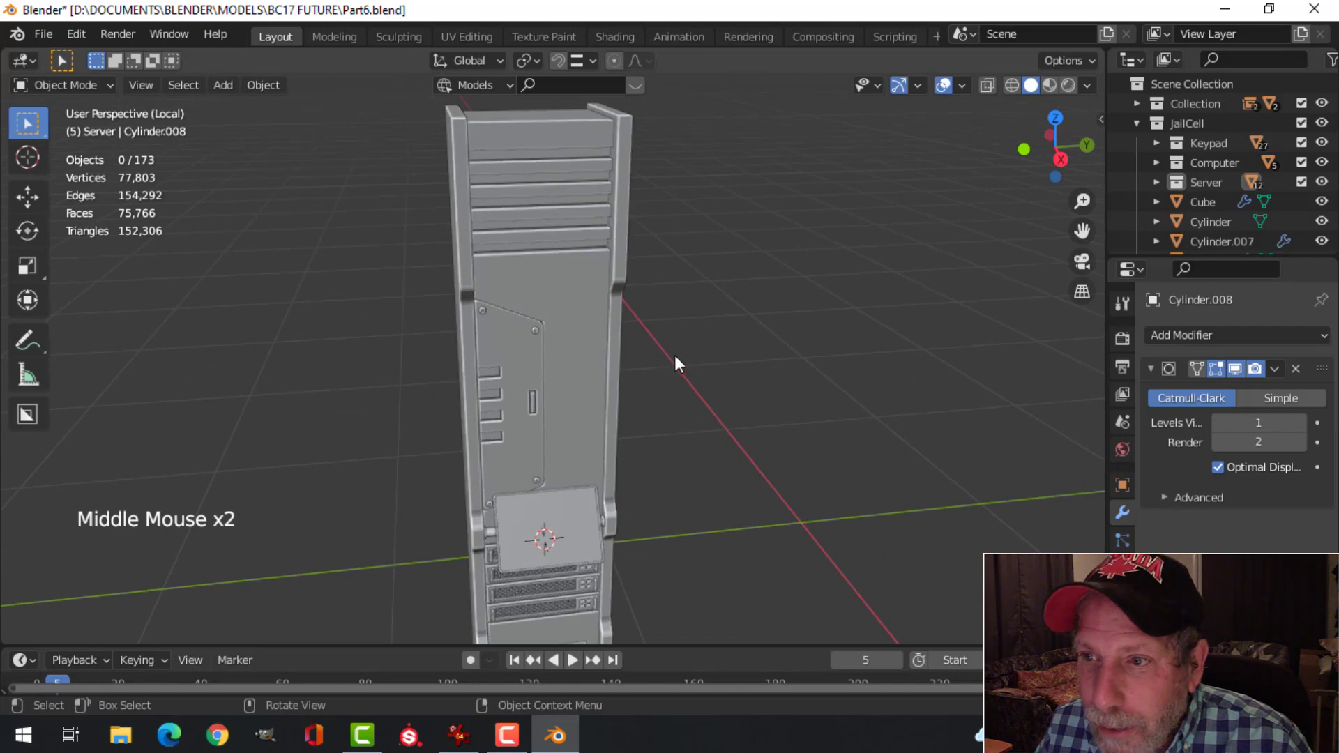
Step: Bevel the horizontal edge loops of the slats on the server body's upper part by about 0.0034 m
middle_click_drag(682, 335, 638, 341, "shift")
scroll(588, 286, "up", 2)
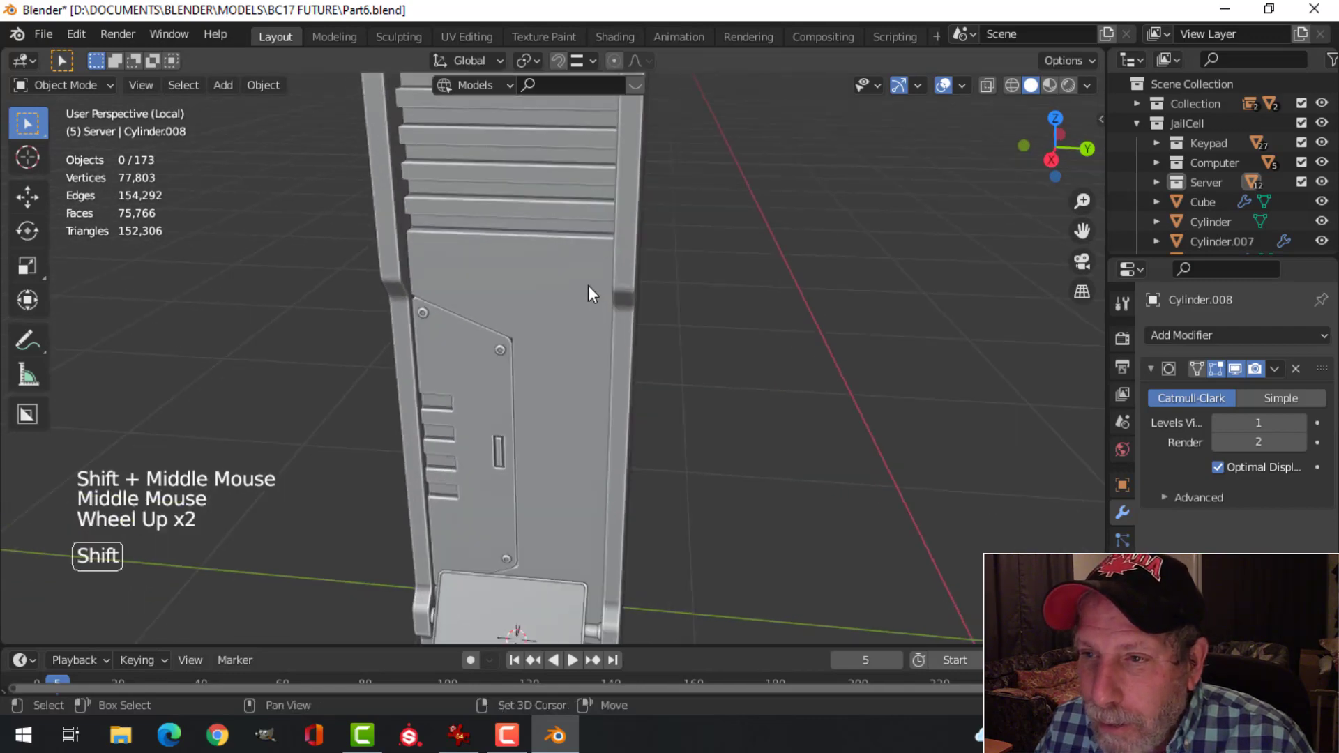
middle_click_drag(588, 286, 606, 293, "shift")
left_click(658, 248)
key("Tab")
middle_click_drag(658, 249, 631, 293)
scroll(632, 293, "up", 1)
key("2")
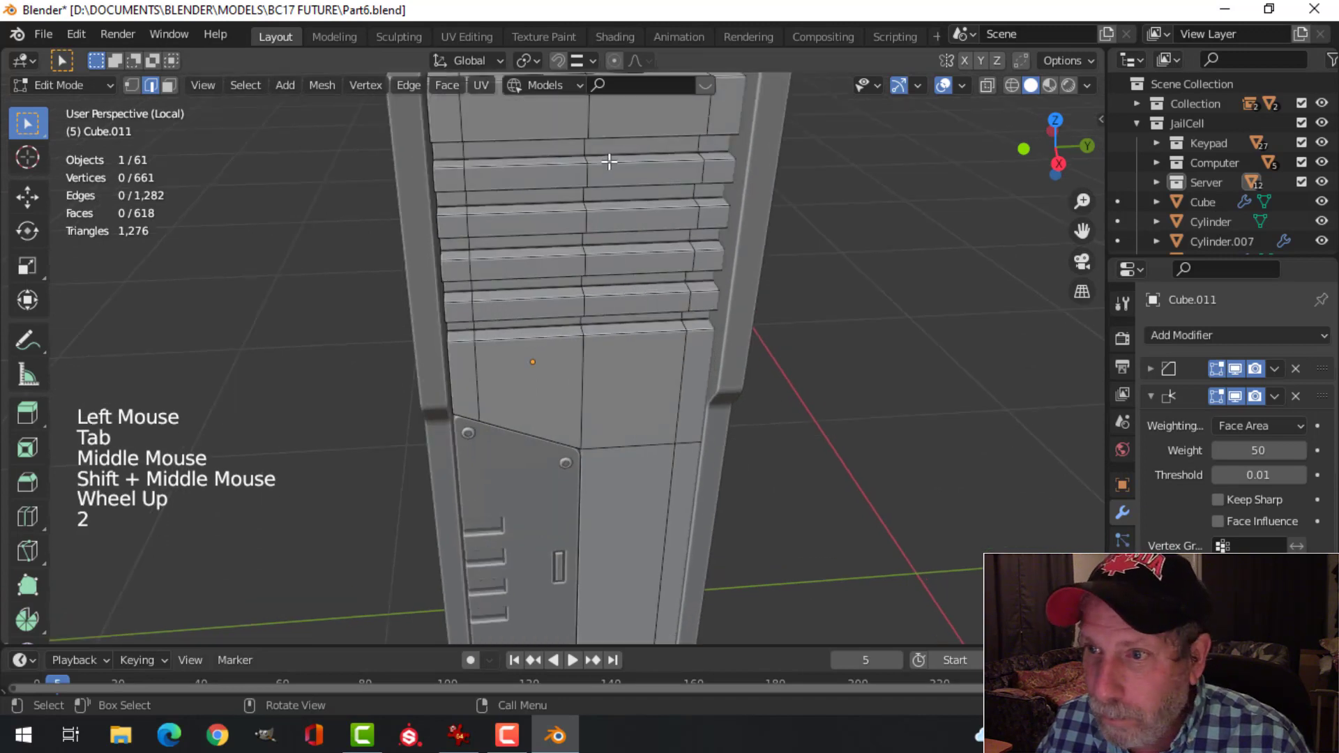
left_click(628, 178, "alt+shift")
left_click(656, 201, "alt+shift")
left_click(639, 139, "alt+shift")
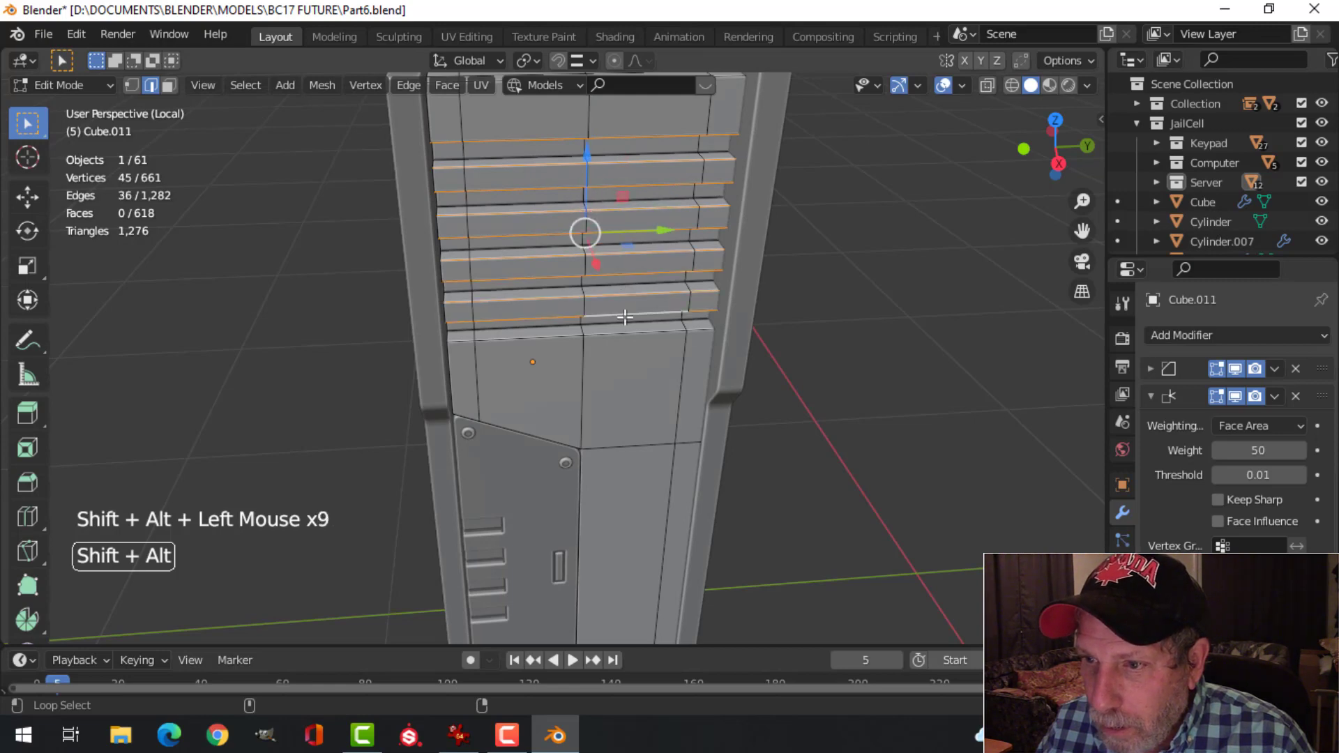
middle_click_drag(848, 315, 794, 312)
scroll(802, 273, "down", 1)
key("ctrl+b")
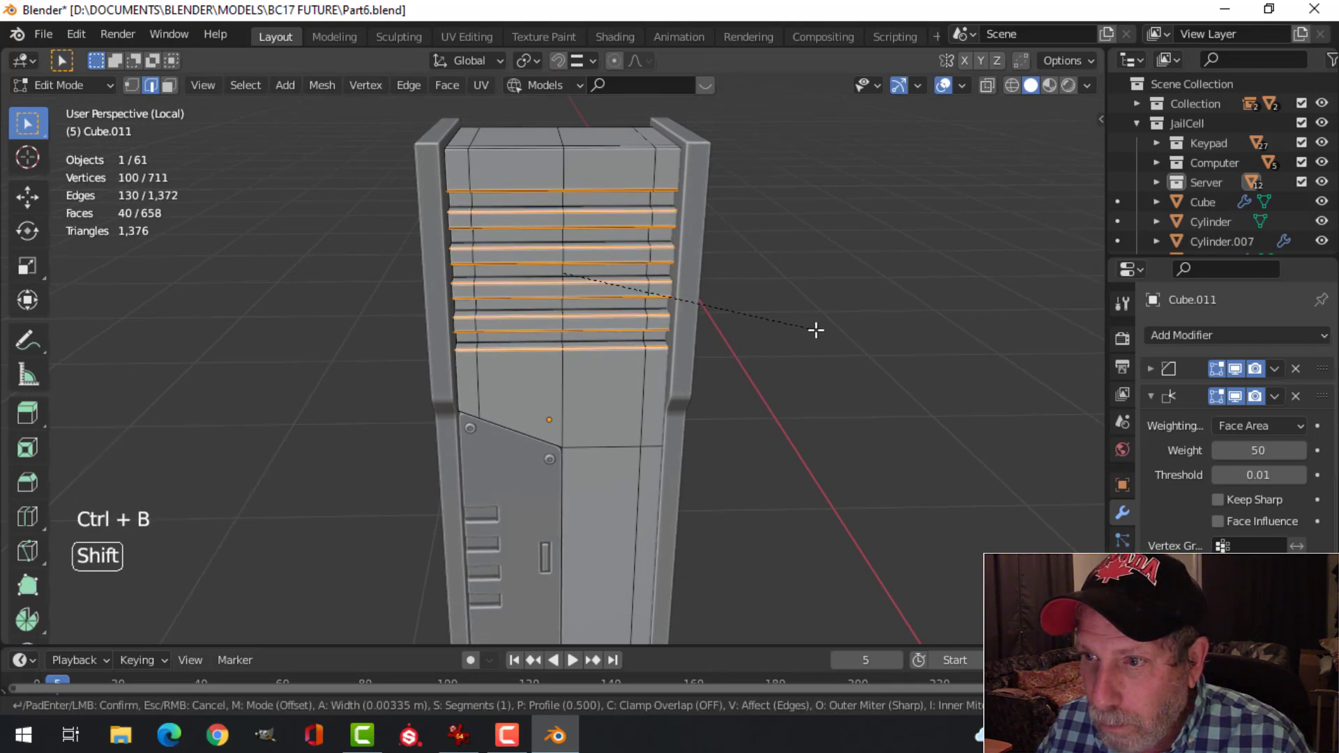
left_click(816, 330)
middle_click_drag(816, 330, 662, 317)
scroll(735, 281, "up", 3)
key("Tab")
key("alt+a")
Step: Delete the faces that close off the top of the server body
scroll(801, 317, "down", 3)
left_click(622, 253)
key("Tab")
key("alt+a")
key("3")
key("c")
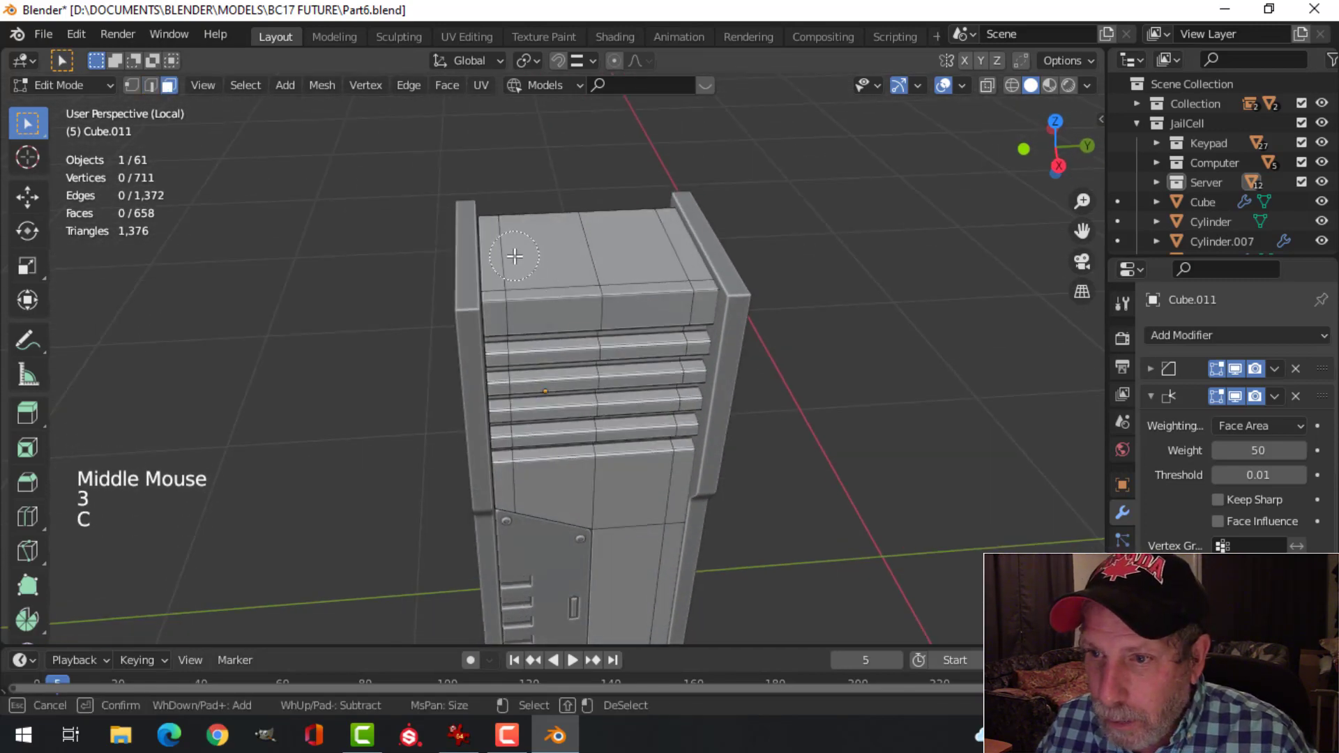
left_click_drag(515, 257, 519, 271)
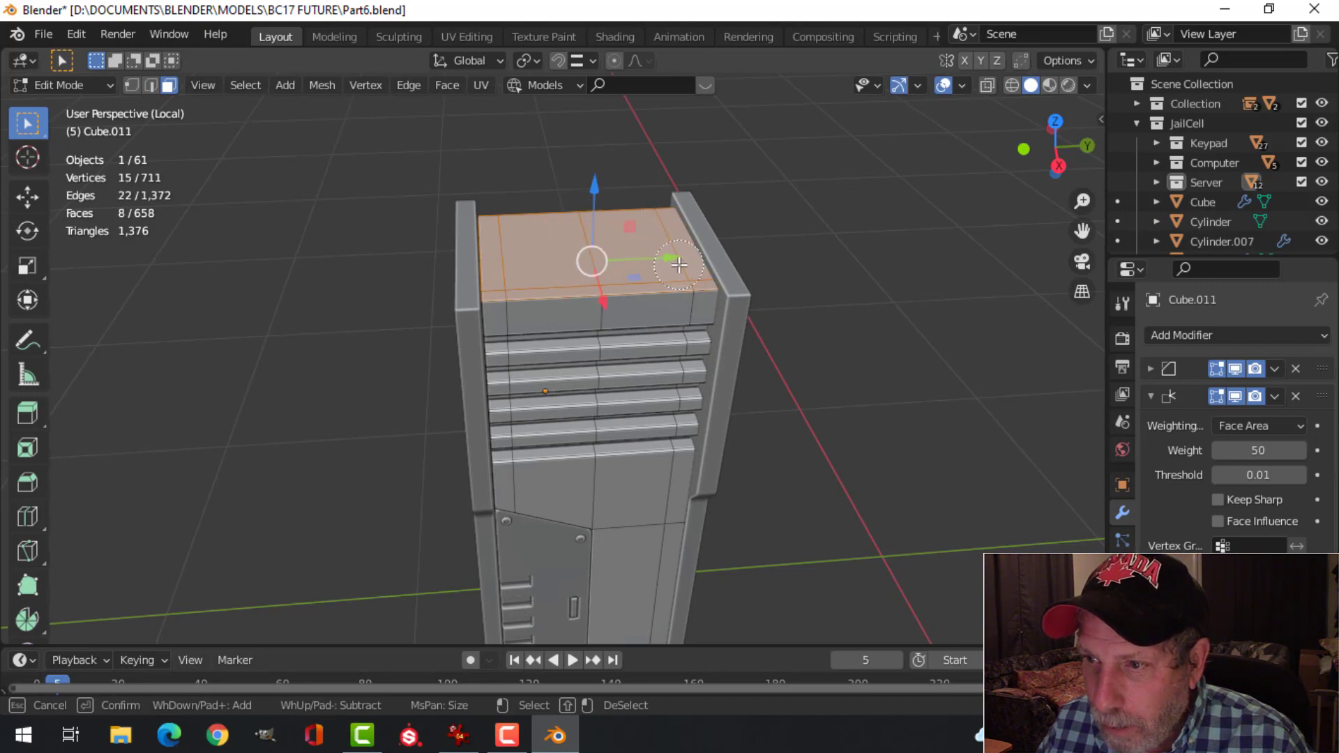
key("Escape")
key("x")
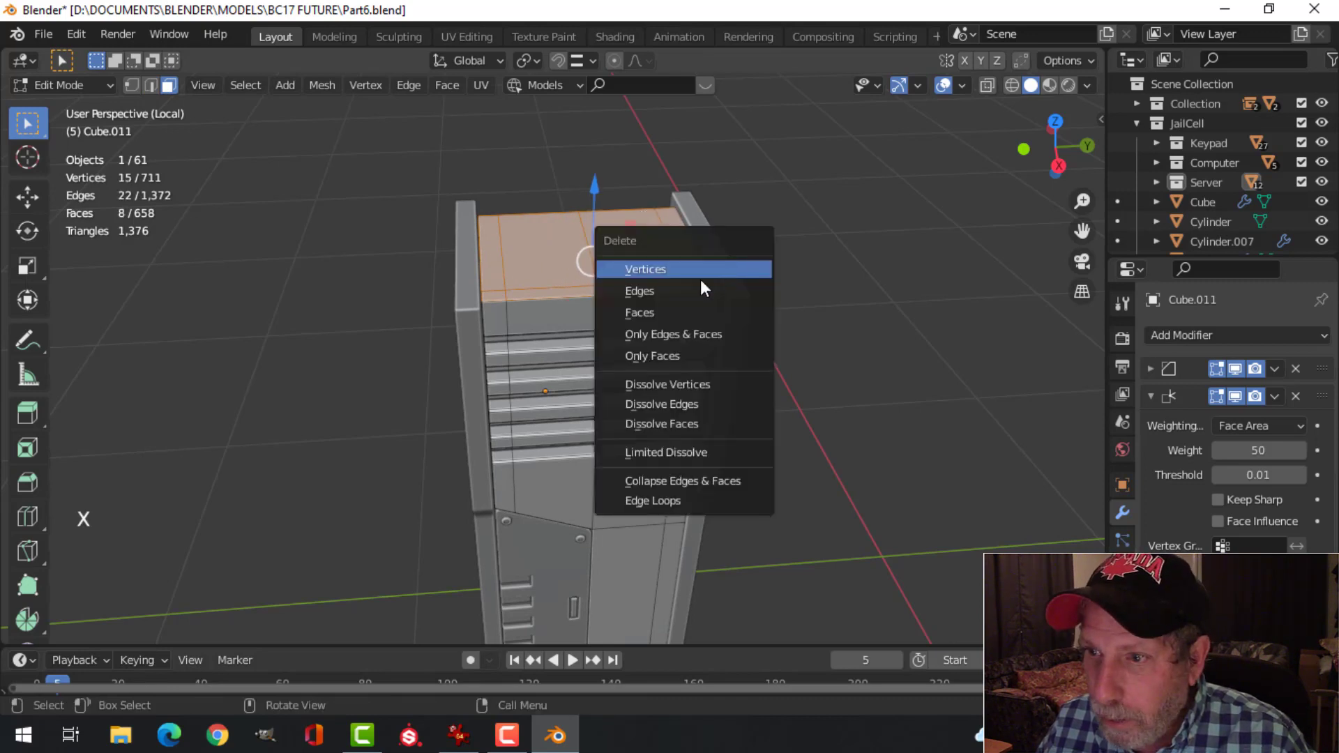
left_click(681, 315)
Step: Extrude the open edge loop around the server body's top and scale it slightly outward
key("2")
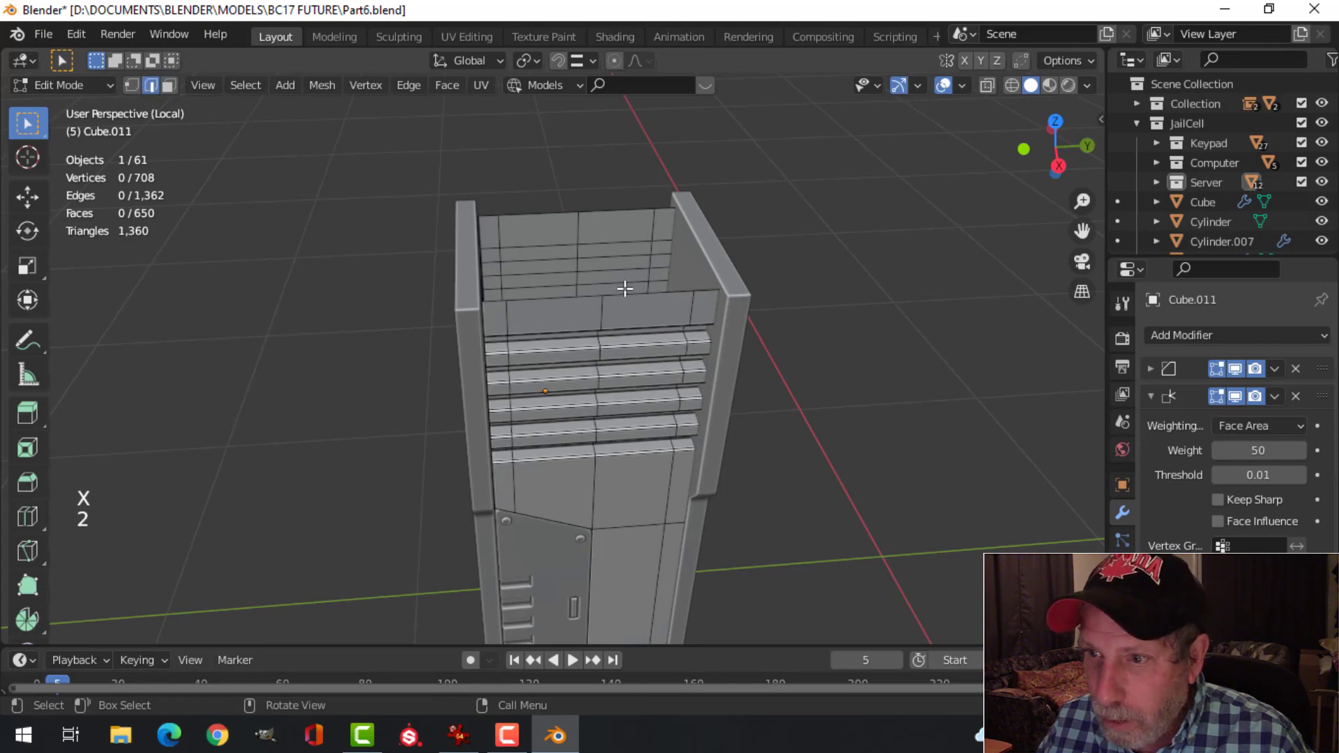
left_click(620, 296, "alt+shift")
middle_click_drag(620, 296, 768, 257)
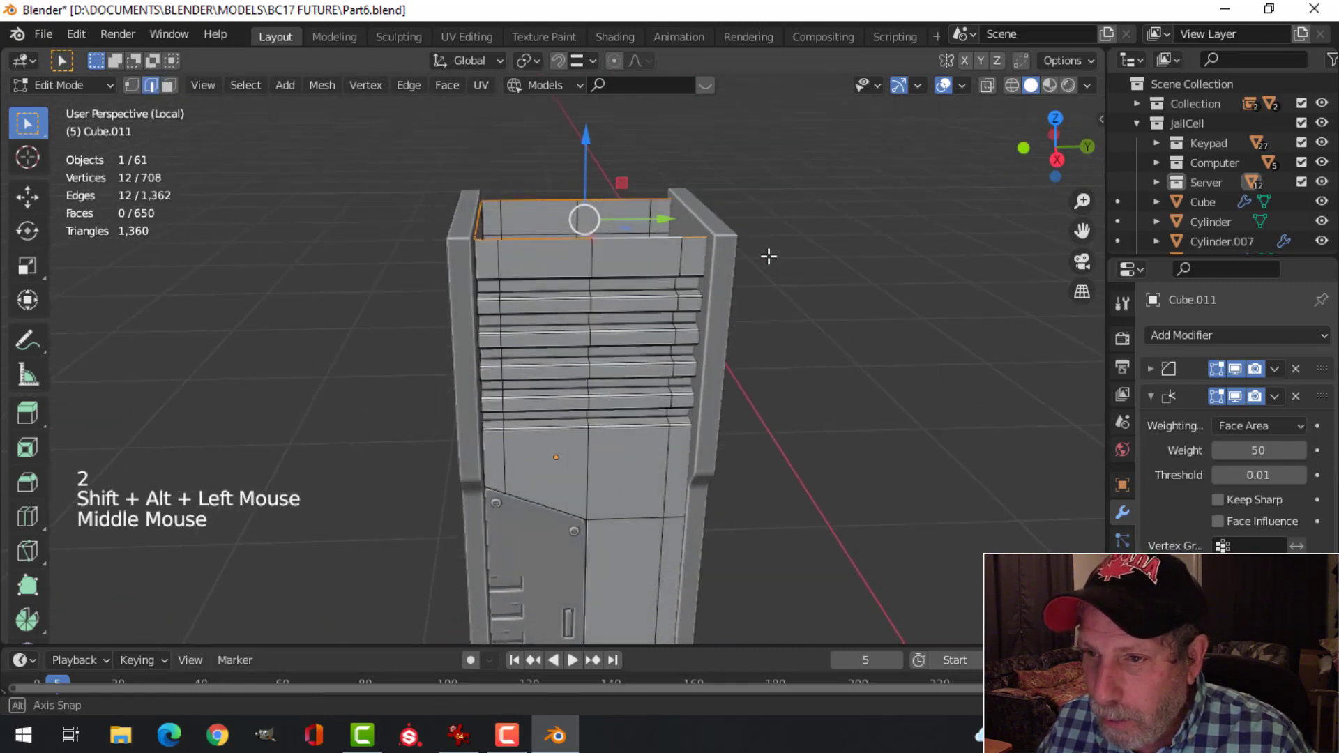
key("e")
key("s")
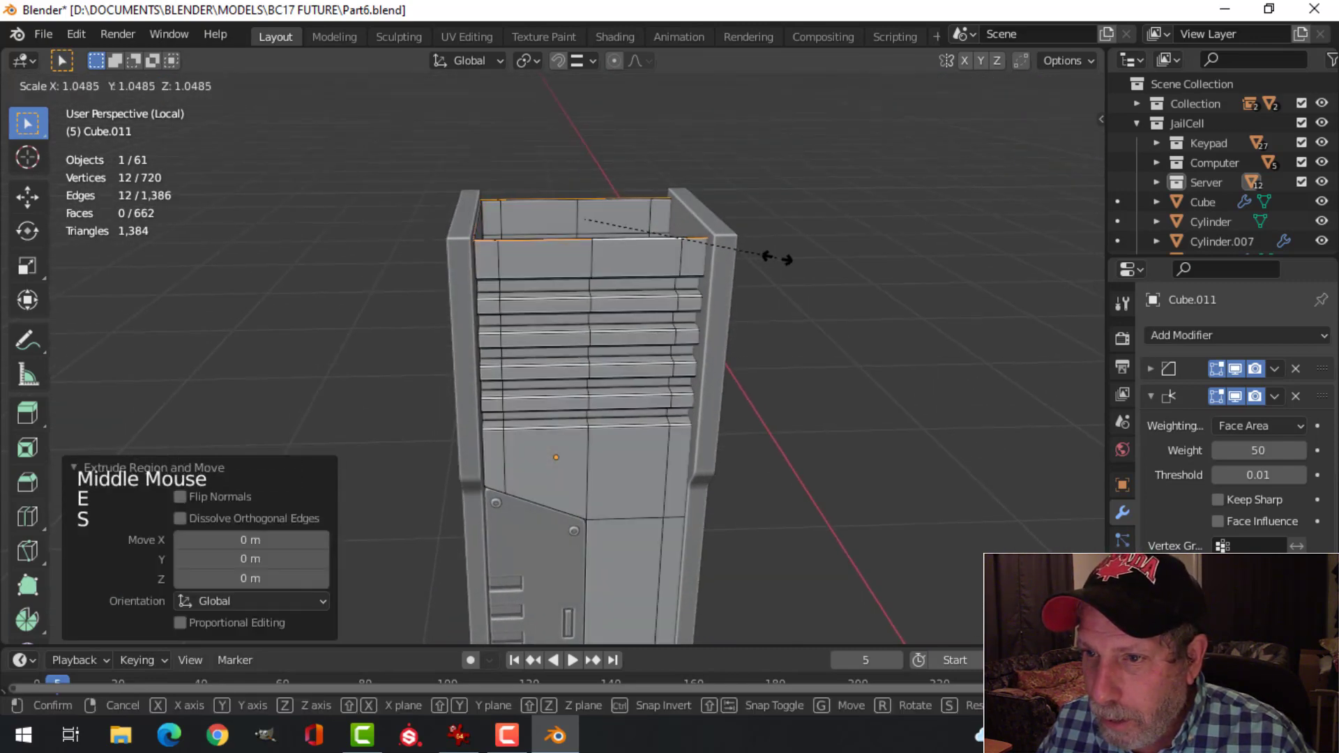
left_click(788, 258)
Step: Extrude the widened top rim again and raise it along Z to form a cap band
middle_click_drag(831, 272, 799, 292)
key("e")
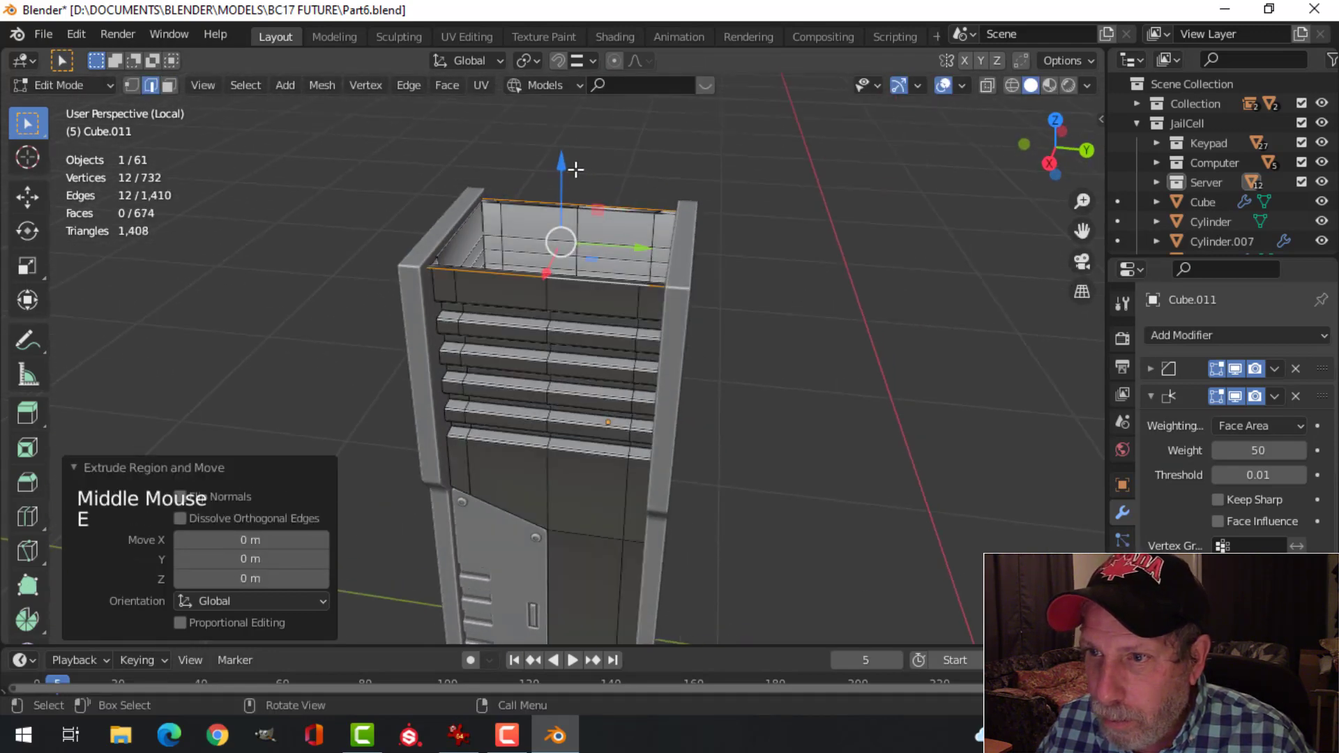
left_click_drag(576, 170, 584, 148)
middle_click_drag(658, 195, 771, 239)
key("alt+a")
scroll(768, 255, "up", 2)
key("Tab")
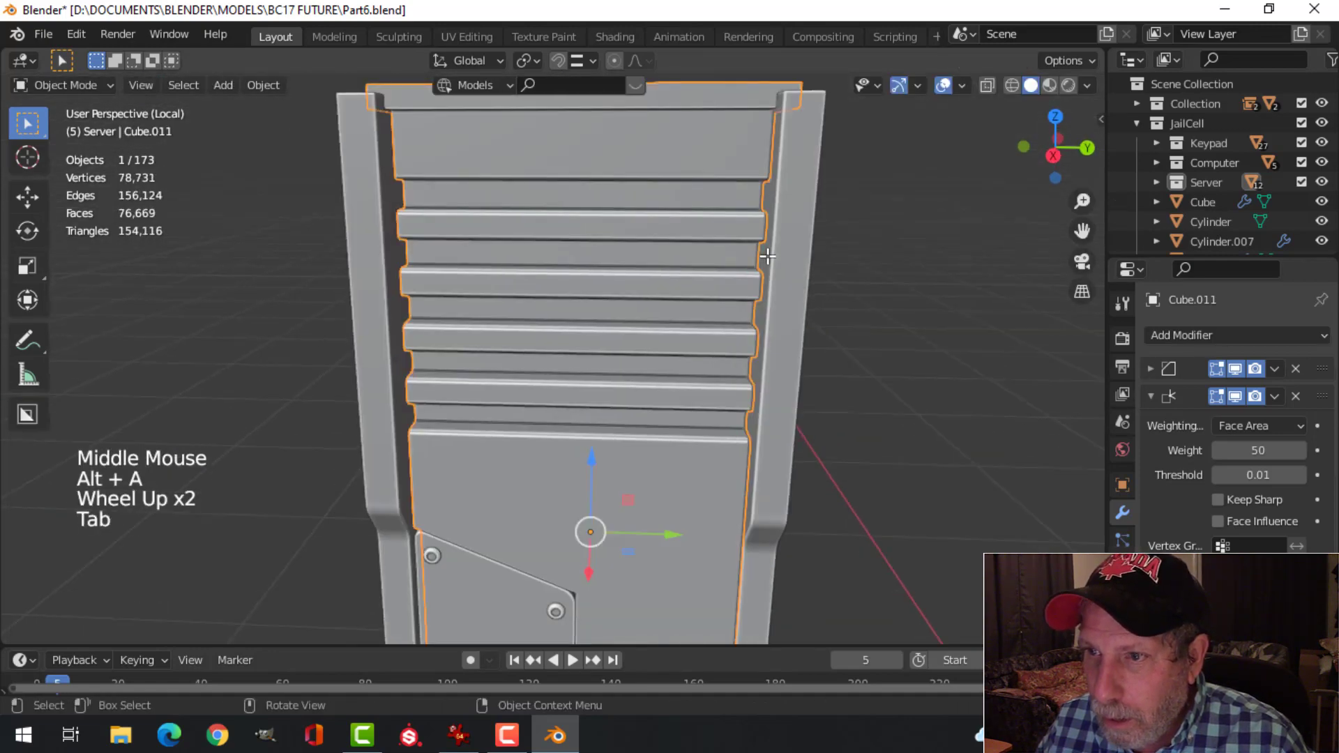
scroll(754, 276, "down", 2)
key("alt+a")
Step: Move the uppermost edge loop of the cap band slightly higher along Z
middle_click_drag(742, 290, 620, 264)
key("Tab")
left_click(621, 263, "alt+shift")
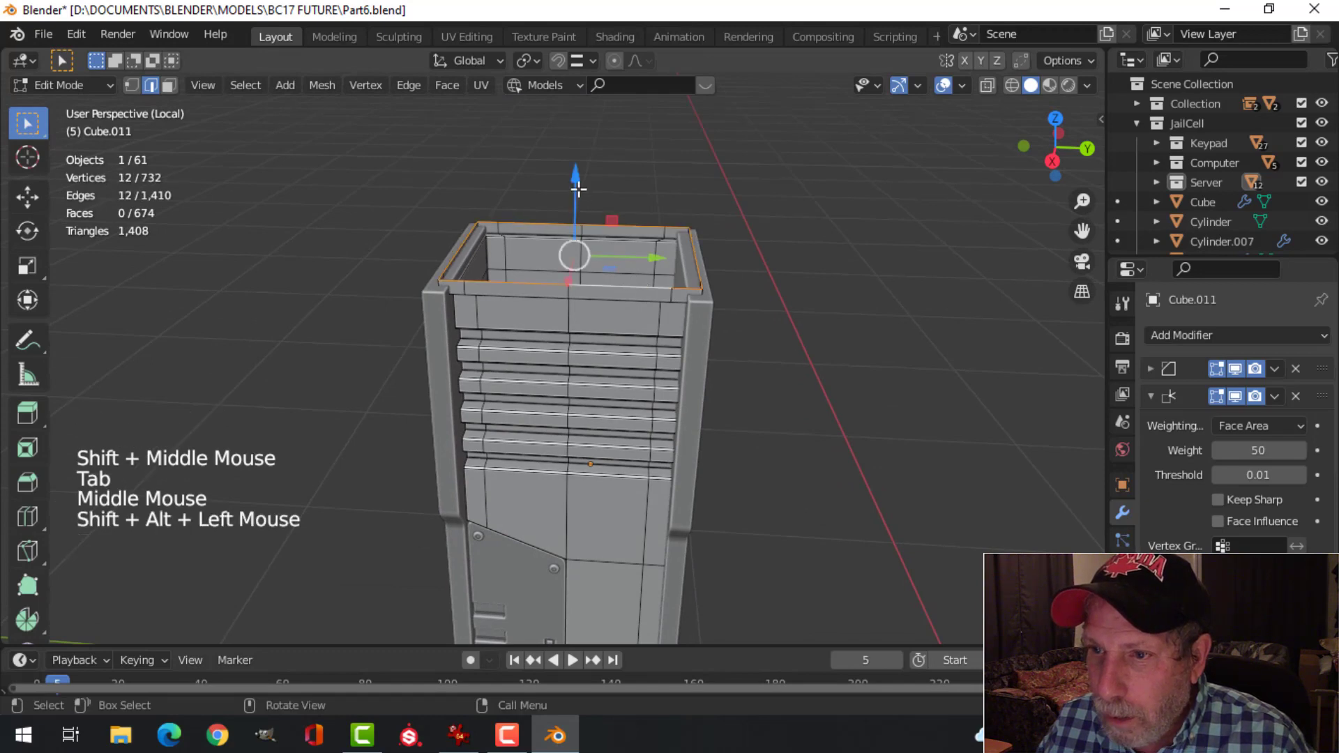
left_click_drag(578, 189, 580, 171)
key("Tab")
middle_click_drag(740, 216, 657, 368)
key("alt+a")
scroll(732, 286, "down", 2)
scroll(669, 236, "up", 3)
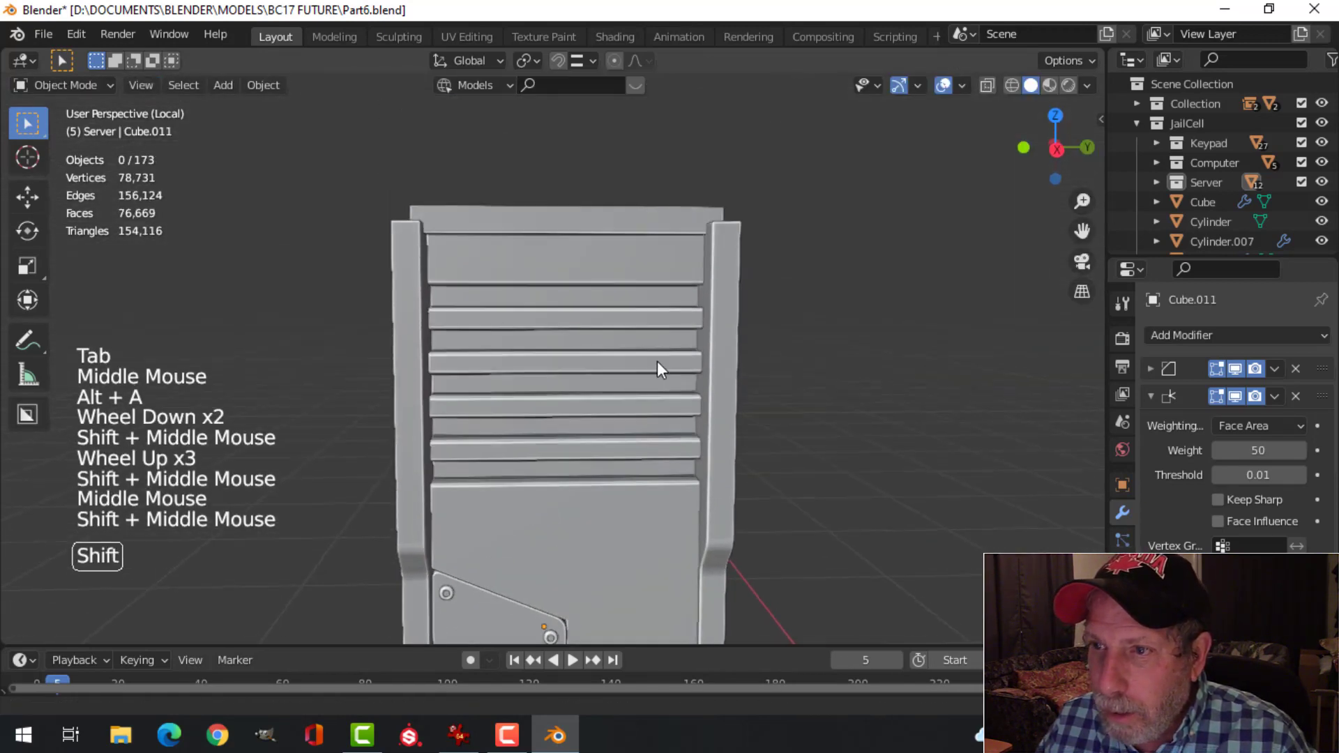
Step: Bevel the edge loop along the underside of the top cap band by about 0.0039 m
left_click(612, 227)
key("Tab")
middle_click_drag(613, 228, 628, 202)
key("alt+a")
left_click(628, 191, "alt+shift")
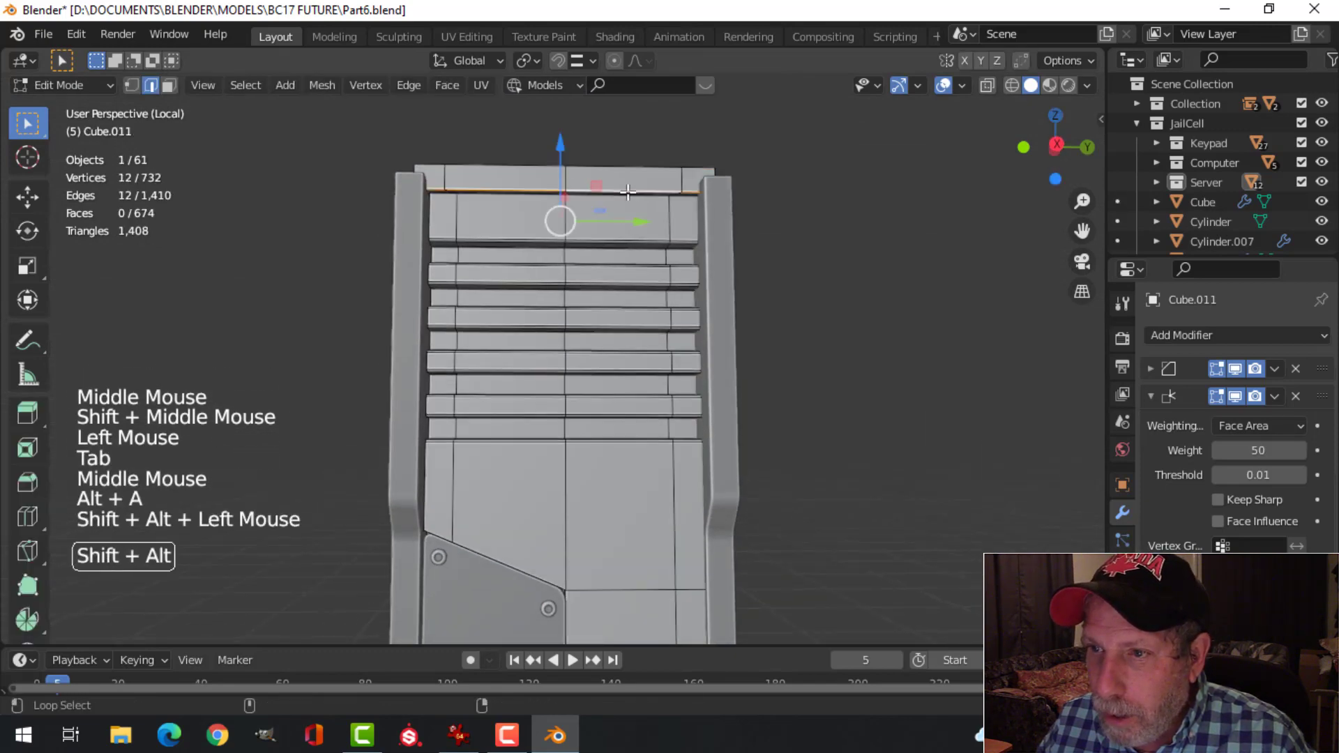
scroll(758, 247, "up", 2)
middle_click_drag(758, 246, 736, 308, "shift")
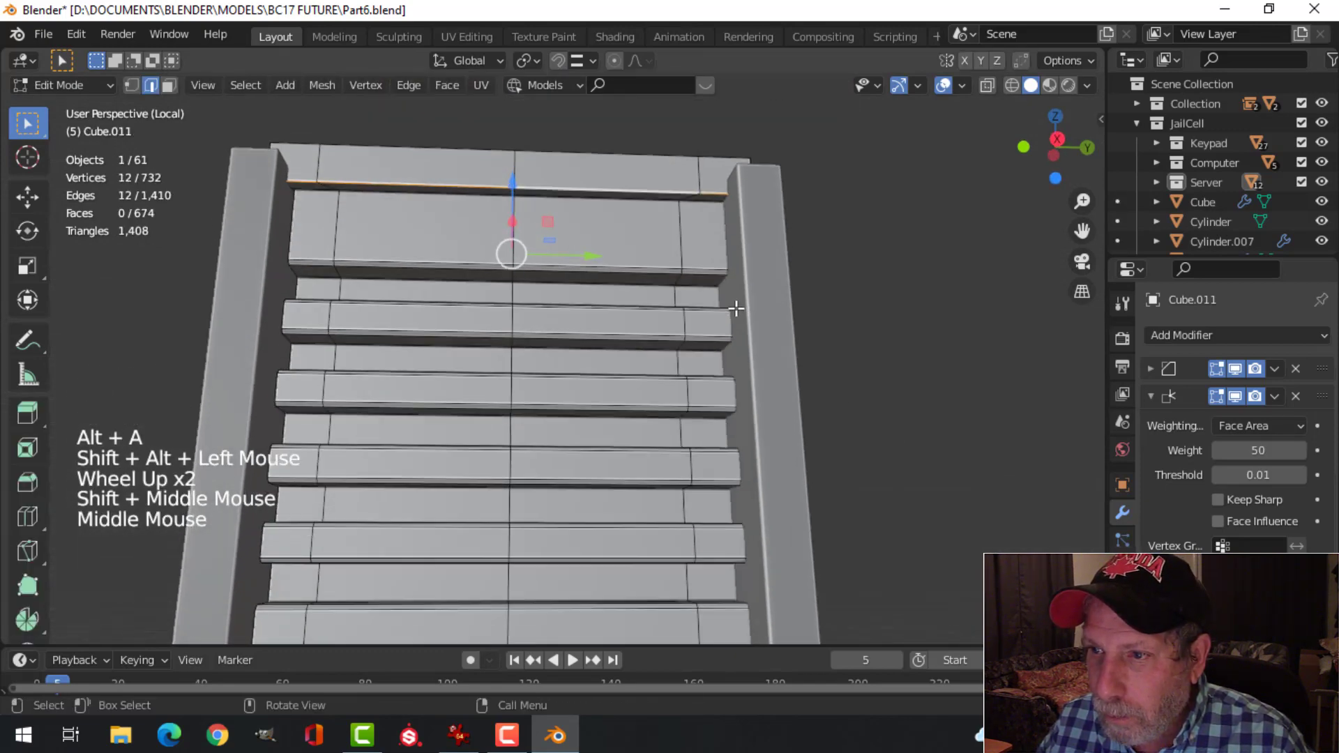
key("ctrl+b")
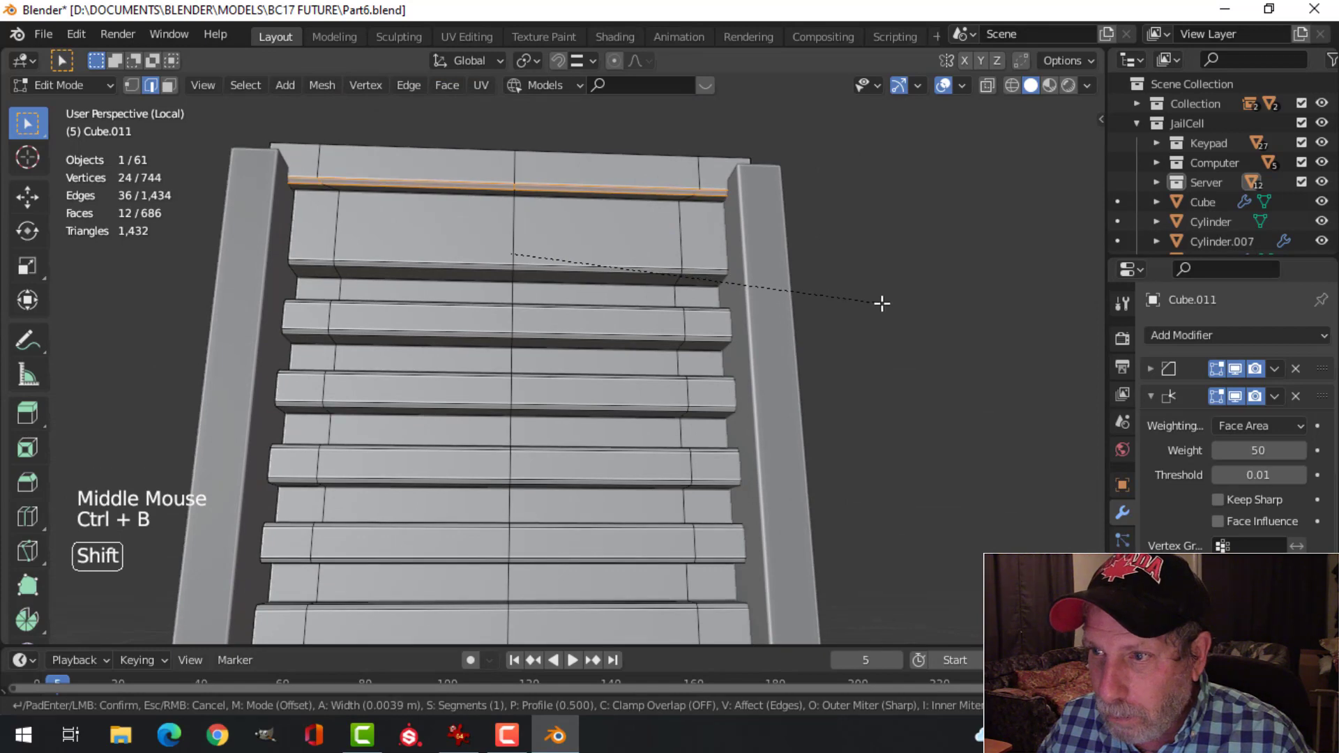
left_click(882, 303)
key("Tab")
scroll(788, 314, "down", 2)
key("alt+a")
Step: Extrude the open edge loop at the server body's base and scale it outward by 1.216
middle_click_drag(765, 332, 619, 370)
scroll(730, 369, "down", 1)
scroll(729, 369, "down", 2)
scroll(642, 357, "up", 2)
left_click(565, 314)
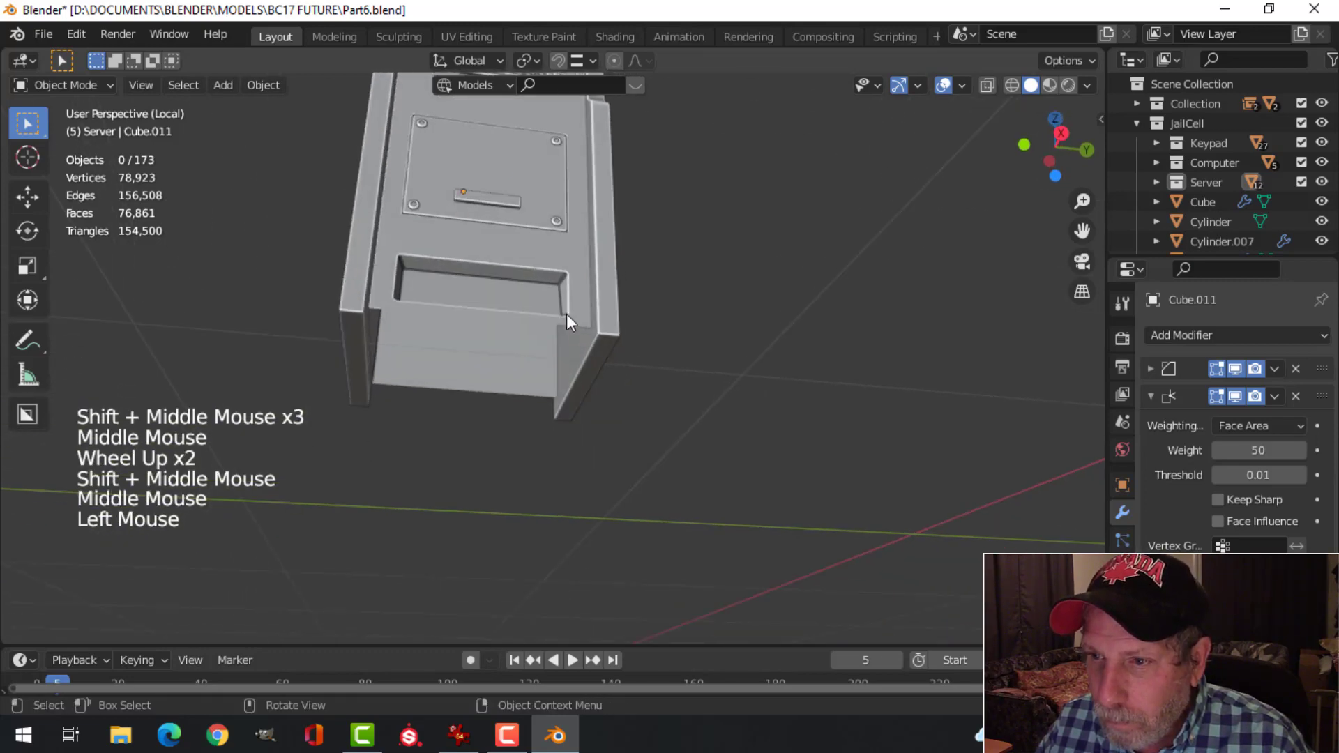
key("Tab")
middle_click_drag(565, 314, 654, 366)
left_click(546, 359, "alt+shift")
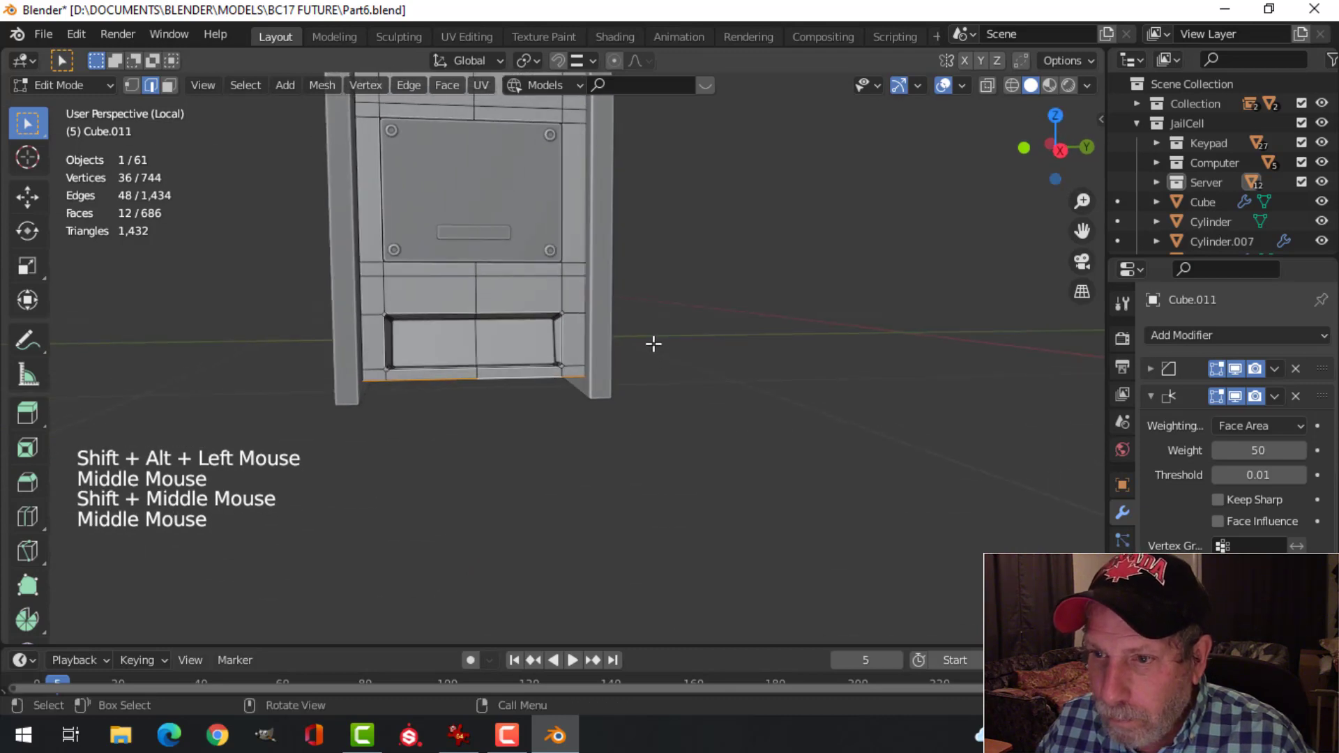
key("alt+a")
left_click(540, 378, "alt+shift")
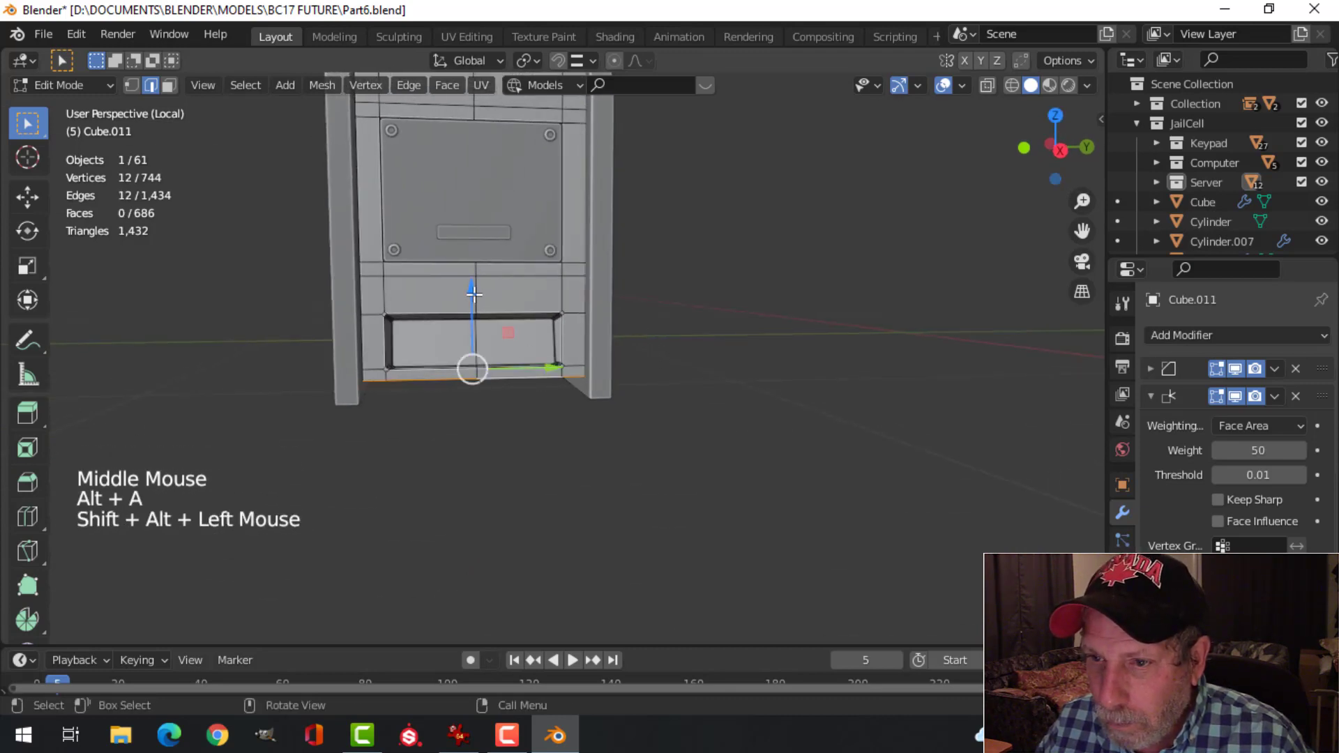
key("e")
left_click(690, 365)
key("s")
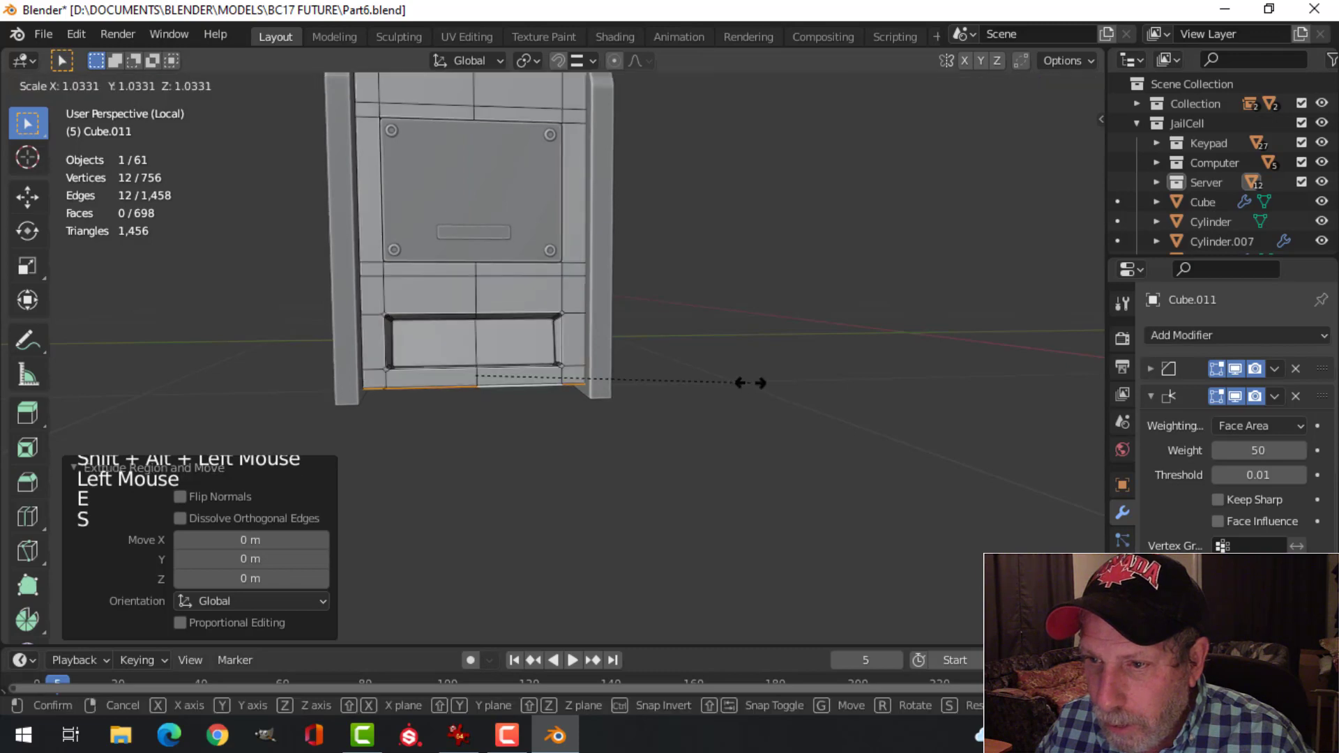
left_click(807, 374)
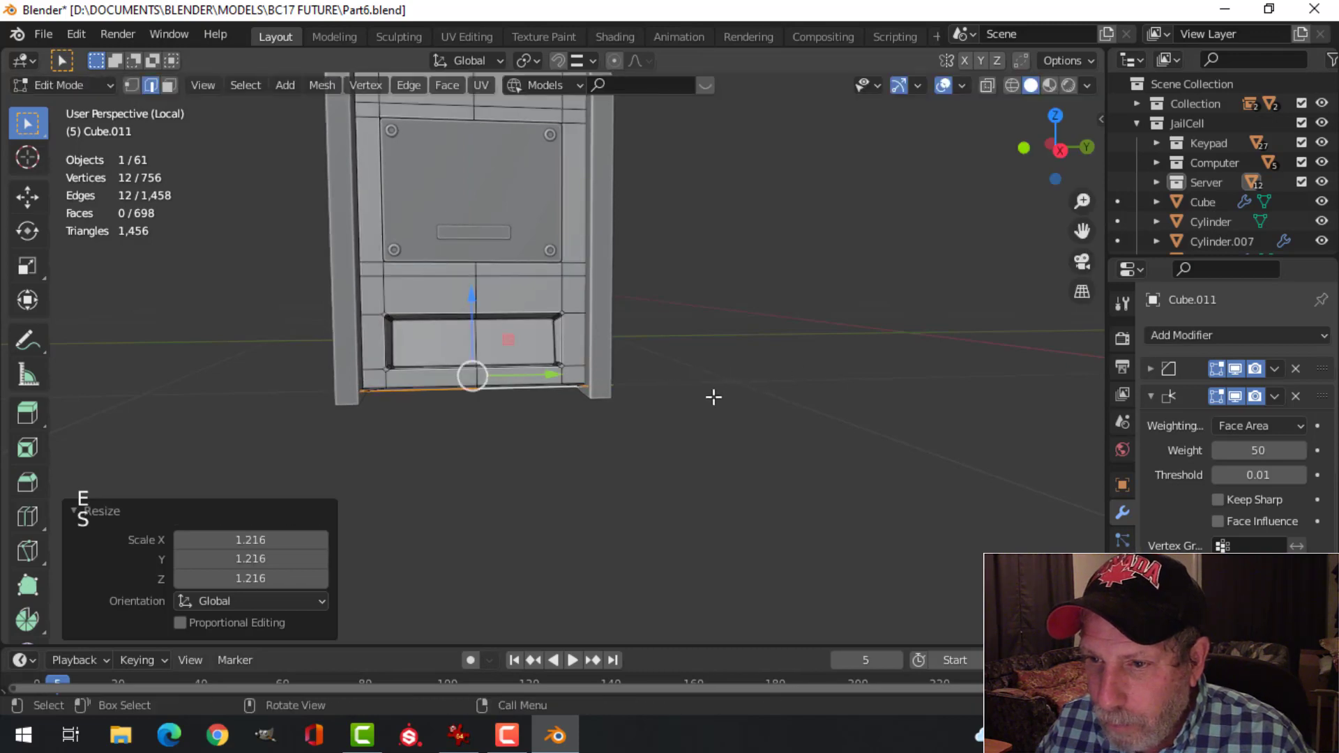
Step: Extrude the widened base rim again and lower it slightly along Z
middle_click_drag(712, 398, 705, 398)
key("e")
left_click(701, 398)
left_click_drag(470, 299, 477, 317)
key("Tab")
middle_click_drag(679, 344, 563, 364)
key("alt+a")
scroll(662, 361, "down", 2)
Step: Duplicate the four front faces of the uppermost recessed strip and move the copy about 0.03 m along X
scroll(584, 280, "down", 2)
scroll(552, 367, "up", 2)
left_click(581, 244)
key("Tab")
middle_click_drag(581, 245, 509, 287)
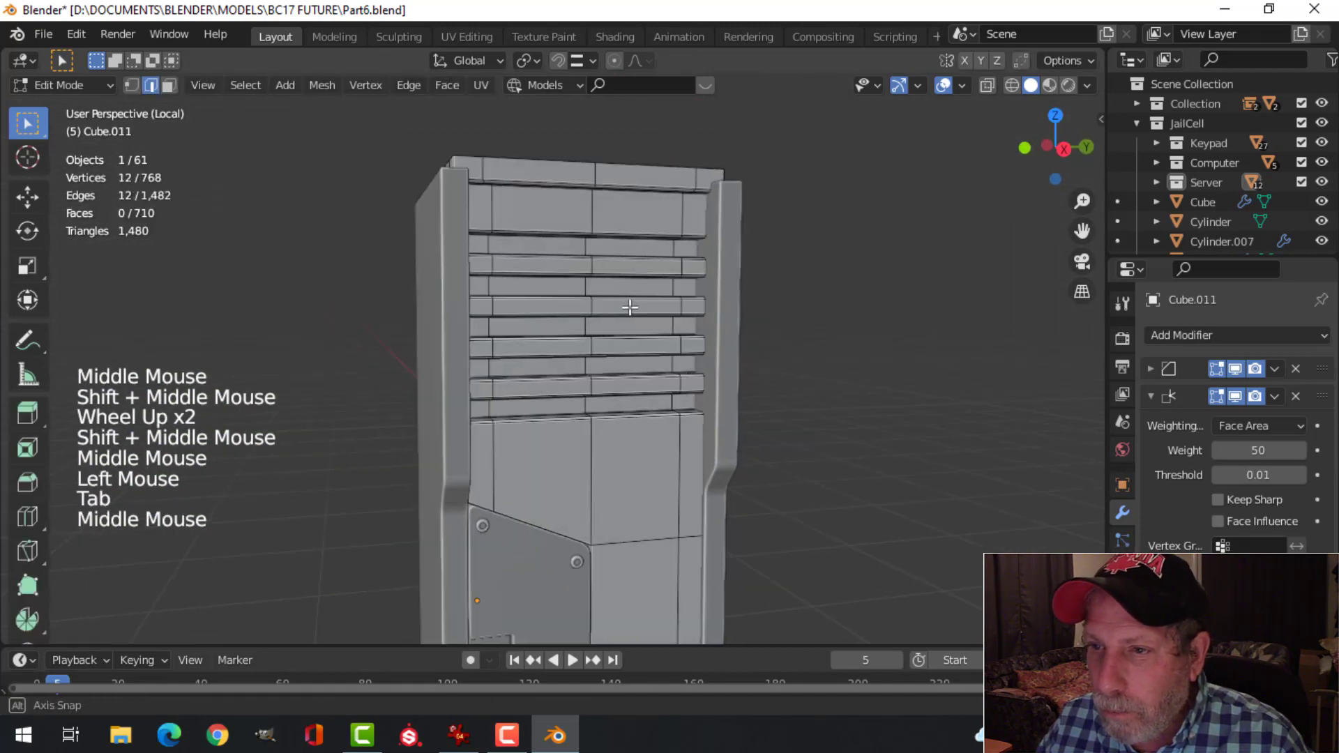
key("alt+a")
key("3")
key("c")
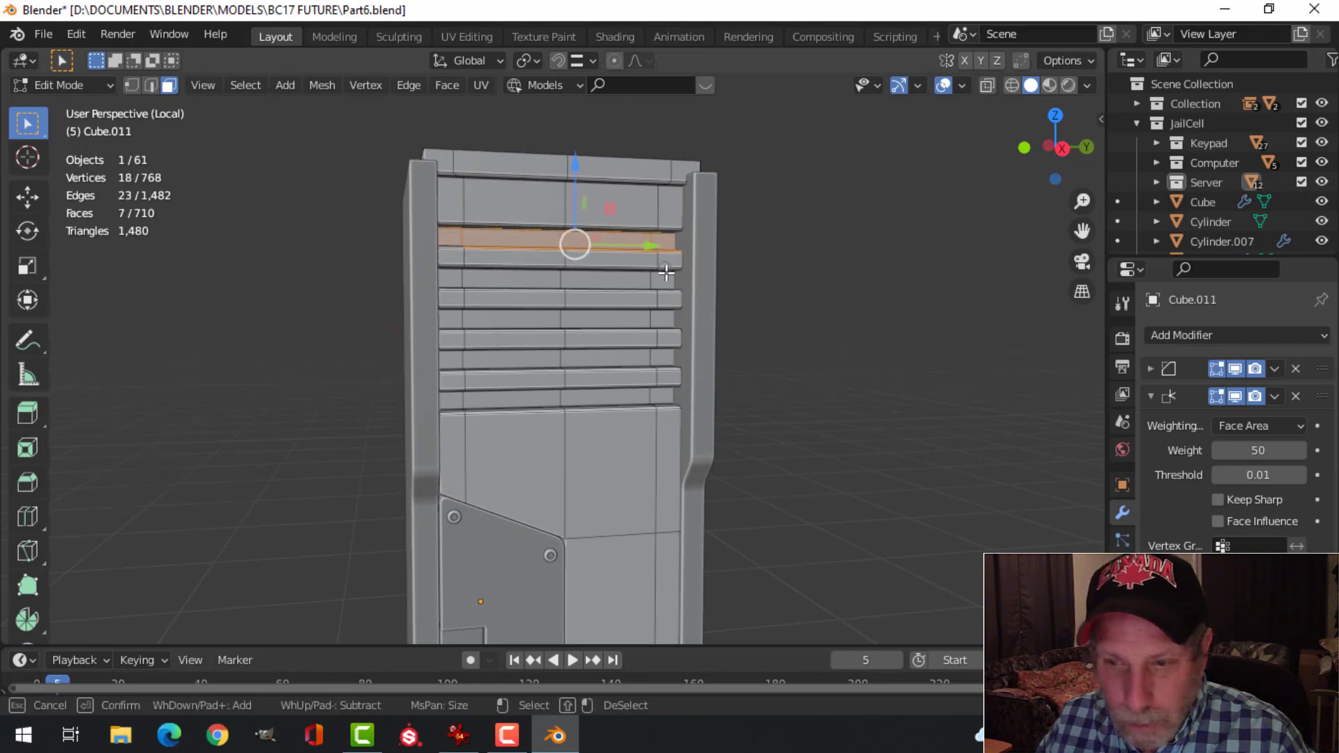
middle_click_drag(666, 272, 562, 342)
scroll(663, 332, "up", 2)
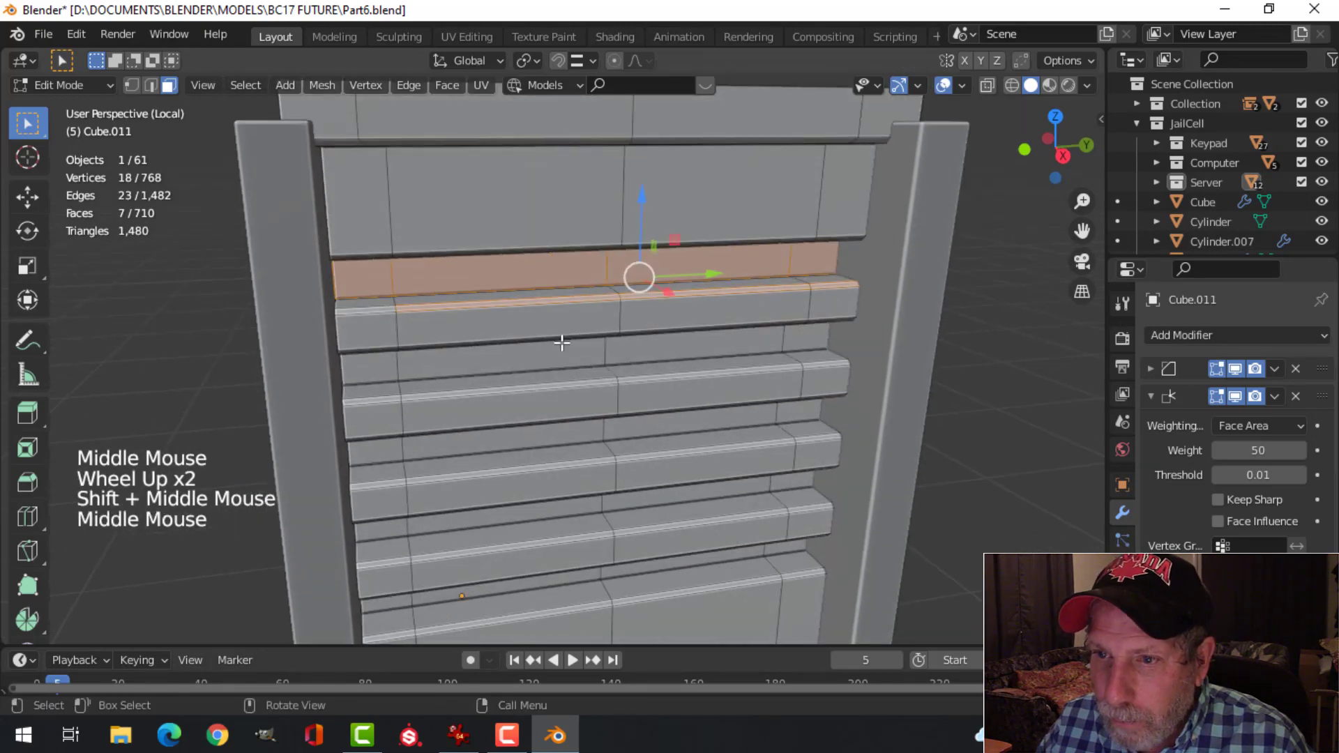
left_click(573, 315, "shift")
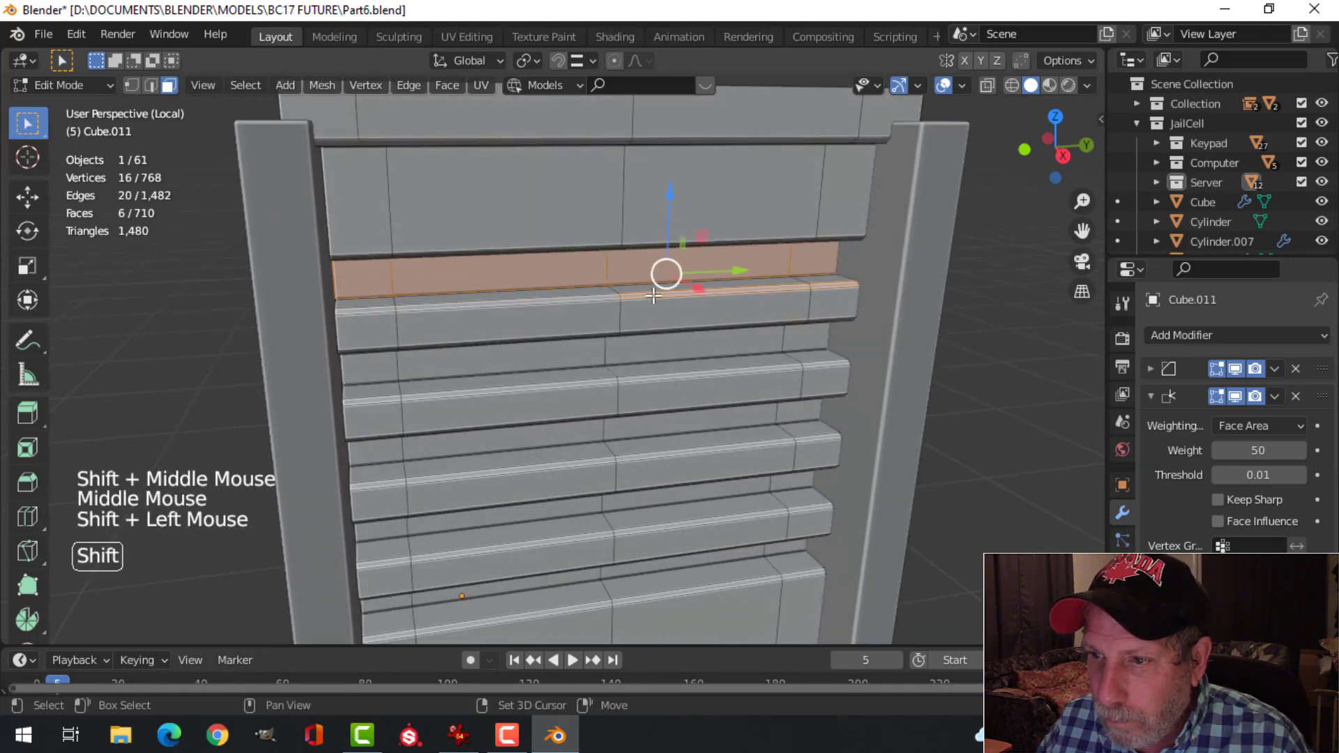
left_click(858, 283, "shift")
middle_click_drag(447, 379, 661, 362)
middle_click_drag(591, 362, 682, 362)
mouse_move(763, 362)
middle_mouse_down("shift")
mouse_move(742, 356)
mouse_move(768, 343)
middle_mouse_up("shift")
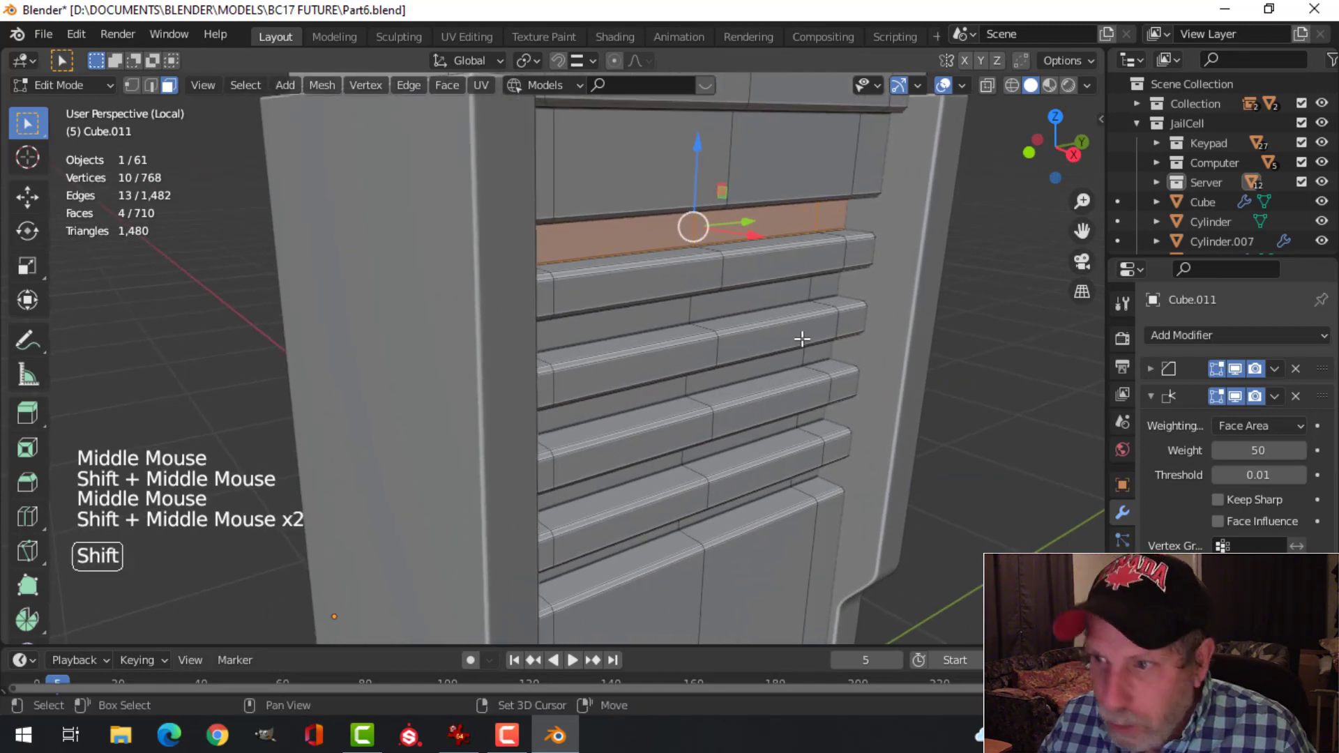
key("shift+d")
right_click(803, 339)
left_click_drag(766, 239, 790, 251)
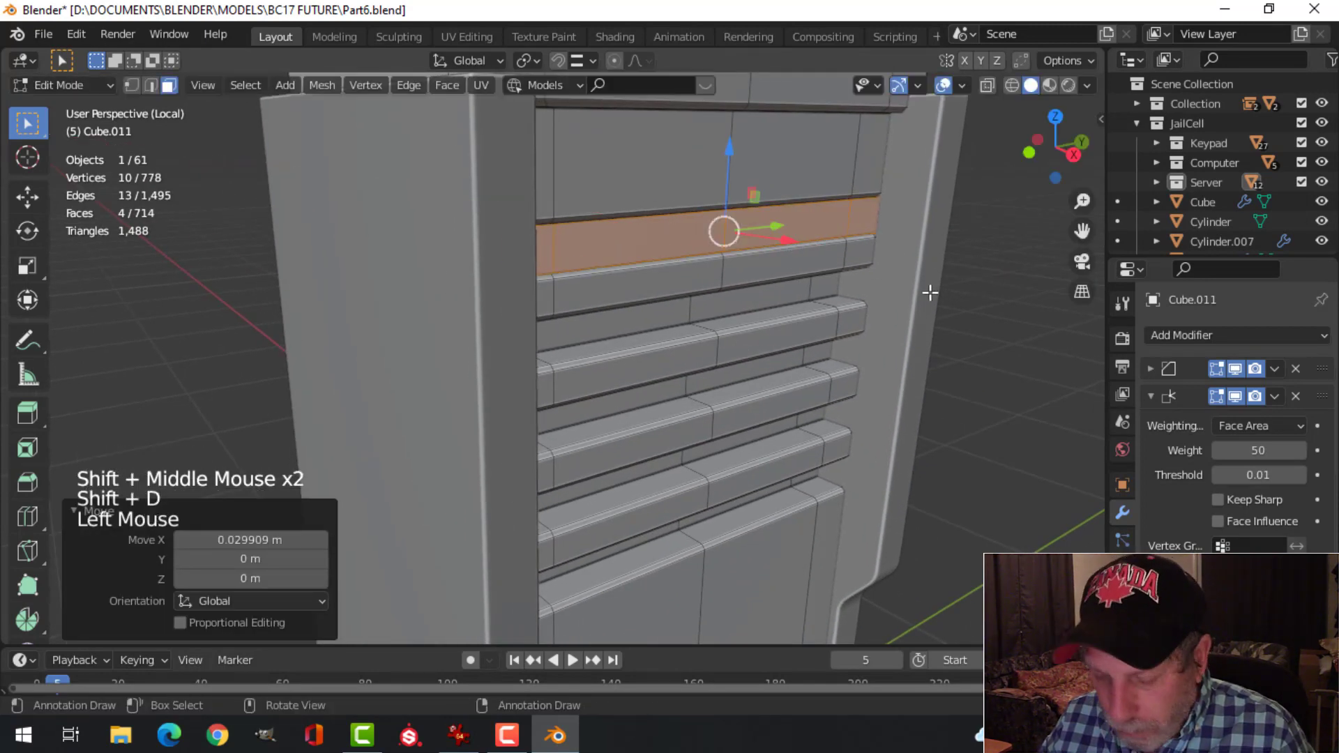
Step: Separate the duplicated strip faces from the server body into their own object
key("p")
left_click(900, 291)
key("Tab")
Step: Dissolve the three vertical edges of the separated strip so it is a single face
left_click(793, 228)
key("Tab")
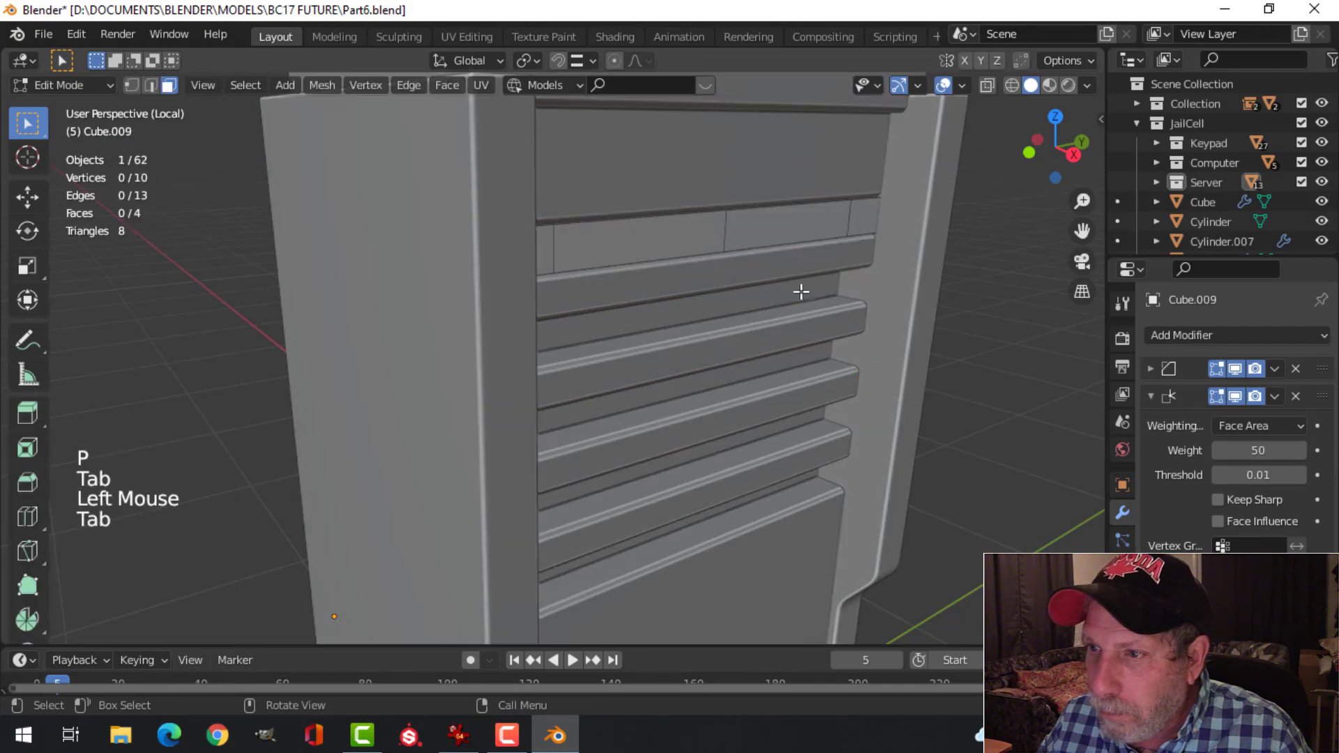
middle_click_drag(801, 292, 637, 320)
key("2")
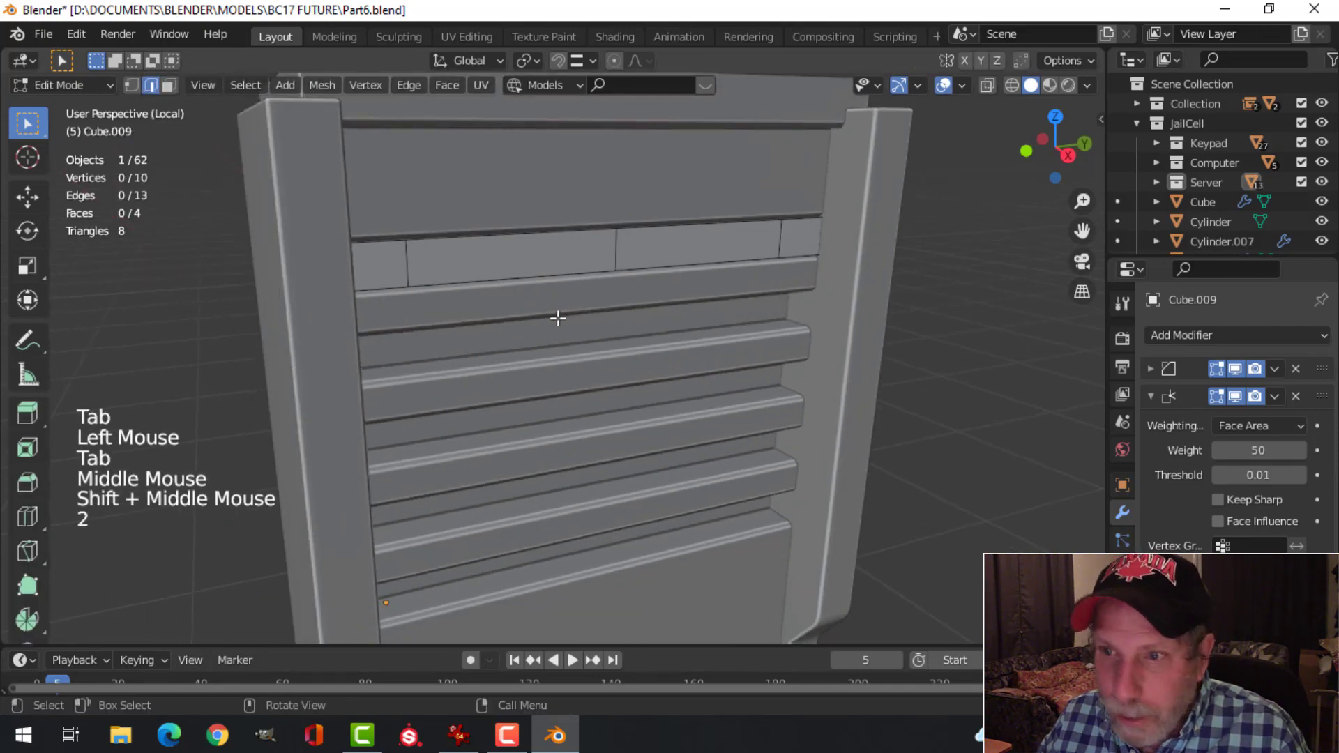
left_click(410, 267)
left_click(618, 245, "shift")
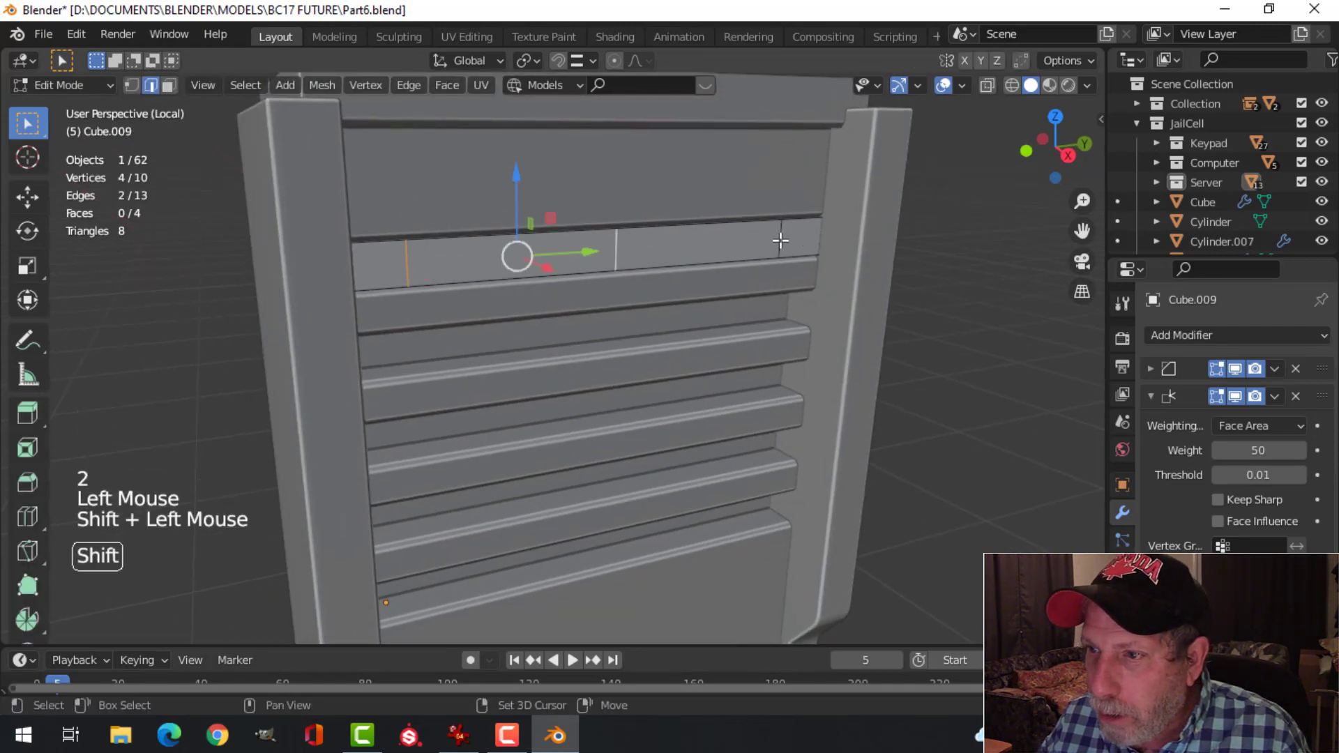
left_click(780, 240, "shift")
key("x")
left_click(750, 329)
middle_click_drag(751, 329, 454, 275)
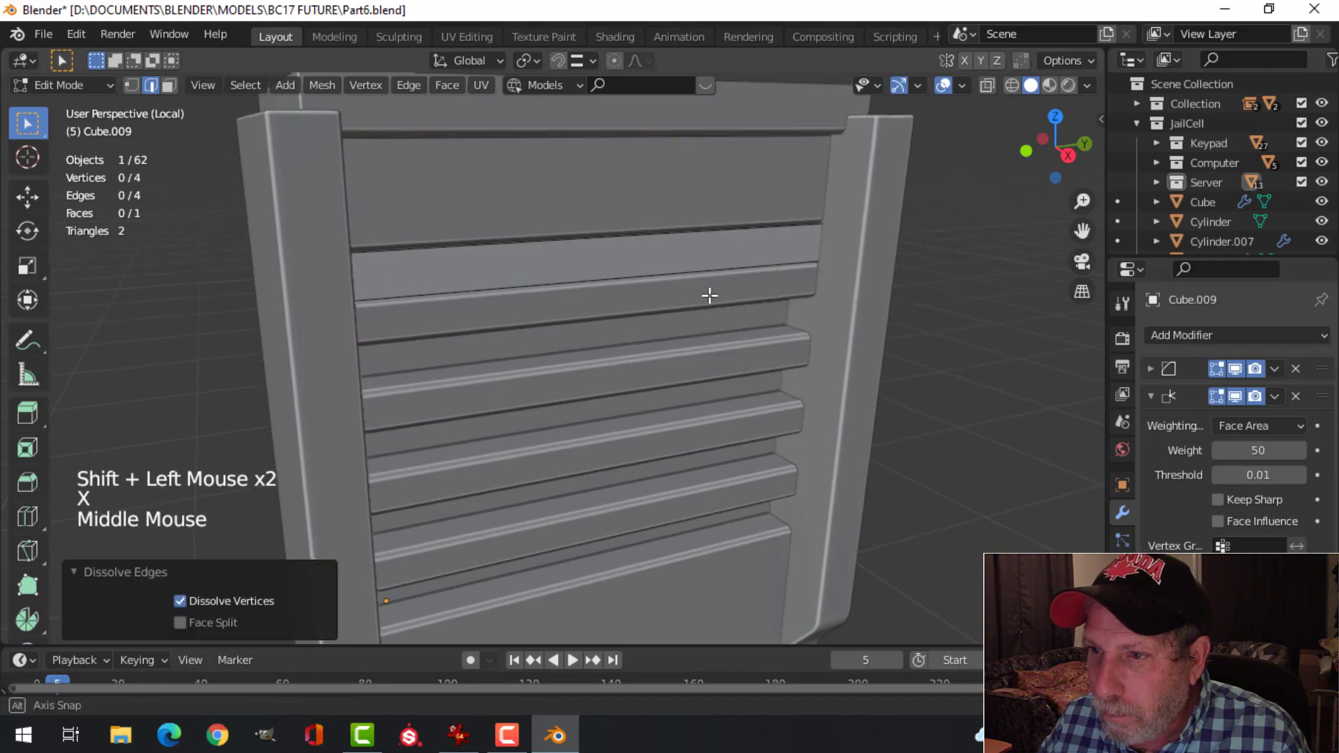
Step: Divide the strip with 14 evenly spaced vertical loop cuts and one centred lengthwise loop cut
key("ctrl+r")
scroll(456, 275, "up", 3)
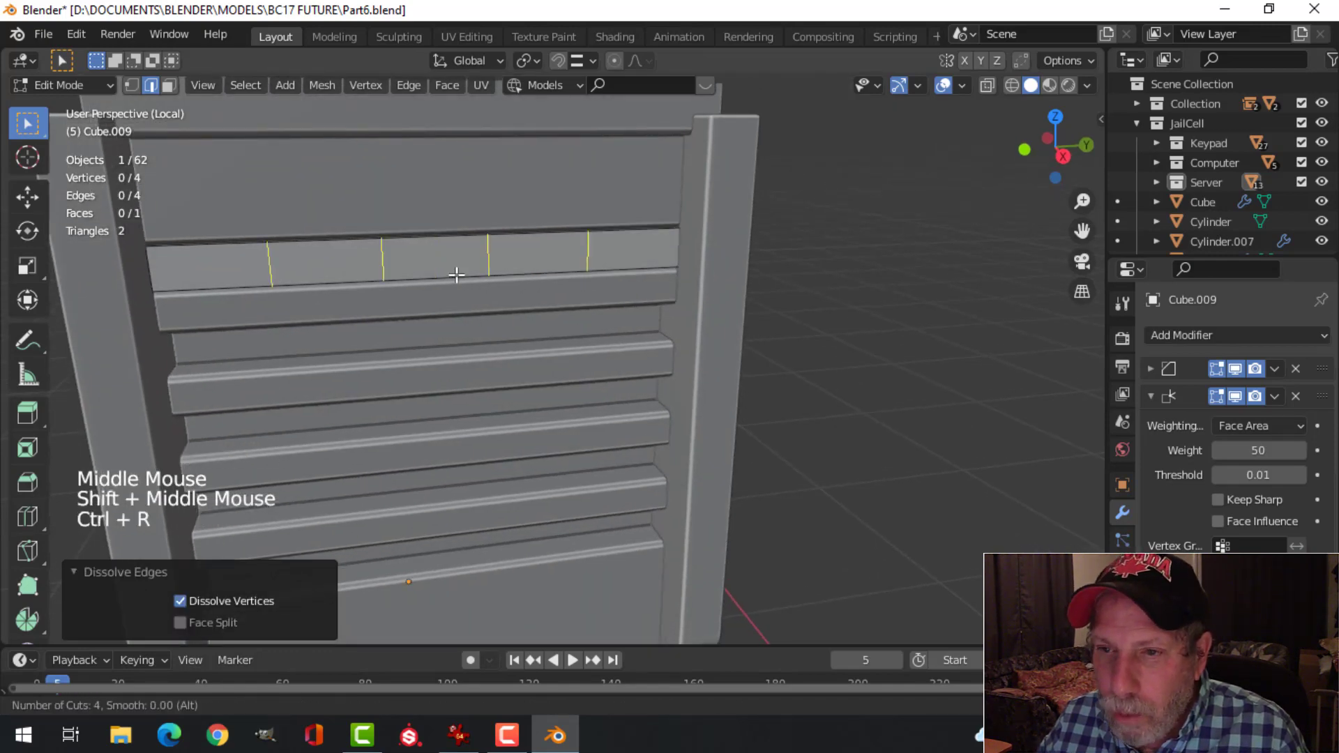
scroll(457, 275, "up", 2)
left_click(482, 268)
right_click(516, 262)
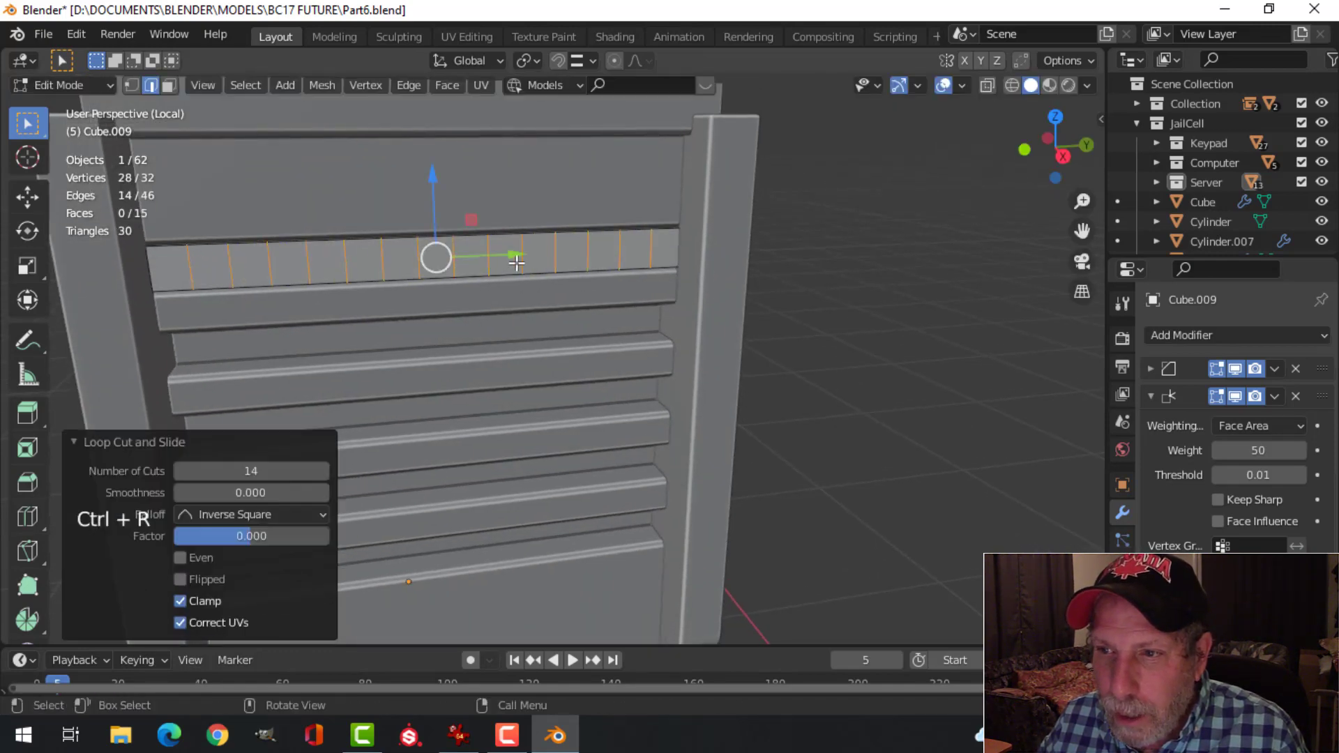
key("ctrl+r")
left_click(661, 247)
right_click(663, 247)
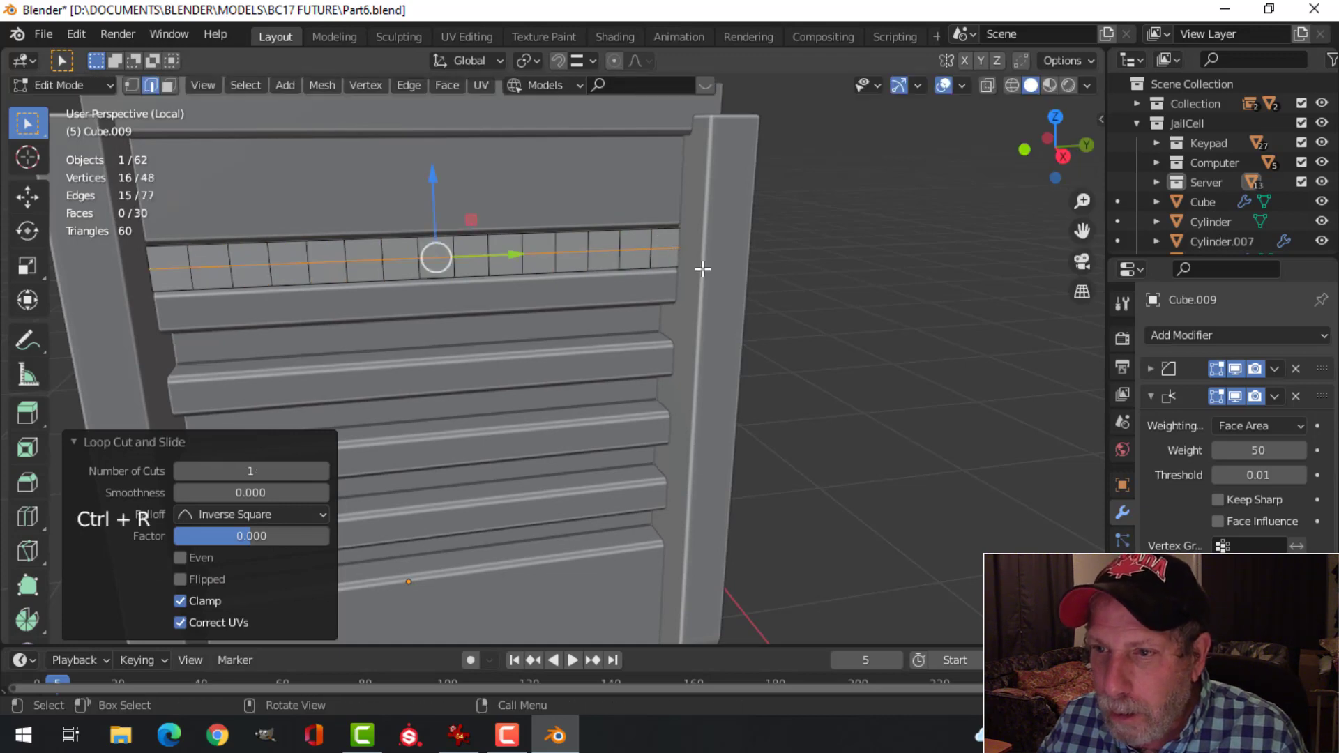
Step: Finish editing the divided strip and remove both of its existing modifiers
key("alt+a")
key("Tab")
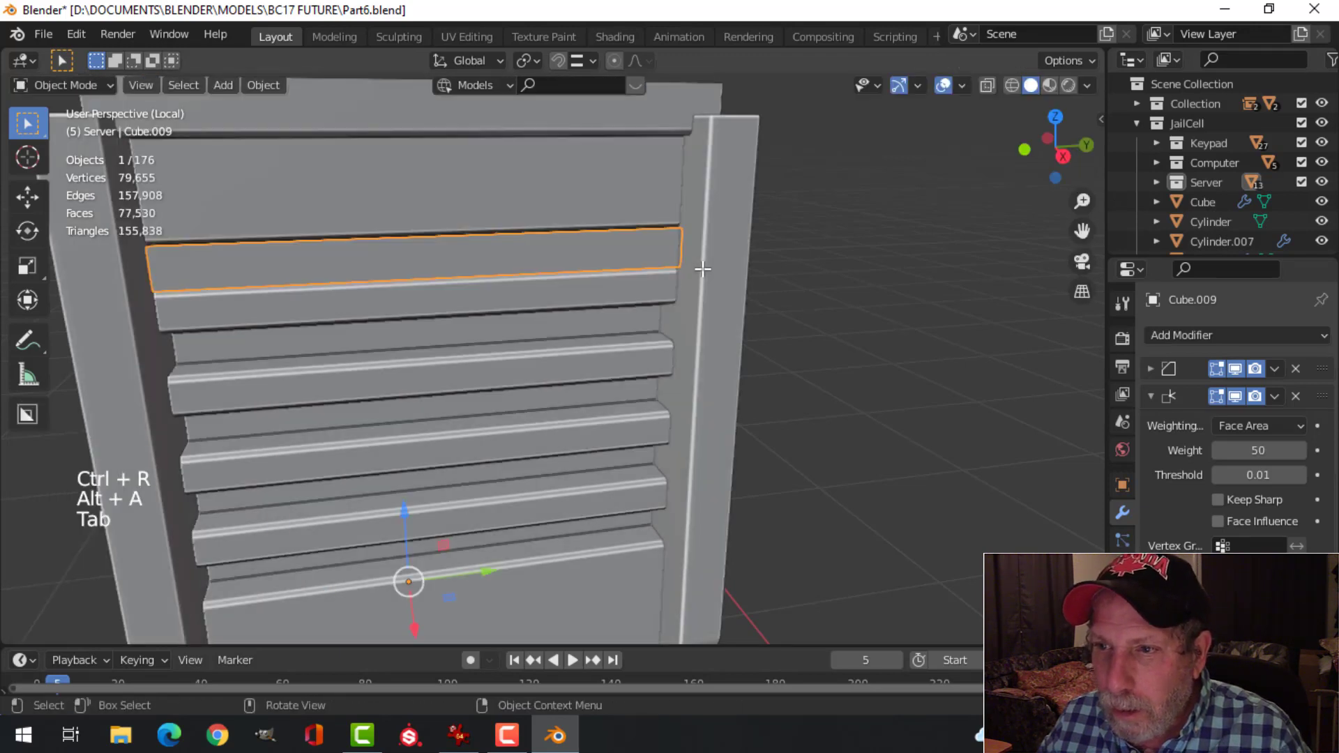
left_click(1302, 369)
left_click(1301, 369)
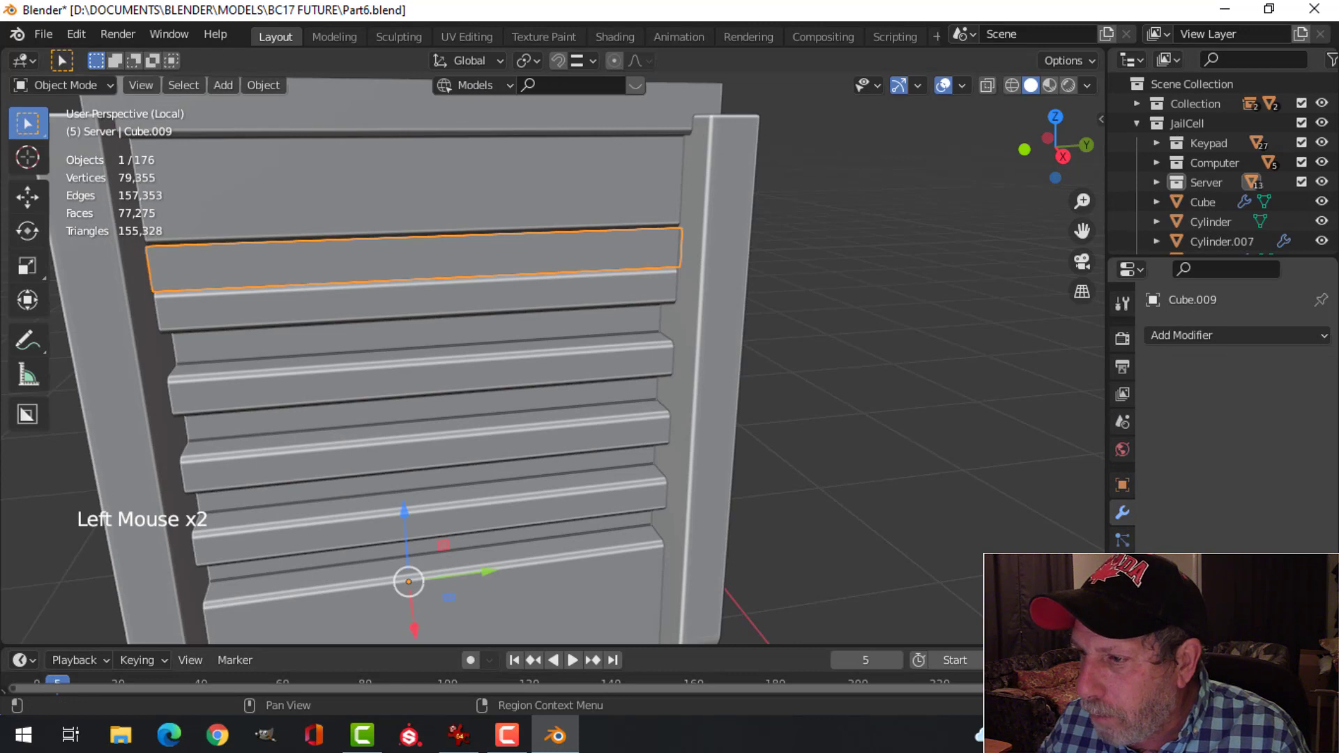
left_click(1122, 541)
scroll(1235, 419, "down", 4)
scroll(1235, 418, "up", 4)
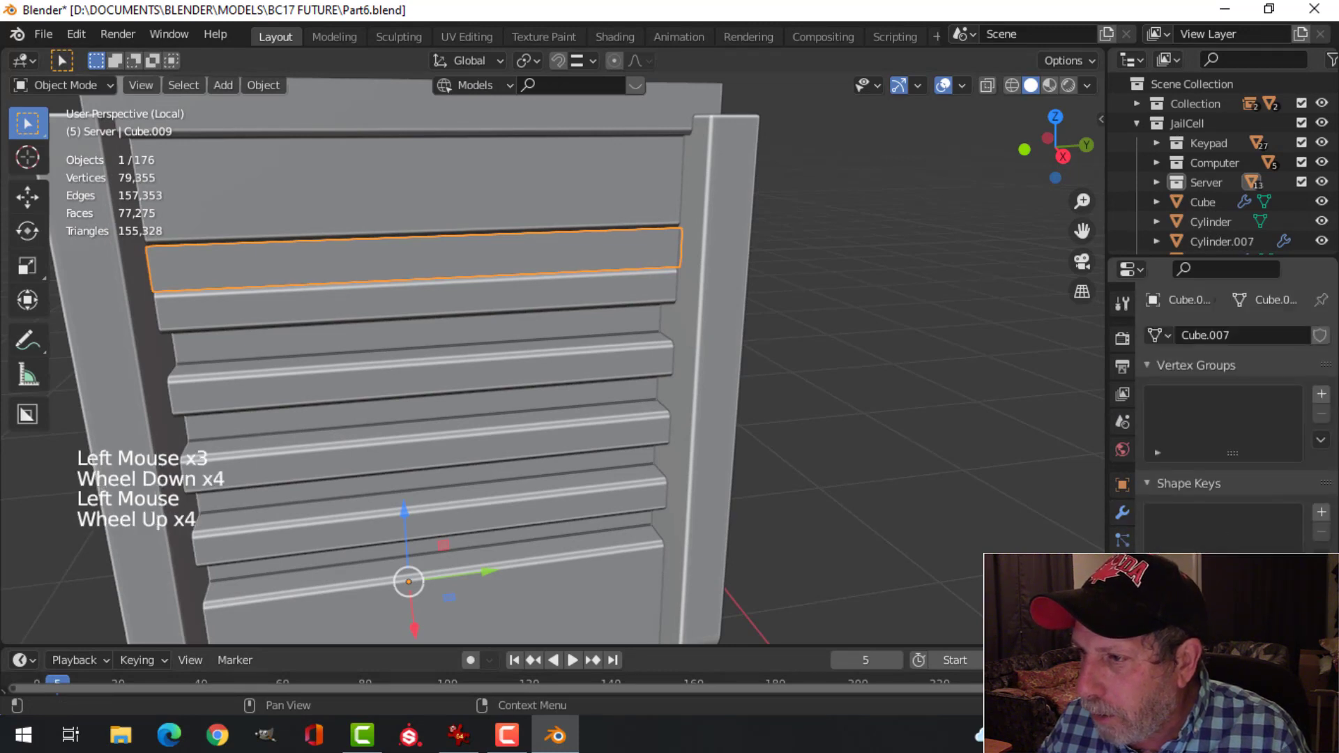
Step: Add a Wireframe modifier to the strip and set its thickness to 0.0019 m
left_click(1124, 514)
left_click(1198, 337)
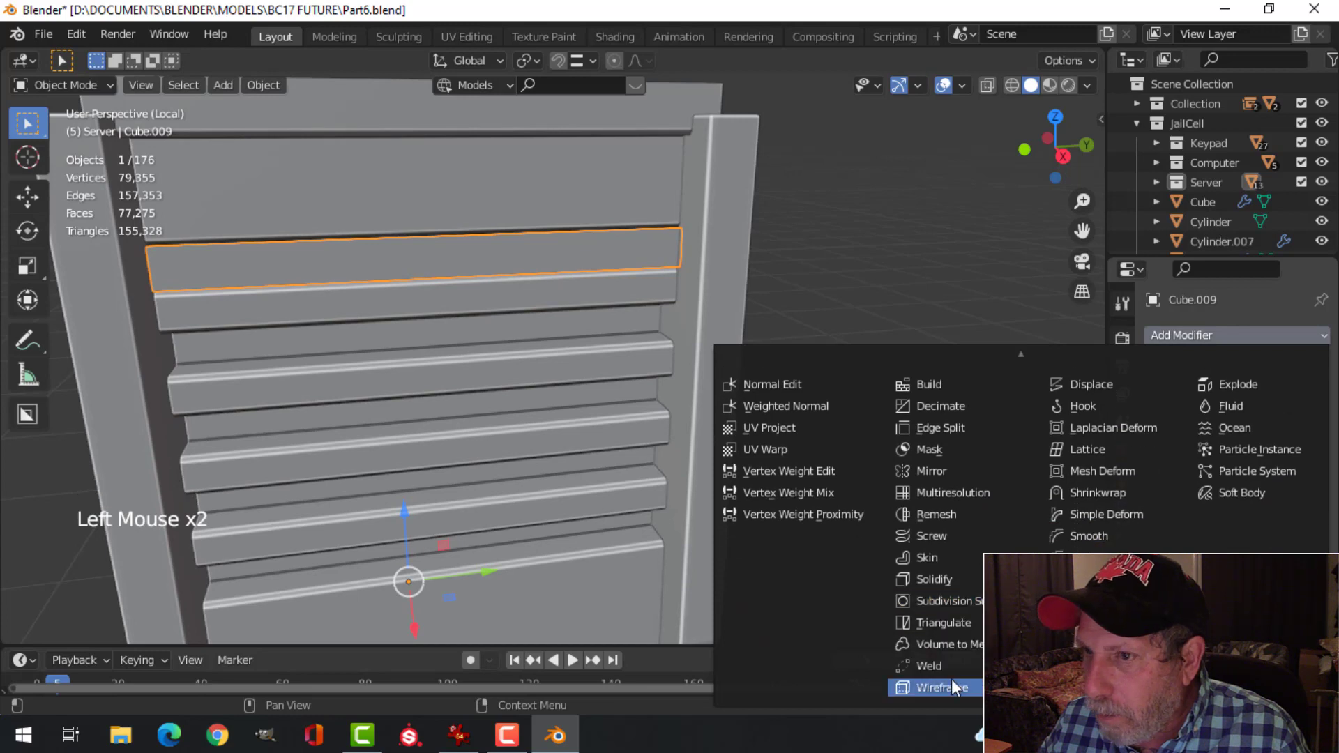
left_click(953, 688)
left_click_drag(1250, 398, 1217, 398, "shift")
key("alt+a")
middle_click_drag(588, 354, 606, 358)
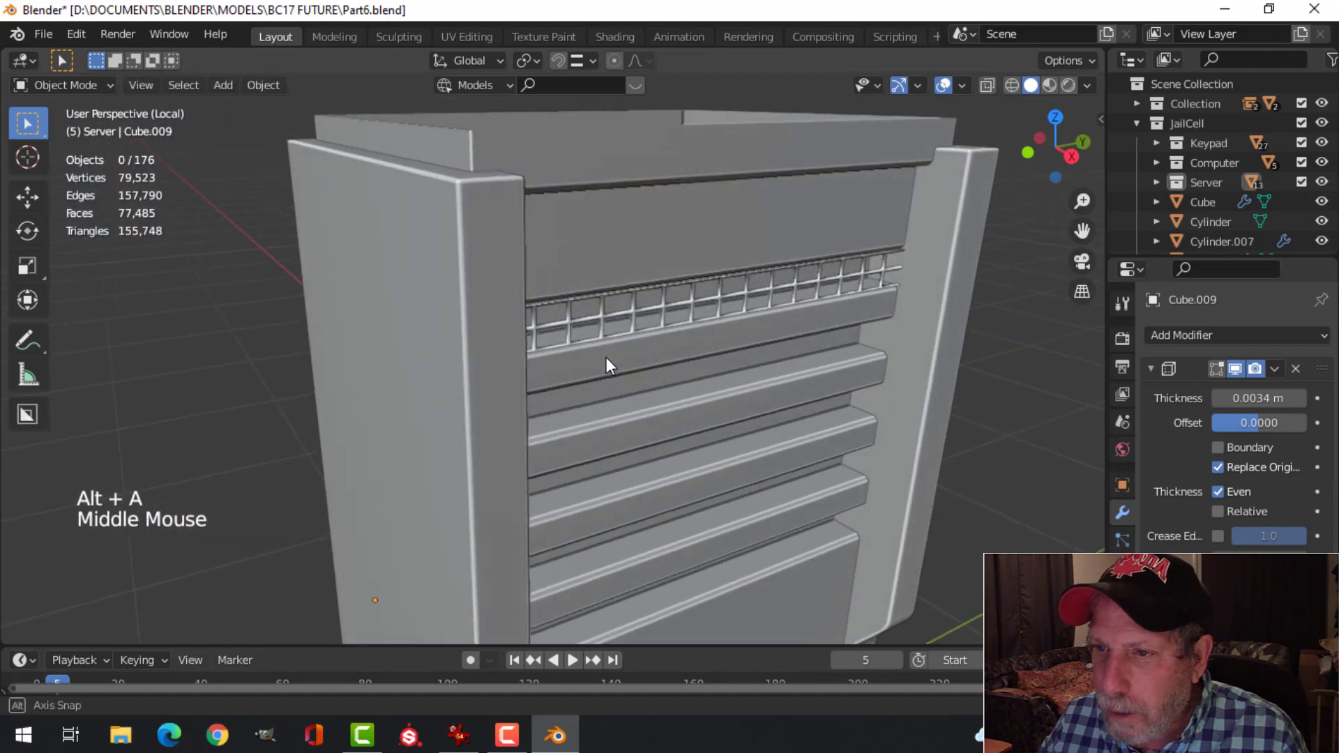
left_click(743, 308)
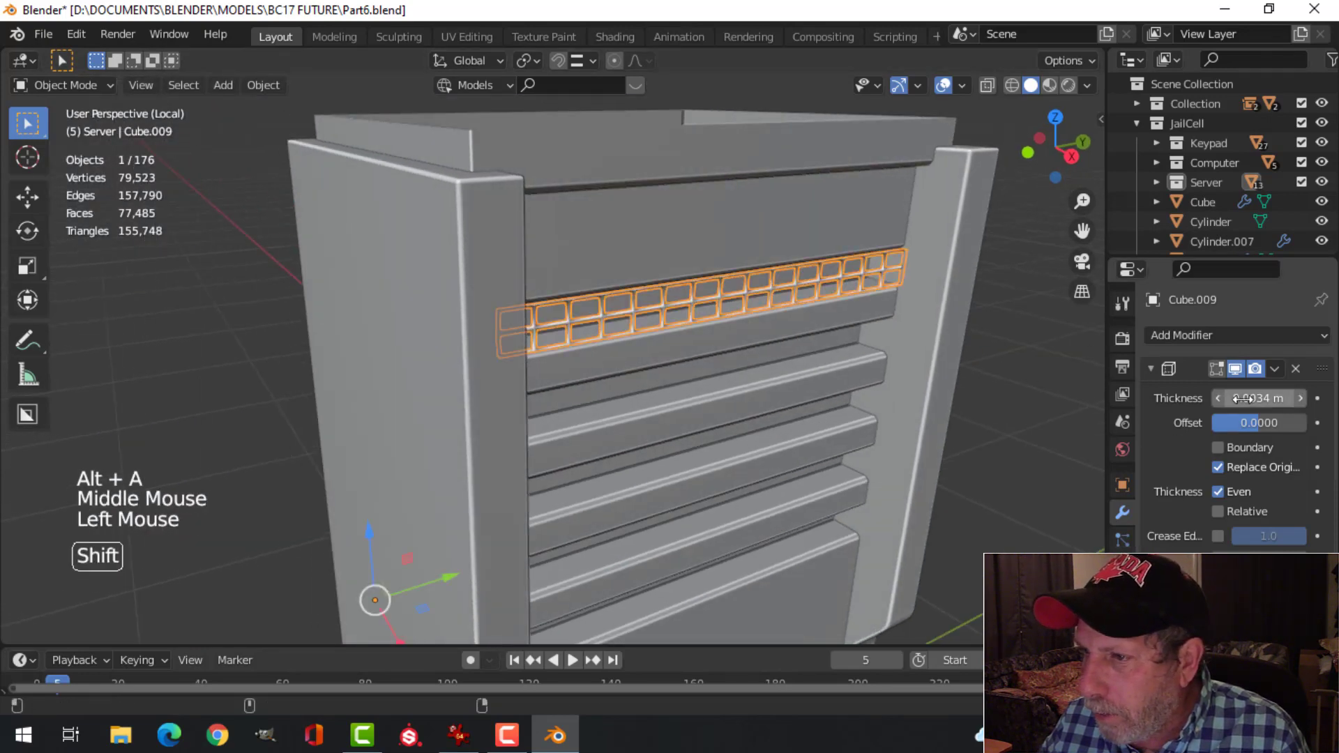
left_click_drag(1243, 398, 1238, 398, "shift")
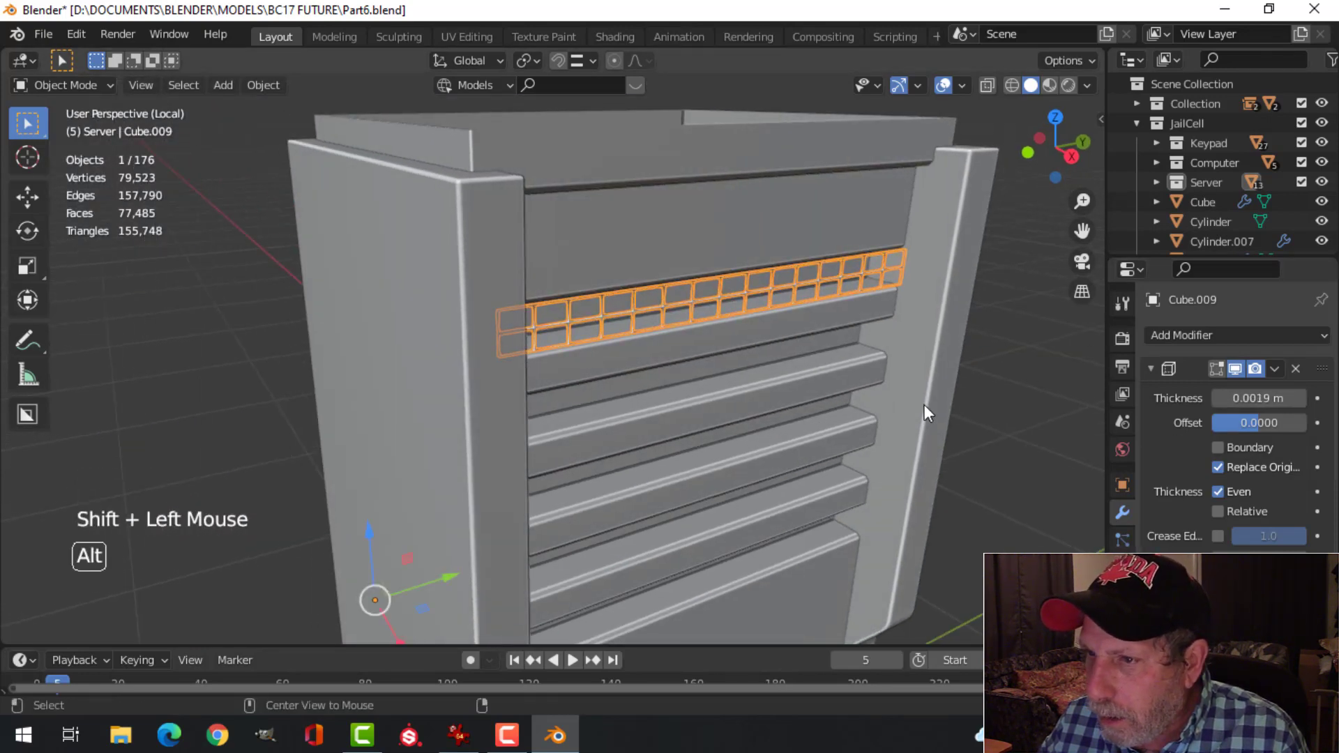
key("alt+a")
middle_click_drag(907, 402, 823, 401)
scroll(779, 384, "down", 2)
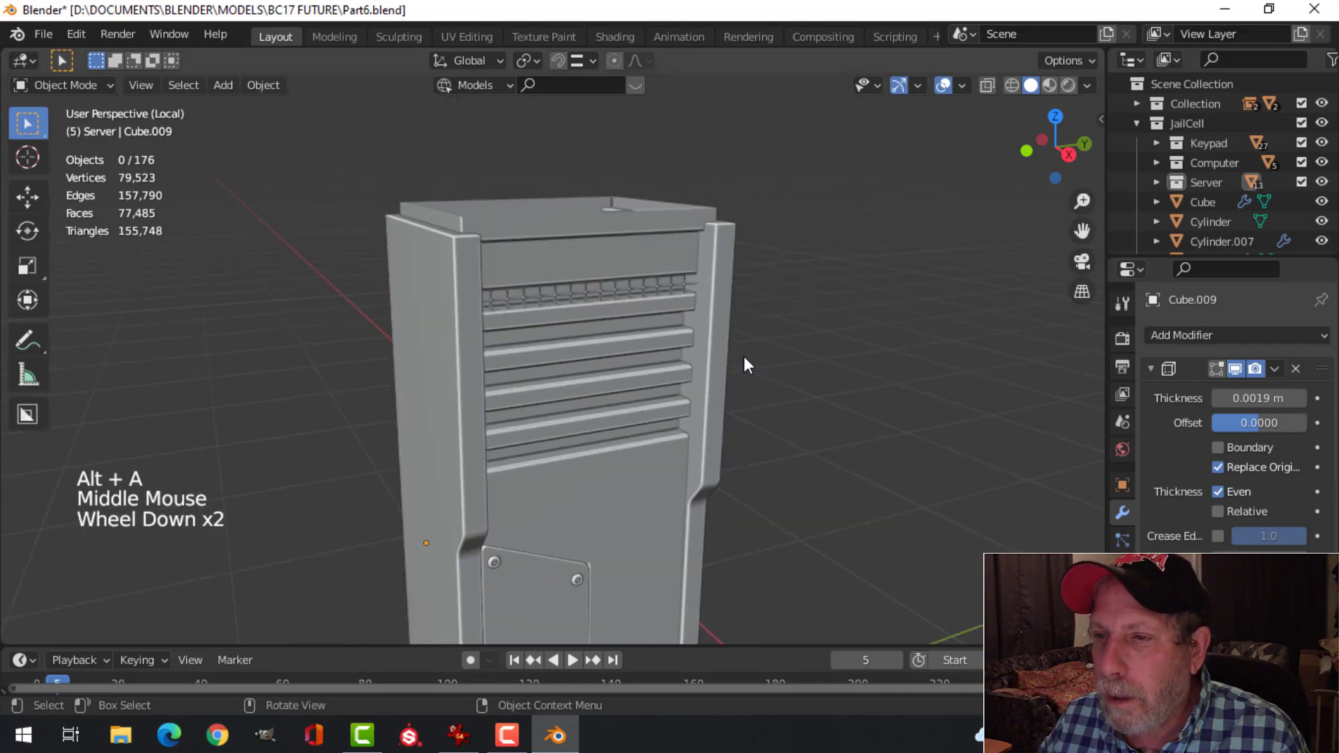
Step: Move the whole wire grille mesh about 0.0054 m back into its recess along negative X
left_click(638, 304)
scroll(644, 308, "up", 3)
middle_click_drag(655, 323, 653, 349, "shift")
middle_click_drag(653, 349, 651, 360)
key("Tab")
key("a")
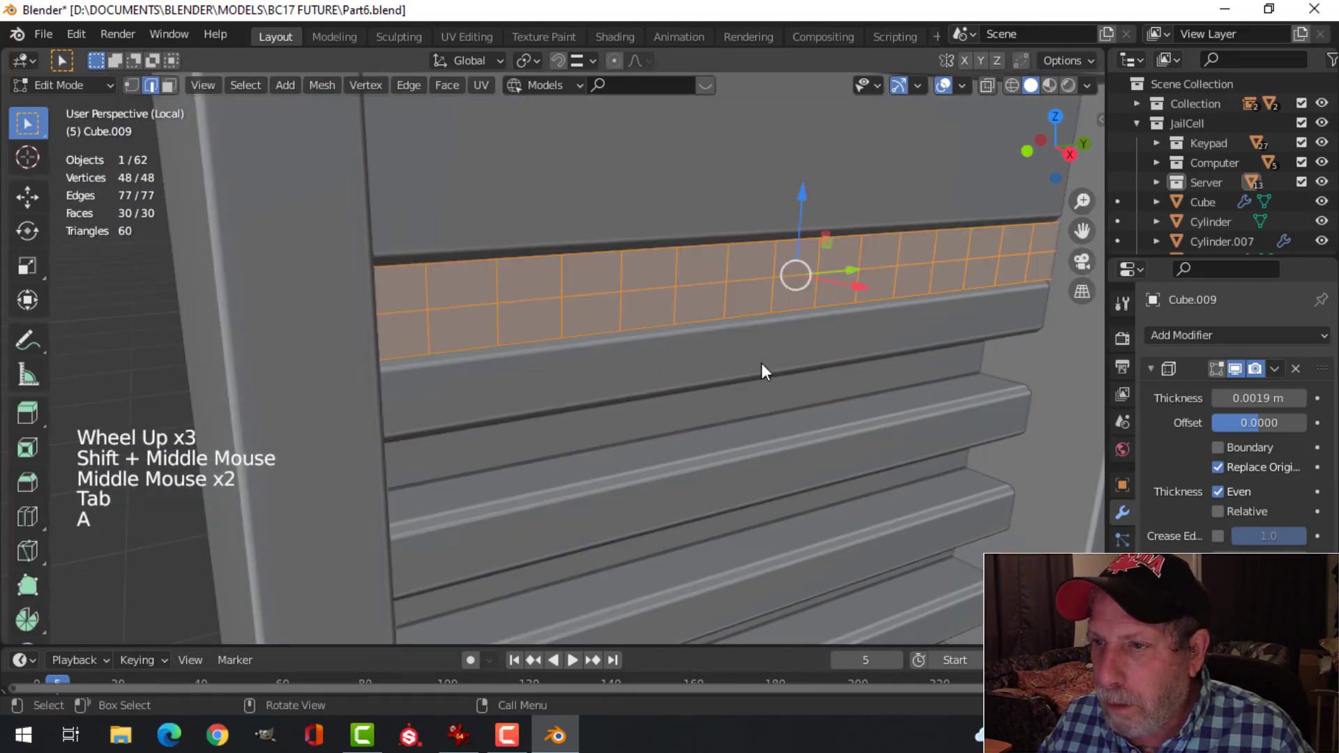
middle_click_drag(849, 369, 887, 393)
left_click_drag(976, 372, 964, 365)
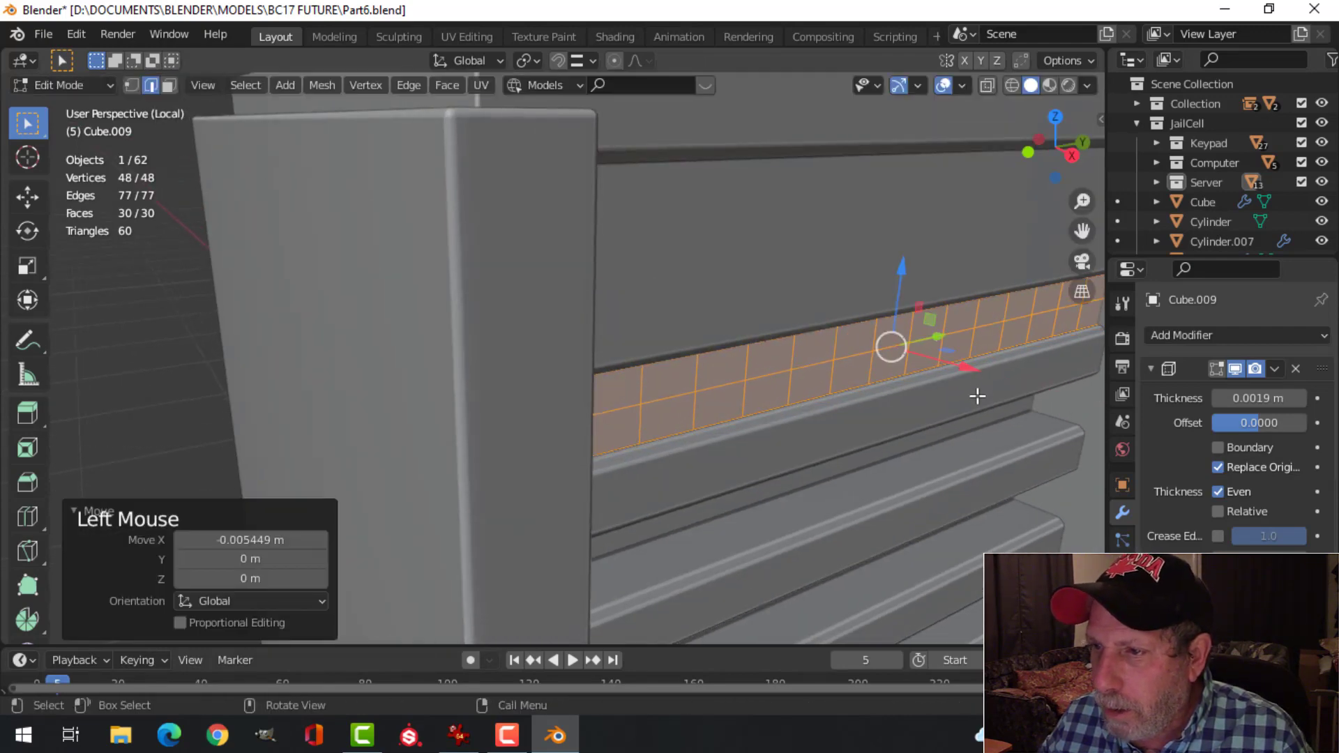
key("Tab")
scroll(912, 394, "down", 2)
key("alt+a")
middle_click_drag(913, 395, 652, 388)
scroll(656, 399, "up", 1)
Step: Duplicate the grille mesh within its object and lower the copy about 0.058 m along Z into the second recess
left_click(638, 271)
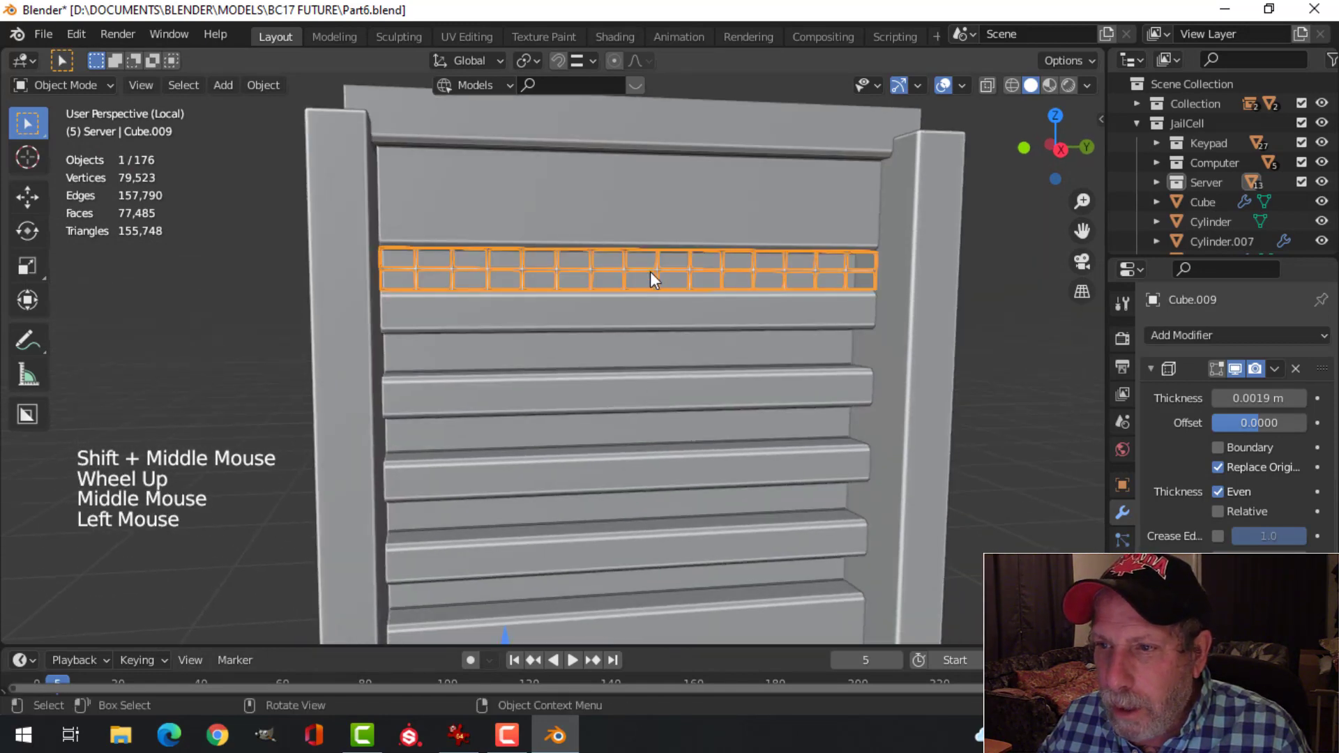
scroll(670, 307, "down", 2)
middle_click_drag(687, 336, 703, 310)
key("KP_3")
scroll(663, 321, "up", 4)
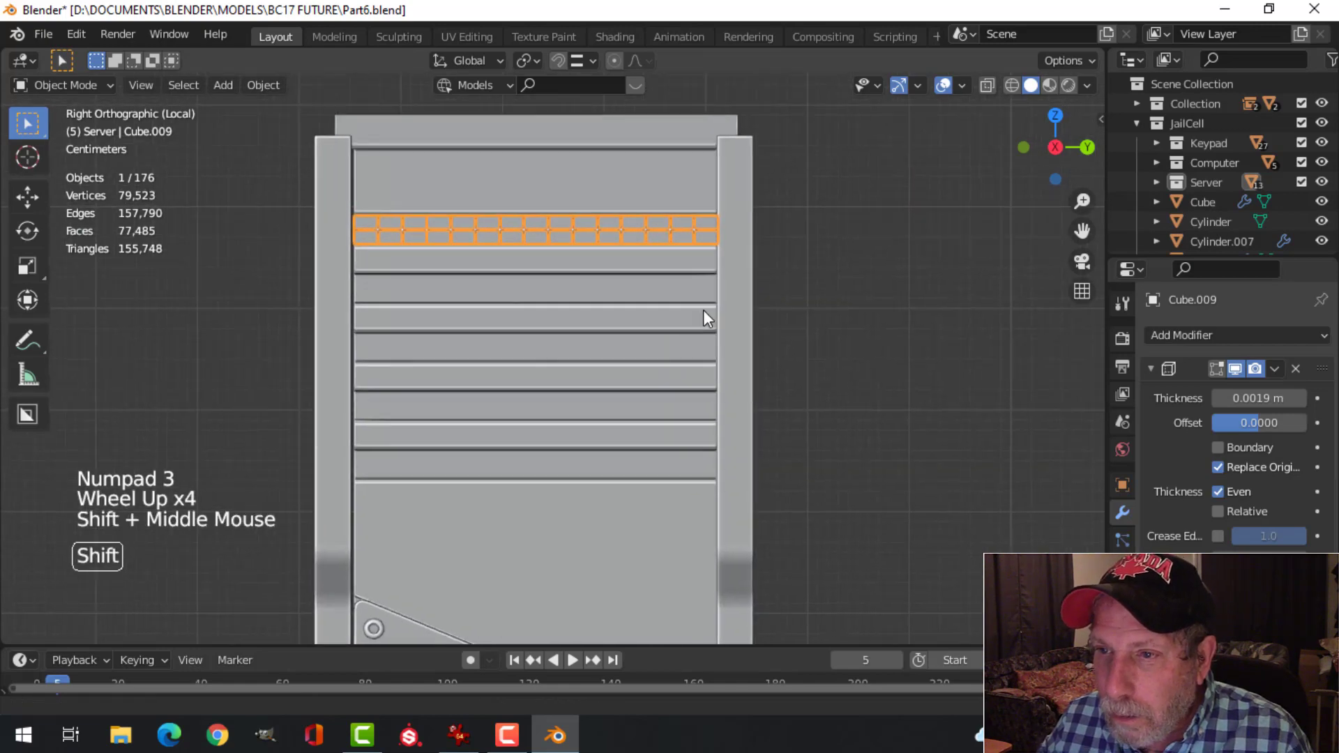
scroll(700, 315, "down", 7)
middle_click_drag(664, 391, 683, 335, "shift")
scroll(642, 367, "up", 3)
scroll(642, 278, "up", 2)
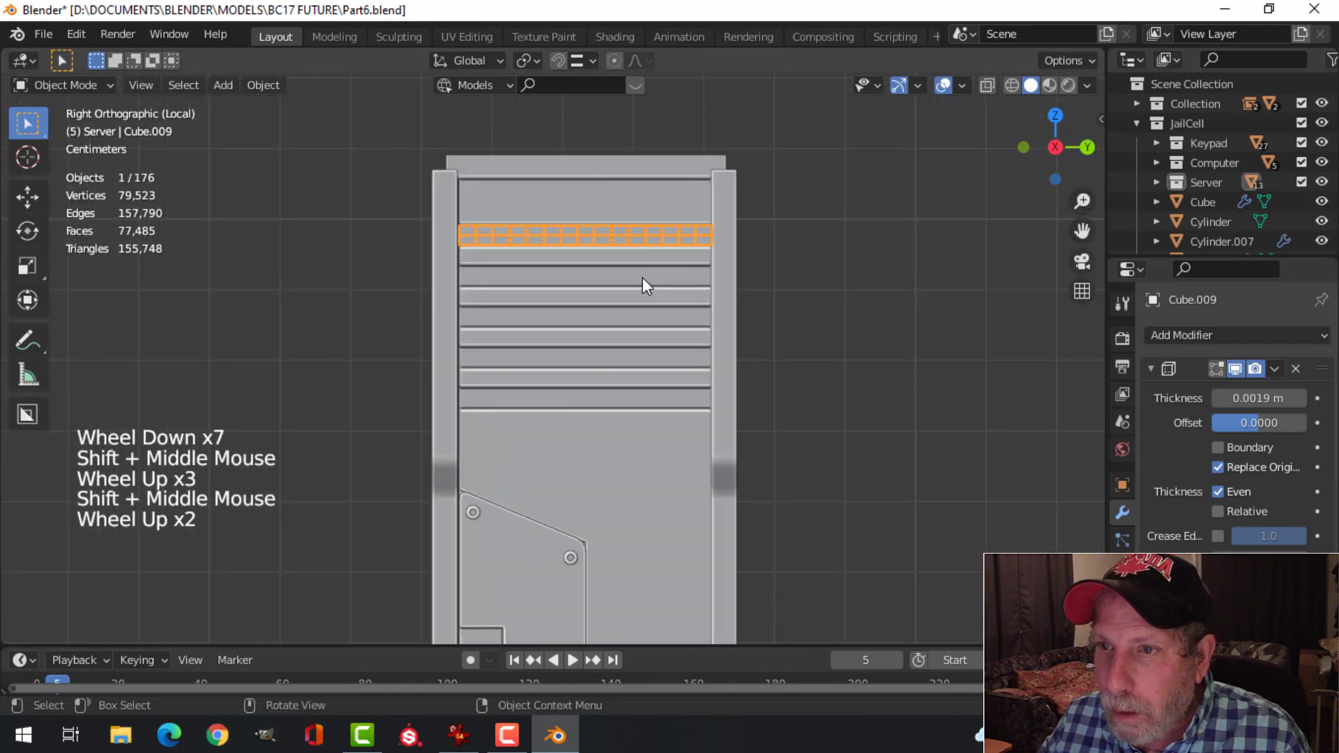
scroll(645, 282, "up", 2)
key("Tab")
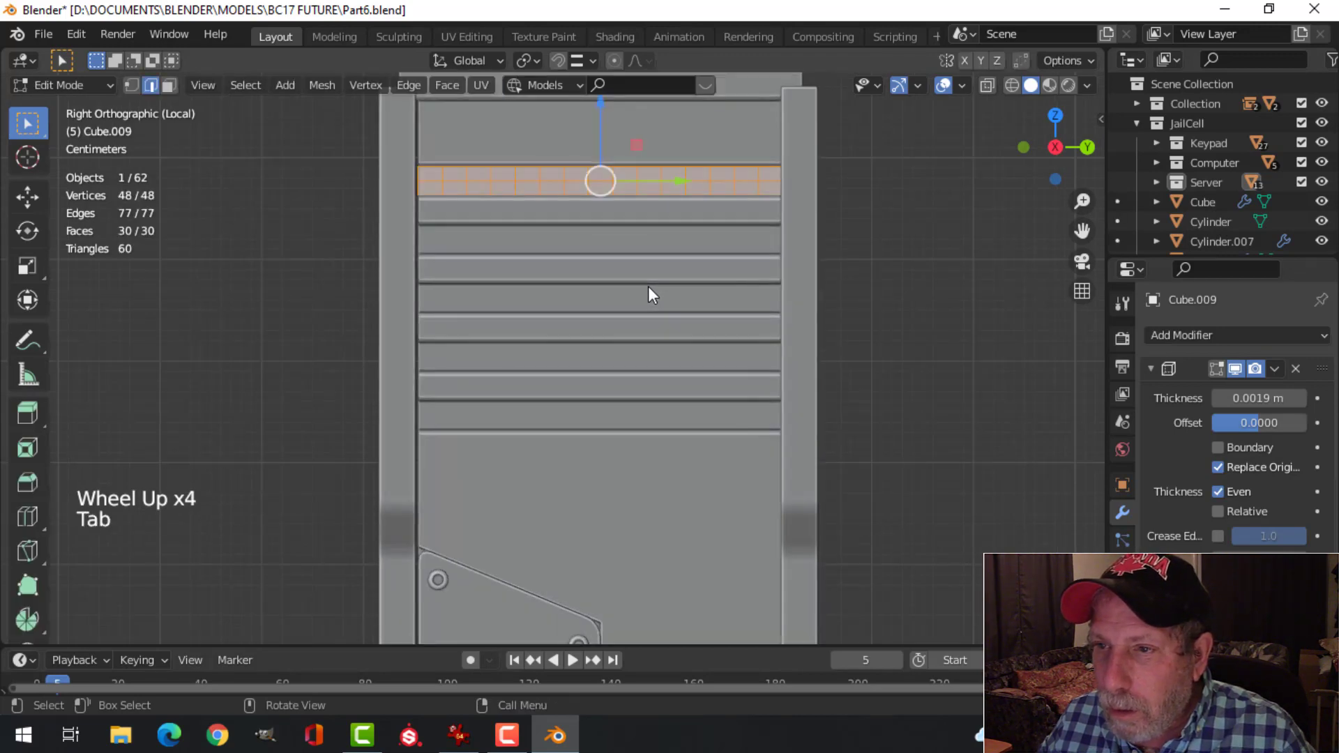
key("a")
key("shift+d")
right_click(645, 282)
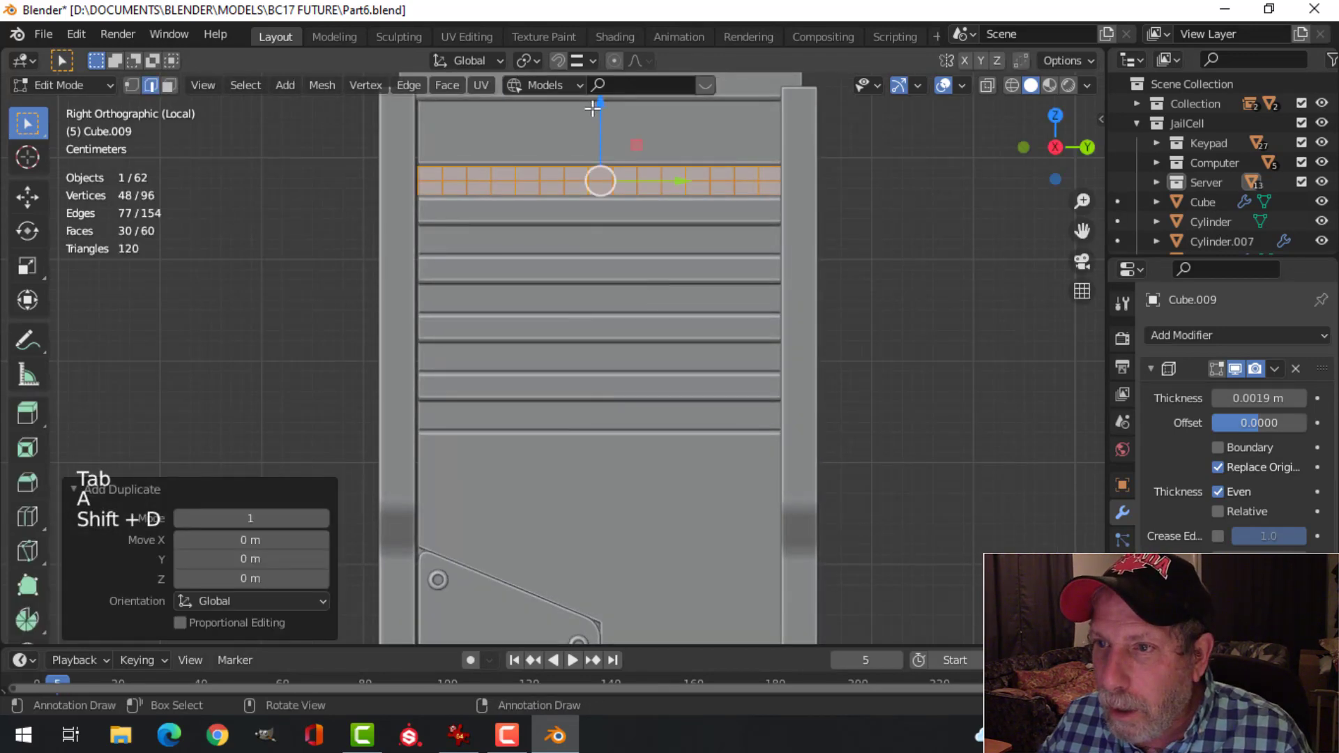
left_click_drag(604, 107, 600, 168)
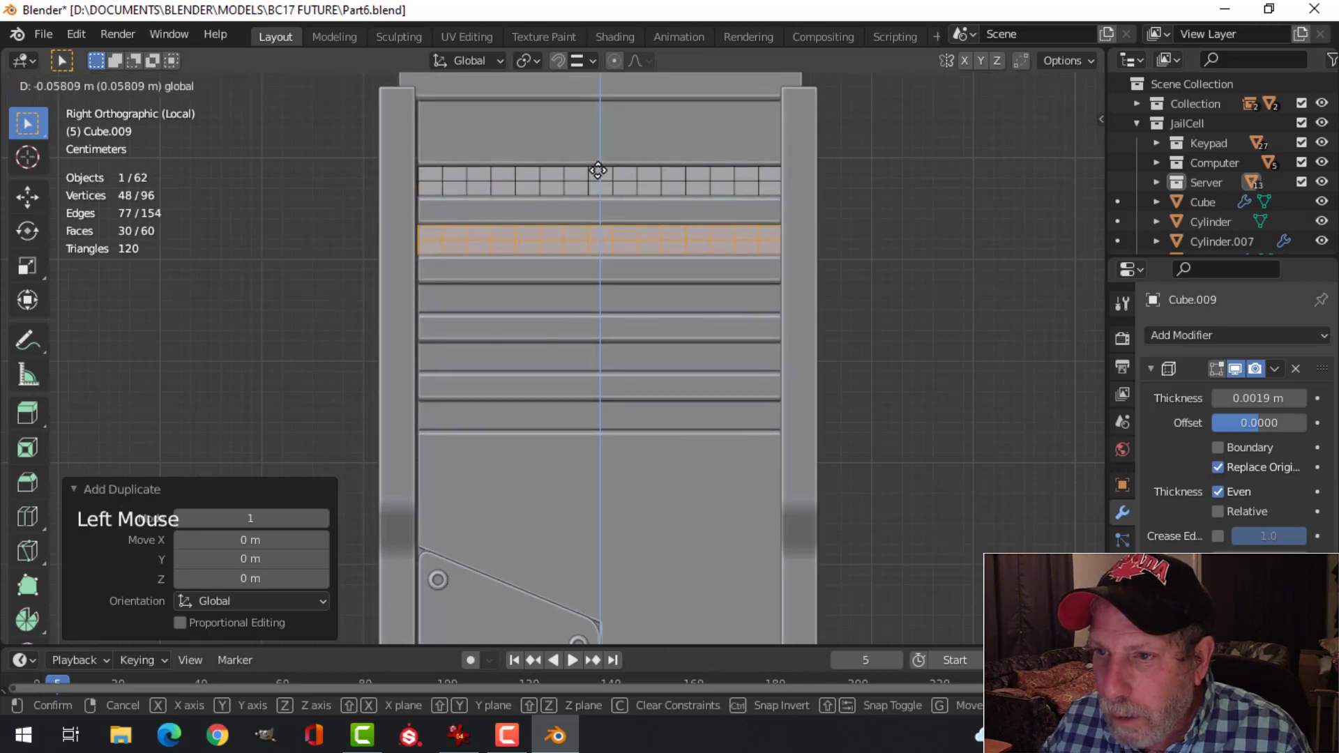
left_click_drag(599, 171, 806, 334)
Step: Make three further copies of the grille row and lower each along Z to fill the remaining recesses between the slats
key("shift+d")
right_click(646, 223)
key("shift+d")
right_click(619, 256)
key("shift+d")
right_click(806, 334)
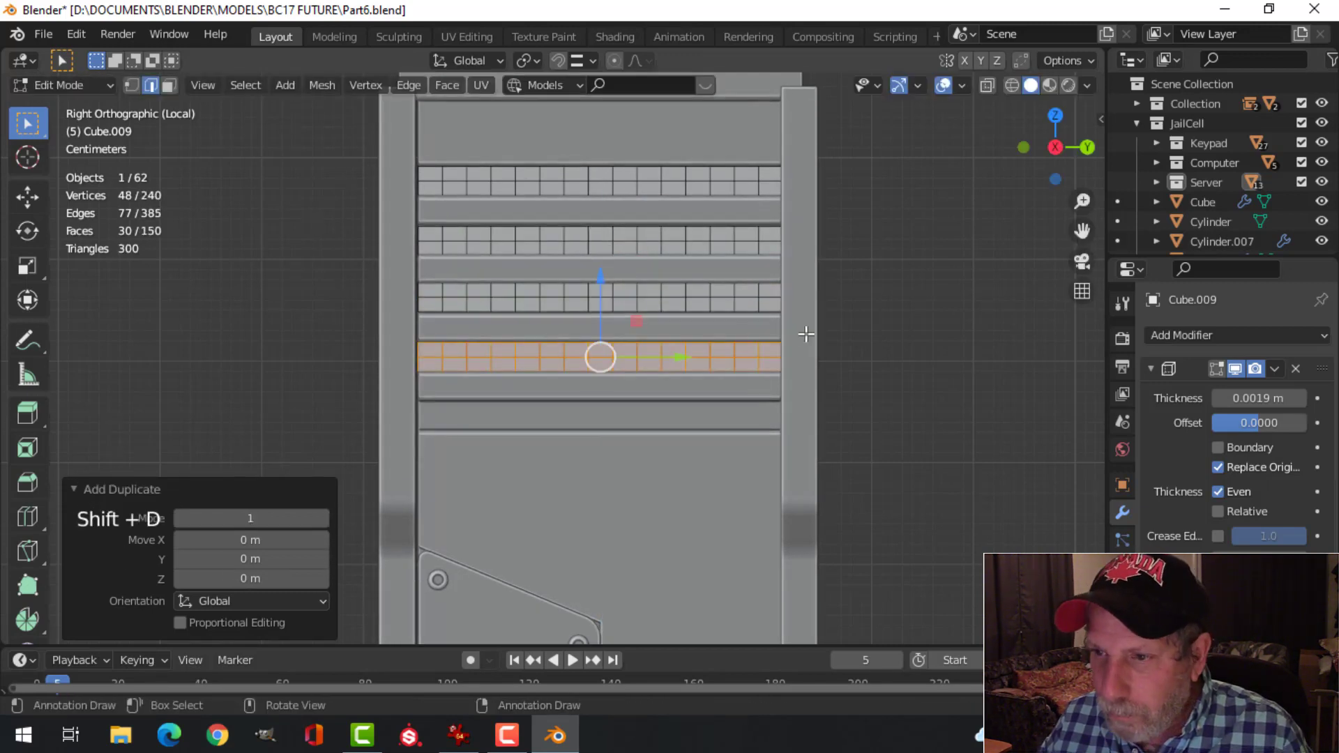
left_click_drag(601, 284, 601, 336)
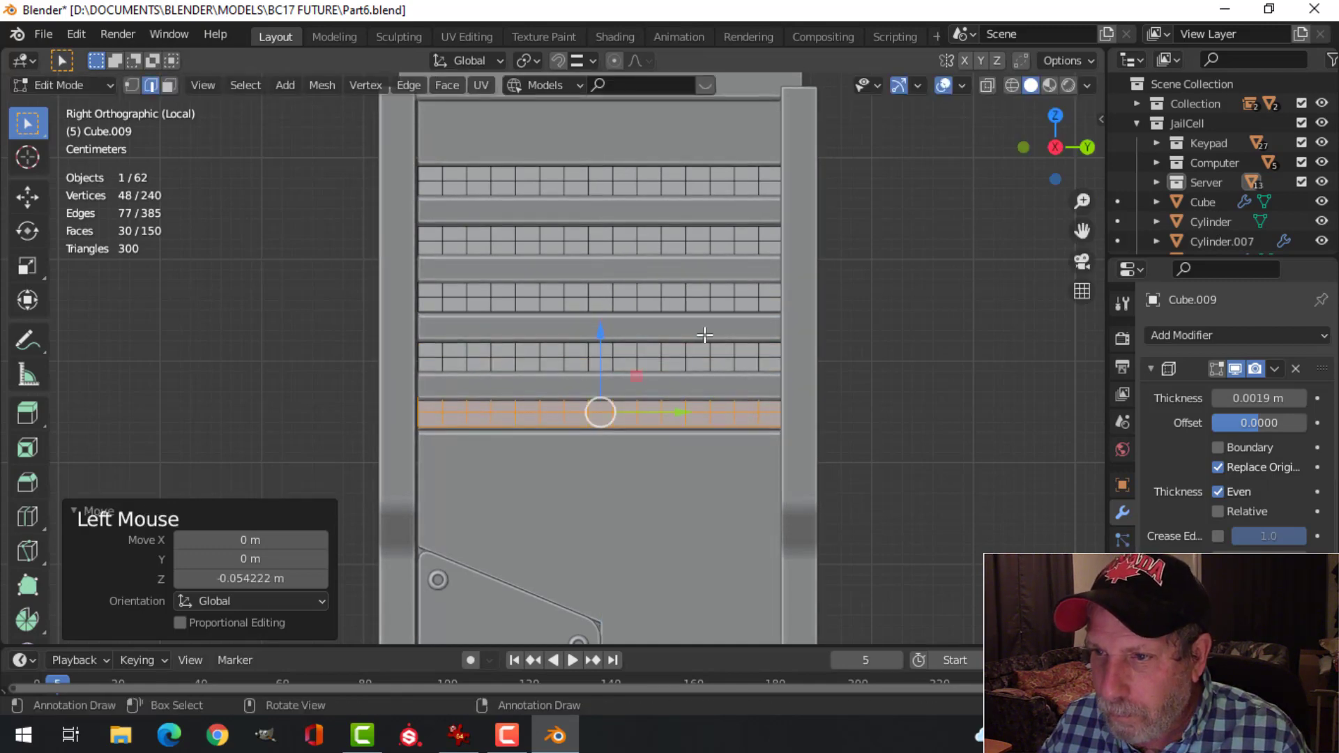
key("Tab")
key("alt+a")
Step: Save the Part6.blend file with the five grille rows in place
scroll(667, 320, "down", 5)
middle_click_drag(701, 321, 640, 349)
scroll(672, 349, "down", 2)
scroll(618, 367, "down", 2)
scroll(642, 349, "up", 2)
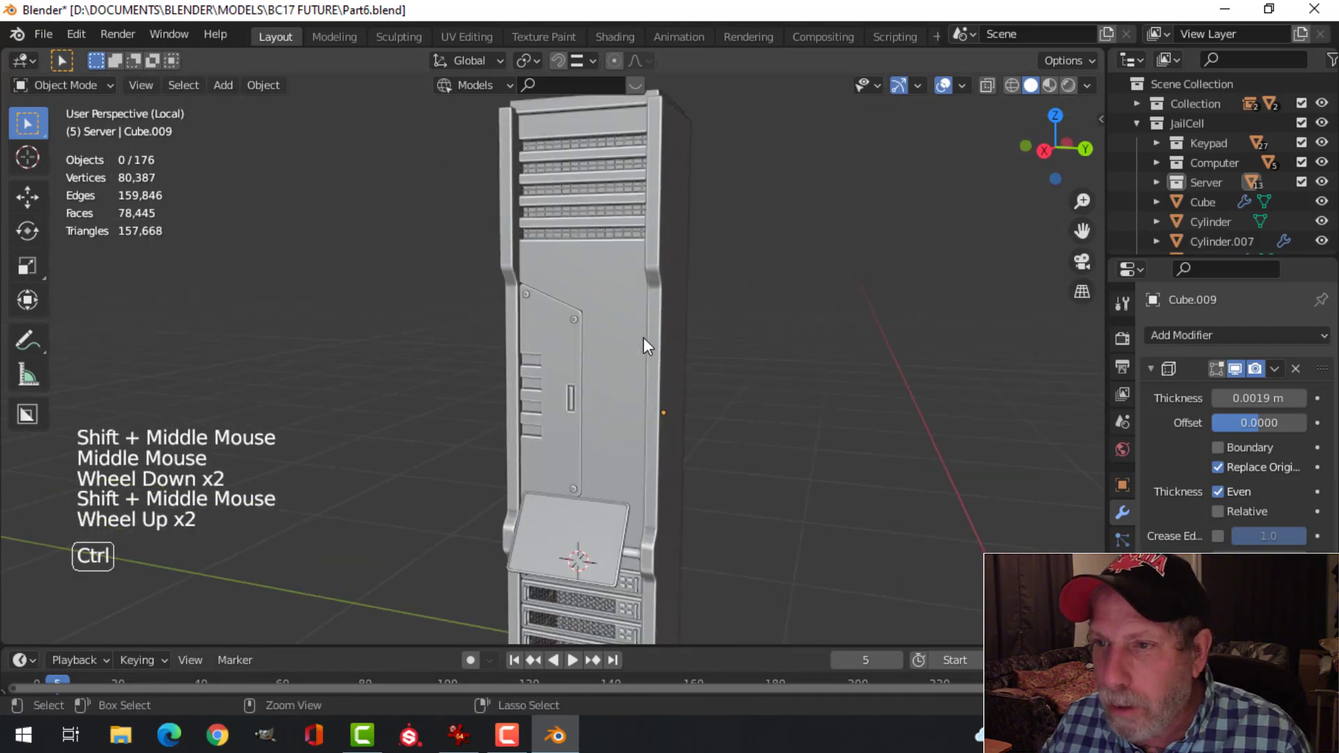
key("ctrl+s")
Step: Hide the tilted screen panel in front of the server's horizontal rail
middle_click_drag(639, 364, 659, 350, "shift")
middle_click_drag(629, 325, 741, 341)
scroll(741, 340, "up", 3)
middle_click_drag(660, 269, 692, 288, "shift")
left_click(642, 242)
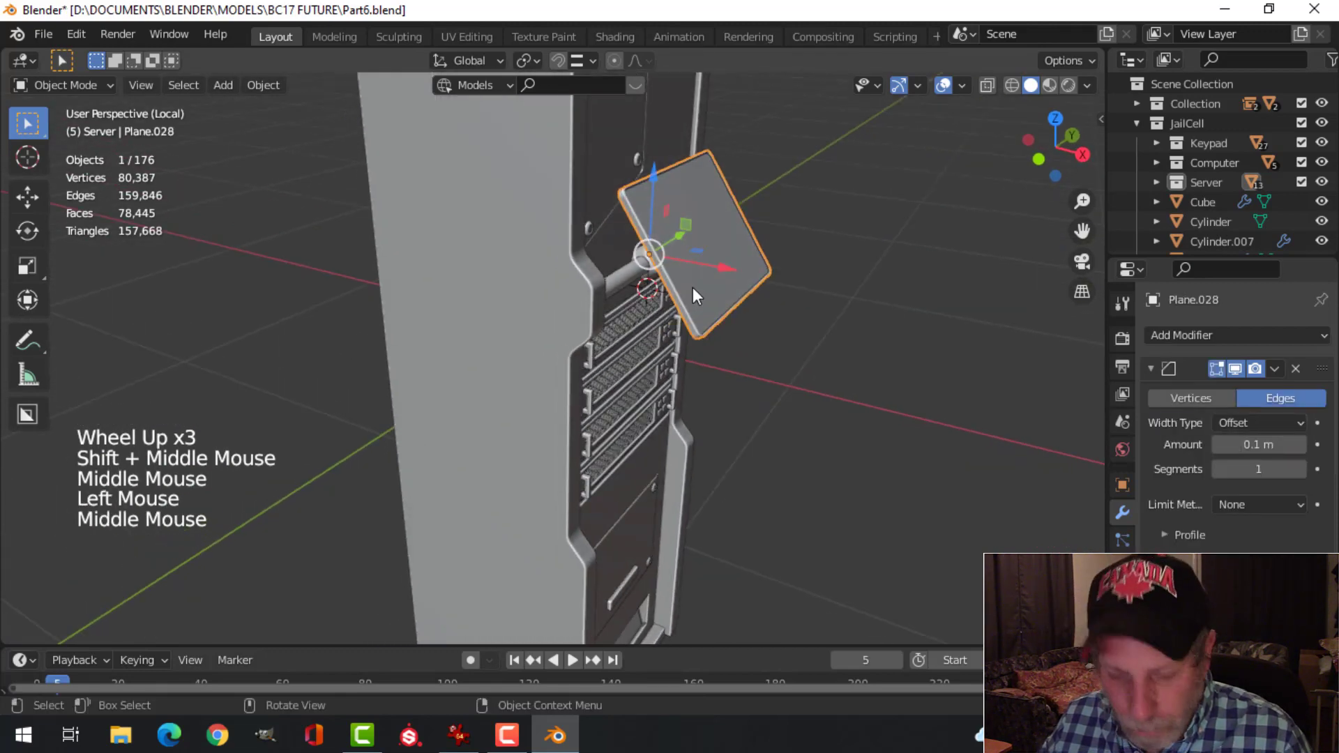
key("g")
right_click(682, 283)
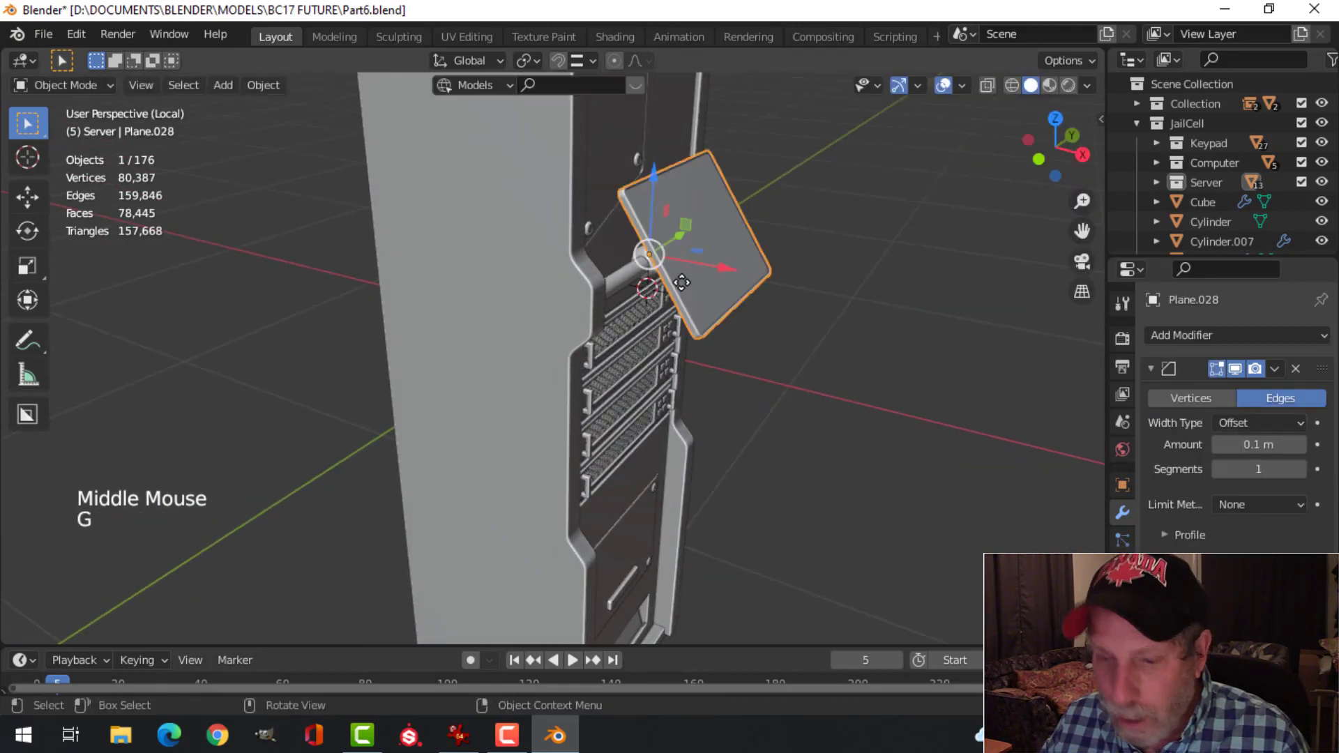
key("h")
middle_click_drag(682, 282, 667, 286)
scroll(664, 290, "up", 2)
Step: Delete the collar and short arm object from the middle of the horizontal rail
left_click(664, 216)
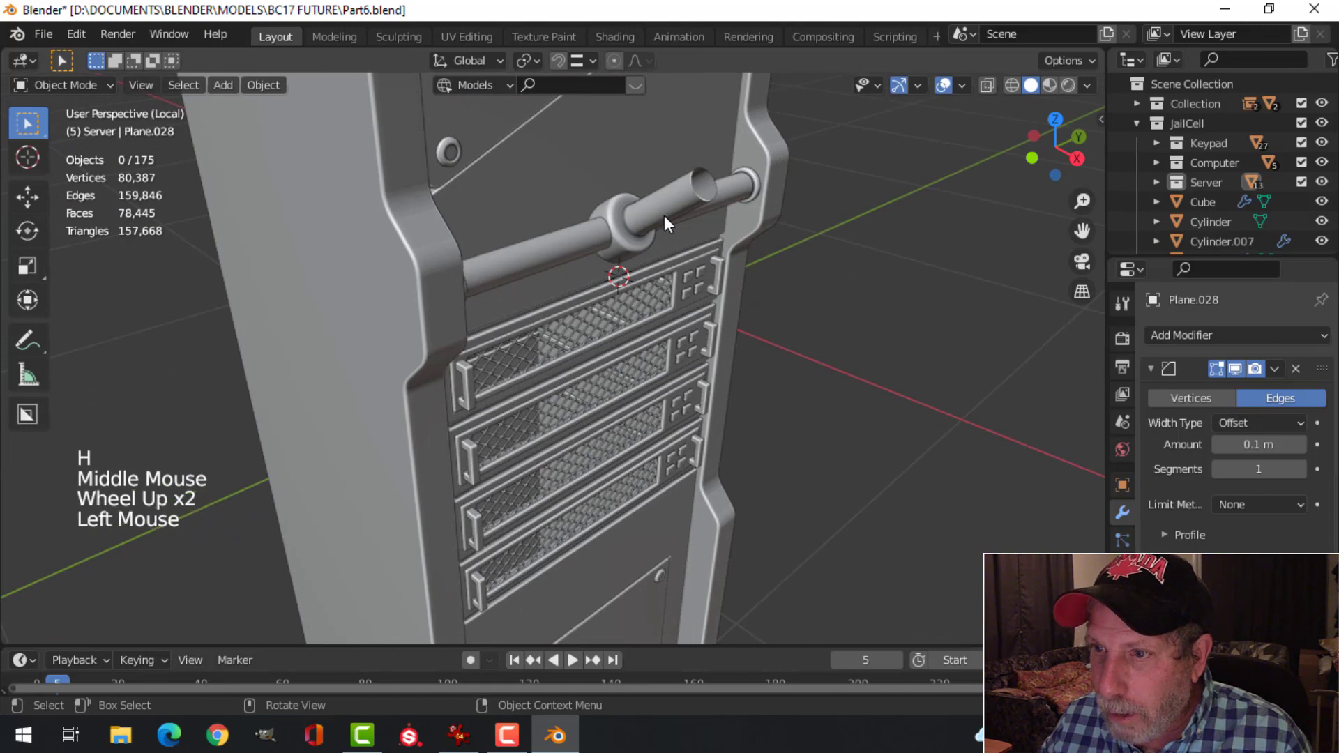
key("x")
left_click(664, 217)
middle_click_drag(718, 233, 547, 311)
Step: Duplicate the edge loop beside the rail's end collar and move the copy about -0.17 m along Y to mid-rail
left_click(576, 255)
key("Tab")
scroll(470, 281, "up", 2)
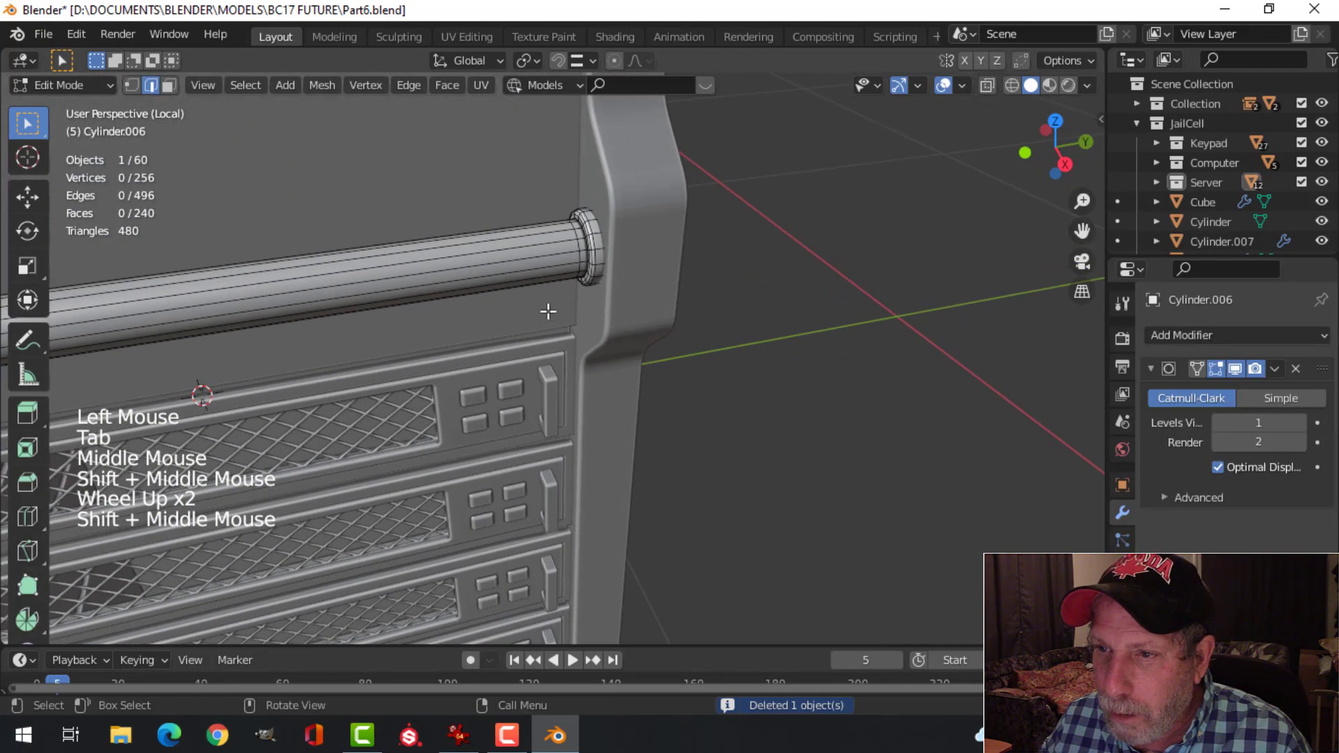
scroll(572, 290, "up", 1)
key("2")
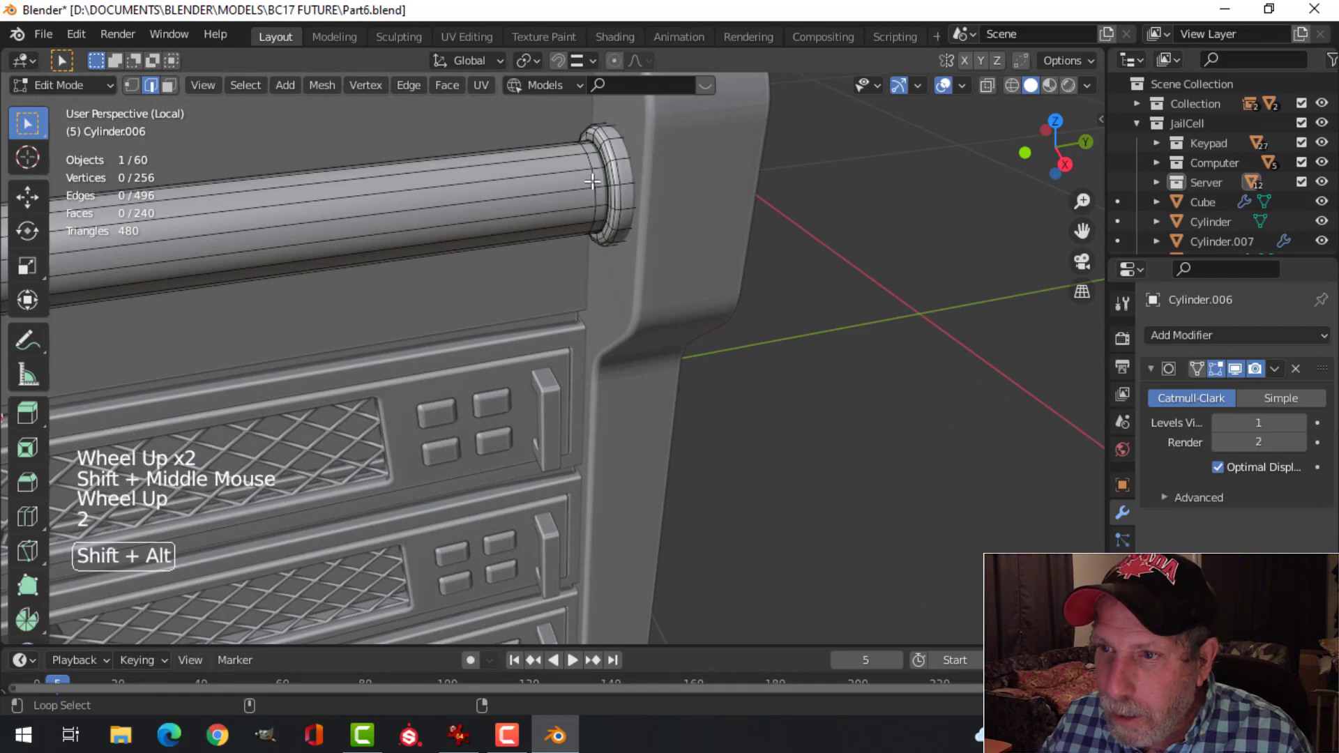
left_click(597, 209, "alt+shift")
scroll(598, 216, "down", 3)
middle_click_drag(500, 307, 527, 301, "shift")
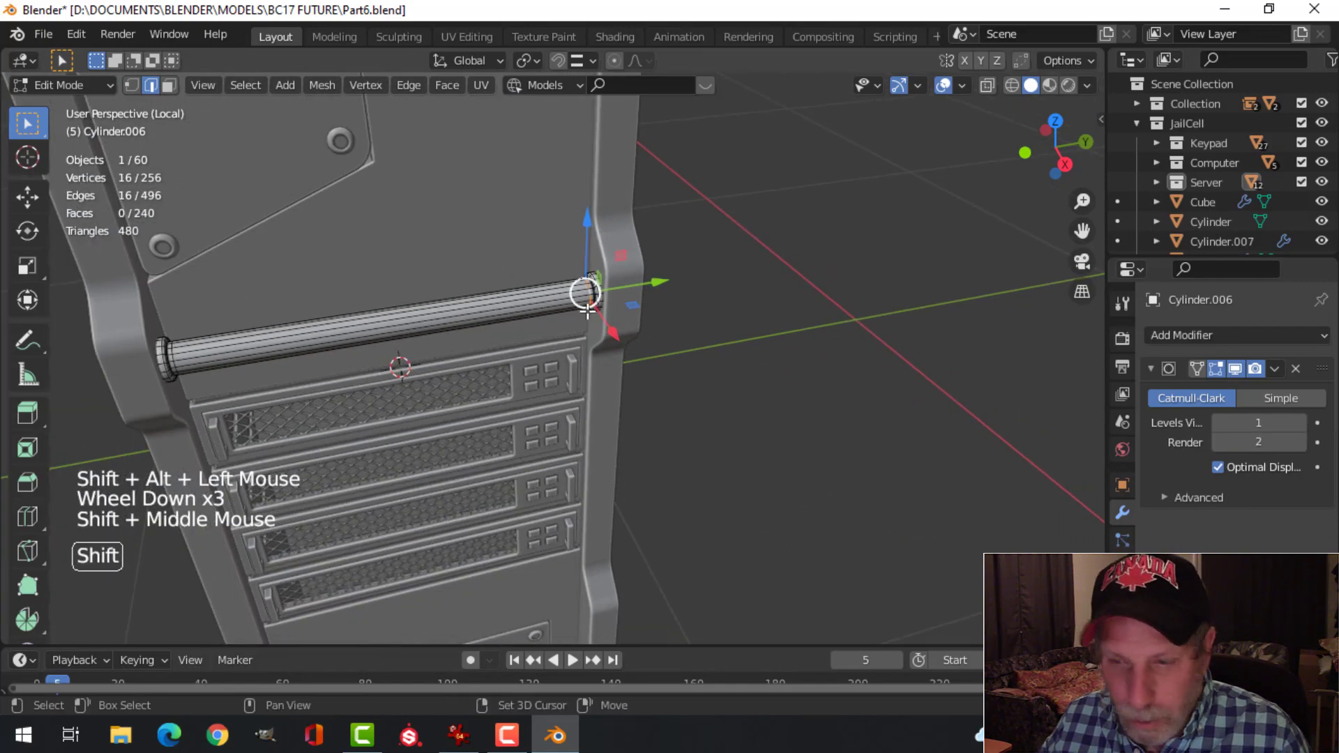
key("shift+d")
left_click_drag(631, 296, 493, 308)
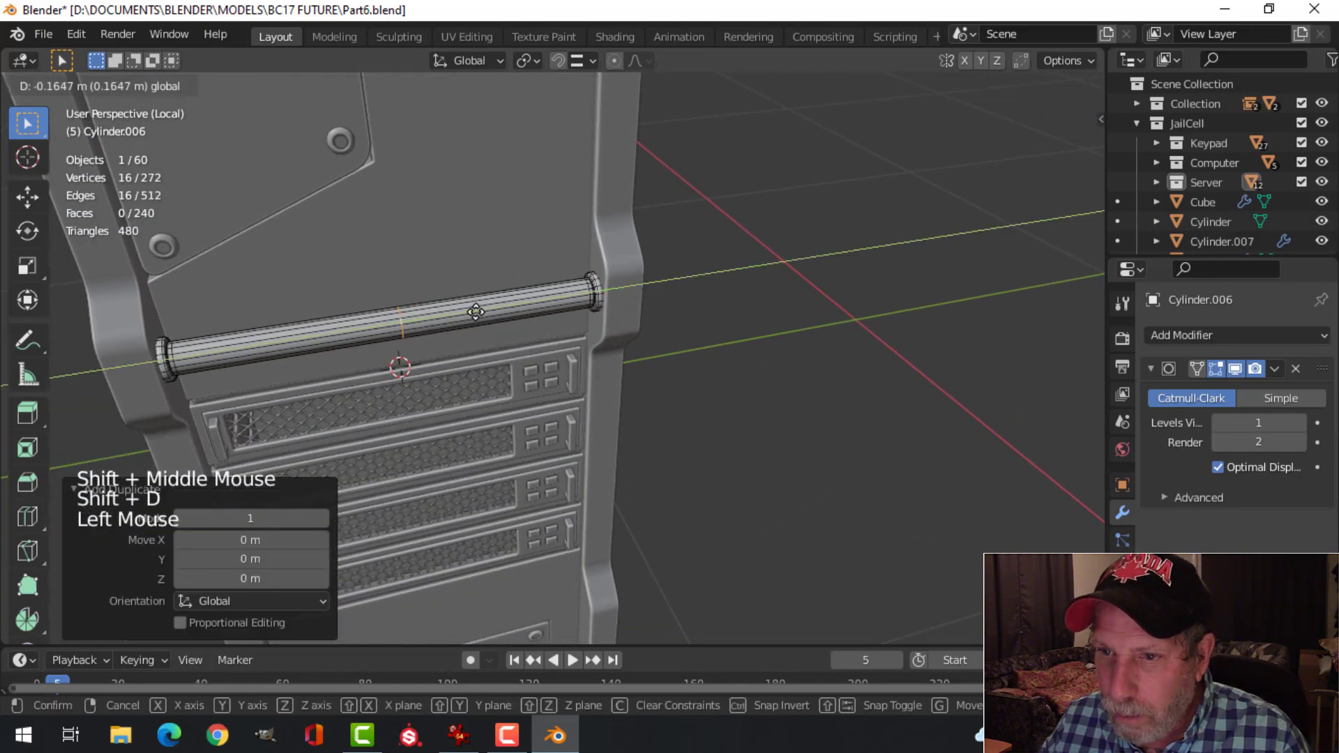
Step: Centre the copied loop on the rail by shifting it about 0.002 m along Y, and scale it to about 1.333
key("KP_3")
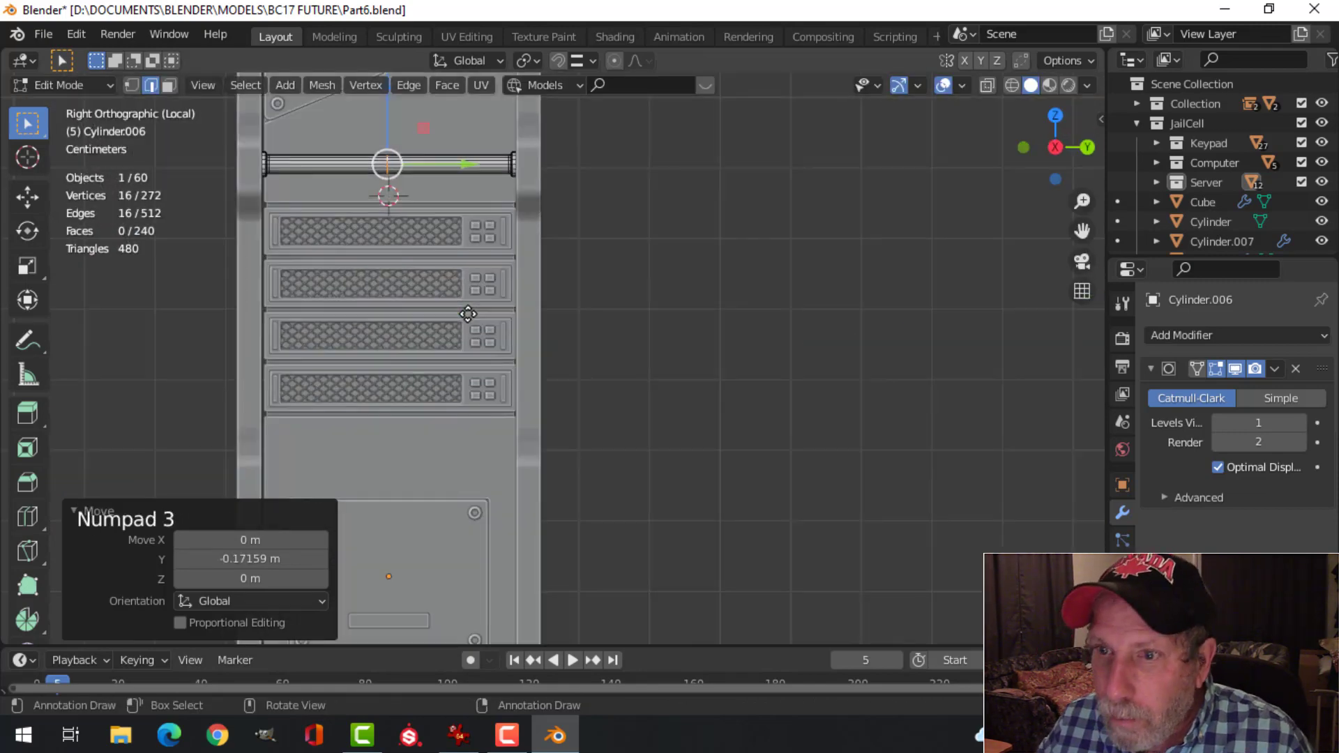
scroll(488, 412, "up", 3)
middle_click_drag(488, 419, 502, 302, "shift")
scroll(660, 424, "up", 3)
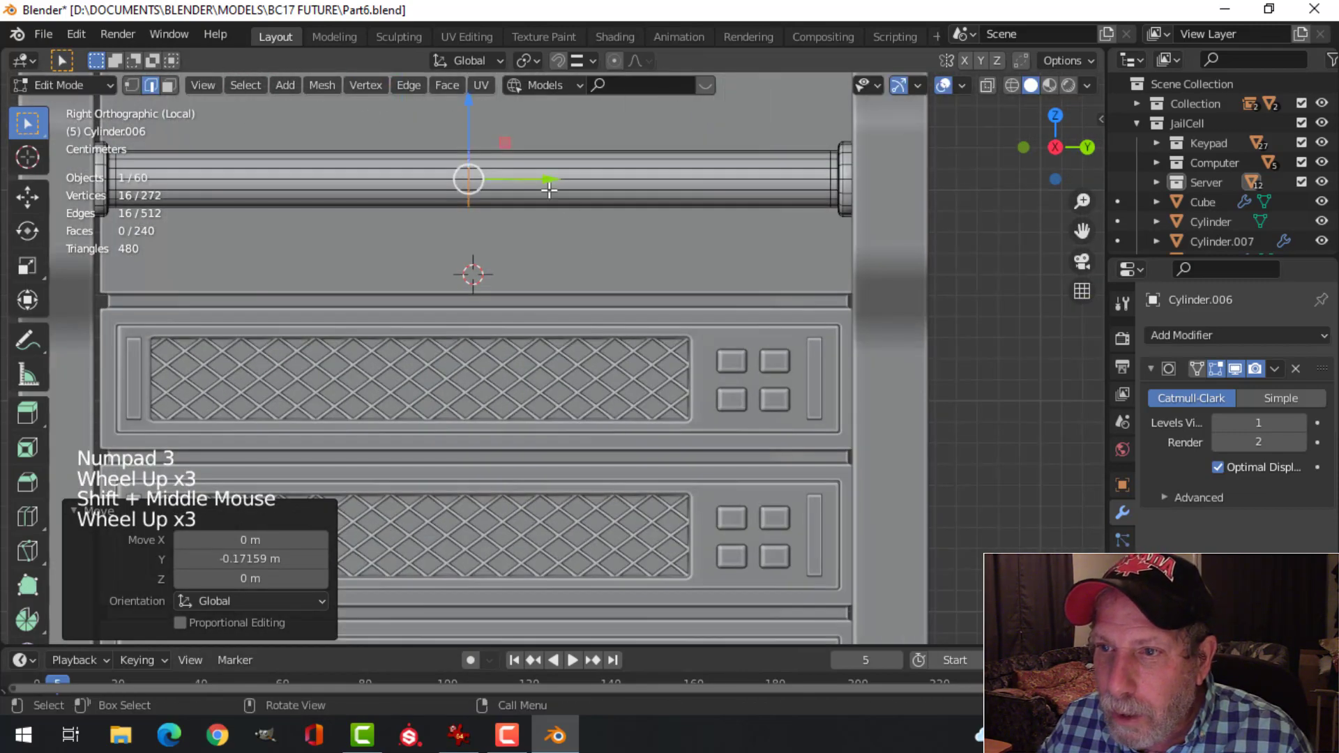
left_click_drag(549, 189, 555, 180)
key("s")
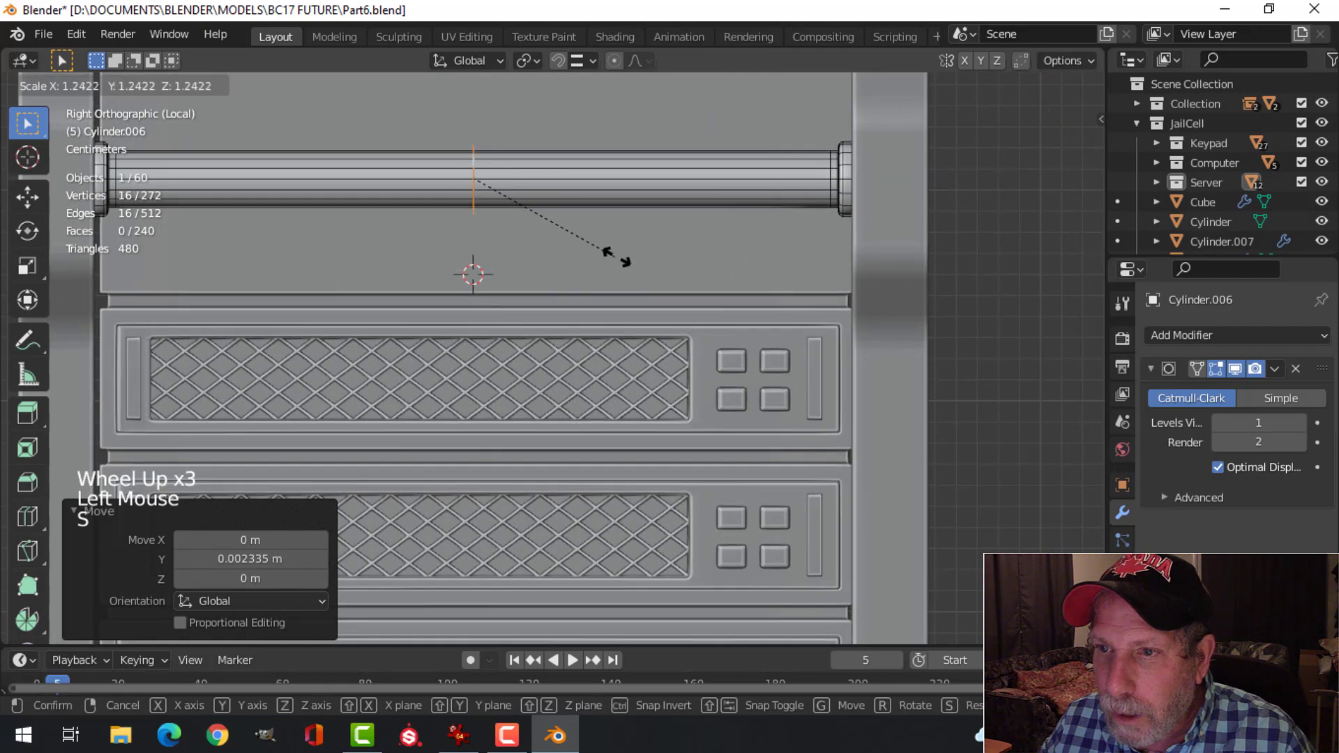
left_click(628, 255)
Step: Separate the enlarged edge loop from the rail into its own object
middle_click_drag(628, 255, 644, 294)
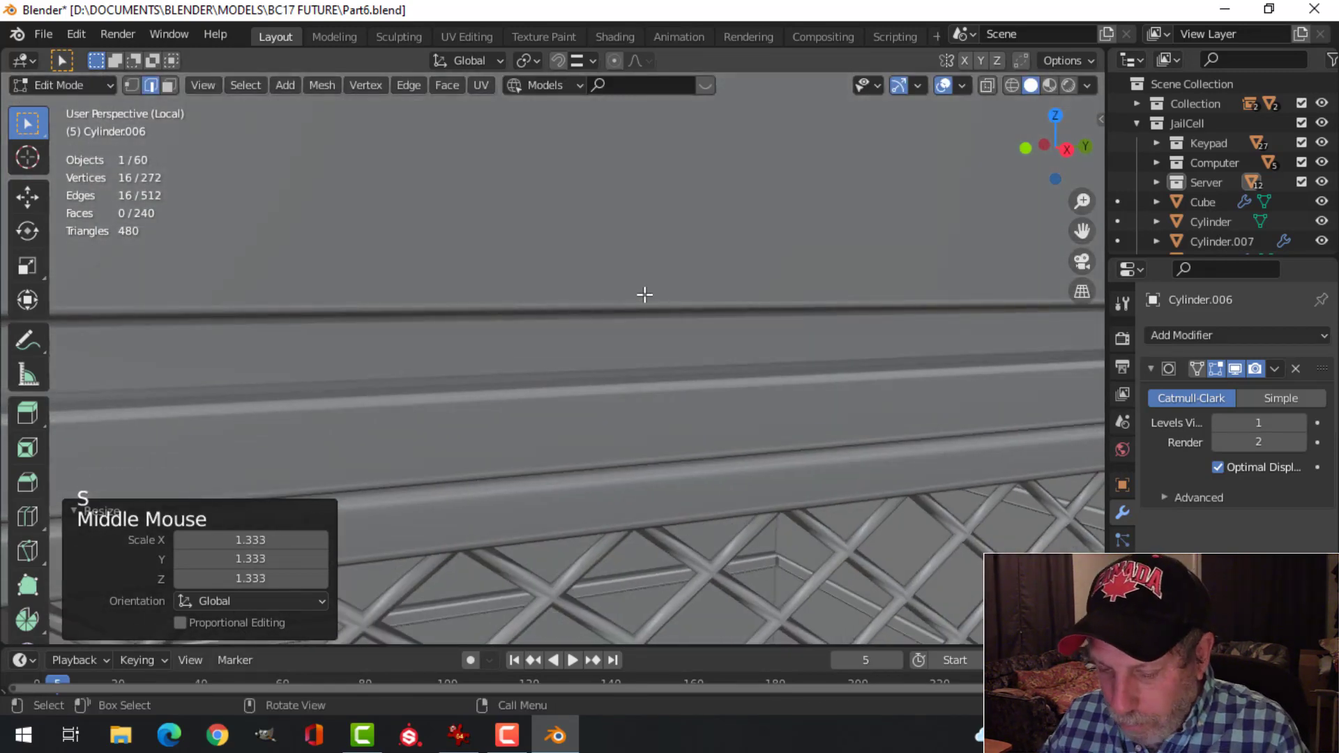
key("p")
left_click(644, 300)
key("Tab")
scroll(642, 304, "down", 5)
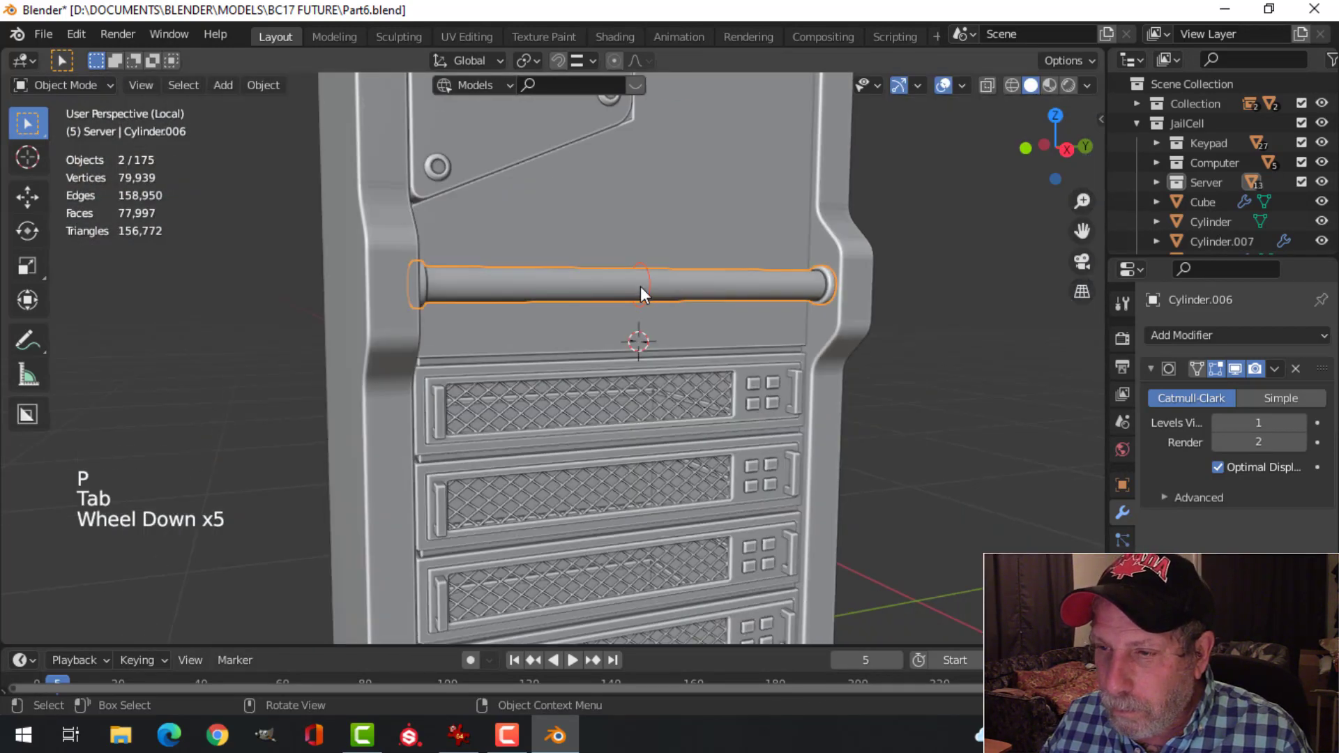
Step: Select all of the separated loop's mesh for editing and turn off its subdivision modifier's viewport display
left_click(646, 282)
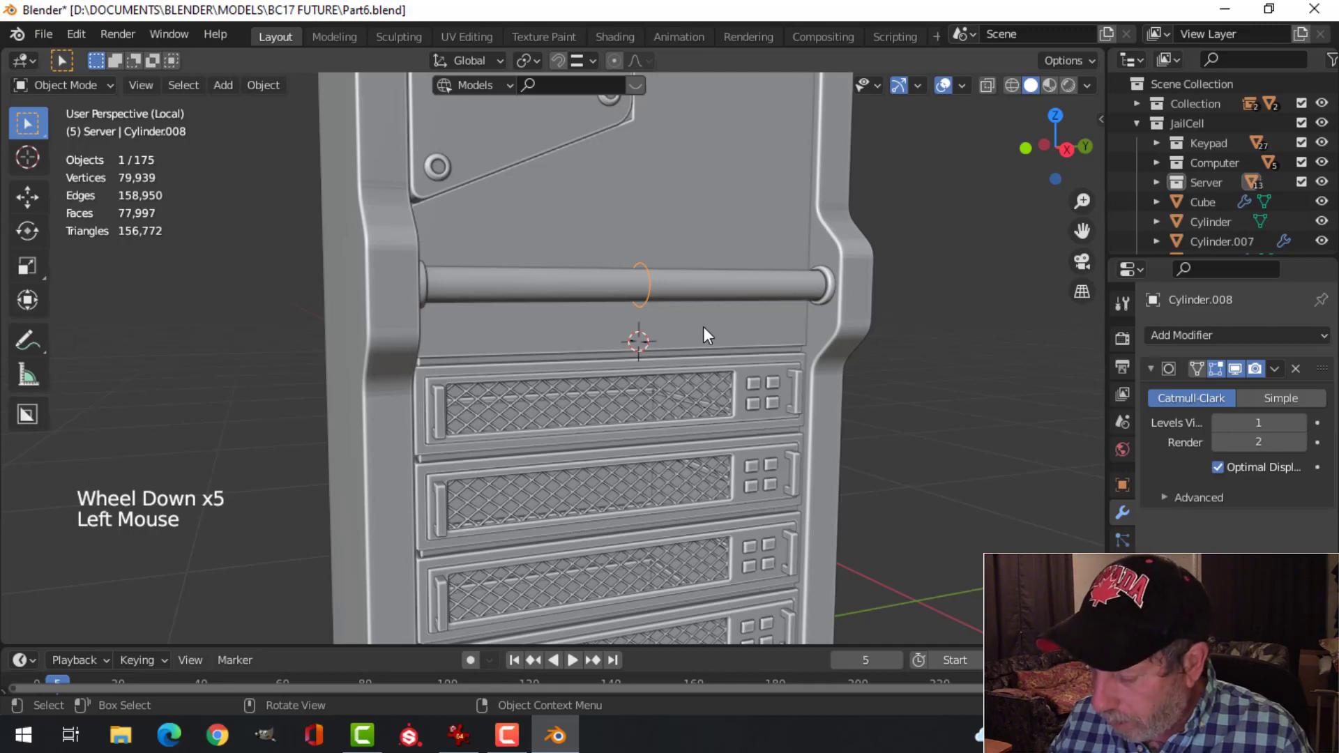
key("KP_Decimal")
key("Tab")
key("a")
scroll(710, 346, "down", 4)
middle_click_drag(710, 345, 676, 320, "shift")
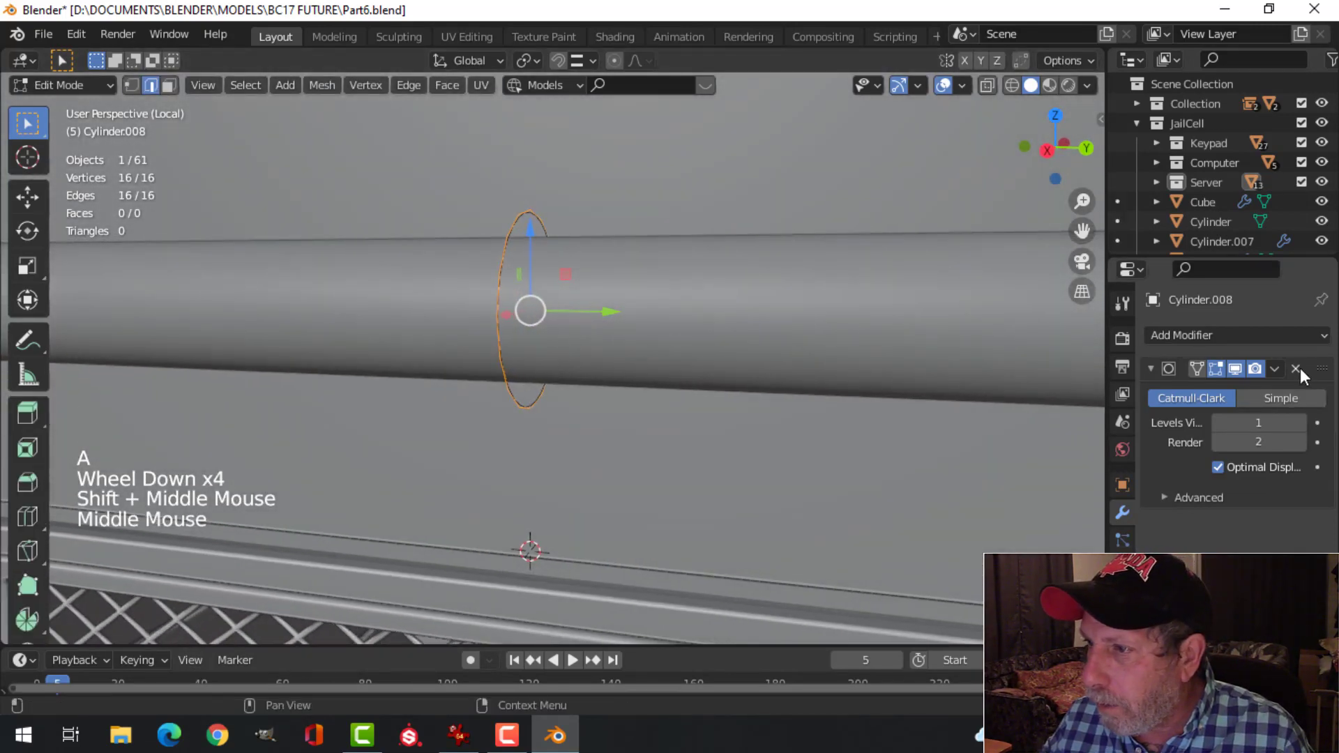
left_click(1236, 369)
Step: Extrude the separated edge loop along positive Y to form an open sleeve around the rail
scroll(753, 383, "down", 3)
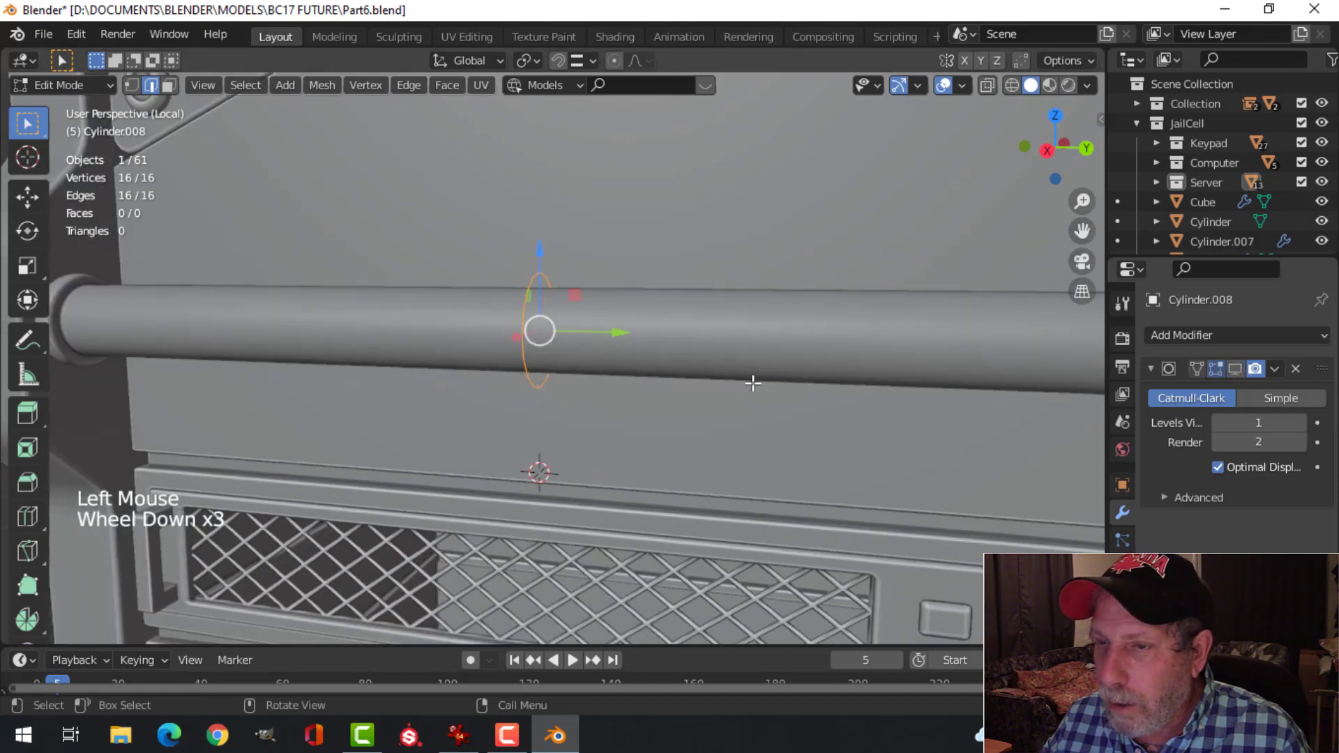
middle_click_drag(753, 382, 622, 383, "shift")
key("1")
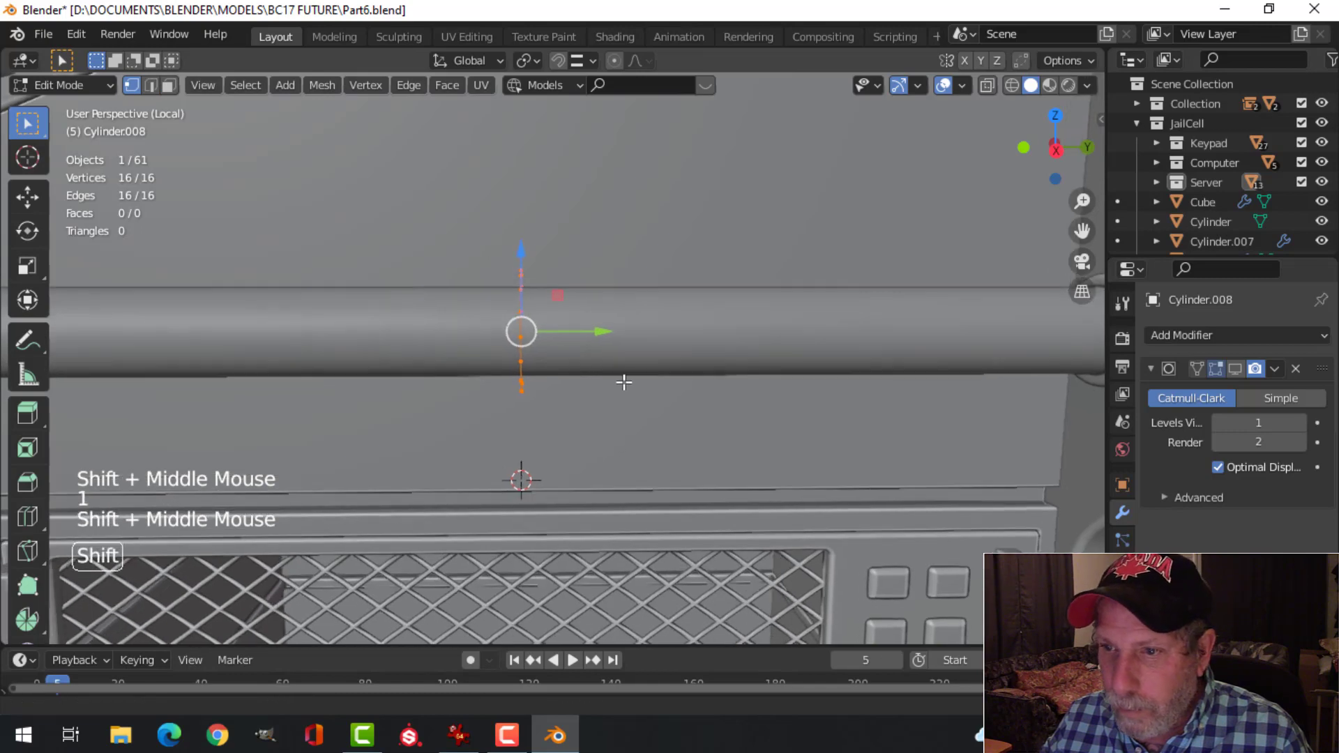
key("e")
right_click(632, 381)
left_click_drag(598, 336, 957, 335)
Step: Shift the whole sleeve about -0.052 m along Y and add one centred edge loop around it
key("a")
key("KP_3")
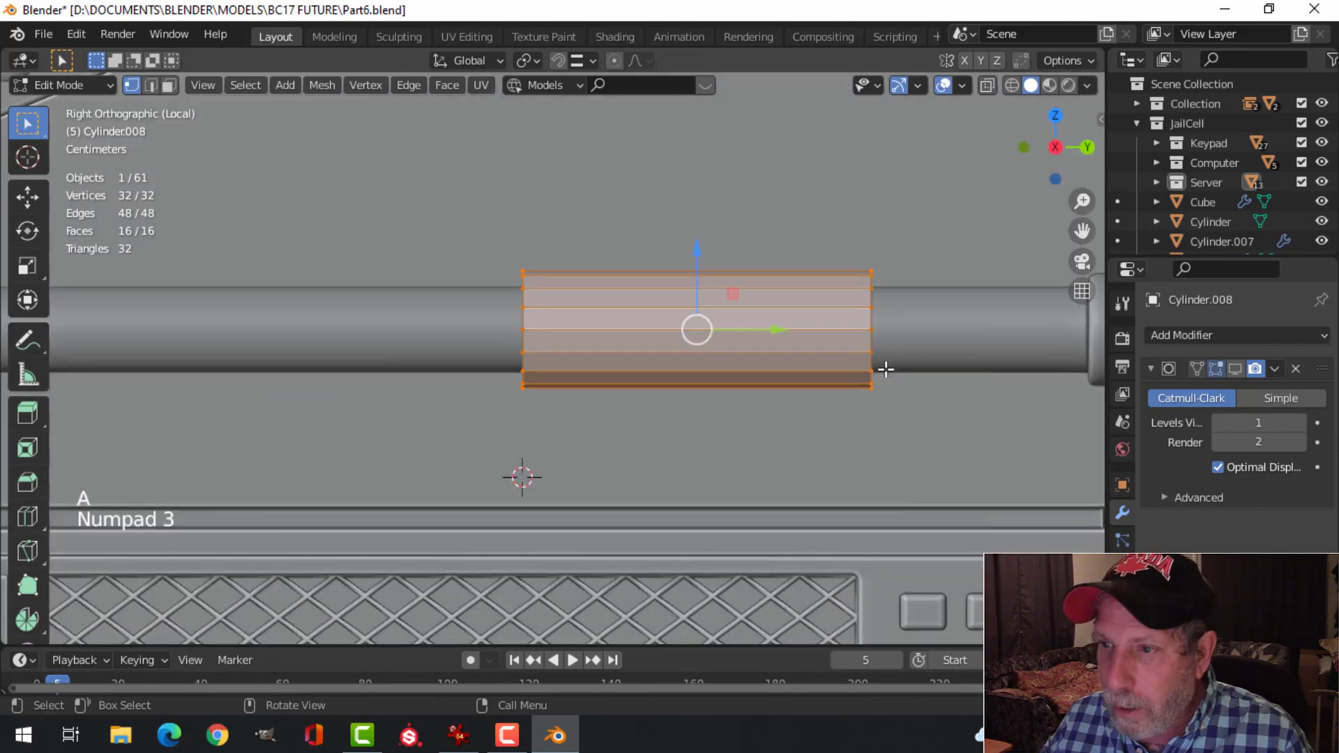
left_click_drag(762, 326, 603, 350)
key("ctrl+r")
left_click(542, 371)
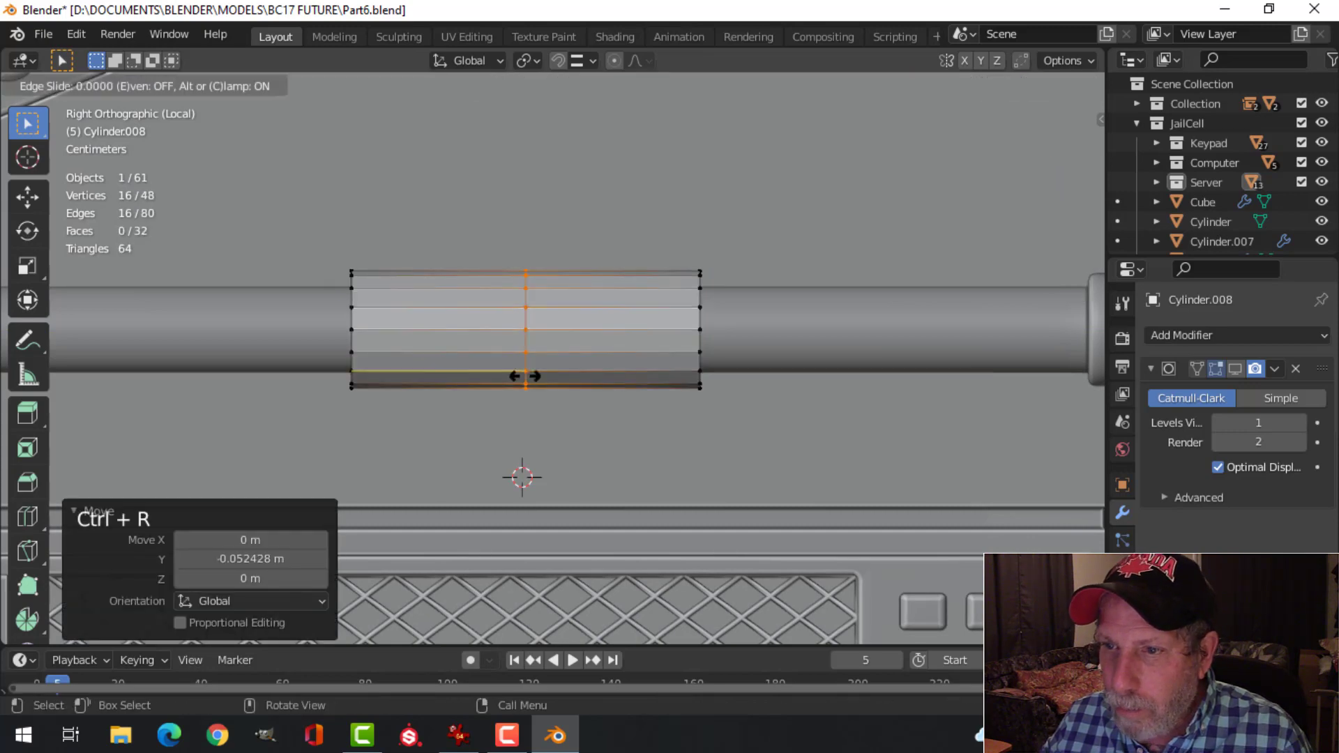
right_click(605, 379)
key("alt+a")
Step: In wireframe shading, snap the 3D cursor to the centre loop's two mid-height vertices and make it the transform pivot point
key("z")
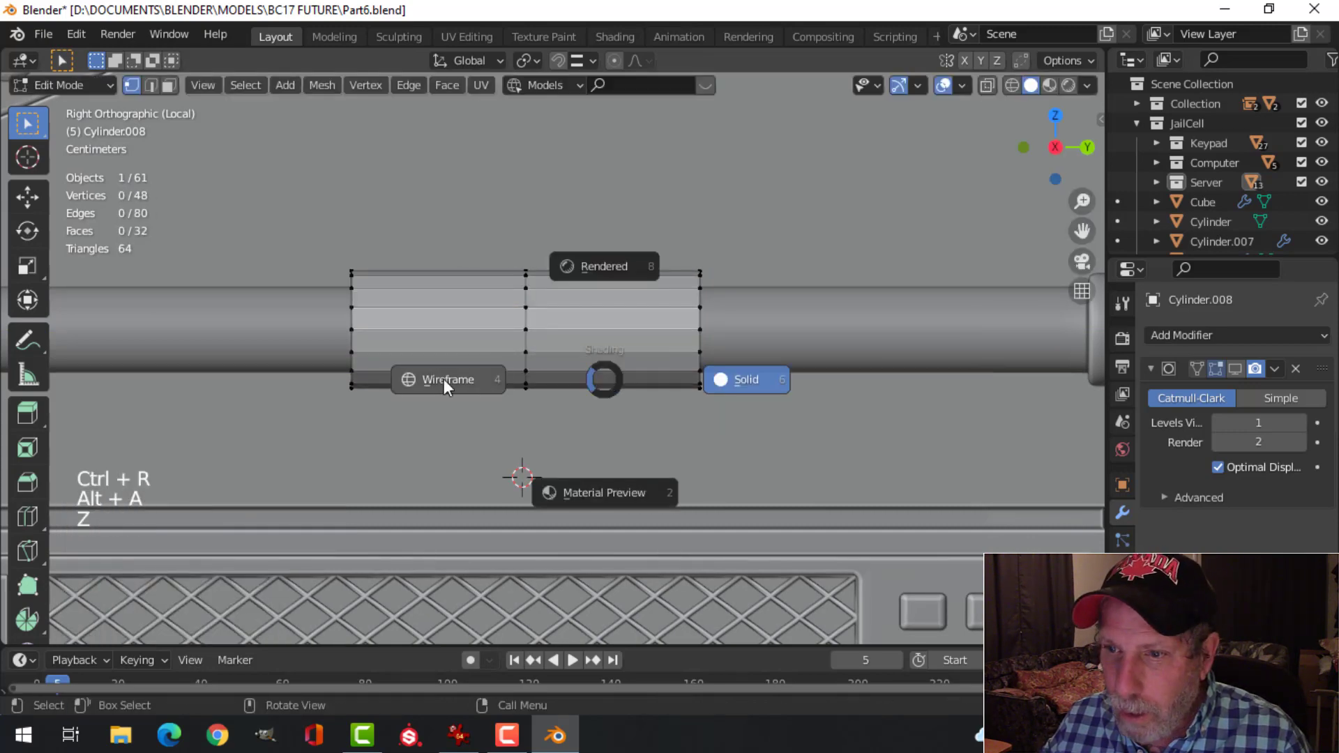
scroll(548, 373, "up", 1)
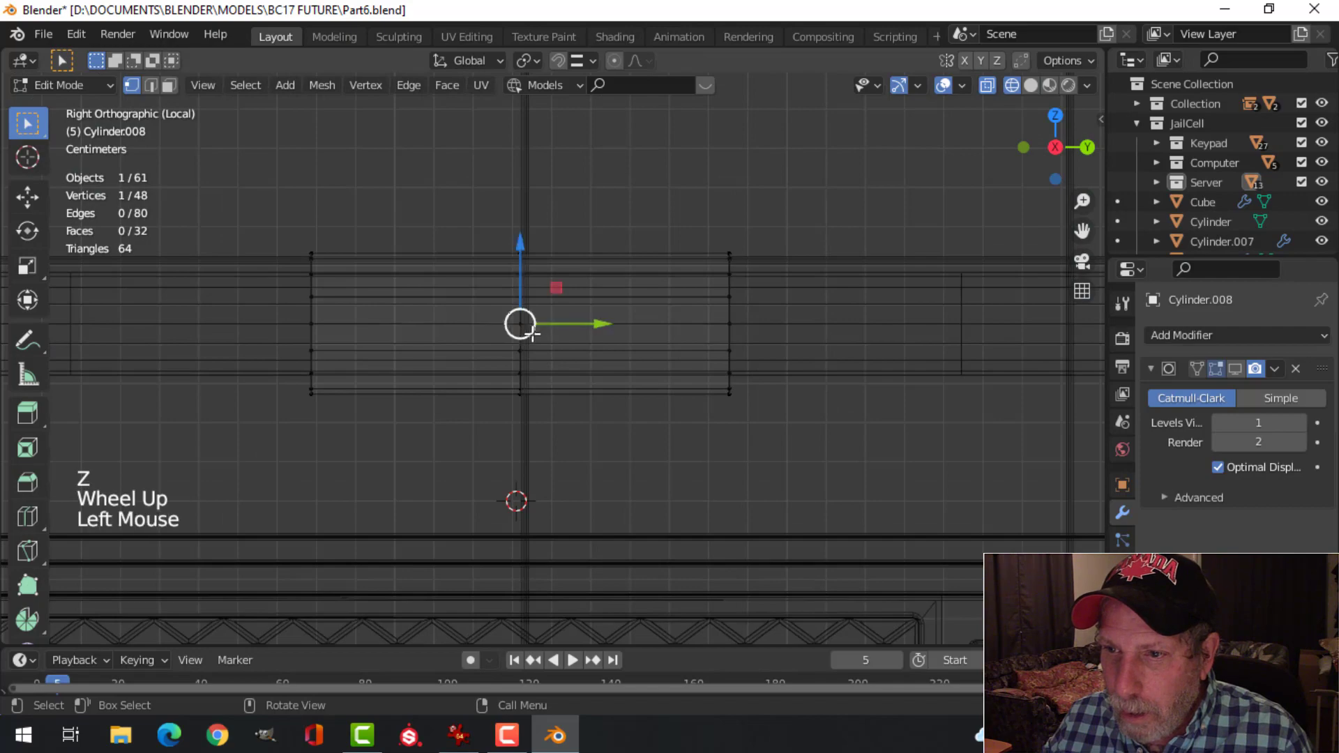
key("alt+a")
key("b")
left_click_drag(502, 298, 543, 345)
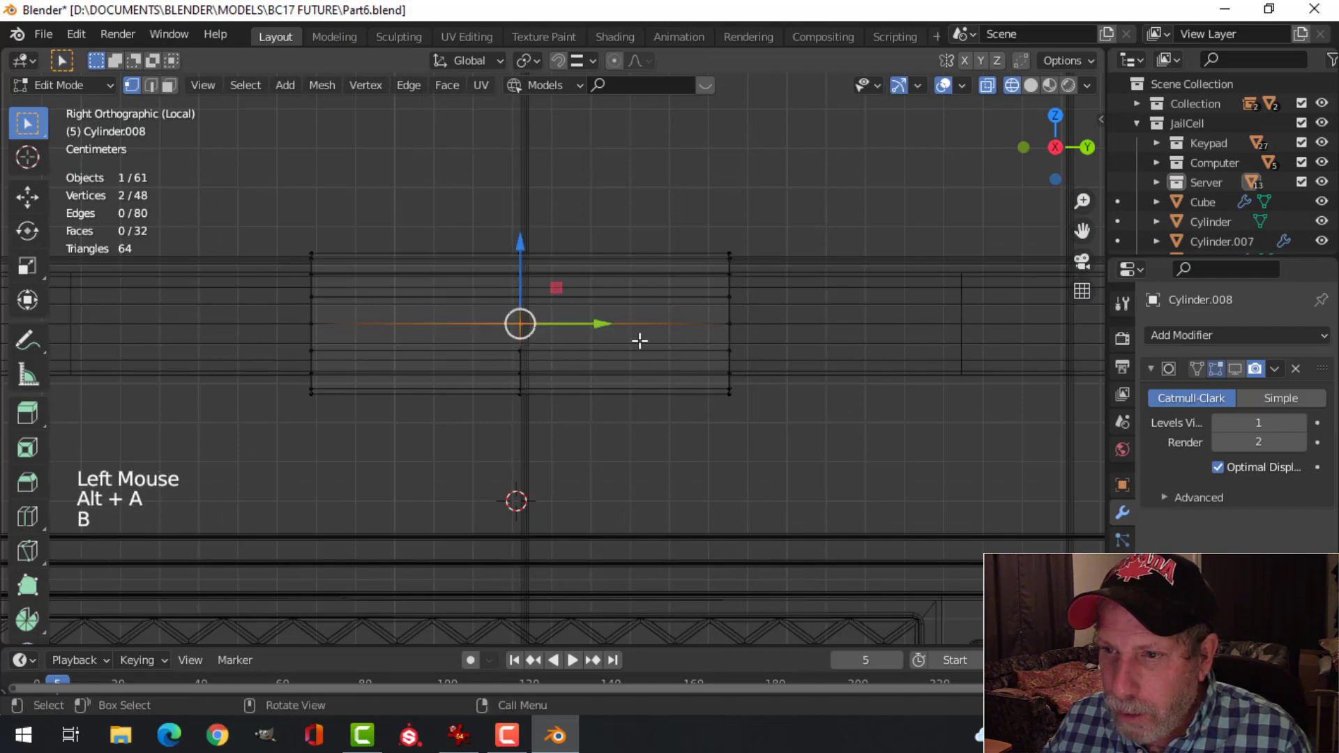
middle_click_drag(508, 362, 652, 394)
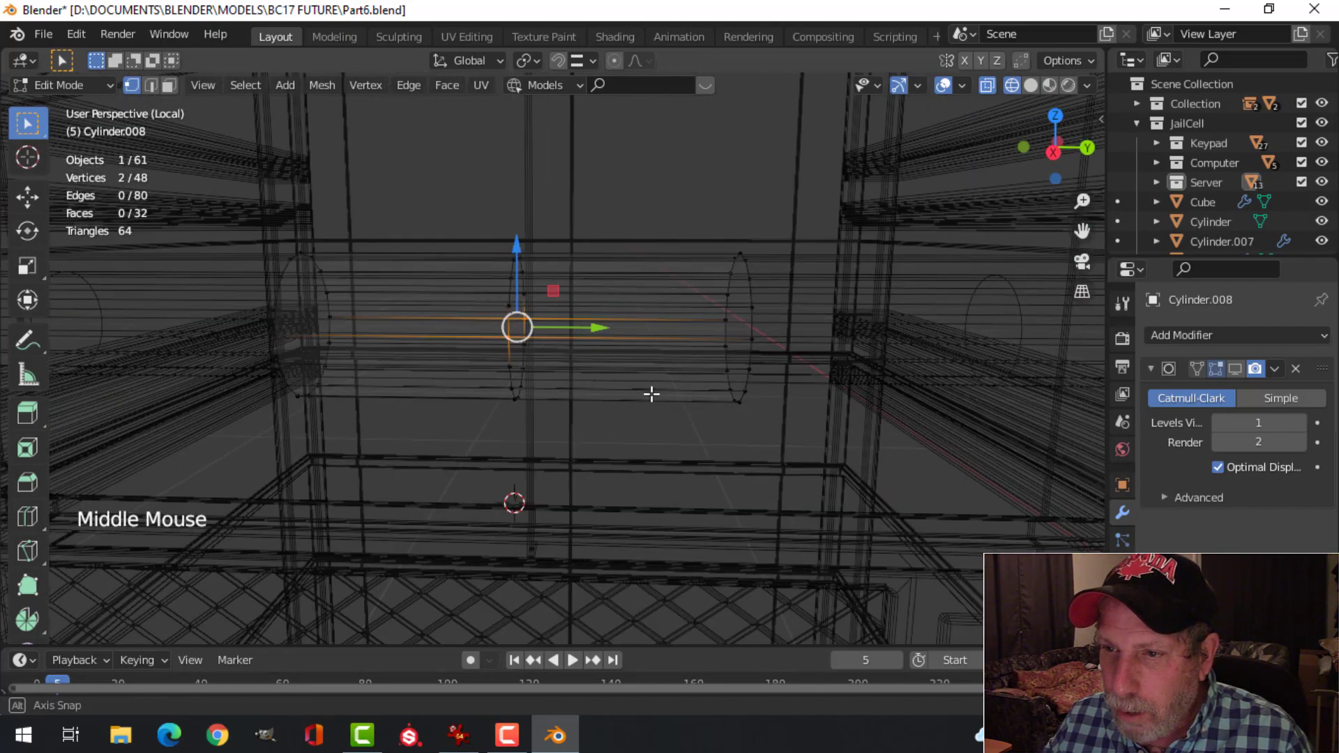
key("KP_3")
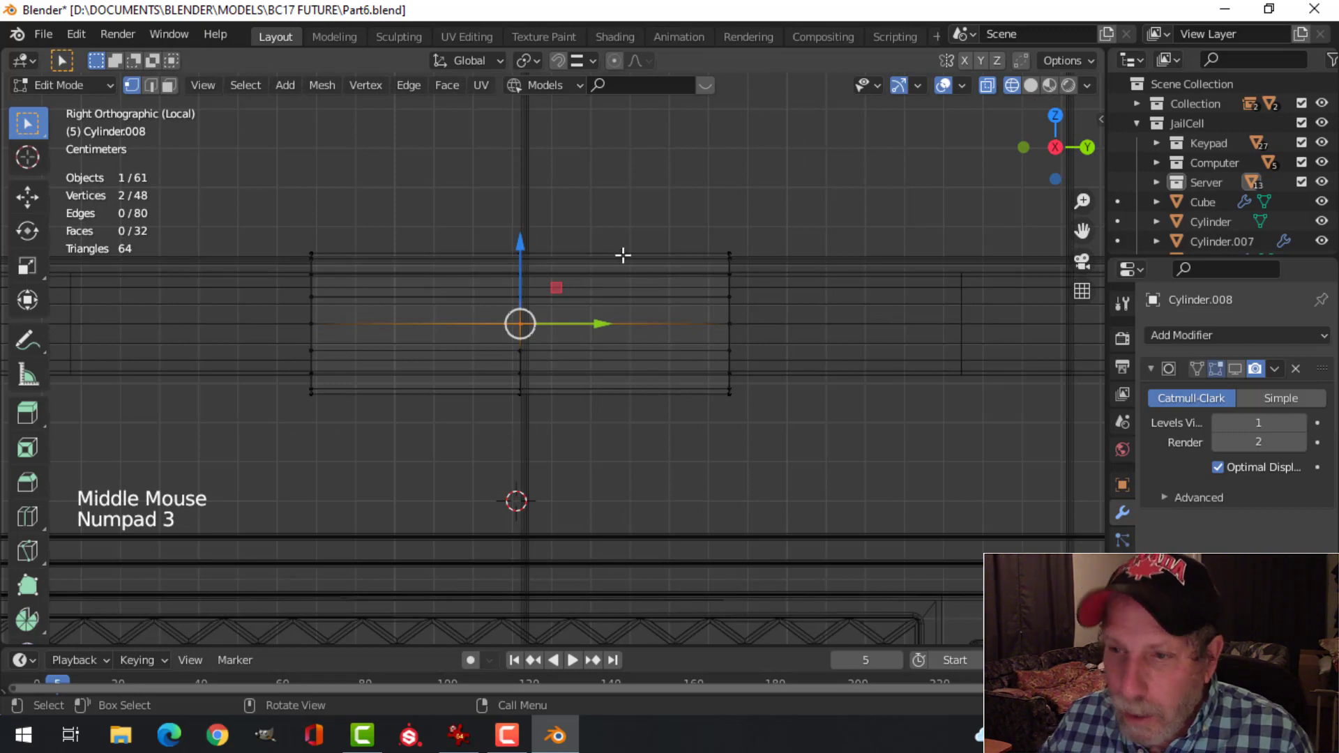
key("shift+s")
left_click(630, 379)
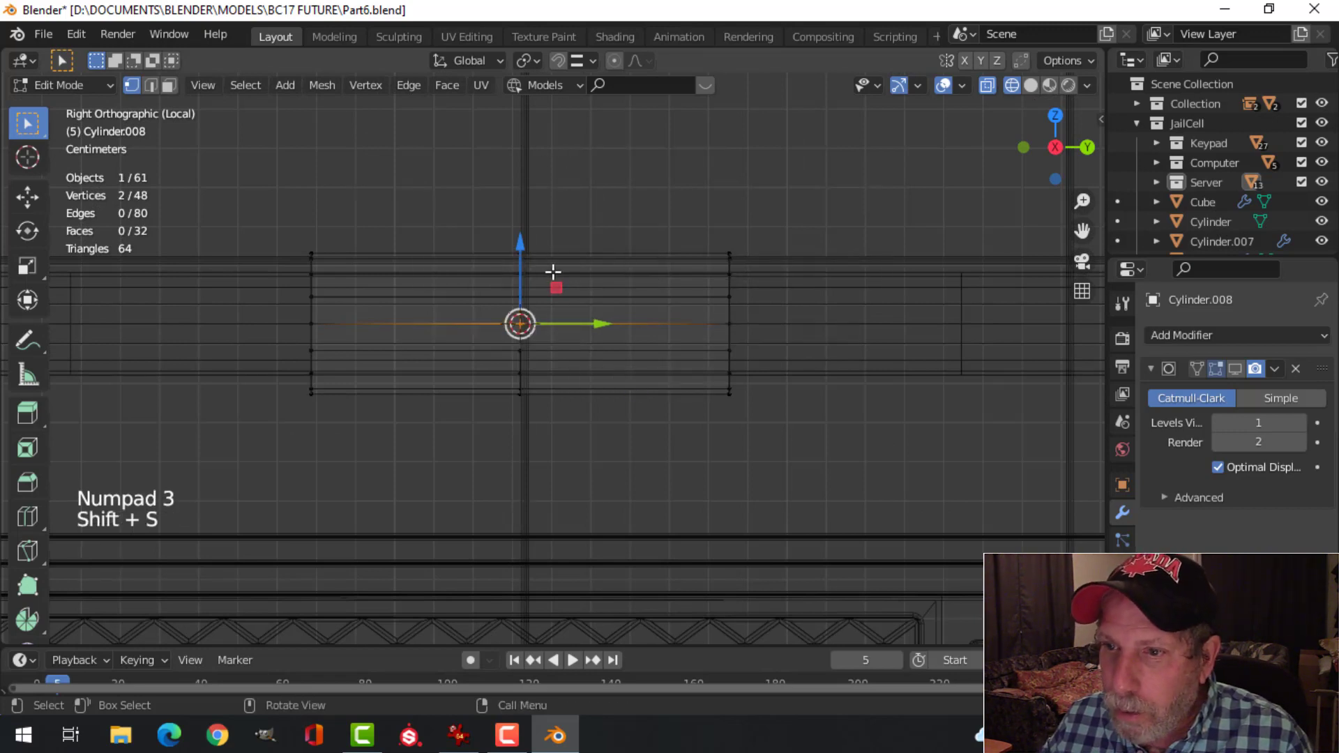
left_click(523, 60)
left_click(553, 103)
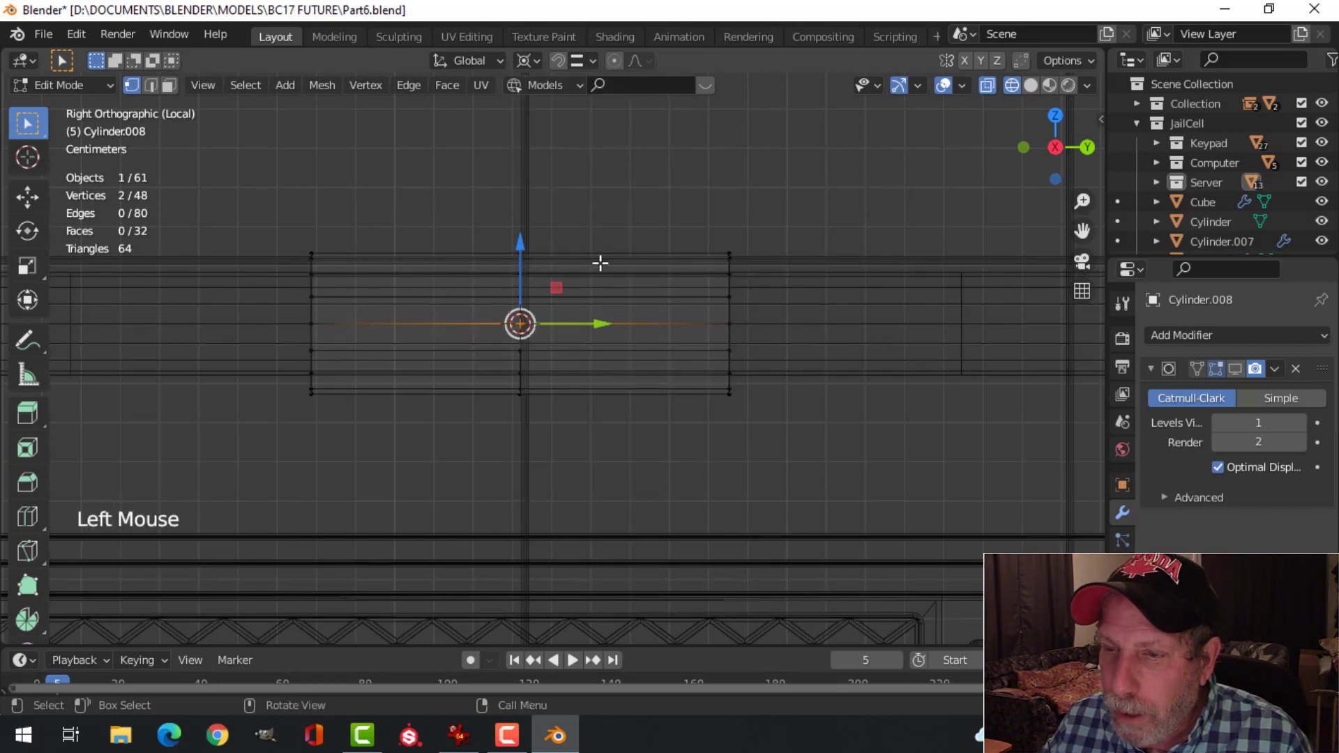
Step: Select the upper seven vertices of the sleeve's centre loop and shear them with an offset of 1.000
scroll(600, 263, "up", 2)
key("alt+a")
key("b")
left_click_drag(462, 165, 551, 296)
scroll(628, 296, "up", 2)
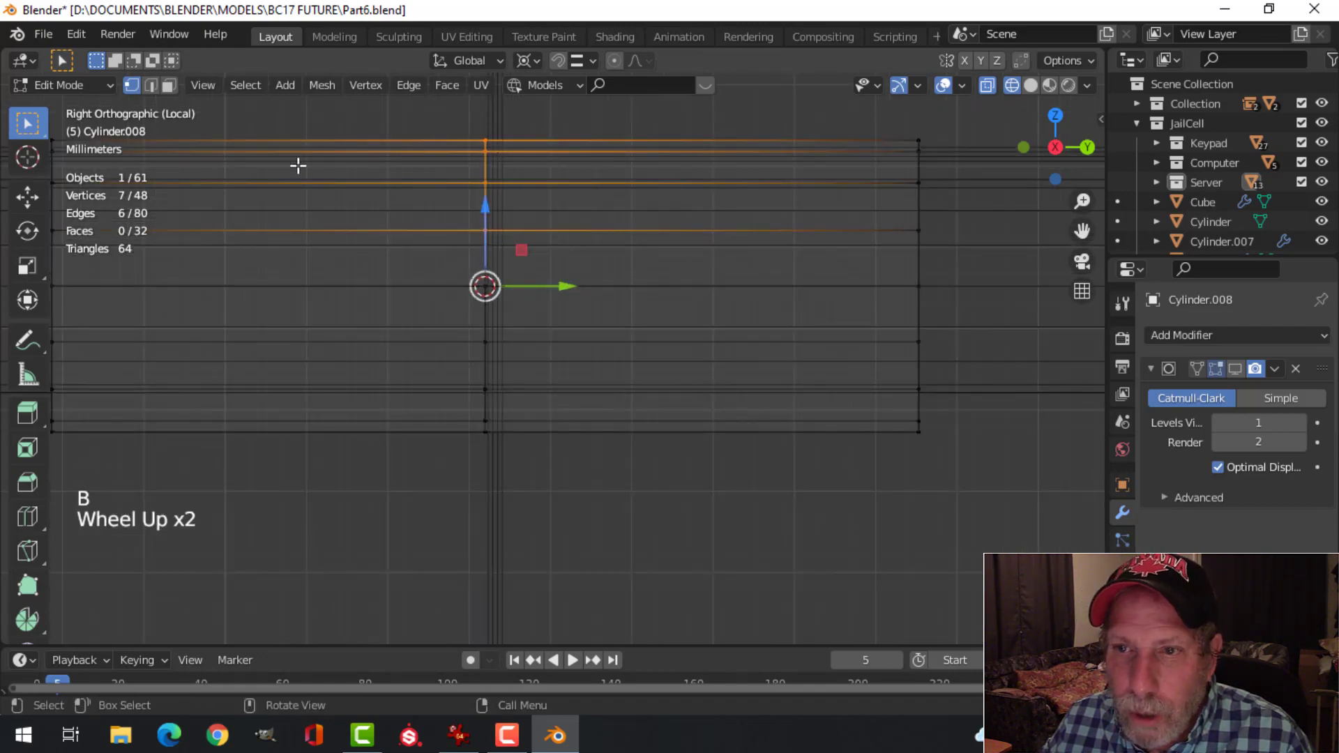
scroll(458, 354, "down", 2)
middle_click_drag(461, 400, 535, 376, "shift")
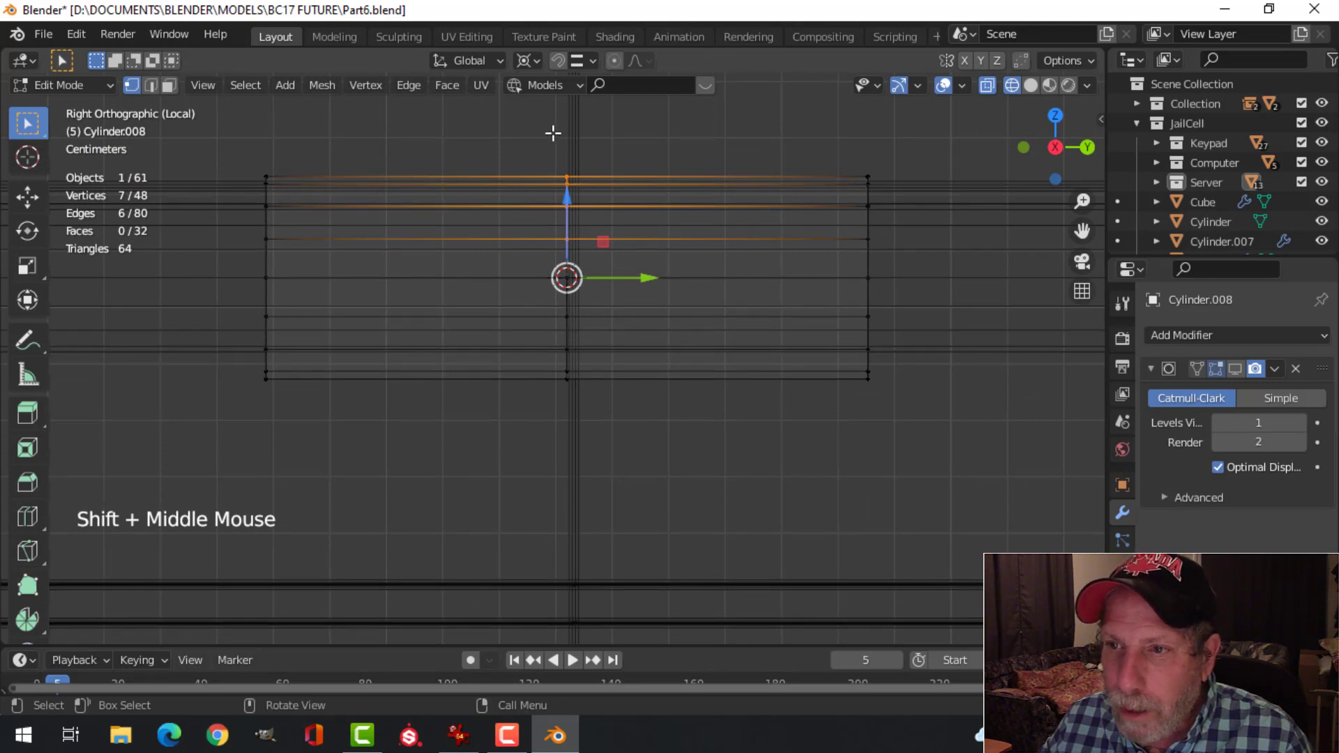
scroll(35, 603, "down", 3)
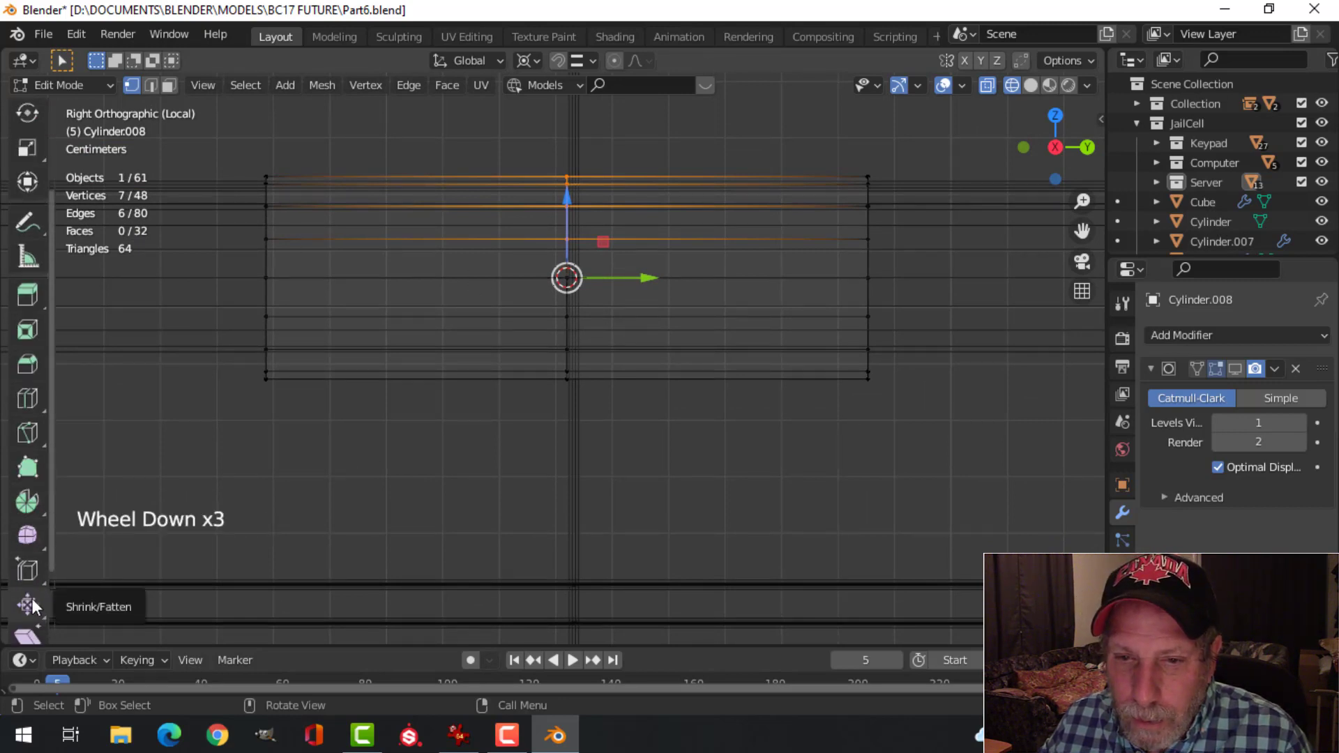
scroll(32, 597, "down", 2)
left_click(28, 561)
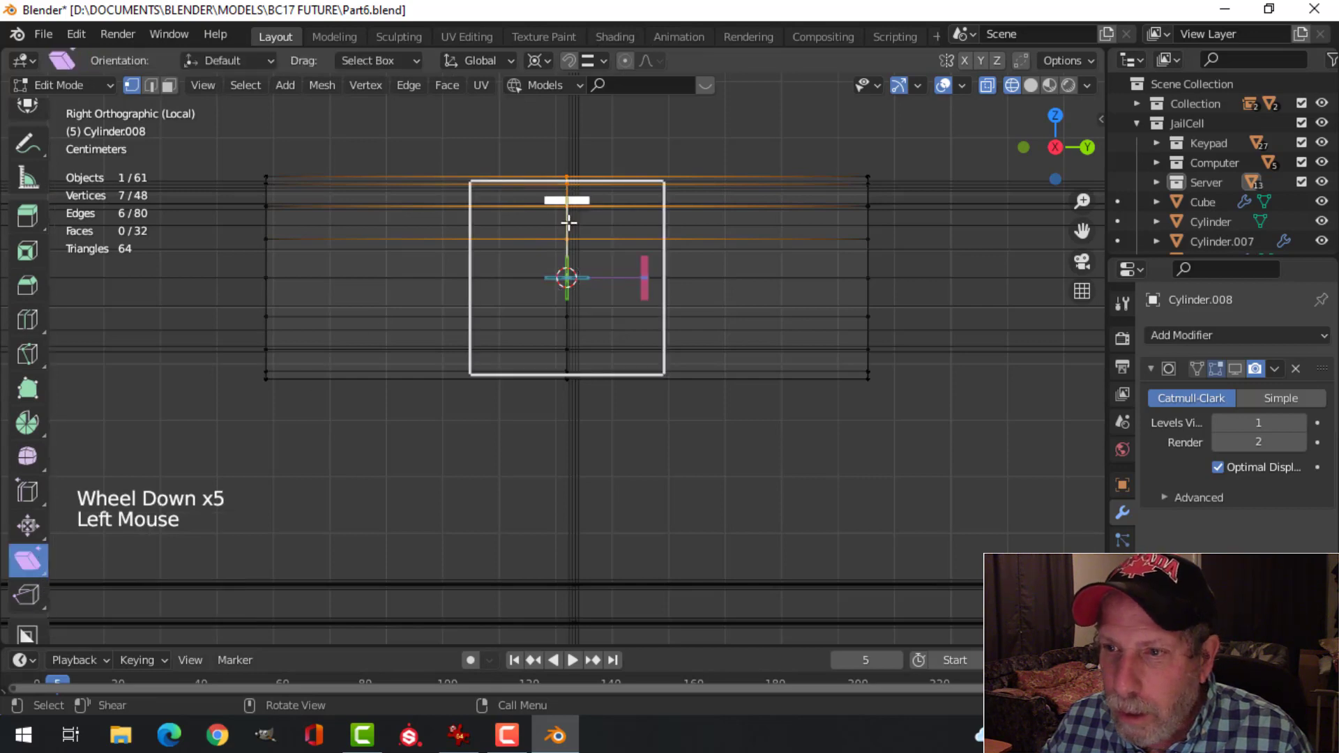
left_click_drag(566, 200, 559, 199)
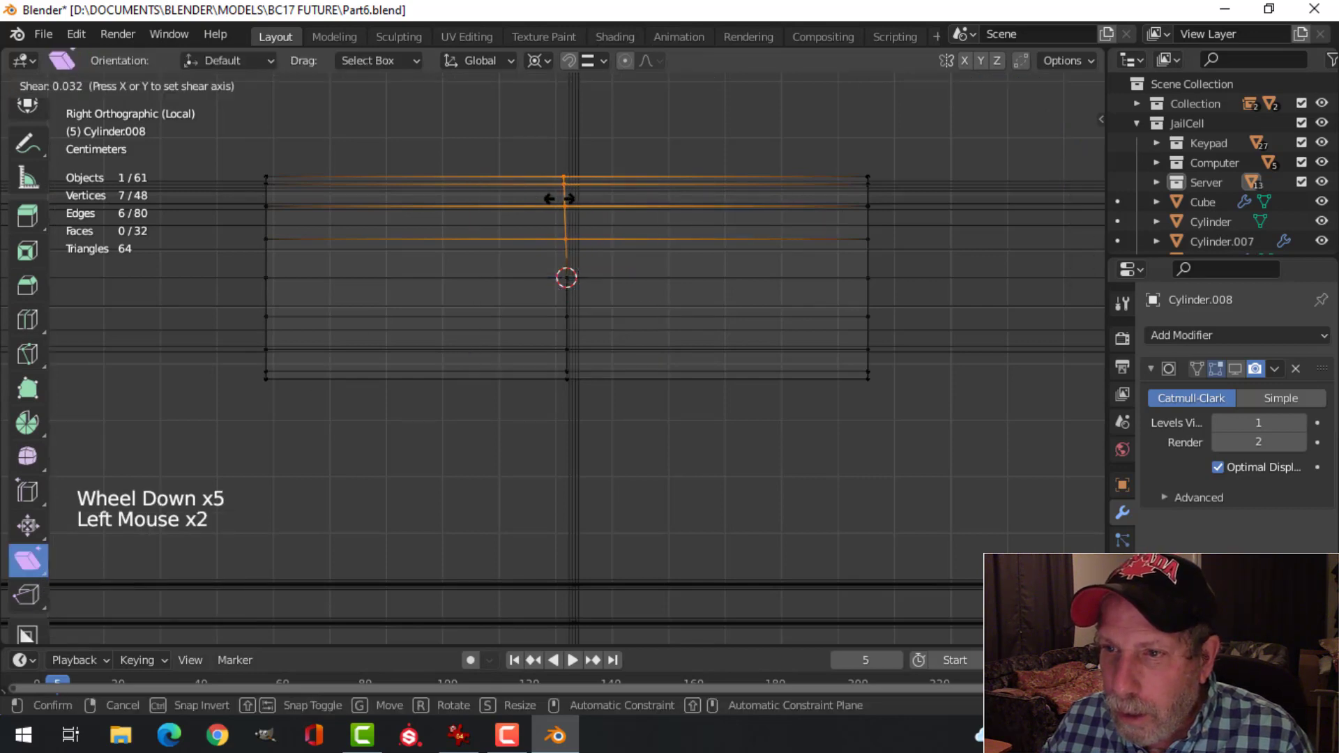
left_click(166, 250)
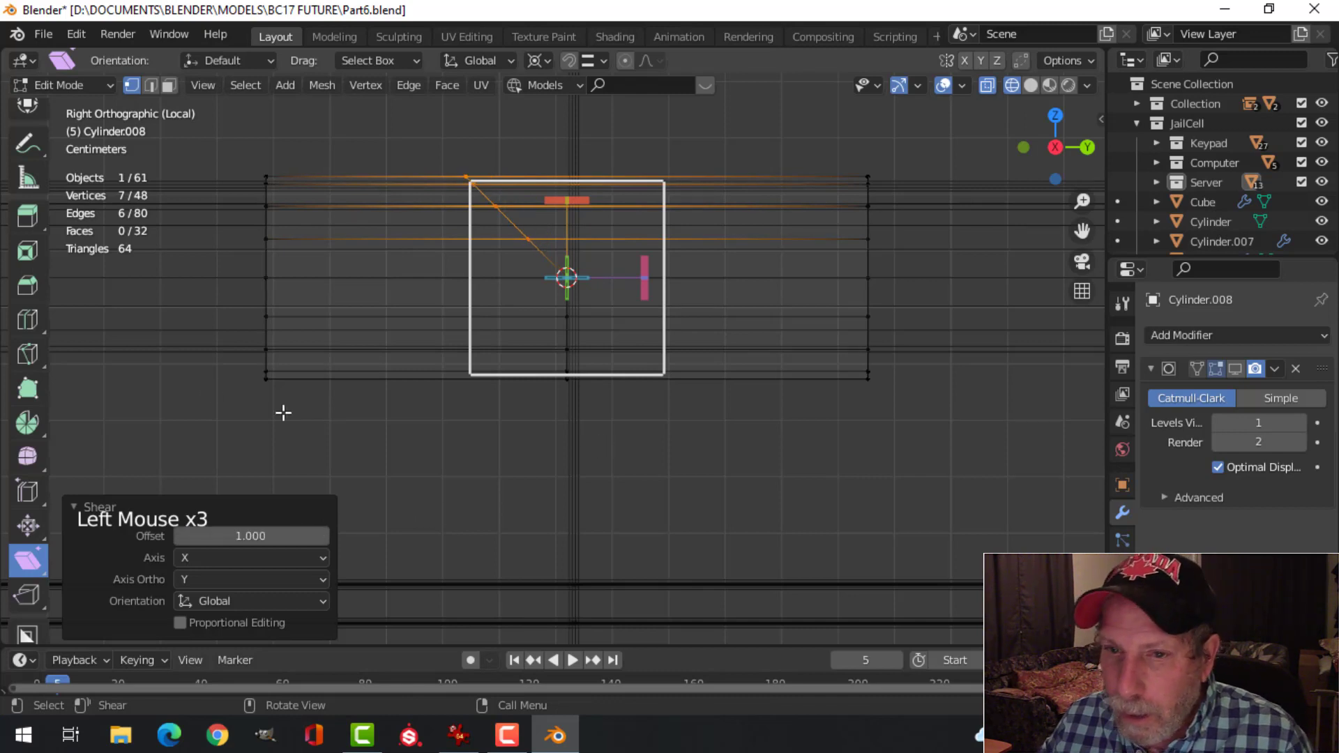
Step: Delete the vertices at the sleeve's positive-Y end, leaving only the half with the slanted cut
scroll(18, 174, "up", 5)
left_click(37, 194)
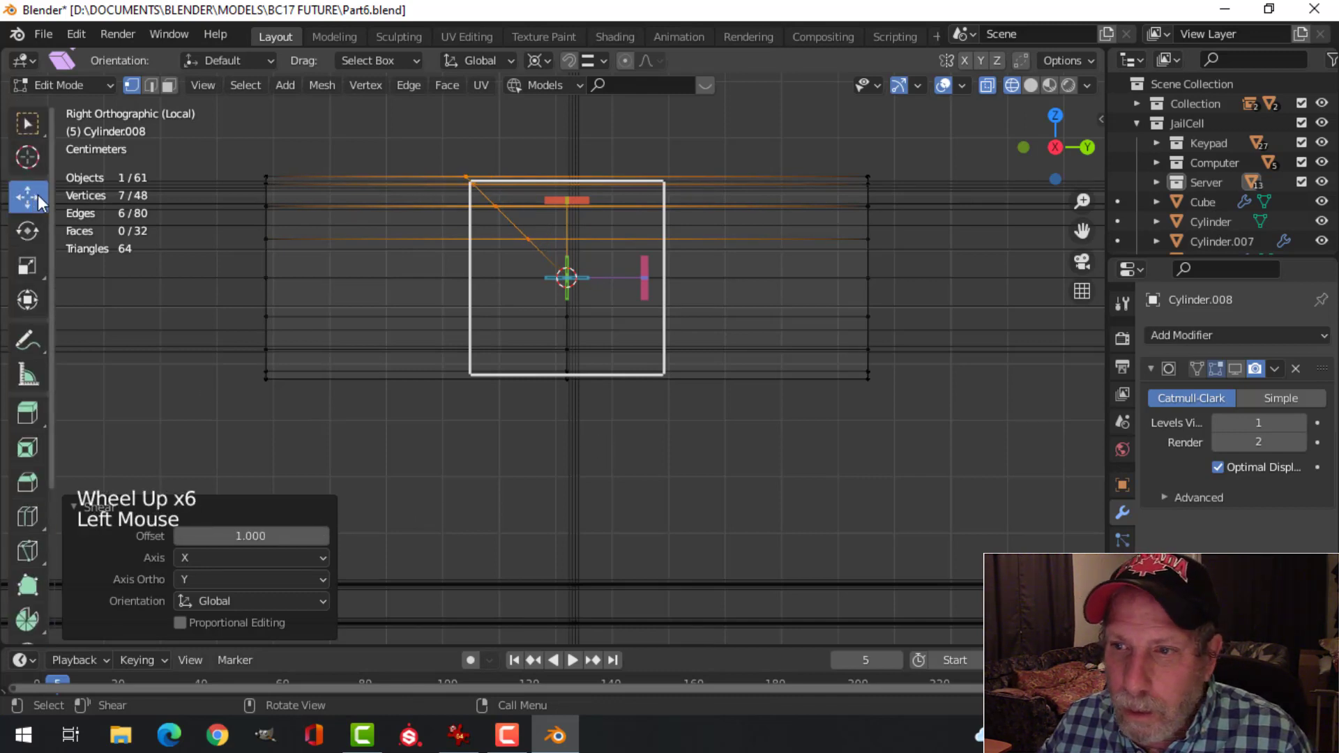
key("alt+a")
key("b")
left_click_drag(827, 143, 948, 430)
key("x")
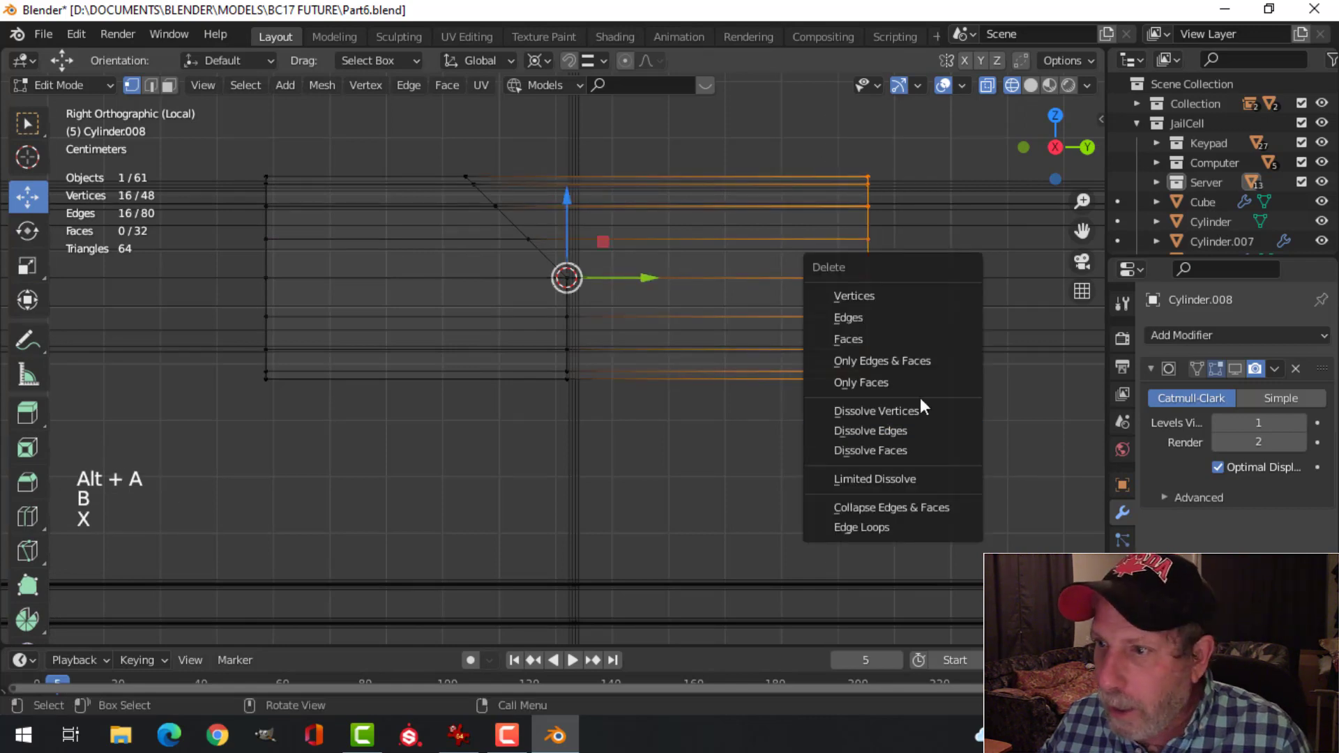
left_click(895, 298)
Step: Duplicate the remaining half sleeve in place and rotate the copy 180° about Z
key("a")
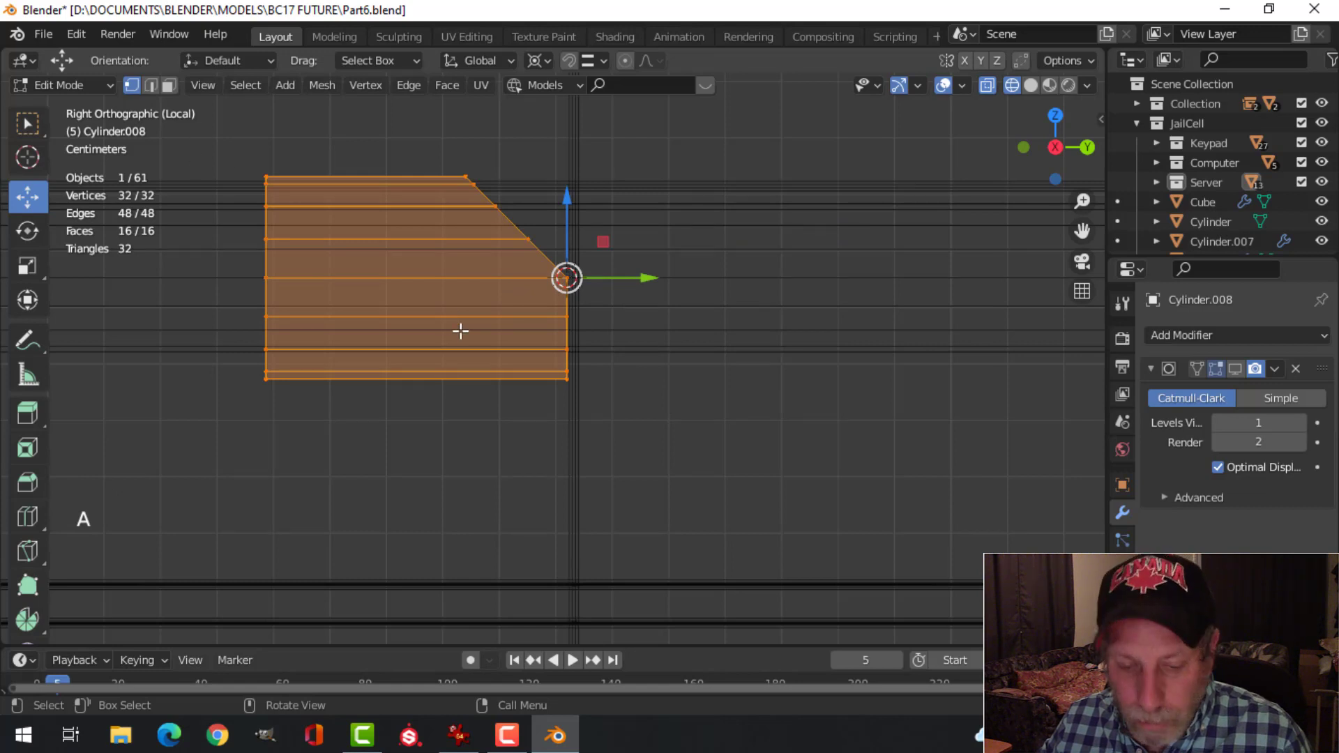
key("shift+d")
right_click(631, 350)
type("r")
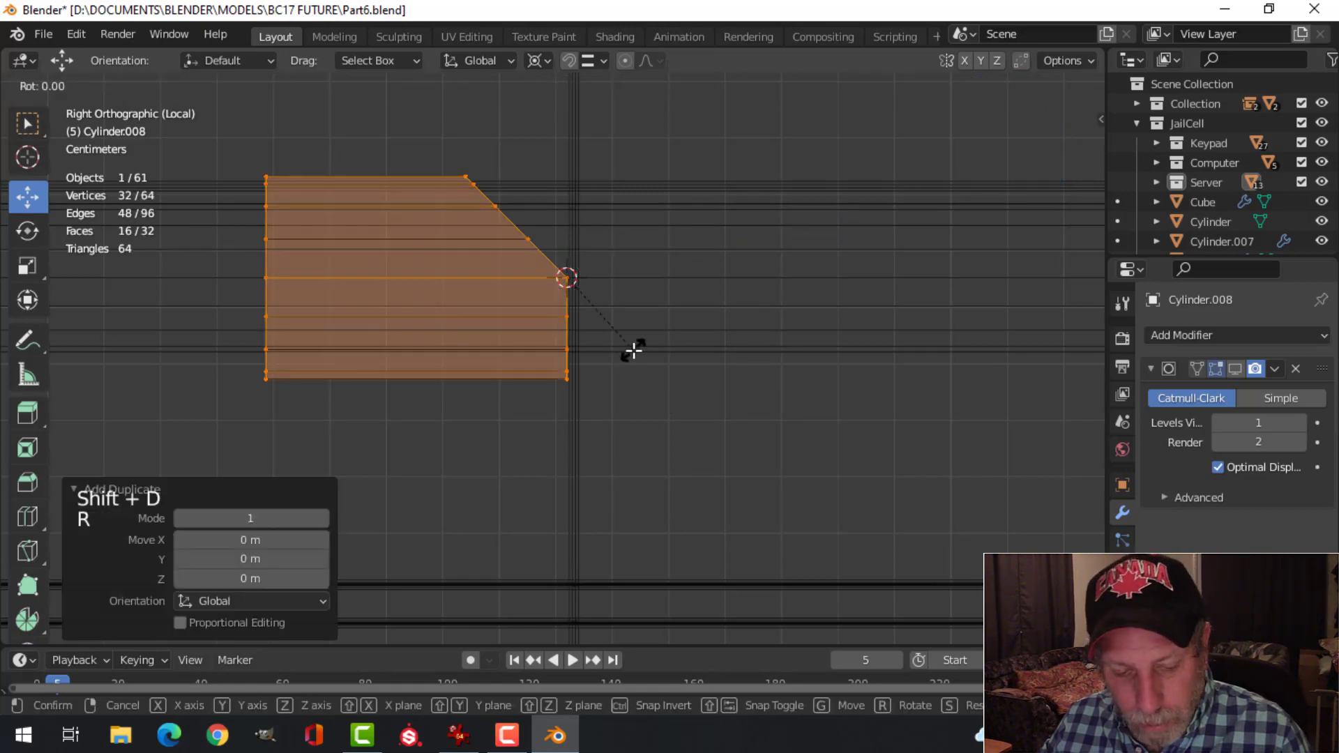
type("z")
type("180")
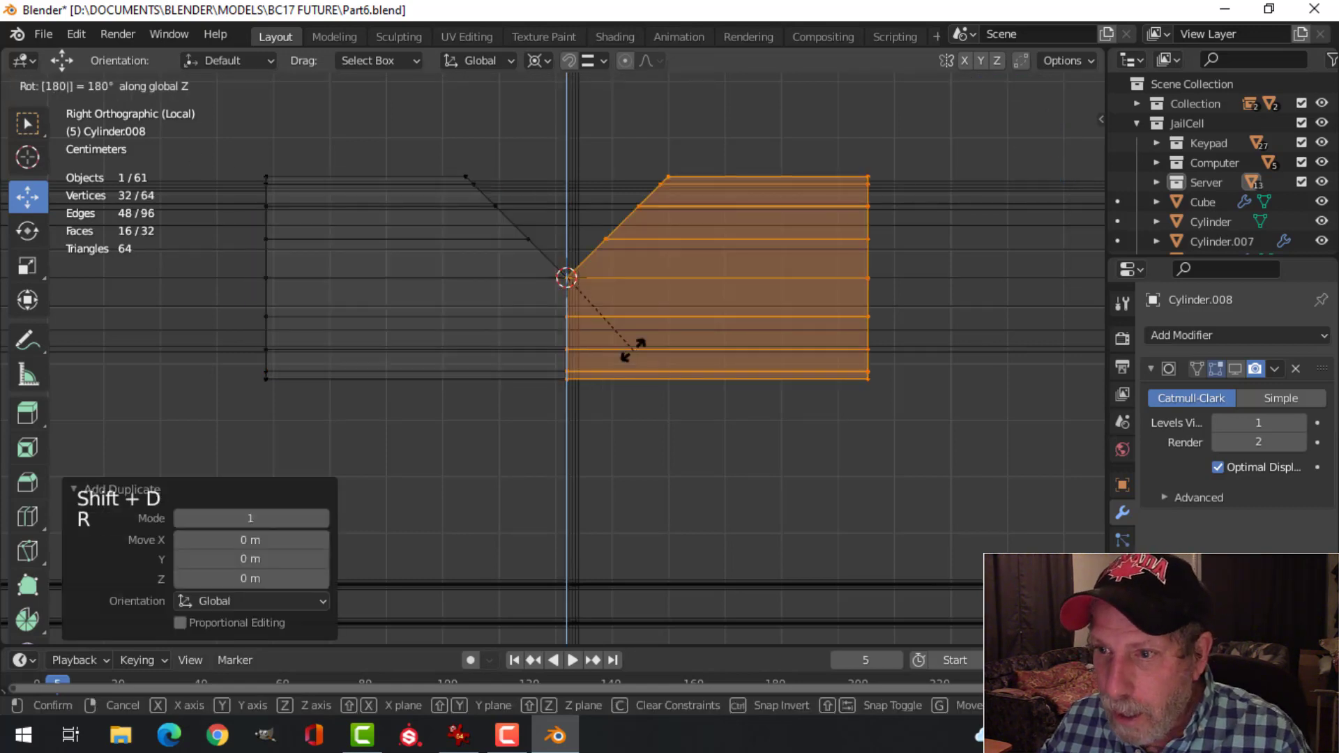
key("Return")
Step: Merge the overlapping vertices of the two sleeve halves by distance, using 0.0001 m
key("a")
key("m")
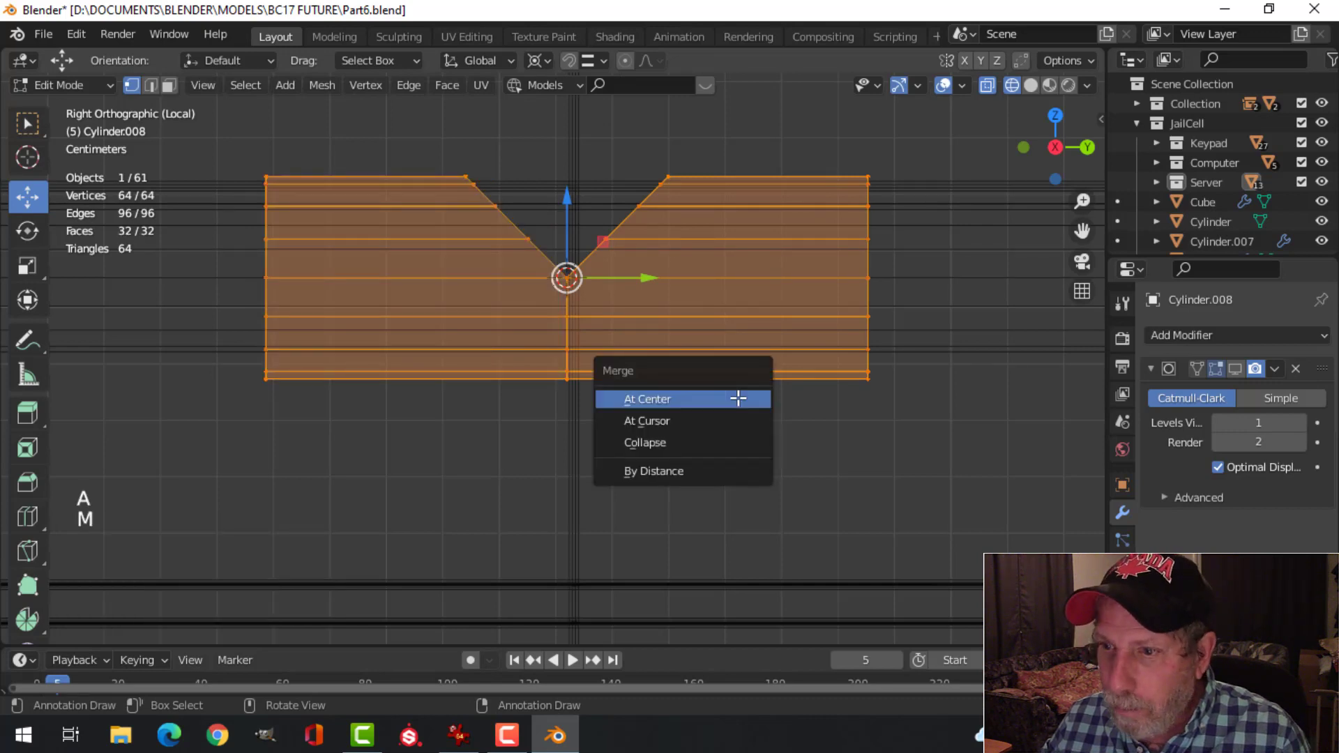
left_click(738, 399)
key("ctrl+z")
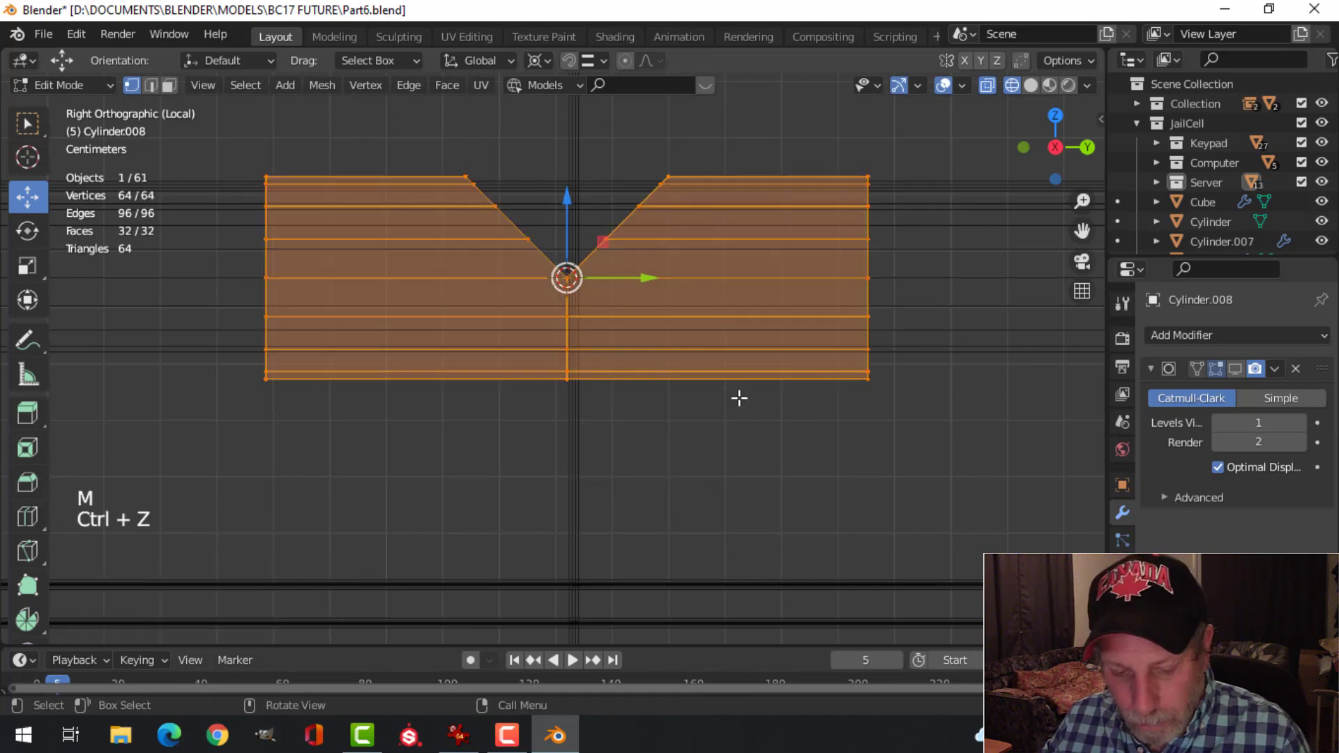
key("m")
left_click(706, 470)
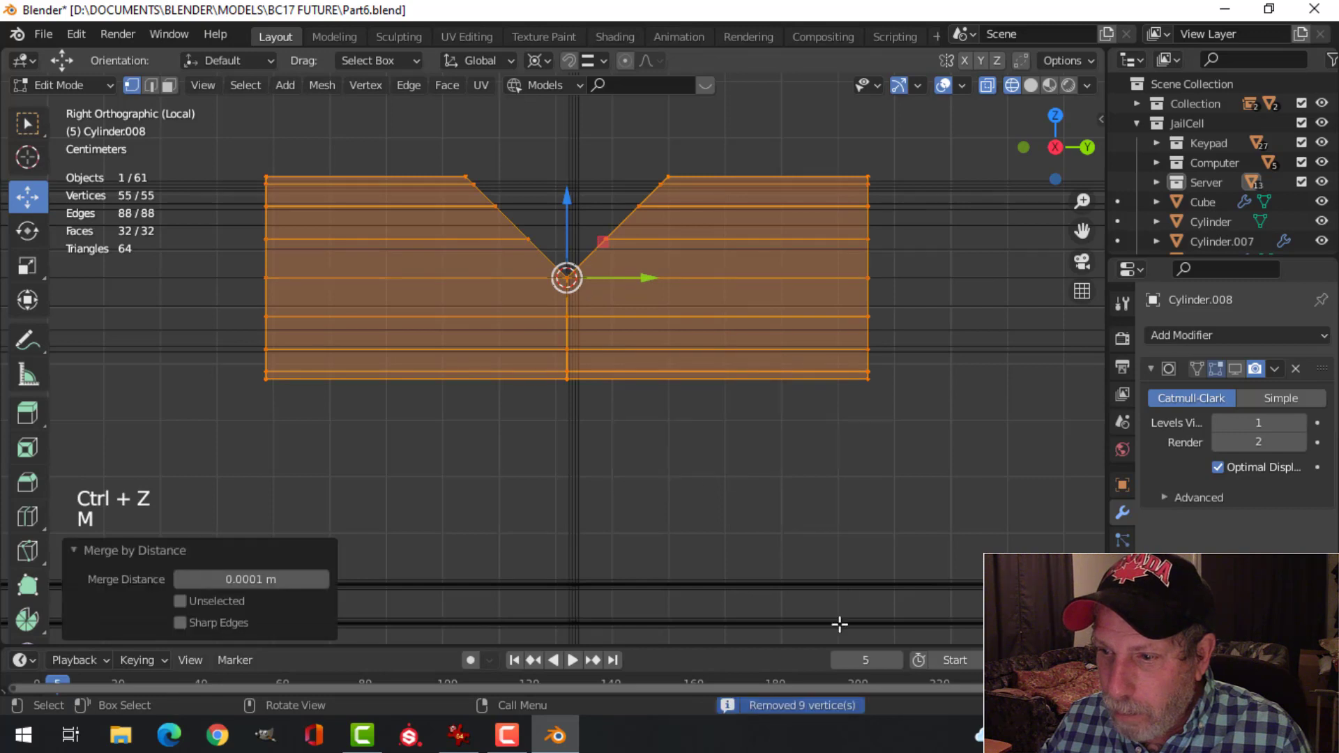
Step: Set the pivot to Median Point and extrude the V-shaped notch's edges about 0.018 m up along Z
key("alt+a")
left_click(542, 58)
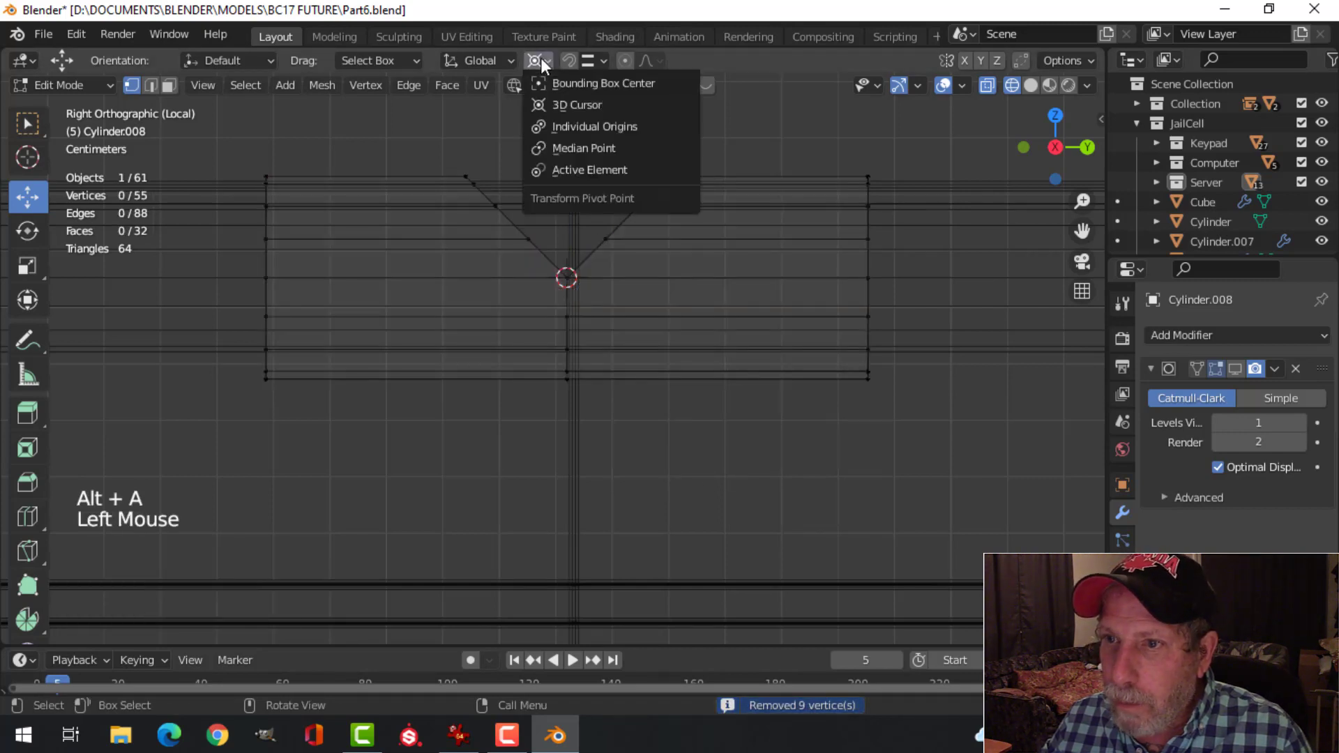
left_click(569, 148)
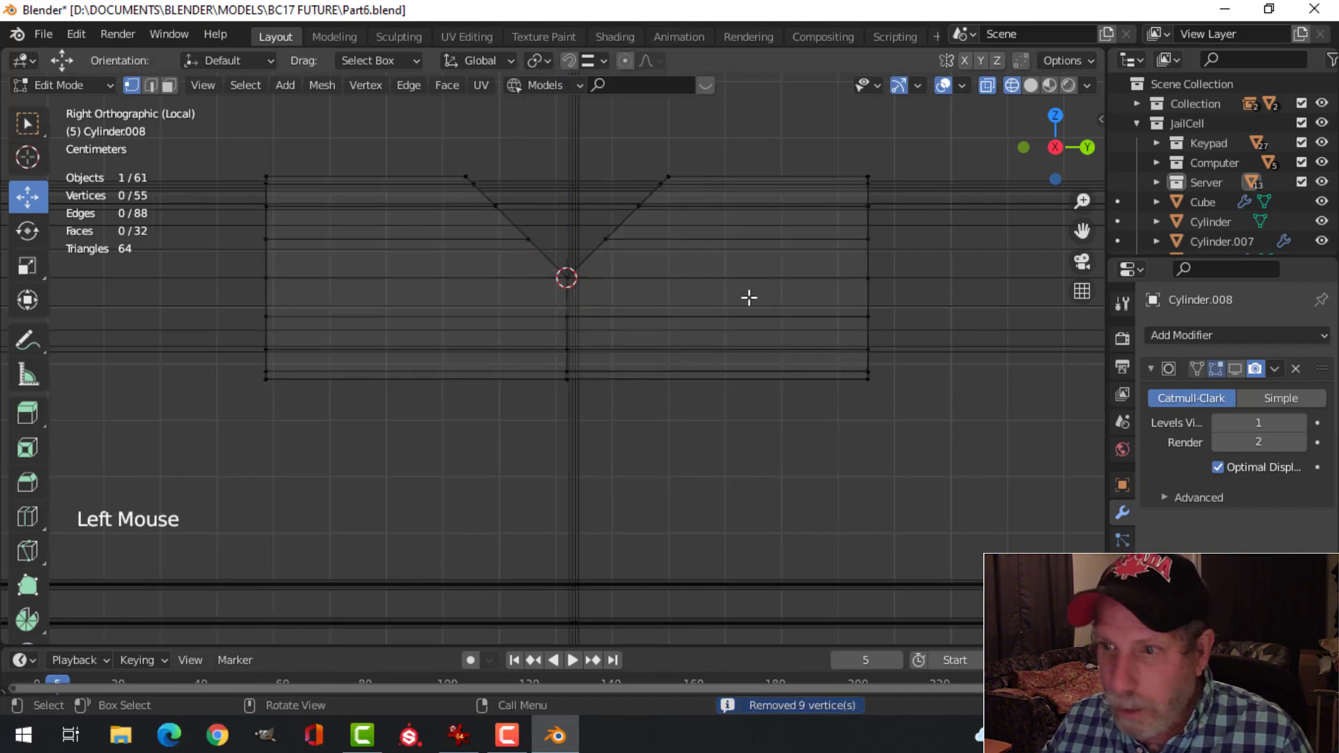
key("z")
key("Escape")
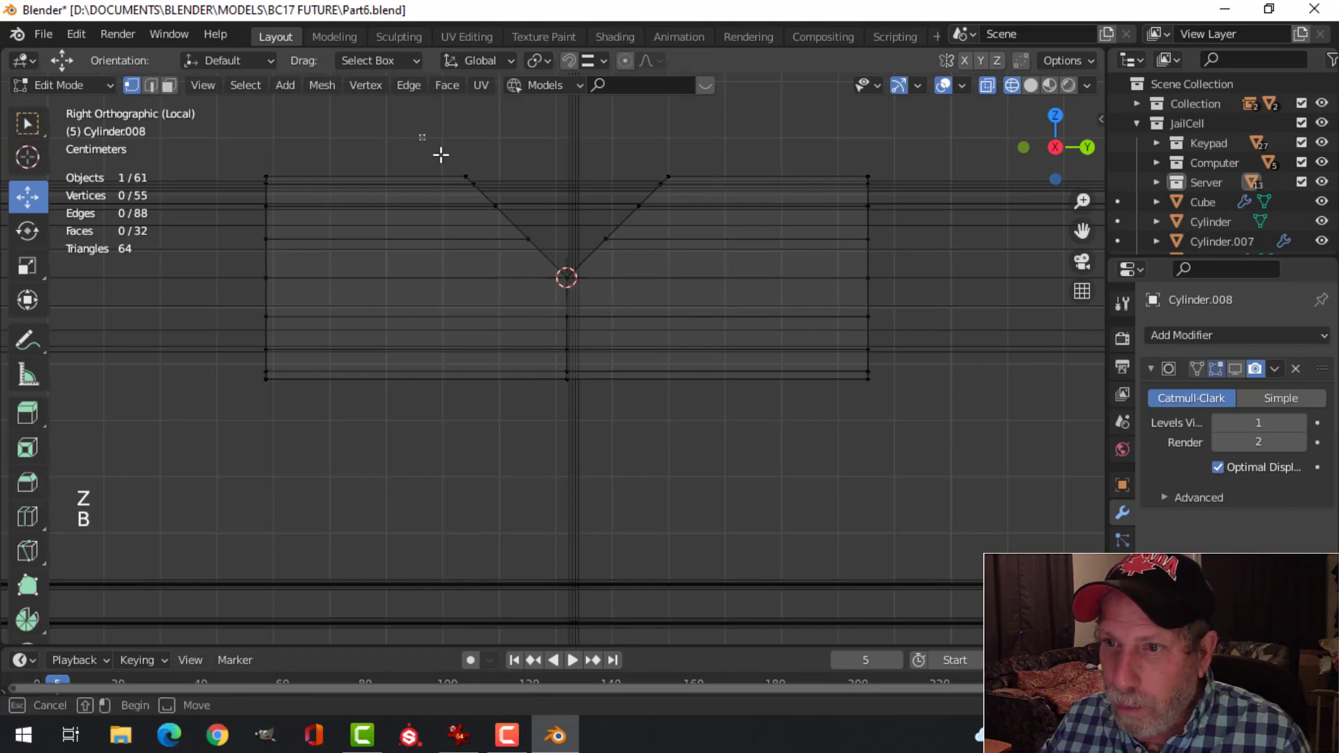
left_click_drag(420, 136, 695, 300)
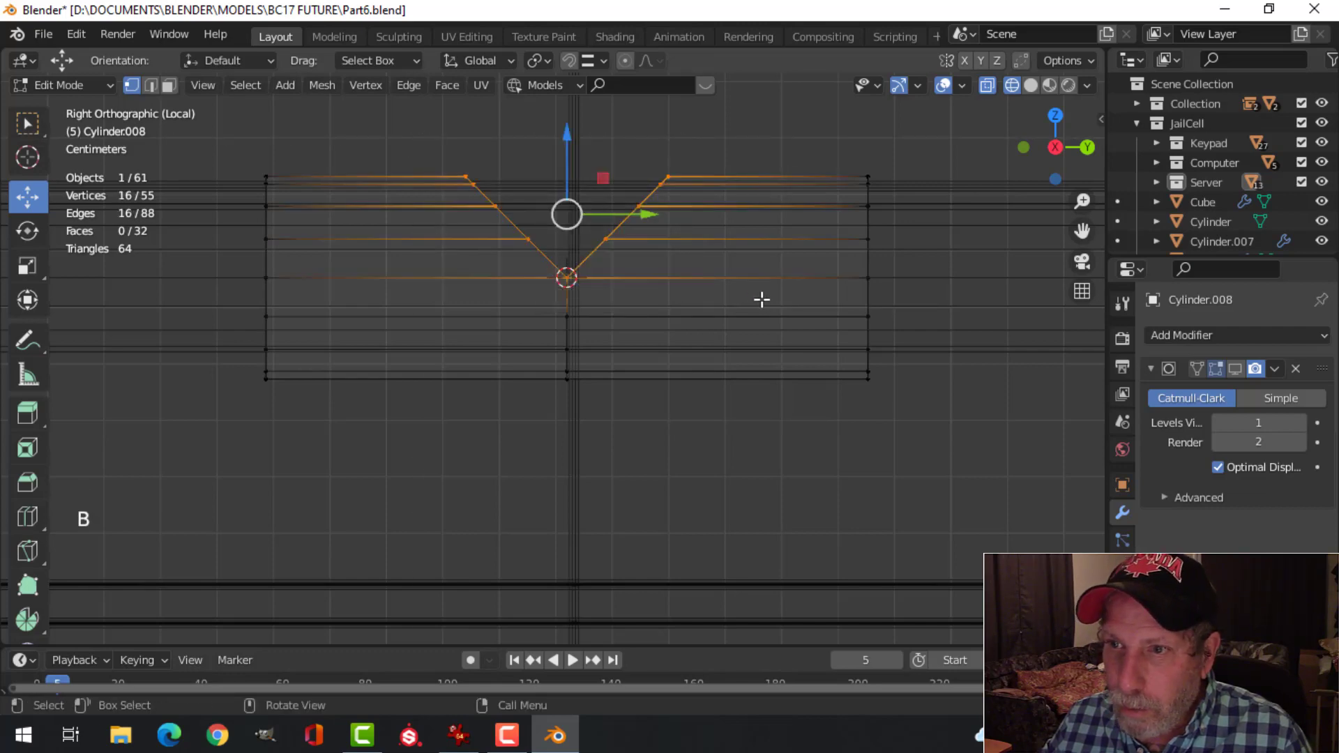
scroll(733, 293, "down", 2)
middle_click_drag(715, 287, 726, 337, "shift")
key("e")
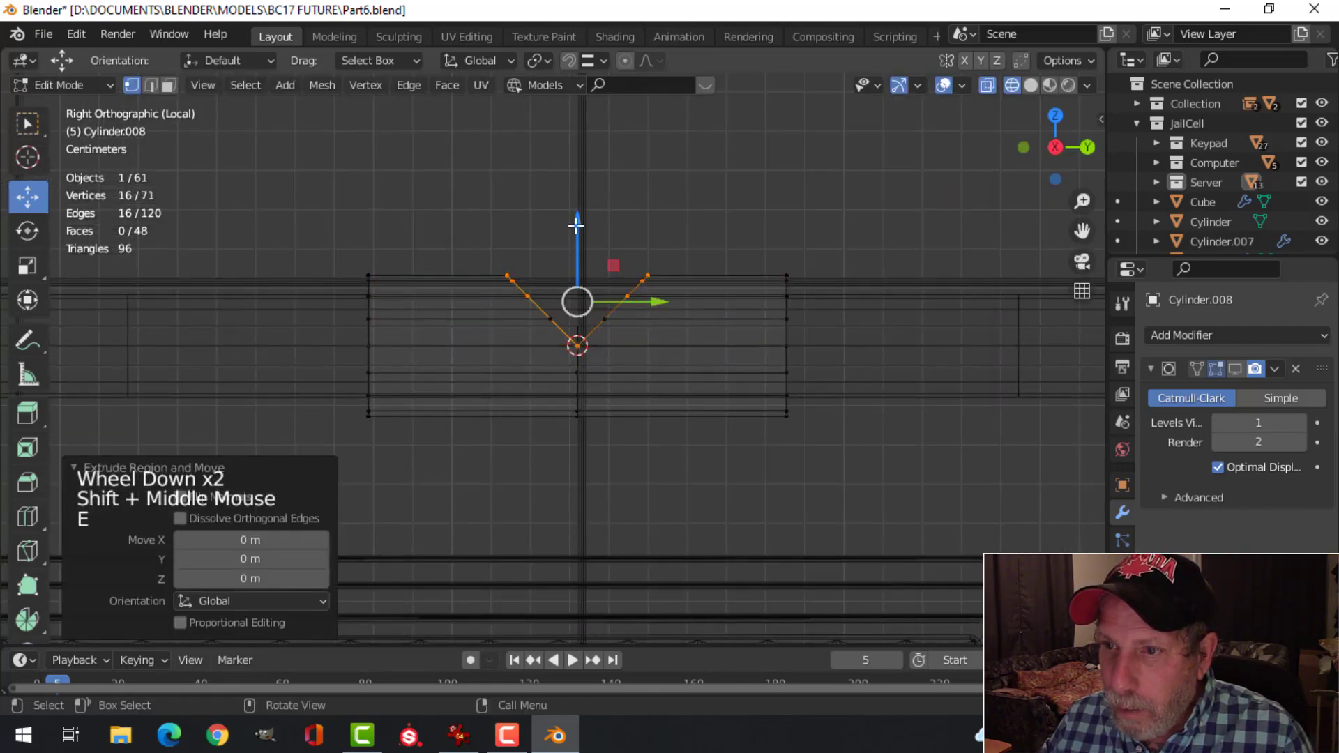
left_click_drag(576, 225, 592, 148)
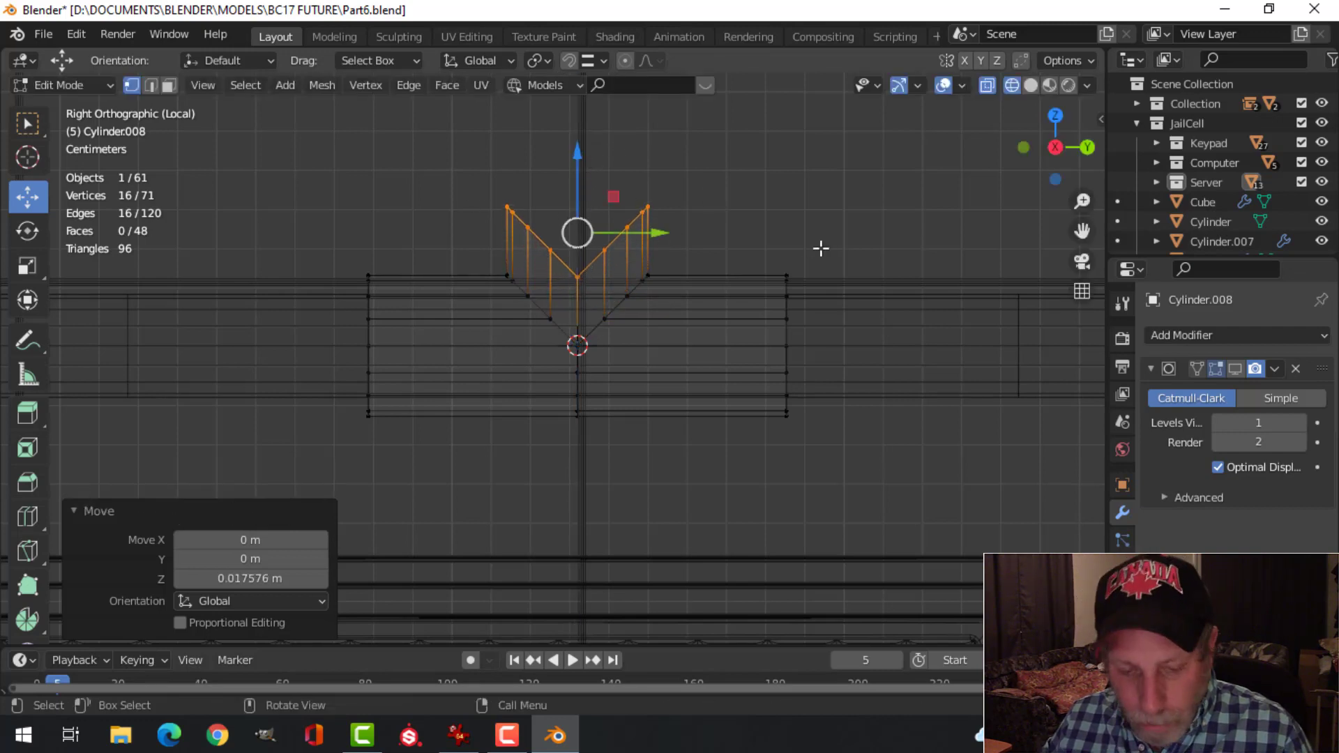
Step: Flatten the extruded rim by scaling it to 0 along Z, and lower it about 0.0008 m
type("sz")
type("0")
key("Return")
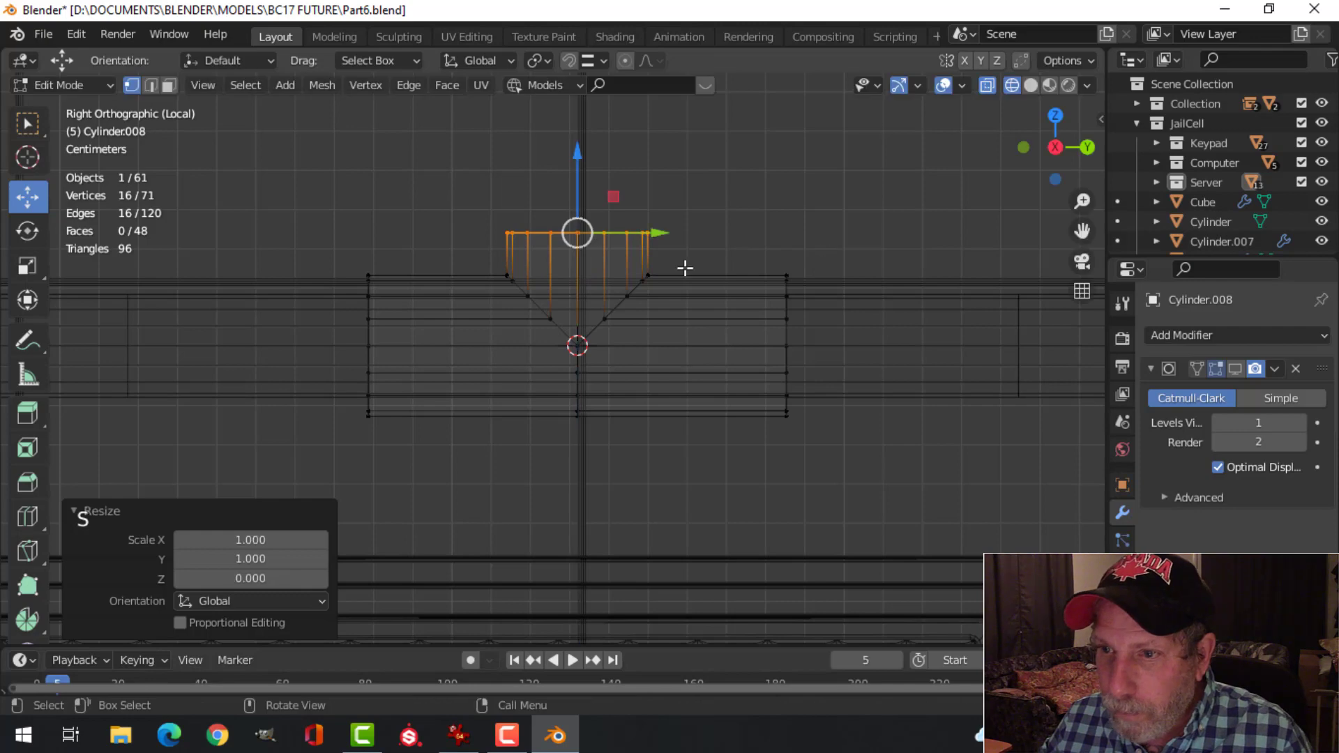
left_click_drag(569, 155, 576, 158)
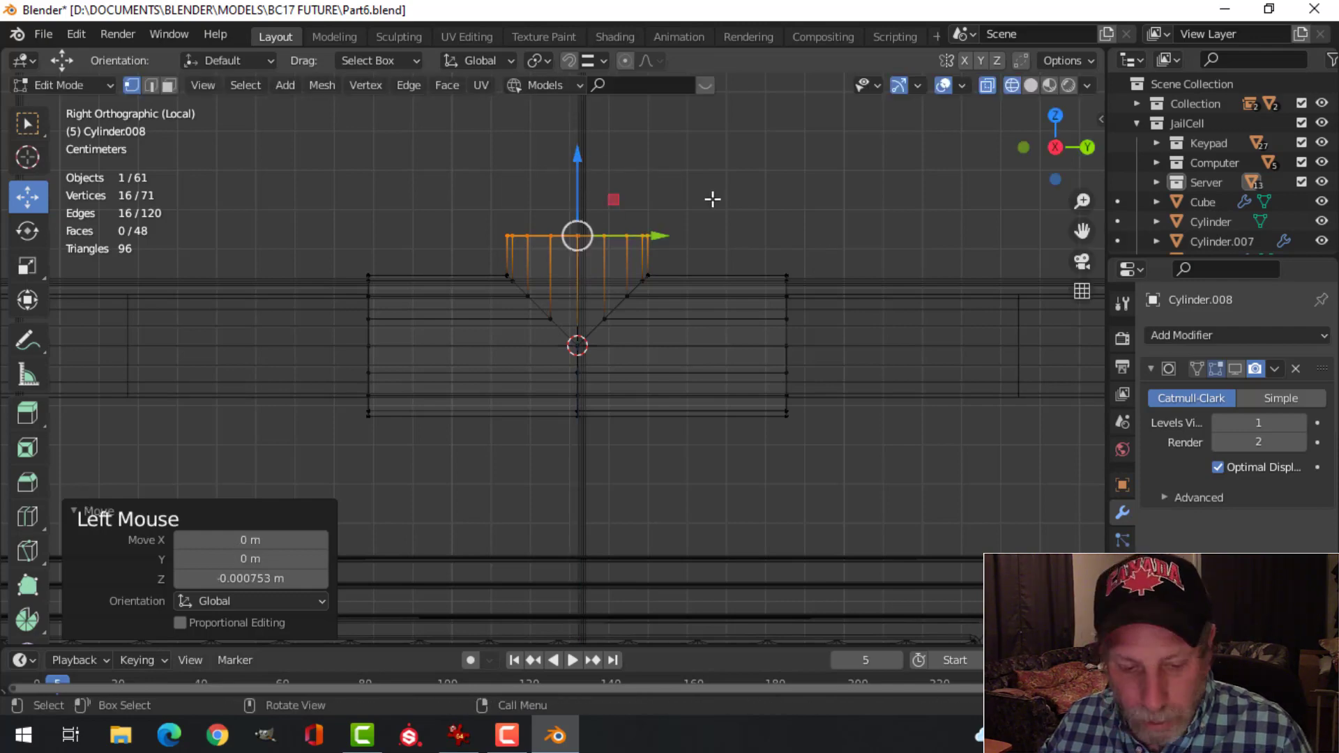
Step: Return to solid shading and Object Mode, turn on the tee's subdivision display in the viewport, and shade it smooth
key("z")
left_click(830, 204)
key("Tab")
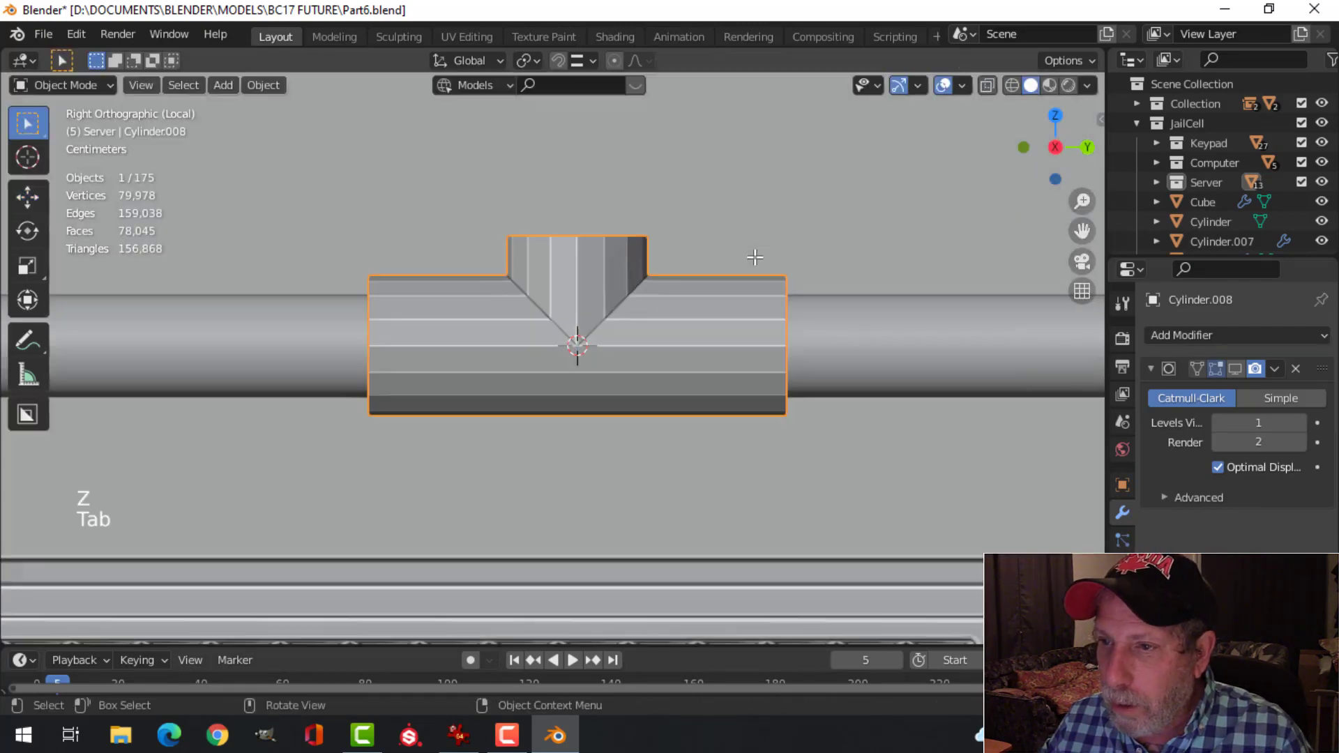
left_click(1240, 367)
middle_click_drag(730, 361, 713, 360, "shift")
right_click(618, 321)
left_click(607, 286)
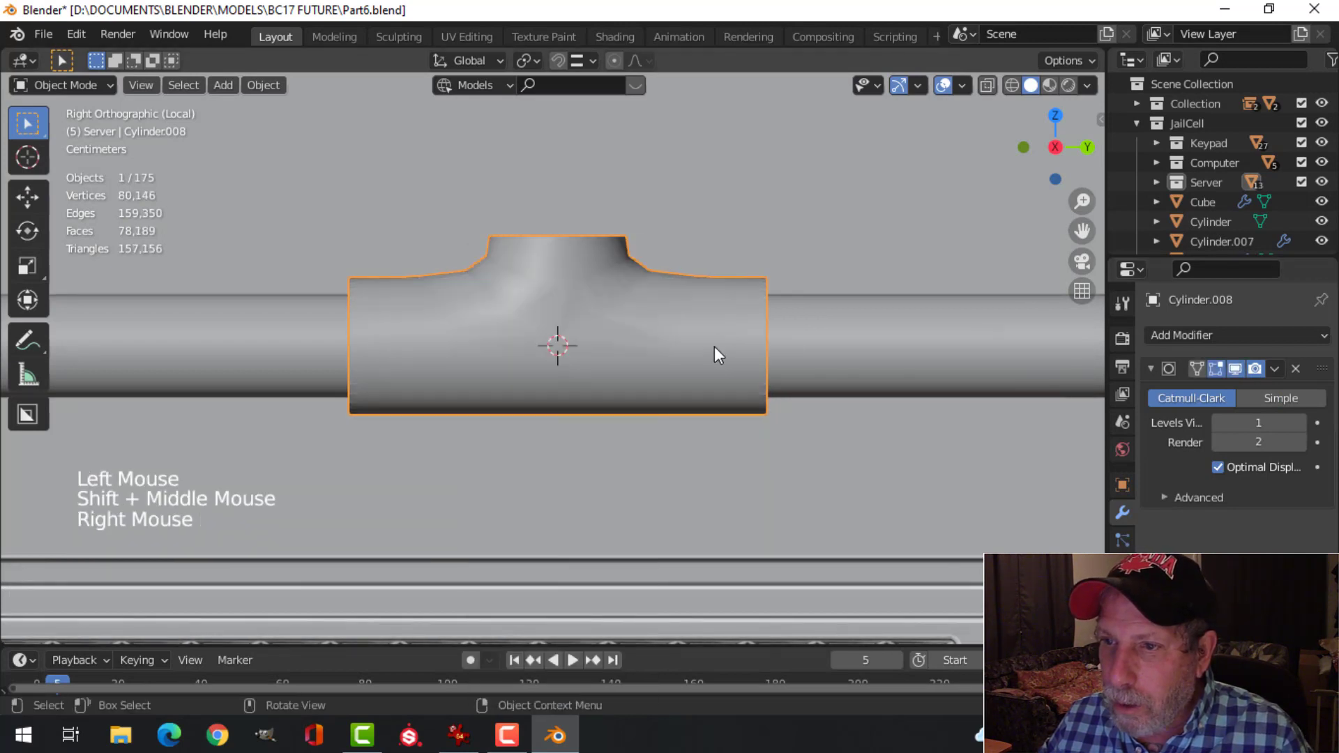
Step: Add one edge loop on each side of the tee's V-shaped junction, slid close to it at factors of about -0.84 and -0.85
key("Tab")
key("ctrl+r")
left_click(701, 314)
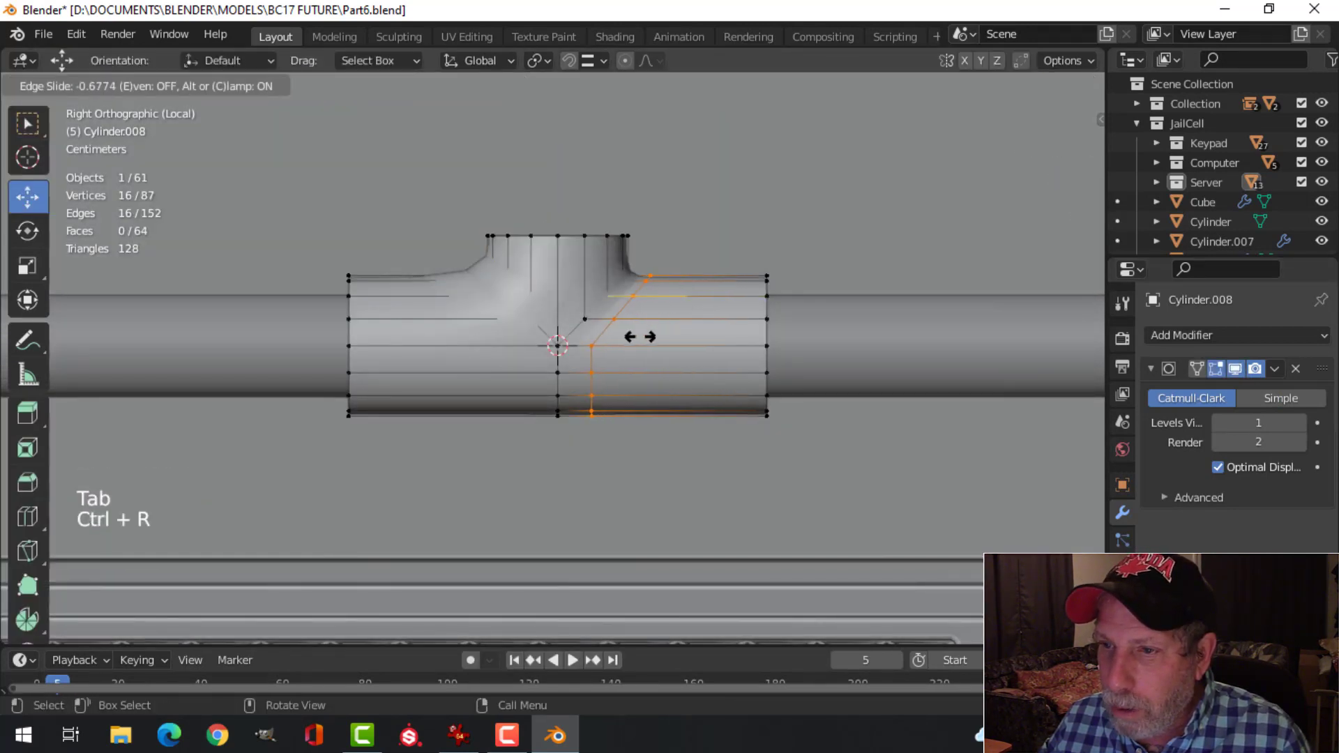
left_click(595, 347)
key("ctrl+r")
left_click(447, 310)
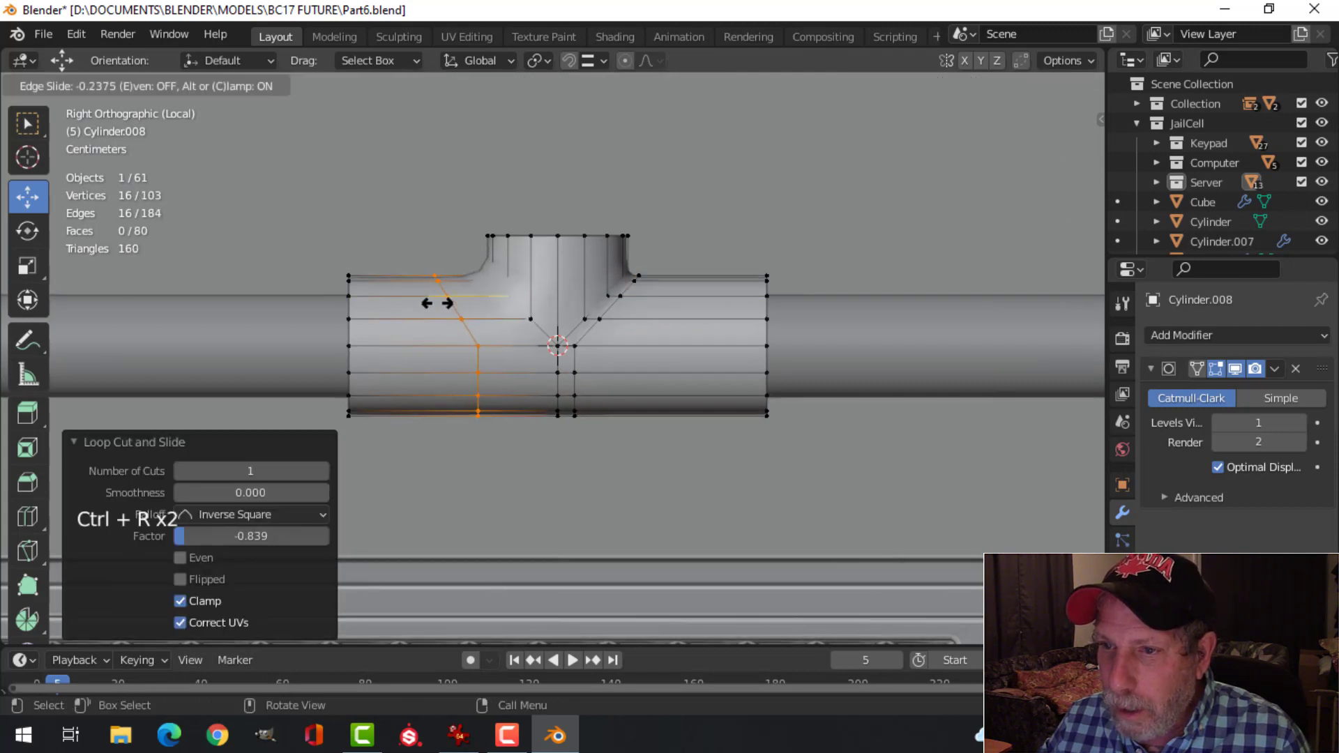
left_click(478, 319)
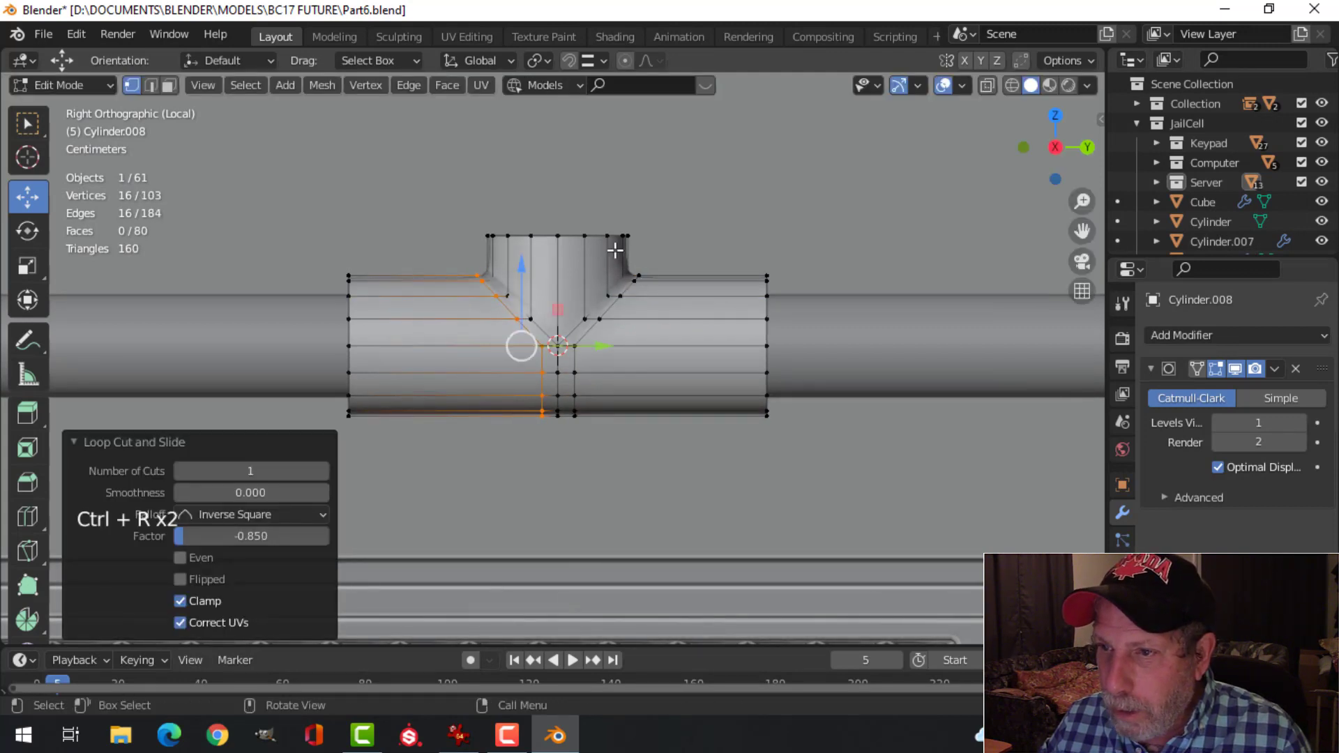
Step: Add an edge loop around the tee's short neck, slid down near the V-shaped seam, and return to Object Mode
key("ctrl+r")
left_click(618, 259)
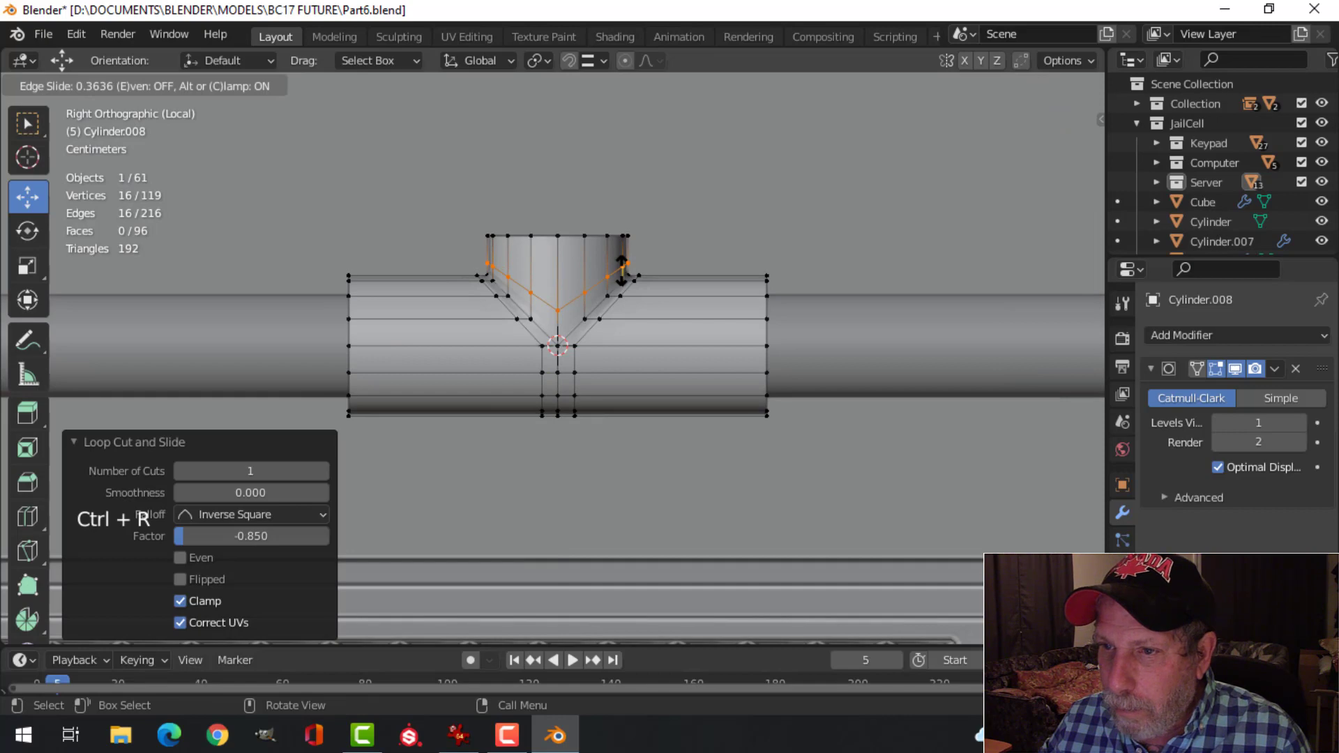
left_click(620, 272)
key("Tab")
scroll(608, 347, "down", 3)
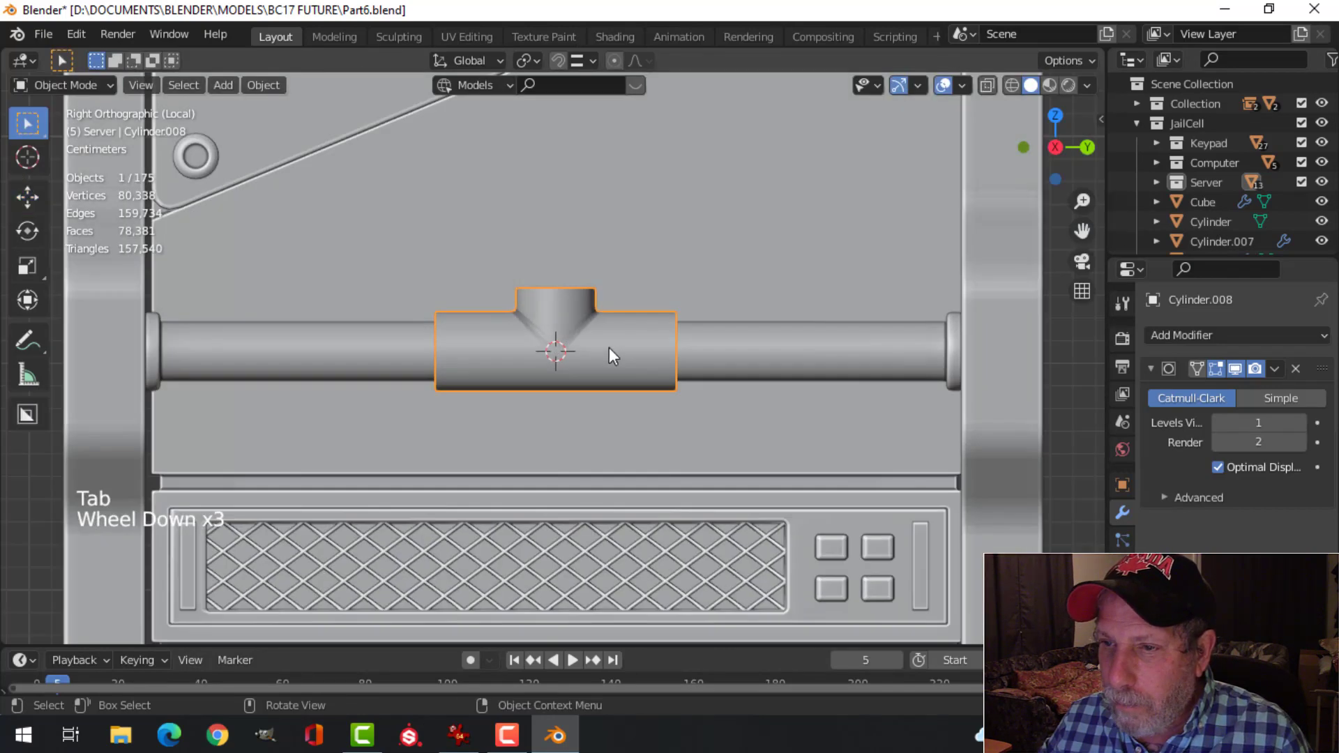
key("alt+a")
middle_click_drag(613, 352, 601, 386)
scroll(558, 359, "up", 2)
left_click(553, 359)
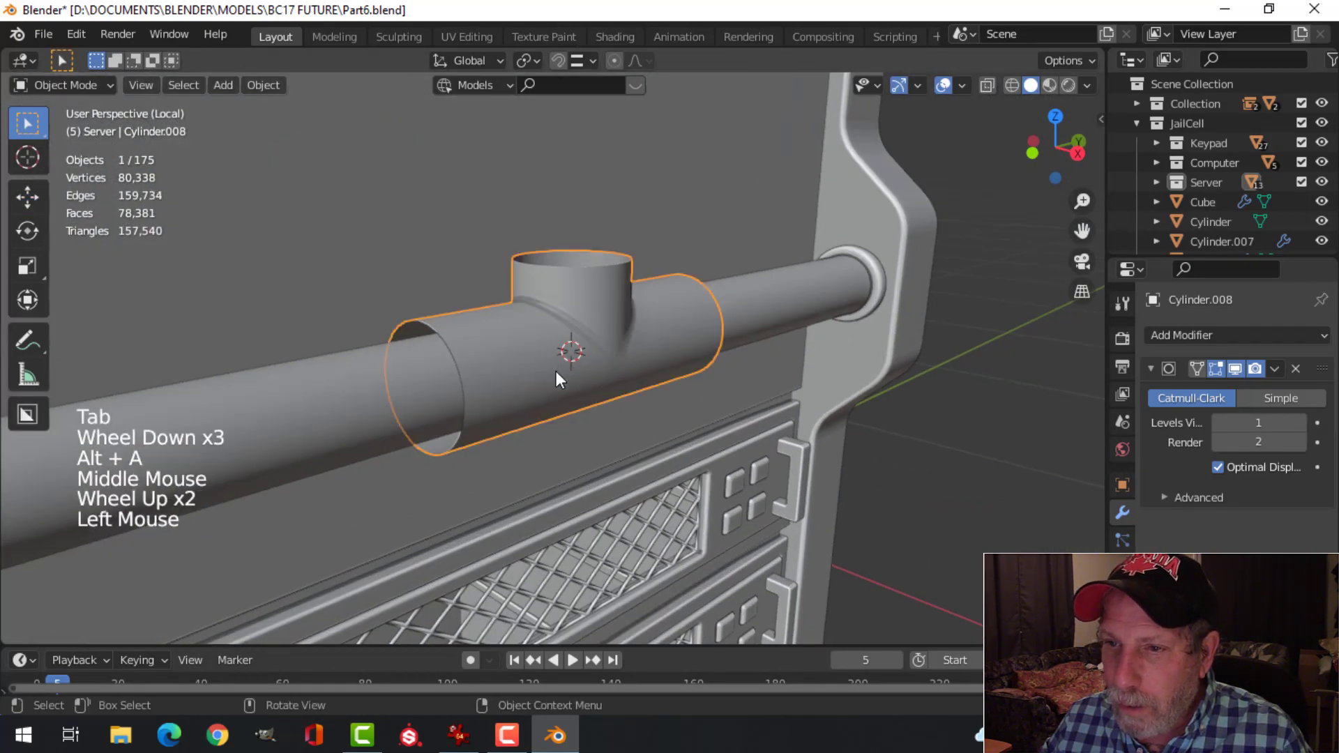
Step: Extrude the sleeve's near open end and scale it inward to about 0.7 to close the gap around the rail
key("Tab")
middle_click_drag(489, 373, 523, 380, "shift")
scroll(527, 377, "up", 2)
key("alt+a")
left_click(421, 412, "alt+shift")
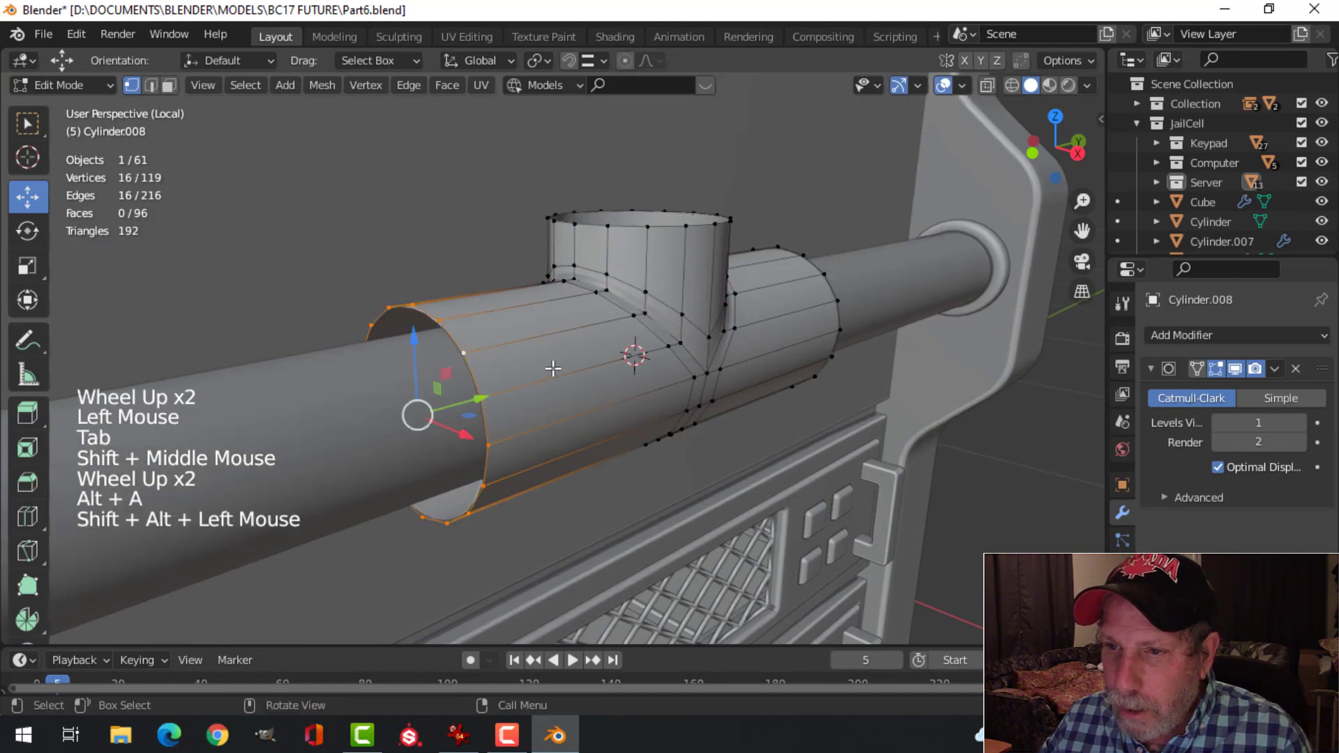
middle_click_drag(421, 413, 448, 416)
key("e")
key("s")
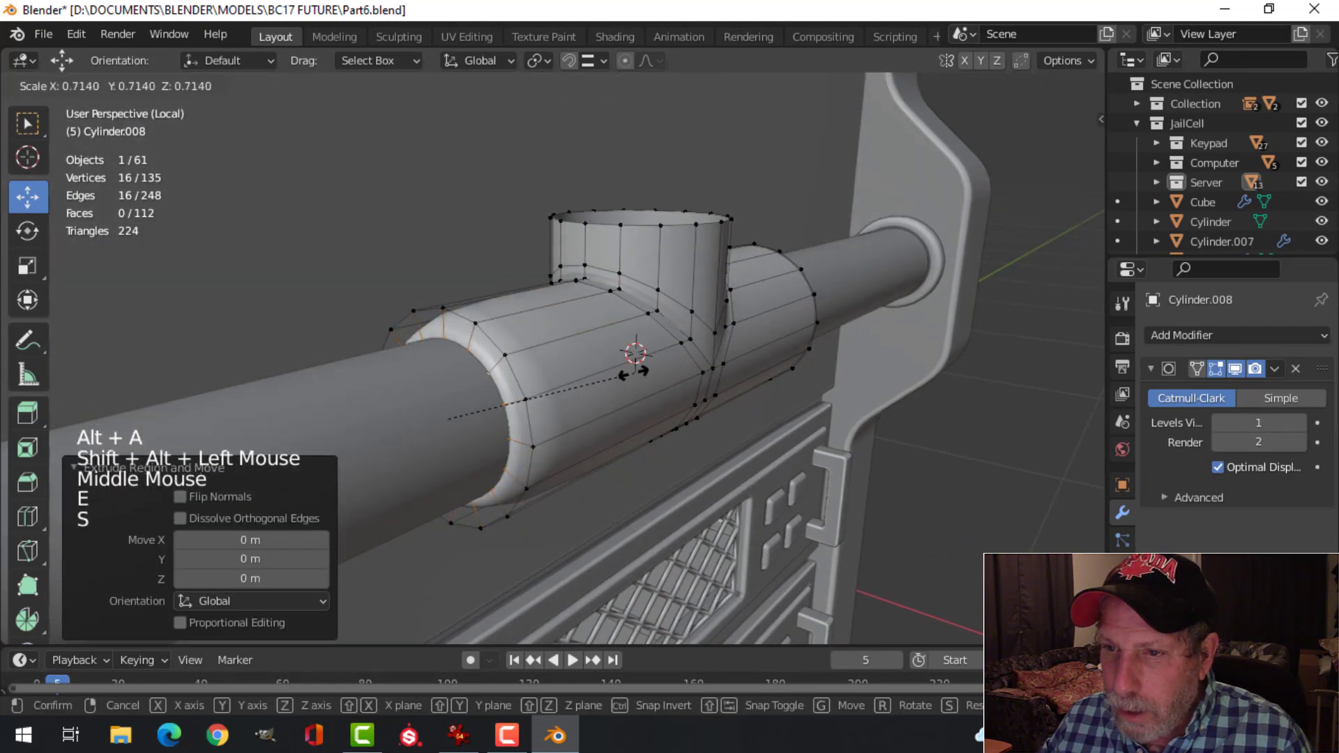
left_click(614, 385)
Step: Extrude the sleeve's opposite open end and scale it inward towards the rail
middle_click_drag(800, 373, 645, 376)
key("alt+a")
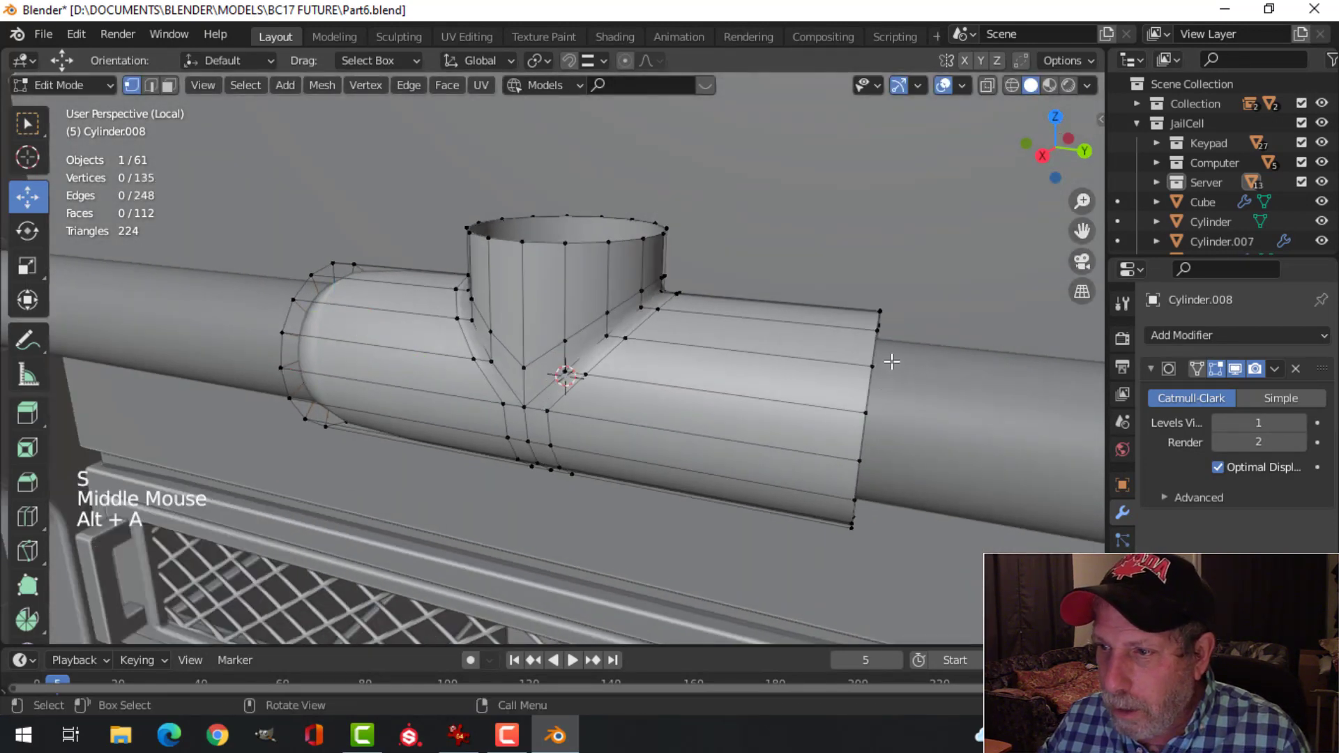
left_click(875, 359, "alt+shift")
middle_click_drag(876, 359, 705, 386, "shift")
key("e")
left_click(731, 355)
key("s")
left_click(698, 369)
key("alt+a")
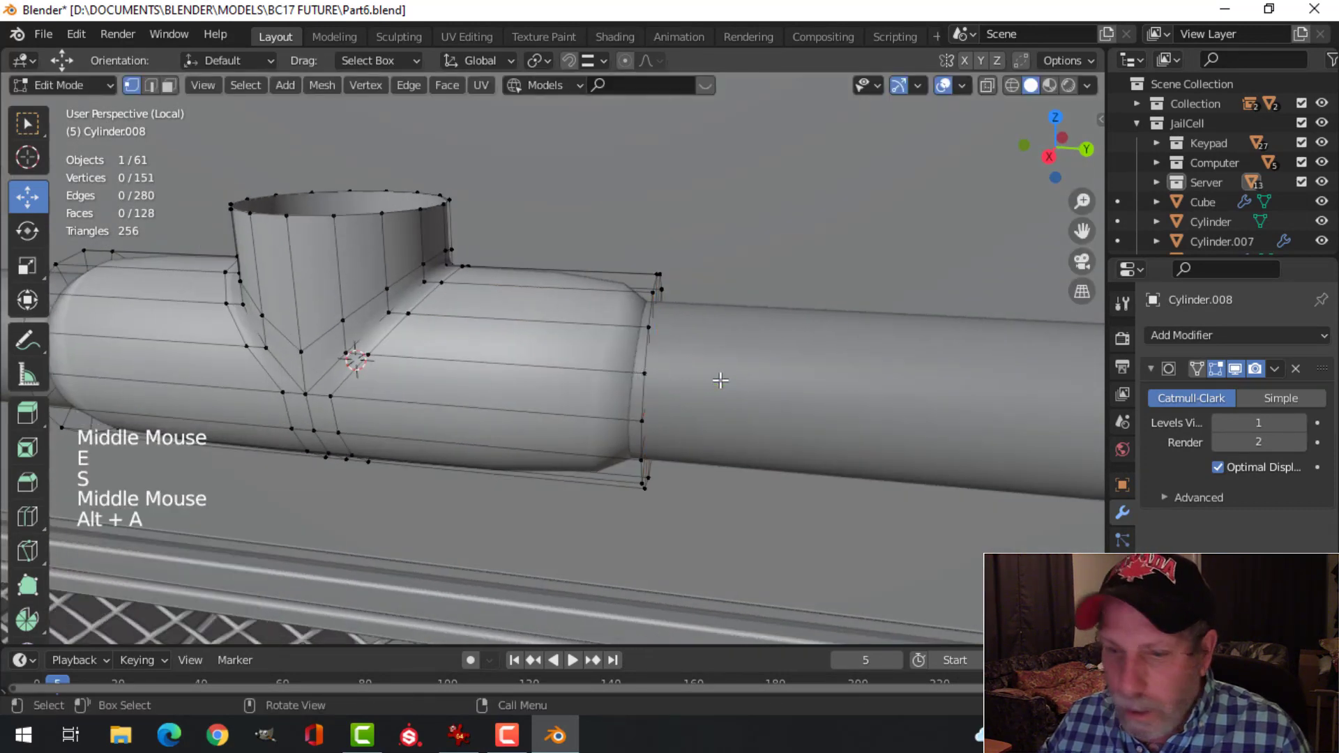
Step: Bevel the outer edge loops at both sleeve ends by about 0.0009 m with two segments, and return to Object Mode
key("2")
left_click(644, 404, "alt+shift")
scroll(522, 386, "down", 3)
middle_click_drag(522, 386, 589, 389, "shift")
scroll(544, 375, "up", 2)
left_click(497, 347, "alt+shift")
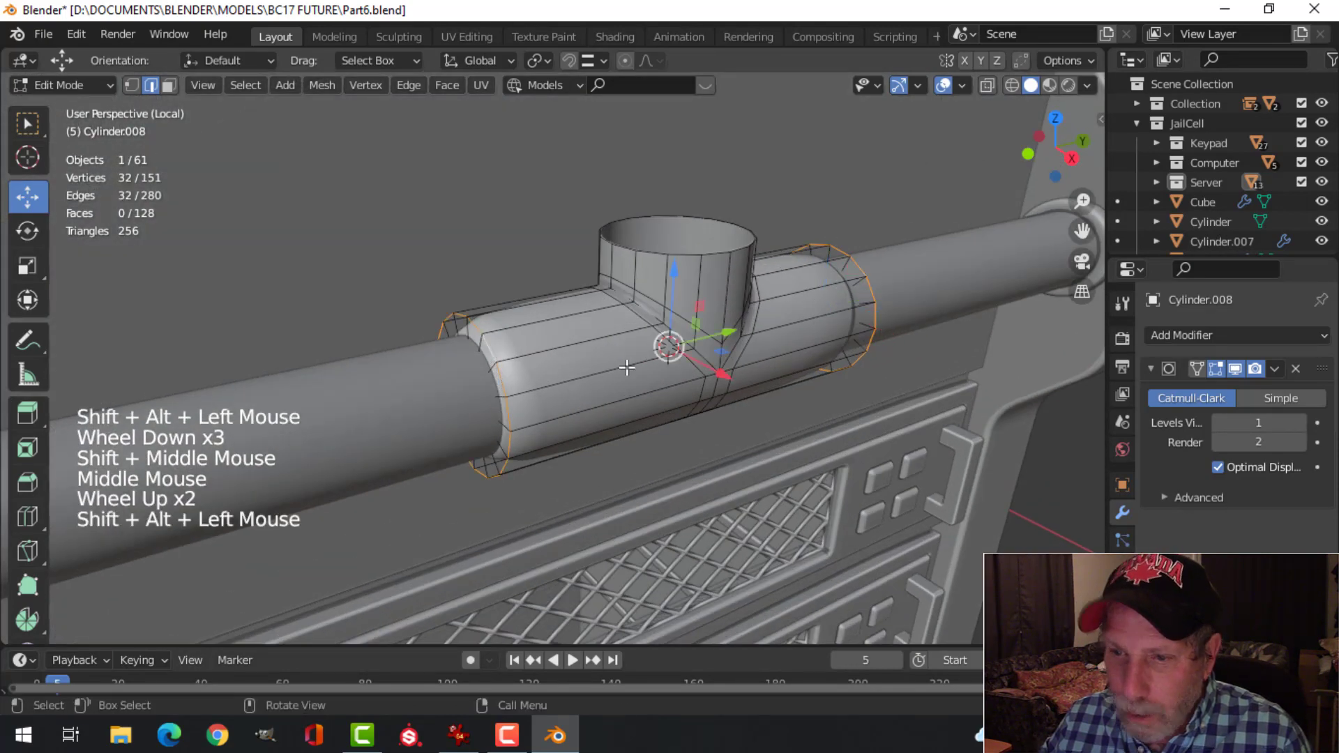
key("ctrl+b")
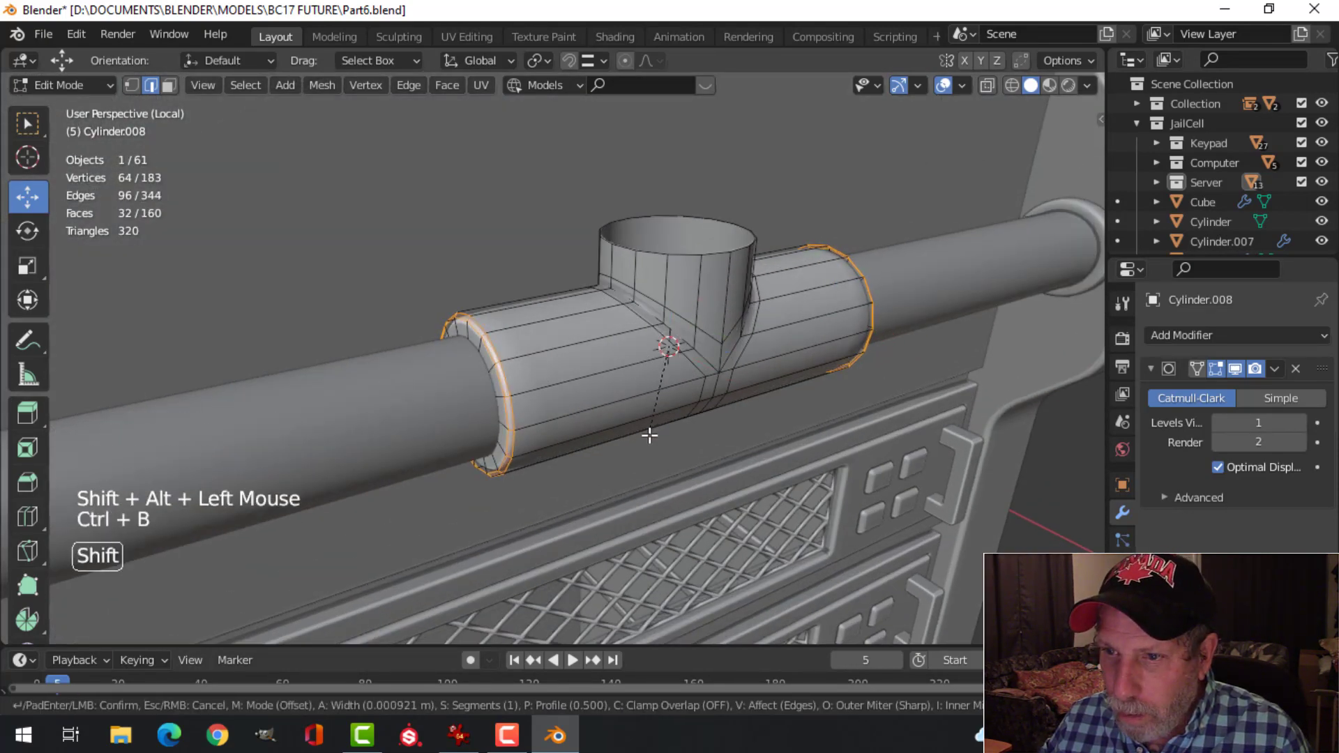
left_click(643, 441)
key("Tab")
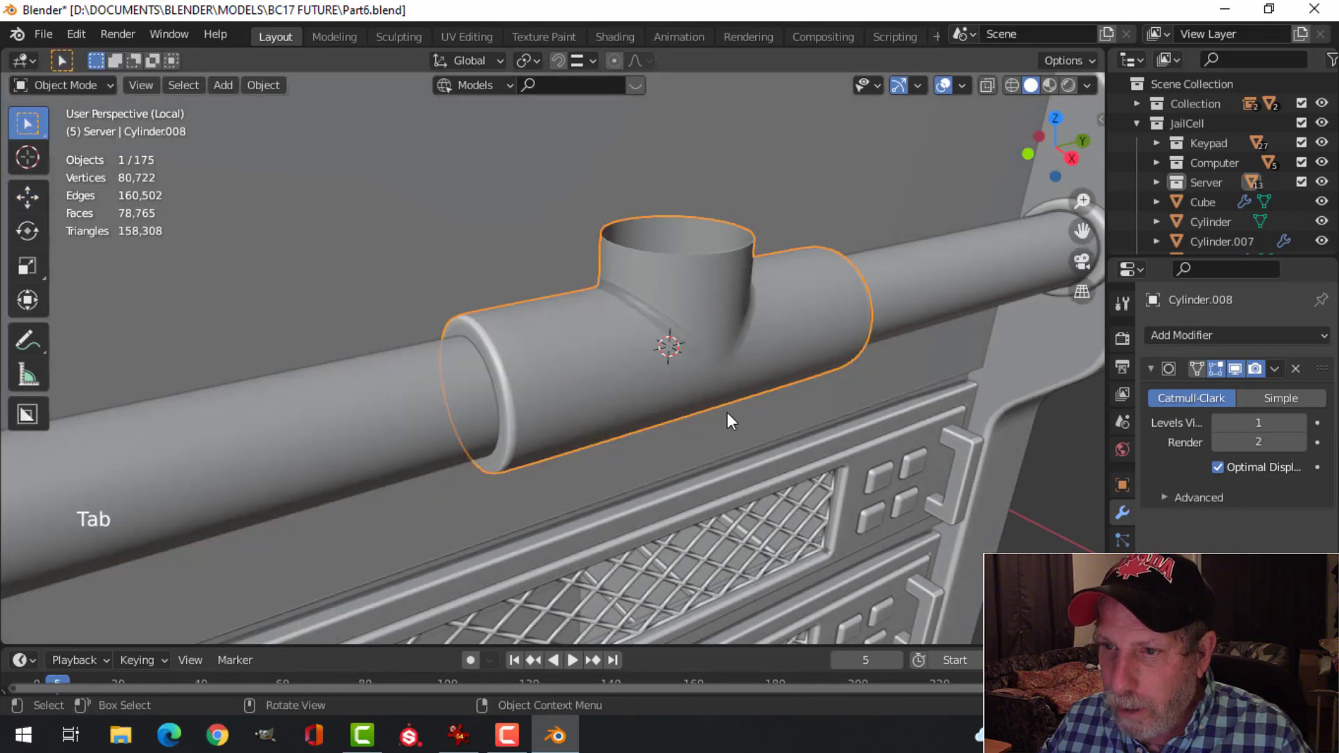
Step: Raise the top edge loop of the tee's neck slightly, then extrude and scale it inward to form a narrow ledge
middle_click_drag(728, 414, 630, 400)
key("alt+a")
left_click(637, 354)
key("Tab")
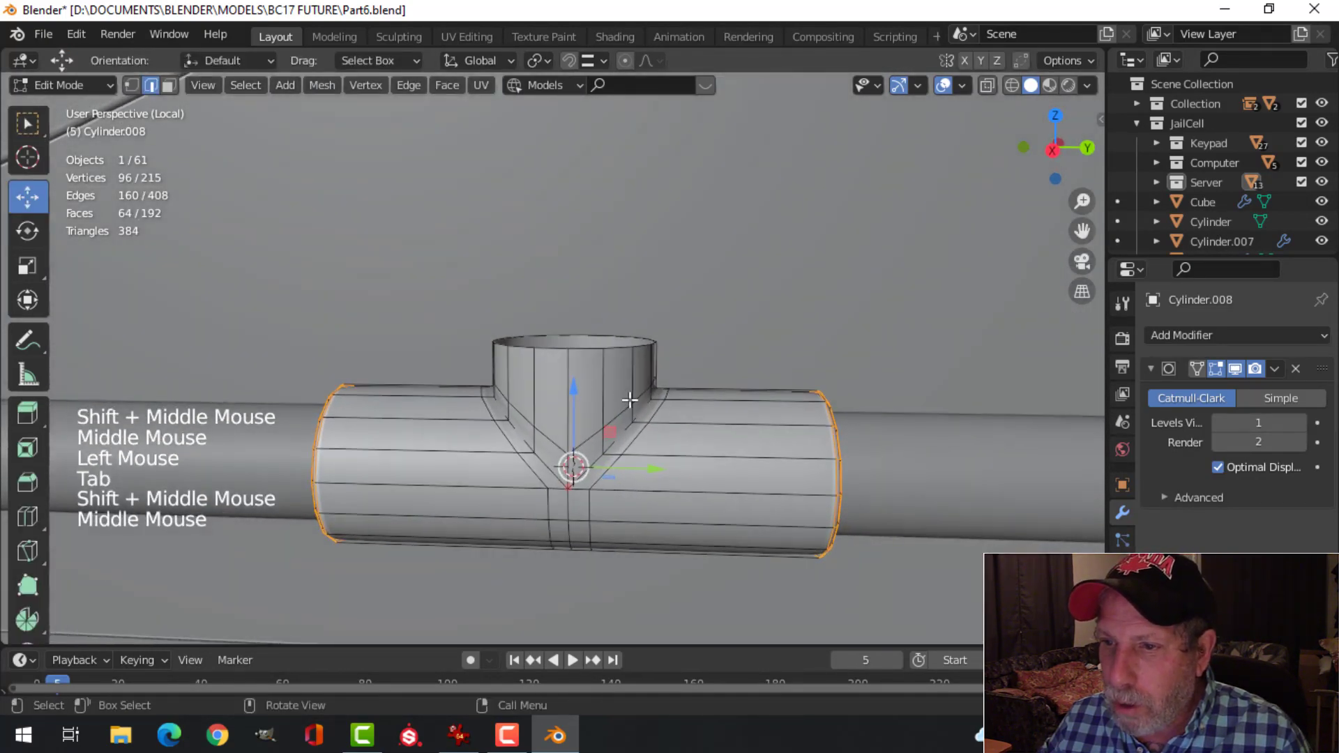
key("alt+a")
left_click(586, 347, "alt+shift")
middle_click_drag(586, 347, 593, 328, "shift")
middle_click_drag(593, 328, 587, 301)
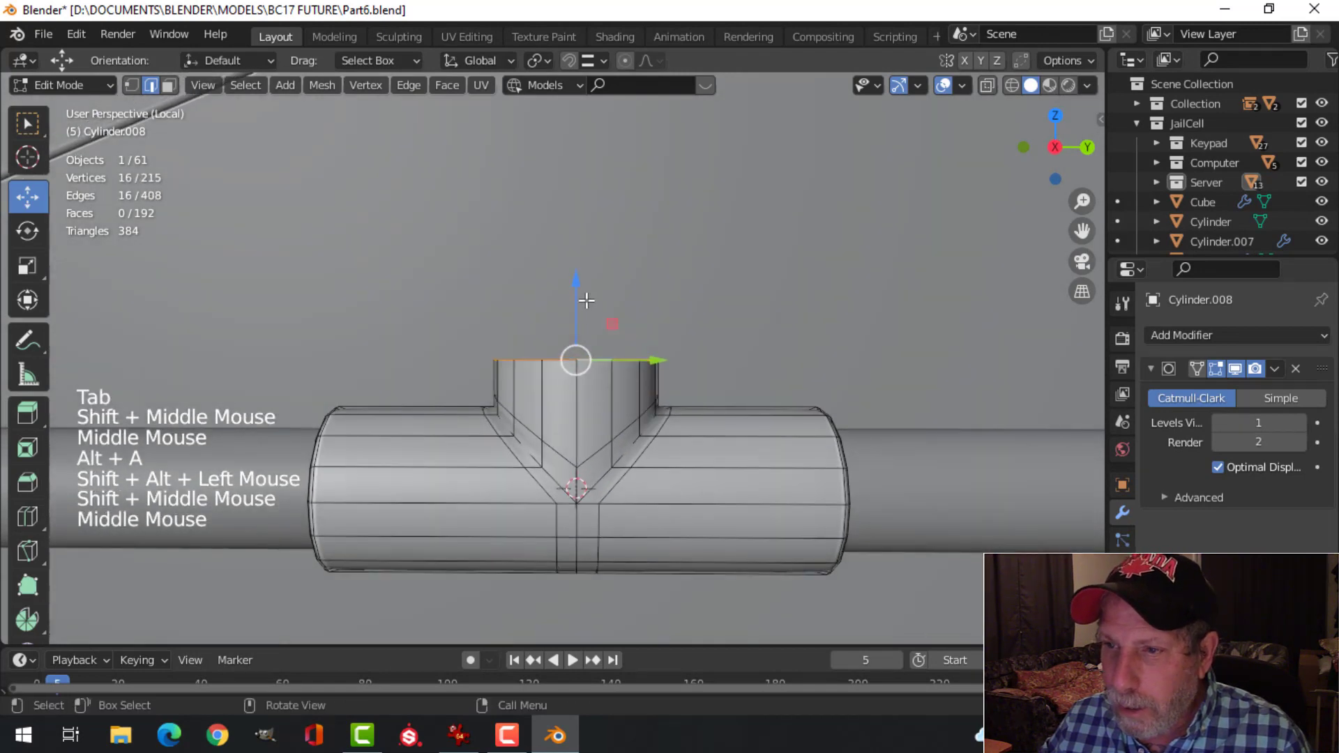
left_click(587, 301)
key("e")
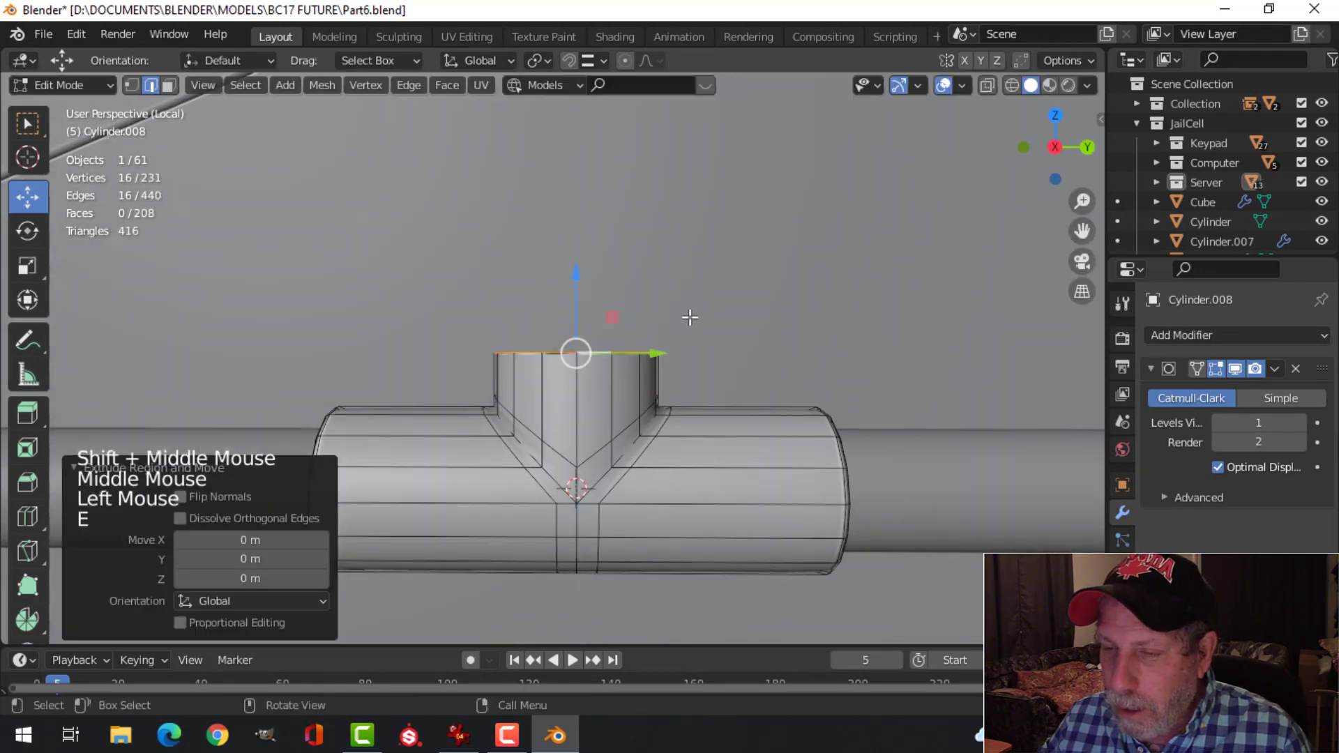
key("s")
left_click(665, 324)
Step: Extrude the ledge's inner edge loop about 0.025 m up along Z as a narrower collar
middle_click_drag(685, 348, 691, 386)
key("e")
right_click(647, 363)
left_click_drag(560, 307, 567, 195)
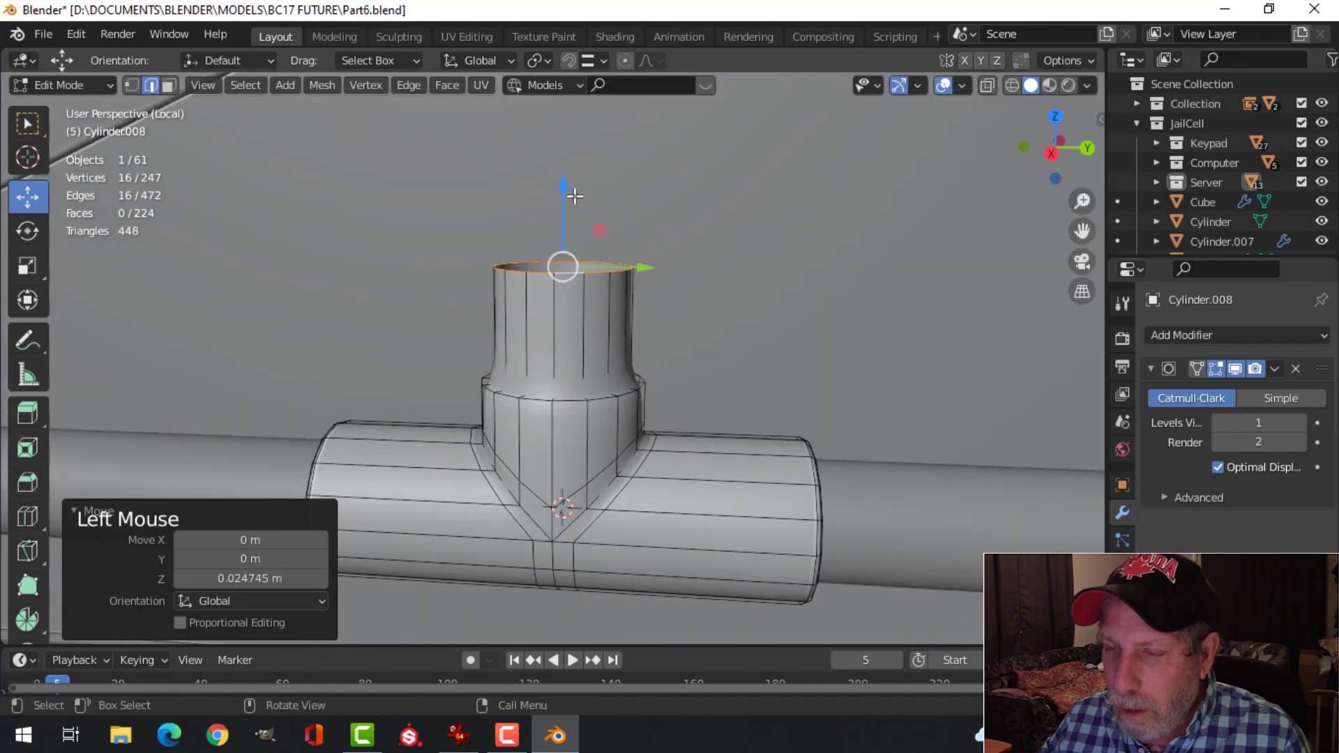
Step: Extrude the collar's top edge loop inward, scaling it to about 0.787
middle_click_drag(567, 195, 538, 286, "shift")
left_click(565, 233)
middle_click_drag(734, 319, 750, 335, "shift")
key("e")
key("s")
left_click(719, 336)
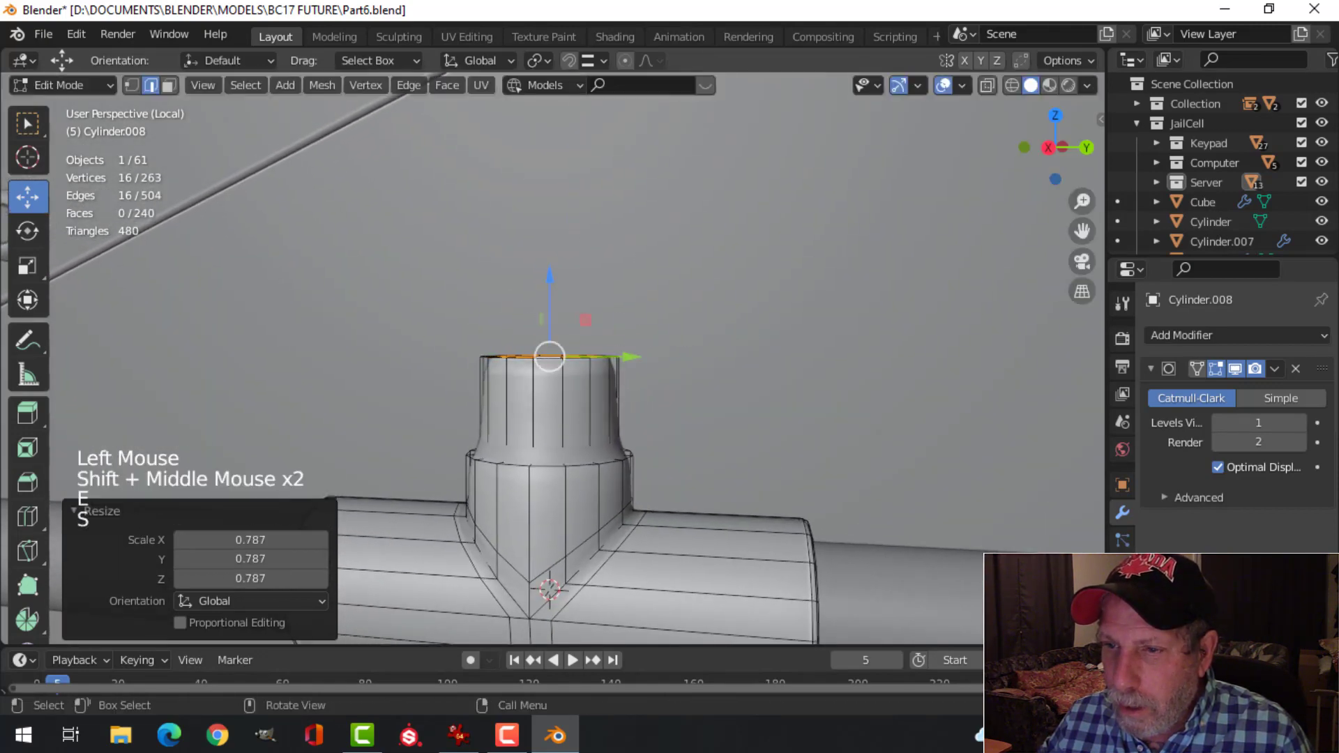
Step: Extrude the inner edge loop about 0.05 m up along Z as a thin post
middle_click_drag(555, 356, 649, 463, "shift")
key("e")
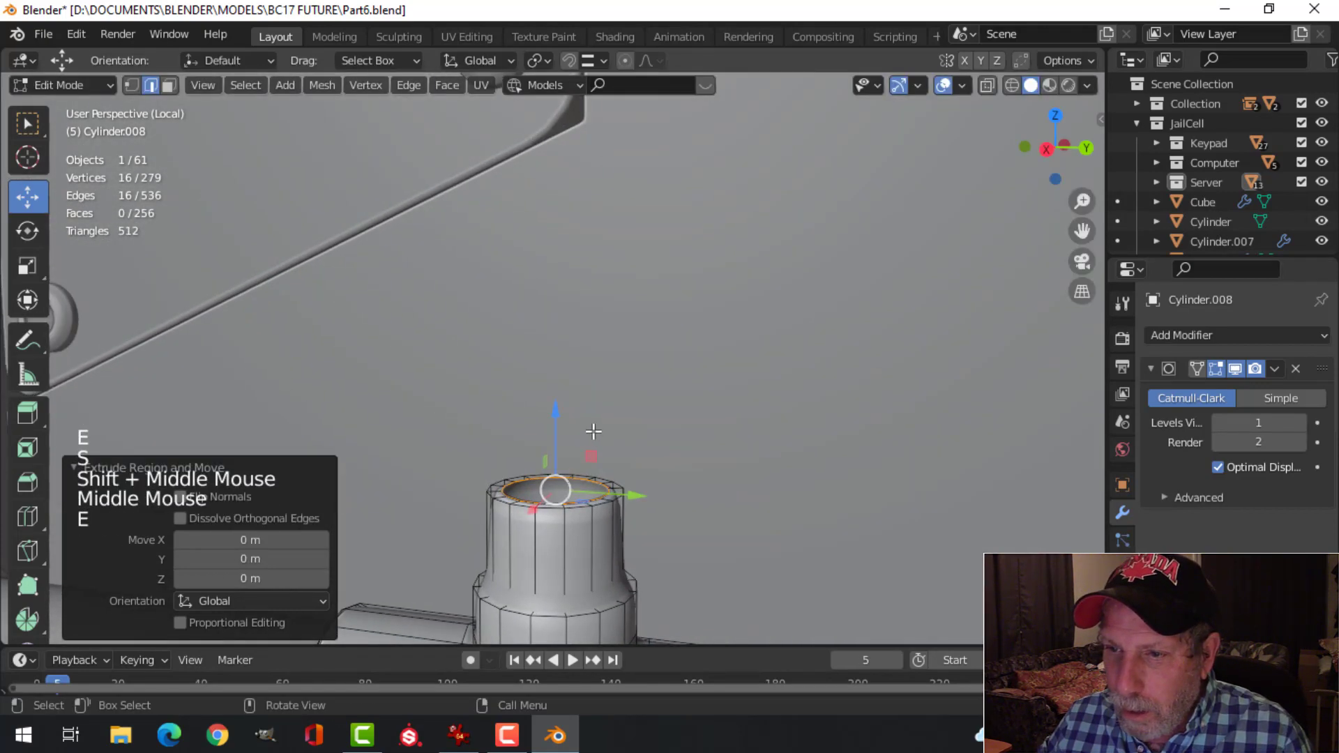
left_click_drag(560, 418, 551, 183)
scroll(621, 351, "down", 3)
middle_click_drag(621, 351, 634, 304, "shift")
scroll(625, 320, "up", 3)
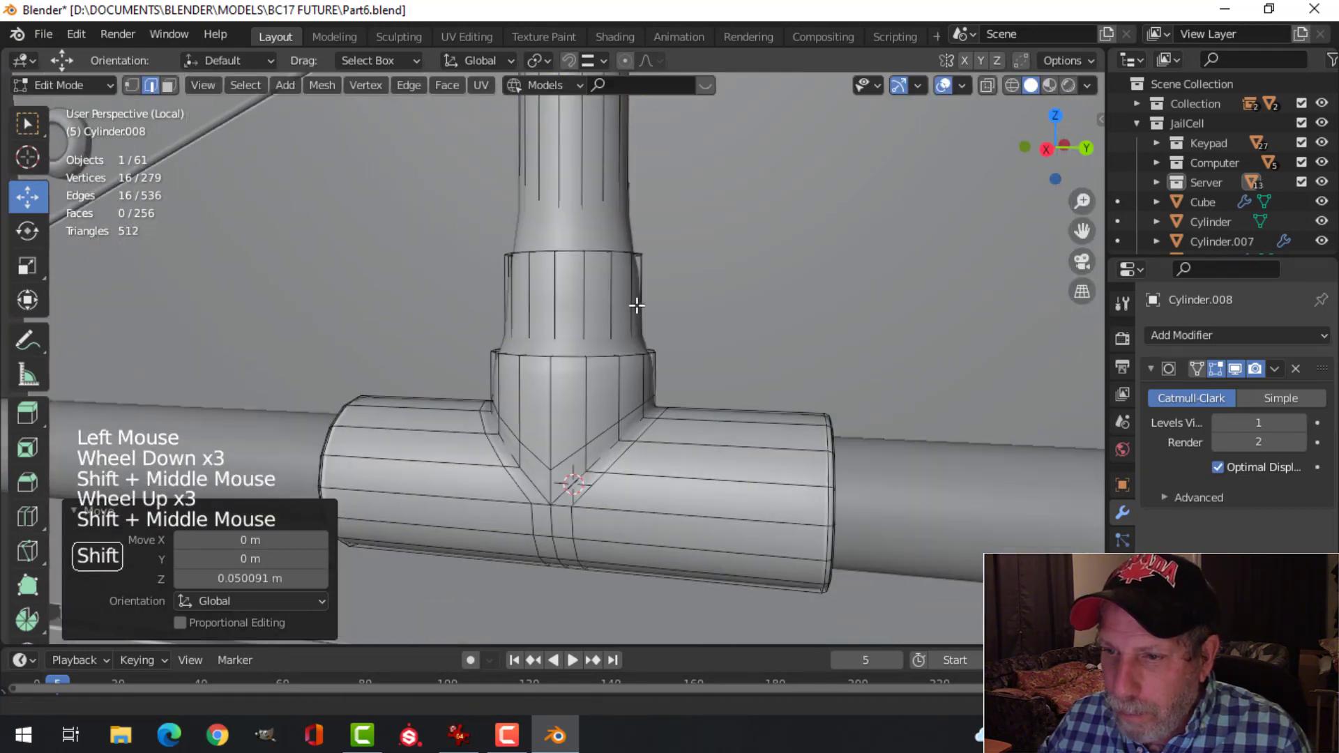
Step: Add supporting edge loops just below the neck's upper rim and just above the base of the middle collar
key("ctrl+r")
left_click(598, 383)
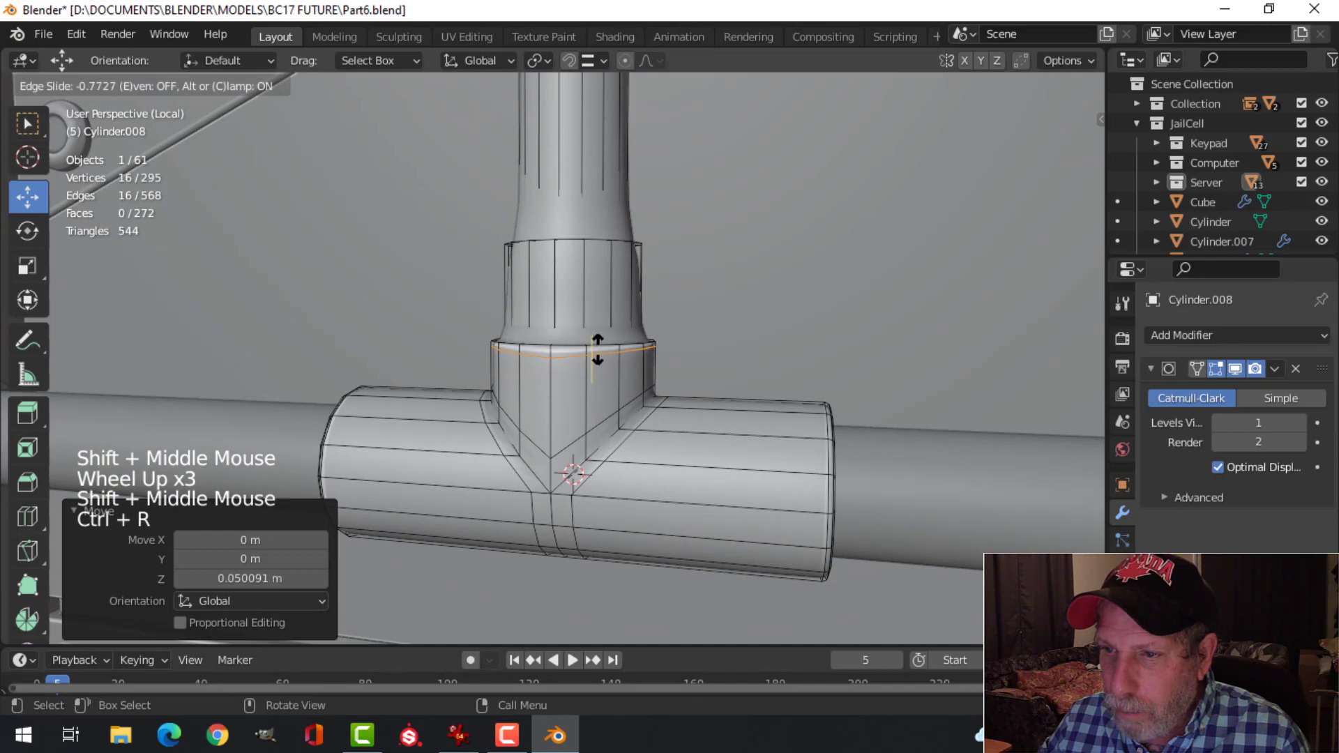
left_click(598, 349)
key("ctrl+r")
left_click(568, 322)
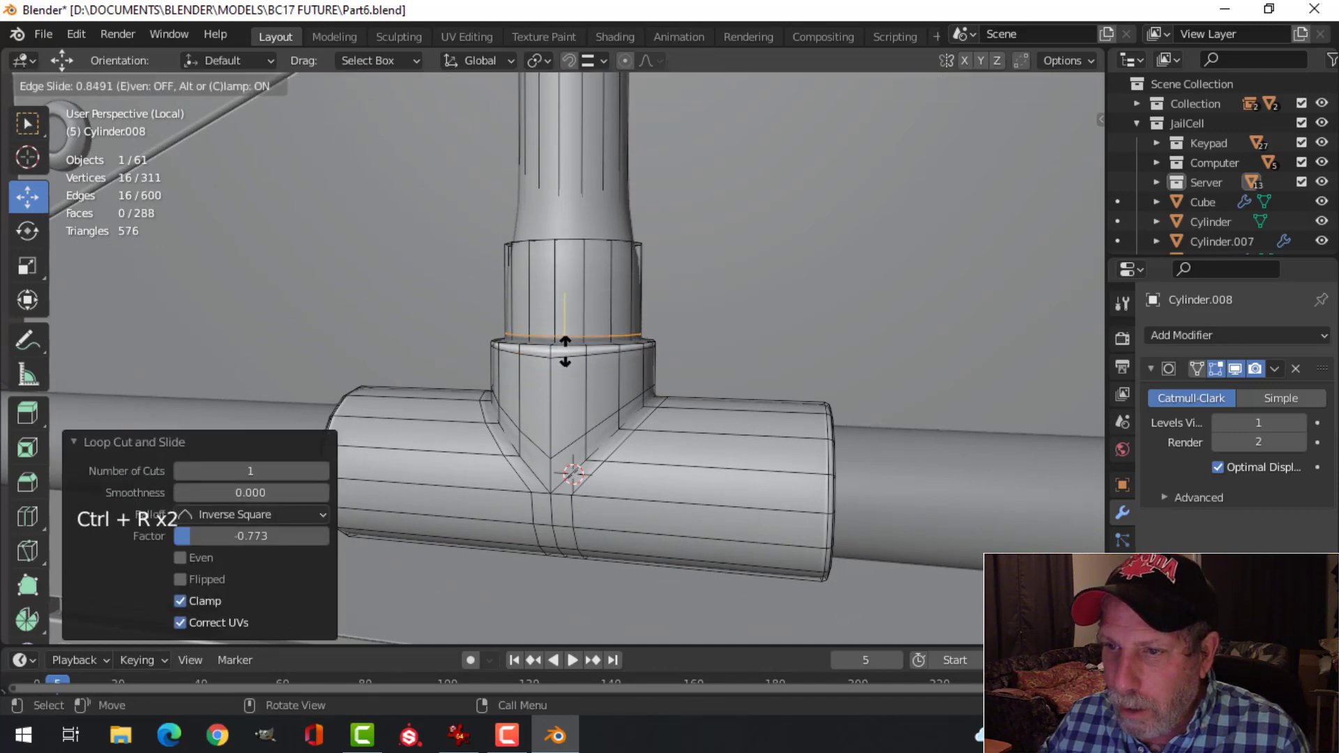
left_click(565, 349)
Step: Add supporting edge loops near the middle collar's upper rim and at the thin post's base, and return to Object Mode
key("ctrl+r")
left_click(572, 286)
left_click(574, 263)
middle_click_drag(682, 290, 674, 374, "shift")
key("ctrl+r")
left_click(601, 253)
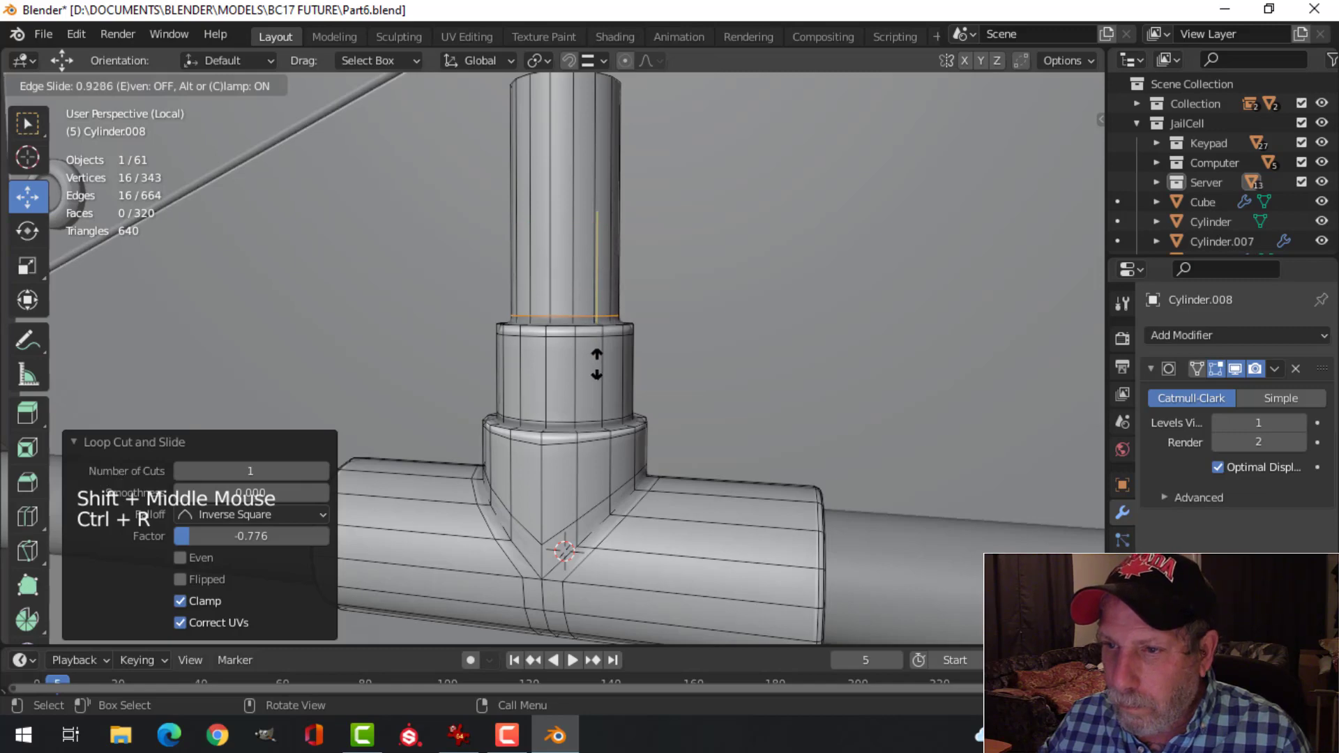
left_click(597, 364)
key("Tab")
scroll(681, 359, "down", 2)
key("alt+a")
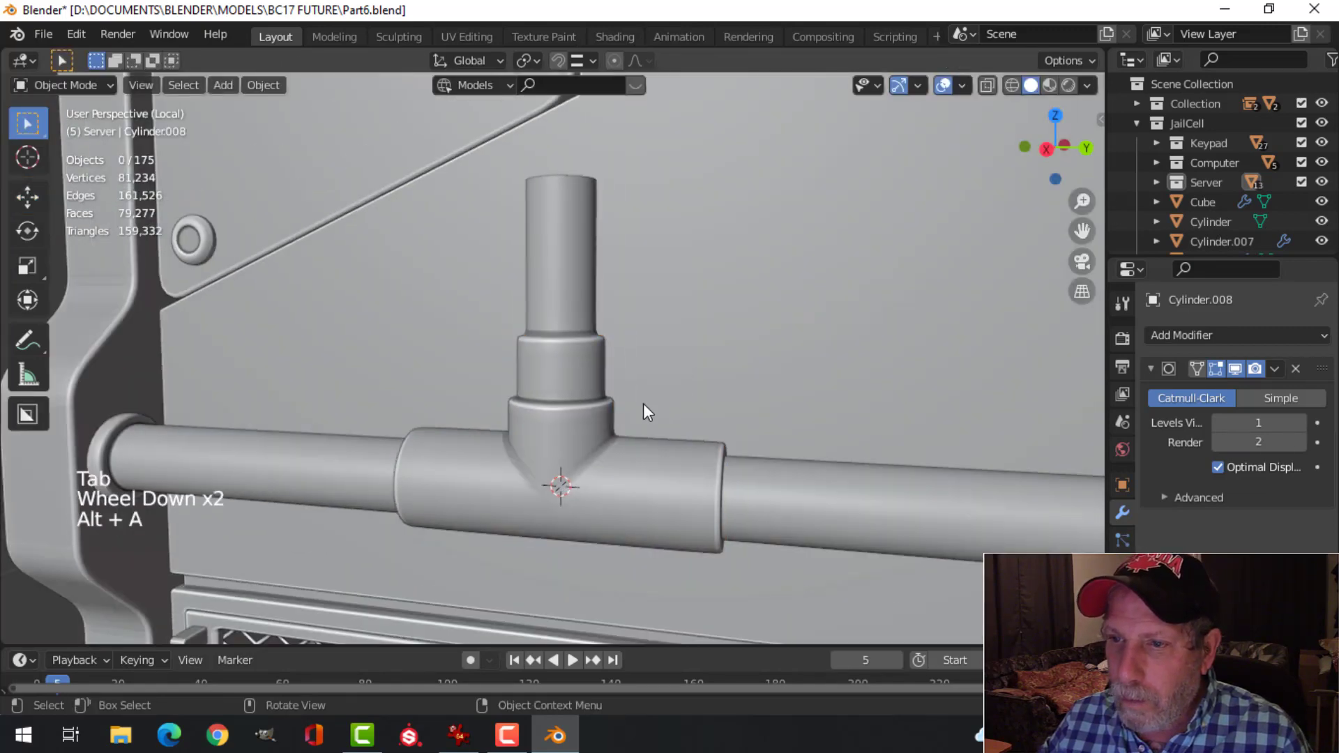
middle_click_drag(643, 403, 600, 396)
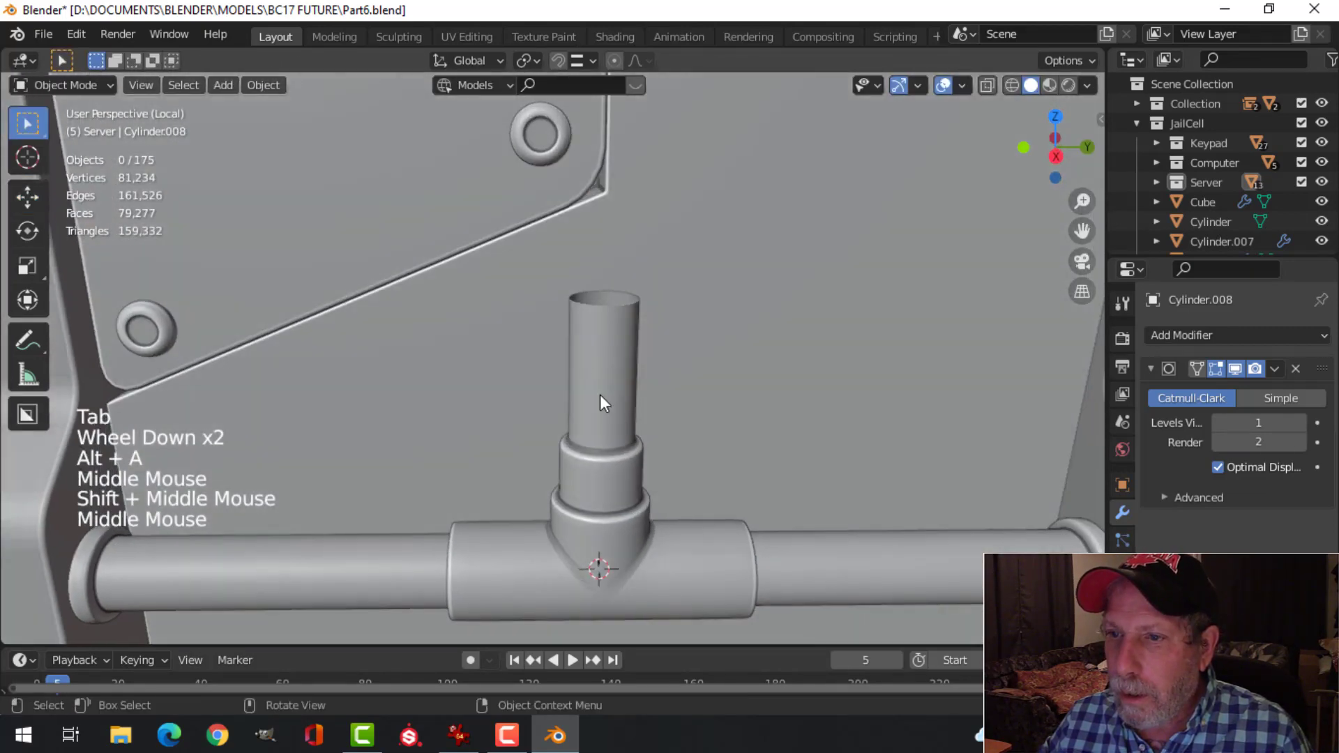
Step: Extrude the thin post's top edge loop outward, scaling it to about 1.39
left_click(624, 350)
key("Tab")
scroll(623, 350, "up", 3)
middle_click_drag(624, 350, 649, 377, "shift")
middle_click_drag(649, 377, 670, 398)
key("alt+a")
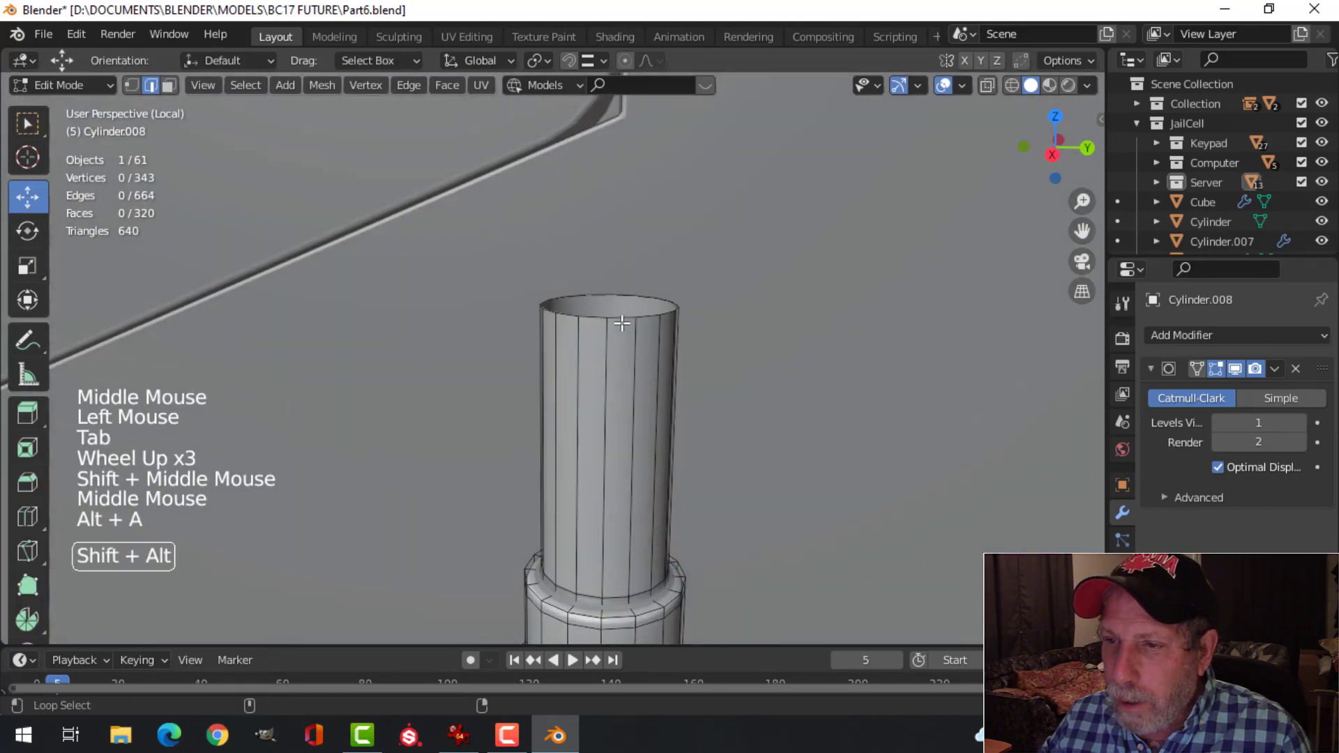
left_click(622, 321, "alt+shift")
middle_click_drag(726, 365, 713, 374, "shift")
middle_click_drag(712, 374, 702, 383)
key("e")
key("s")
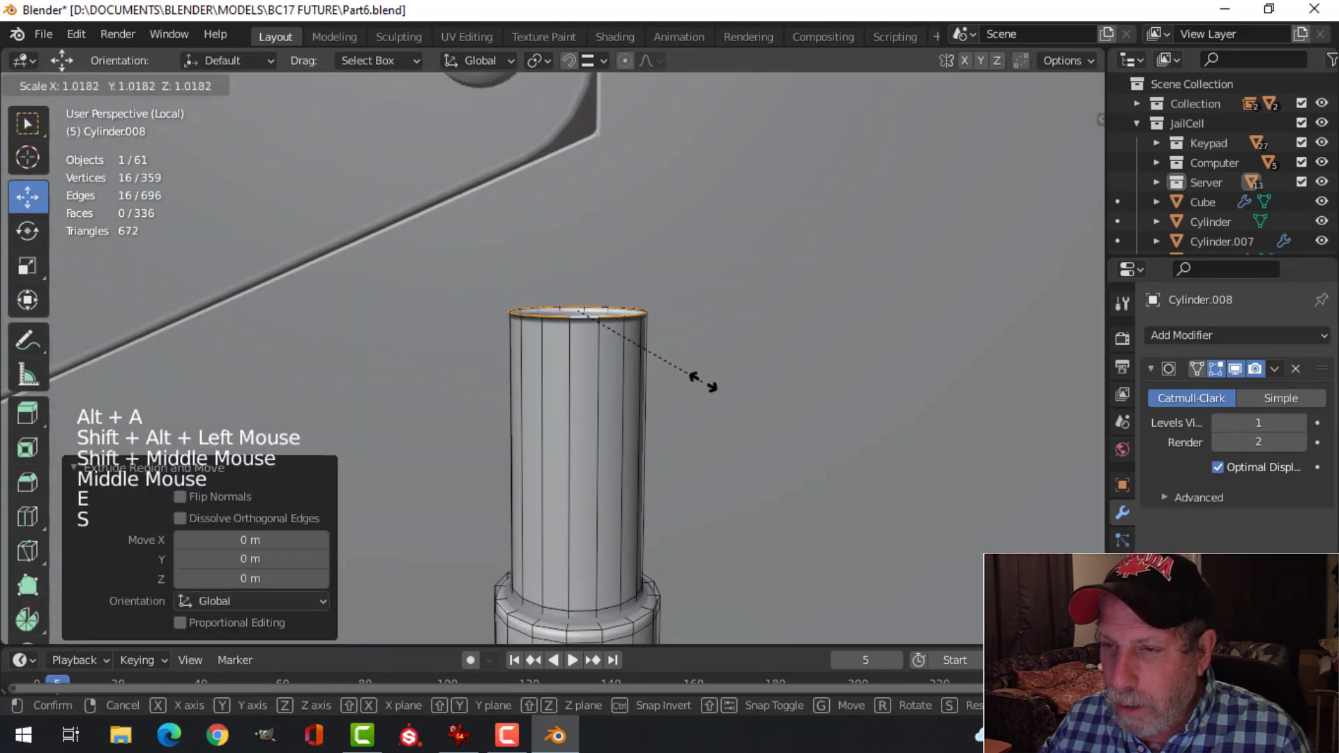
left_click(761, 381)
middle_click_drag(723, 366, 723, 418, "shift")
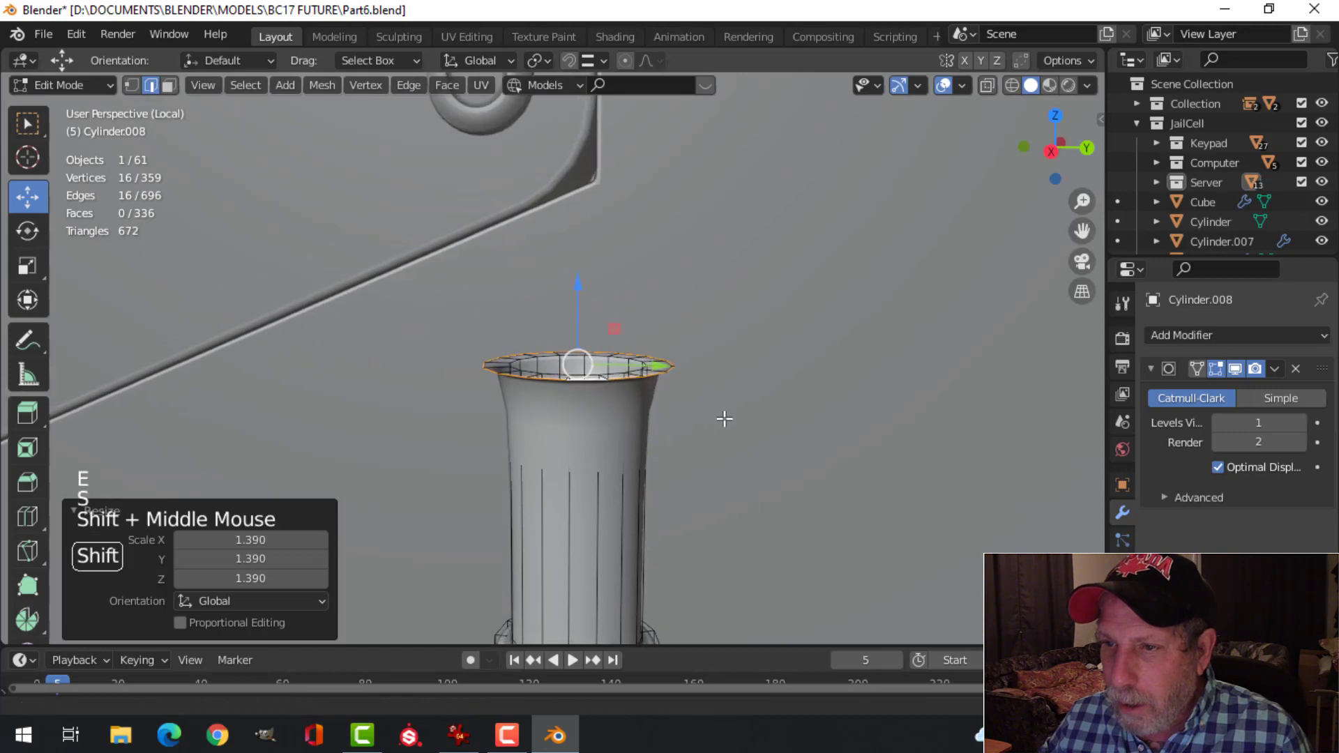
left_click(723, 418)
key("alt+a")
key("ctrl+z")
key("ctrl+z")
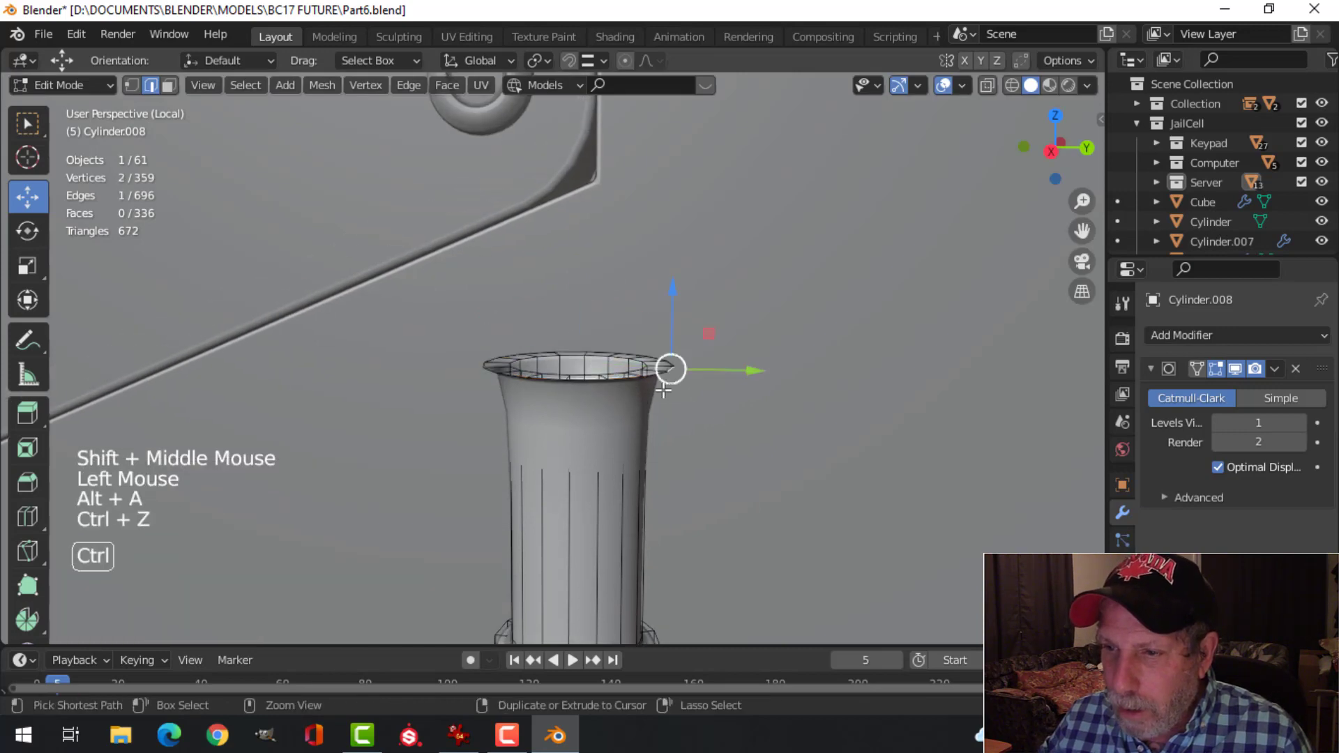
Step: Extrude the flared rim slightly up, and extrude it again outward at a scale of about 1.67 to form a wide flange
key("e")
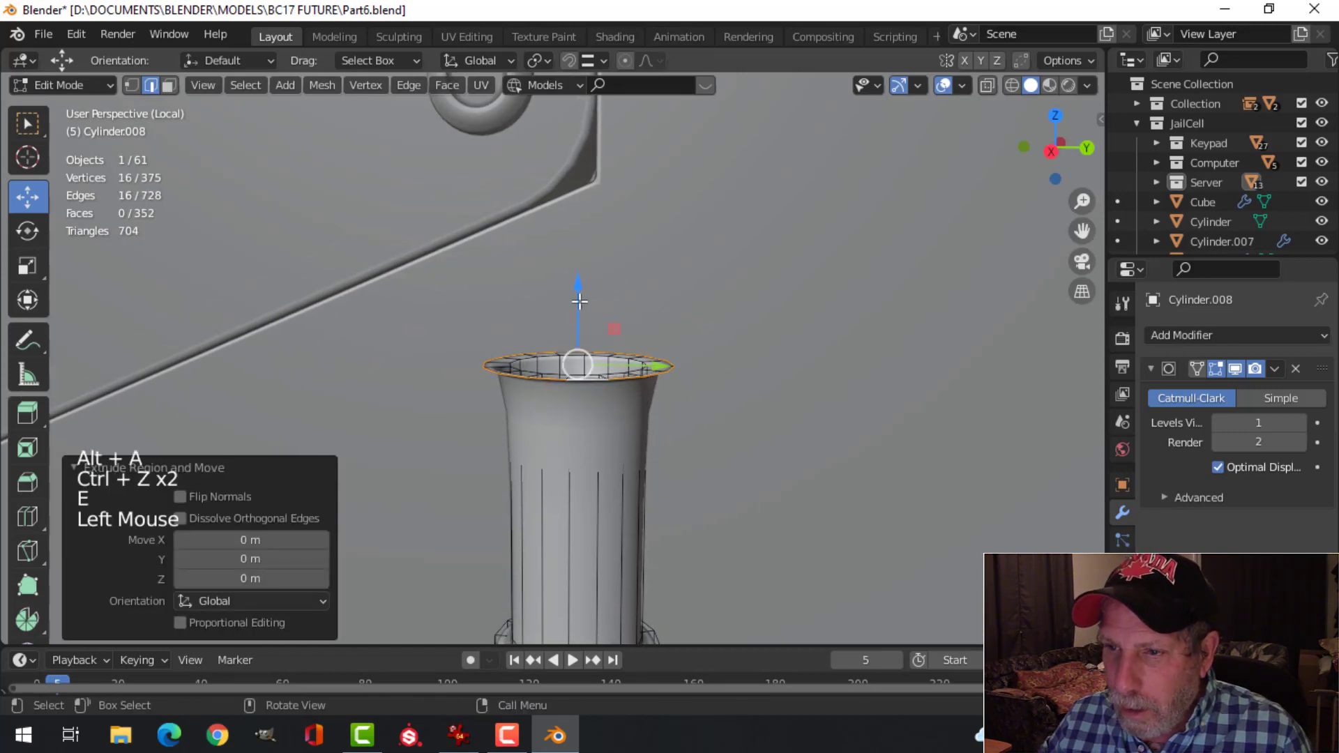
key("e")
key("s")
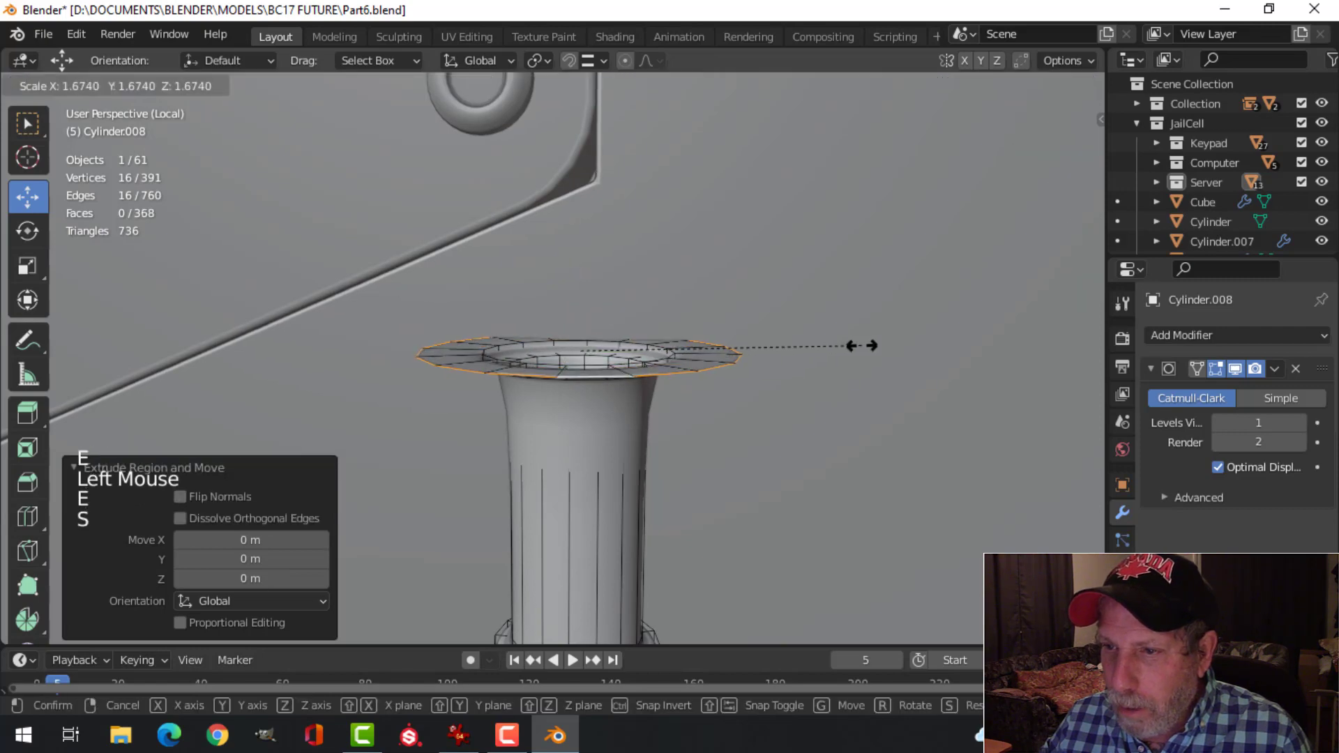
left_click(863, 346)
Step: Extrude the flange's outer edge loop about 0.0035 m up along Z to give it thickness
mouse_move(813, 385)
middle_mouse_down()
mouse_move(807, 334)
mouse_move(802, 370)
middle_mouse_up()
key("e")
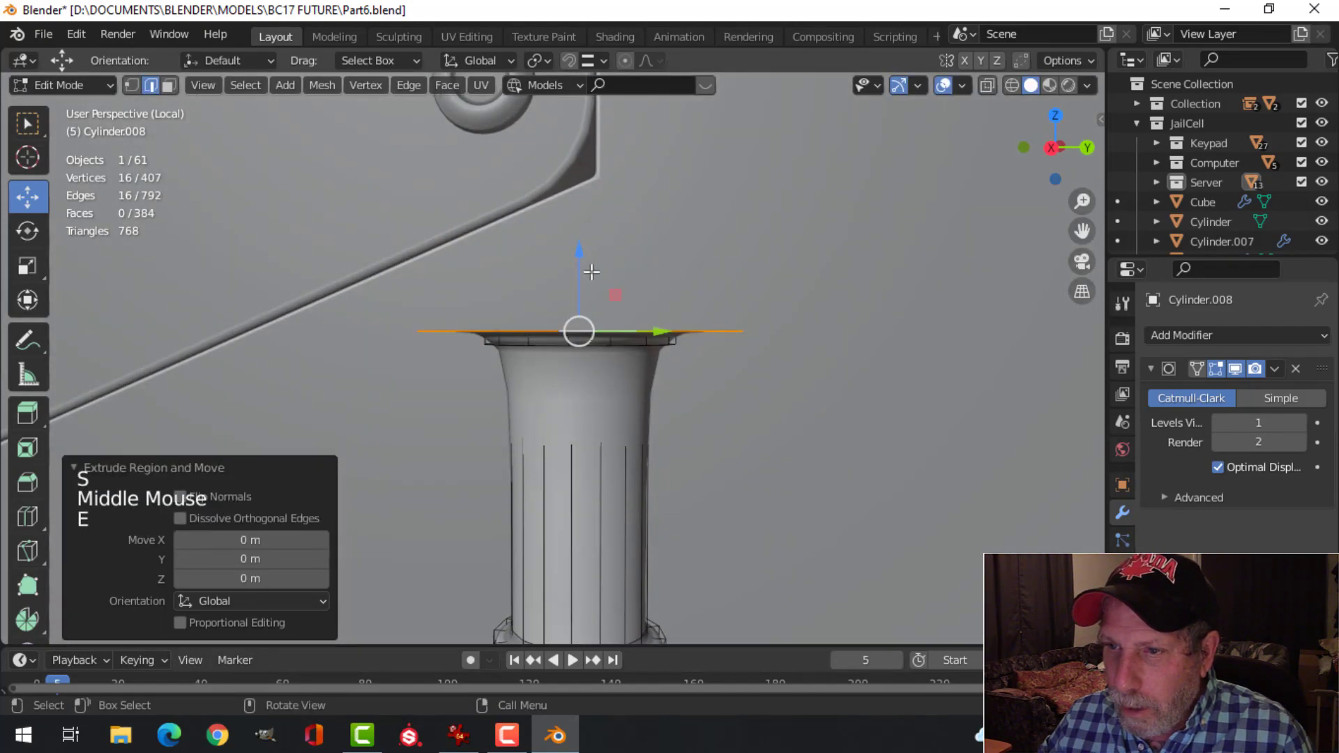
left_click_drag(580, 248, 583, 235)
scroll(583, 235, "up", 2)
middle_click_drag(583, 235, 652, 307)
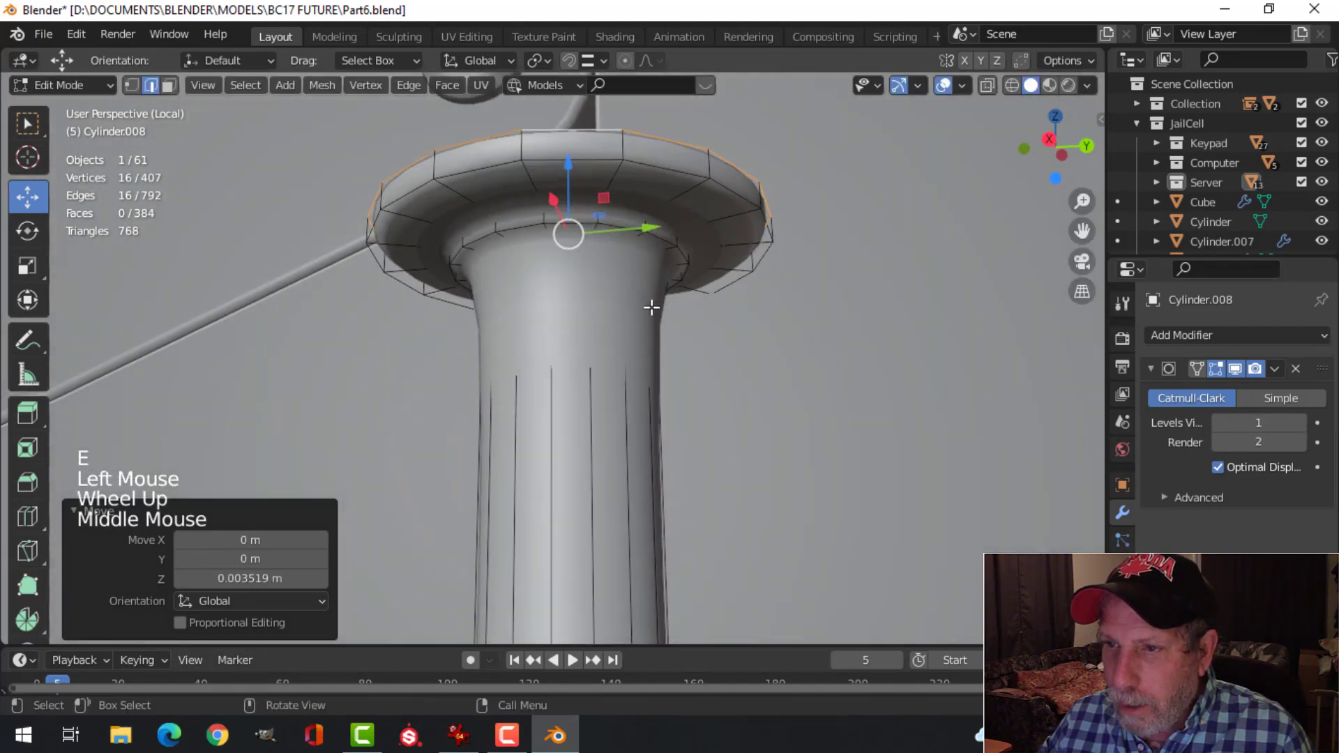
Step: Add an edge loop around the thin post, slid up just below the flange at a factor of about -0.944
key("ctrl+r")
left_click(639, 301)
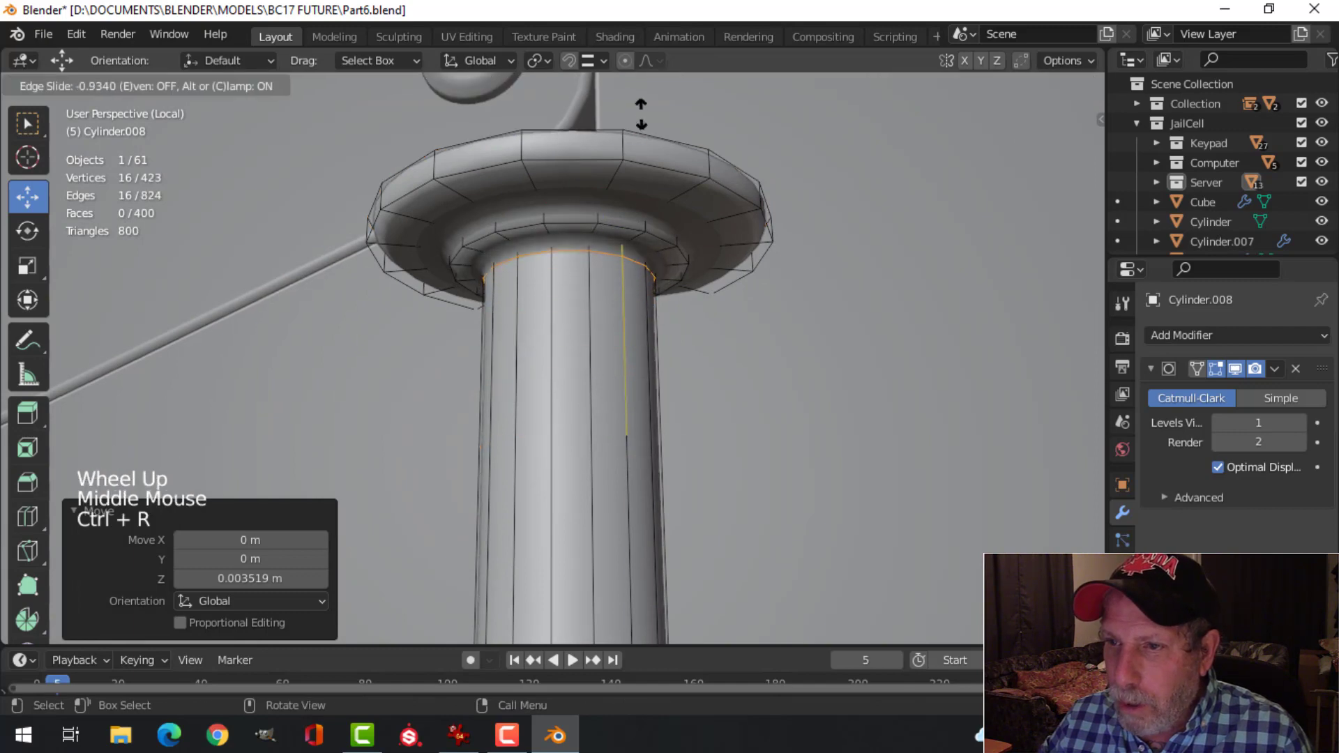
left_click(641, 112)
middle_click_drag(691, 173, 697, 231, "shift")
middle_click_drag(698, 230, 640, 206)
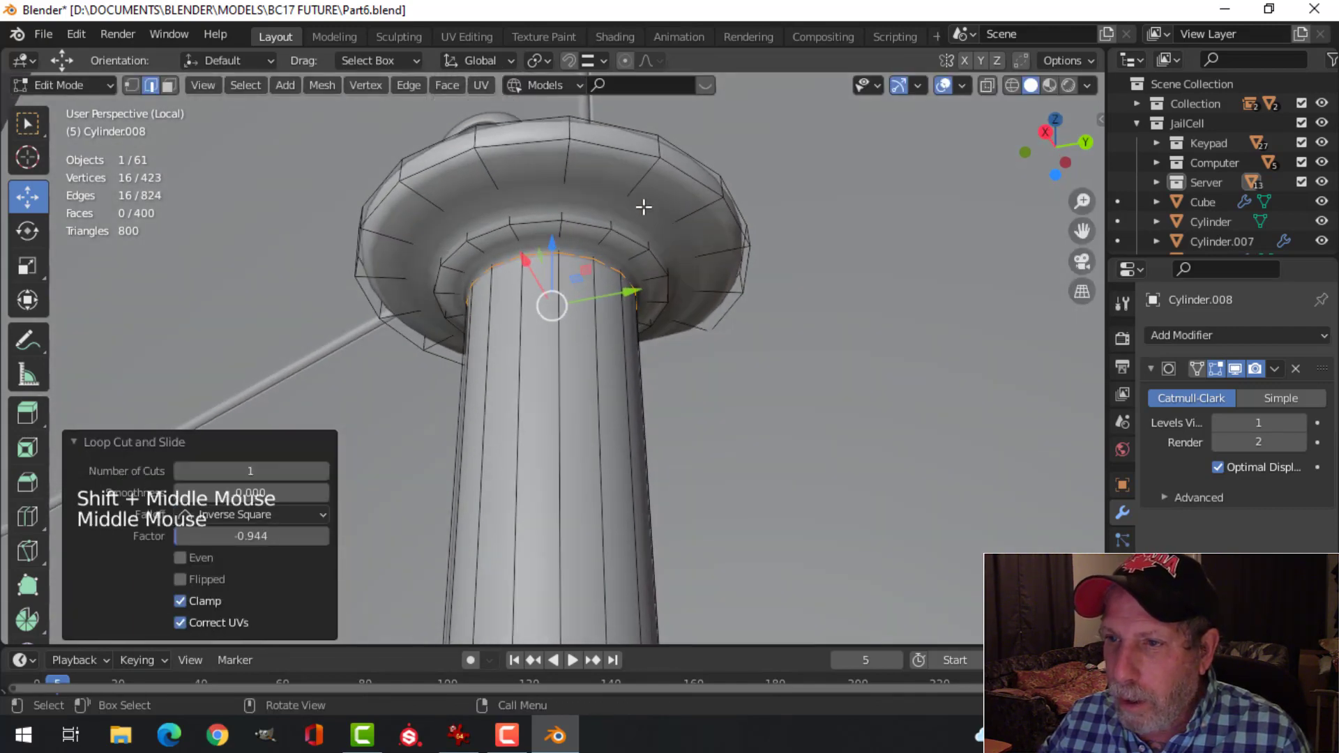
Step: Add two edge loops on the flange's underside, one slid next to the inner ring at factor 0.740 and one near the outer rim
key("ctrl+r")
left_click(641, 188)
left_click(640, 186)
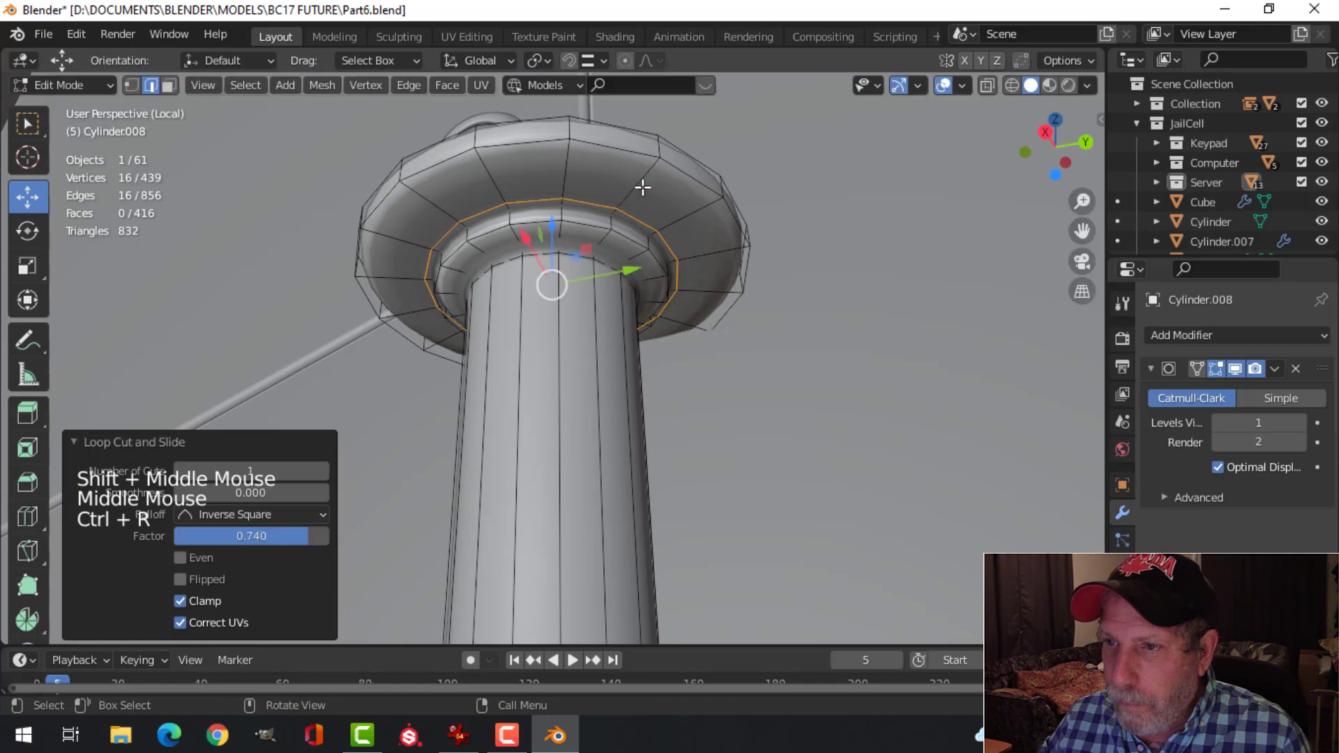
key("ctrl+r")
left_click(643, 149)
left_click(652, 151)
key("Tab")
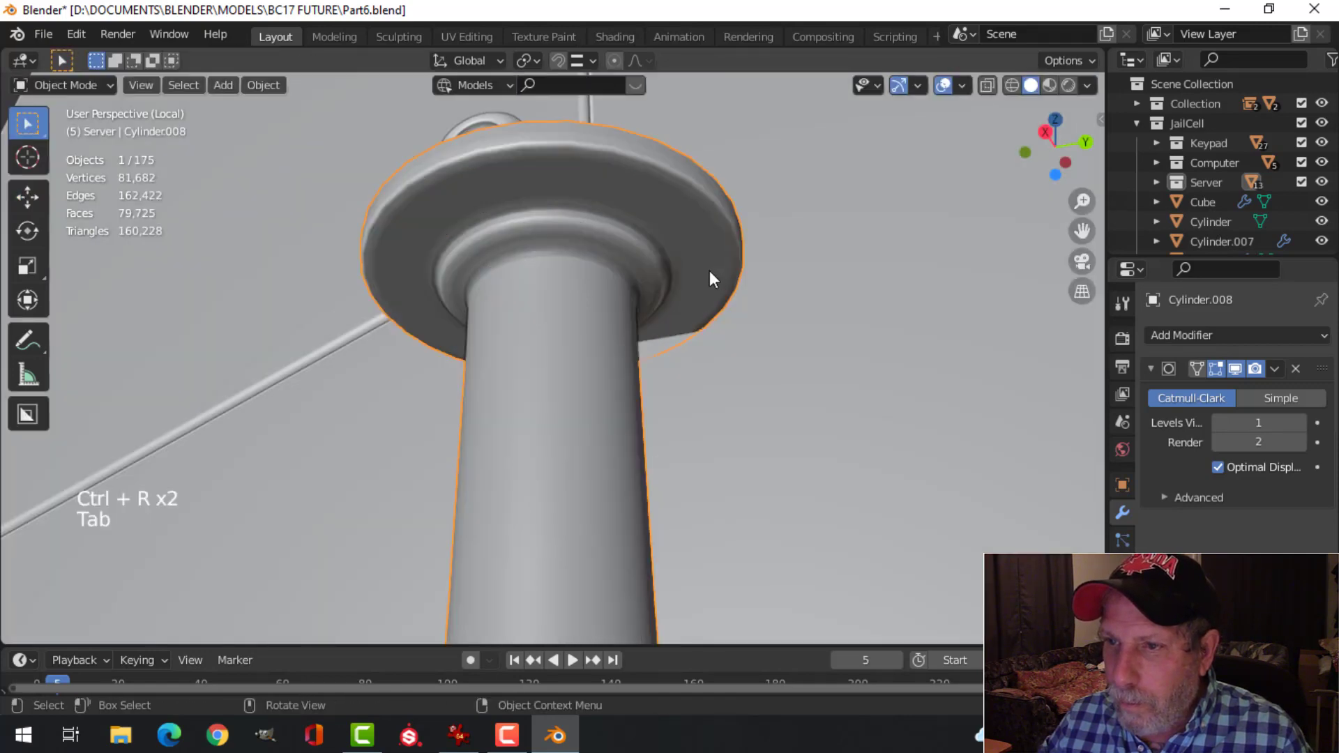
middle_click_drag(709, 270, 708, 241)
key("alt+a")
Step: Add six evenly spaced edge loops around the thin post and bevel them into bands with a width of about 0.0017 m
scroll(650, 273, "down", 3)
middle_click_drag(650, 273, 695, 374)
scroll(775, 463, "down", 3)
middle_click_drag(694, 374, 705, 509)
scroll(667, 323, "up", 3)
left_click(647, 466)
key("Tab")
key("alt+a")
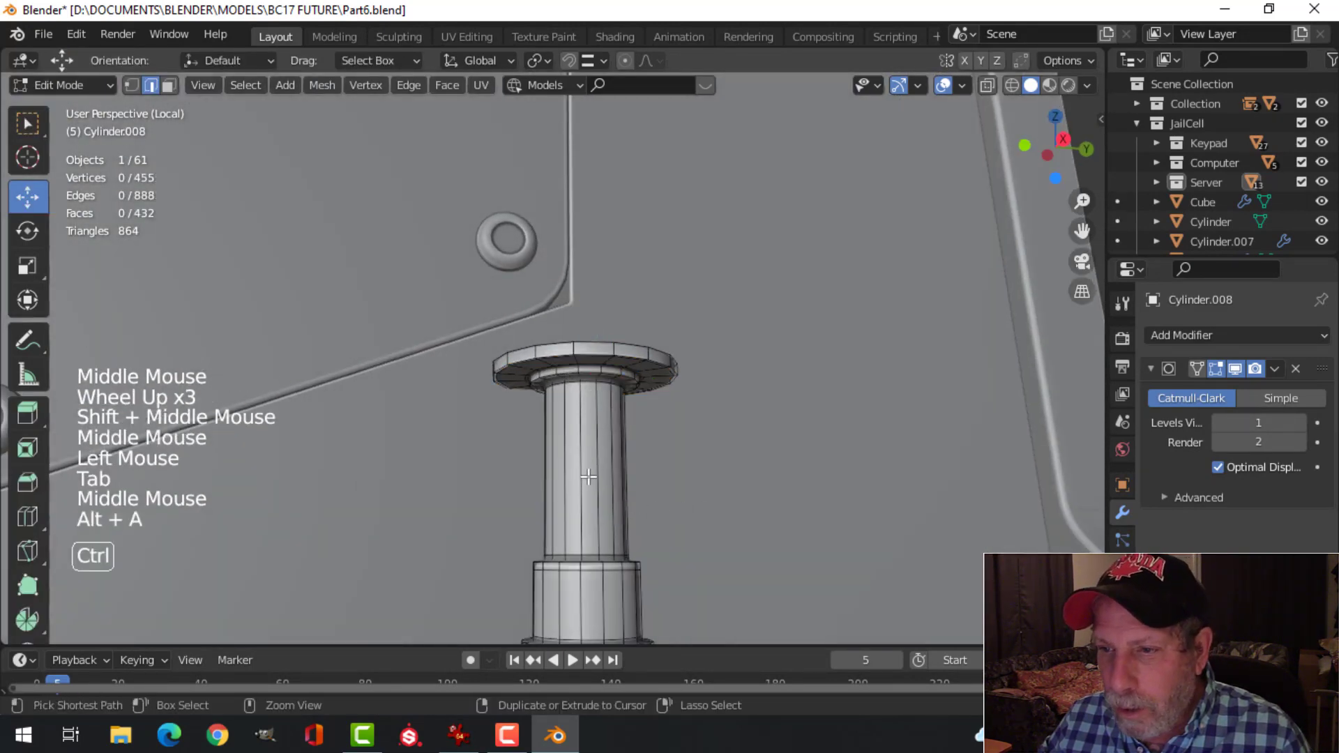
key("ctrl+r")
scroll(590, 477, "up", 1)
left_click(590, 477)
right_click(590, 477)
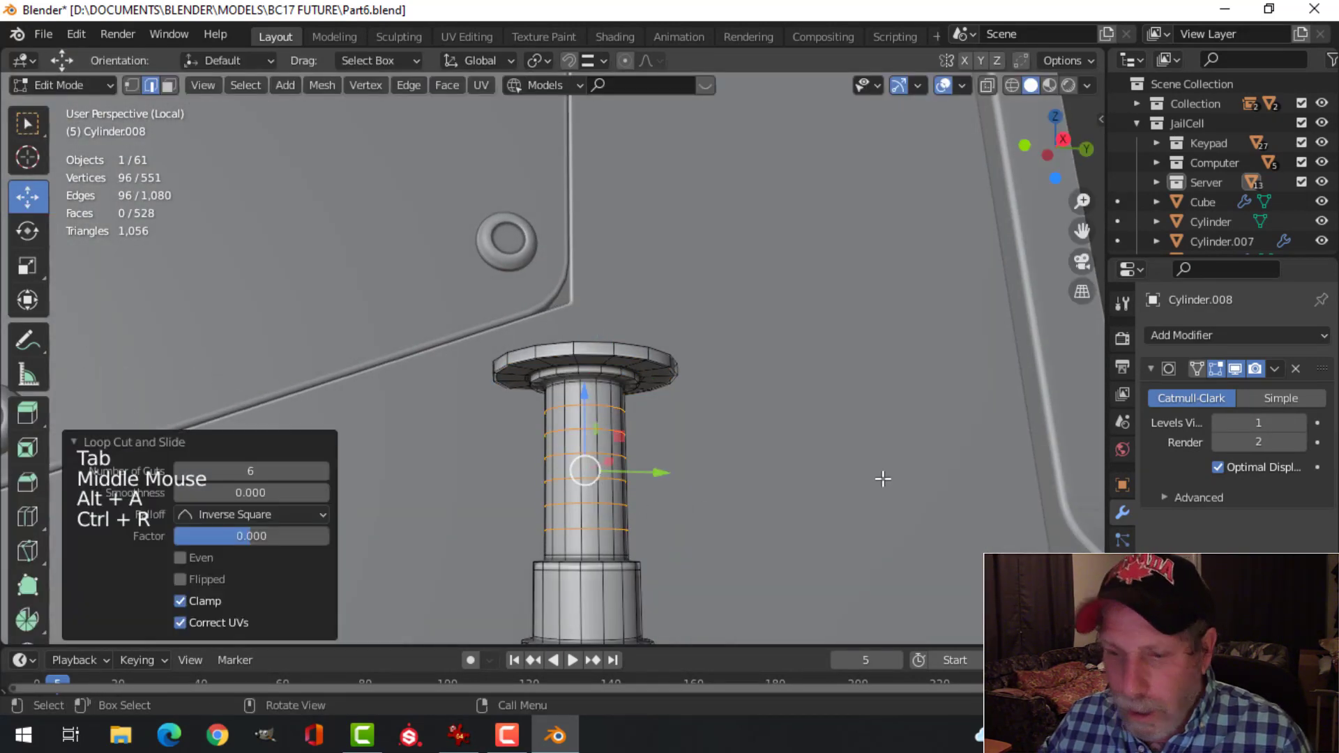
key("ctrl+b")
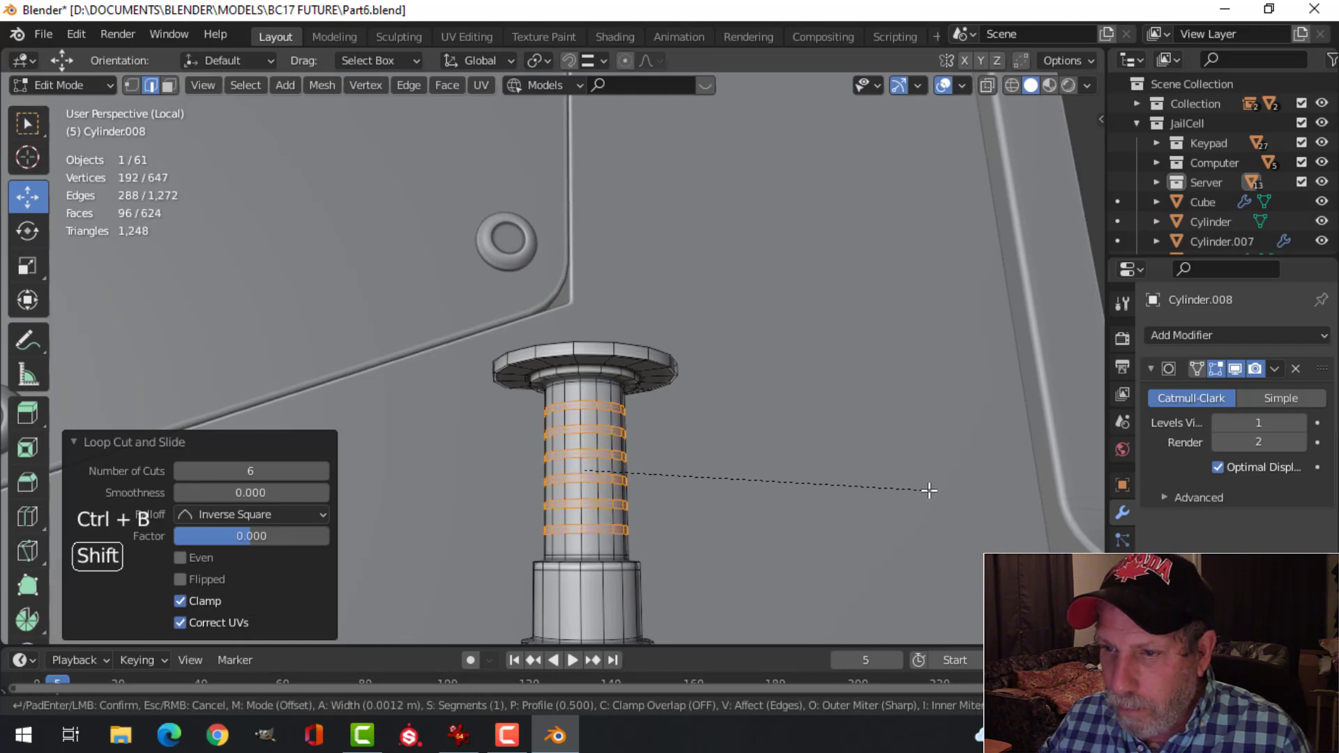
left_click(887, 488)
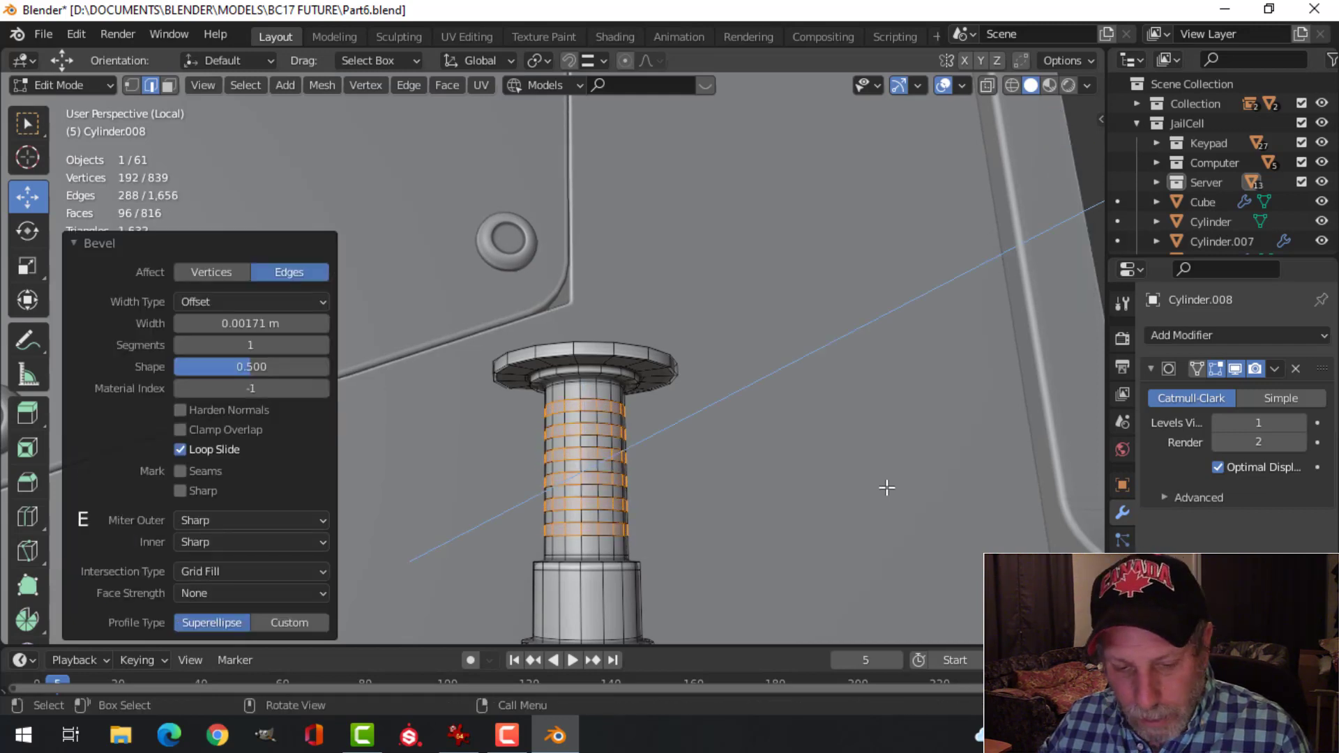
Step: Extrude the six bands in place and fatten them outward by about 0.0016 to form ribs, and save the file
key("e")
right_click(887, 488)
key("alt+s")
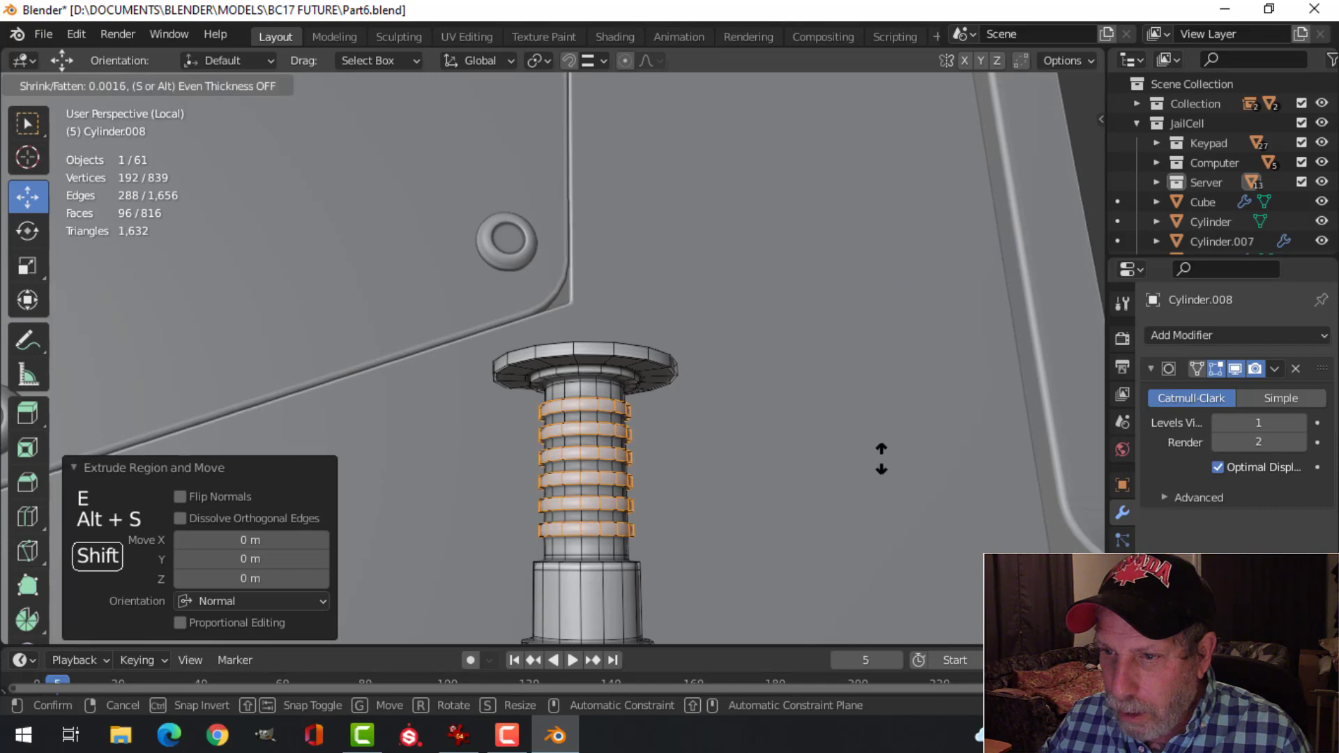
left_click(882, 458)
key("alt+a")
key("Tab")
key("alt+a")
scroll(700, 457, "down", 3)
middle_click_drag(700, 458, 745, 471)
key("ctrl+s")
Step: Set the pivot point to the 3D Cursor and rotate the monitor mount 37° about the global Y axis
scroll(671, 440, "down", 2)
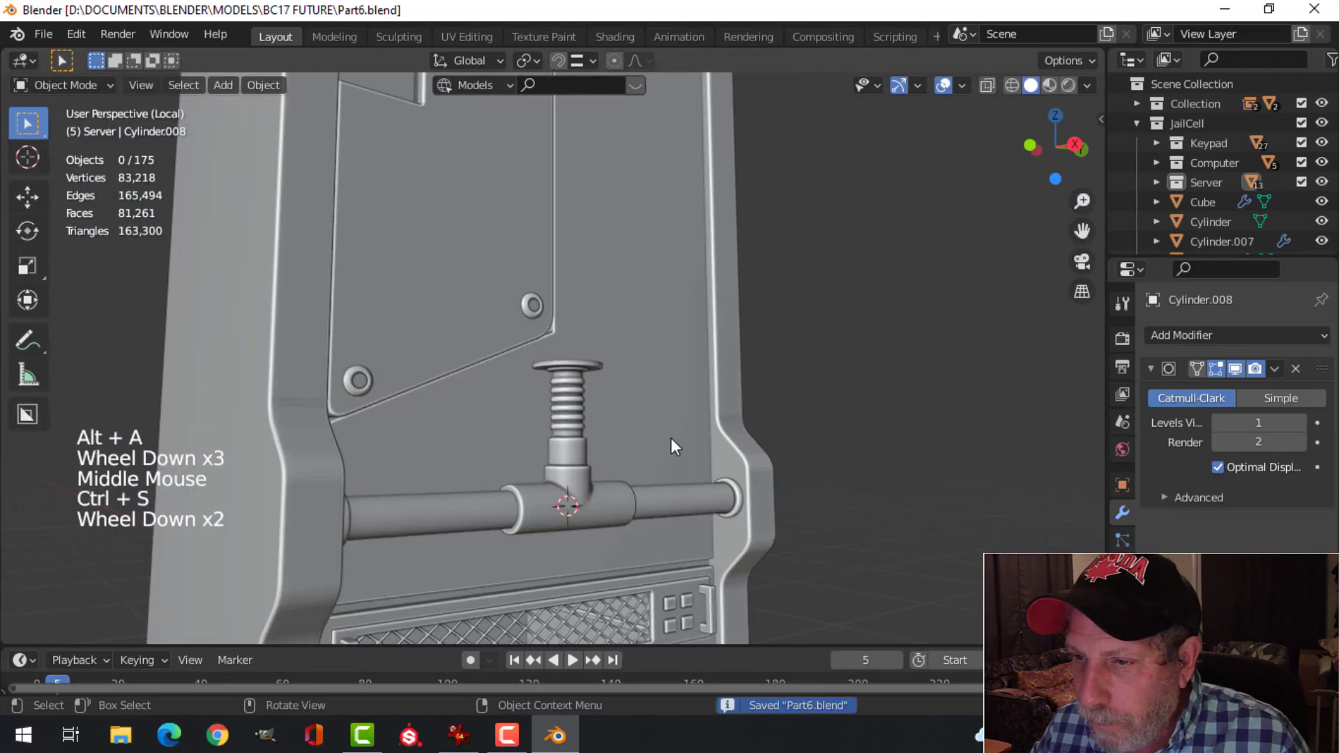
middle_click_drag(671, 440, 601, 484)
left_click(599, 483)
middle_click_drag(764, 469, 802, 467)
scroll(824, 492, "up", 2)
middle_click_drag(802, 467, 684, 434)
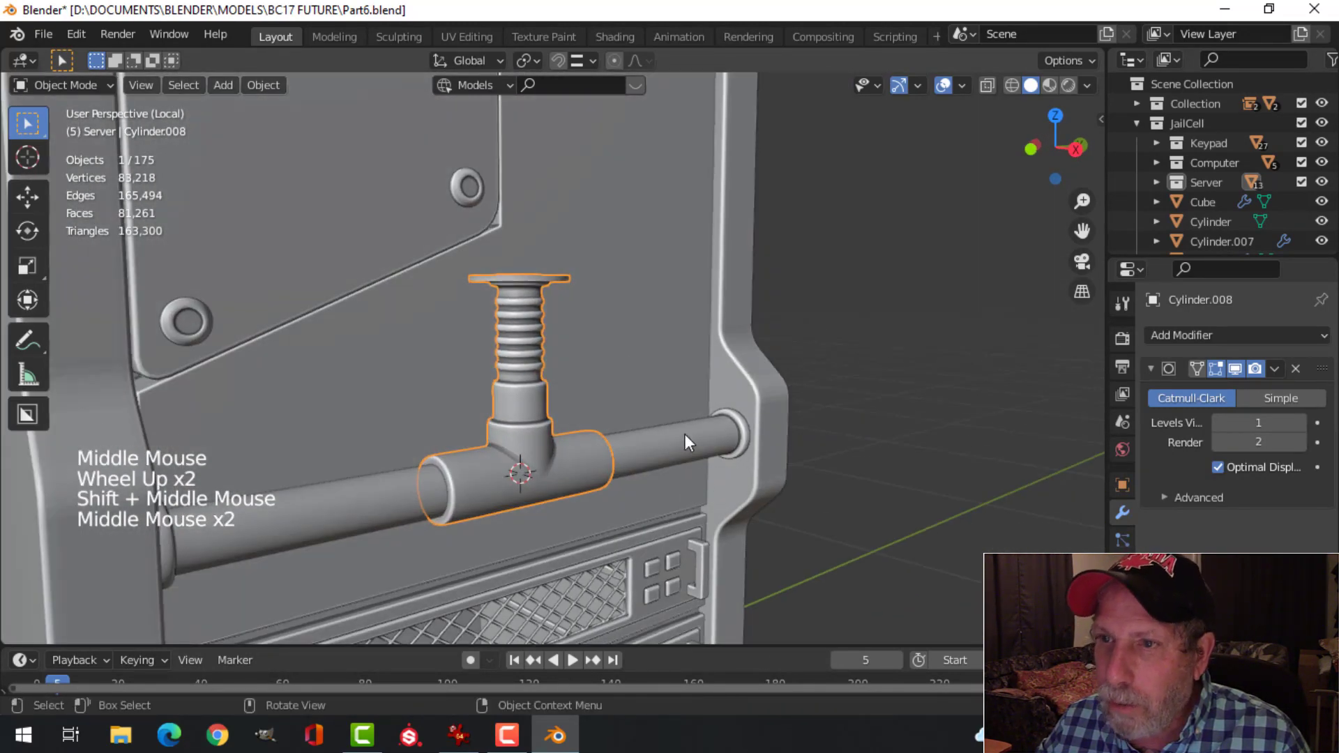
left_click(525, 62)
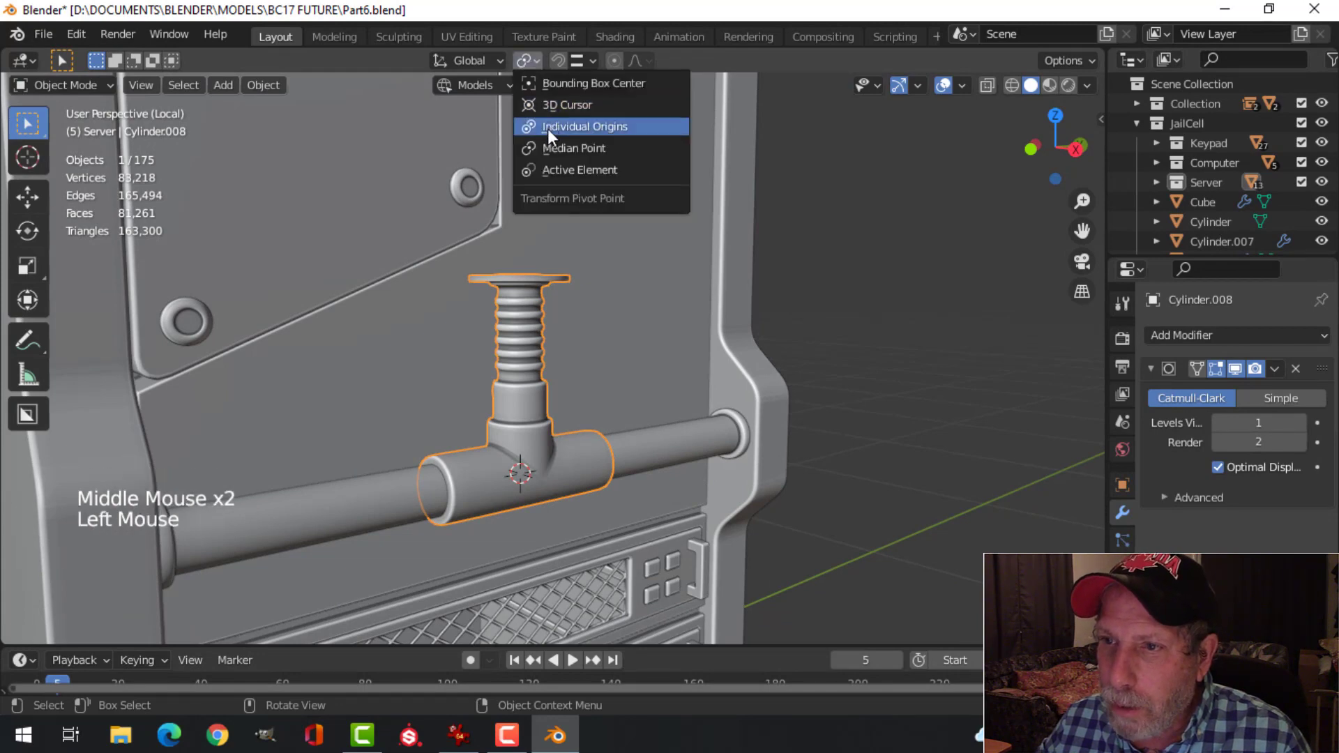
left_click(568, 106)
scroll(571, 298, "down", 2)
middle_click_drag(571, 297, 739, 320)
scroll(642, 338, "up", 3)
key("r")
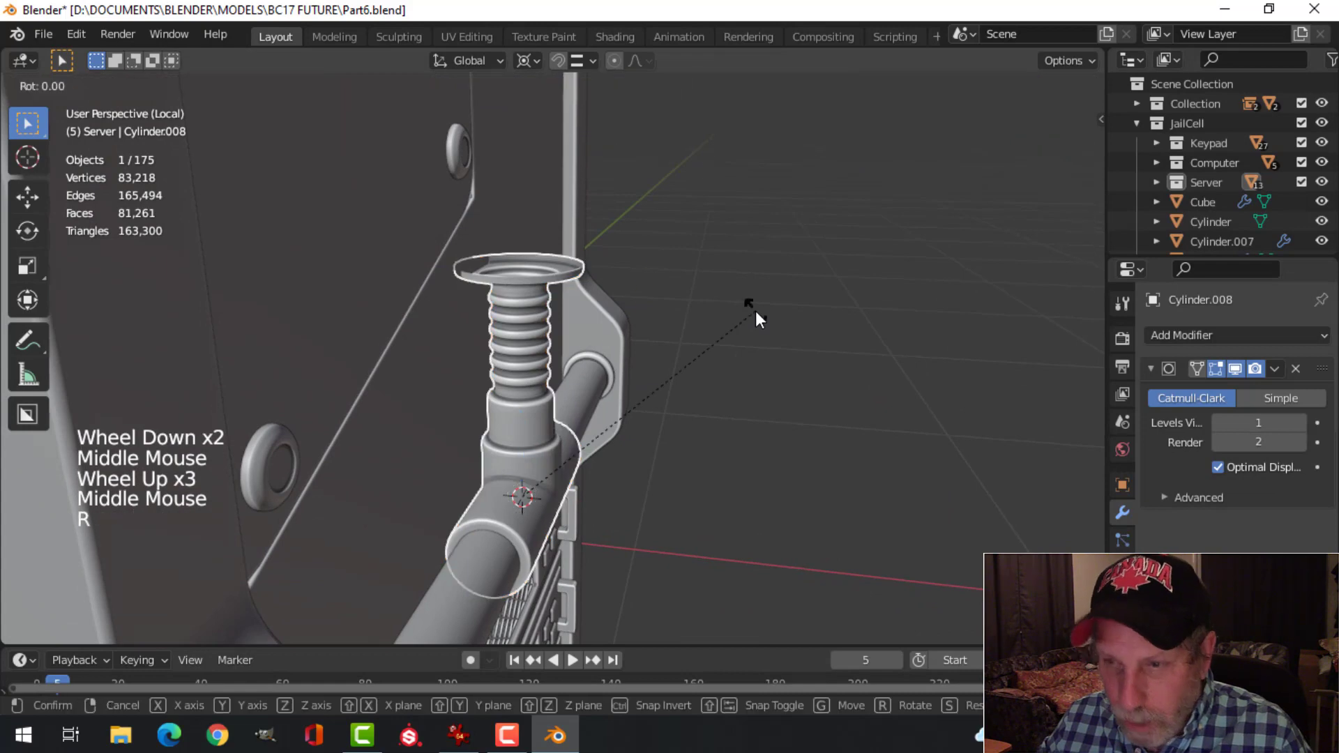
key("y")
left_click(688, 487)
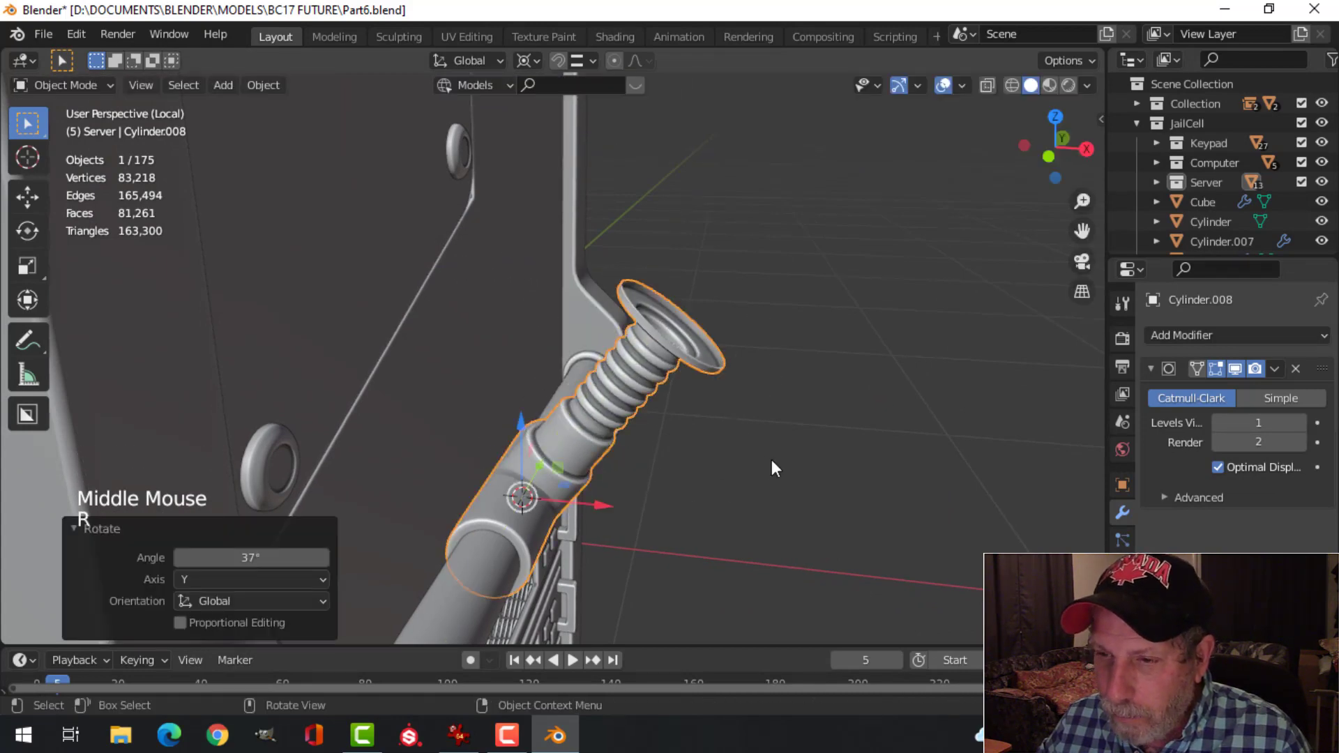
middle_click_drag(772, 467, 685, 396)
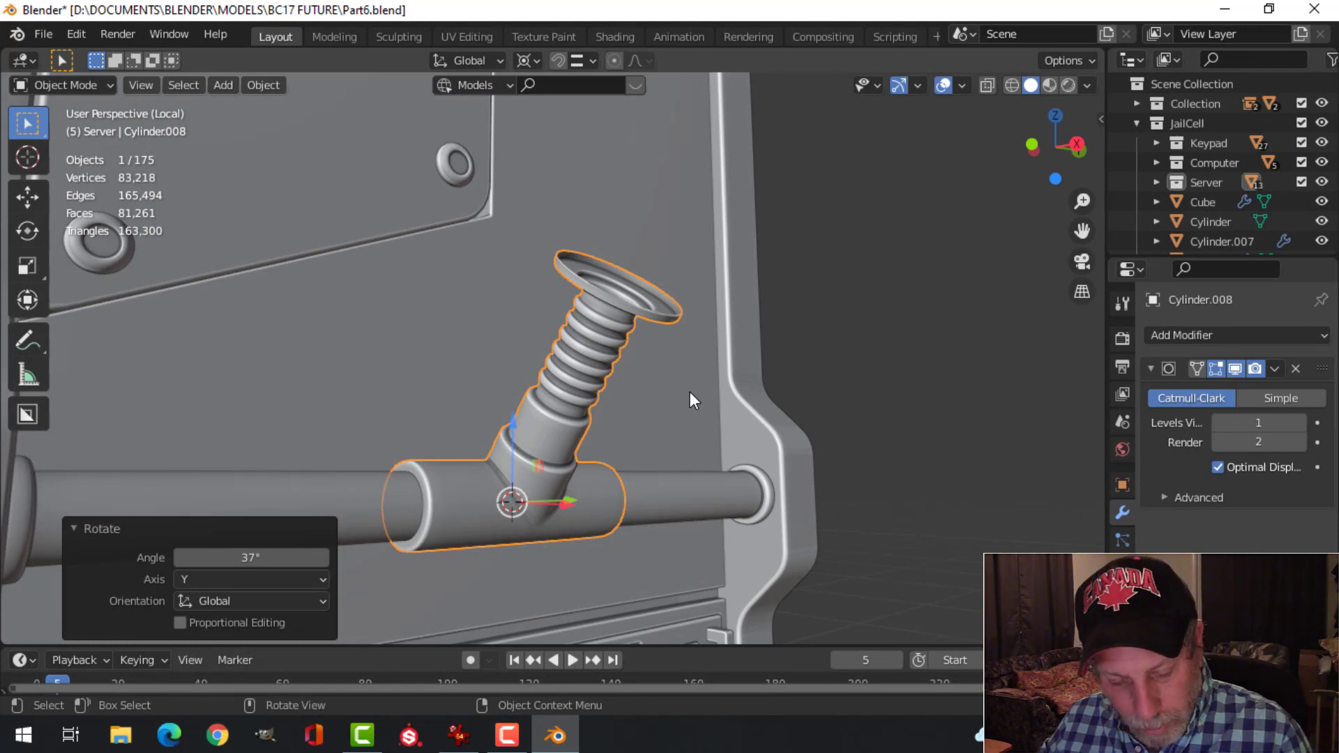
Step: Unhide the monitor panel and rotate the mount another 20.6° about the global Y axis toward the panel
key("alt+h")
key("alt+a")
mouse_move(689, 393)
middle_mouse_down()
mouse_move(671, 371)
mouse_move(718, 380)
mouse_move(643, 374)
mouse_move(676, 397)
middle_mouse_up()
left_click(642, 375)
scroll(675, 405, "down", 3)
middle_click_drag(676, 398, 676, 410)
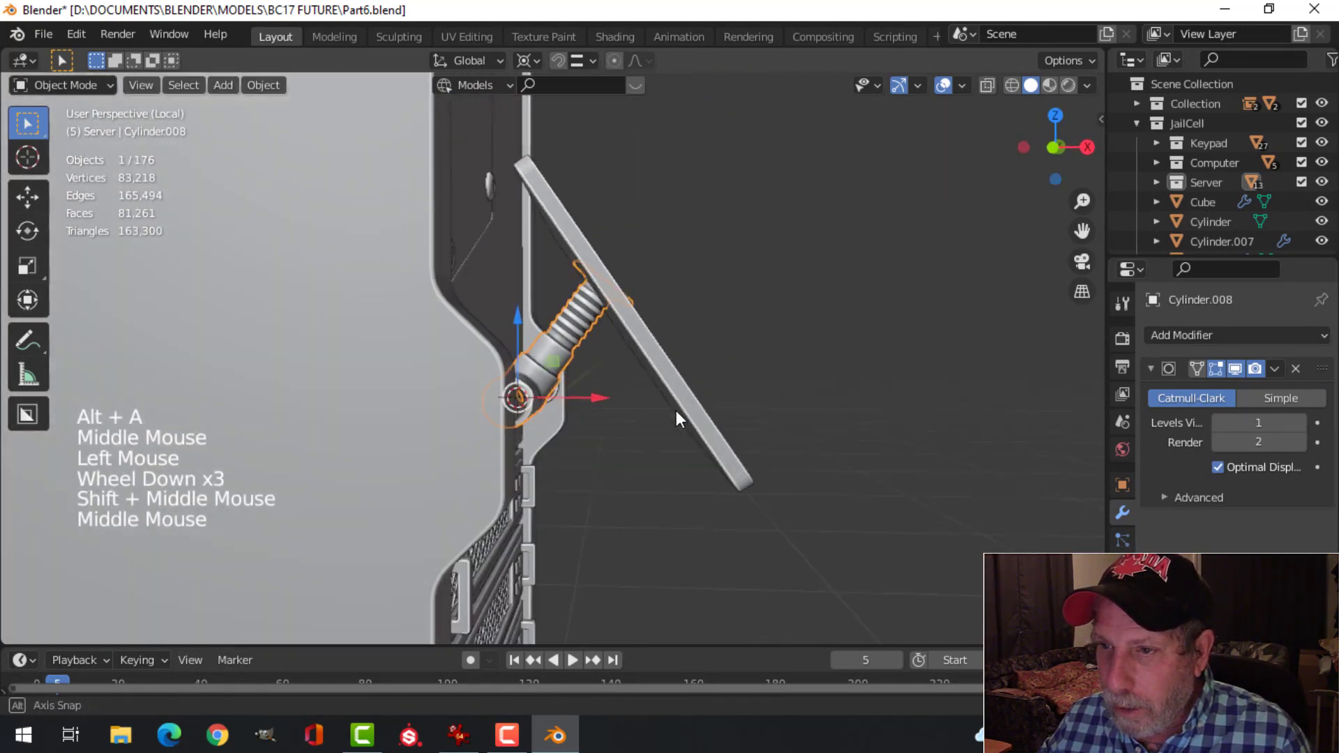
key("r")
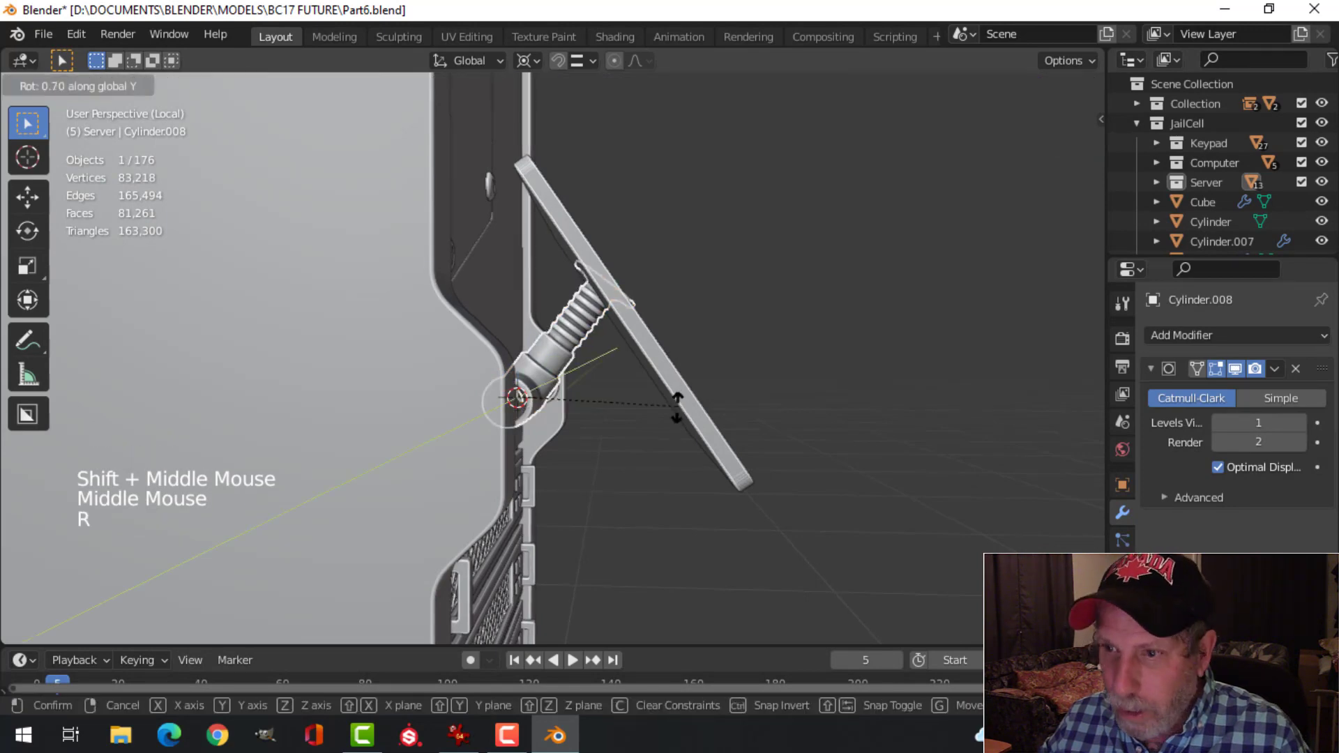
key("y")
left_click(659, 456)
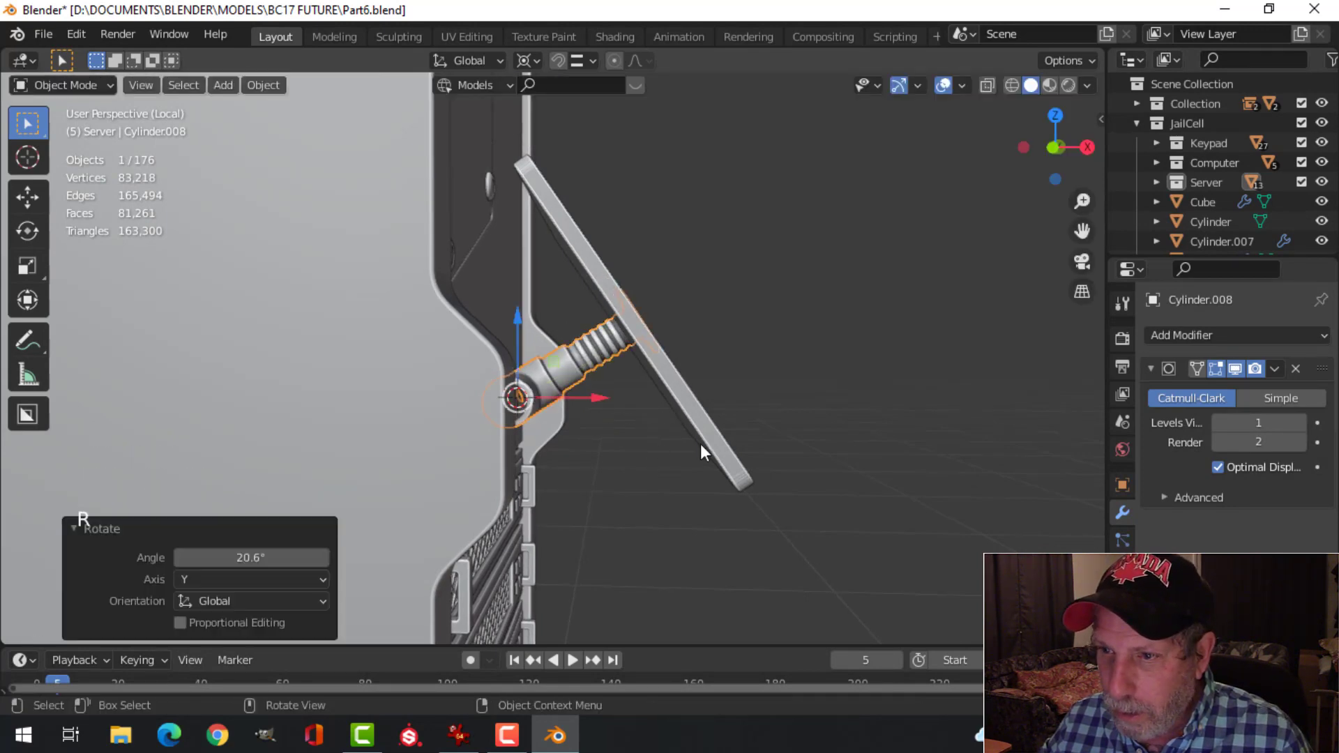
middle_click_drag(701, 446, 767, 437)
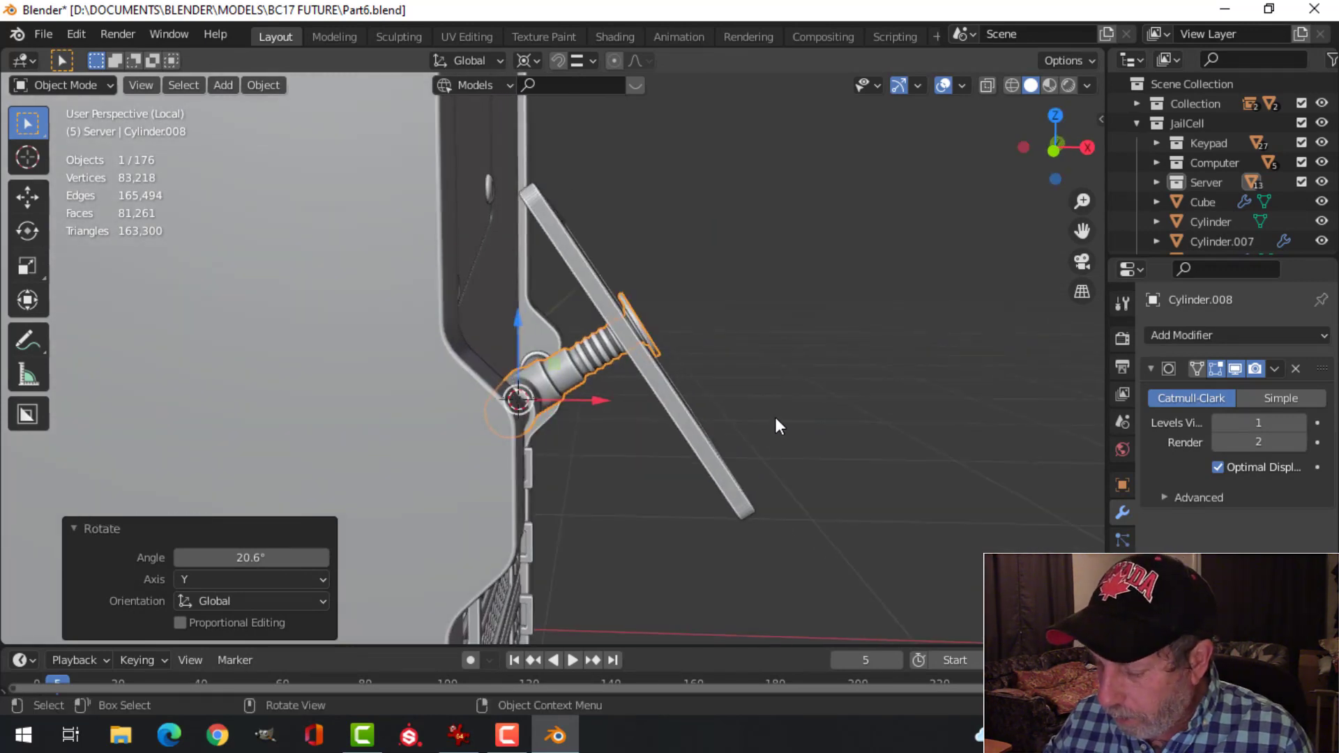
Step: Fine-tune the mount's tilt in front view by about -1.7° around Y, bringing the flange parallel to the monitor panel
key("KP_1")
scroll(777, 420, "up", 3)
middle_click_drag(847, 392, 810, 404, "shift")
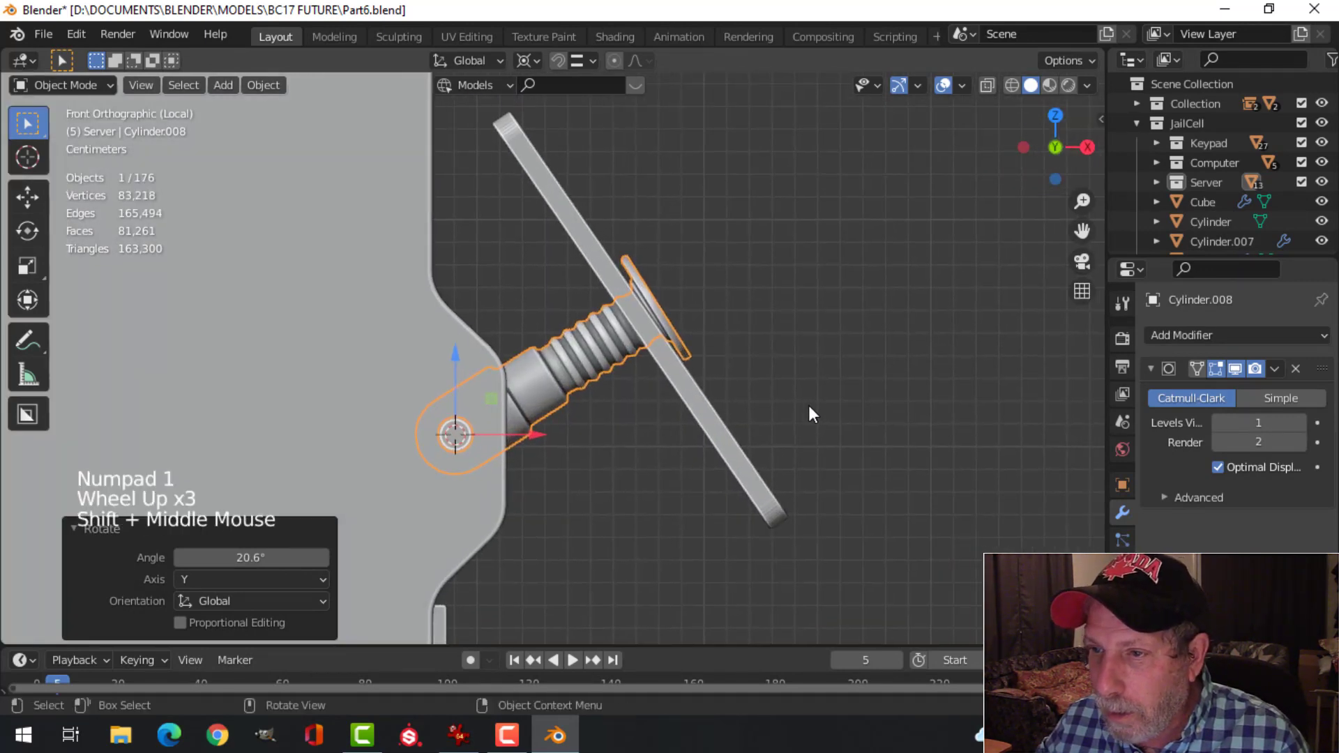
scroll(809, 404, "up", 1)
key("r")
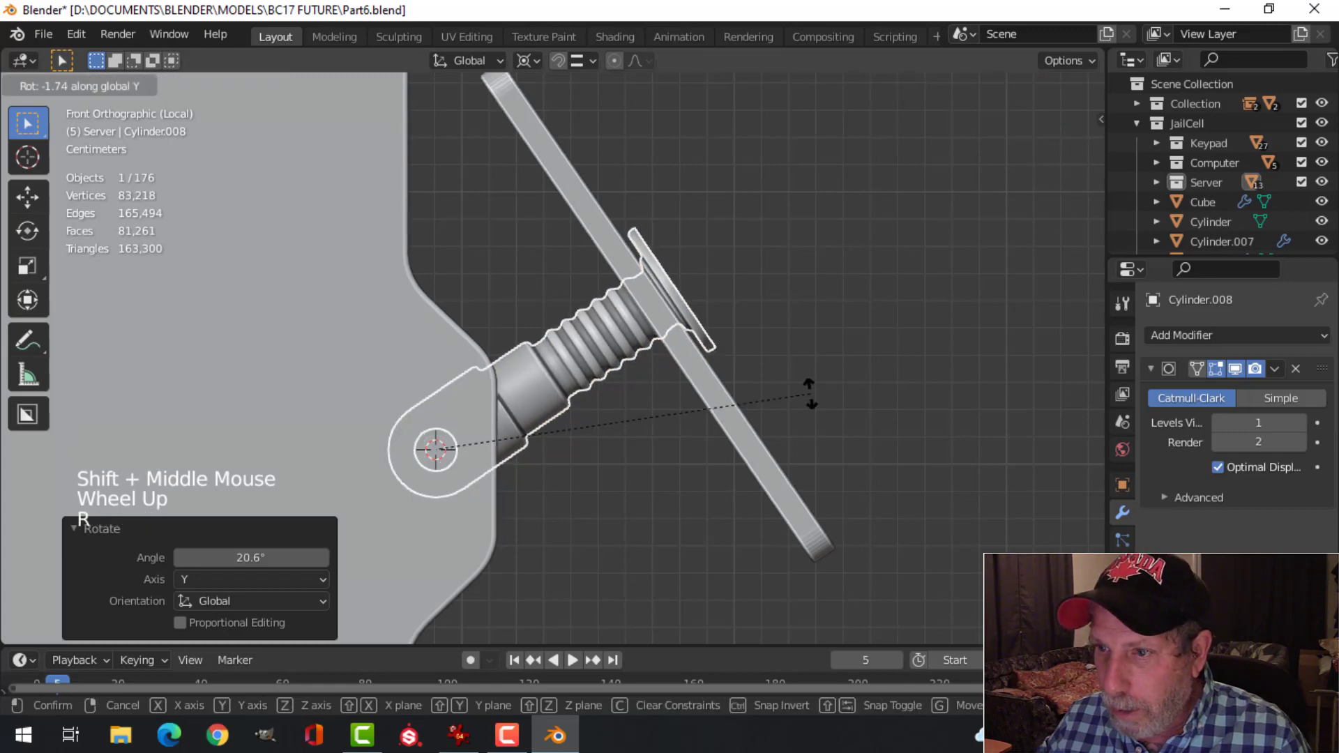
left_click(811, 393)
Step: Move the whole monitor mesh outward along its own normal onto the flange, using Median Point pivot and Normal orientation
left_click(751, 416)
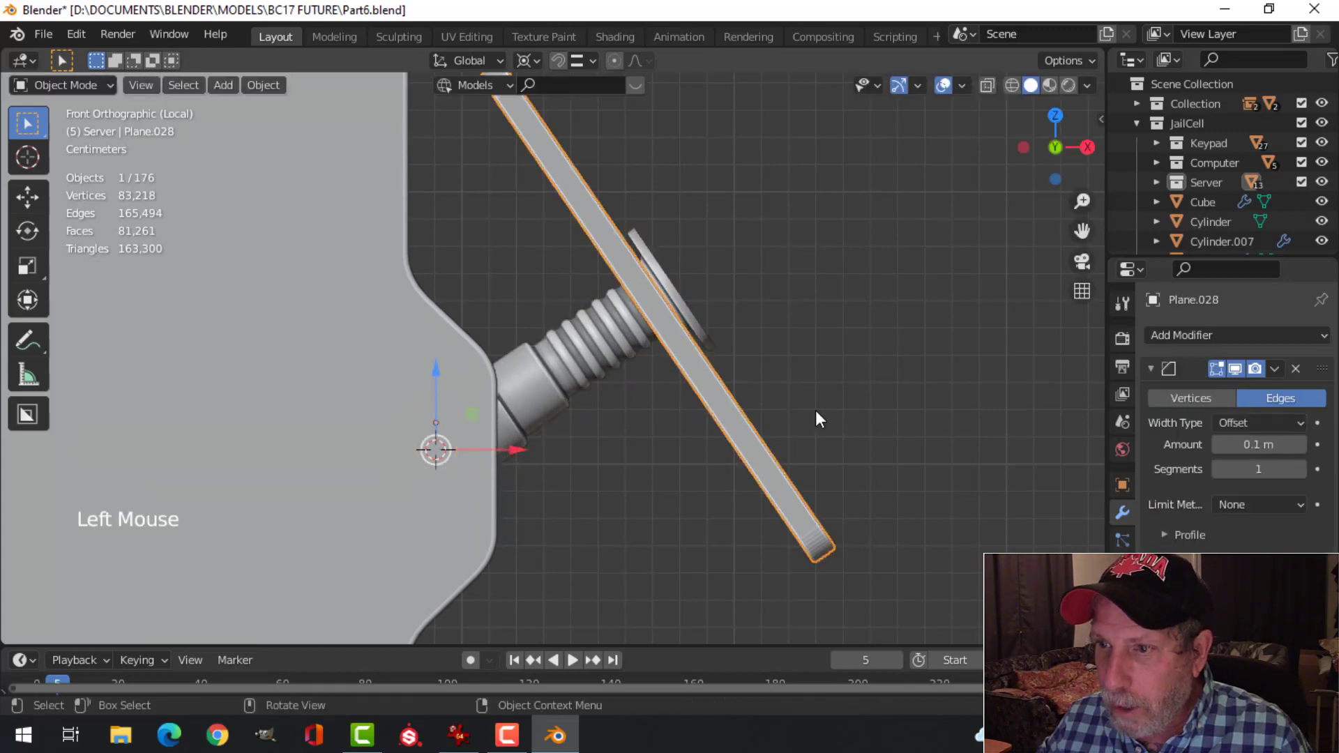
key("Tab")
key("a")
scroll(815, 411, "down", 1)
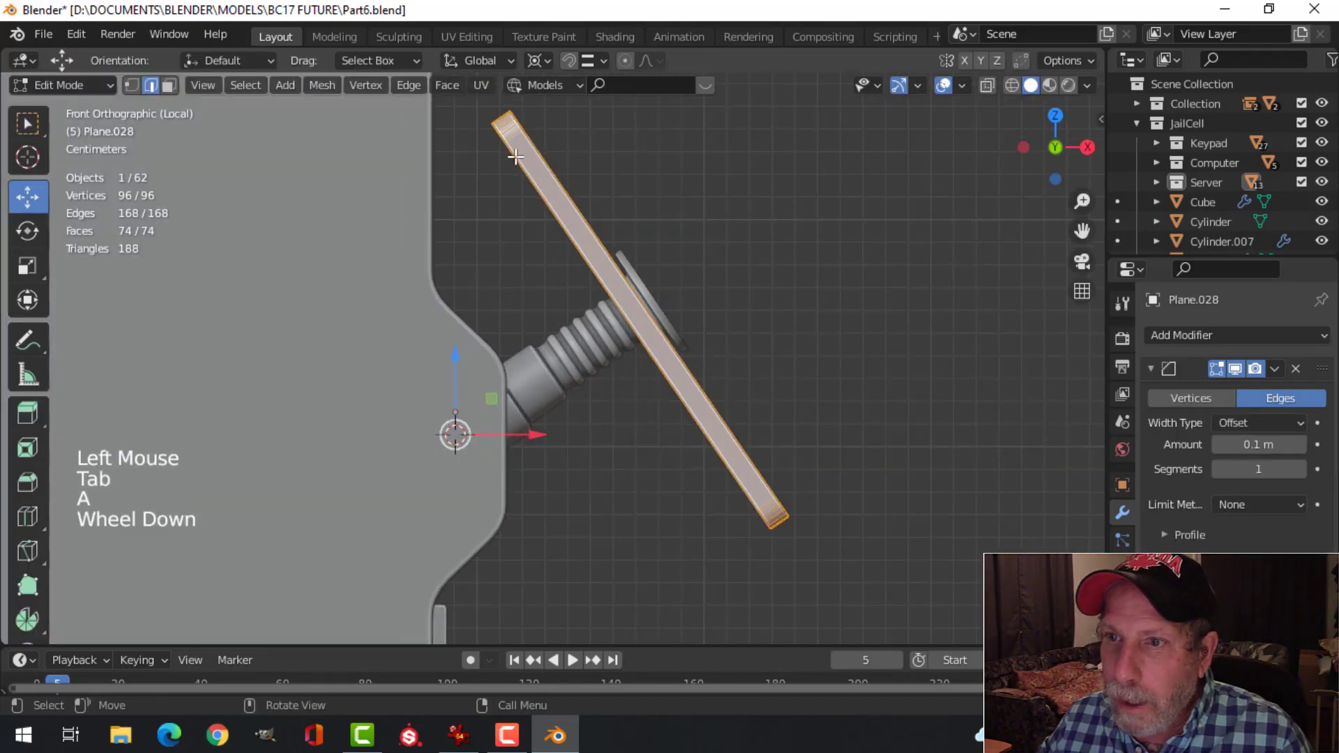
left_click(541, 62)
left_click(571, 148)
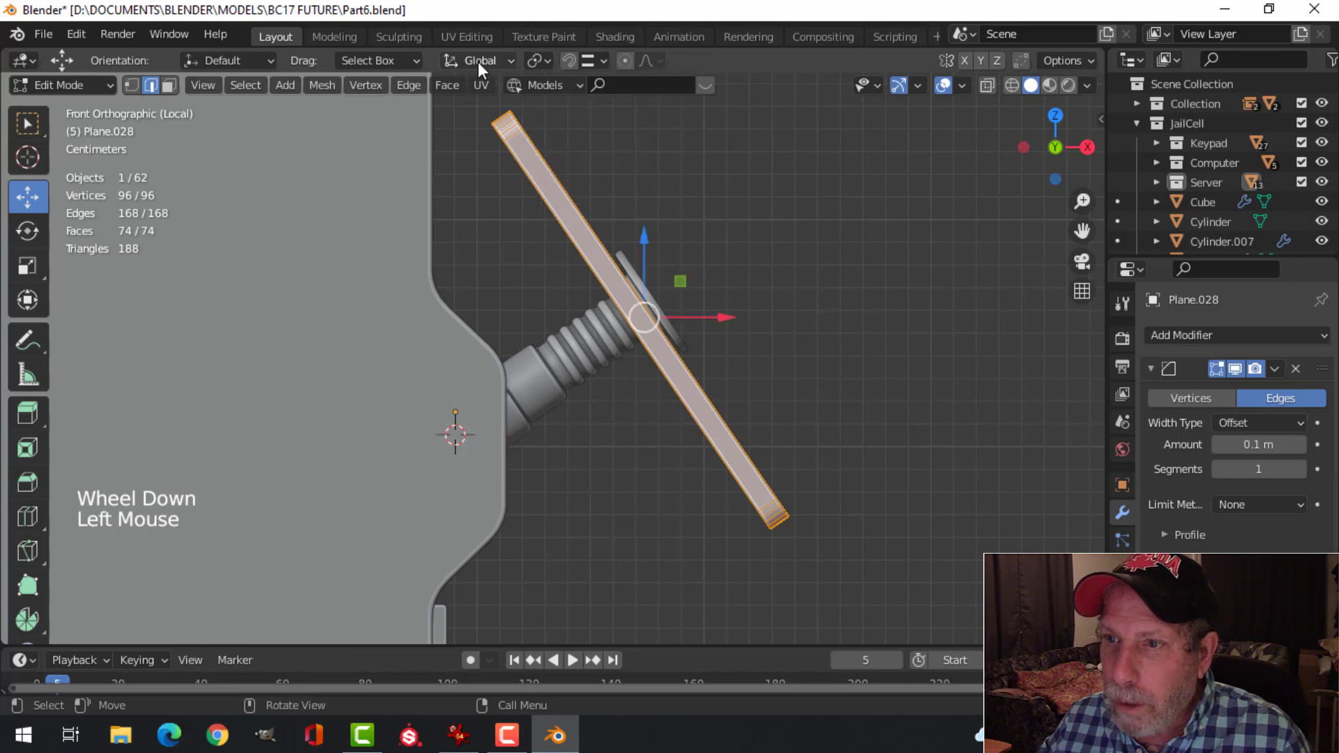
left_click(478, 60)
left_click(430, 144)
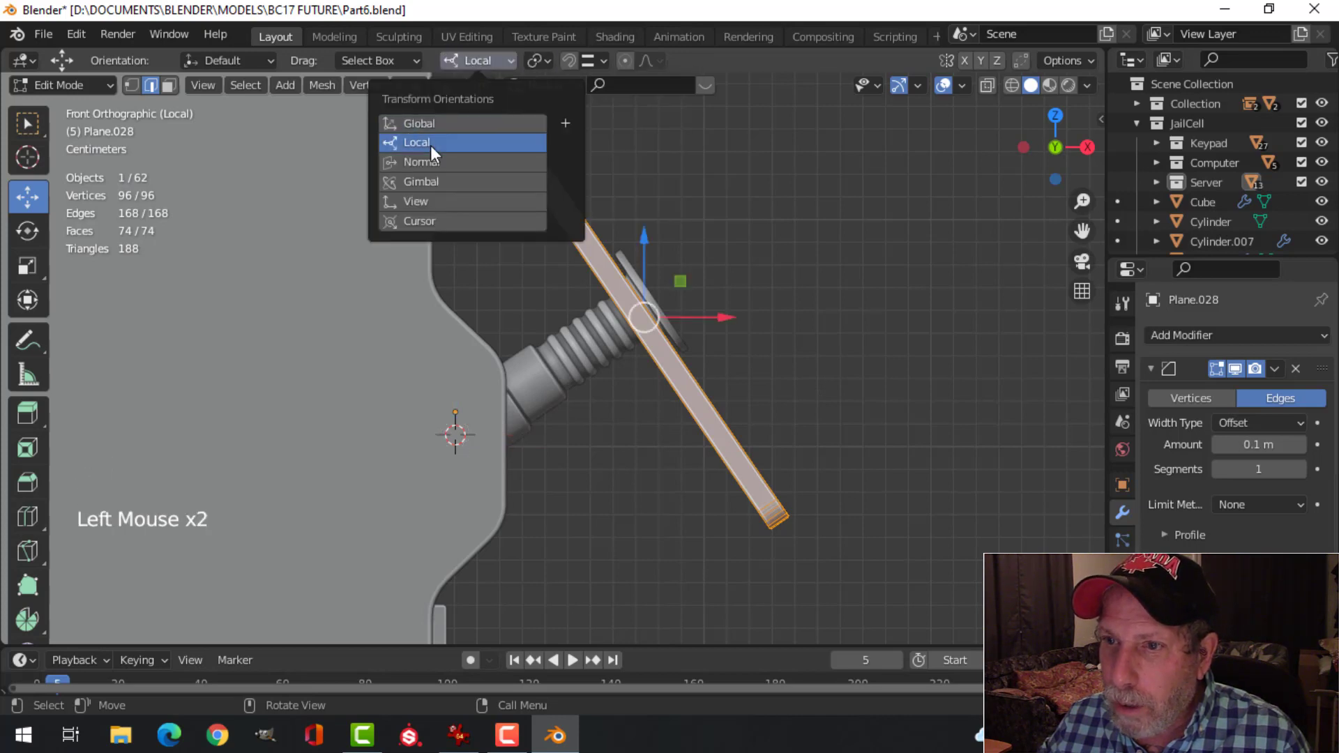
left_click(428, 161)
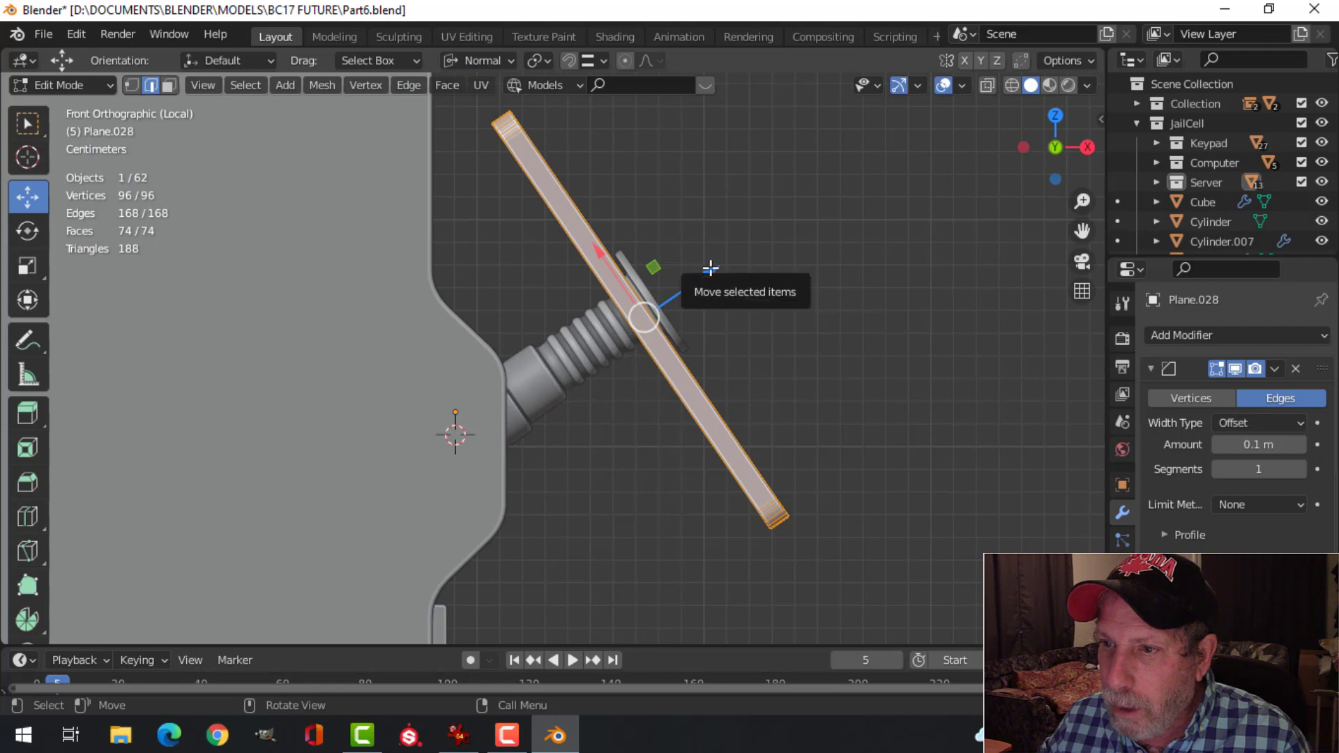
left_click_drag(710, 268, 741, 248)
middle_click_drag(742, 248, 687, 332)
key("alt+a")
key("Tab")
Step: Examine the tilted monitor and its mount on the server tower from several distances and angles
scroll(785, 282, "down", 3)
key("alt+a")
scroll(607, 328, "down", 4)
scroll(530, 394, "up", 5)
scroll(722, 361, "up", 2)
scroll(725, 362, "down", 3)
scroll(575, 332, "up", 2)
scroll(576, 328, "down", 2)
middle_click_drag(687, 332, 483, 226)
scroll(571, 338, "up", 2)
Step: Duplicate the monitor's narrow side face and move the copy about 0.016 m outward along the global Y axis
left_click(483, 226)
key("Tab")
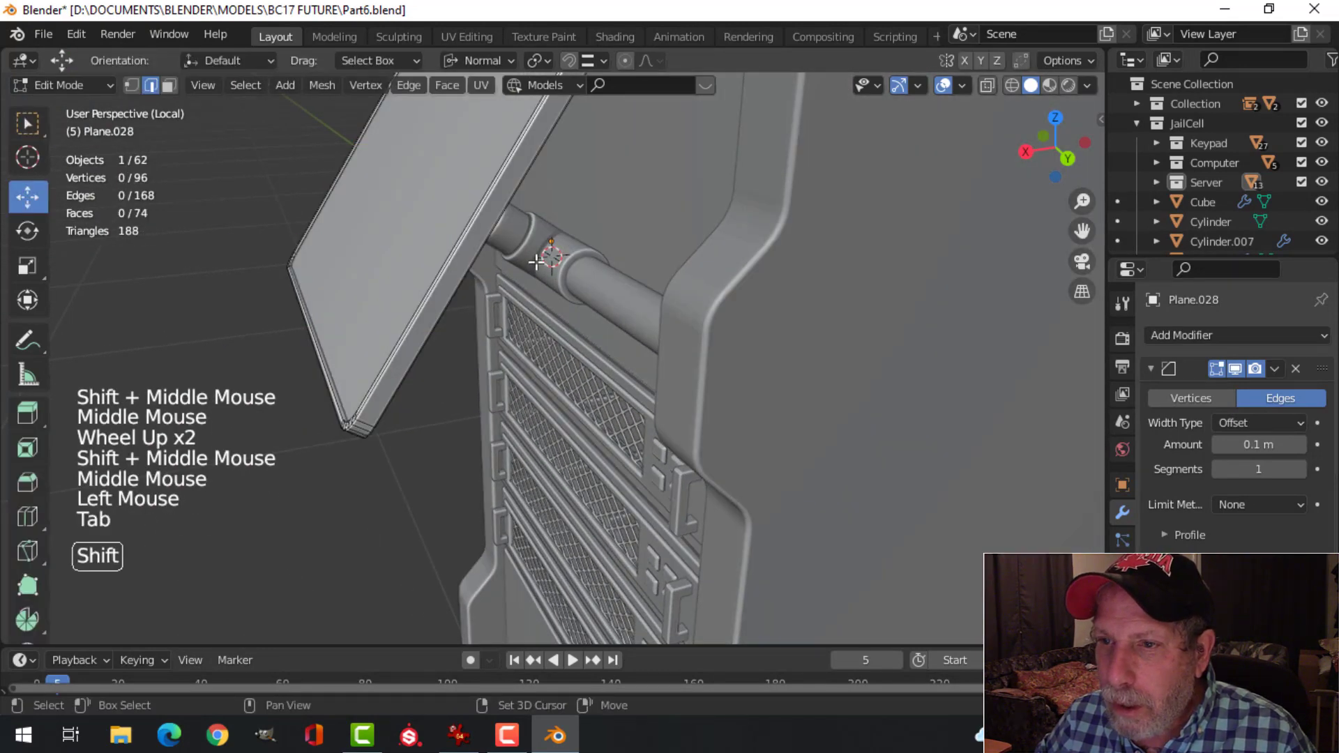
middle_click_drag(535, 261, 533, 331, "shift")
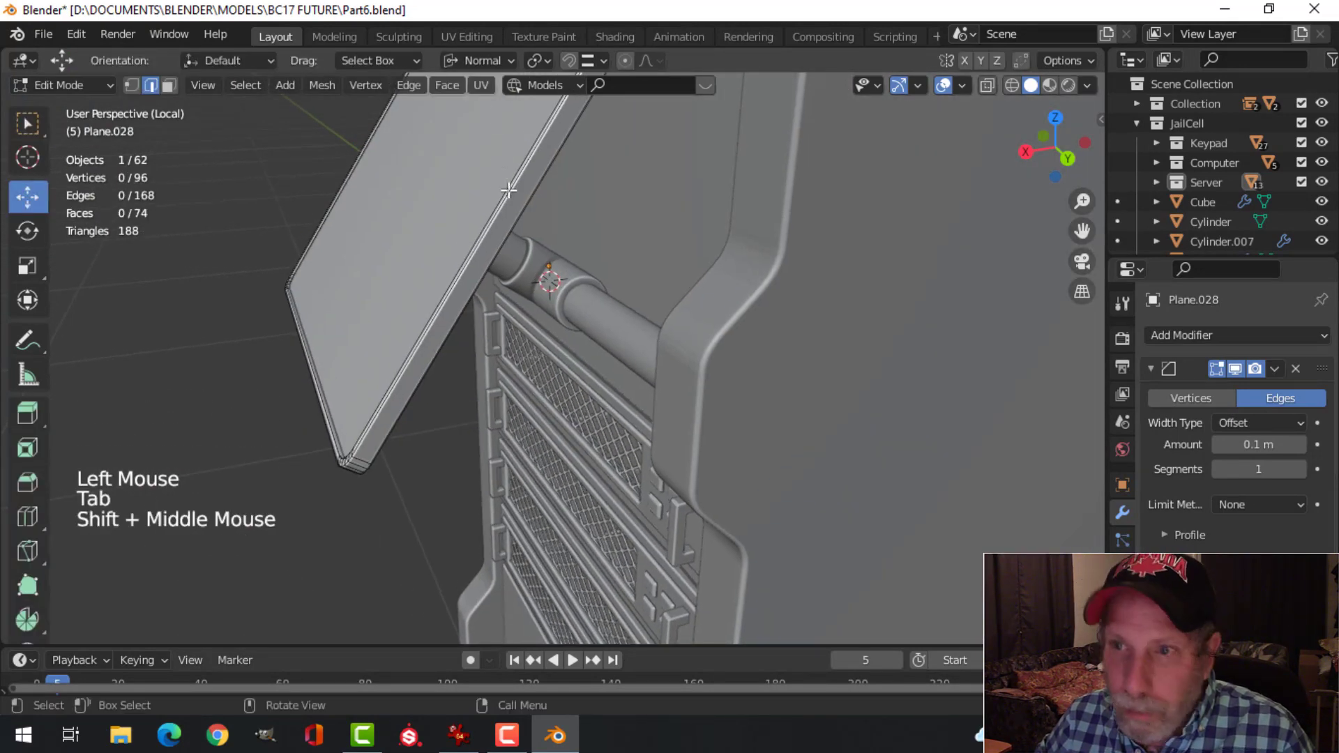
left_click(483, 61)
left_click(460, 124)
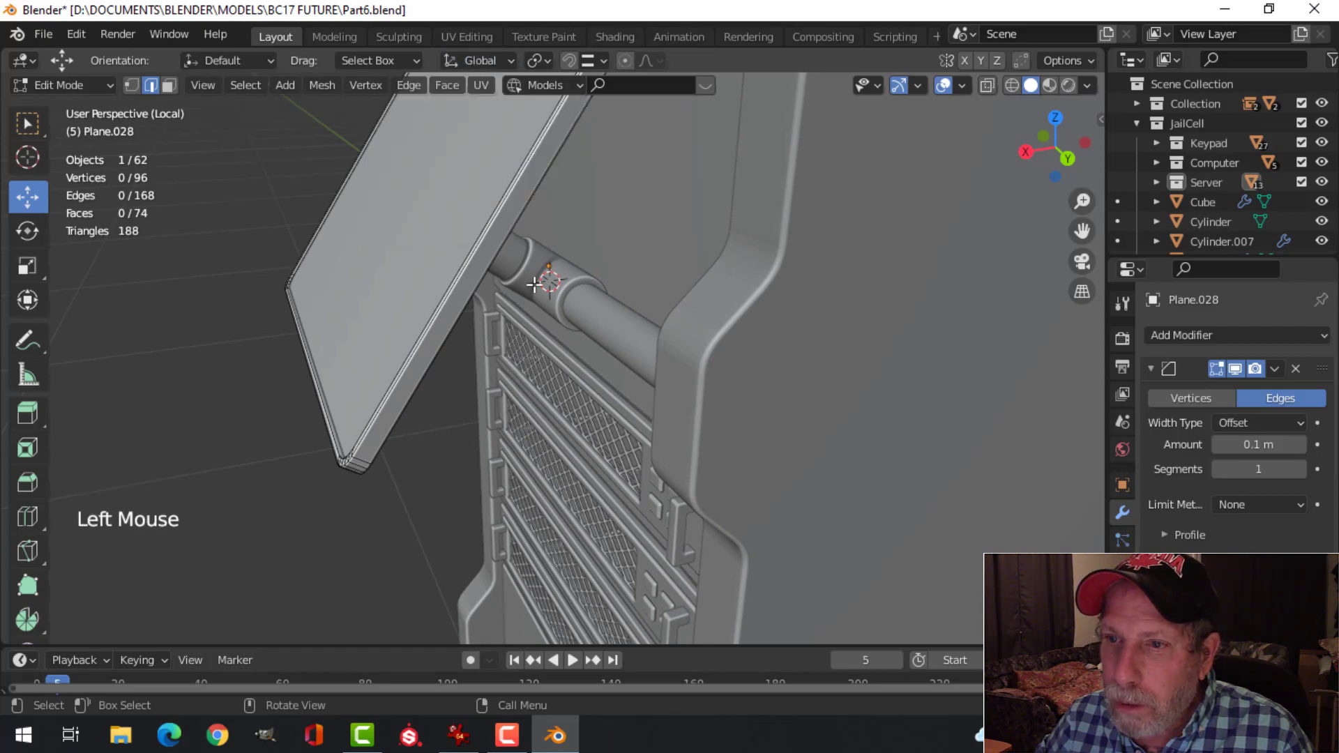
left_click(488, 246)
scroll(607, 254, "down", 3)
middle_click_drag(606, 254, 693, 296)
key("shift+d")
left_click_drag(633, 349, 657, 355)
Step: Switch to Normal orientation and scale the duplicated face to roughly half its length along Y, also adjusting its width
left_click(484, 60)
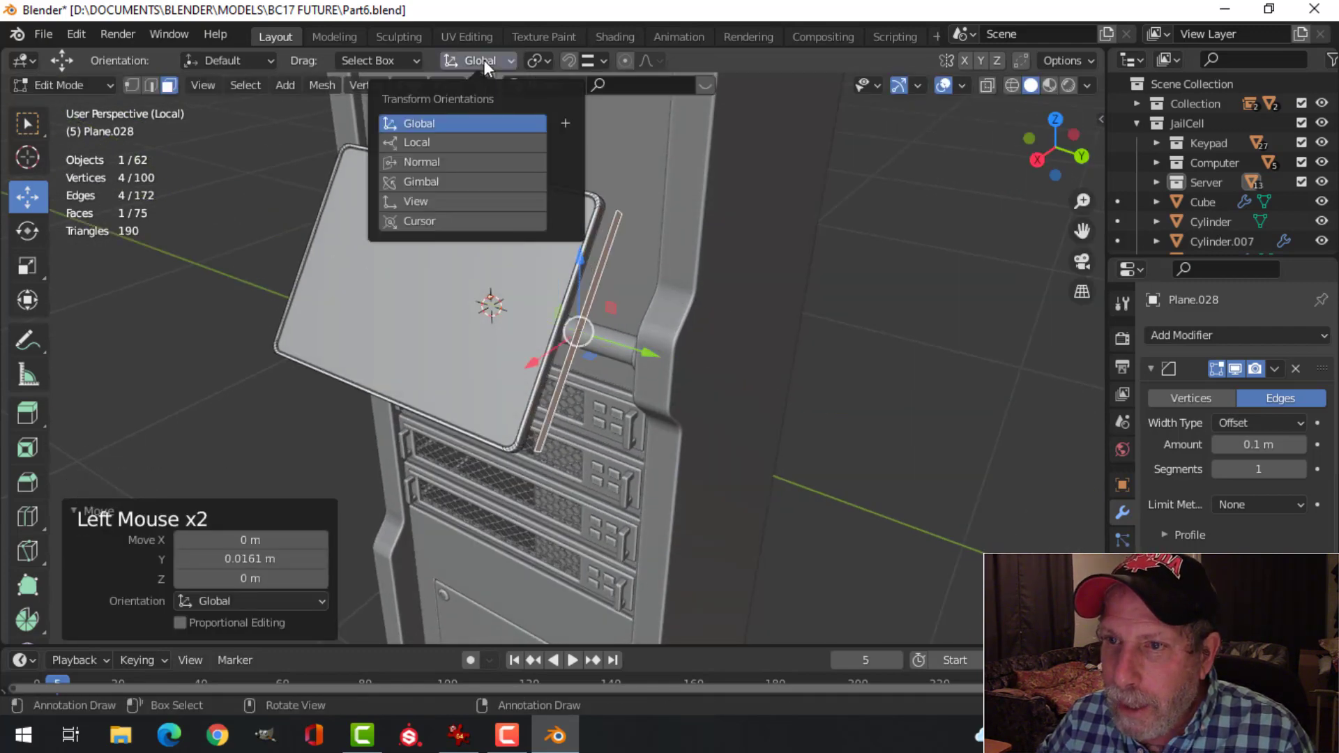
left_click(456, 141)
left_click(450, 162)
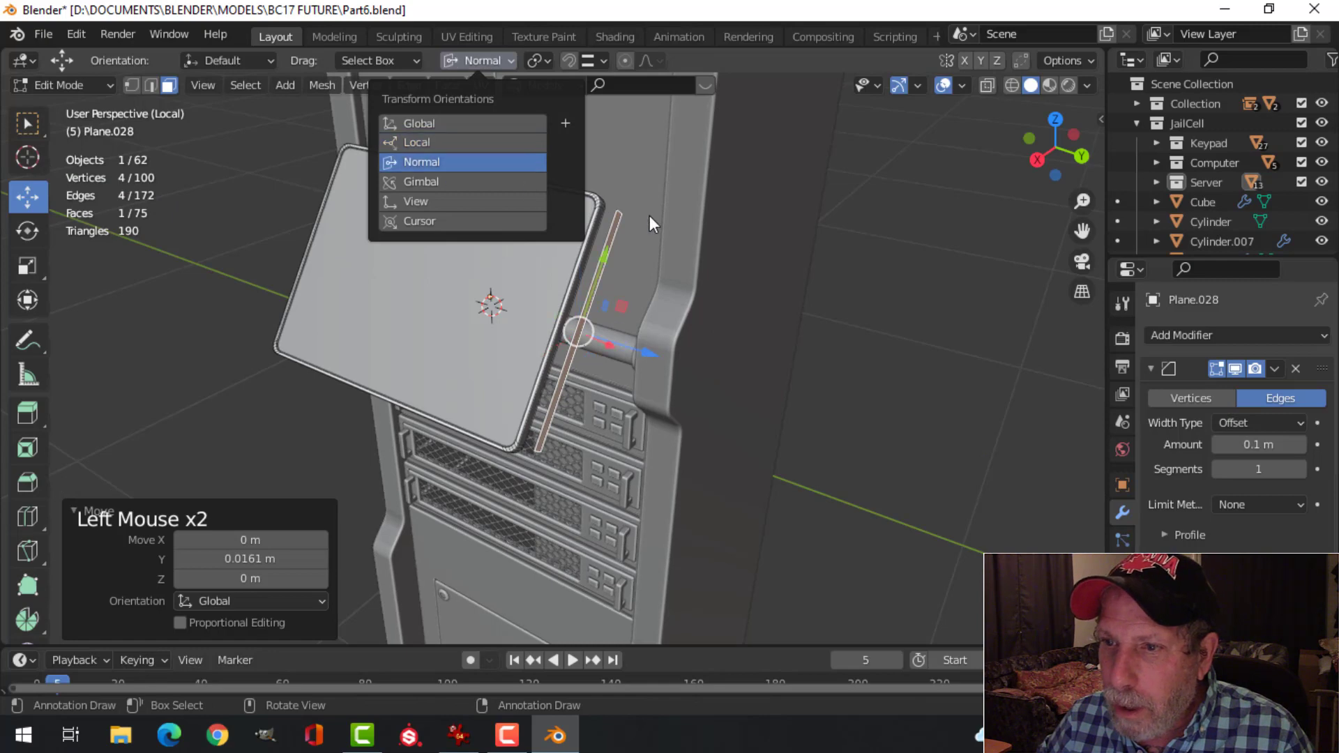
middle_click_drag(651, 218, 668, 234)
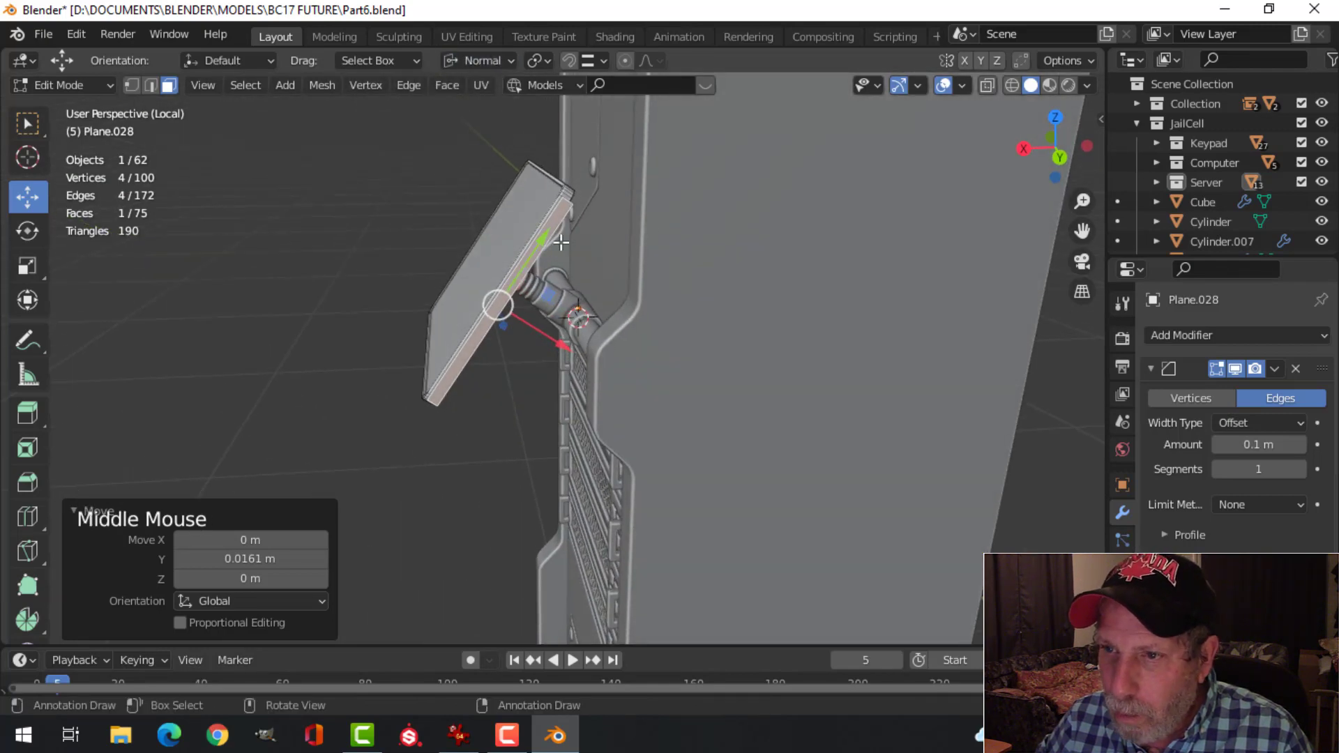
key("s")
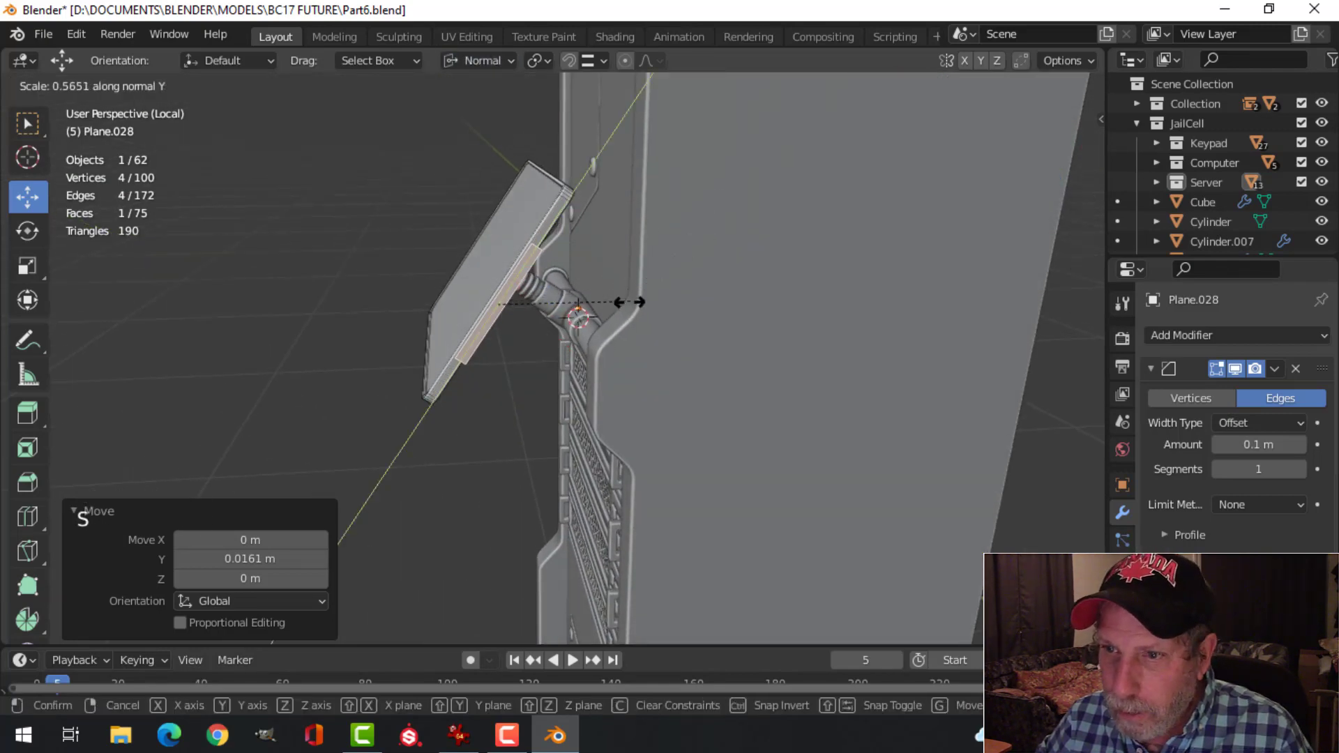
left_click(596, 321)
middle_click_drag(607, 307, 671, 254)
scroll(770, 285, "up", 2)
key("s")
left_click(687, 250)
Step: Extrude the shortened face about 0.057 m along its normal to form a small side panel beside the monitor
middle_click_drag(671, 254, 742, 288)
key("e")
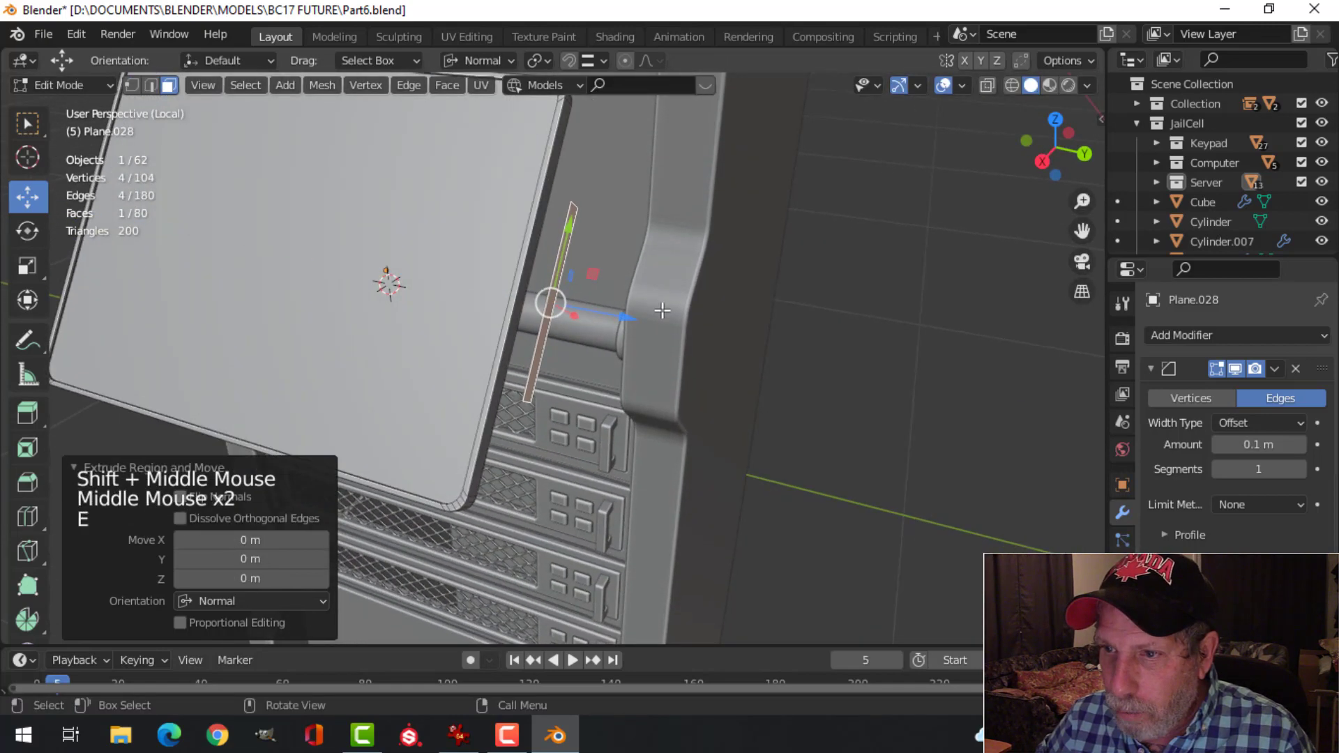
left_click_drag(632, 317, 761, 338)
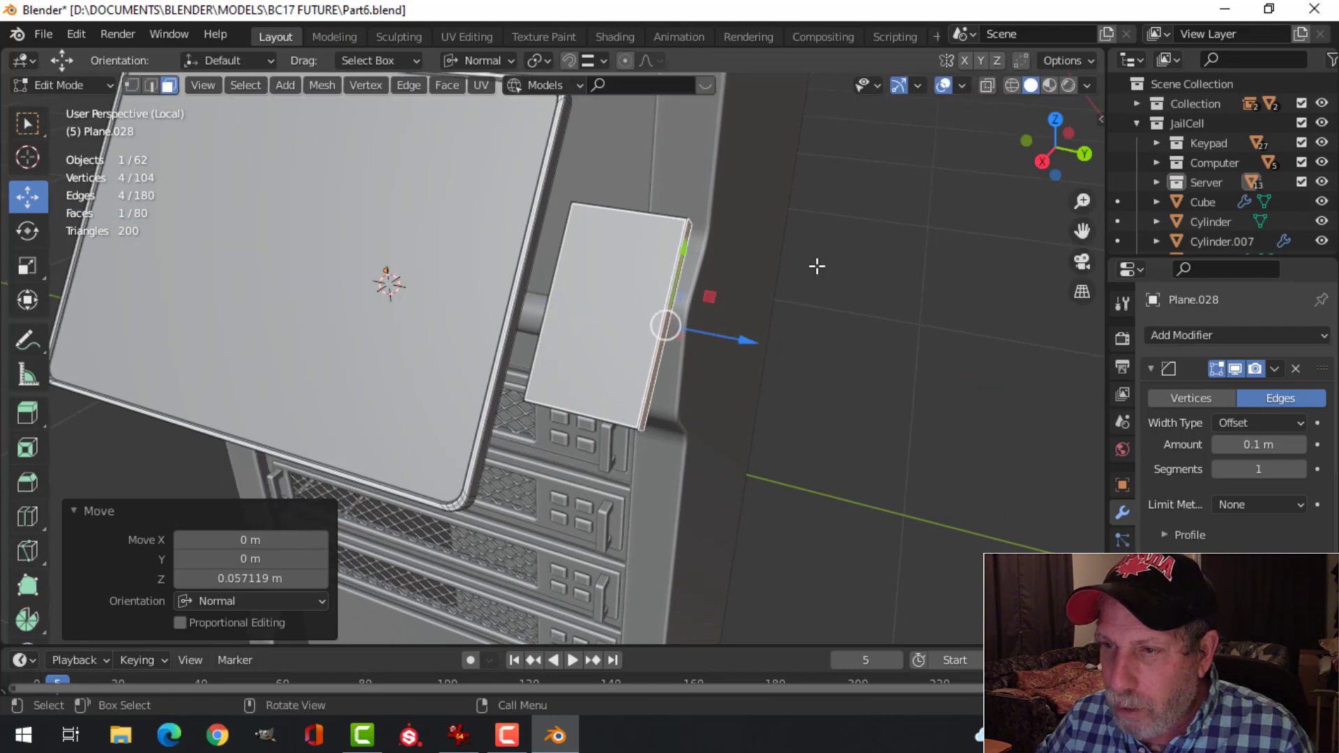
middle_click_drag(816, 263, 684, 304)
key("alt+a")
Step: Inset the side panel's front face by about 0.003 m and extrude it inward to form a recessed screen
left_click(684, 305)
middle_click_drag(796, 287, 664, 296, "shift")
scroll(696, 257, "up", 2)
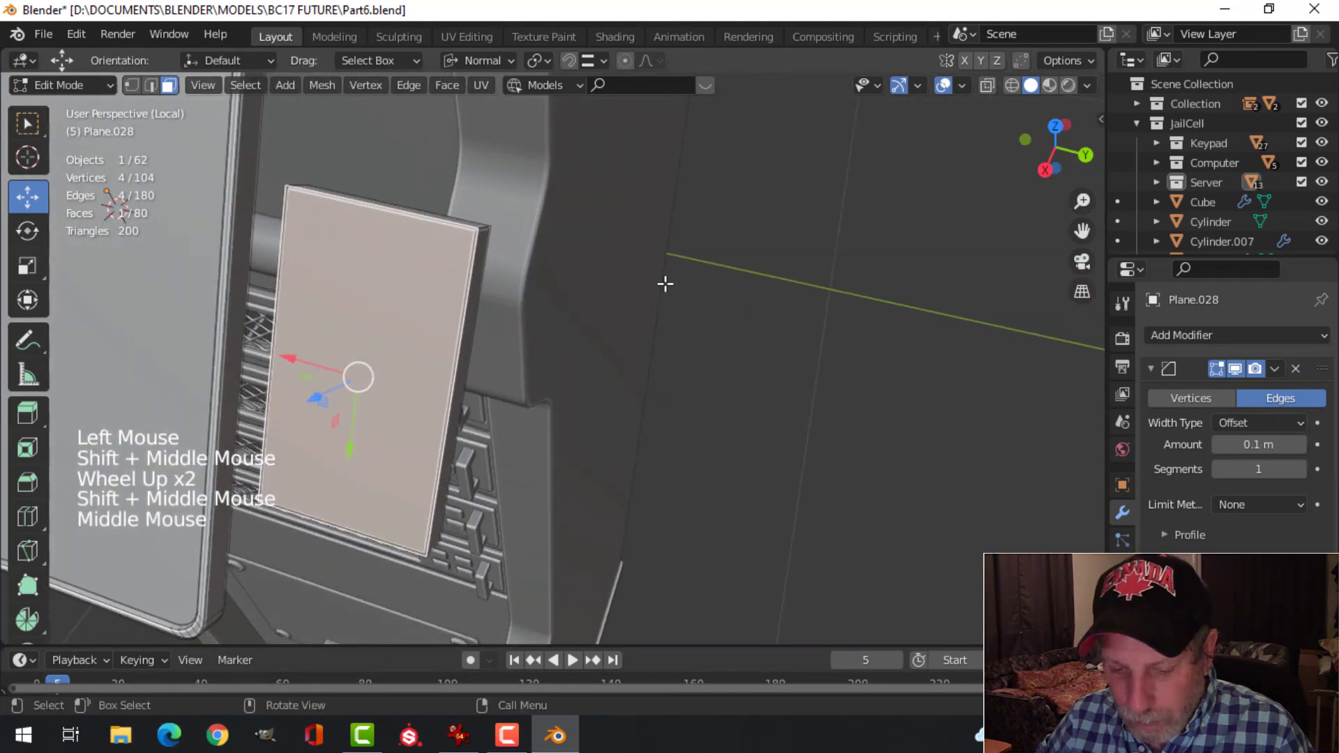
key("i")
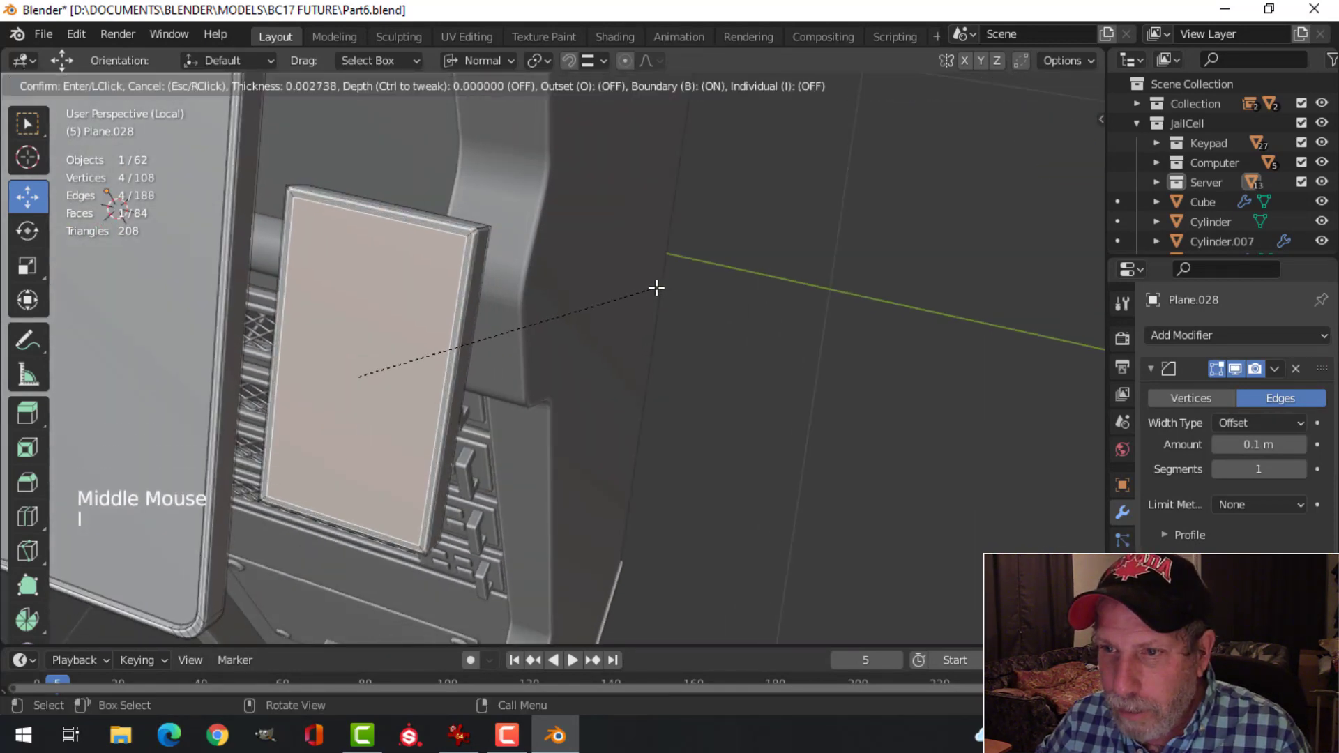
left_click(656, 289)
middle_click_drag(622, 284, 519, 206)
key("e")
left_click(551, 219)
key("Tab")
key("alt+a")
scroll(625, 253, "down", 3)
scroll(607, 274, "up", 2)
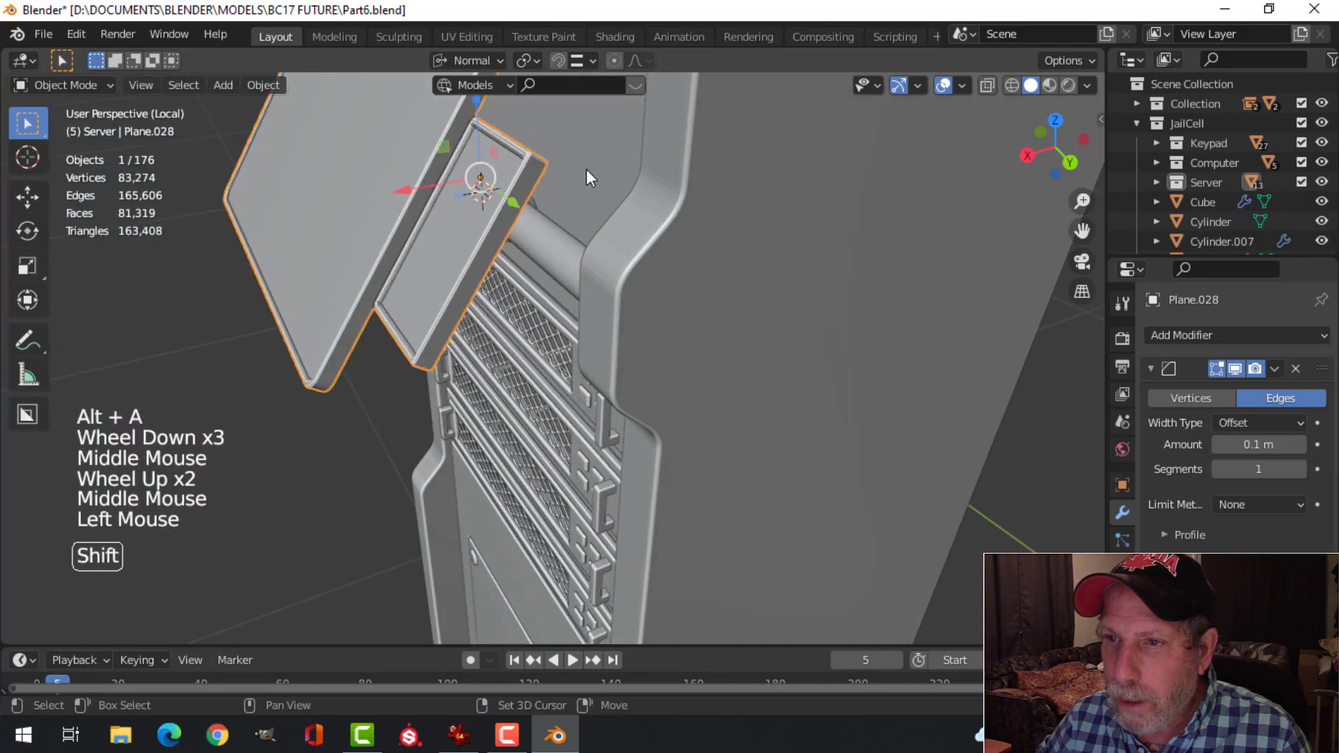
Step: Select the four short corner edges of the side panel and bevel them to round its corners
middle_click_drag(586, 177, 579, 216, "shift")
middle_click_drag(579, 216, 562, 279)
key("Tab")
scroll(562, 279, "up", 4)
key("alt+a")
middle_click_drag(409, 195, 534, 280, "shift")
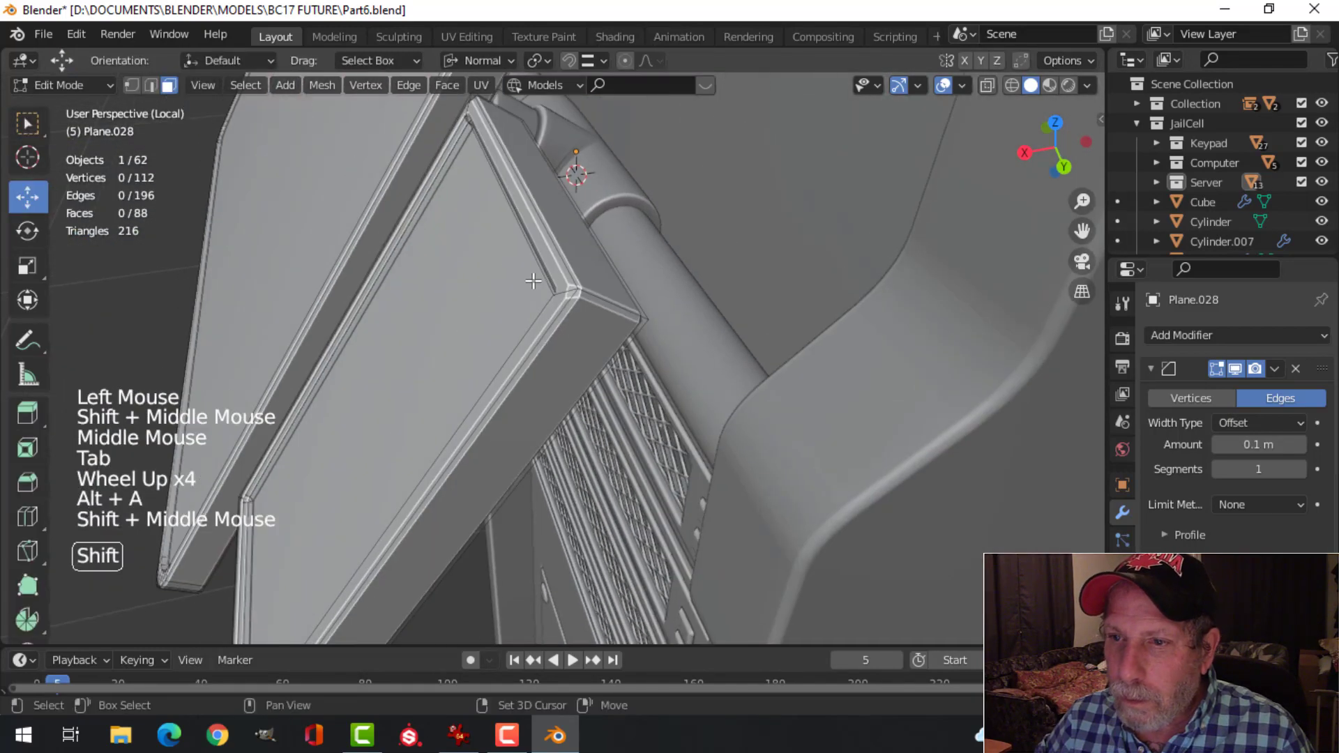
key("2")
middle_click_drag(627, 291, 354, 325)
left_click(663, 298, "shift")
scroll(750, 335, "down", 3)
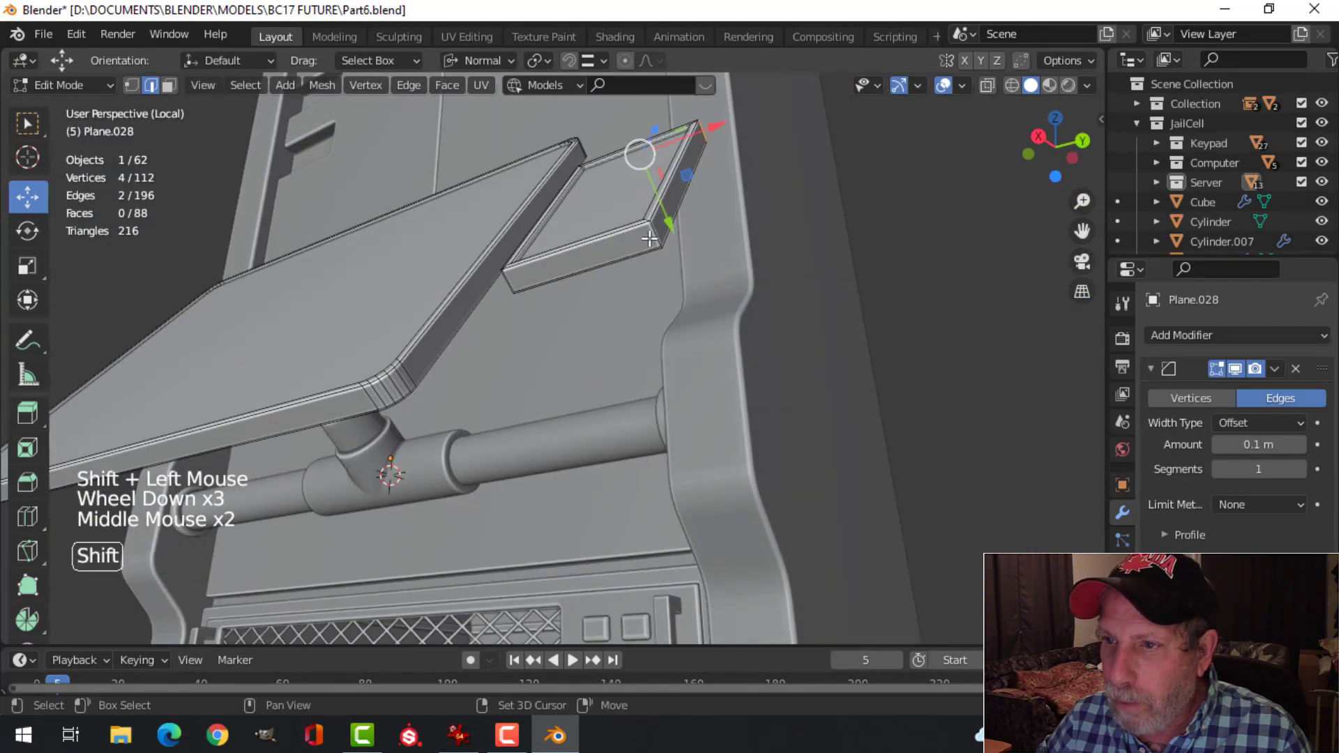
middle_click_drag(635, 288, 732, 324)
scroll(711, 307, "up", 2)
middle_click_drag(732, 325, 742, 333)
key("ctrl+b")
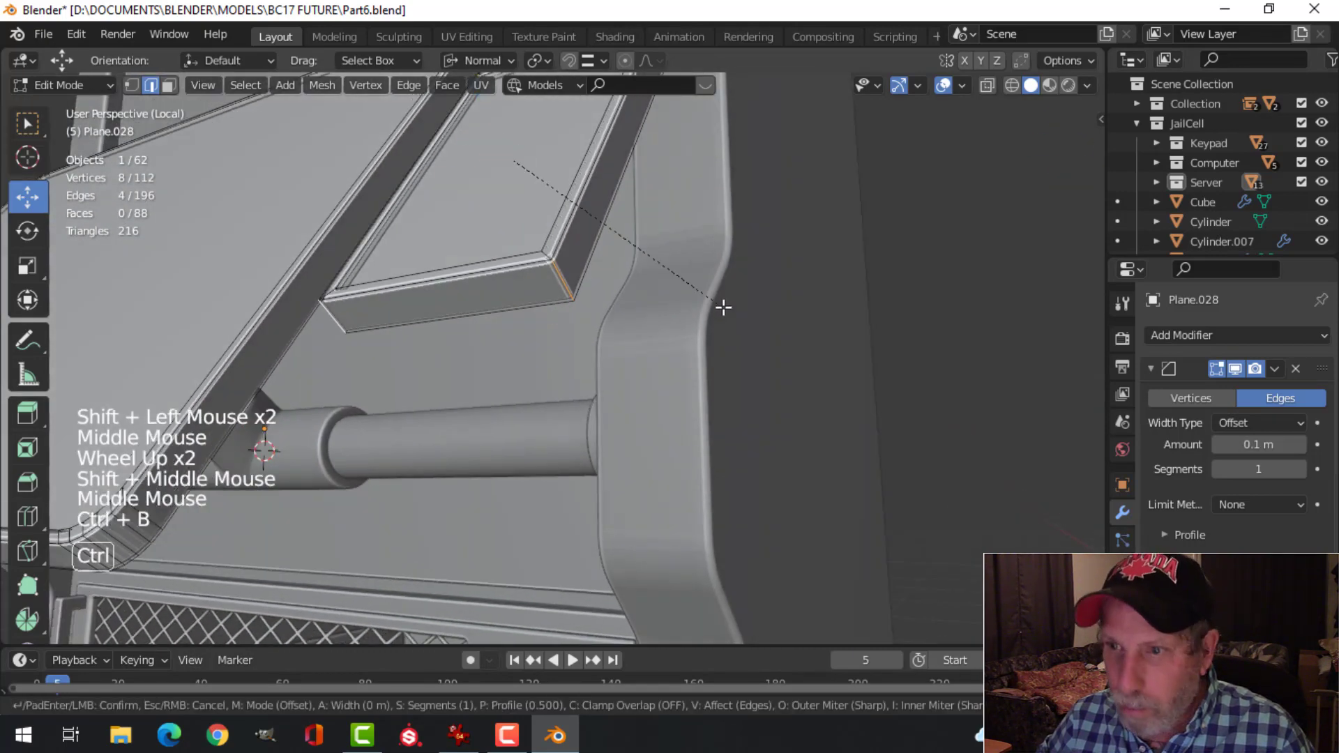
left_click(826, 391)
key("alt+a")
middle_click_drag(682, 270, 631, 325)
scroll(711, 308, "down", 3)
scroll(631, 325, "up", 3)
Step: Bevel the side panel's front and back outer edge loops about 0.00085 m wide with 4 segments
key("Tab")
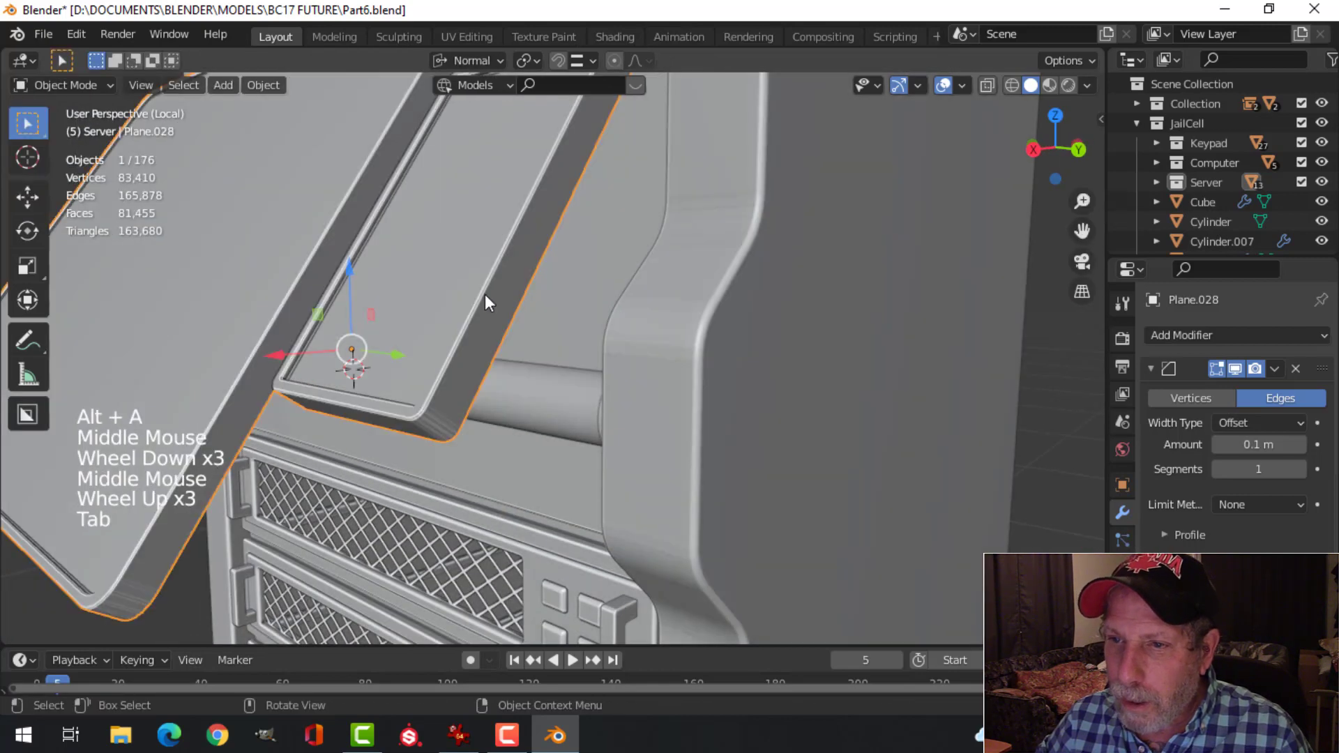
left_click(489, 301)
key("Tab")
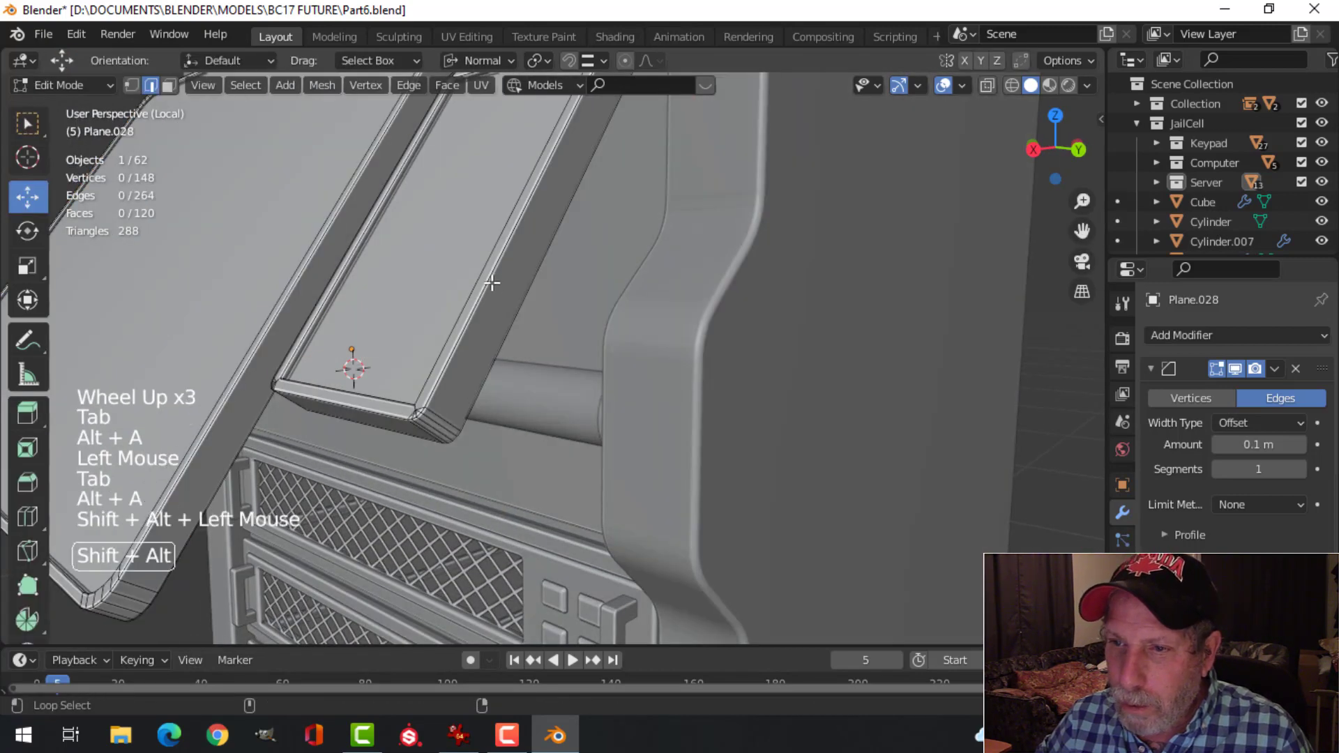
middle_click_drag(601, 314, 664, 311)
scroll(593, 288, "up", 1)
key("ctrl+b")
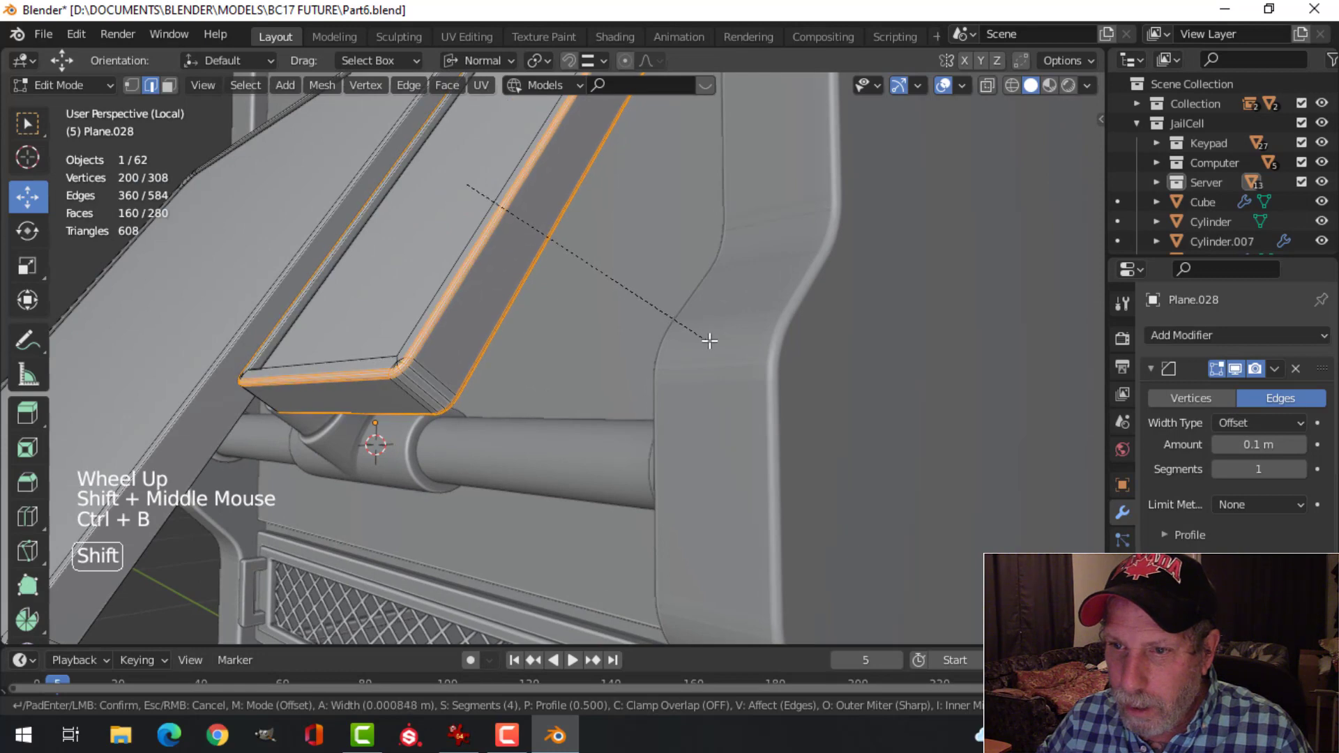
left_click(711, 341)
key("alt+a")
middle_click_drag(634, 335, 629, 367)
scroll(630, 367, "up", 1)
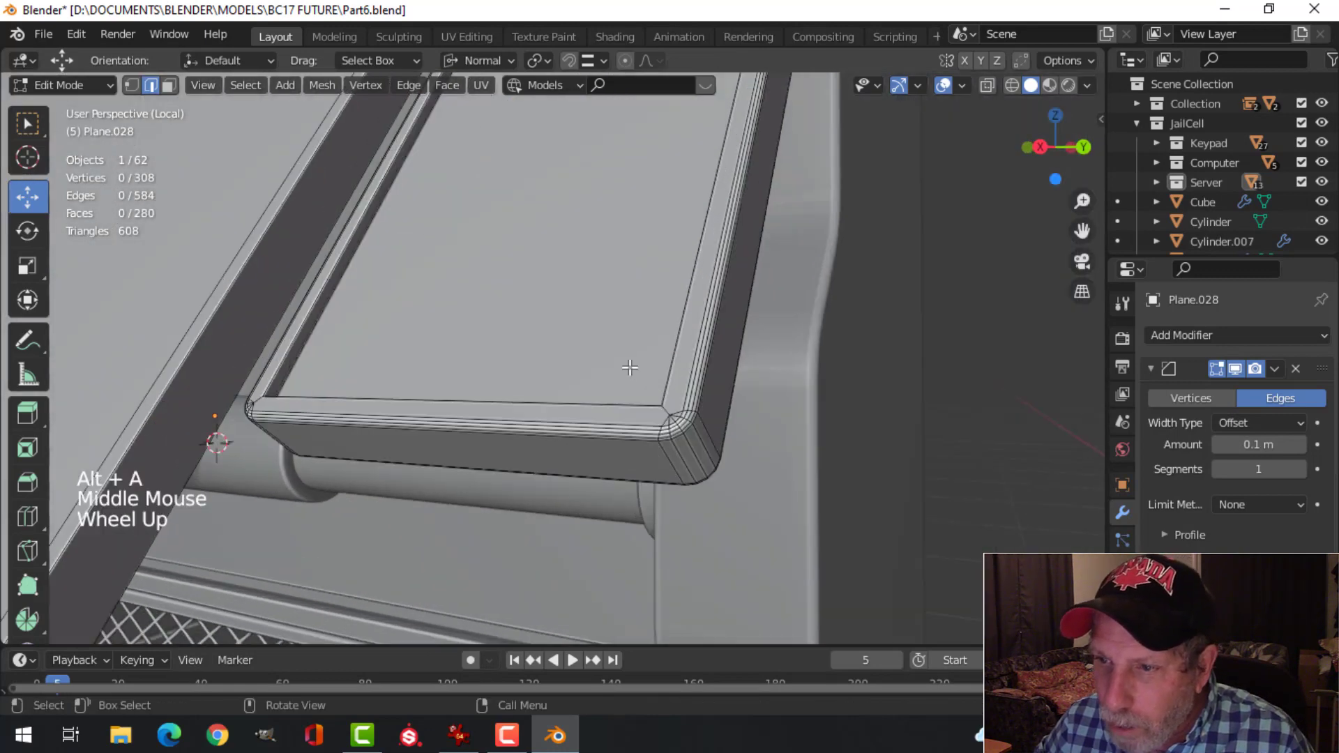
Step: Shade the monitor and side panel object smooth
key("Tab")
scroll(697, 391, "down", 4)
key("alt+a")
left_click(574, 340)
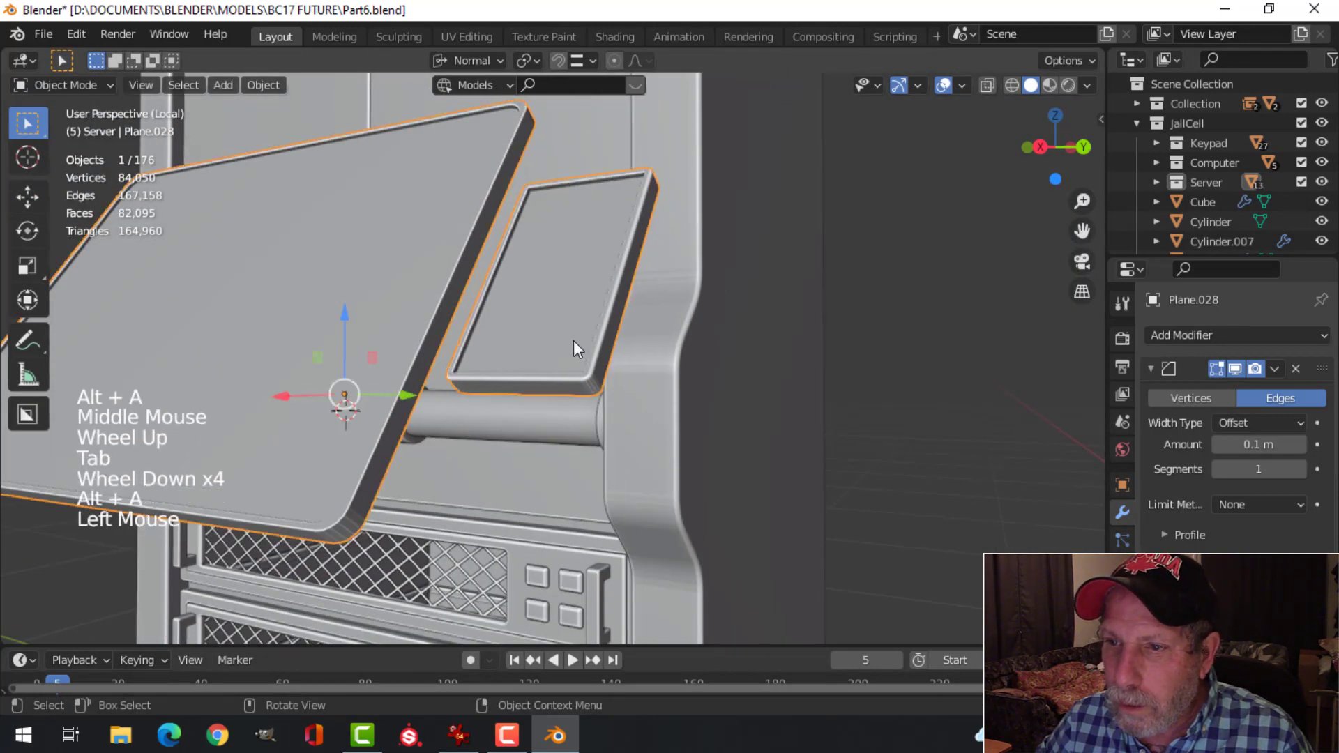
right_click(574, 340)
left_click(540, 304)
key("alt+a")
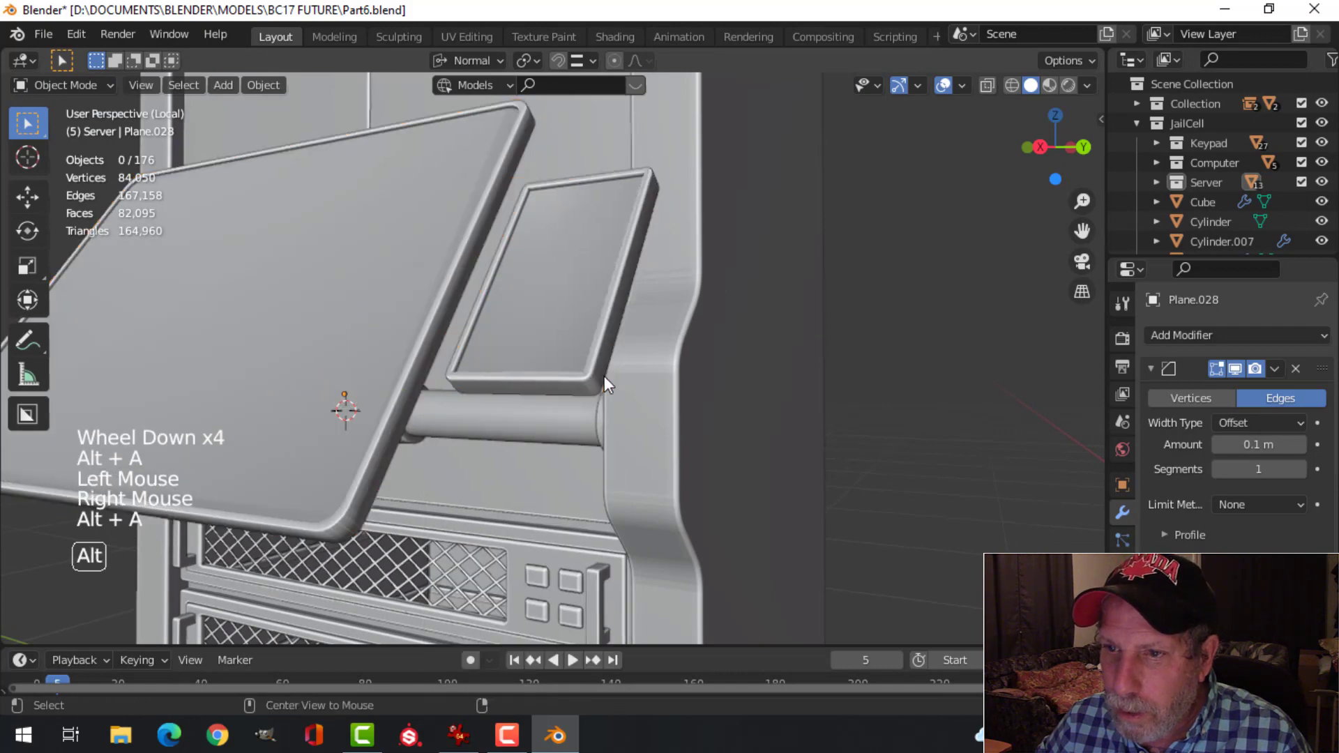
Step: Set the monitor's Bevel modifier to 3 segments and its limit method to Angle
middle_click_drag(604, 375, 396, 362)
left_click(394, 353)
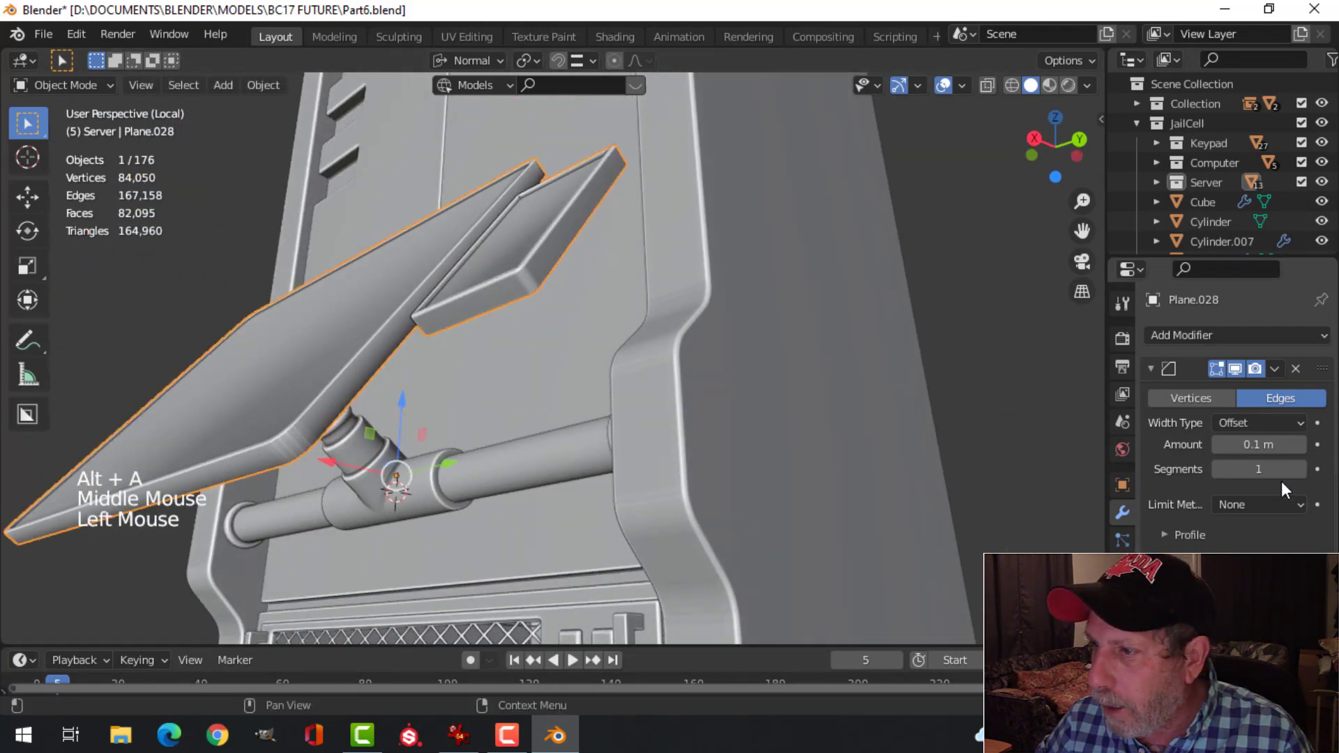
left_click(1298, 469)
left_click(1297, 468)
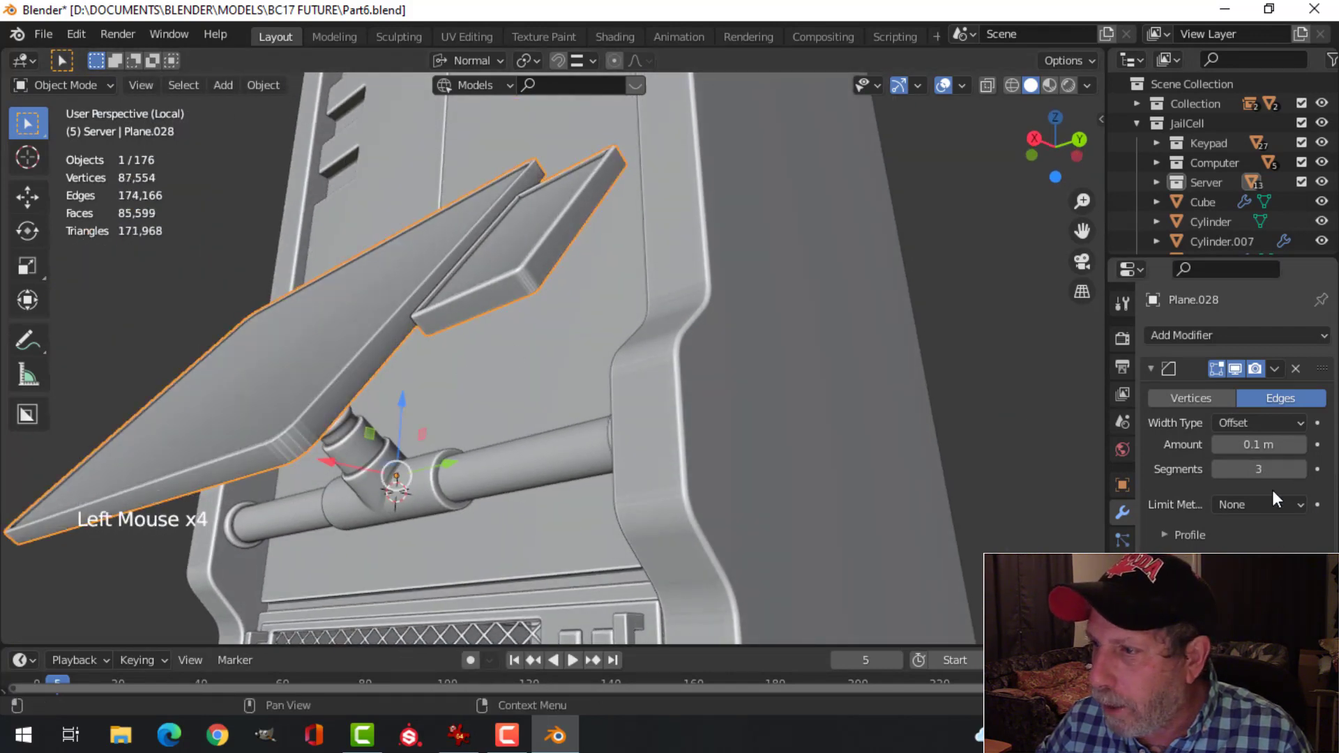
left_click_drag(1255, 505, 1276, 547)
middle_click_drag(646, 461, 598, 365)
key("alt+a")
scroll(664, 434, "up", 2)
Step: Duplicate the monitor's narrow side face facing the small panel and move the copy about 0.0045 m out along its normal
left_click(659, 339)
middle_click_drag(663, 335, 603, 365)
key("Tab")
key("alt+a")
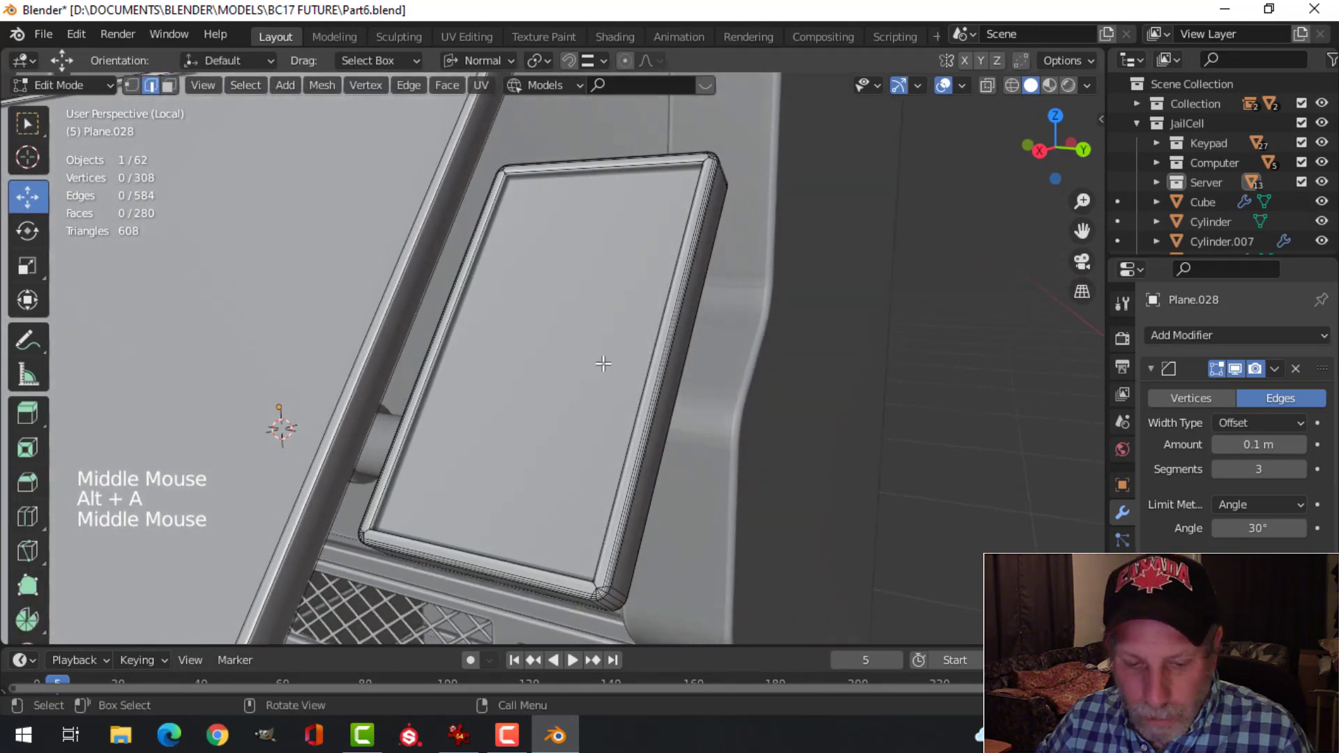
key("3")
left_click(423, 282)
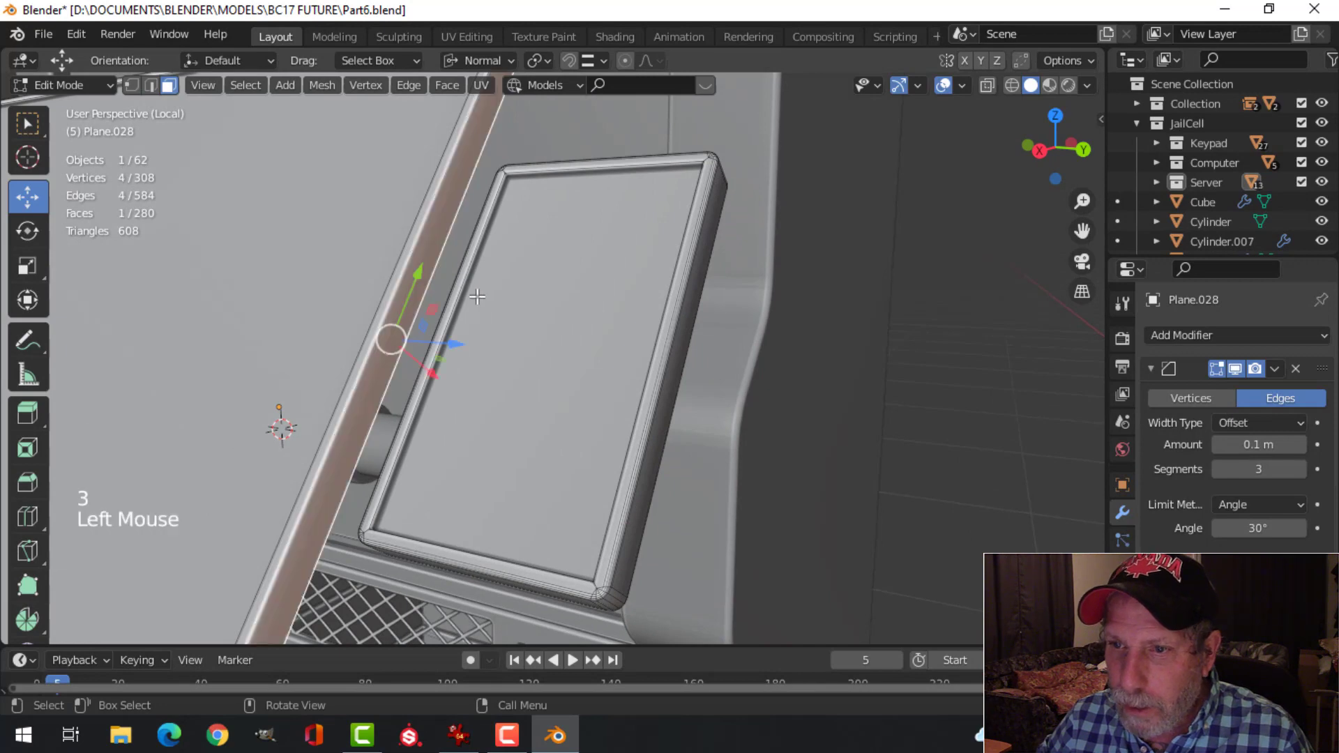
middle_click_drag(424, 282, 435, 325)
middle_click_drag(433, 328, 534, 375)
key("shift+d")
right_click(489, 341)
left_click_drag(450, 423, 466, 433)
Step: Scale the duplicated face to about 0.093 along its normal Y axis
middle_click_drag(582, 390, 640, 356)
key("s")
key("y")
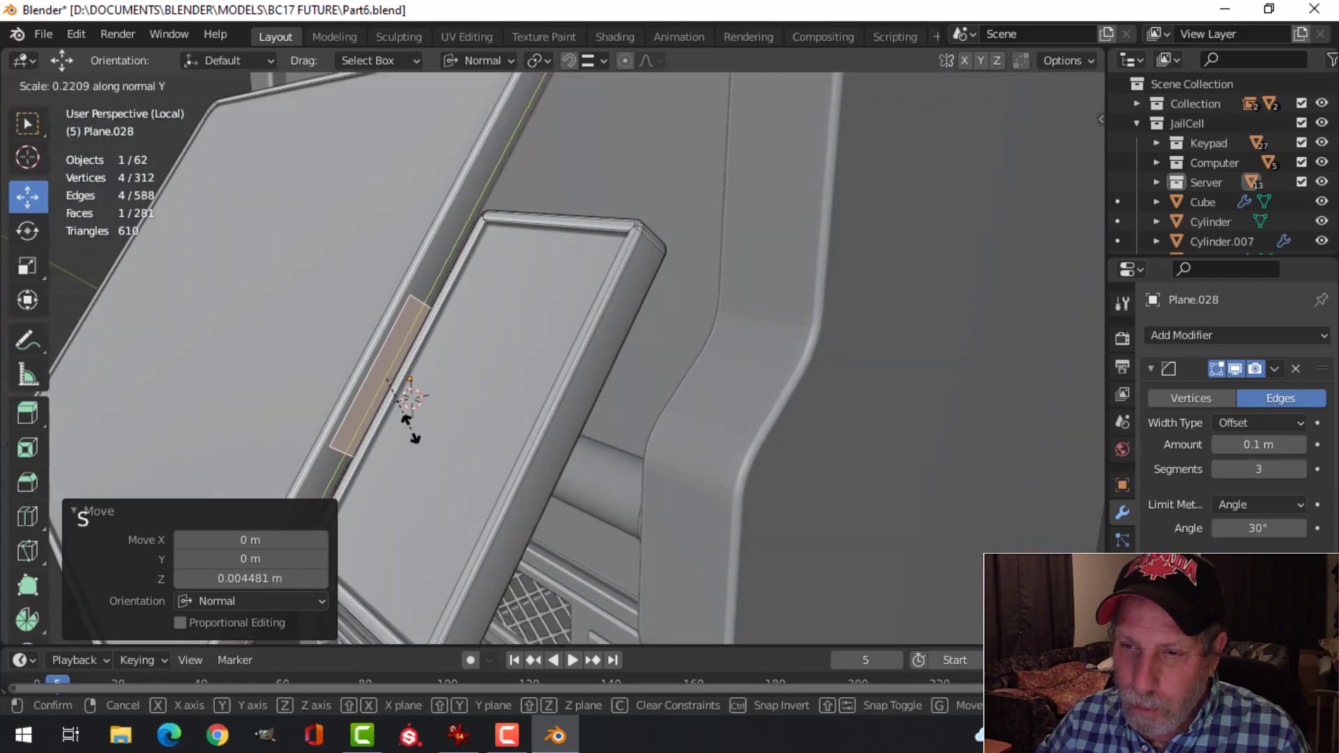
left_click(396, 399)
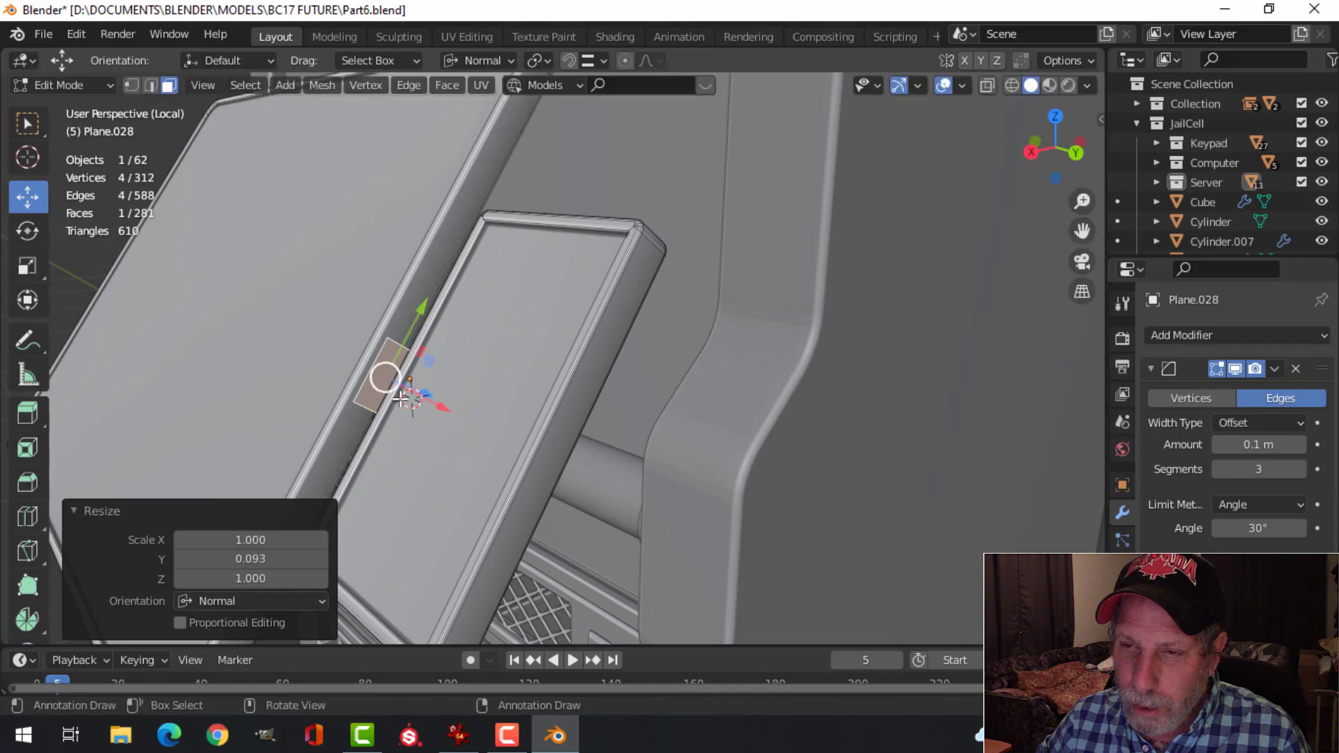
middle_click_drag(494, 357, 573, 325)
middle_click_drag(573, 325, 592, 341)
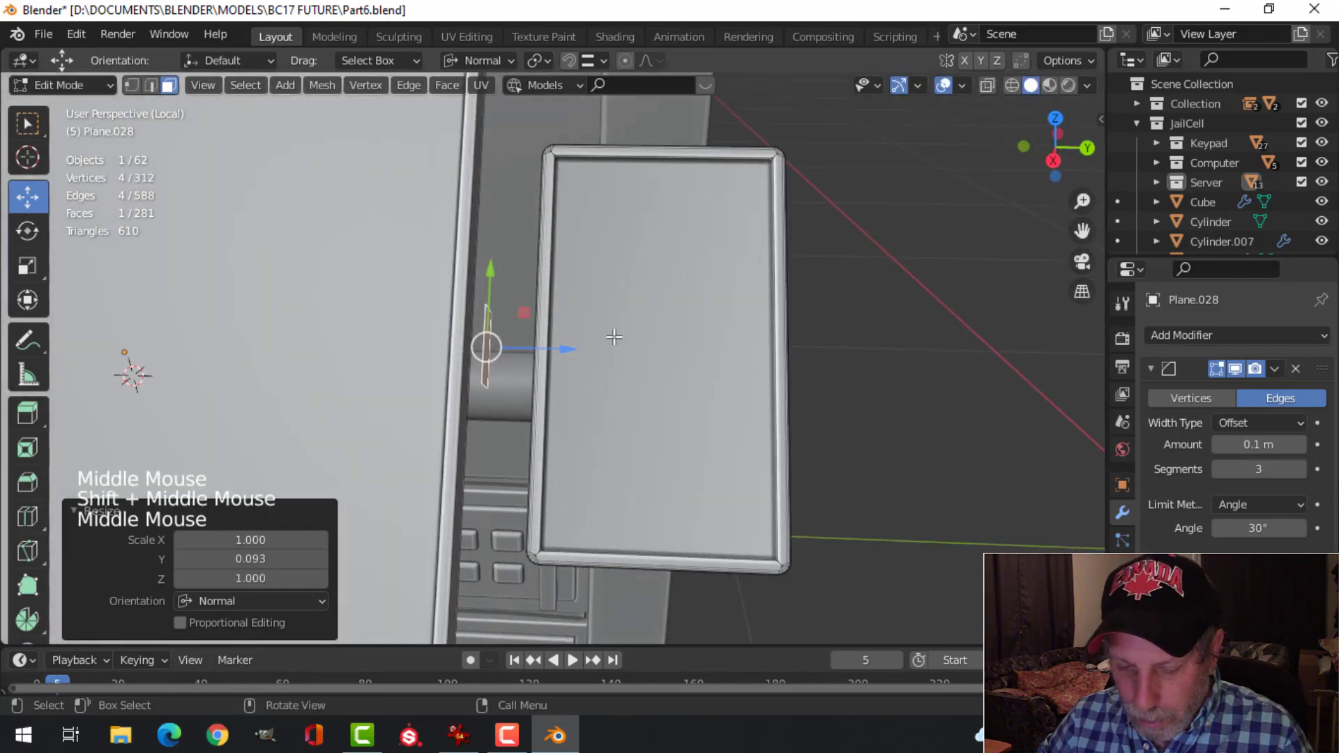
Step: Separate the small face into its own object and move it about 0.0046 m back along its normal toward the monitor
key("p")
left_click(611, 339)
key("Tab")
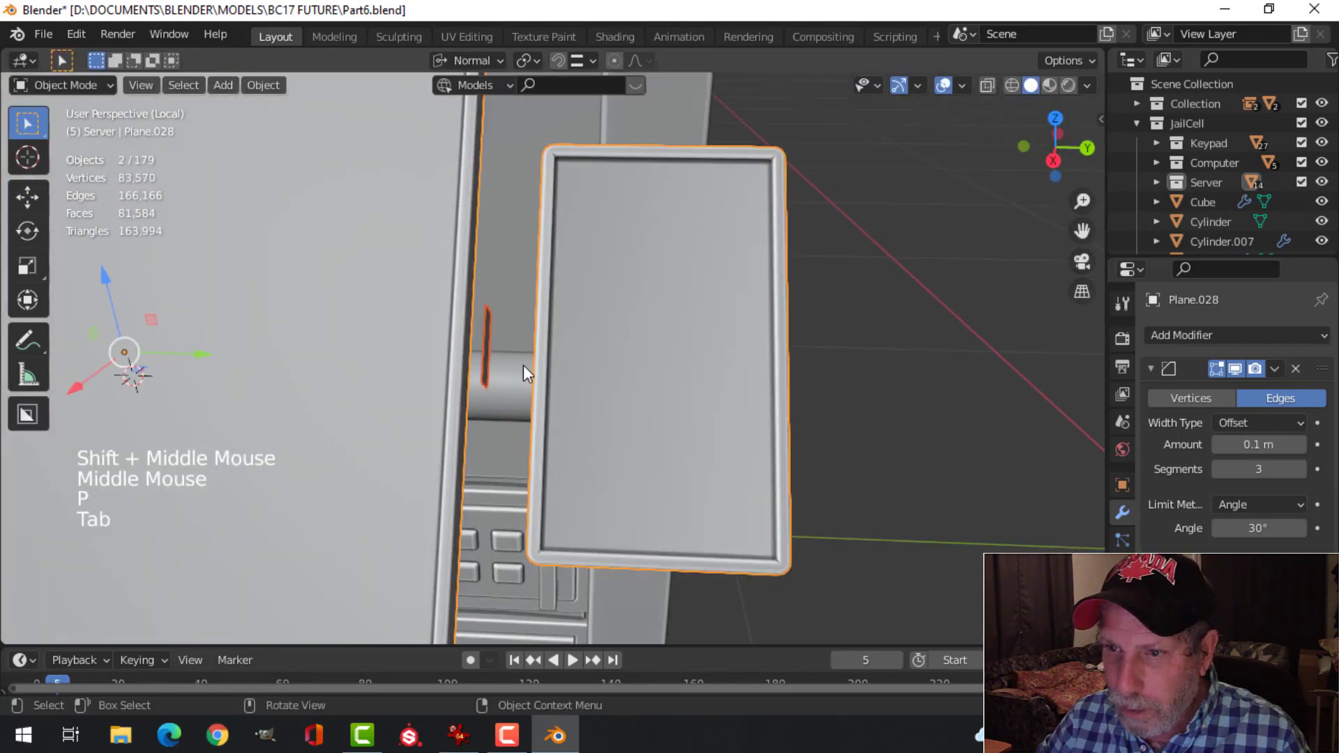
left_click(486, 343)
key("Tab")
key("a")
mouse_move(574, 344)
middle_mouse_down()
mouse_move(572, 326)
mouse_move(558, 350)
middle_mouse_up()
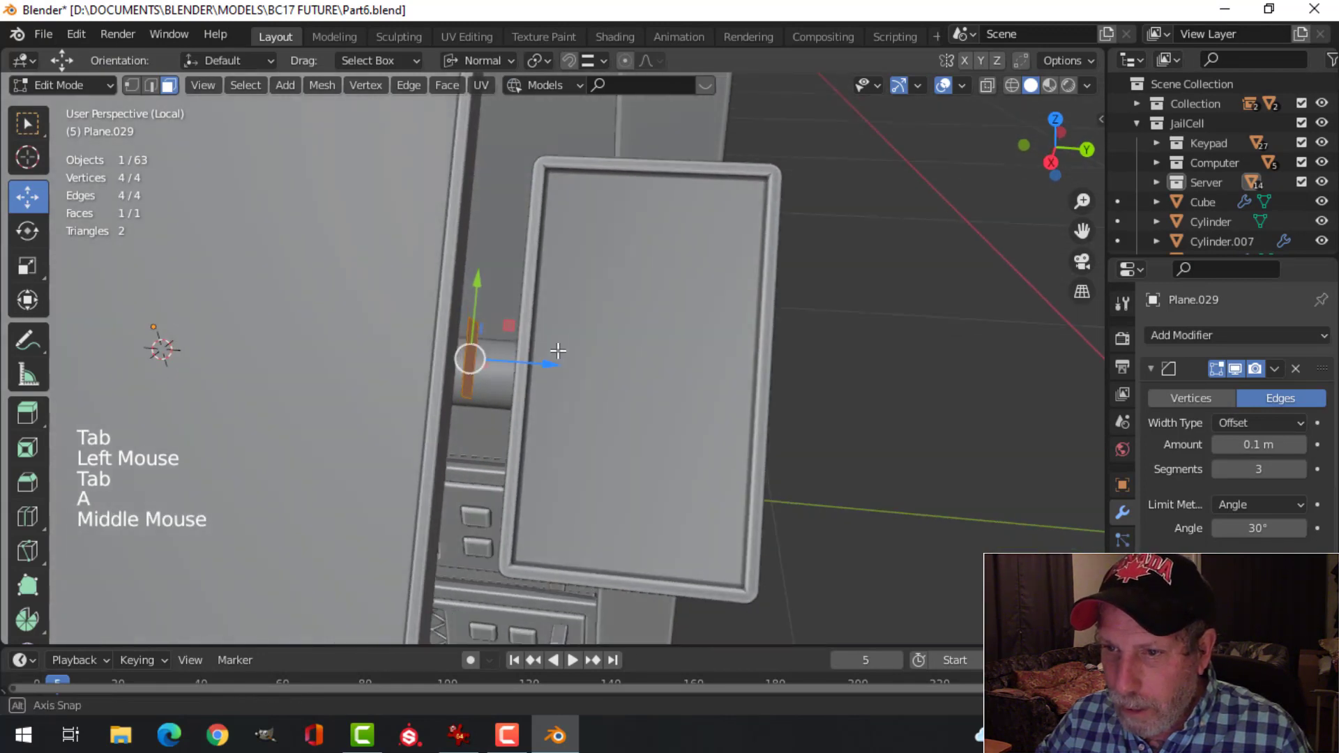
left_click_drag(550, 361, 528, 355)
middle_click_drag(527, 355, 544, 272)
Step: Scale the separated face to about 0.4 along its normal X axis
scroll(520, 328, "up", 1)
scroll(582, 280, "up", 1)
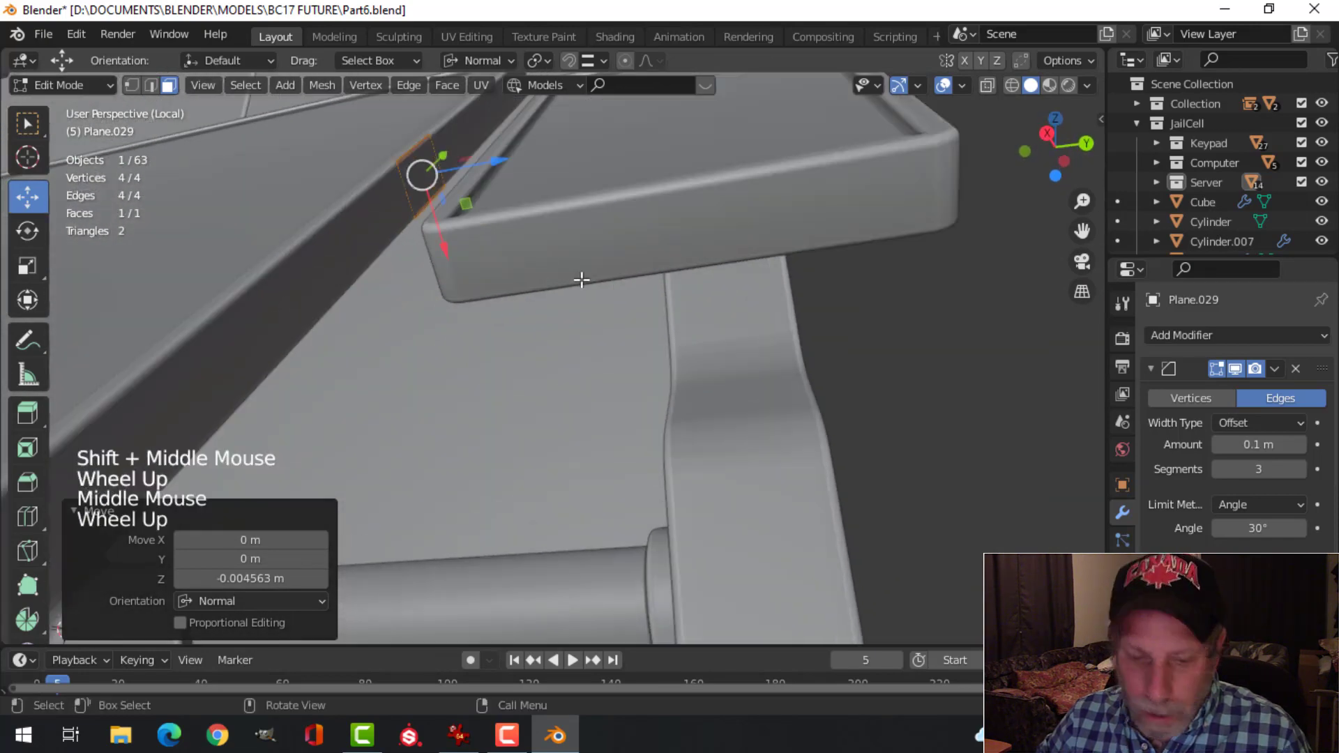
key("s")
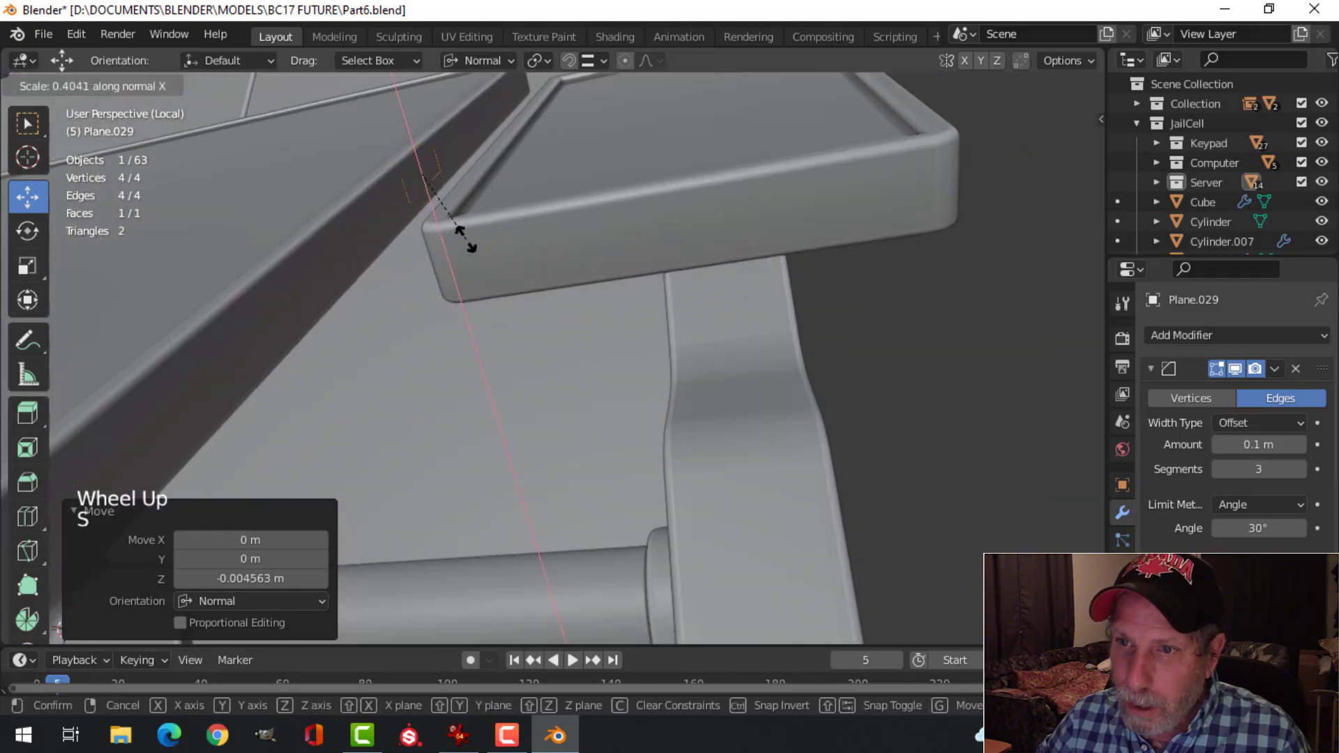
left_click(472, 246)
Step: Extrude the small face about 0.019 m along its normal into the side panel to form a connector block
middle_click_drag(539, 278, 599, 299)
key("e")
left_click(586, 287)
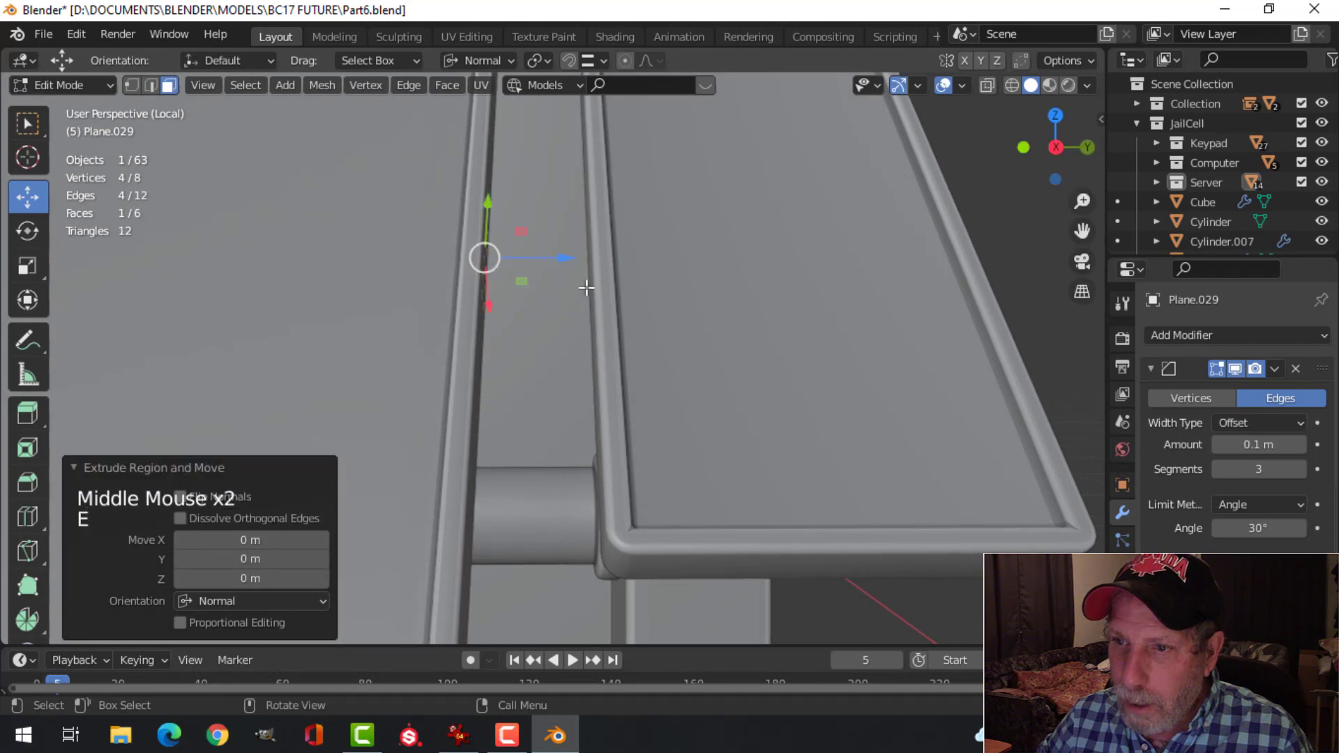
left_click_drag(571, 258, 585, 262)
left_click_drag(691, 280, 693, 280)
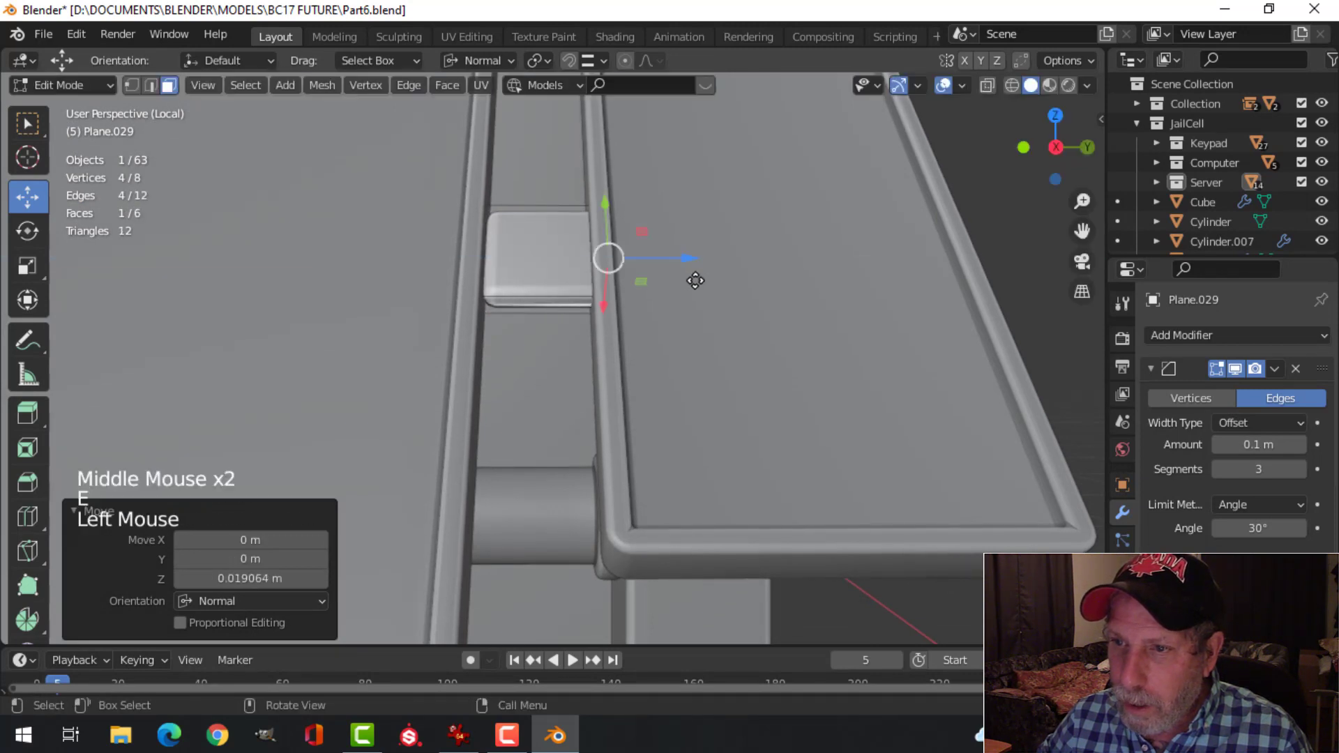
Step: Delete the connector block's two hidden end faces, against the side panel and against the monitor
key("x")
left_click(659, 323)
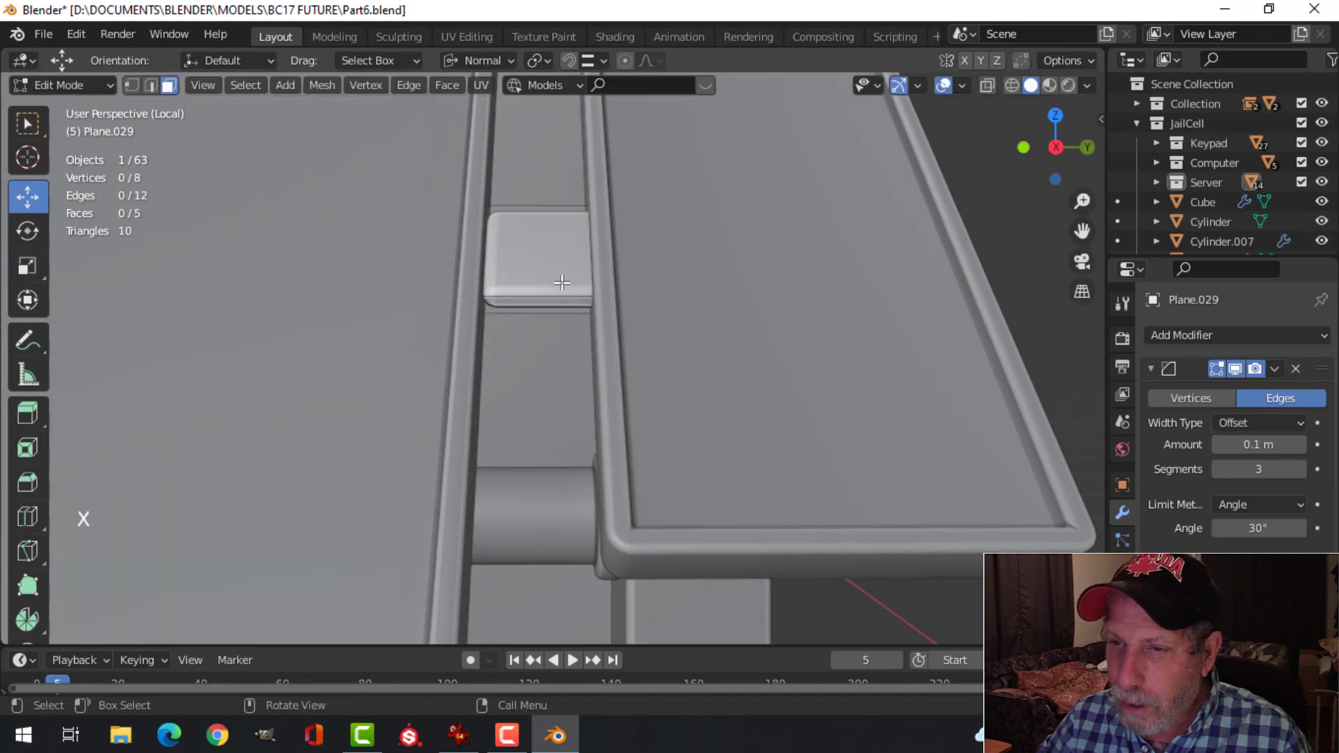
middle_click_drag(508, 283, 647, 268)
key("z")
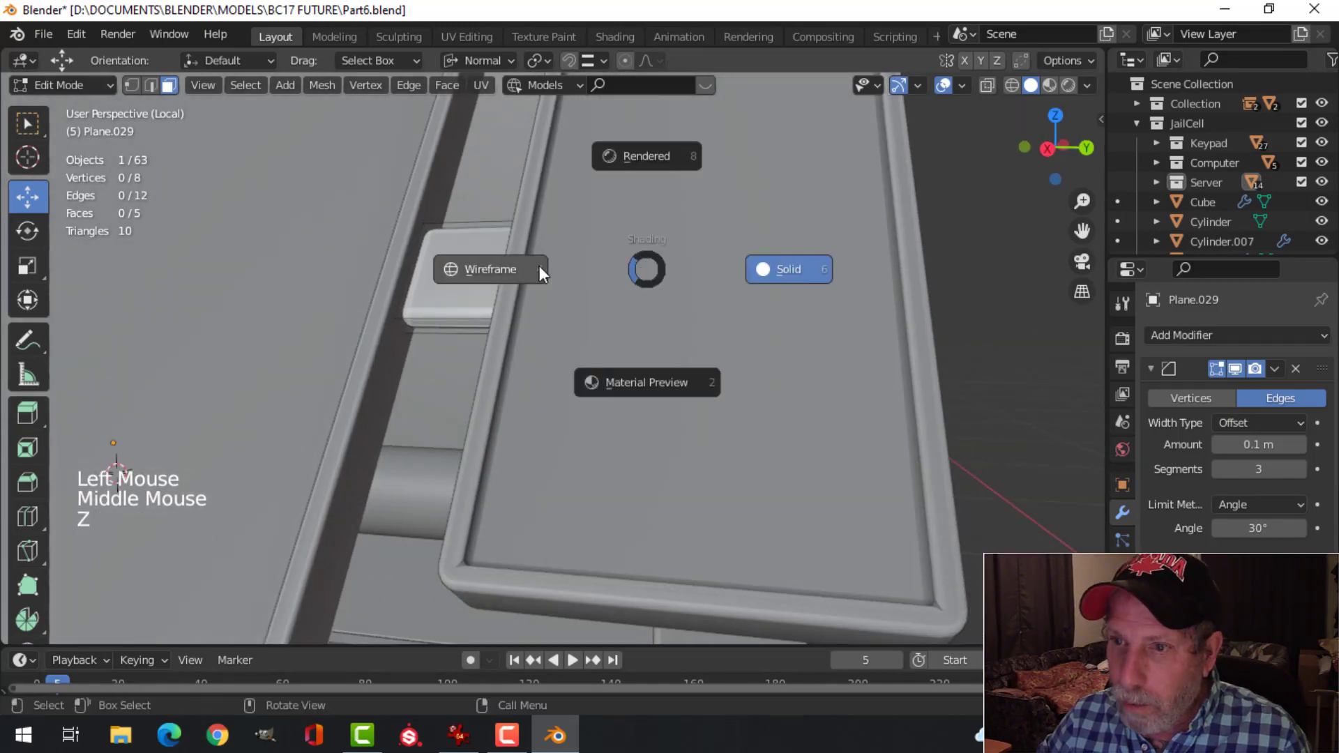
mouse_move(537, 269)
middle_mouse_down()
mouse_move(648, 298)
mouse_move(760, 302)
mouse_move(684, 293)
mouse_move(696, 307)
middle_mouse_up()
key("x")
left_click(693, 293)
key("z")
key("Tab")
scroll(598, 312, "up", 3)
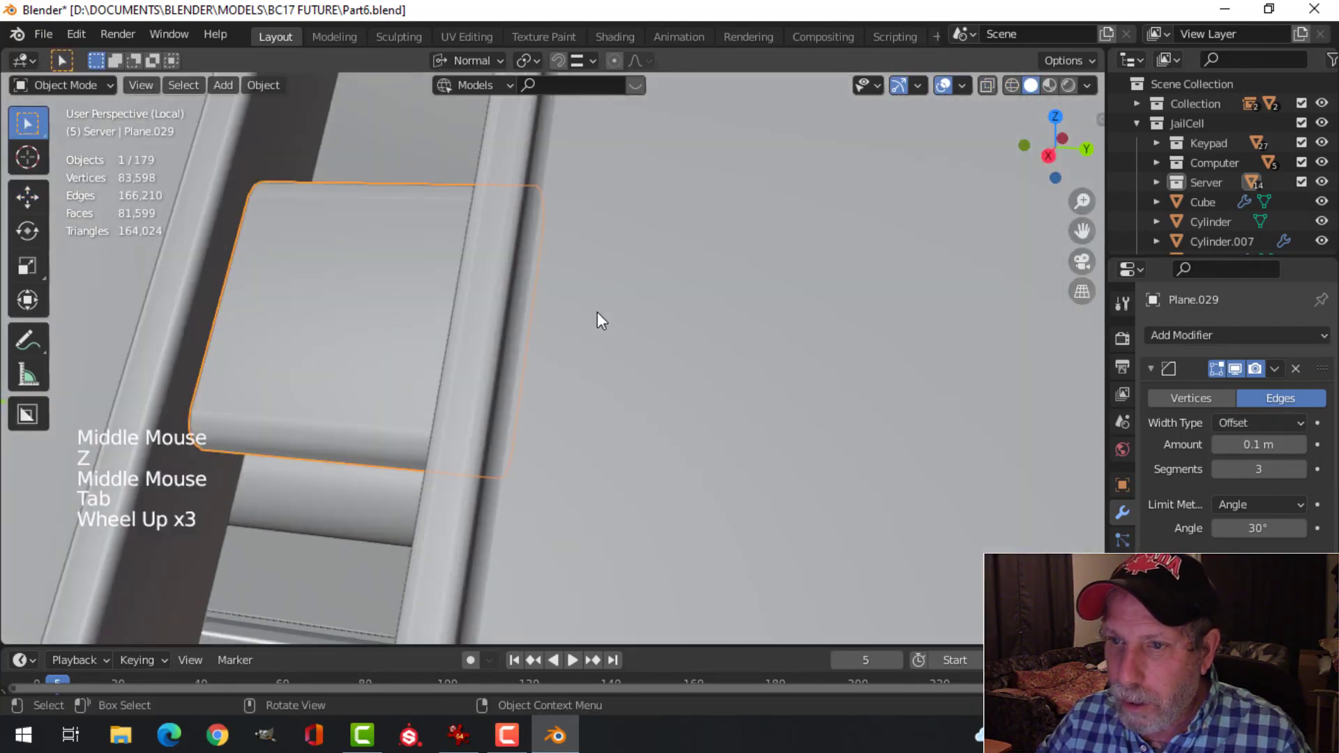
Step: Bevel the connector block's four long edges with a width of about 0.0005 m and 3 segments
key("alt+a")
mouse_move(598, 311)
middle_mouse_down()
mouse_move(533, 317)
mouse_move(445, 144)
middle_mouse_up()
left_click(495, 195)
middle_click_drag(496, 195, 524, 287, "shift")
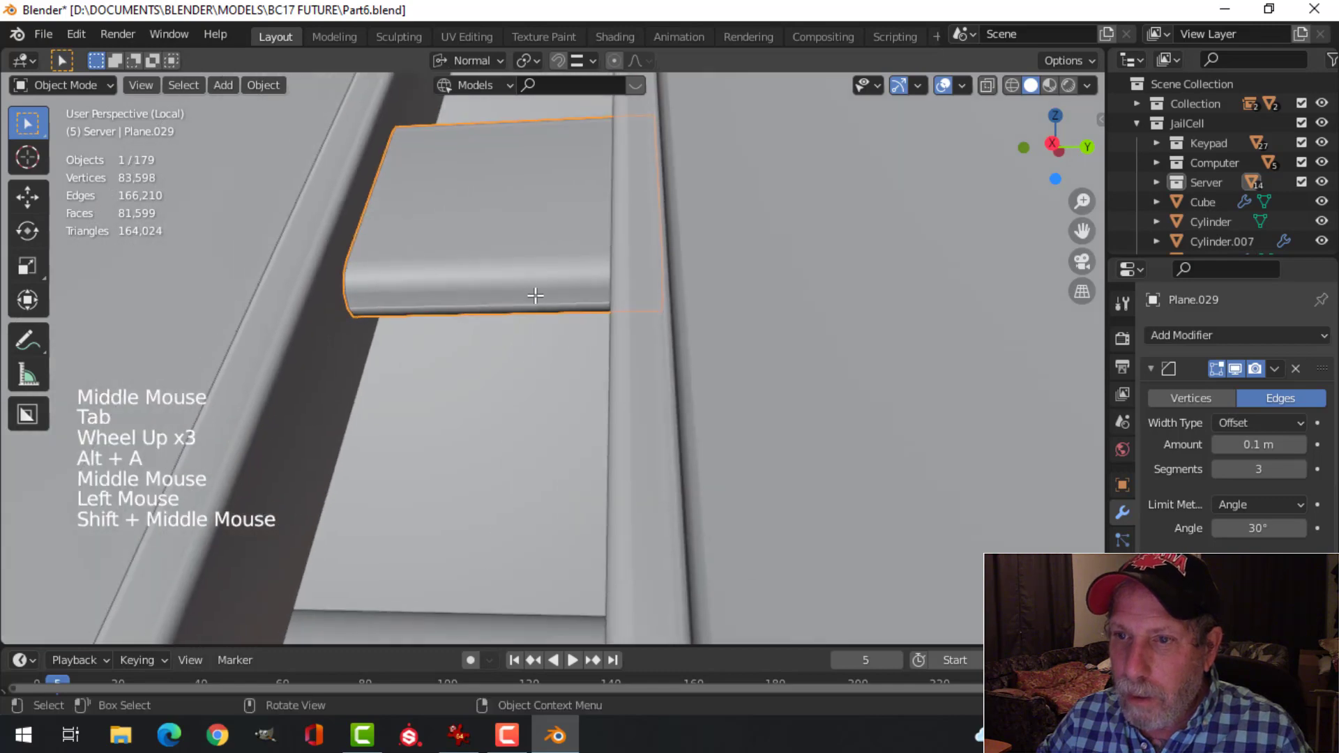
key("Tab")
key("2")
left_click(525, 291)
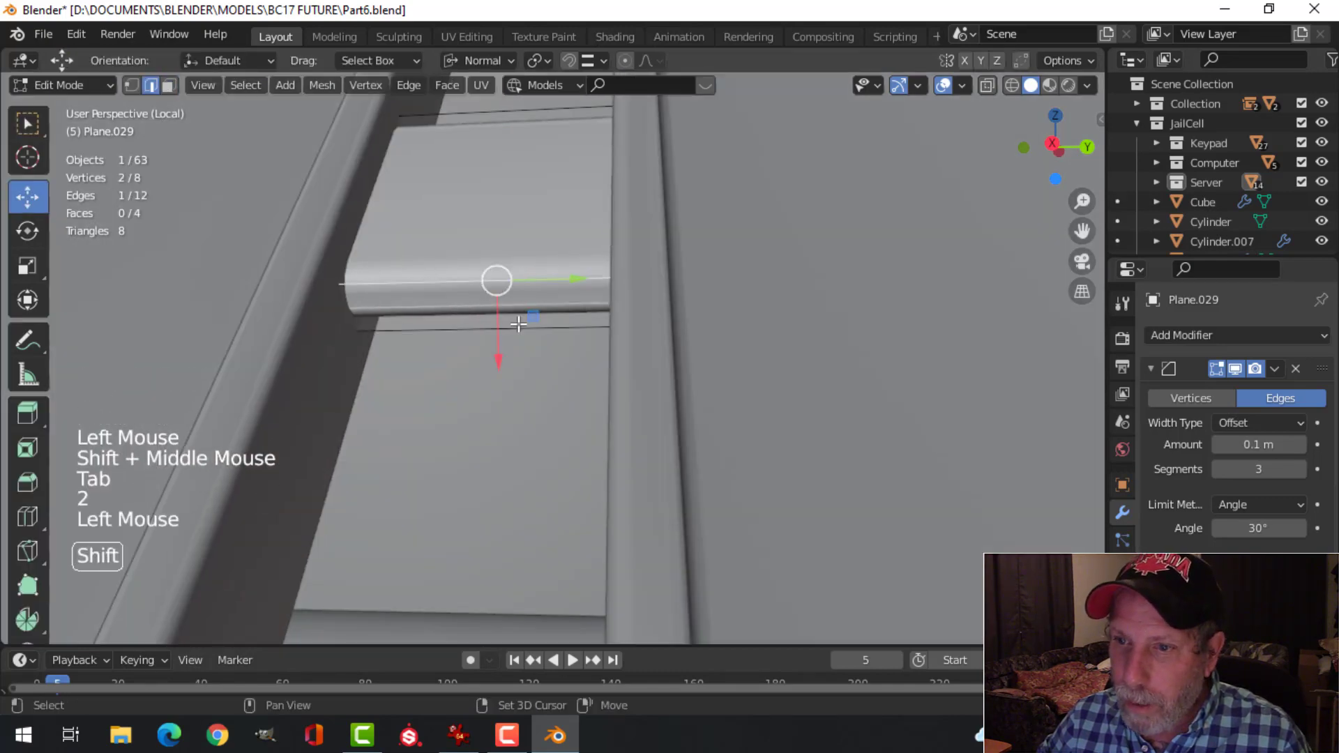
left_click(614, 231, "shift")
middle_click_drag(616, 224, 508, 293)
left_click(583, 274, "shift")
middle_click_drag(583, 274, 300, 404)
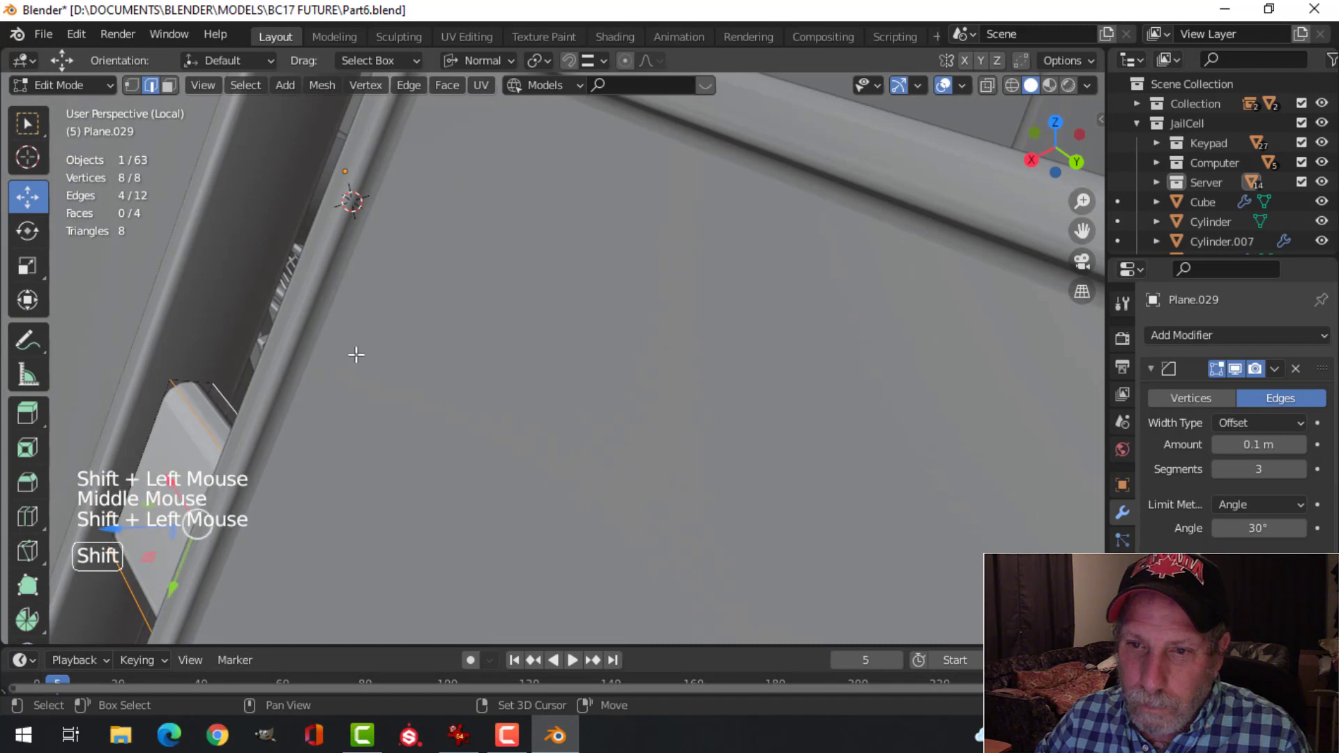
middle_click_drag(355, 355, 822, 278)
key("ctrl+b")
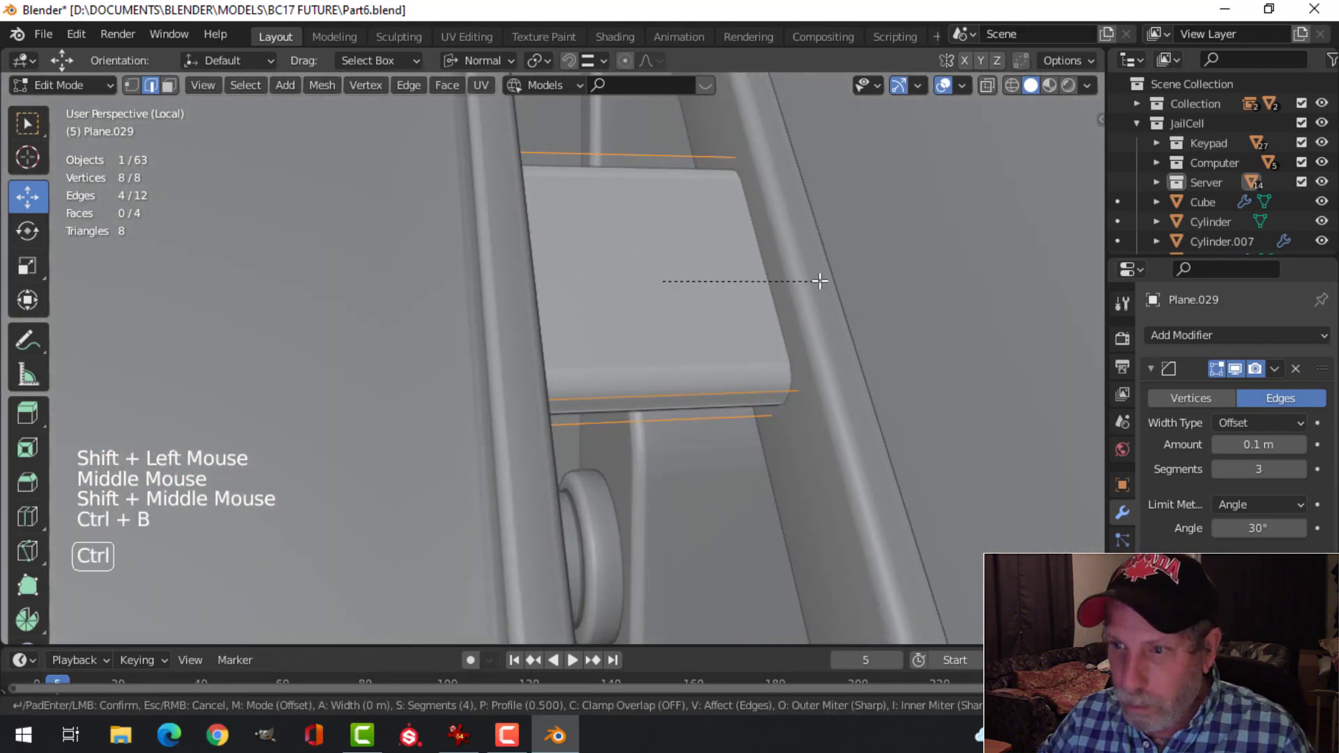
scroll(884, 304, "down", 2)
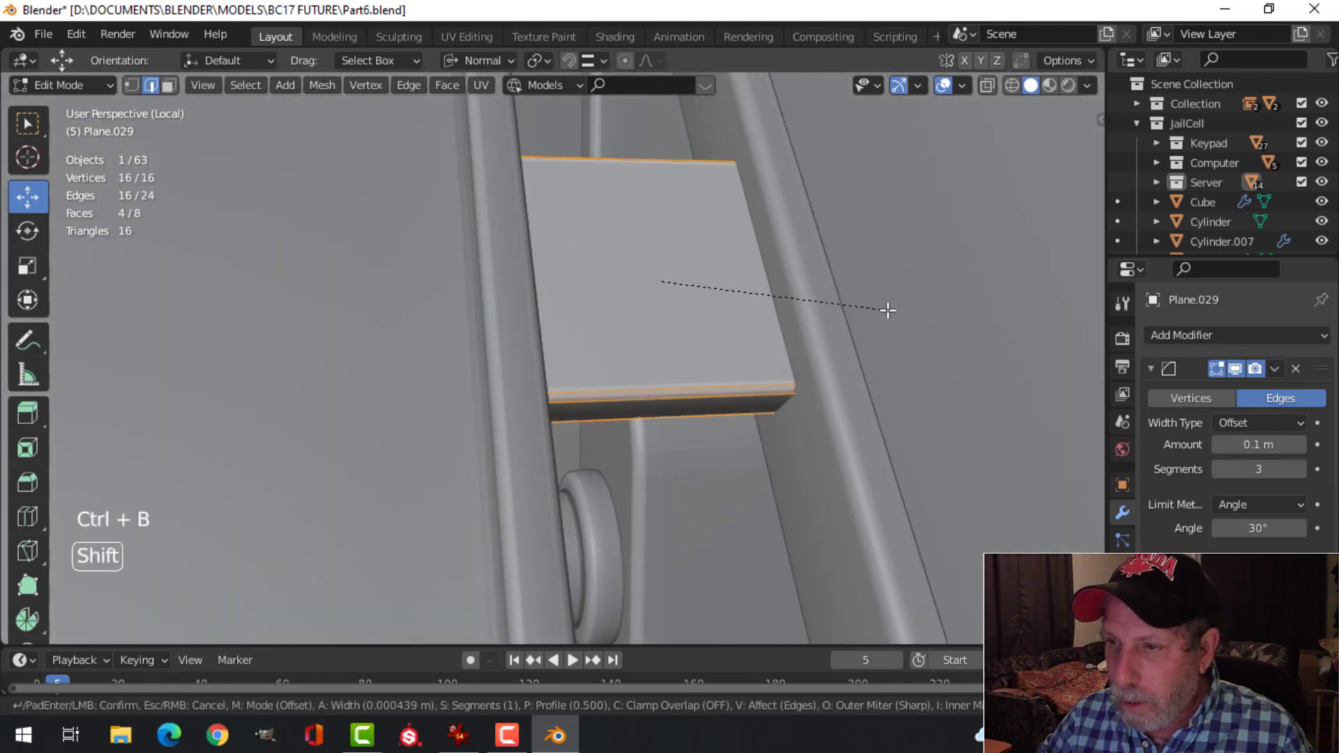
left_click(893, 310)
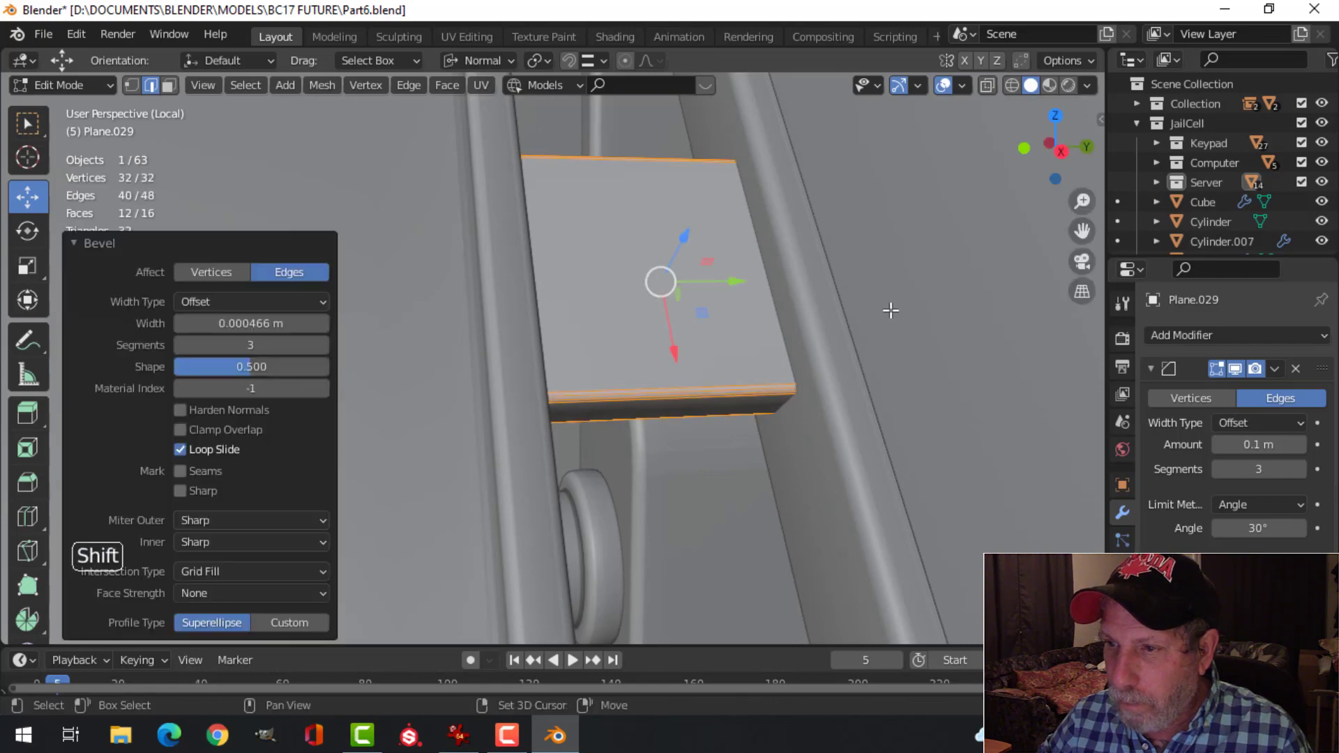
key("Tab")
scroll(849, 307, "down", 2)
key("alt+a")
middle_click_drag(802, 314, 748, 246)
scroll(753, 241, "down", 6)
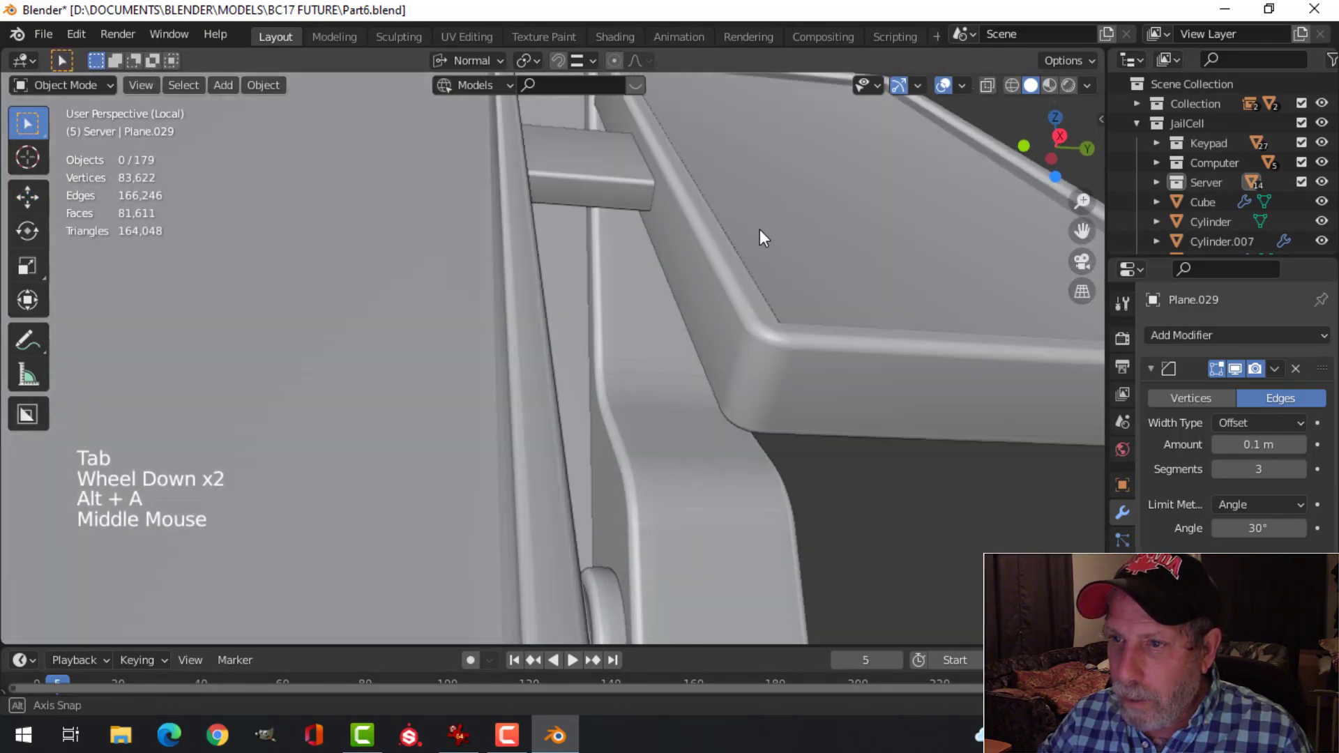
Step: Set the outer miter of the Bevel modifier on the monitor and side panel object to Arc
middle_click_drag(718, 305, 664, 364)
scroll(569, 374, "down", 2)
middle_click_drag(569, 373, 587, 293)
scroll(625, 349, "up", 3)
scroll(571, 286, "down", 2)
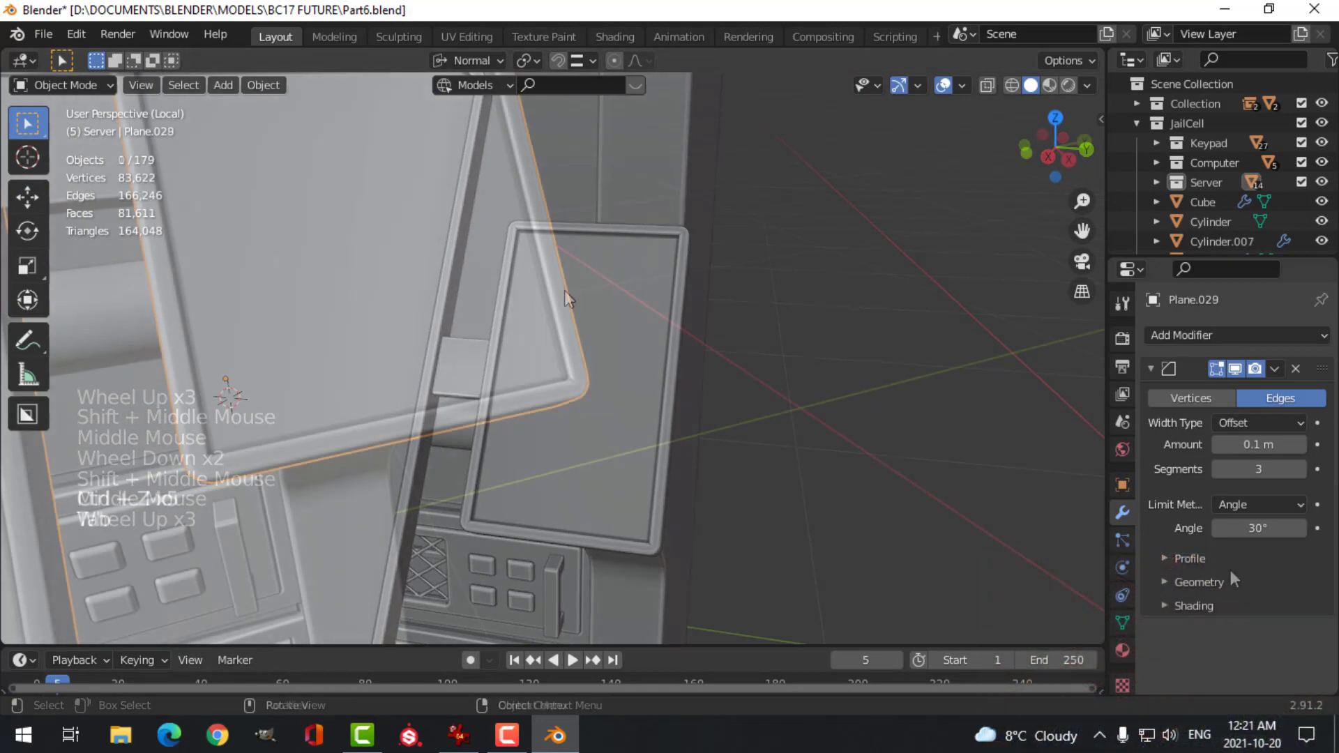
left_click(1196, 582)
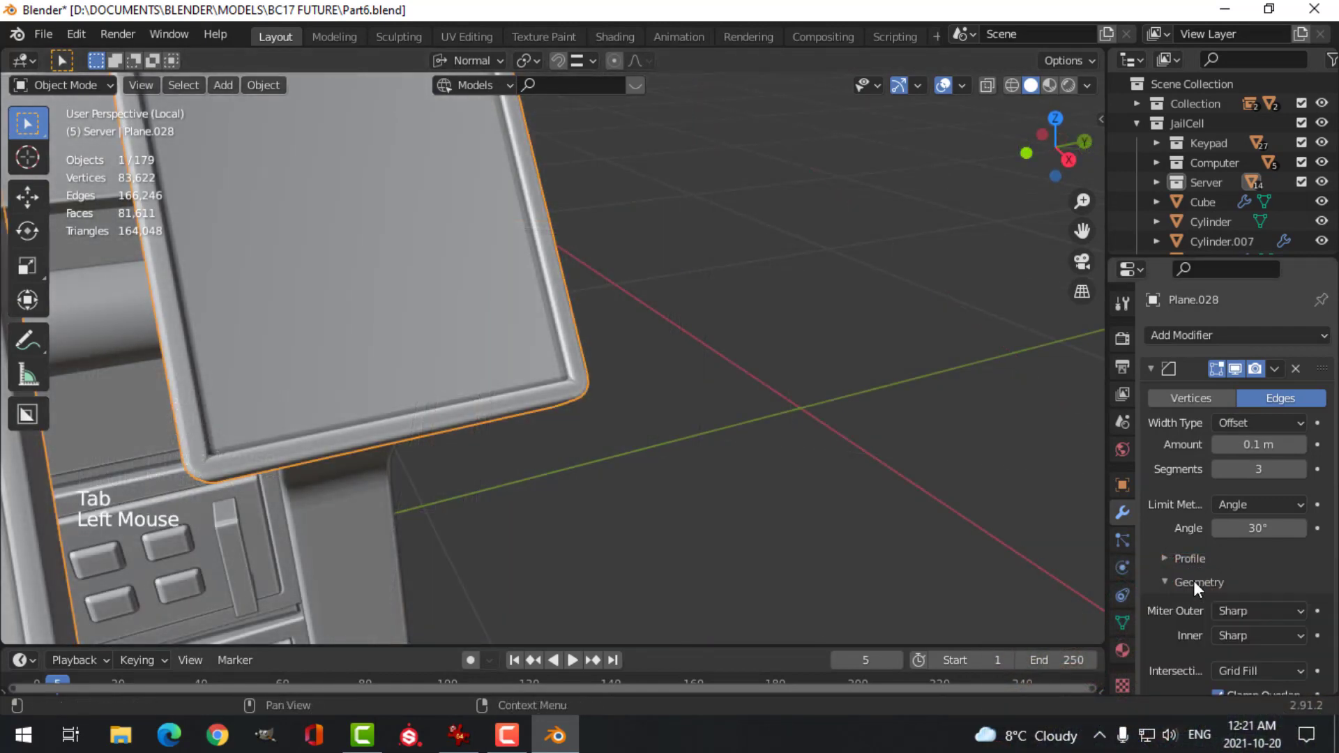
left_click(1248, 611)
left_click(1211, 545)
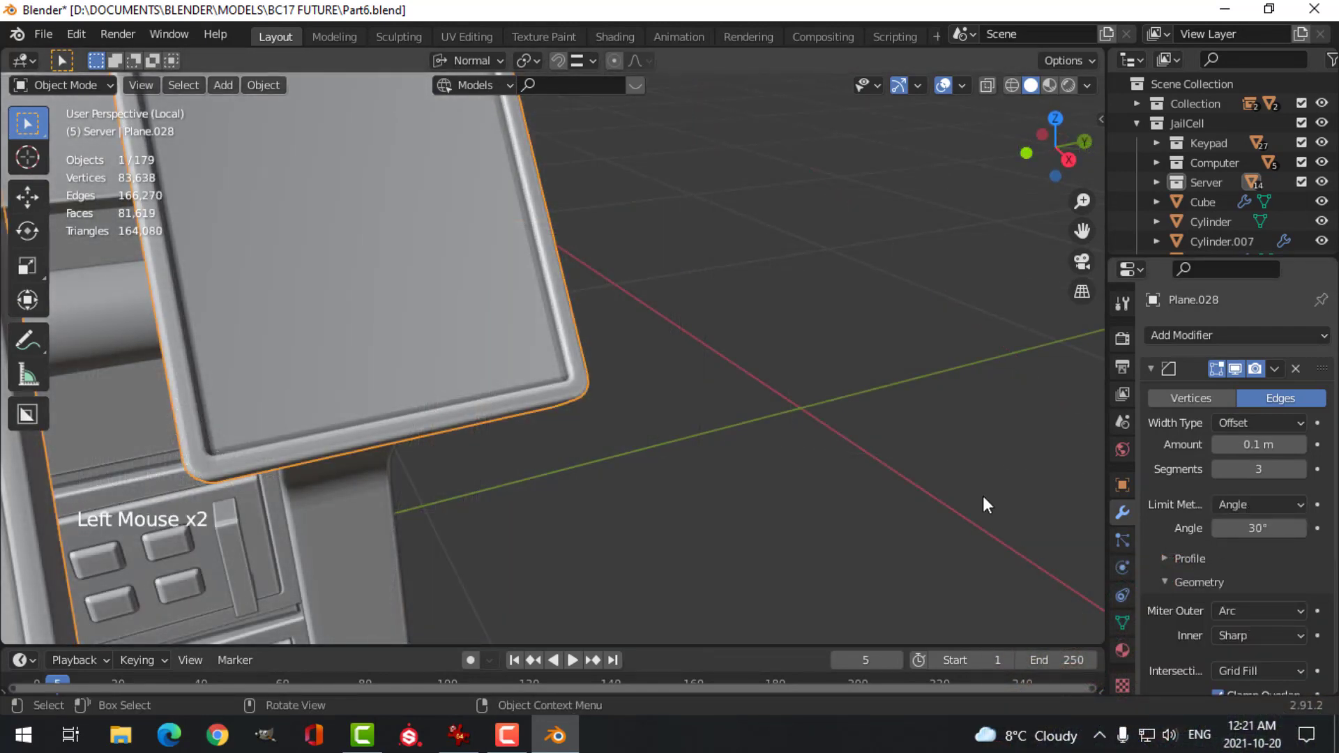
scroll(657, 383, "down", 2)
key("alt+a")
Step: Duplicate the side panel's recessed front face in place and scale the copy to about 0.289
middle_click_drag(657, 383, 492, 427)
scroll(476, 367, "down", 1)
left_click(612, 359)
middle_click_drag(613, 359, 582, 377, "shift")
mouse_move(583, 377)
middle_mouse_down()
mouse_move(550, 396)
mouse_move(557, 376)
mouse_move(532, 377)
mouse_move(591, 379)
middle_mouse_up()
key("Tab")
key("alt+a")
key("3")
left_click(558, 346)
middle_click_drag(592, 380, 780, 433)
key("shift+d")
key("s")
left_click(628, 383)
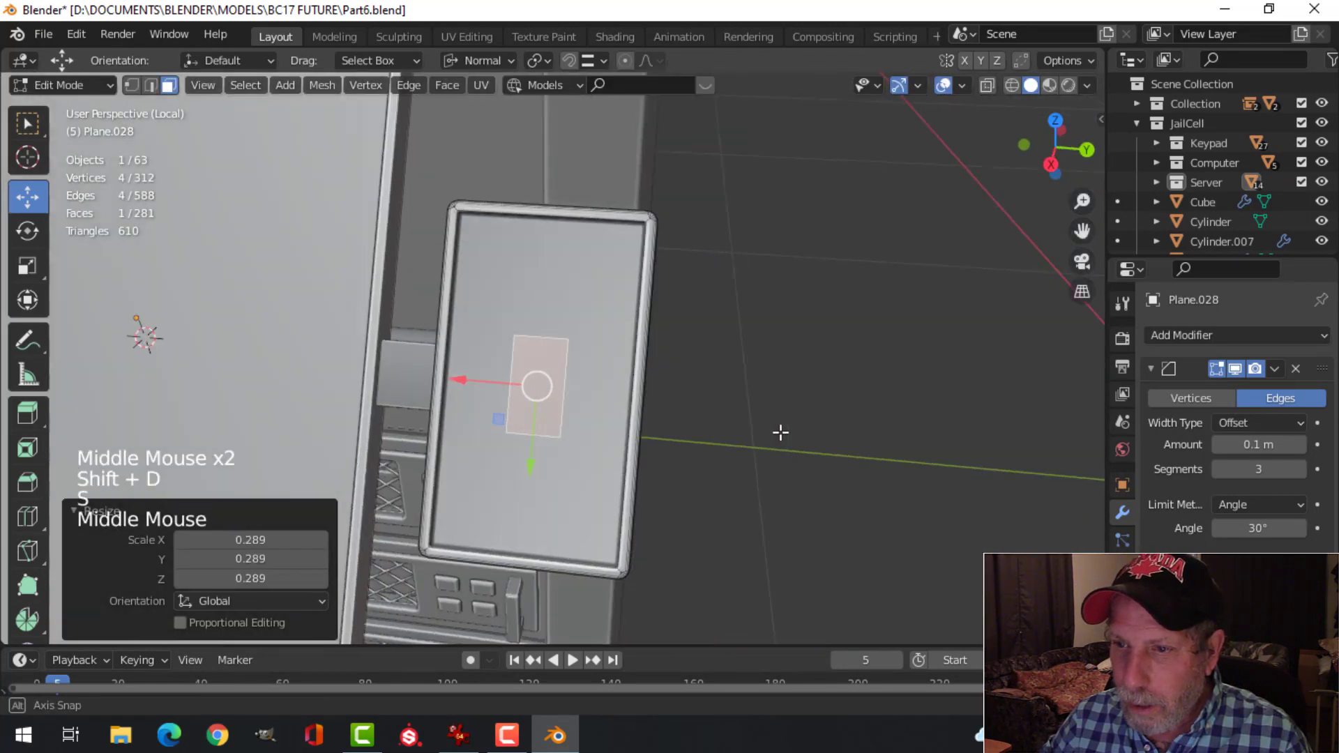
Step: Scale the duplicated face to about 0.48 along its normal Y axis and separate it into its own object
key("s")
key("y")
key("y")
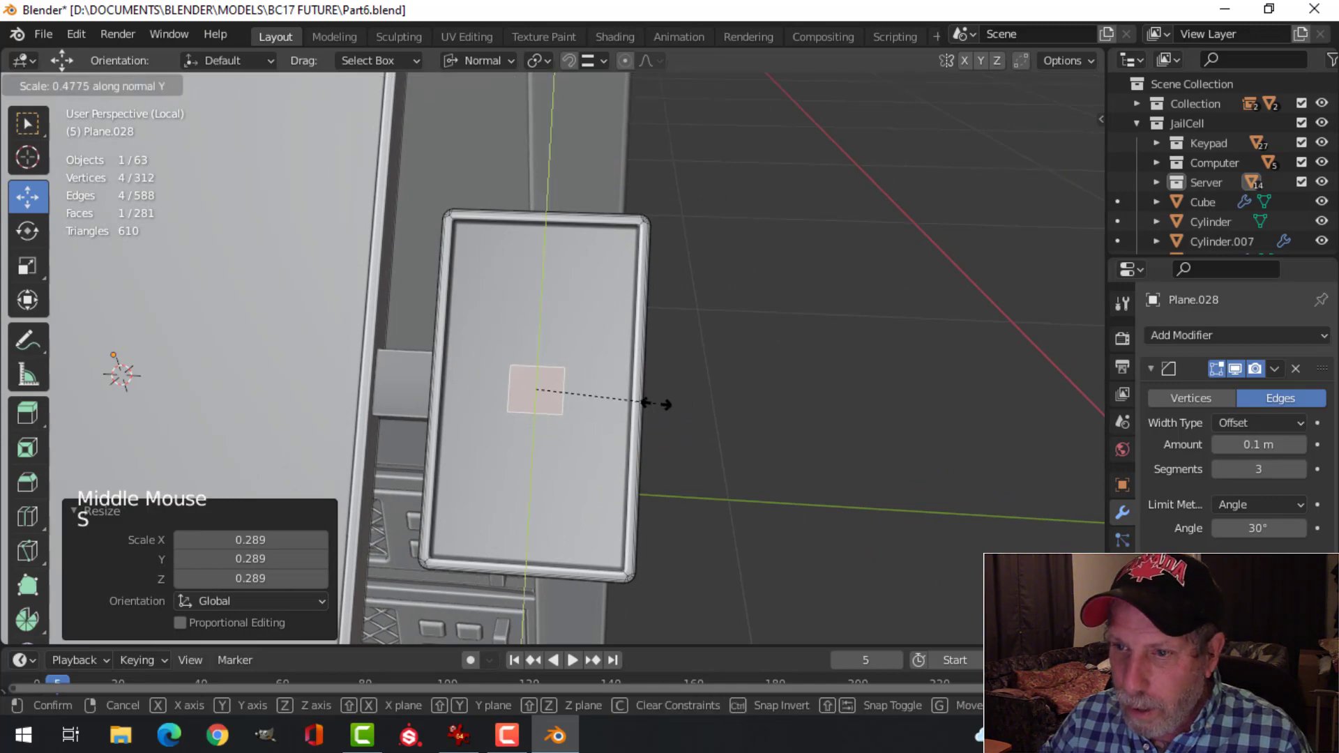
left_click(666, 404)
middle_click_drag(681, 413, 509, 382)
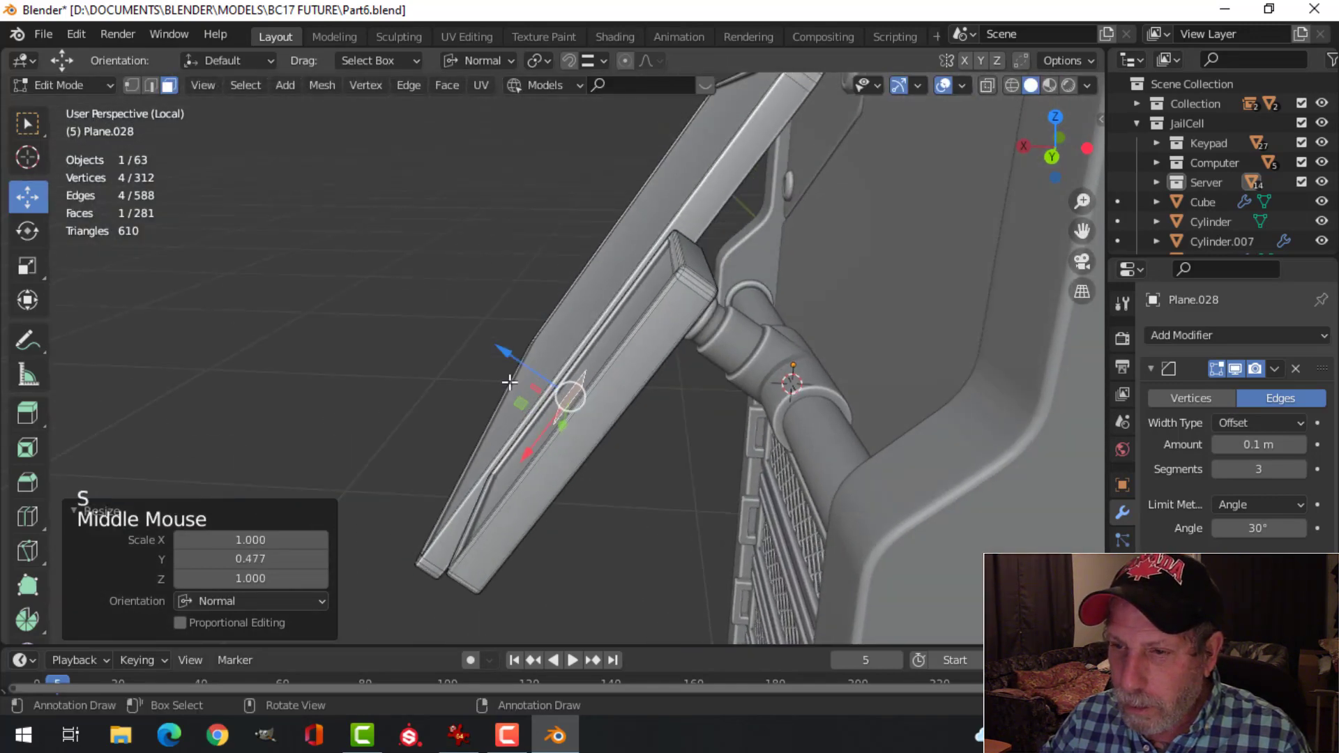
key("p")
left_click(605, 405)
key("Tab")
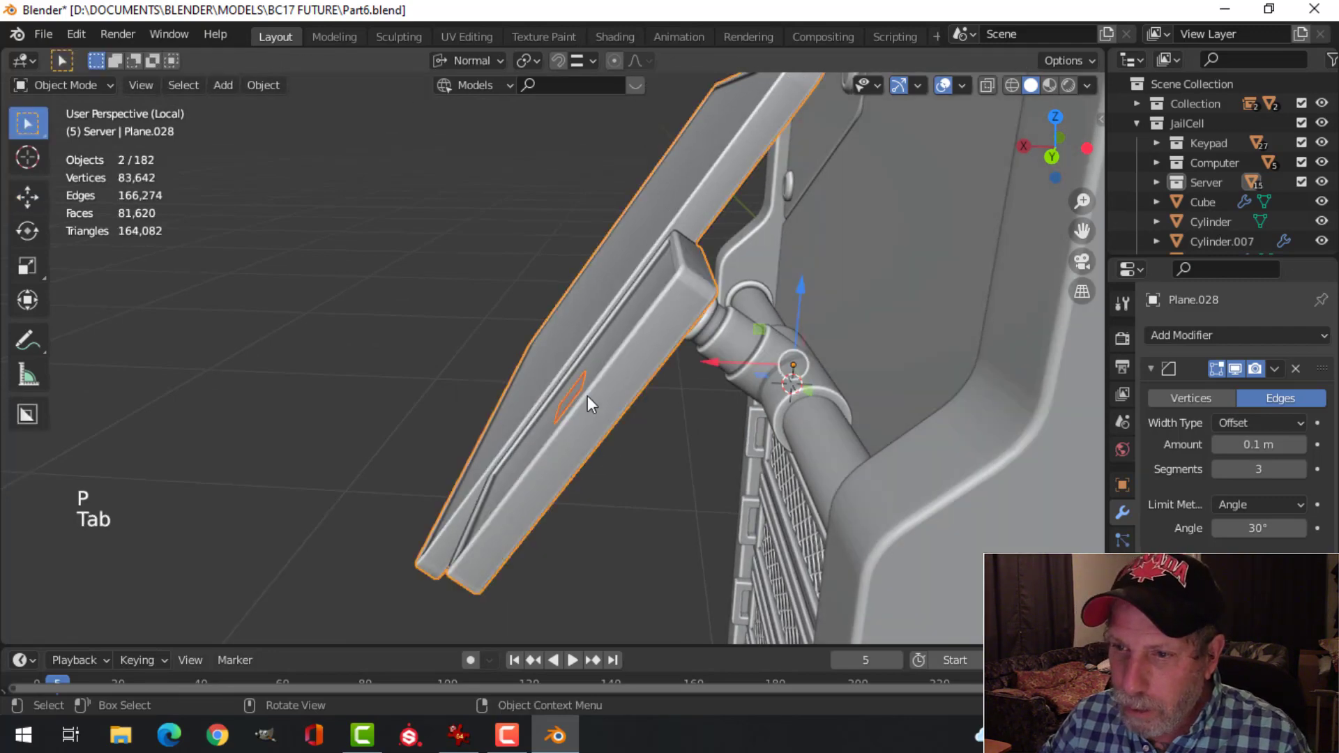
Step: Move the separated face about 0.0053 m along its normal Z axis, out from the side panel
left_click(577, 388)
key("Tab")
key("a")
left_click_drag(514, 357, 493, 337)
middle_click_drag(493, 338, 614, 377)
scroll(607, 386, "up", 2)
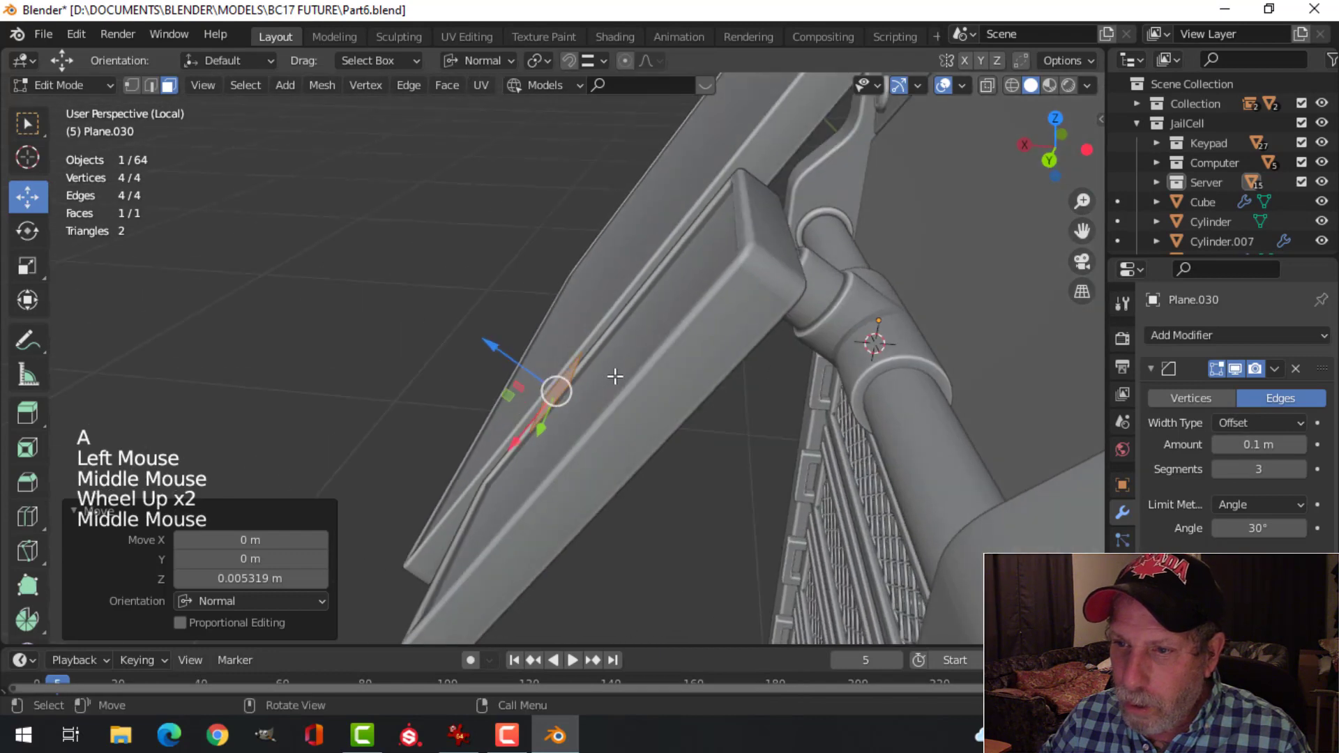
Step: Extrude the face about 0.0048 m back toward the panel, widen the base to about 1.19, and delete that hidden base face
key("e")
left_click(632, 395)
key("s")
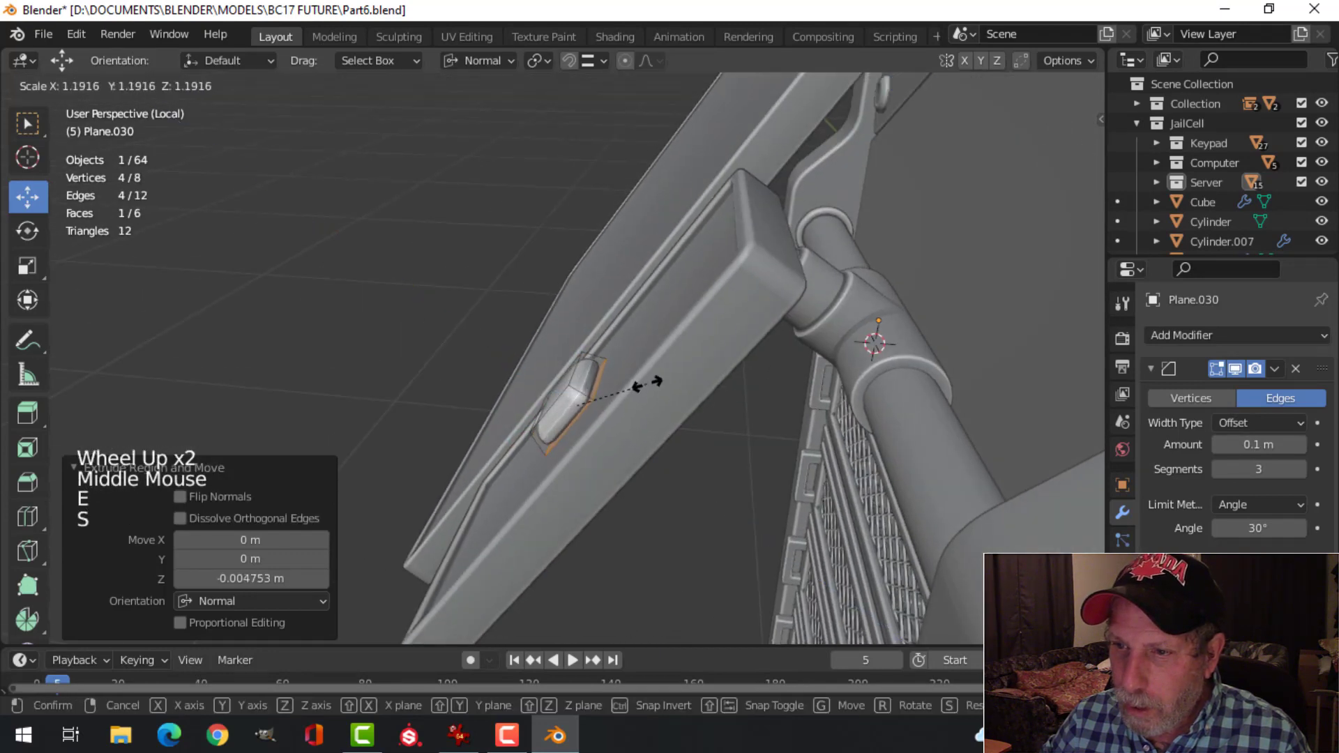
left_click(652, 377)
key("x")
left_click(657, 380)
Step: Add a loop cut around the button's tapered sides and slide it by about 0.58
middle_click_drag(657, 380, 737, 429)
scroll(698, 422, "up", 3)
middle_click_drag(649, 418, 678, 380)
key("alt+a")
key("ctrl+r")
left_click(614, 401)
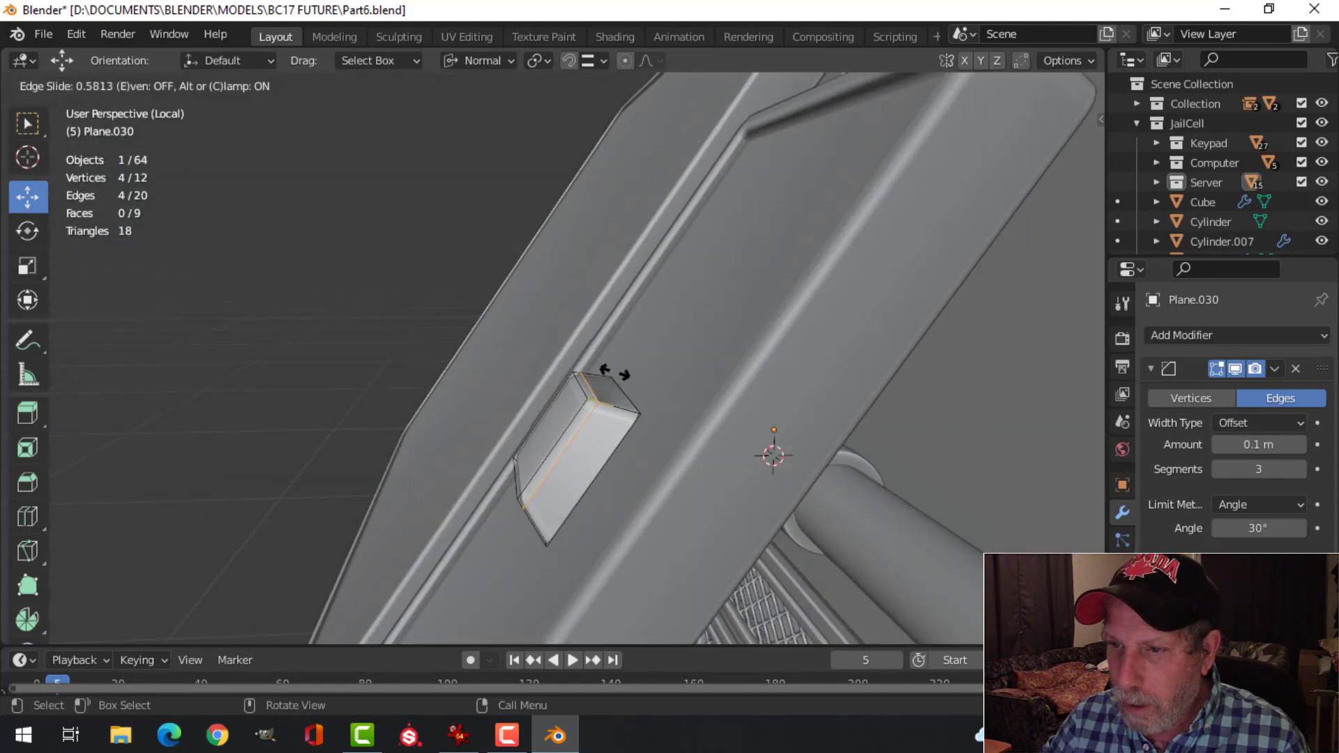
left_click(612, 367)
key("Tab")
middle_click_drag(573, 412, 656, 454)
scroll(645, 416, "down", 2)
key("alt+a")
Step: Move the whole button up the panel by about 0.033 m and sideways into the panel's upper-left corner
left_click(541, 412)
key("Tab")
key("a")
key("KP_3")
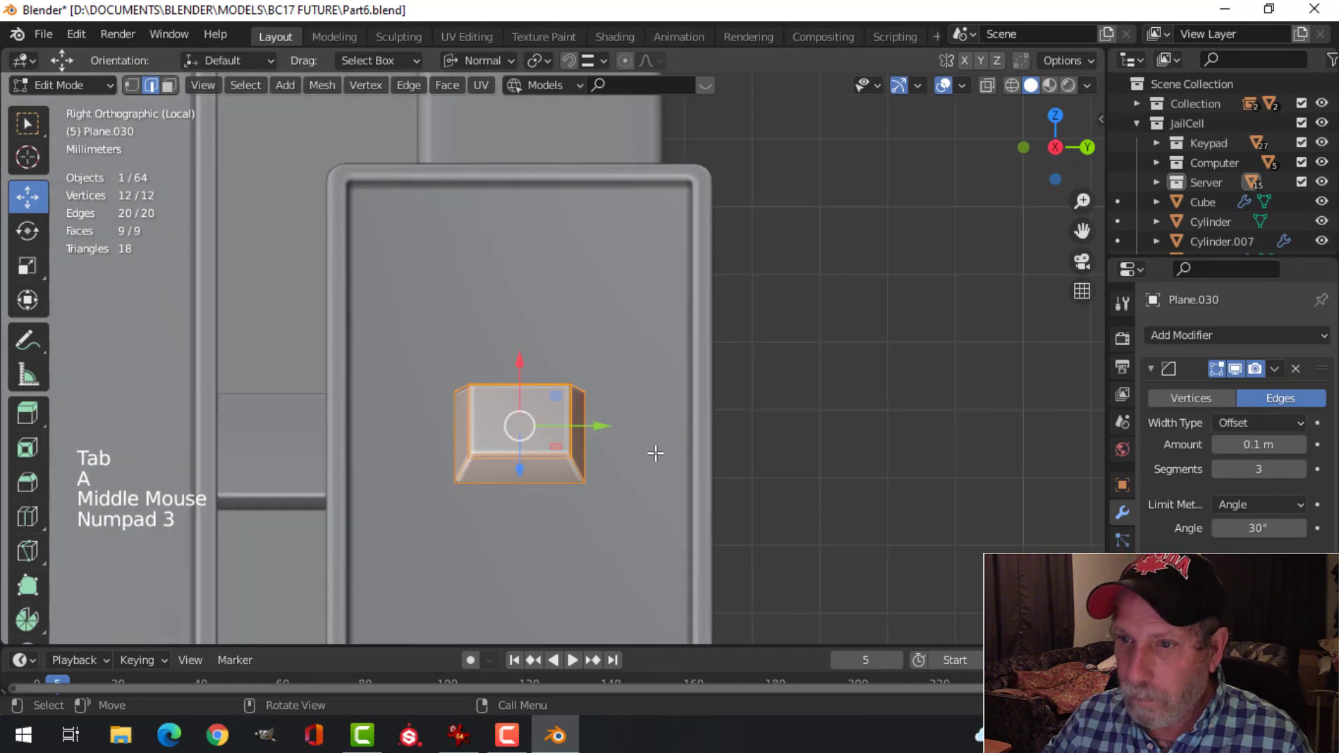
middle_click_drag(655, 447, 622, 454)
left_click_drag(630, 459, 631, 454)
left_click_drag(613, 352, 718, 300)
middle_click_drag(719, 300, 731, 269)
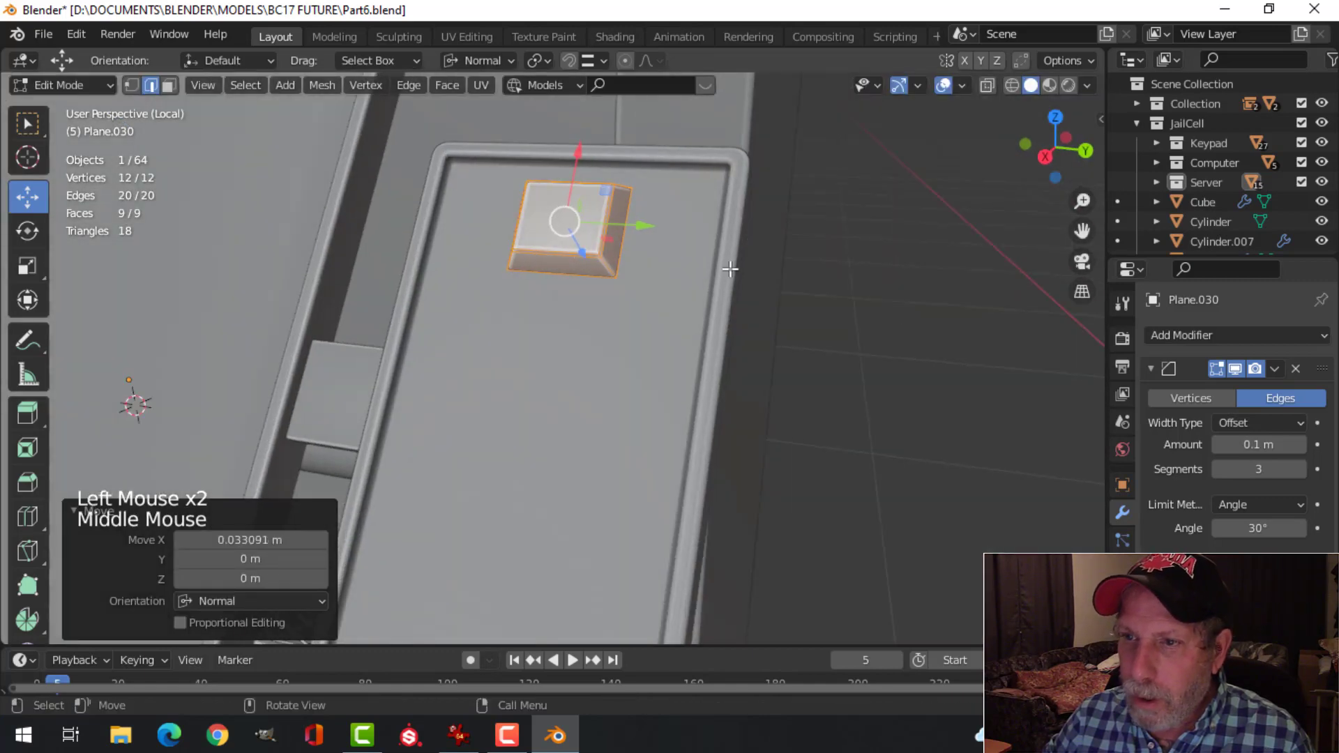
left_click_drag(648, 229, 583, 238)
Step: Duplicate the button and place the copy about 0.0244 m beside it along the normal Y axis
middle_click_drag(583, 238, 605, 385, "shift")
left_click_drag(551, 266, 676, 289)
key("shift+d")
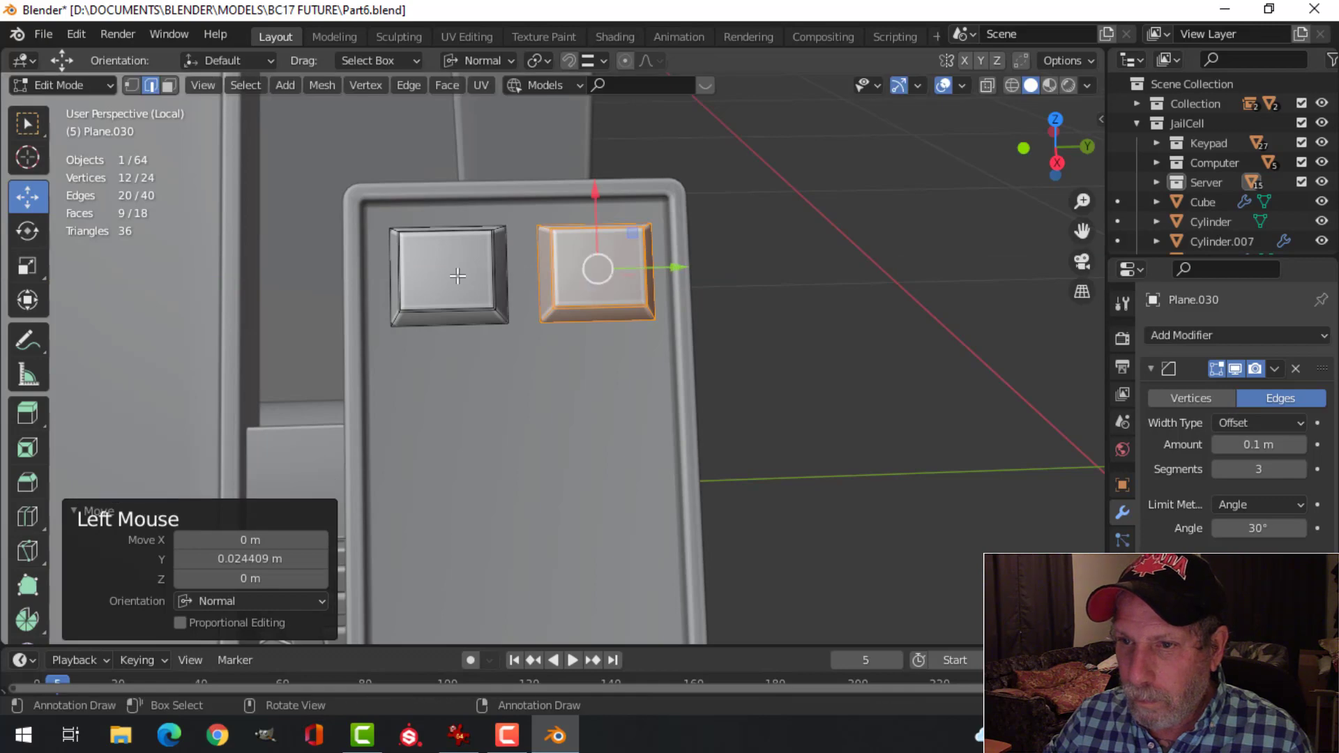
Step: Select both buttons and shift them about -0.0009 m along Y to center the pair on the panel
left_click(534, 274, "shift")
key("ctrl+l")
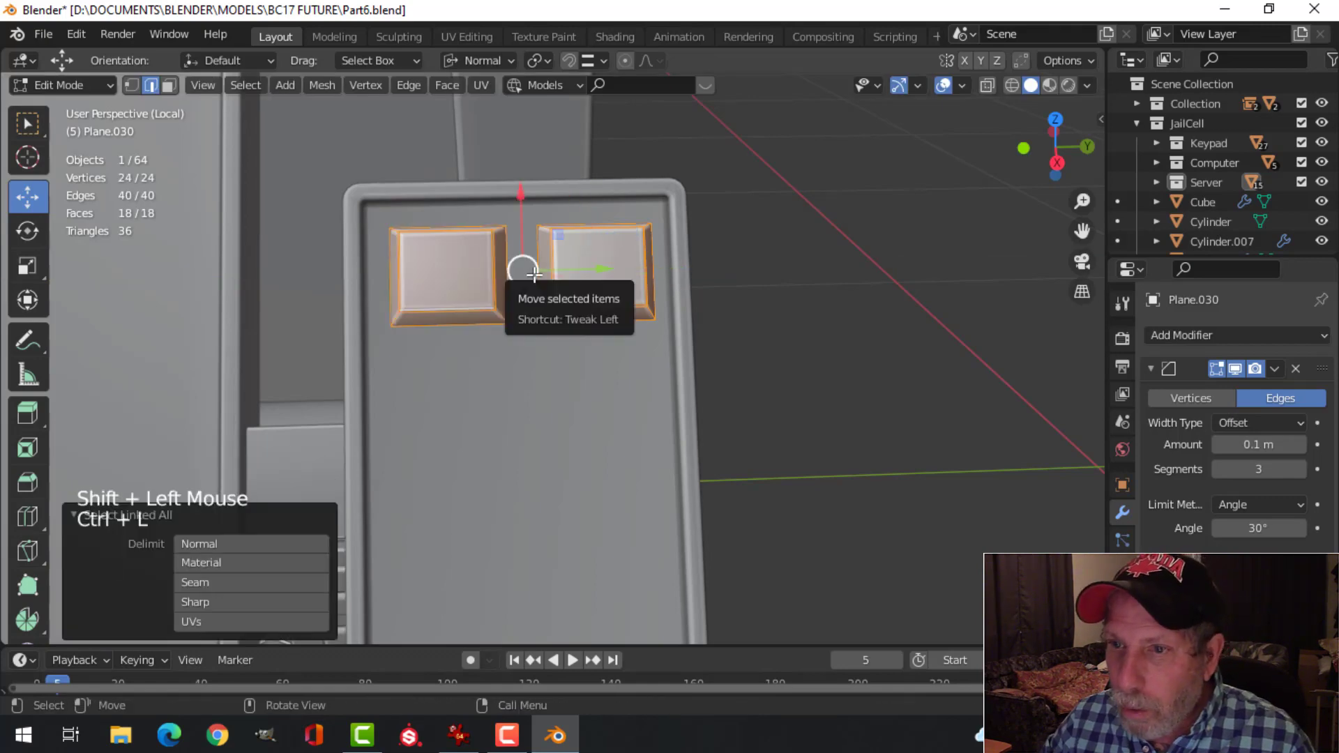
left_click_drag(596, 269, 587, 263)
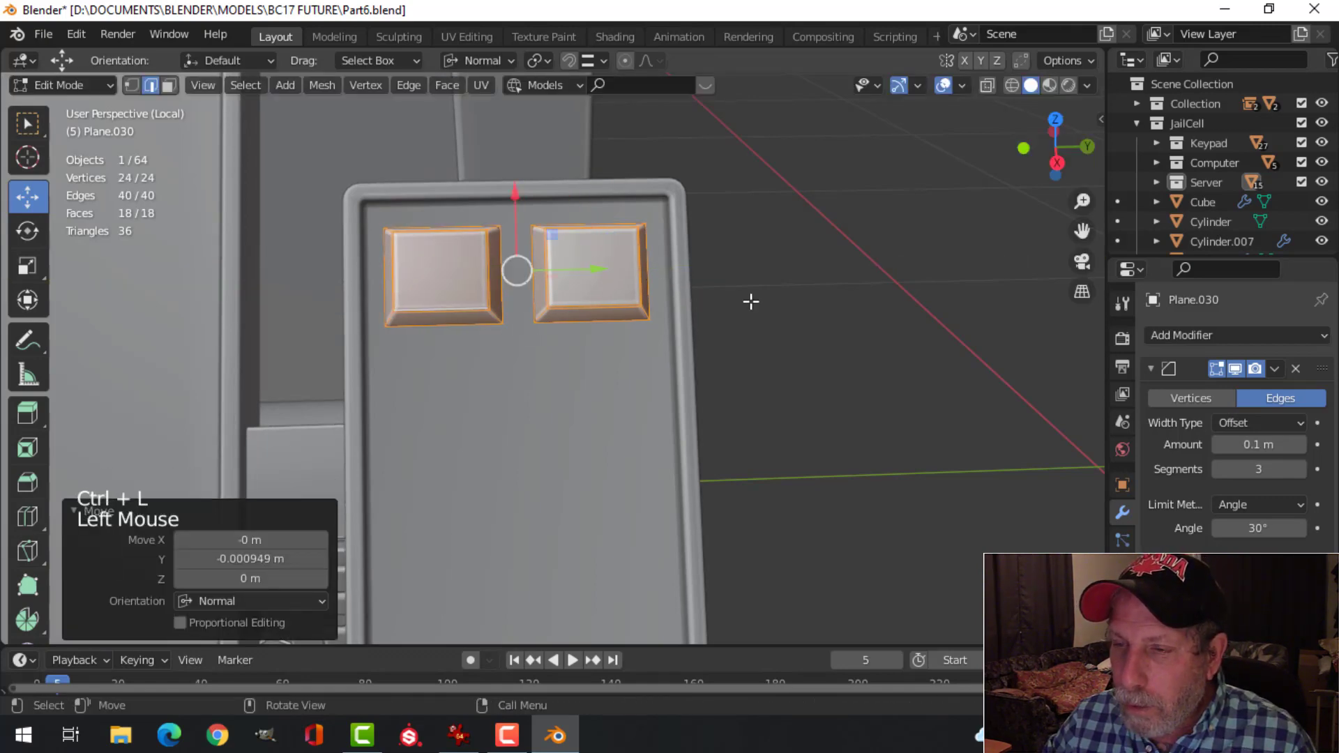
Step: Duplicate the button pair and move the copy about 0.0205 m down the panel as a second row
middle_click_drag(750, 299, 631, 331)
middle_click_drag(631, 331, 610, 293)
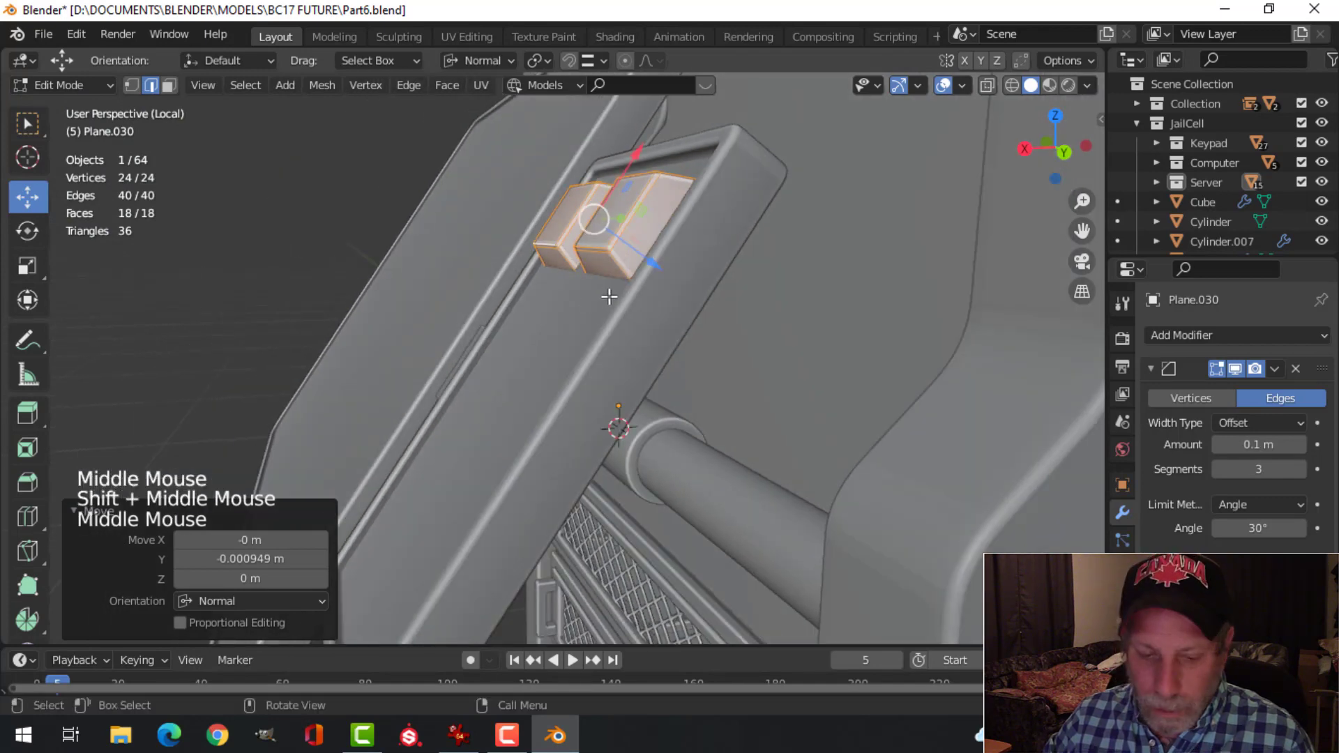
key("shift+d")
left_click_drag(643, 149, 589, 273)
middle_click_drag(623, 279, 638, 258, "shift")
mouse_move(638, 258)
middle_mouse_down("shift")
mouse_move(654, 238)
mouse_move(661, 267)
middle_mouse_up("shift")
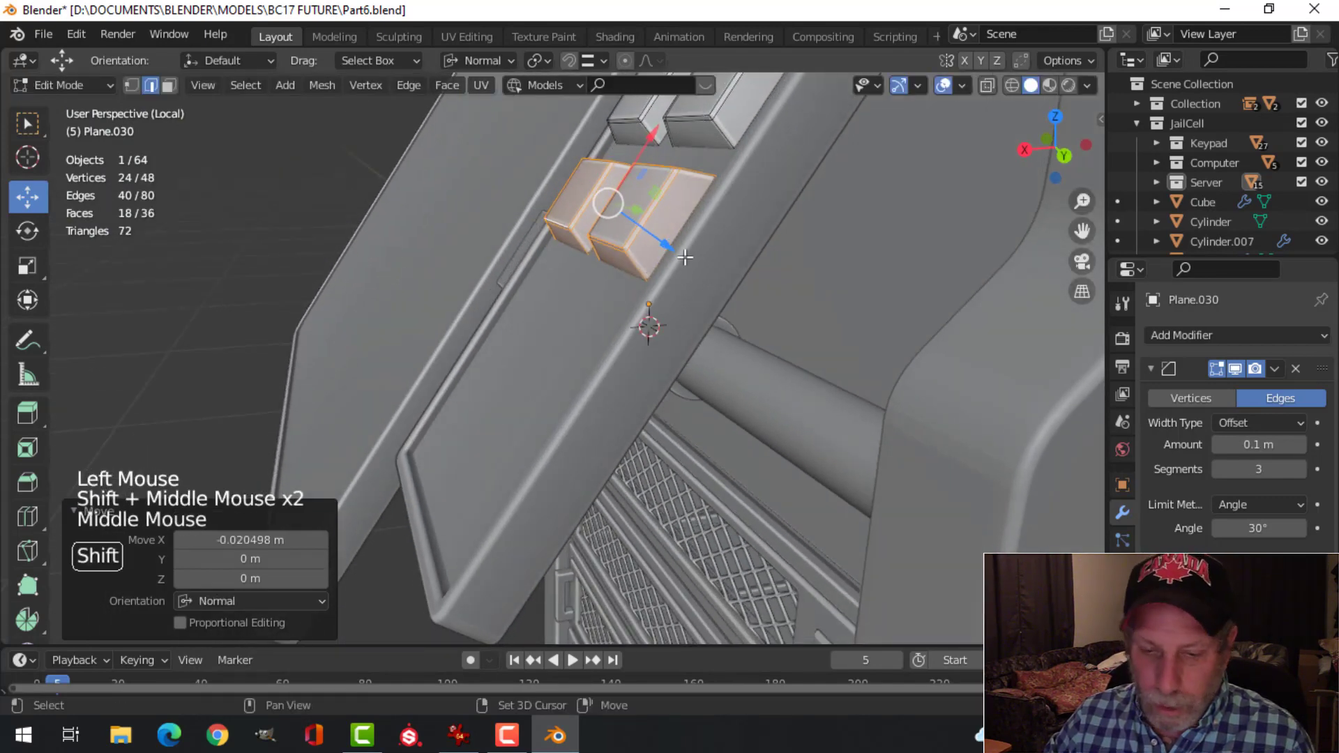
Step: Duplicate the second row of buttons about 0.020 m further down the panel as a third row
key("shift+d")
left_click_drag(648, 139, 583, 245)
middle_click_drag(583, 245, 607, 272)
Step: Add a fourth button row by duplicating the third row and moving it about 0.0213 m down the panel
scroll(723, 302, "down", 4)
scroll(668, 272, "up", 4)
key("shift+d")
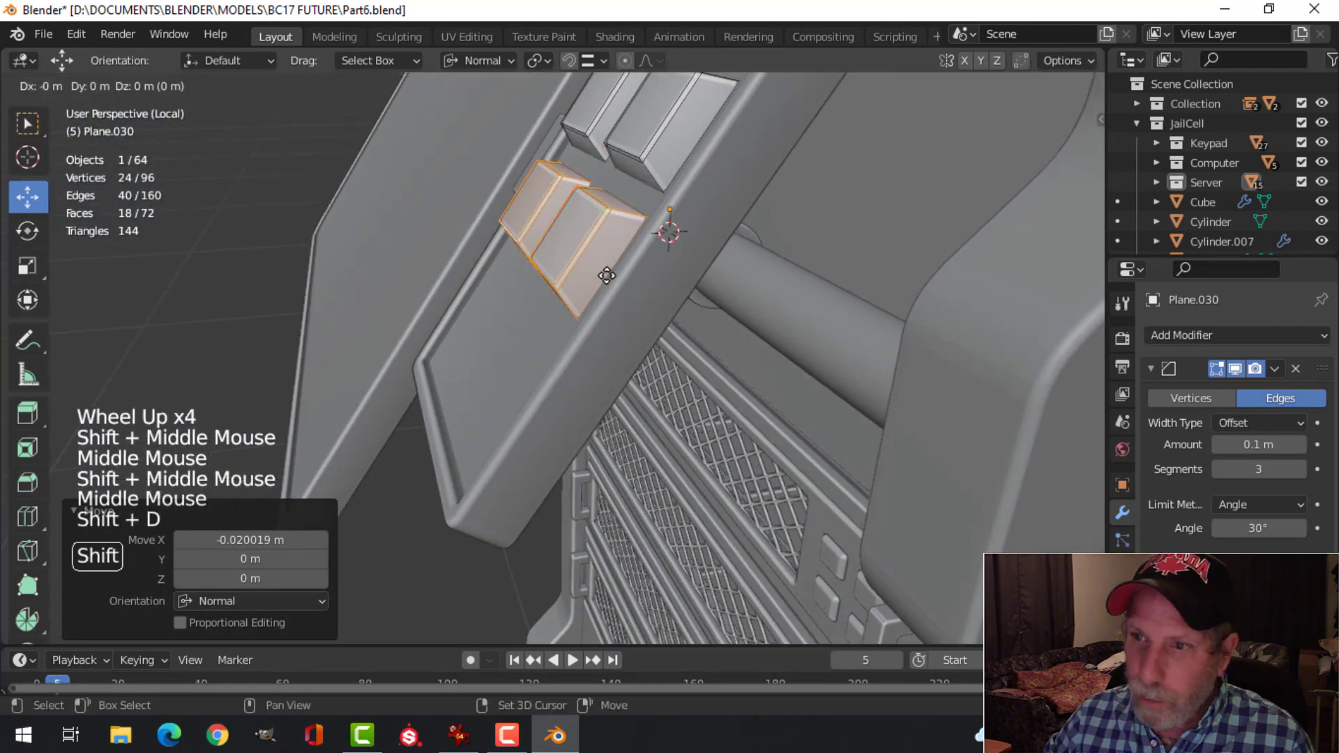
left_click(554, 229)
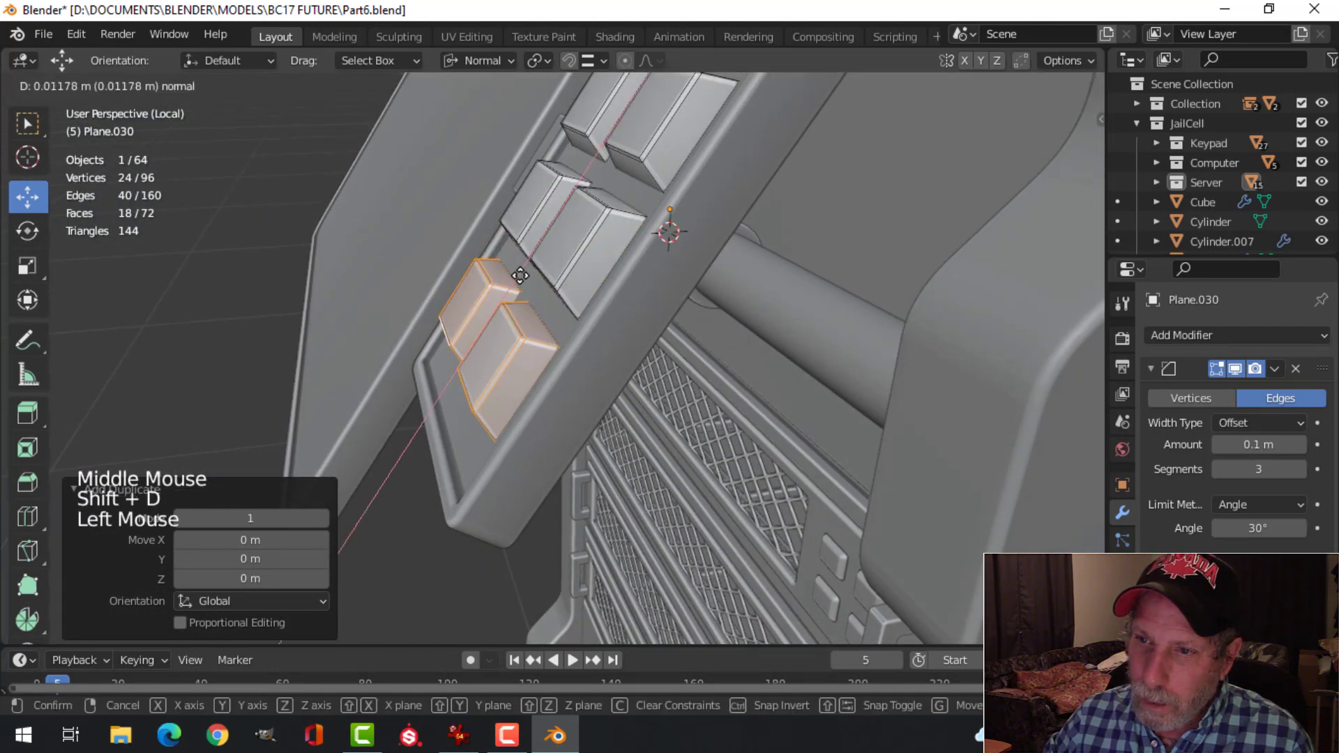
left_click_drag(515, 273, 512, 278)
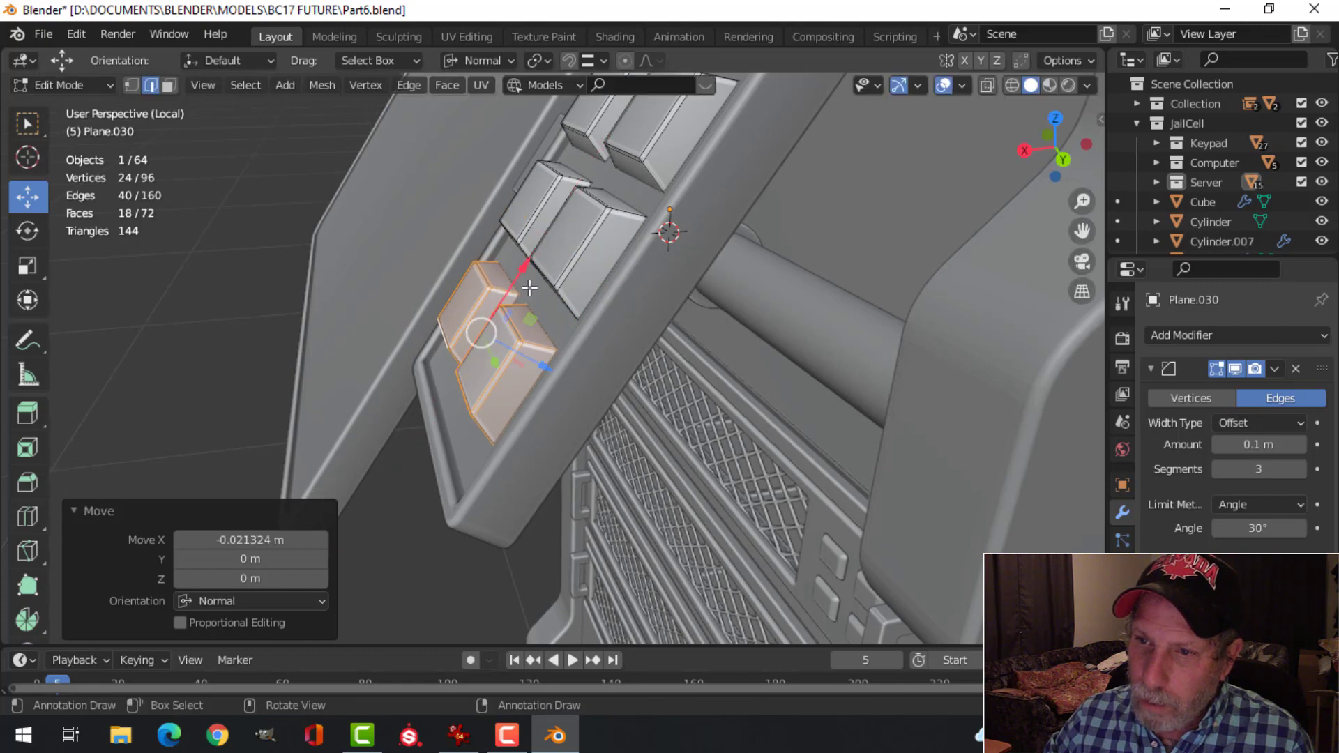
Step: Delete the right-hand button of the bottom row
middle_click_drag(529, 287, 688, 309)
key("alt+a")
left_click(598, 374)
key("ctrl+l")
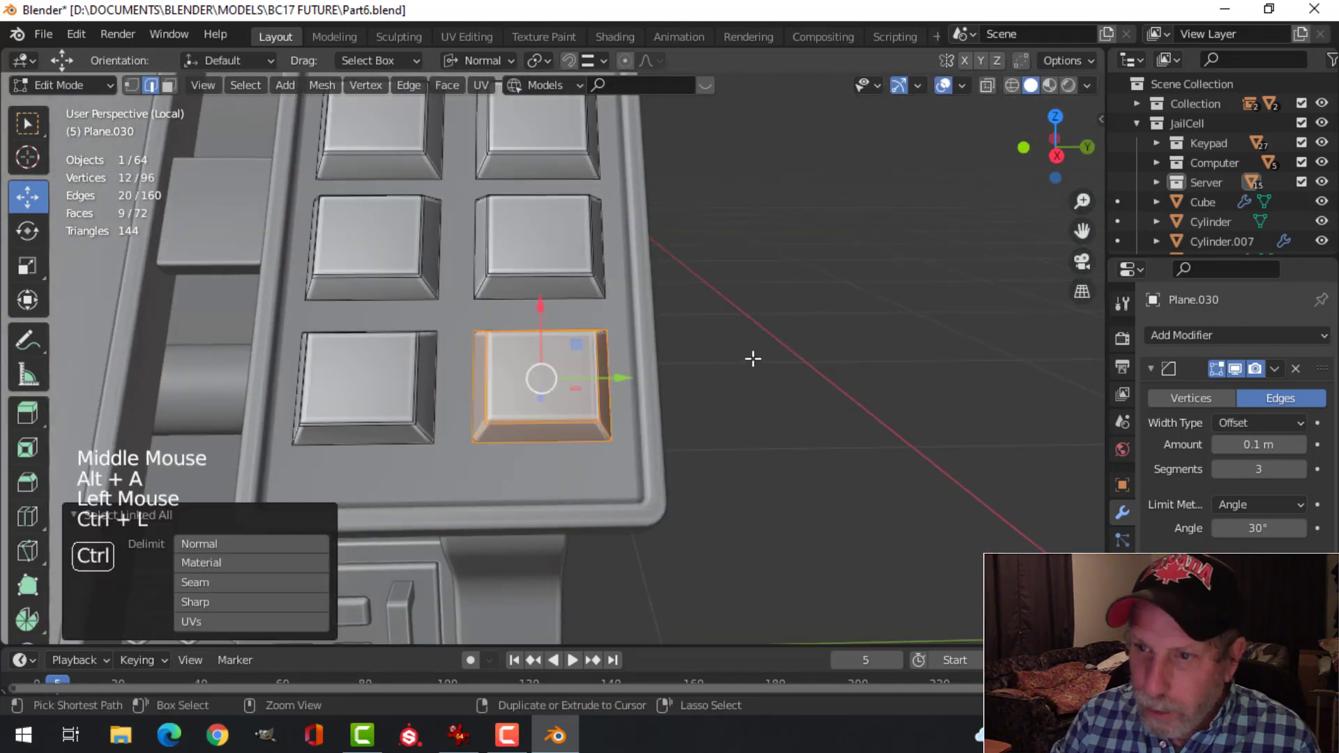
key("x")
left_click(753, 358)
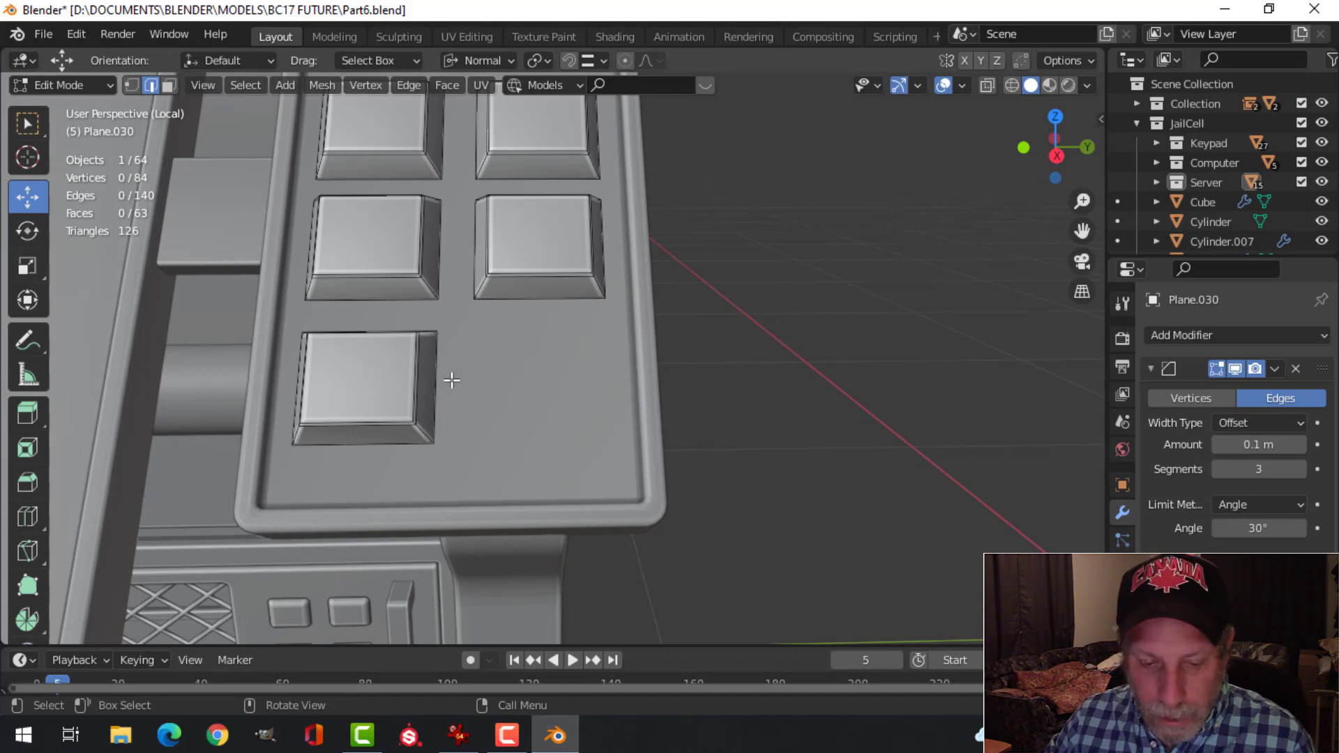
Step: Switch to vertex selection for editing the remaining bottom-row button
key("1")
mouse_move(491, 386)
middle_mouse_down()
mouse_move(421, 383)
mouse_move(506, 377)
middle_mouse_up()
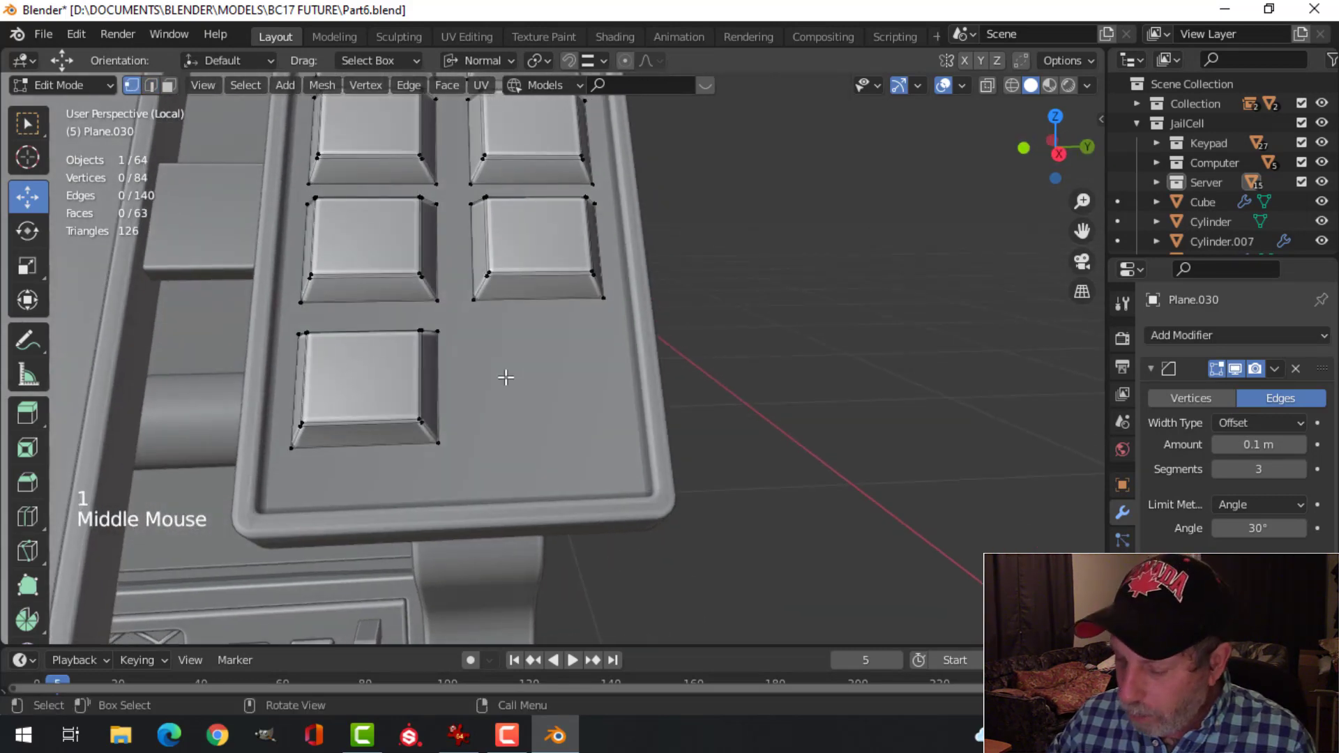
Step: Widen the bottom key to span both key columns by moving its right-side vertices about 0.024 m along local Y
key("KP_1")
key("KP_3")
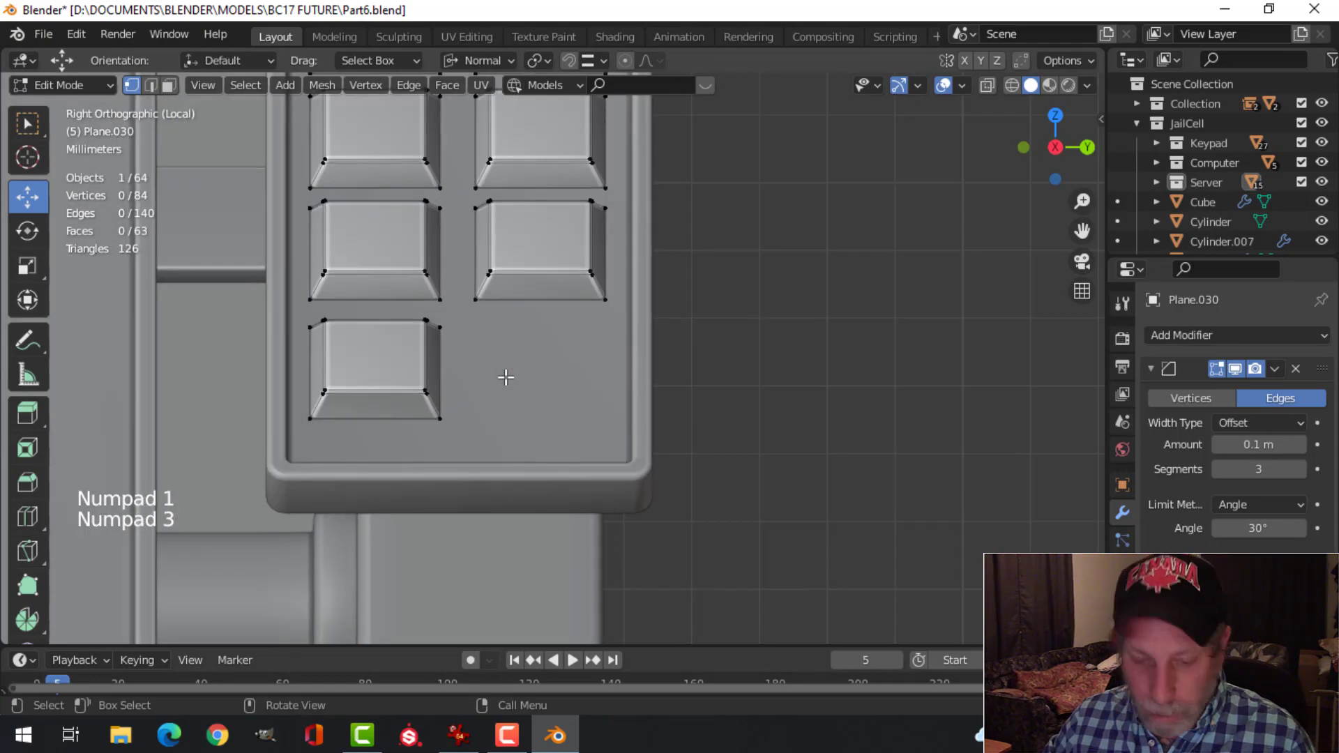
key("z")
left_click(365, 379)
key("b")
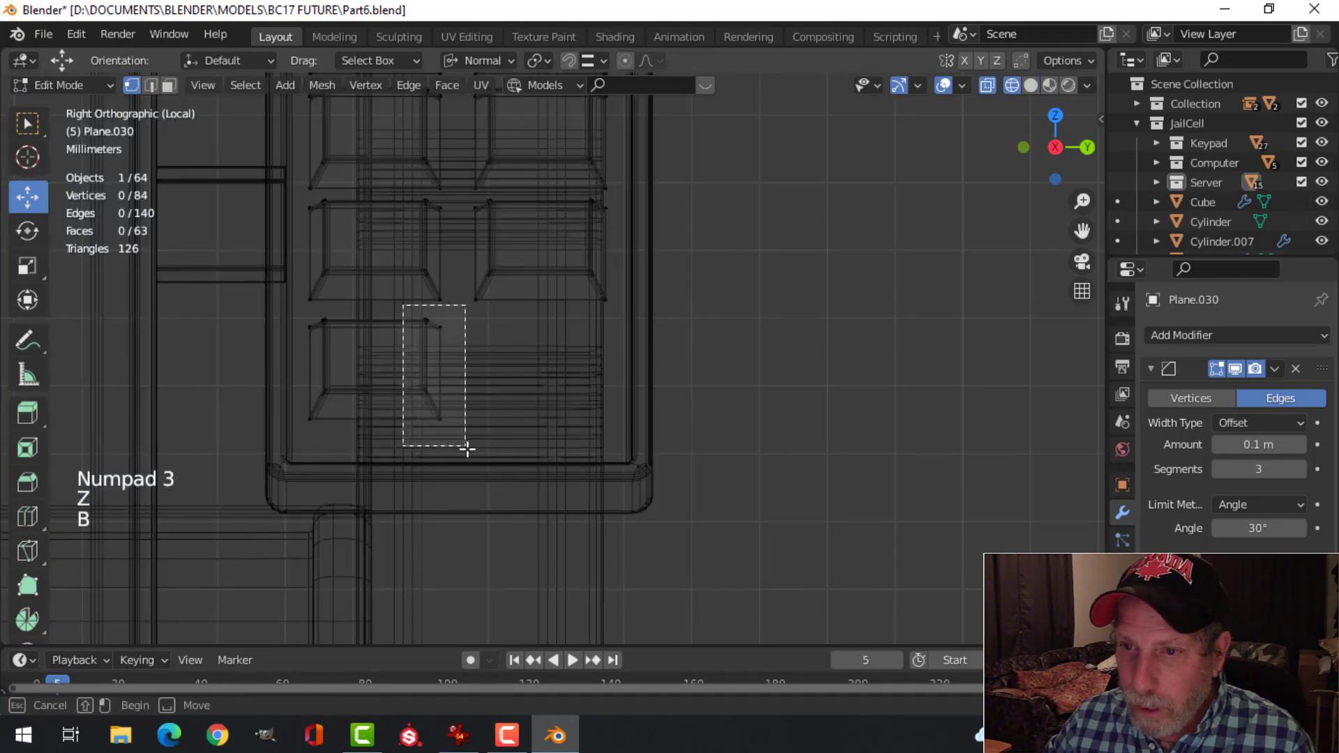
left_click_drag(467, 449, 467, 450)
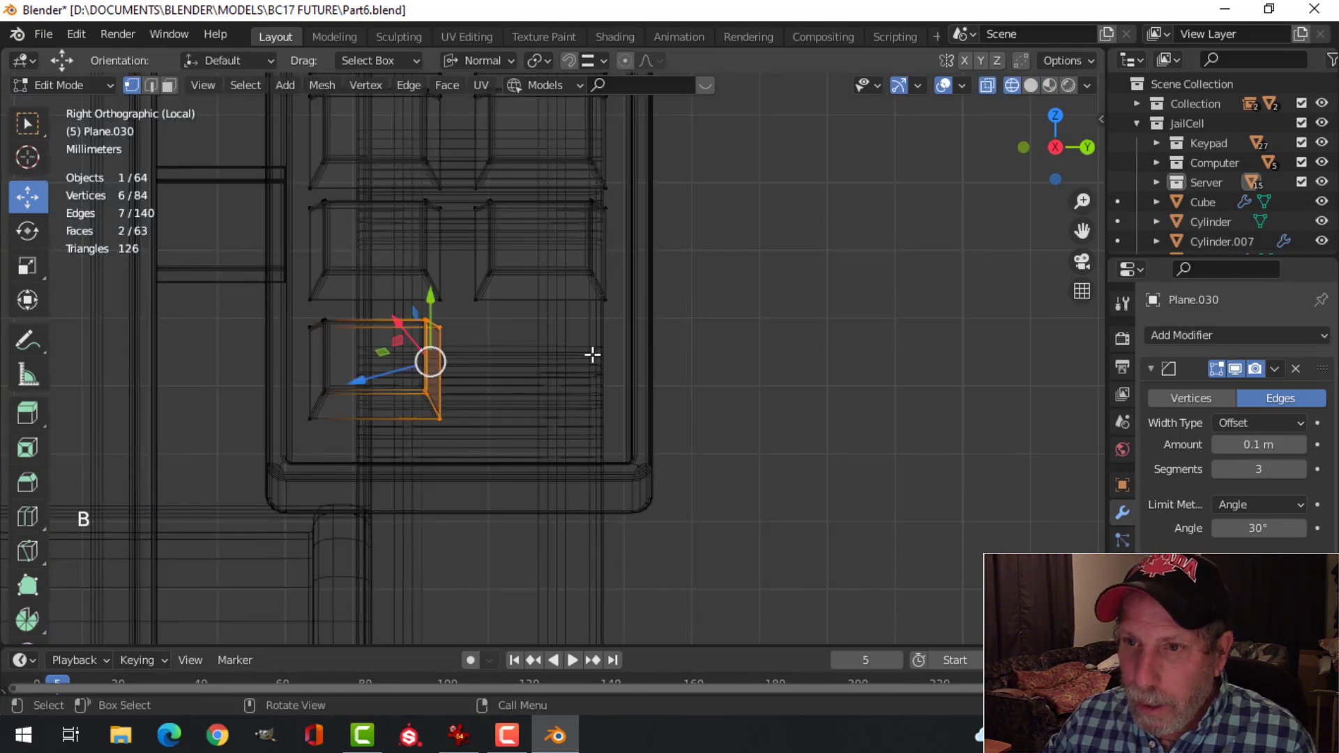
left_click(468, 60)
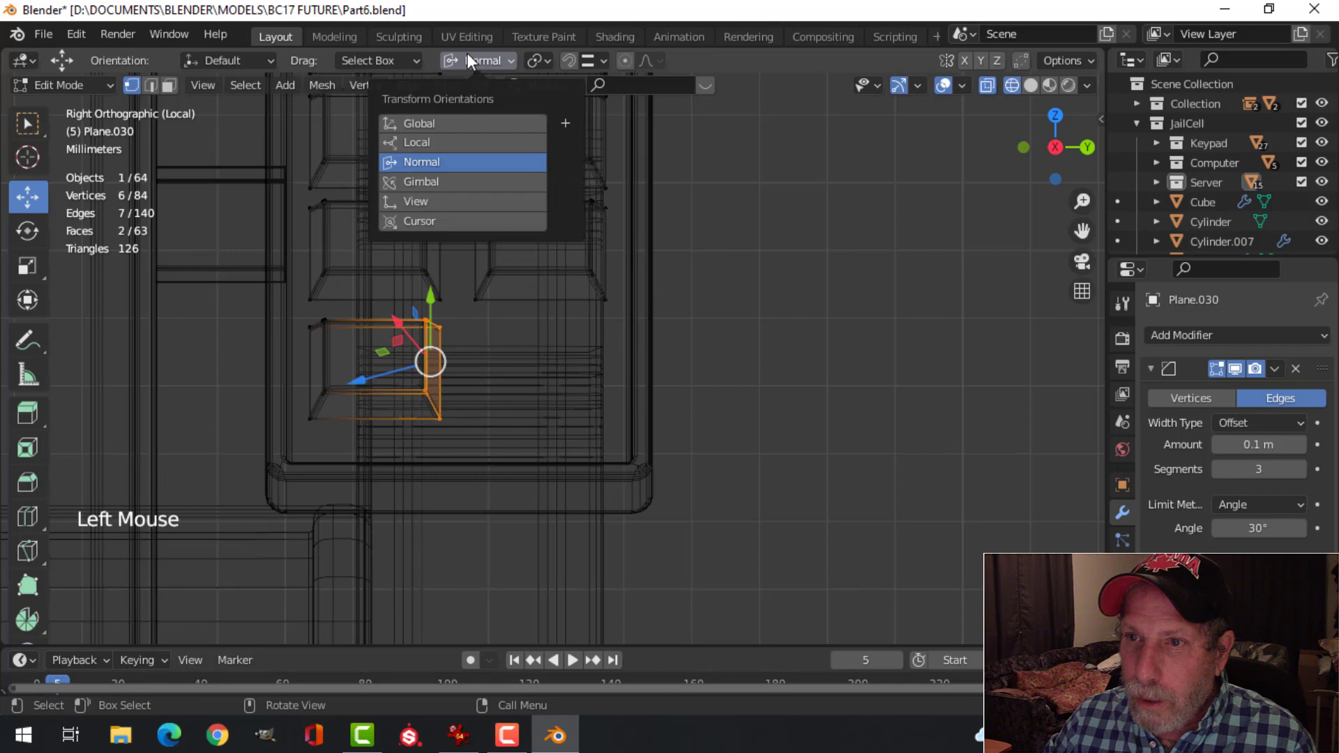
left_click(455, 141)
left_click_drag(513, 363, 621, 379)
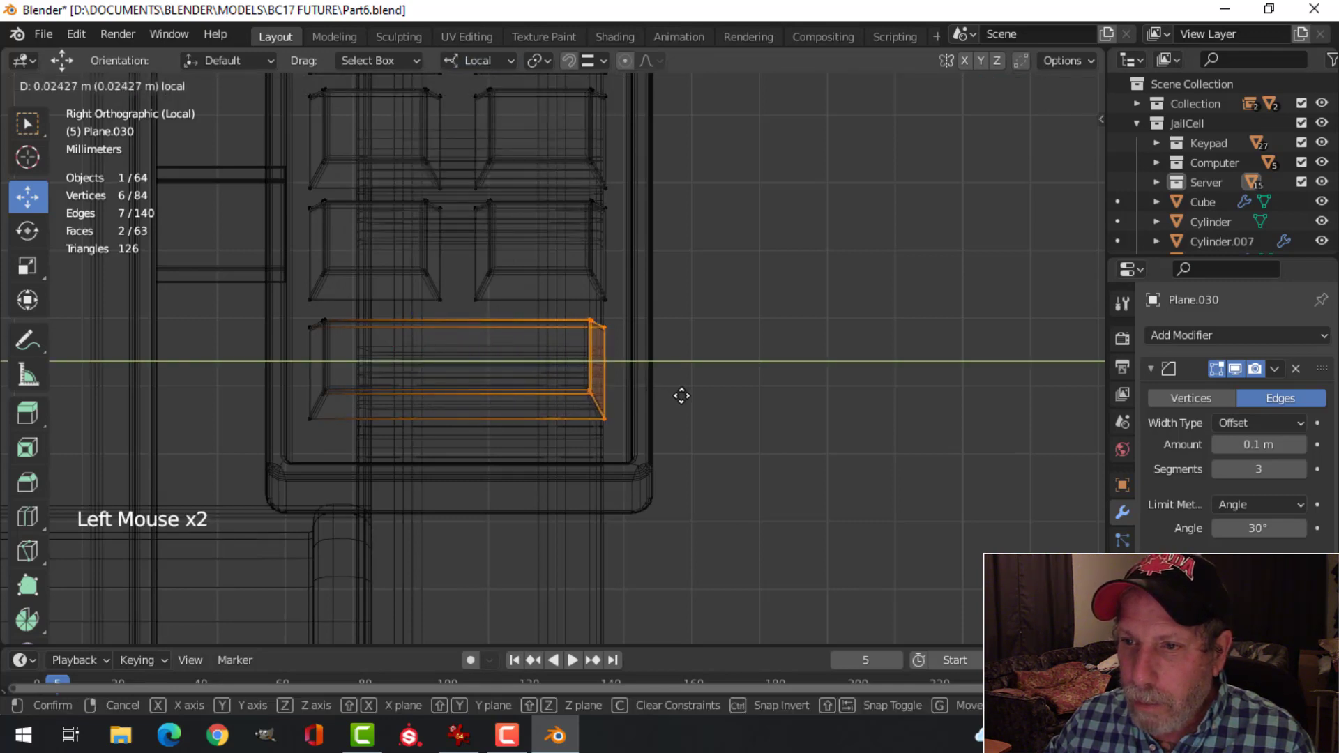
left_click_drag(681, 396, 680, 396)
key("z")
left_click(890, 391)
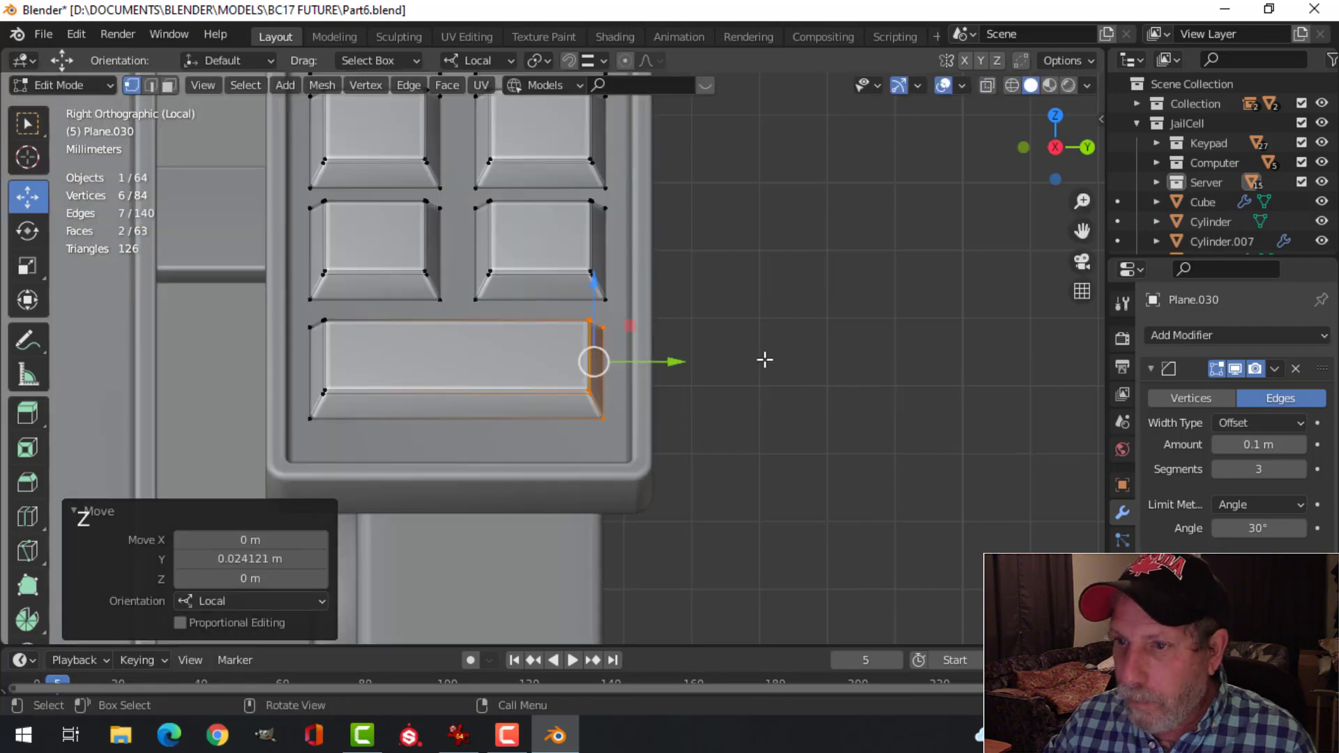
key("alt+a")
key("Tab")
Step: Adjust the depth of all keys in the keypad panel by moving them together in Normal orientation
scroll(765, 360, "down", 3)
key("alt+a")
middle_click_drag(755, 350, 564, 233)
left_click(551, 334)
key("Tab")
key("a")
left_click(496, 60)
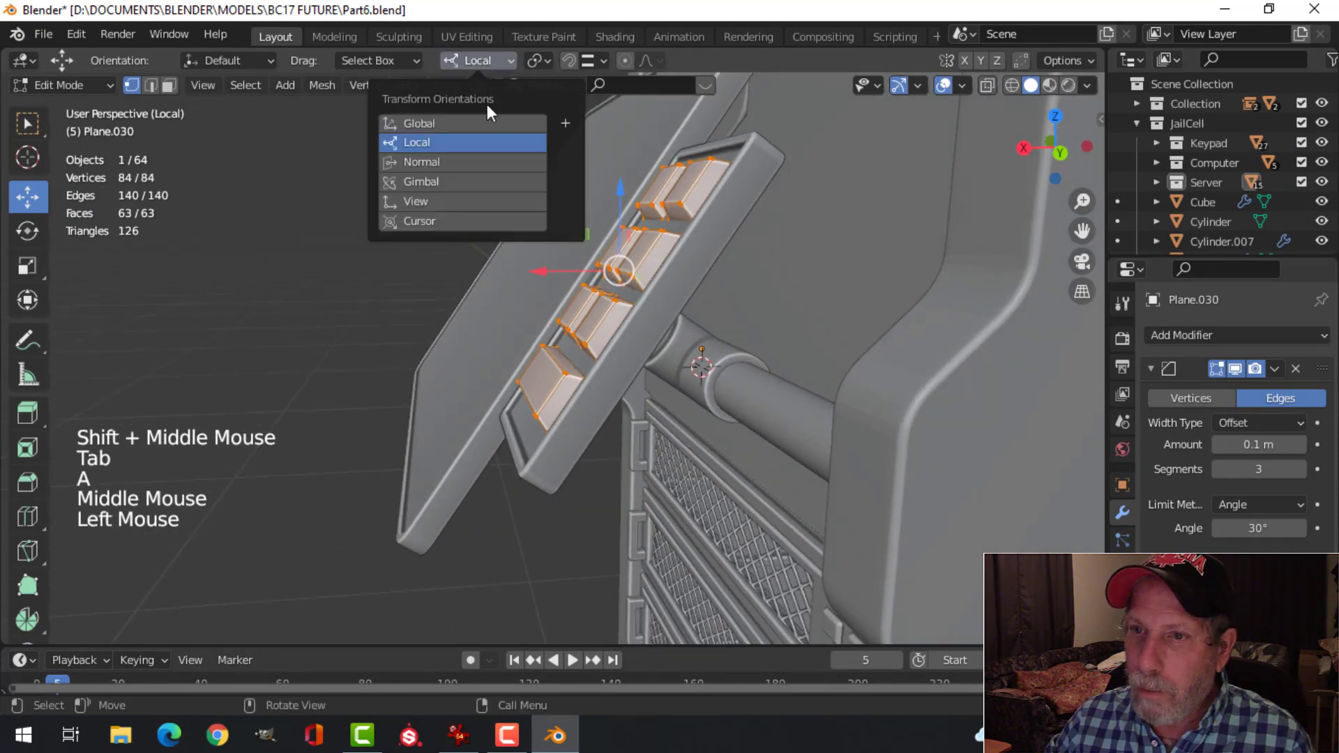
left_click(450, 162)
left_click_drag(663, 207, 650, 223)
key("alt+a")
middle_click_drag(576, 328, 583, 416)
key("Tab")
scroll(681, 352, "down", 2)
key("alt+a")
Step: Examine the keypad's keys up close and from a distance to check their depth and spacing
scroll(589, 335, "up", 4)
scroll(601, 295, "up", 3)
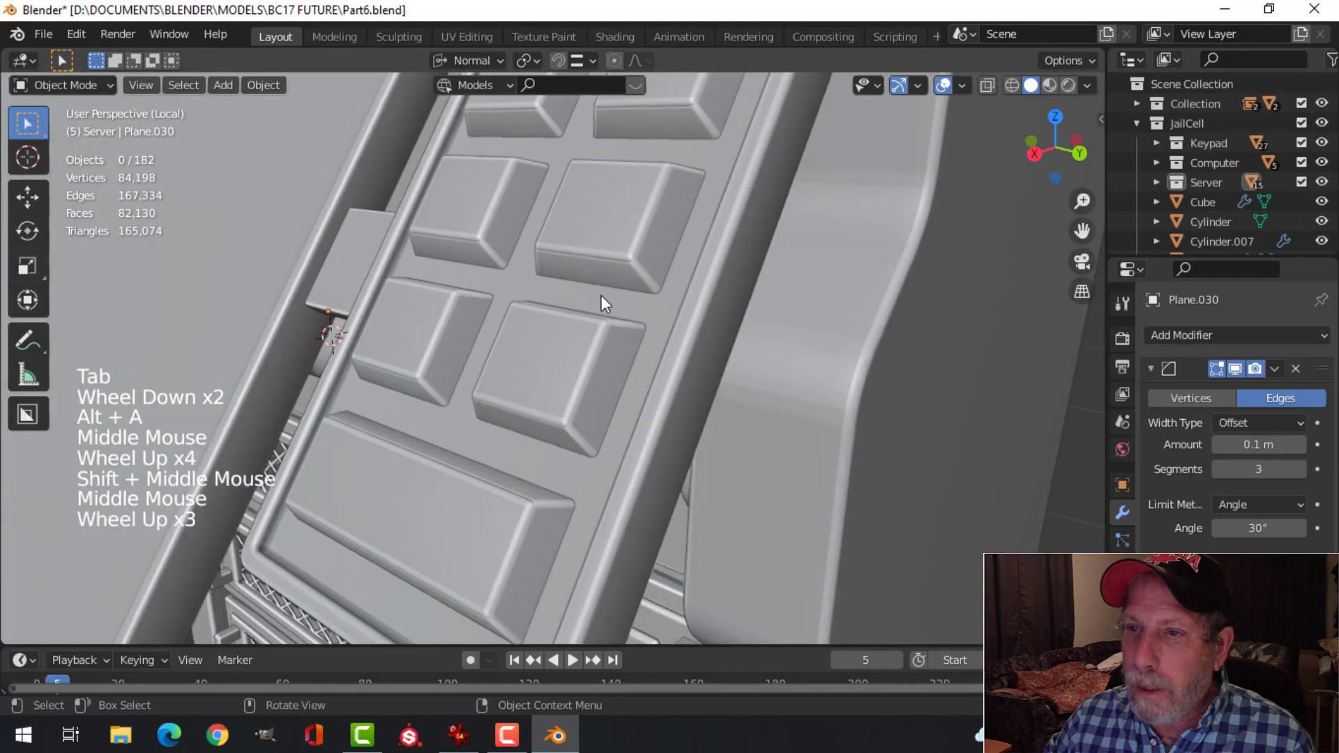
middle_click_drag(602, 295, 641, 321, "shift")
middle_click_drag(642, 321, 743, 414)
scroll(667, 297, "down", 4)
scroll(640, 387, "down", 3)
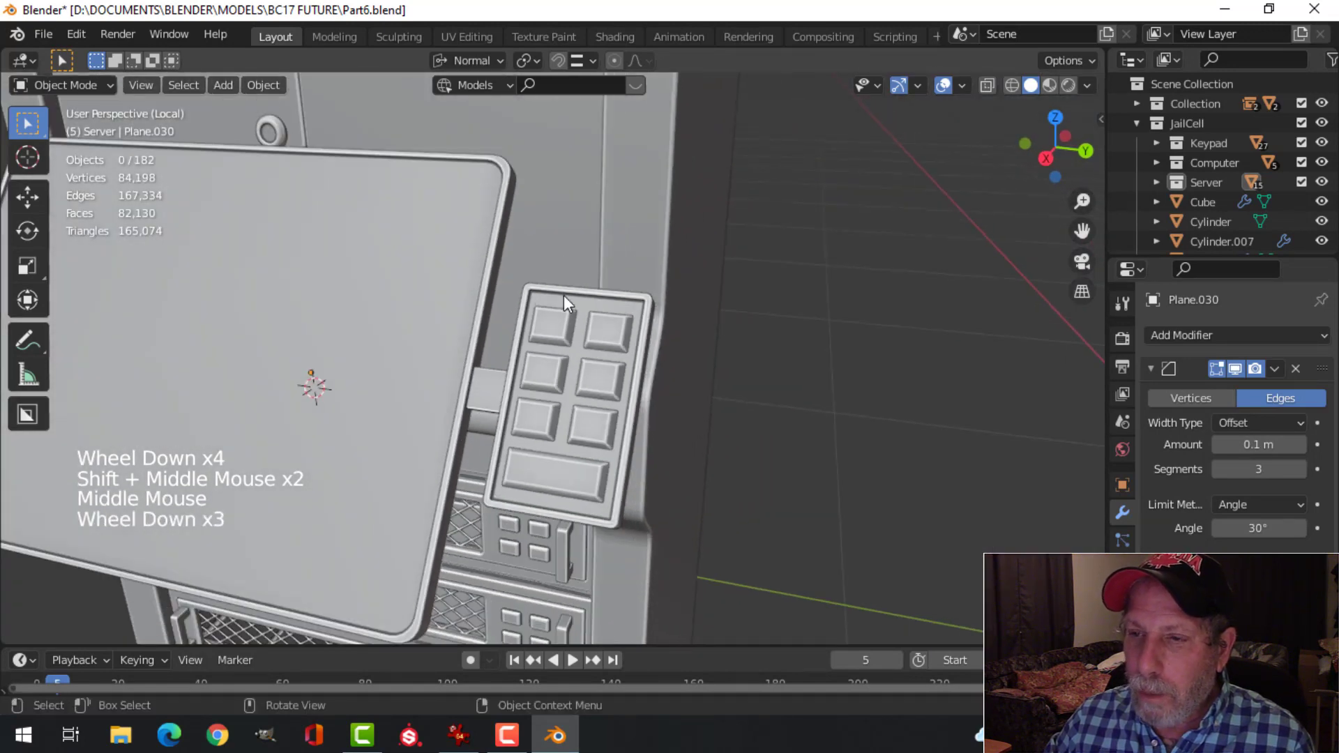
scroll(618, 333, "up", 4)
scroll(618, 333, "down", 3)
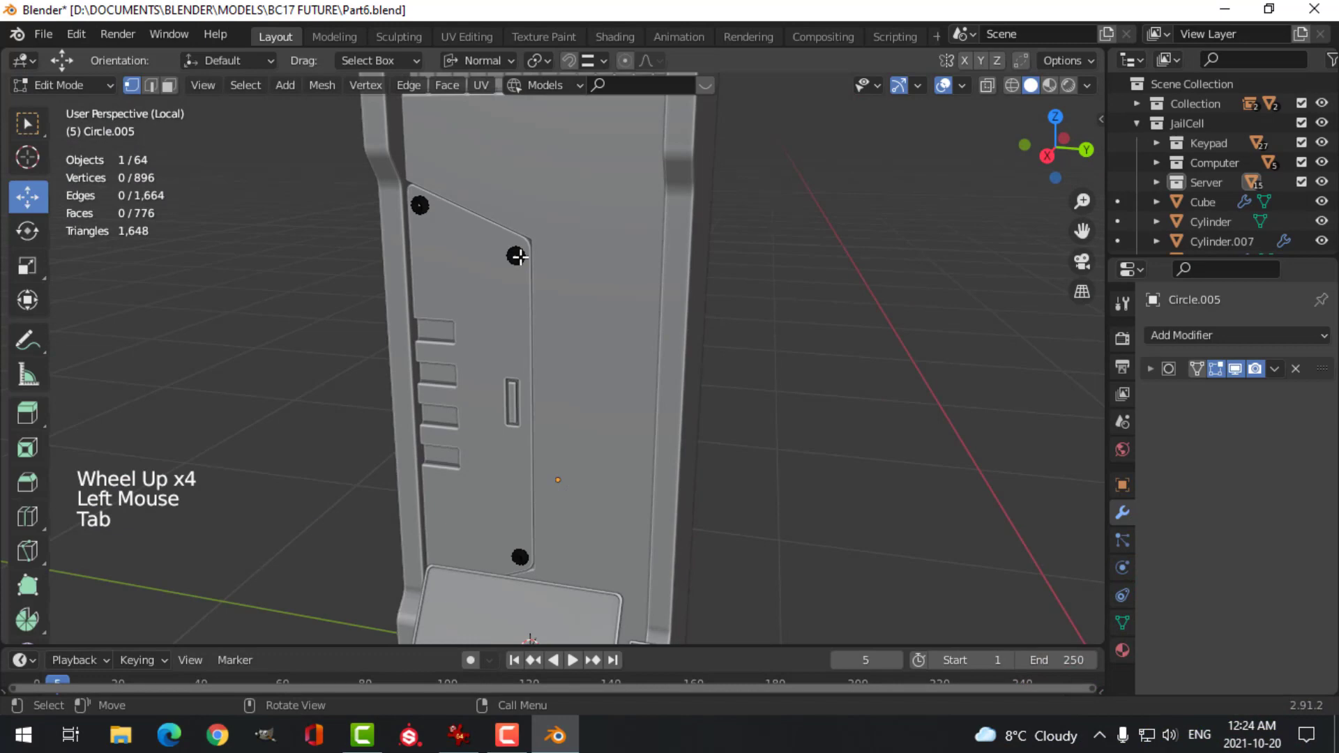
Step: Copy one of the cabinet panel's round bolts as a separate object and move it down beside the keypad
left_click(515, 256)
key("ctrl+l")
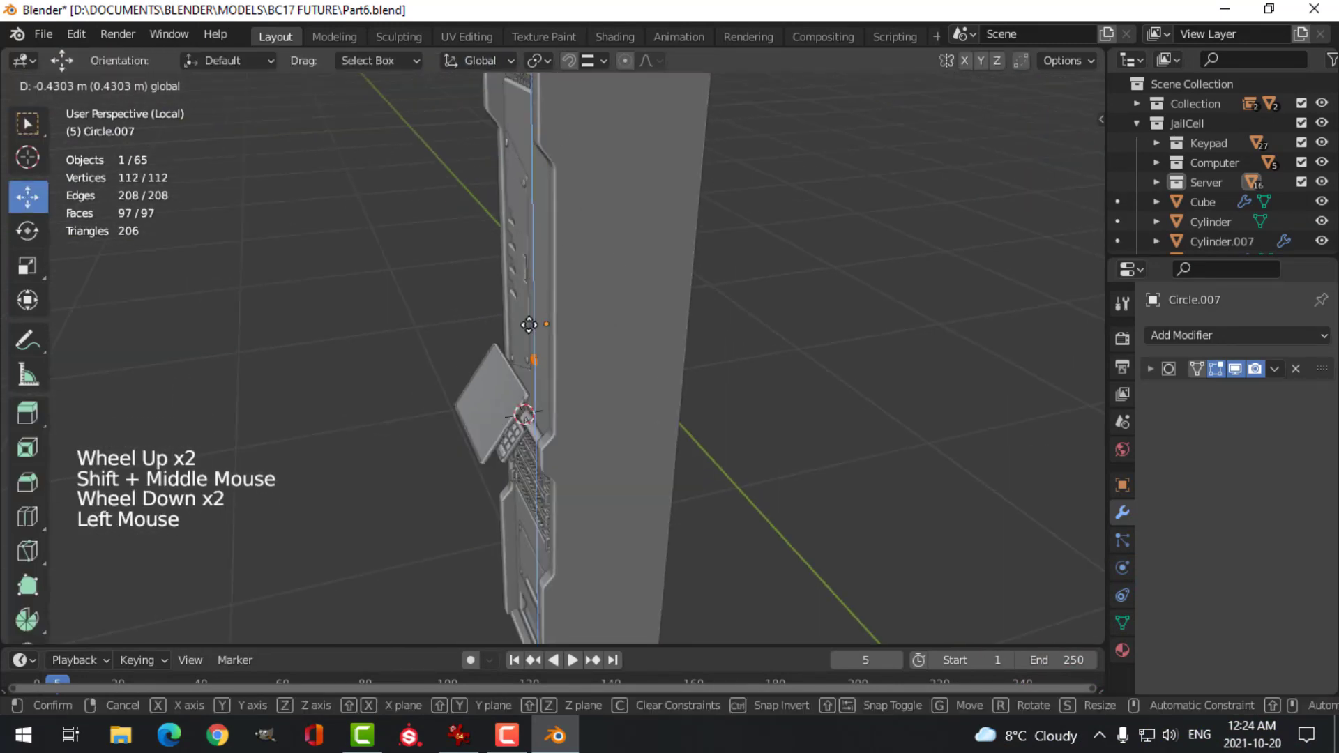
left_click(593, 403)
key("a")
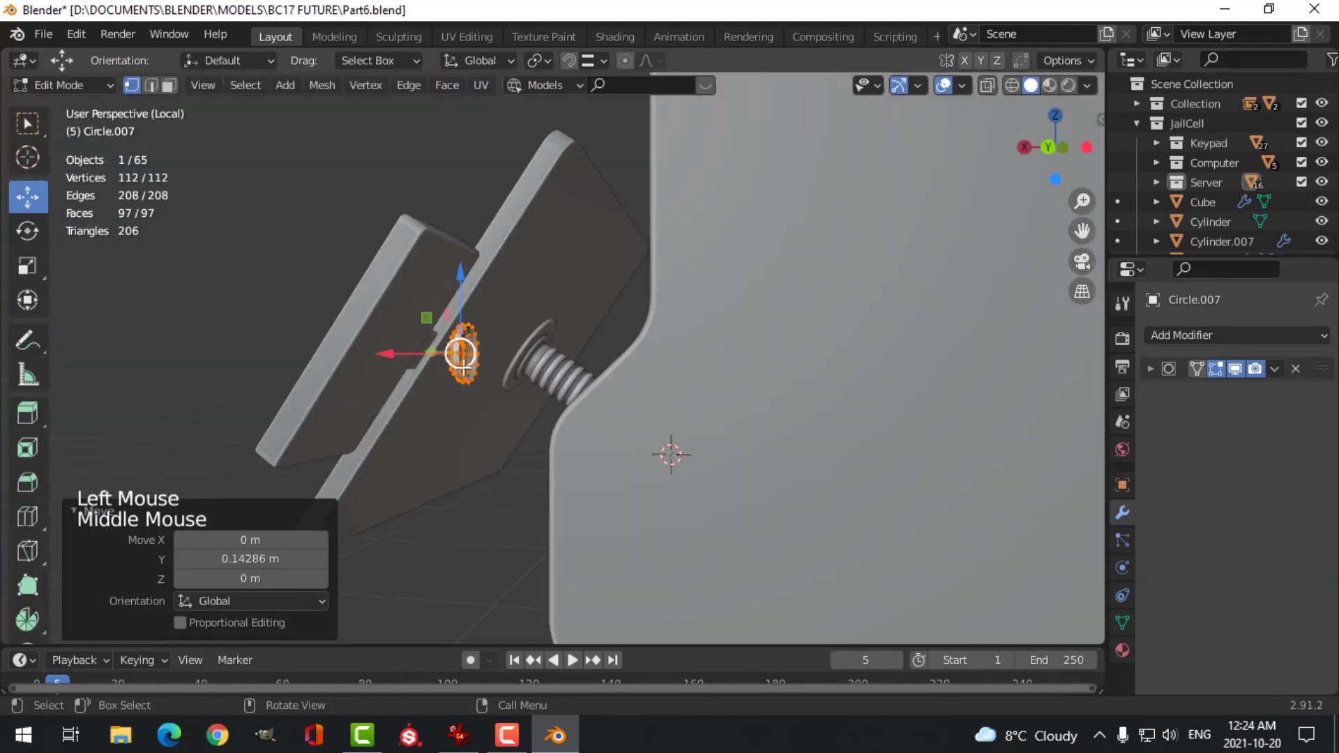
Step: Rotate the bolt copy -34° to match the keypad's tilt and move it over the keypad's upper keys
key("KP_1")
key("g")
left_click(479, 61)
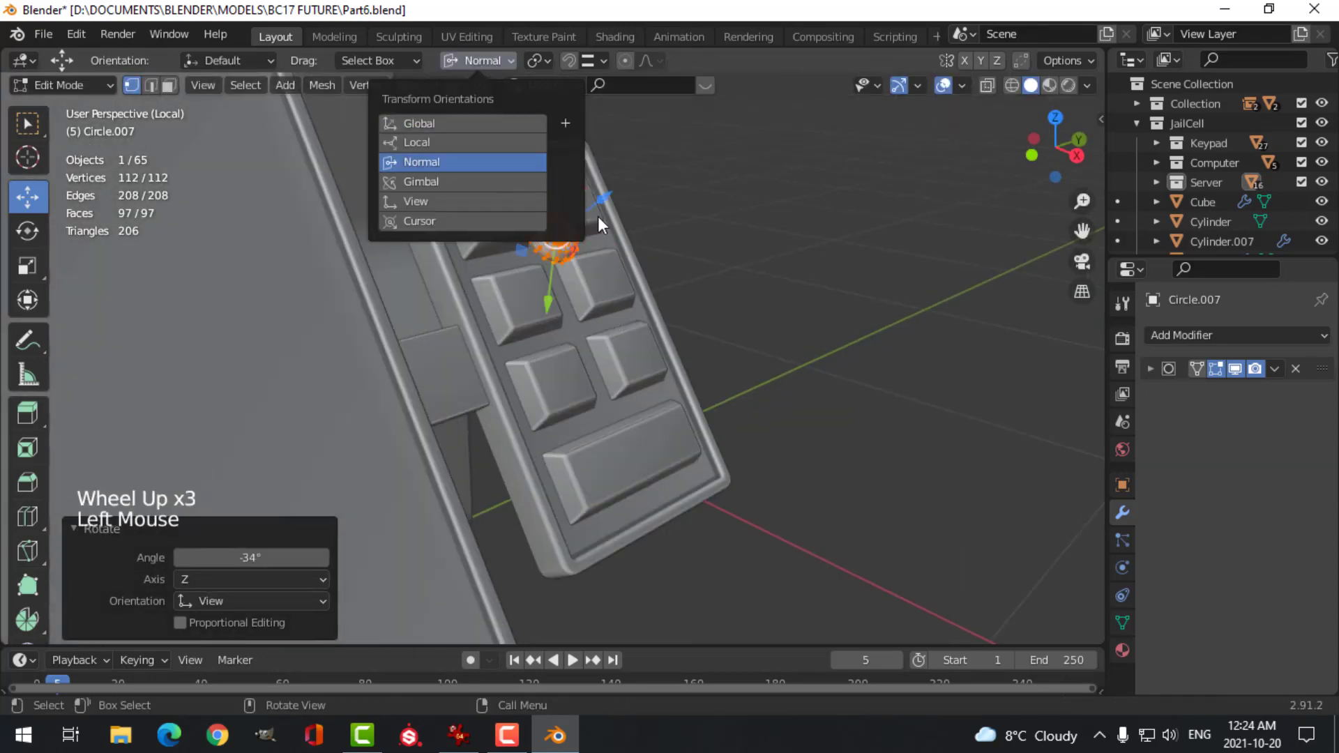
left_click(419, 161)
key("g")
key("KP_3")
key("g")
key("Tab")
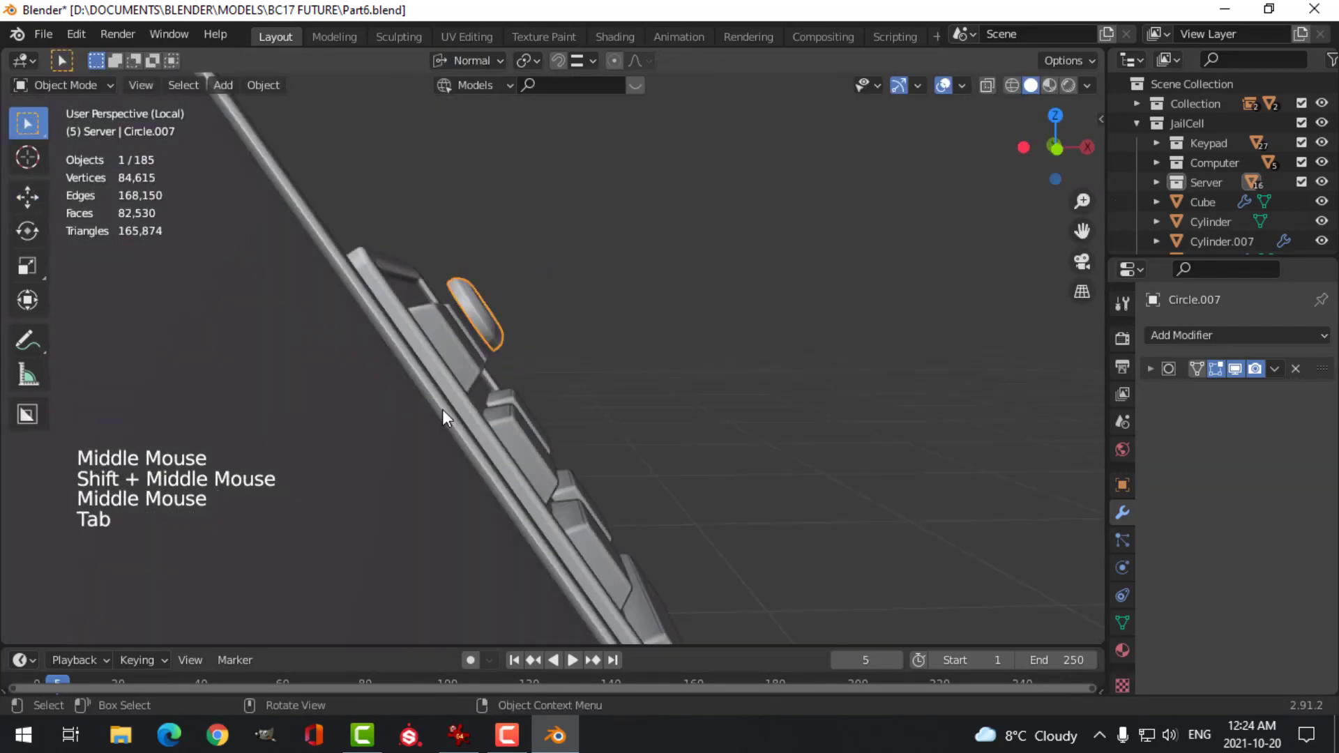
Step: Scale the bolt down and move it toward the keypad's upper-left corner along local Y
key("Tab")
key("a")
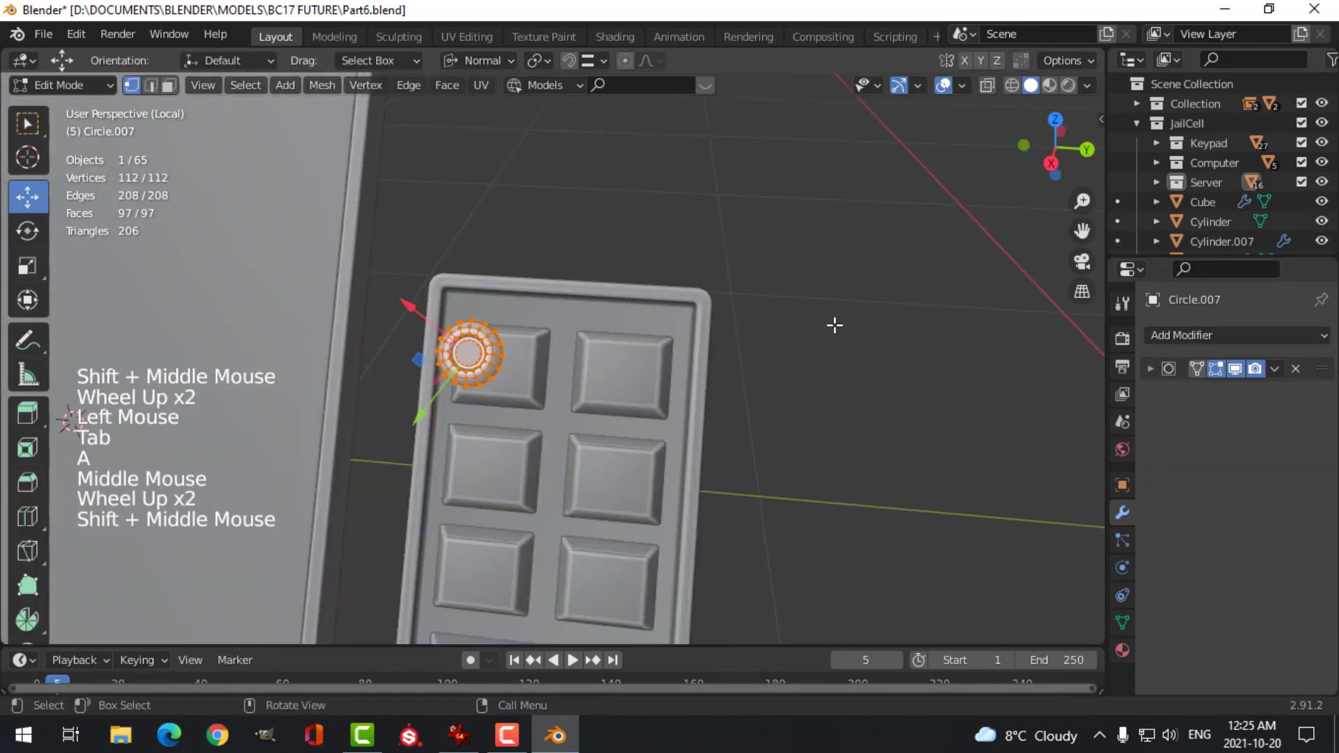
key("s")
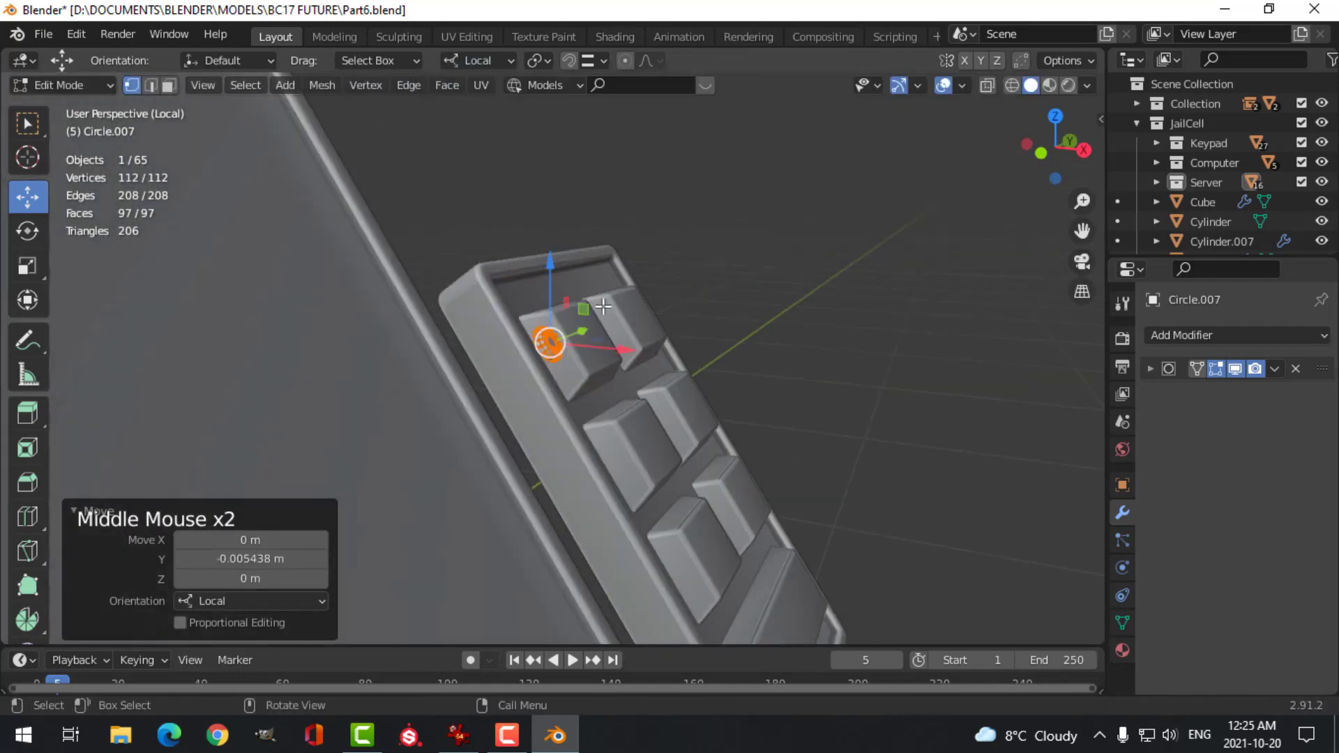
left_click_drag(551, 336, 558, 349)
middle_click_drag(558, 348, 556, 367)
scroll(709, 365, "up", 3)
middle_click_drag(628, 363, 709, 365)
Step: Move the bolt against the keypad's recessed face above the upper-left key
key("ctrl+KP_1")
scroll(843, 203, "up", 3)
key("g")
left_click(843, 203)
middle_click_drag(843, 203, 807, 558)
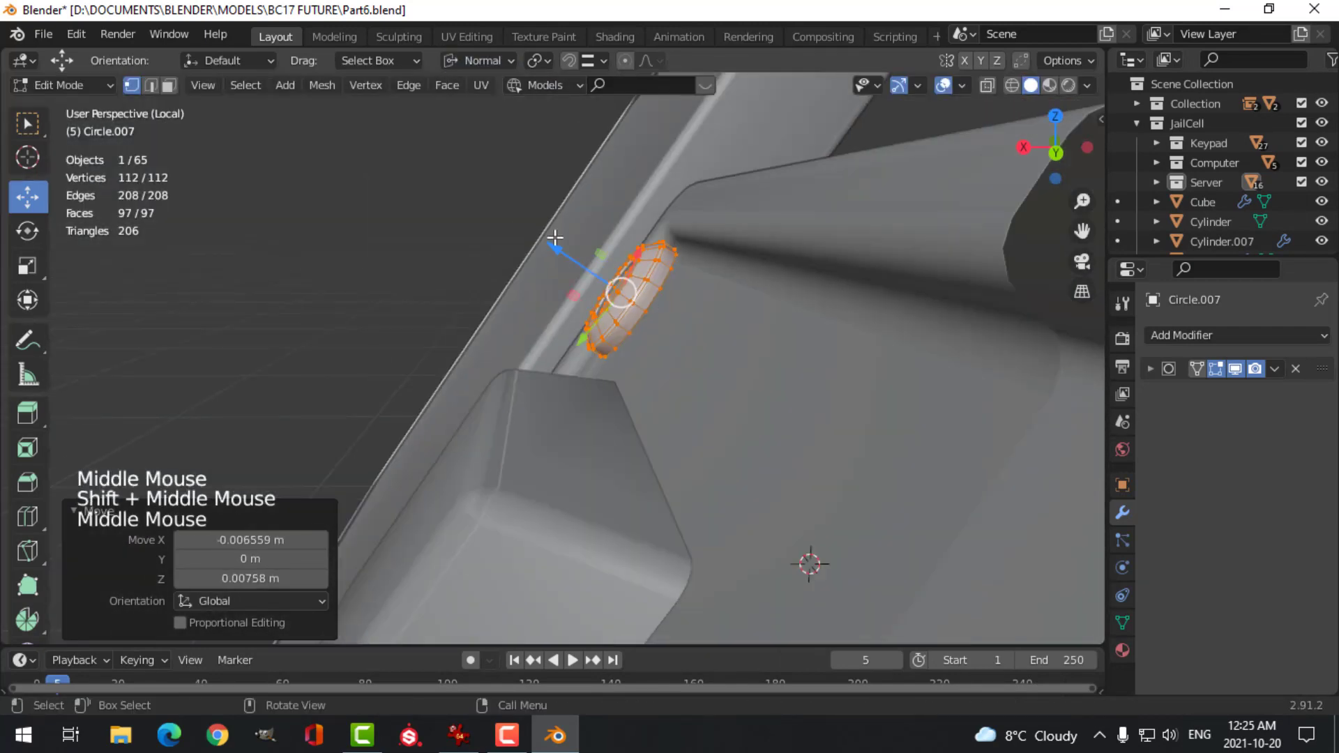
Step: Shrink the bolt further and shift it about 0.001 m along local Y in the keypad's upper-left corner
key("s")
left_click(812, 333)
middle_click_drag(813, 333, 628, 313)
scroll(628, 314, "down", 3)
left_click(480, 61)
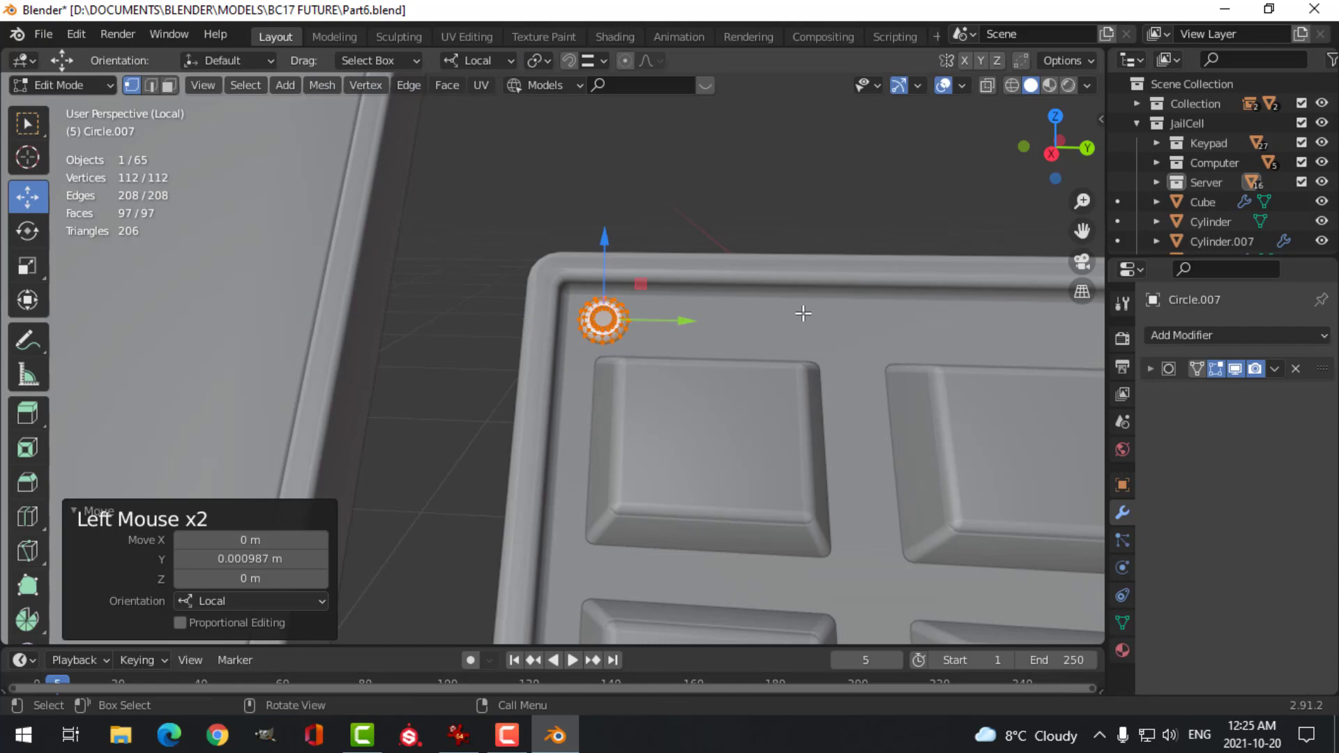
middle_click_drag(803, 313, 771, 344)
key("Tab")
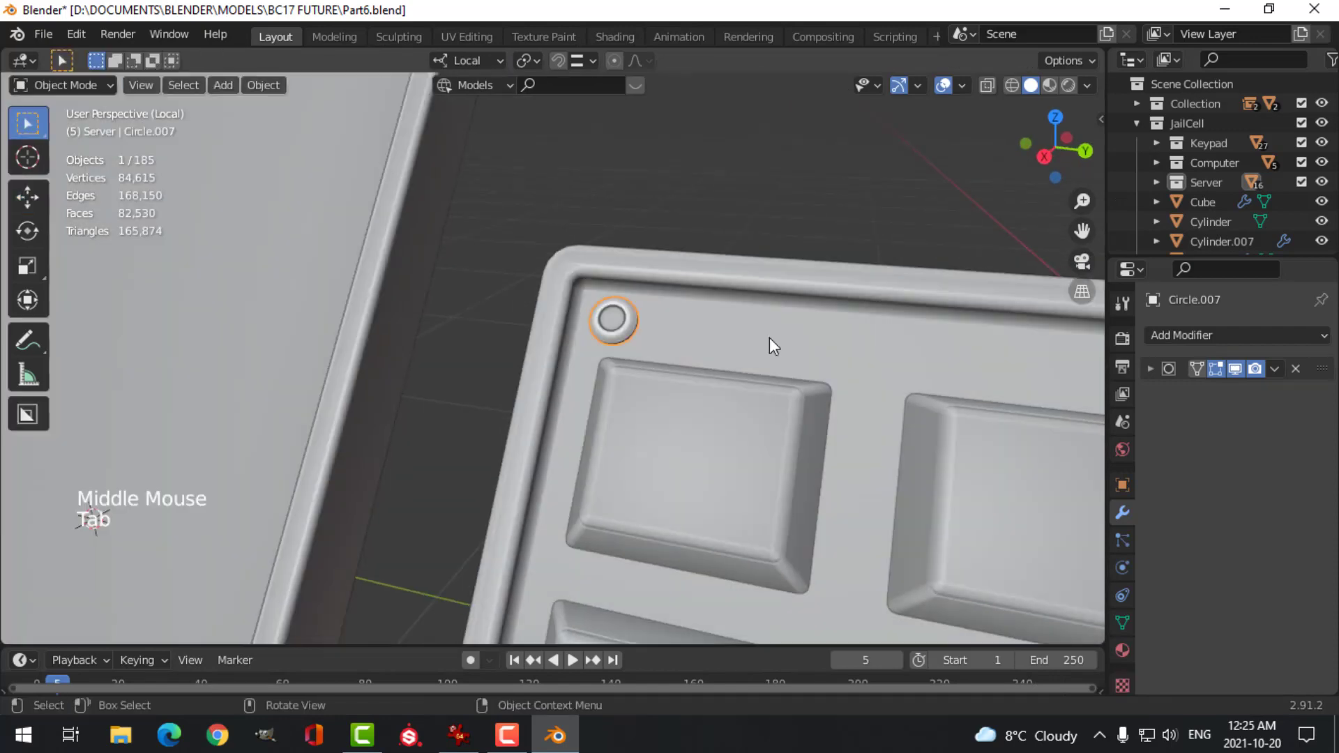
Step: Duplicate the bolt across the keypad into its upper-right corner
key("alt+a")
left_click(611, 320)
key("Tab")
key("a")
key("KP_1")
key("KP_3")
key("shift+d")
left_click_drag(554, 304, 1056, 304)
Step: Try to duplicate both upper bolts toward the keypad's lower edge using Normal orientation
left_click(541, 295, "shift")
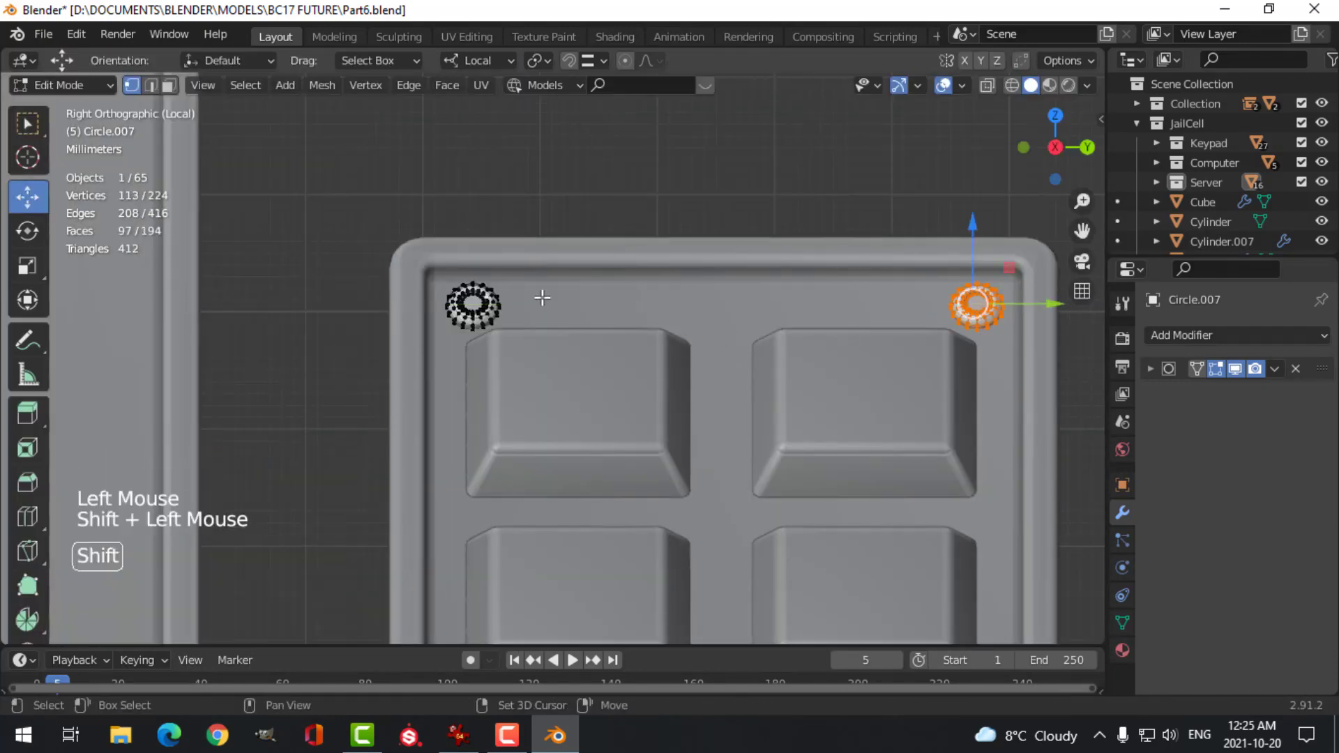
key("ctrl+l")
scroll(542, 295, "down", 4)
middle_click_drag(541, 296, 409, 285)
left_click(488, 60)
left_click(474, 147)
middle_click_drag(561, 352, 588, 554, "shift")
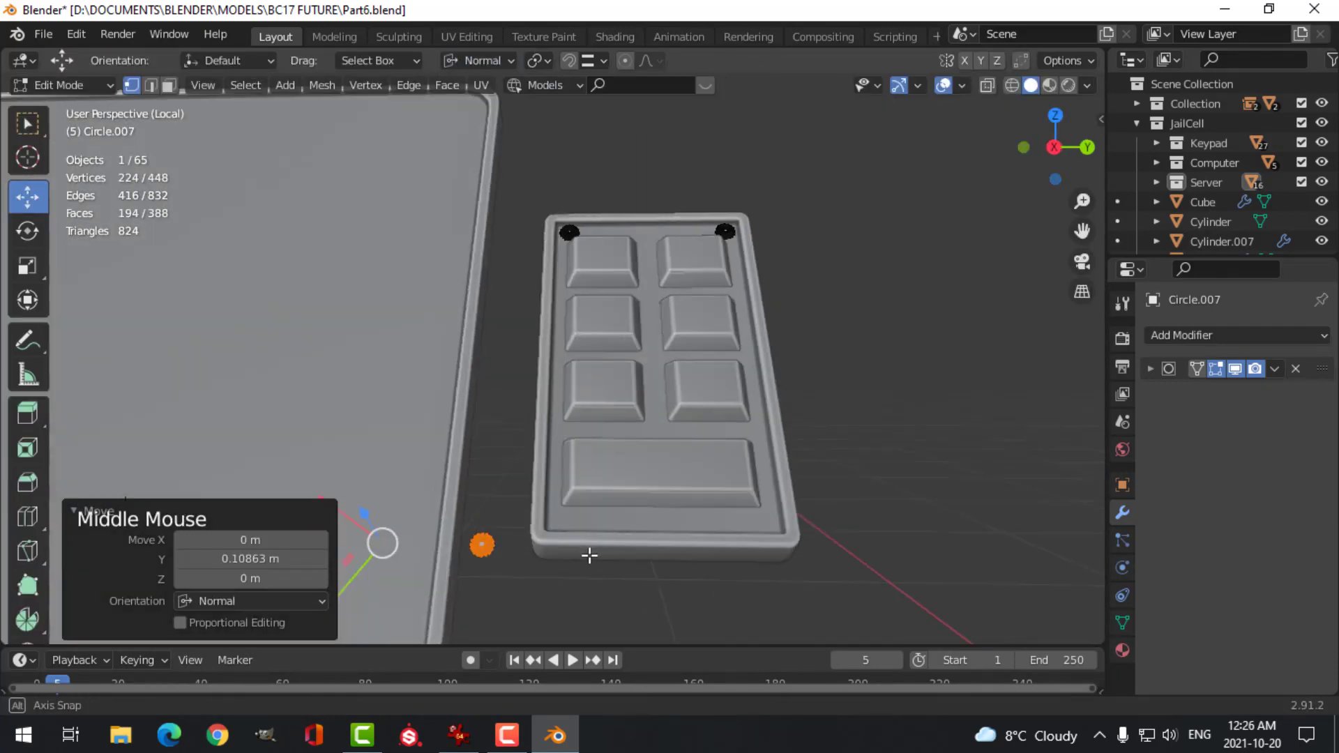
key("ctrl+z")
scroll(792, 412, "down", 1)
scroll(777, 293, "up", 2)
key("Tab")
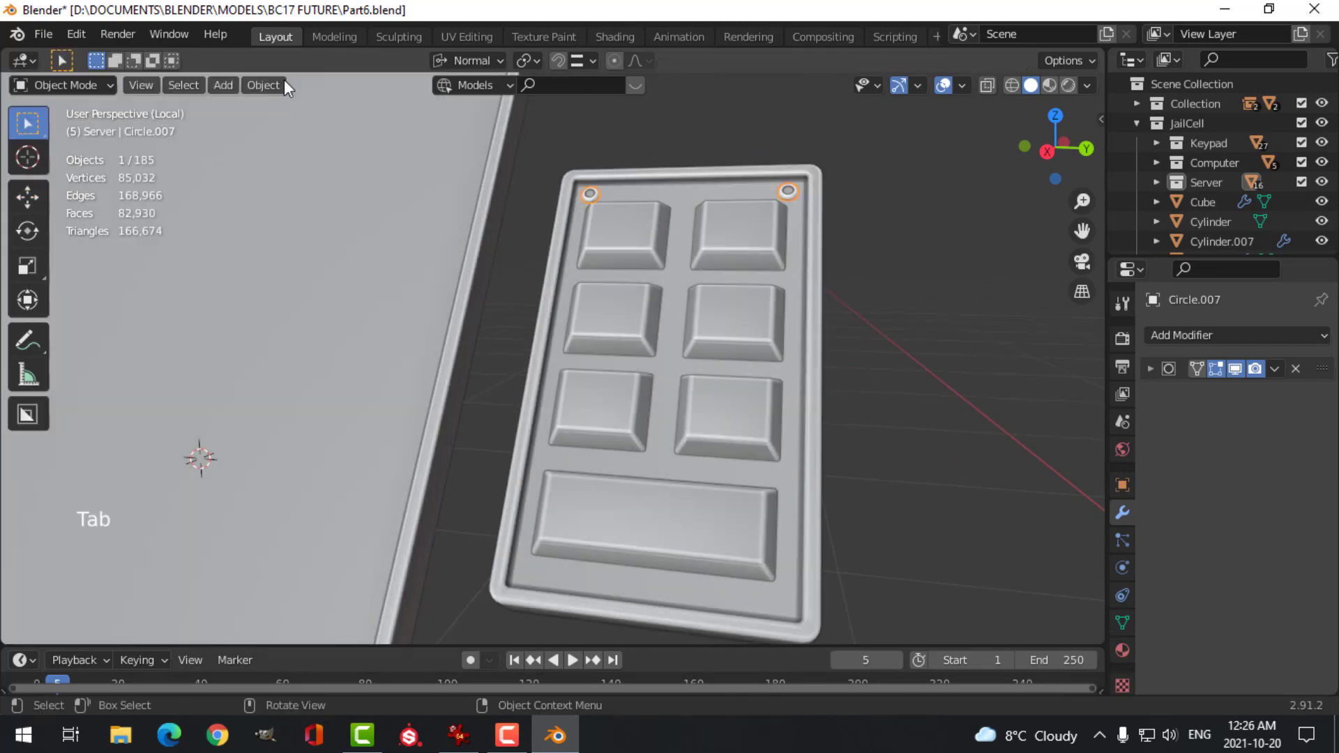
Step: Snap the 3D cursor to the centre of the keypad panel's recessed face
middle_click_drag(764, 251, 720, 176, "shift")
left_click(690, 480)
key("Tab")
key("3")
left_click(691, 480)
key("shift+s")
key("2")
key("alt+a")
key("Tab")
key("alt+a")
Step: Set the origin of the bolts object to the 3D cursor
left_click(743, 115)
left_click(272, 85)
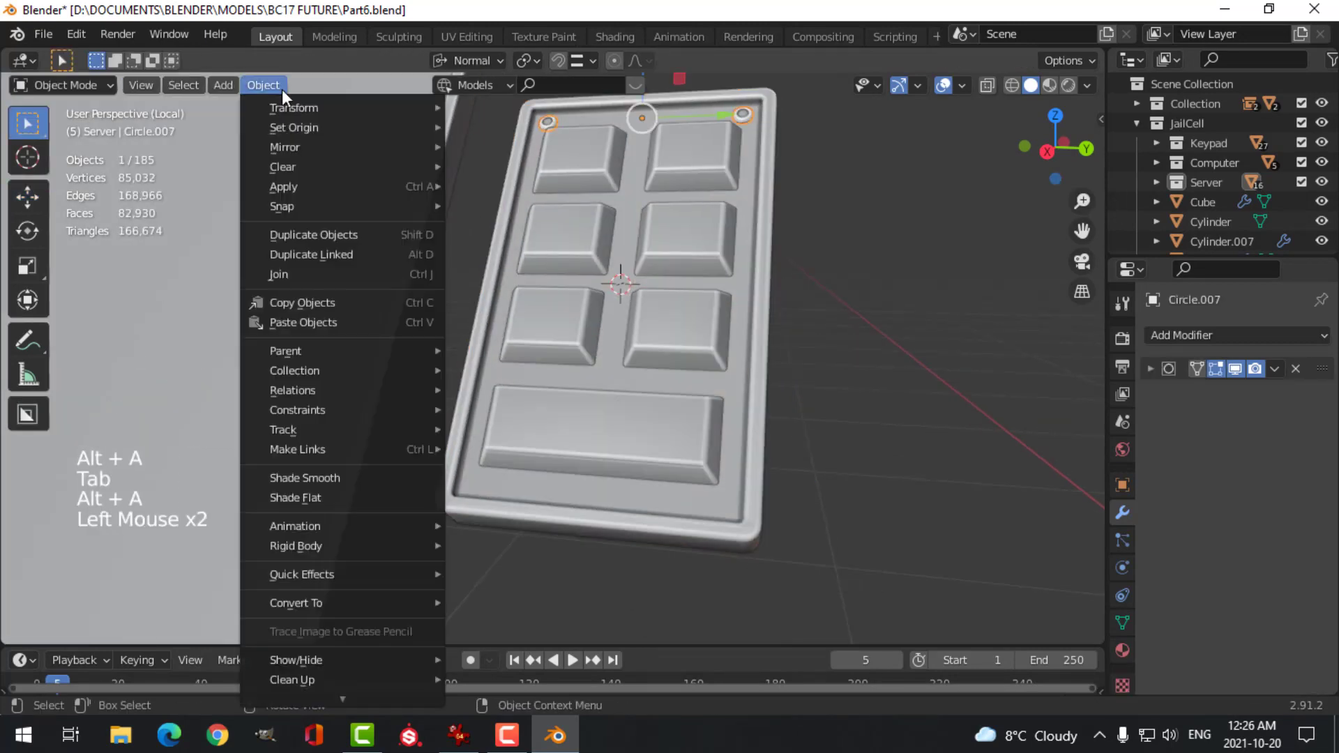
left_click(502, 172)
Step: Try to mirror the two bolts to the lower corners with a Mirror modifier, testing different axes
left_click(965, 542)
left_click(1289, 426)
left_click(1226, 426)
left_click(1291, 426)
middle_click_drag(837, 390, 697, 382)
scroll(697, 382, "down", 3)
middle_click_drag(739, 390, 698, 384, "shift")
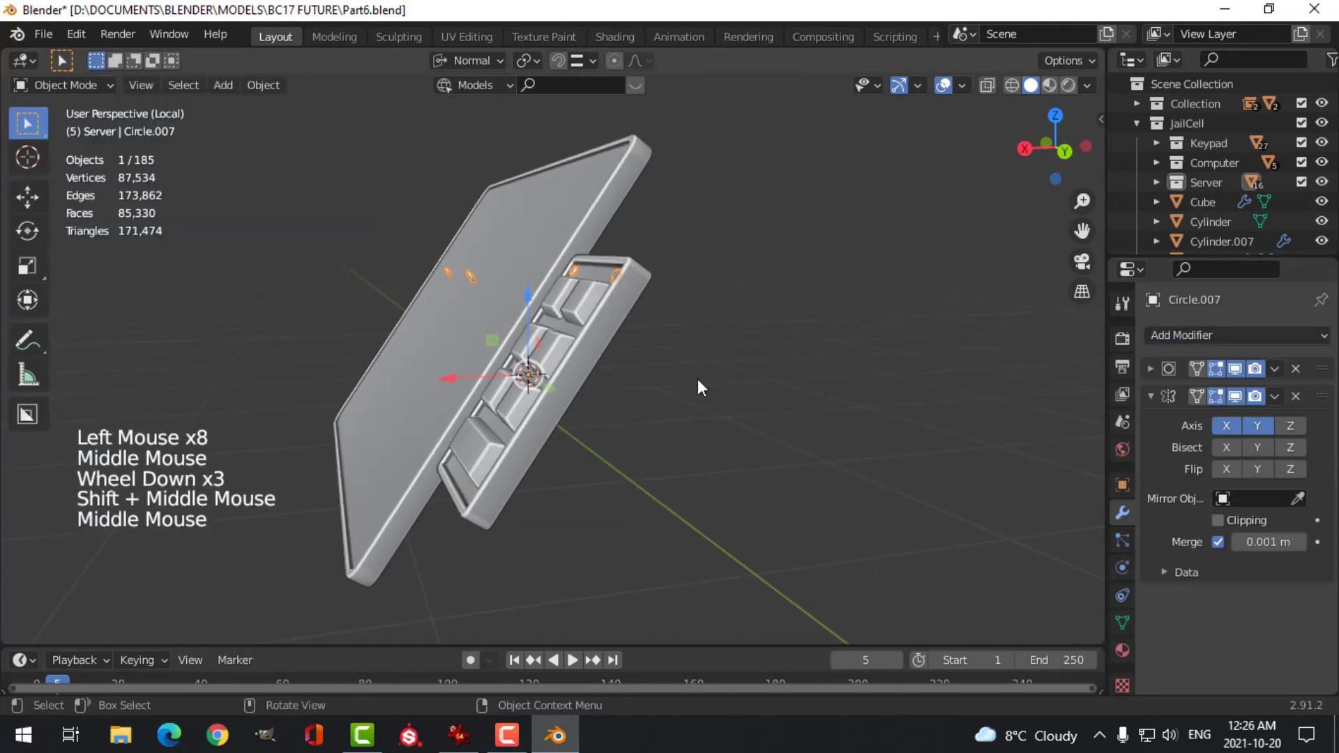
left_click(1294, 396)
scroll(619, 389, "up", 3)
key("Tab")
key("a")
middle_click_drag(765, 343, 681, 290)
key("shift+d")
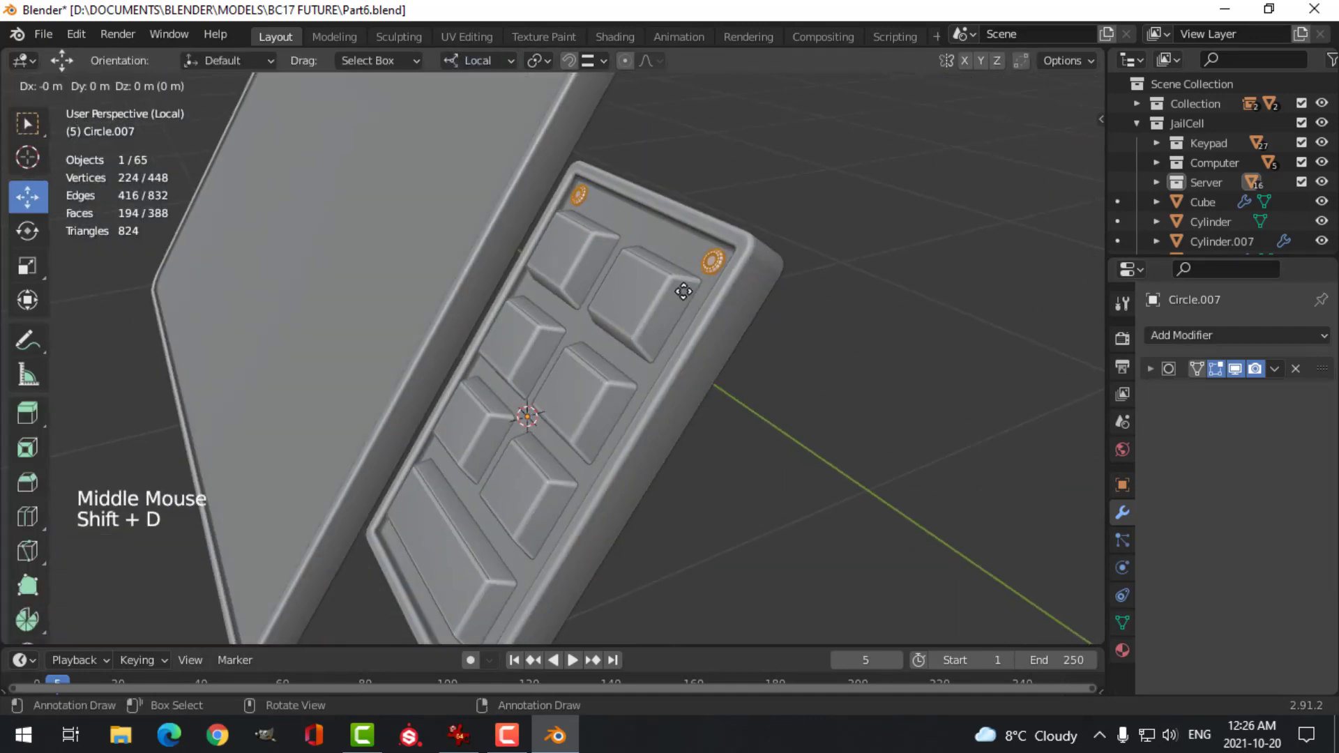
key("ctrl+z")
key("ctrl+z")
Step: Duplicate the upper-left bolt and move it down the keypad by about 0.043 m in X and -0.059 m in Z
middle_click_drag(679, 192, 607, 266)
scroll(651, 221, "up", 3)
scroll(652, 221, "down", 3)
middle_click_drag(607, 265, 534, 215)
key("shift+d")
key("KP_1")
key("g")
left_click(741, 493)
middle_click_drag(742, 493, 685, 362)
scroll(684, 362, "up", 2)
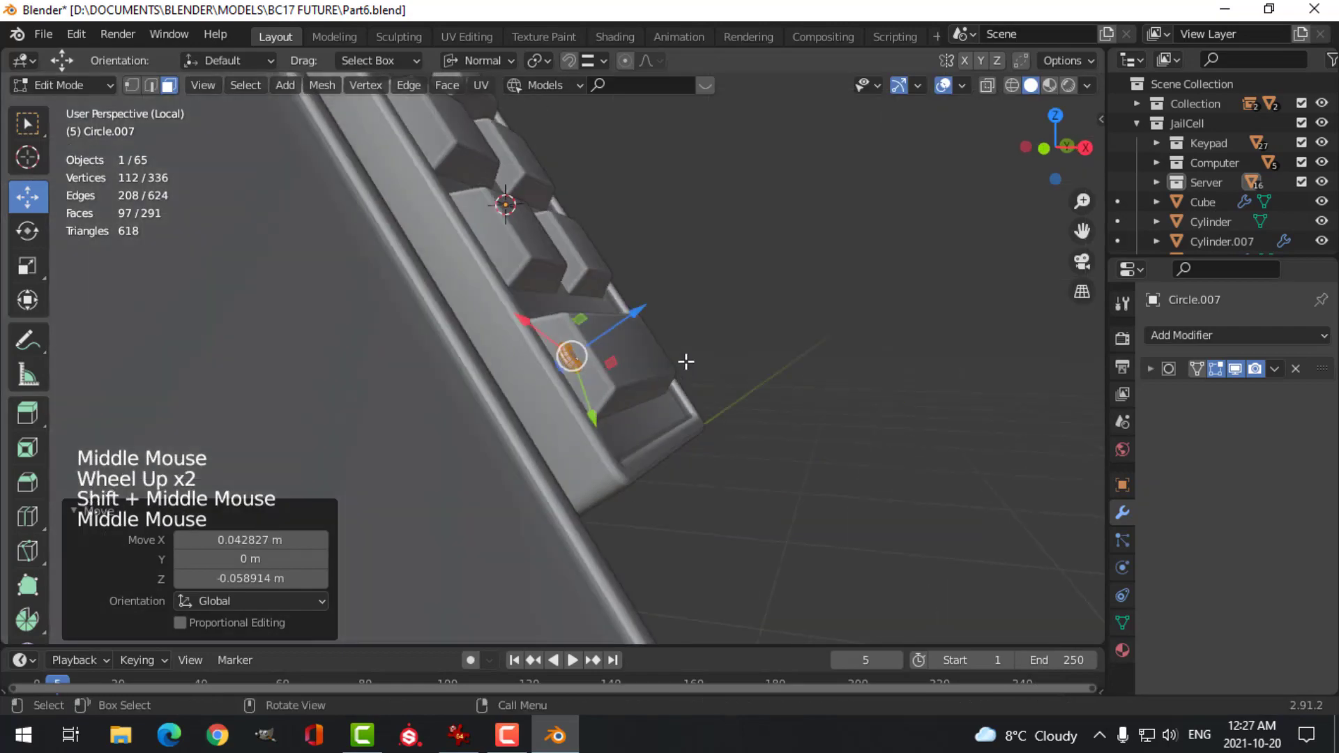
Step: Fit the copied bolt into the keypad's lower-left corner below the wide key, seated on the recessed face
key("KP_1")
key("g")
left_click(707, 408)
middle_click_drag(707, 409, 621, 407)
key("g")
left_click(802, 432)
scroll(622, 406, "up", 4)
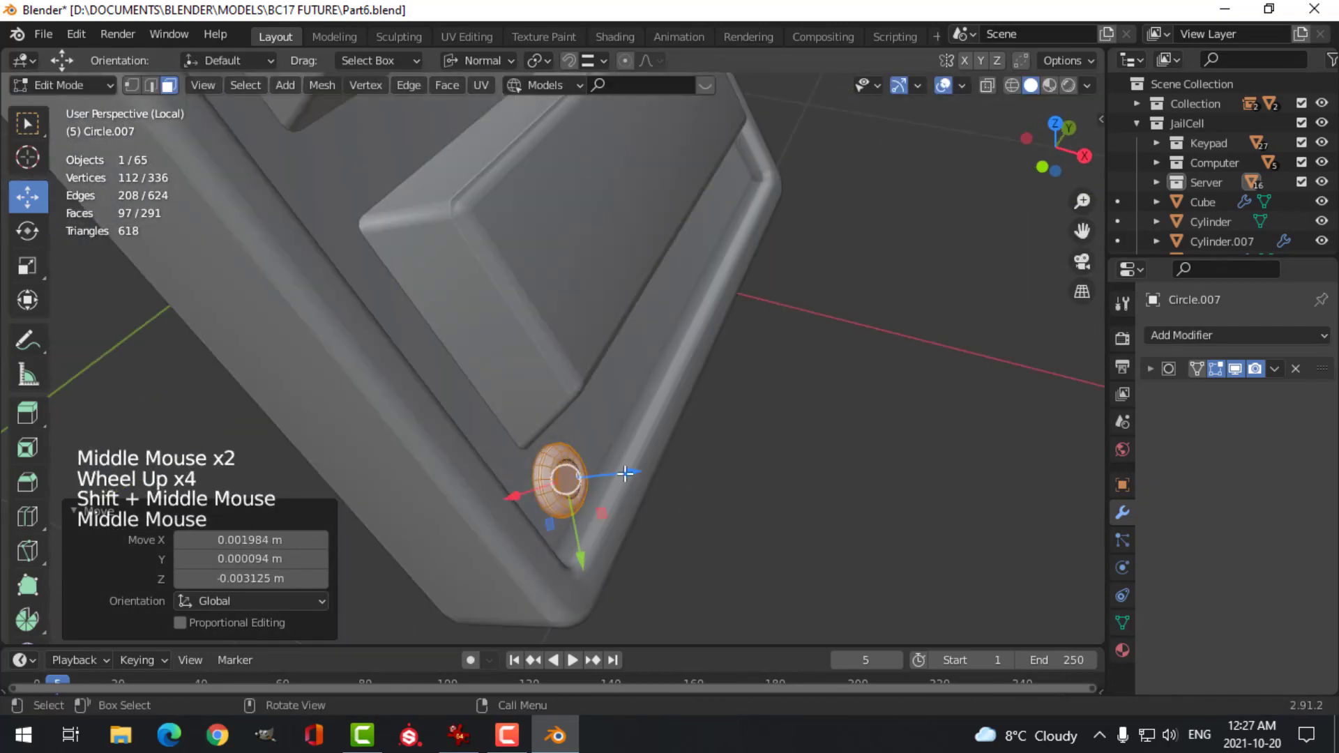
middle_click_drag(614, 479, 392, 320)
left_click_drag(392, 320, 416, 338)
scroll(572, 403, "down", 5)
Step: Duplicate the lower-left bolt across the keypad into its lower-right corner
middle_click_drag(416, 337, 586, 363)
scroll(586, 363, "up", 3)
middle_click_drag(586, 363, 572, 391, "shift")
scroll(572, 390, "up", 2)
left_click(572, 419)
key("shift+d")
left_click(568, 448)
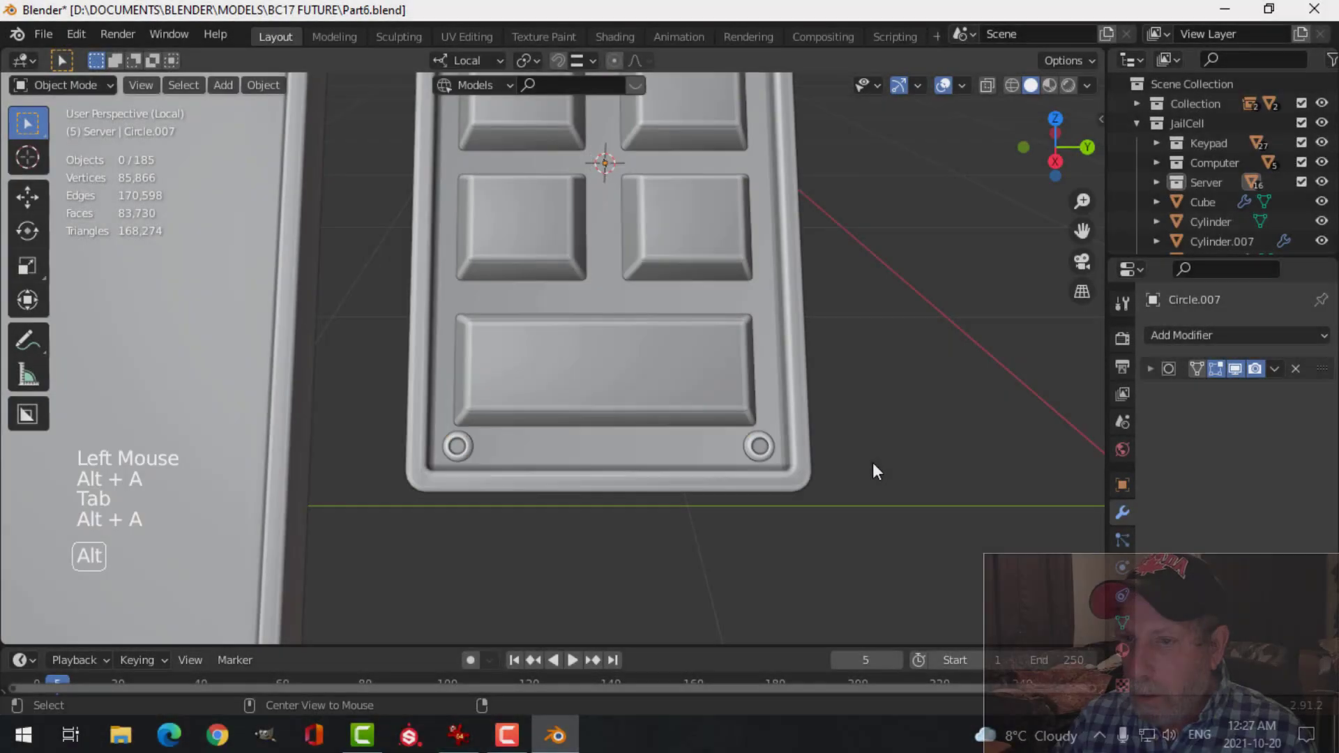
Step: Leave local view and examine the keypad beside the monitor in the full jail cell scene
scroll(869, 462, "down", 5)
middle_click_drag(859, 462, 785, 373)
scroll(786, 373, "down", 1)
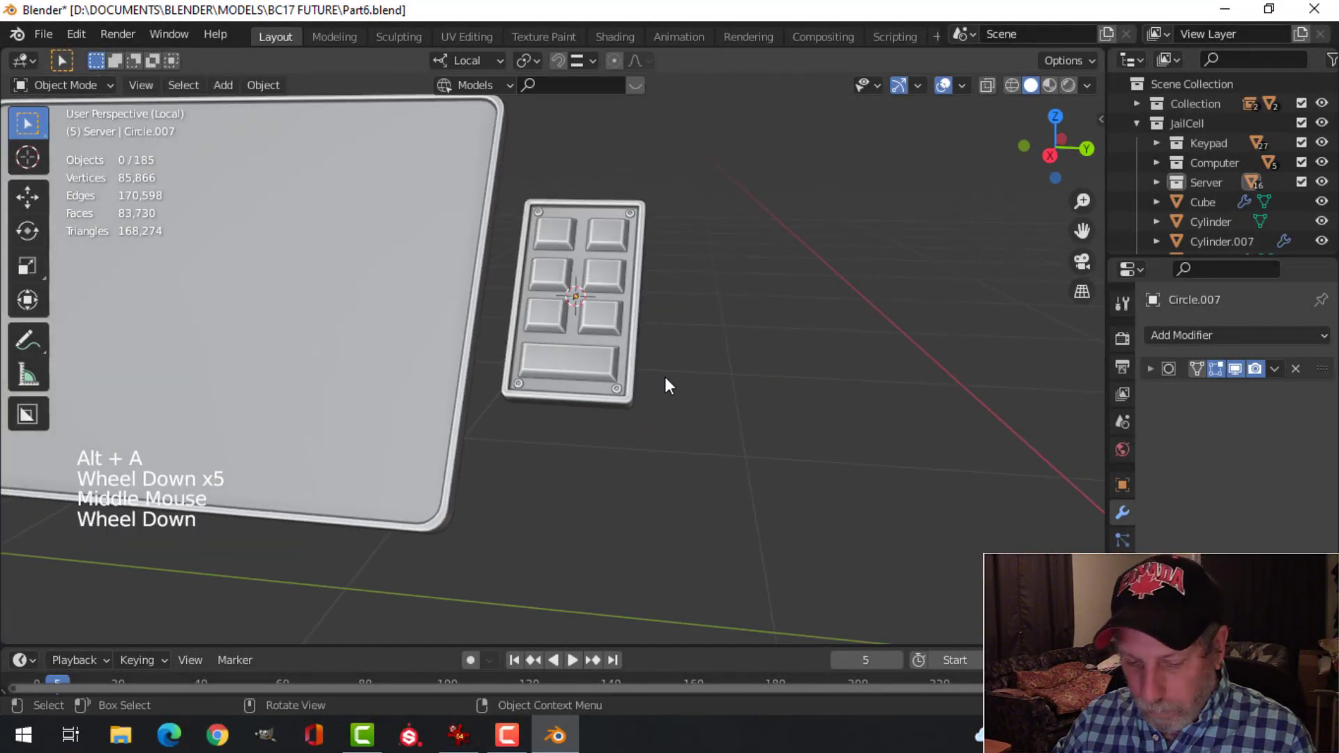
key("KP_Divide")
scroll(391, 342, "up", 4)
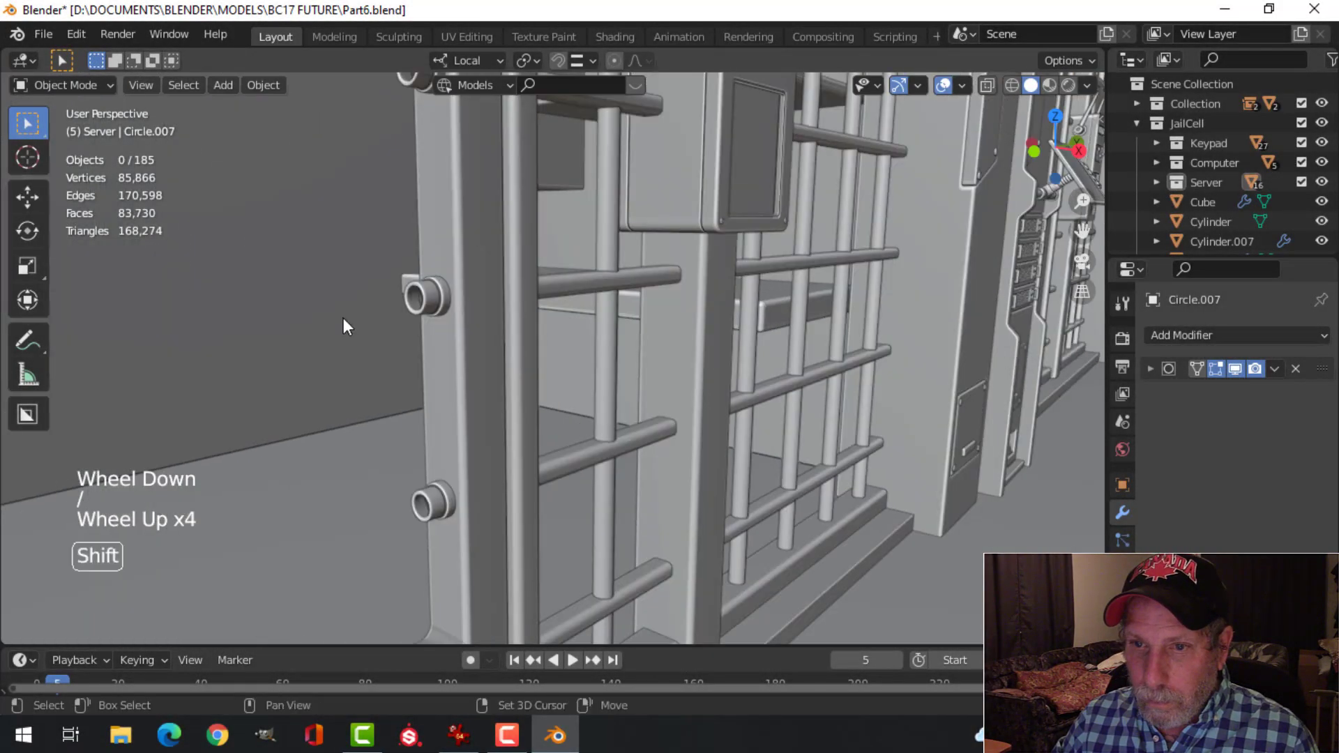
middle_click_drag(343, 318, 581, 304, "shift")
scroll(600, 347, "down", 1)
scroll(600, 347, "down", 1)
scroll(592, 303, "up", 2)
scroll(592, 303, "down", 1)
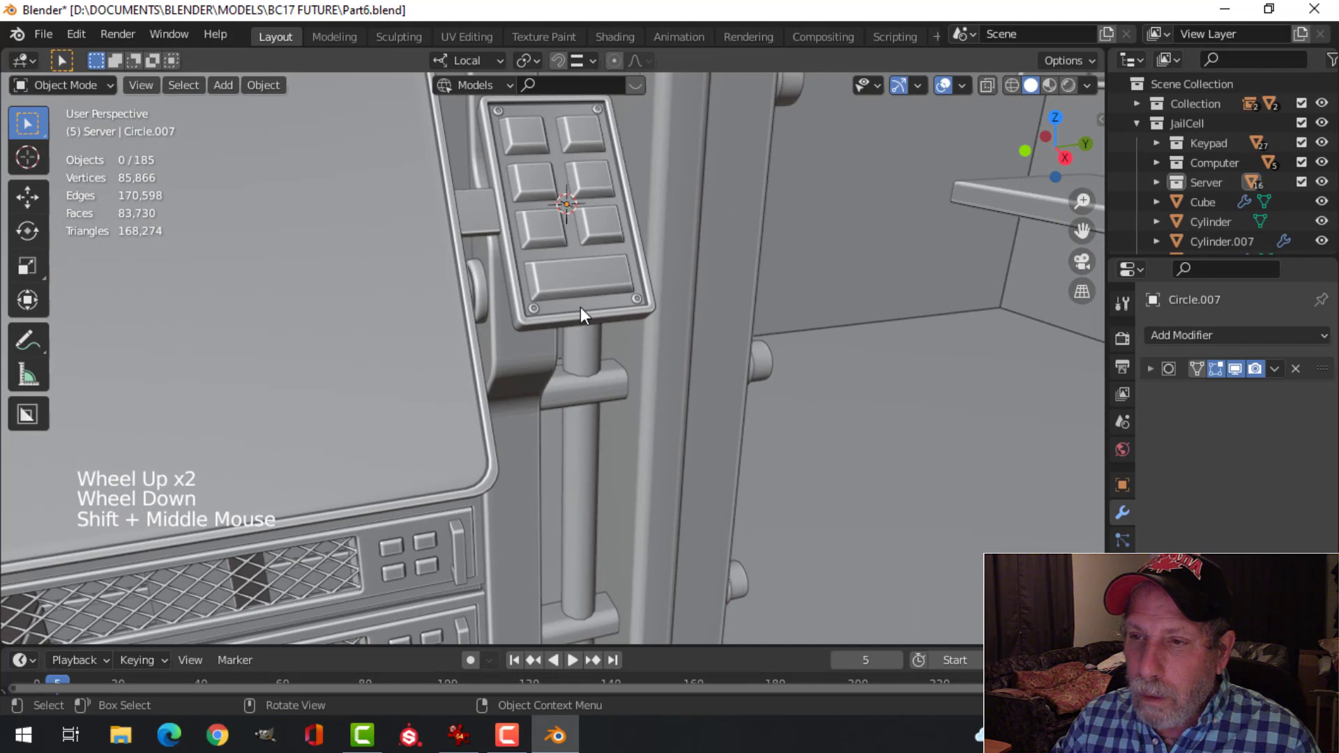
scroll(580, 307, "down", 1)
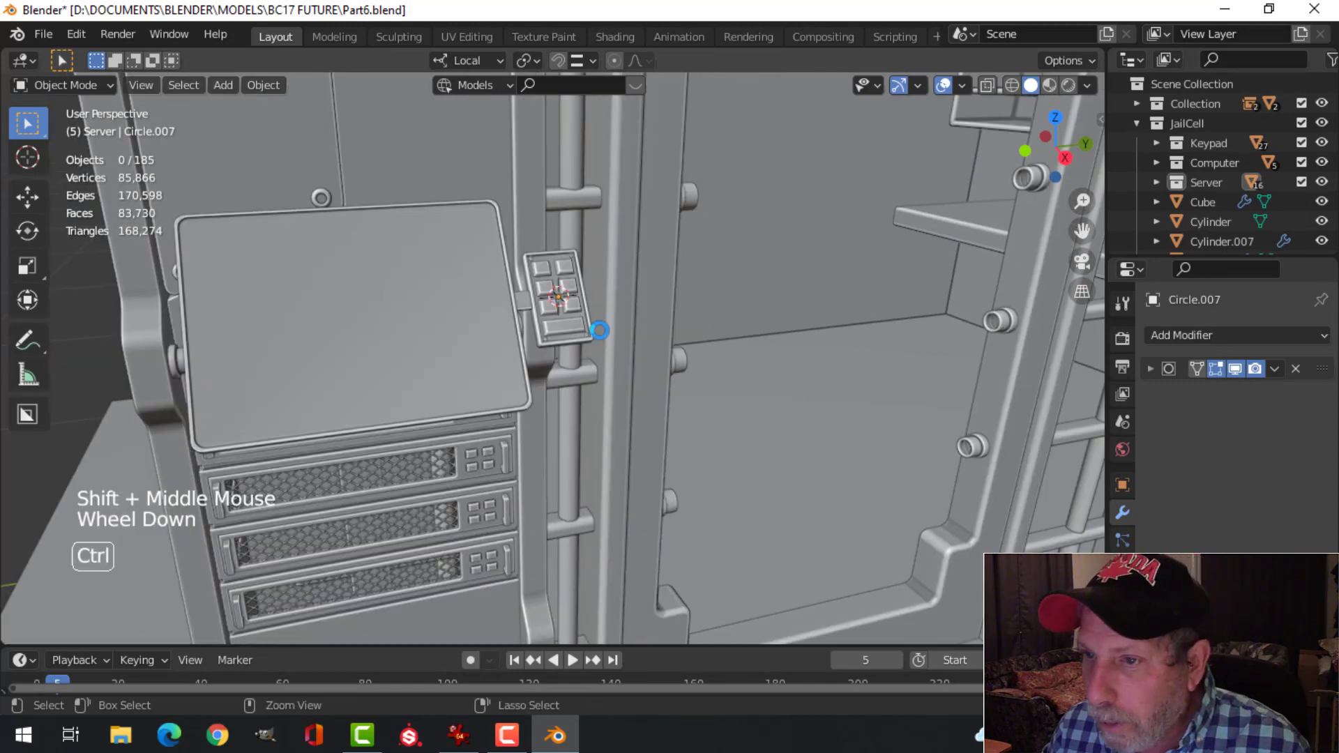
Step: Save the file and examine the monitor and keypad on the server cabinet
key("ctrl+s")
scroll(779, 374, "down", 4)
middle_click_drag(774, 371, 830, 348, "shift")
scroll(618, 353, "up", 4)
scroll(640, 386, "down", 3)
middle_click_drag(641, 386, 566, 303, "shift")
scroll(734, 292, "up", 2)
left_click(490, 307)
key("alt+a")
key("ctrl+s")
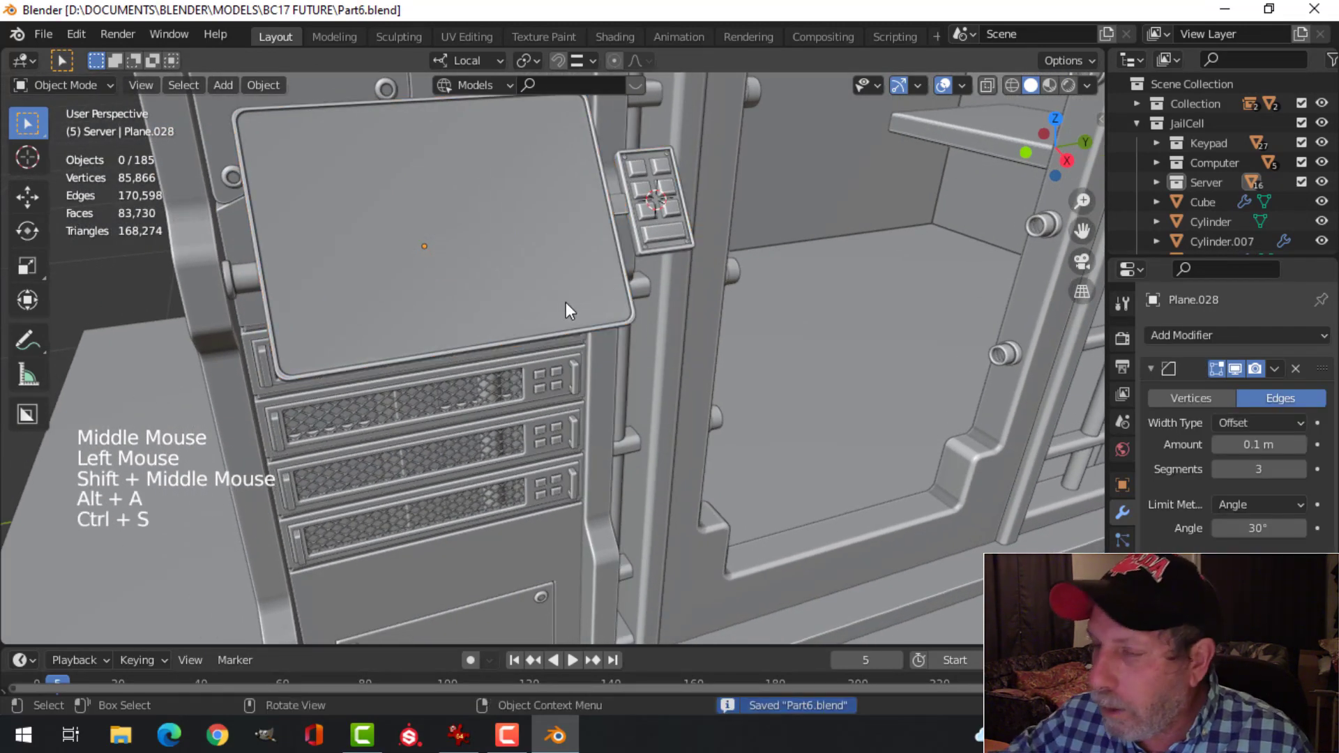
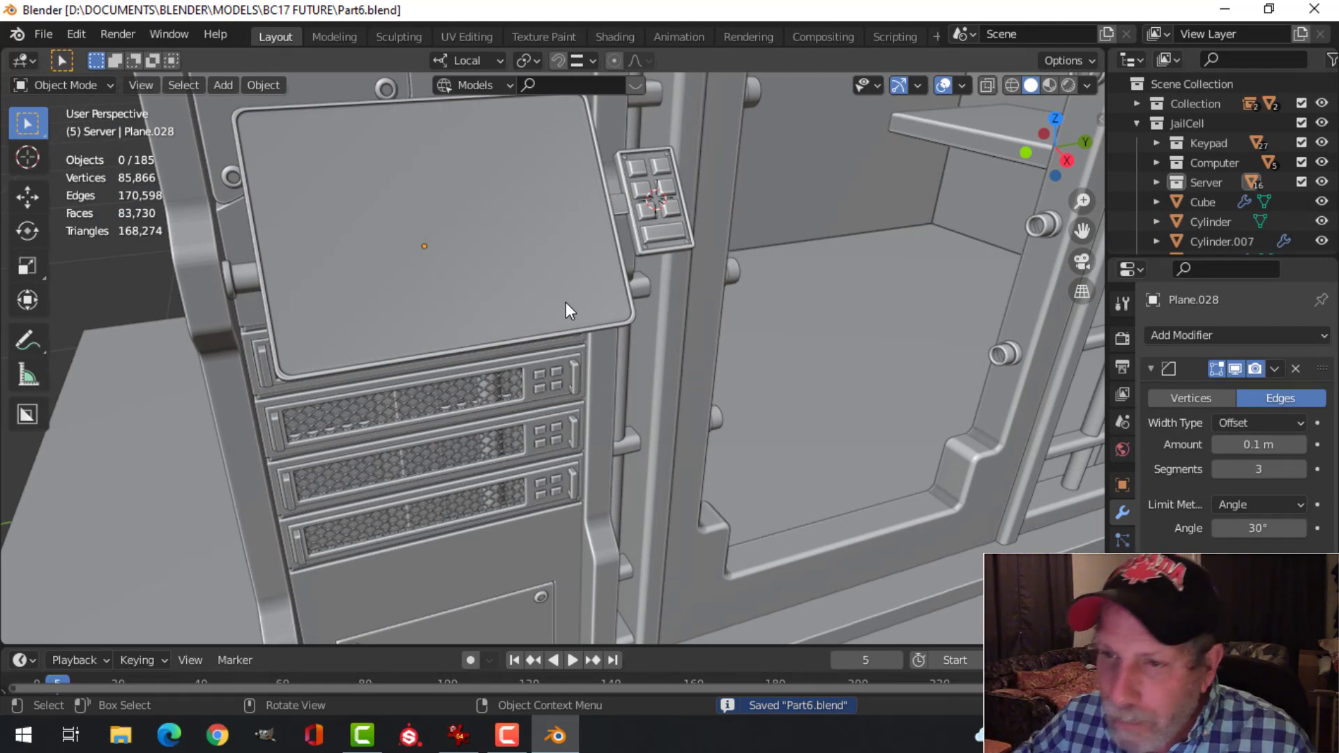
Step: Set the transform orientation to Global and isolate the monitor and its keypad frame in local view
left_click(394, 315)
key("Tab")
middle_click_drag(495, 278, 519, 293, "shift")
scroll(493, 295, "up", 5)
left_click(478, 62)
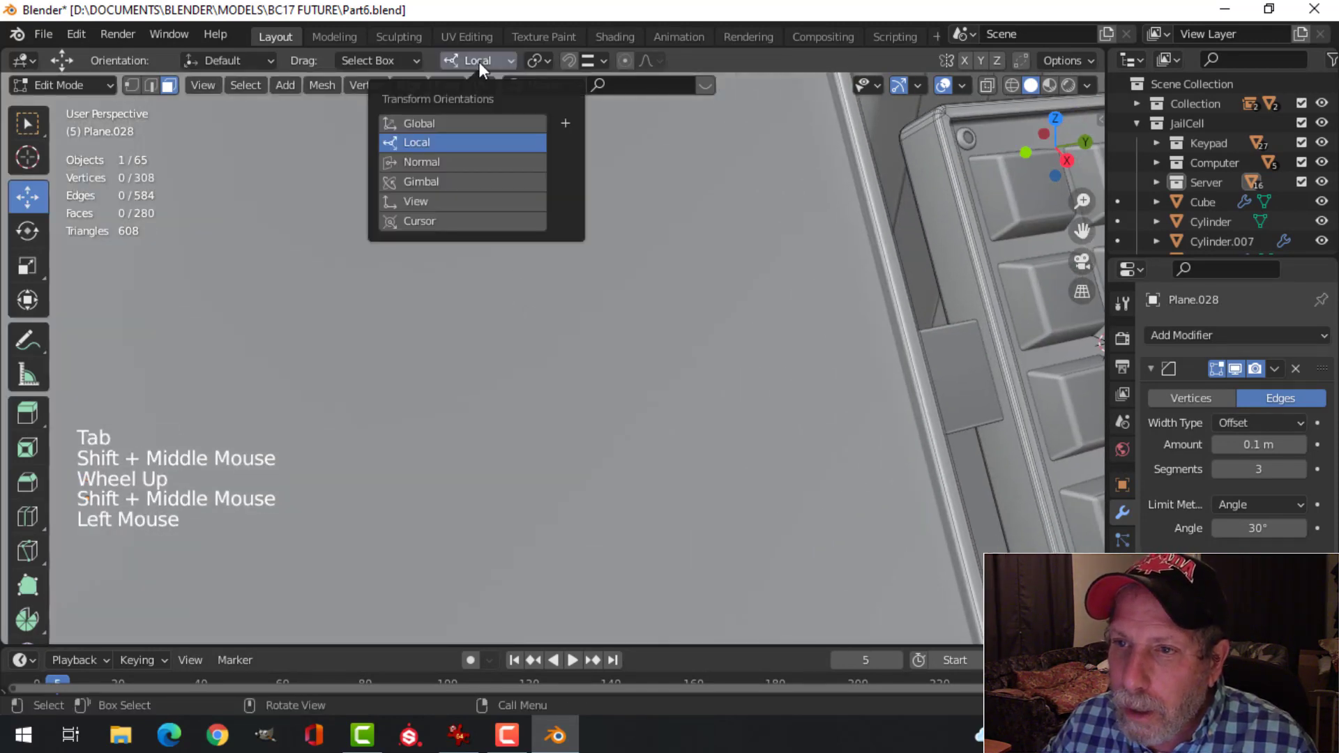
left_click(448, 123)
middle_click_drag(678, 281, 627, 275)
scroll(574, 296, "down", 2)
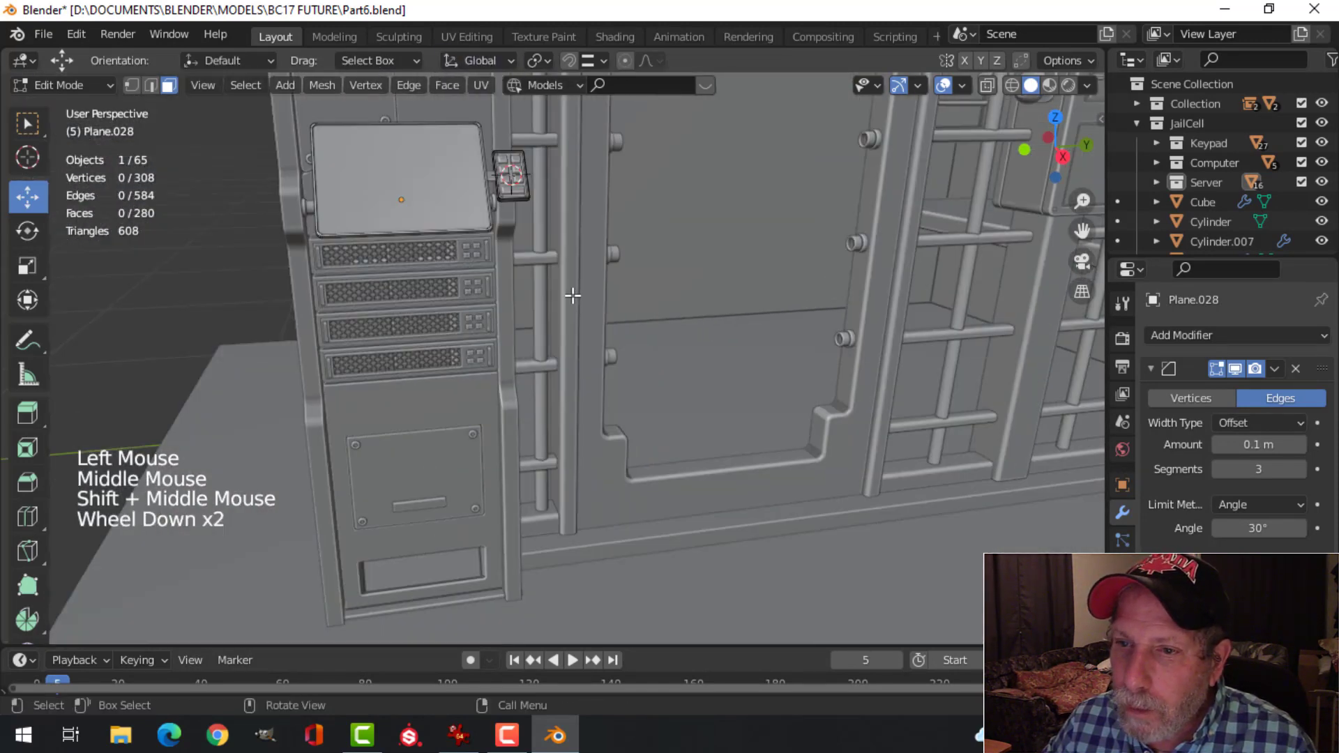
key("a")
key("KP_Decimal")
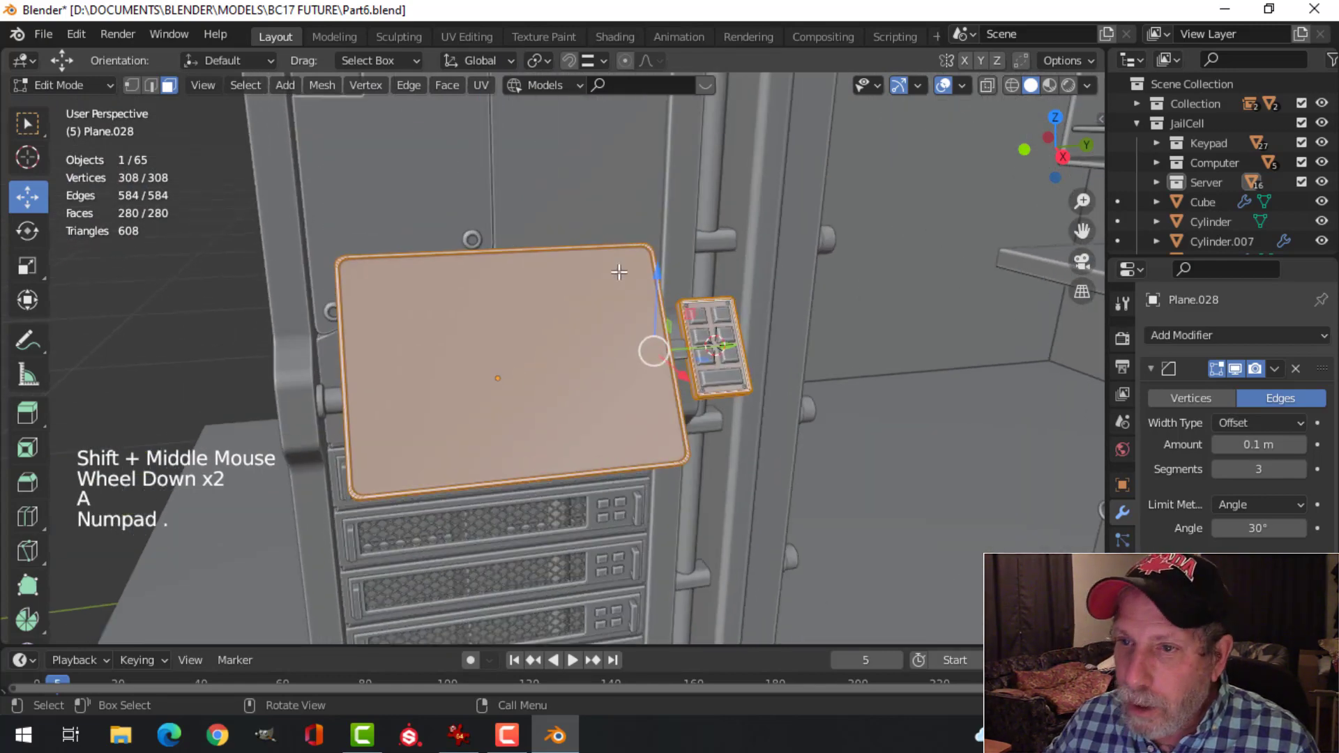
key("Tab")
key("slash")
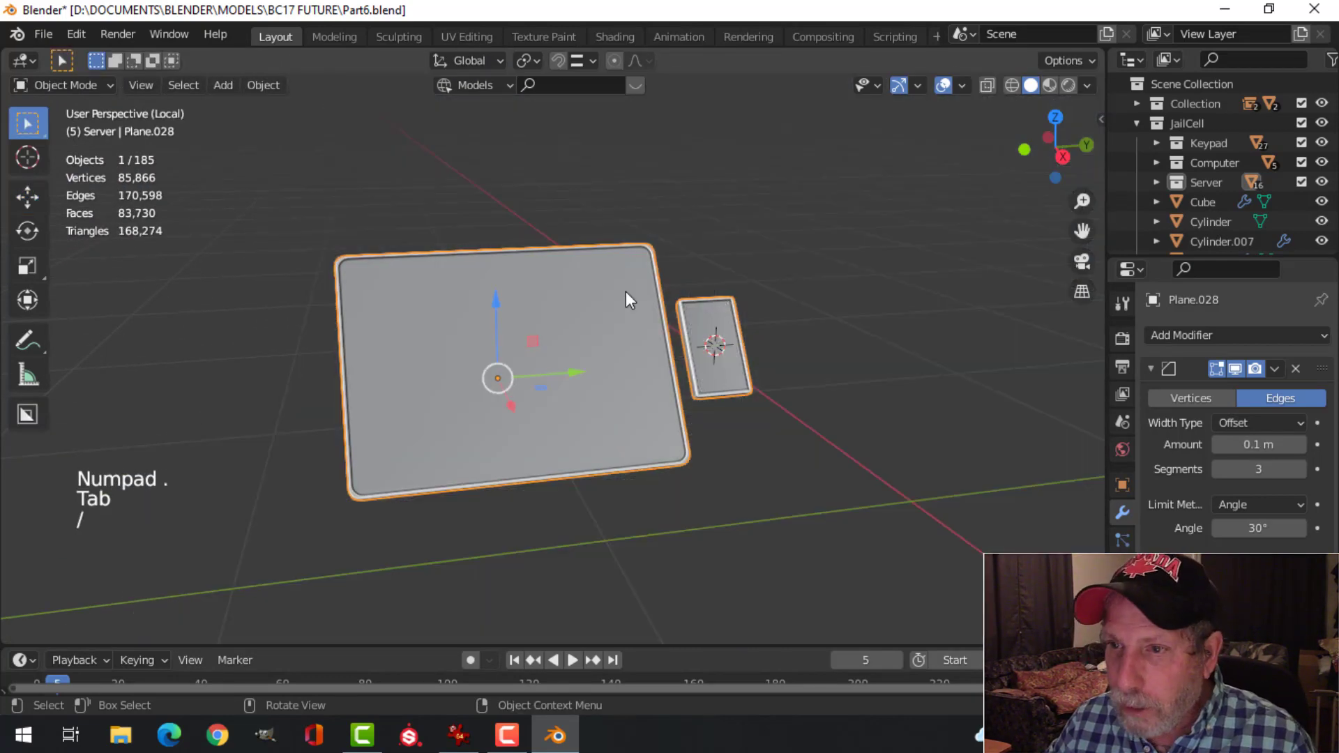
Step: Select the monitor's screen face with its surrounding ring of faces and scale it down to widen the monitor's frame
key("Tab")
scroll(609, 314, "up", 4)
middle_click_drag(609, 314, 607, 321, "shift")
key("alt+a")
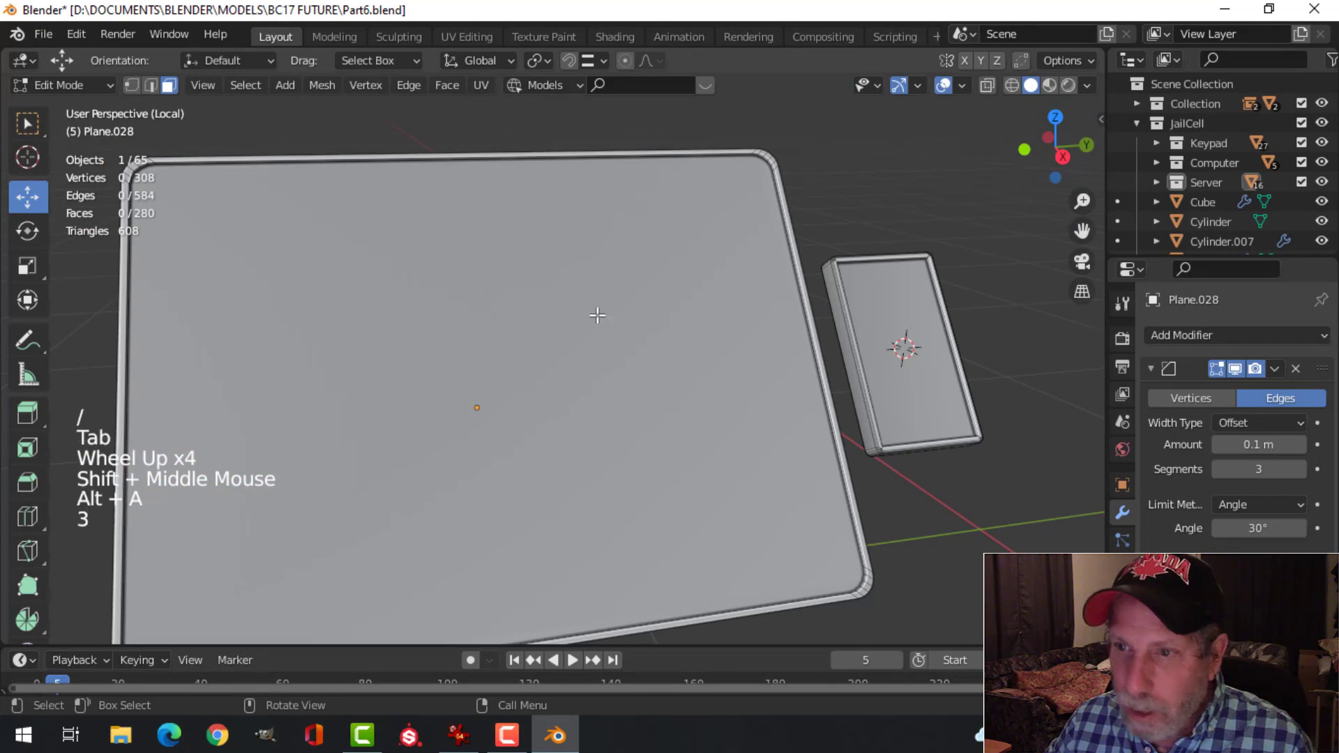
left_click(598, 316)
middle_click_drag(690, 303, 711, 287)
scroll(753, 279, "up", 3)
middle_click_drag(793, 275, 600, 303, "shift")
key("ctrl+KP_Add")
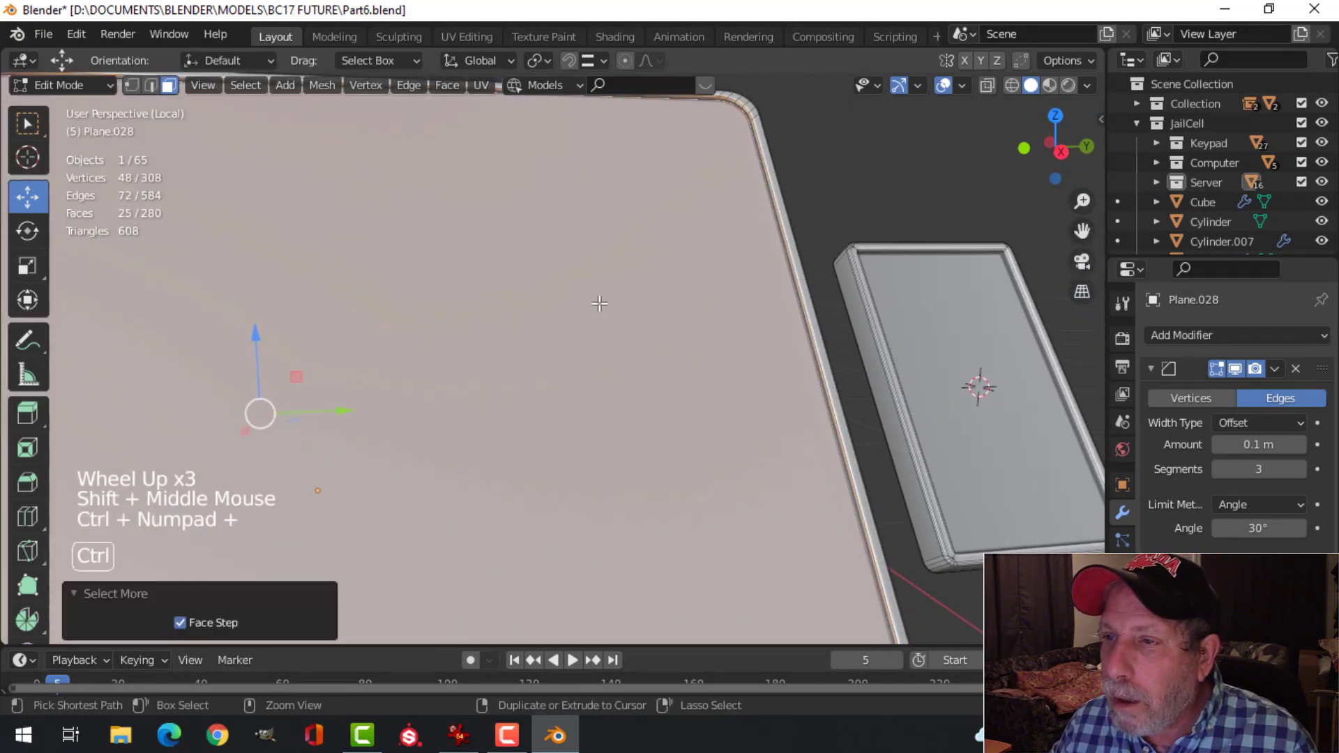
scroll(693, 299, "up", 2)
middle_click_drag(693, 299, 463, 433, "shift")
scroll(565, 252, "up", 5)
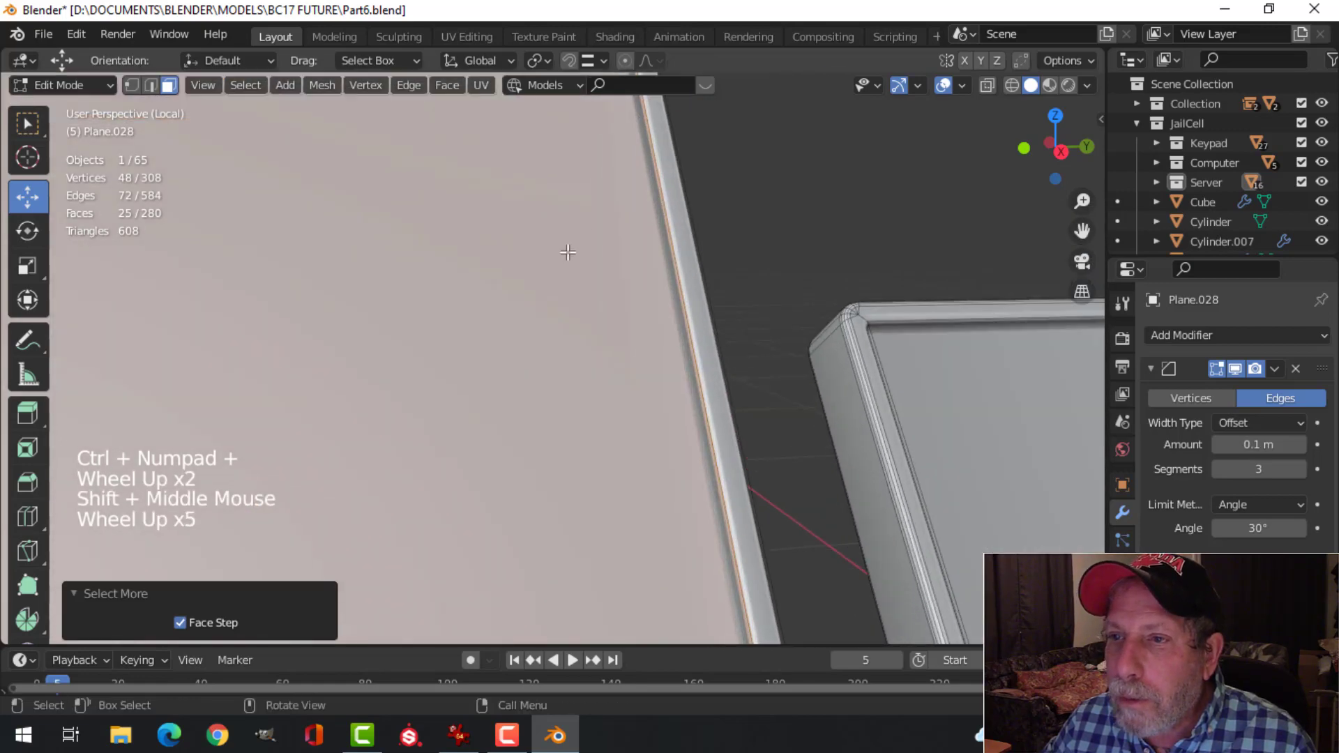
middle_click_drag(565, 251, 630, 304, "shift")
scroll(541, 399, "down", 9)
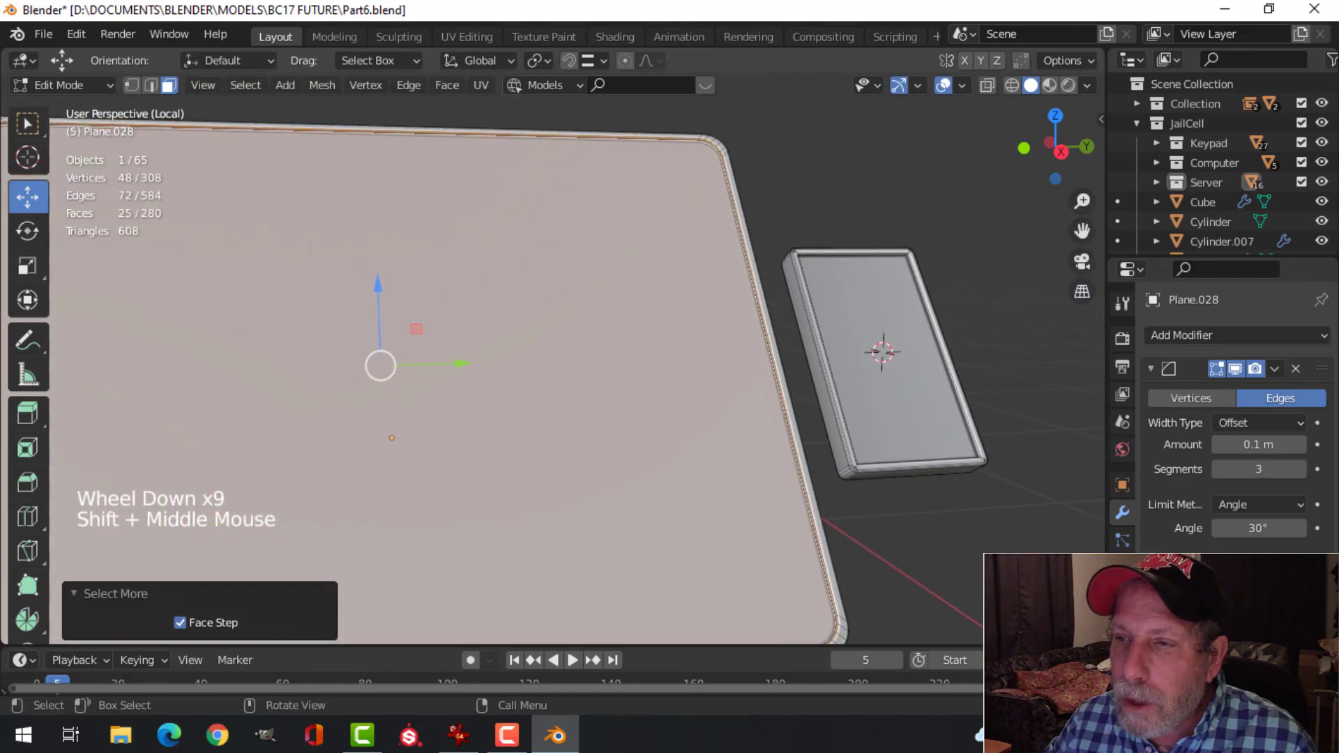
key("s")
left_click(642, 309)
scroll(652, 313, "down", 4)
key("alt+a")
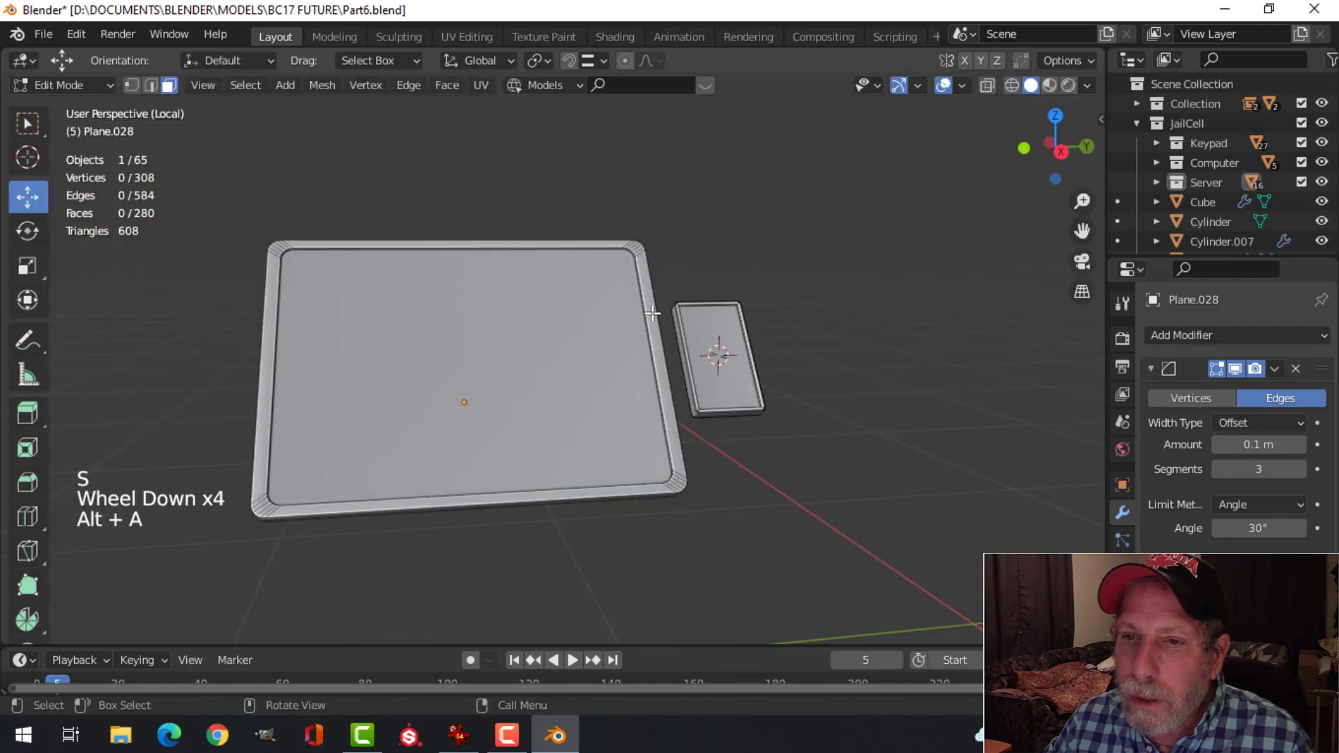
key("Tab")
key("alt+a")
Step: Bevel the two outer edge loops around the monitor frame's side by about 0.00125 m
middle_click_drag(433, 328, 544, 334)
scroll(526, 360, "up", 3)
middle_click_drag(544, 335, 444, 284)
scroll(567, 319, "down", 1)
left_click(605, 274)
key("Tab")
middle_click_drag(606, 274, 560, 284)
key("alt+a")
scroll(562, 275, "up", 1)
scroll(562, 275, "up", 1)
key("2")
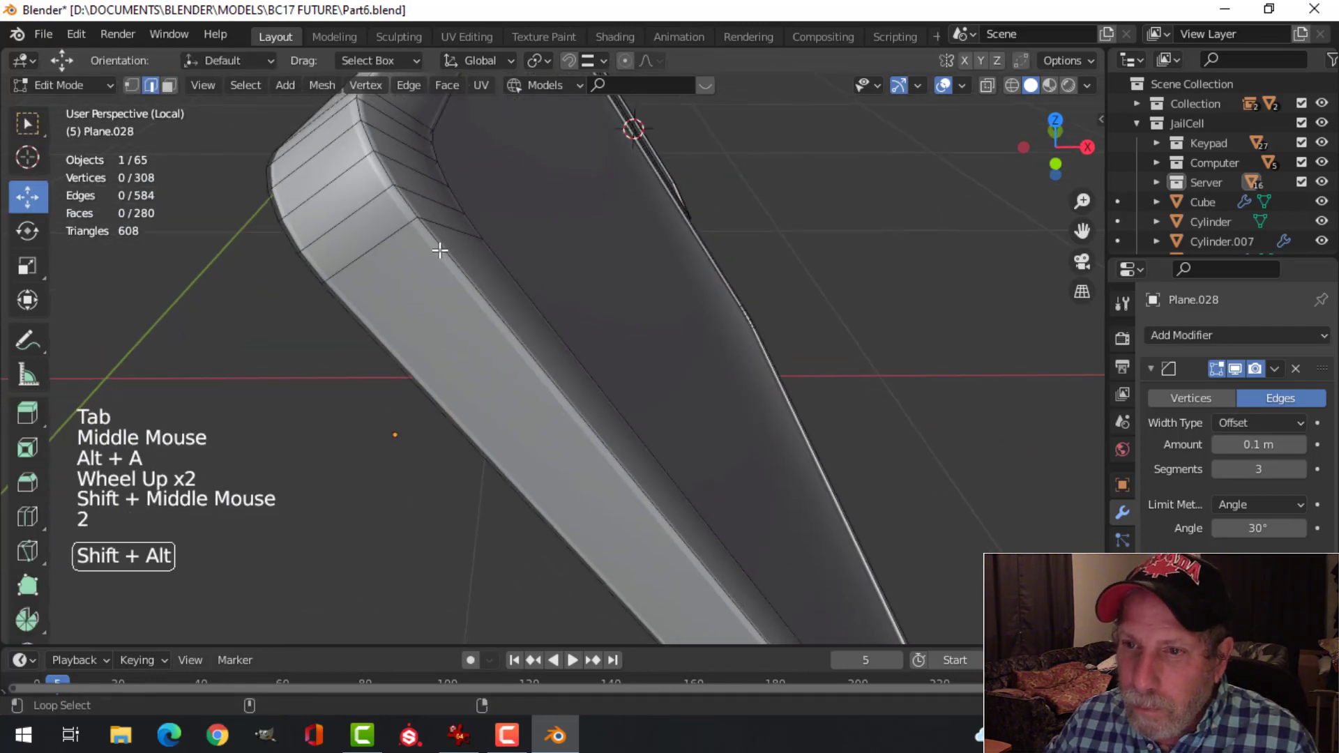
left_click(479, 236, "alt+shift")
left_click(478, 332, "alt+shift")
scroll(479, 332, "down", 4)
middle_click_drag(479, 332, 712, 442)
scroll(810, 377, "up", 3)
middle_click_drag(811, 377, 761, 373, "shift")
middle_click_drag(760, 373, 642, 385)
scroll(652, 367, "up", 2)
key("ctrl+b")
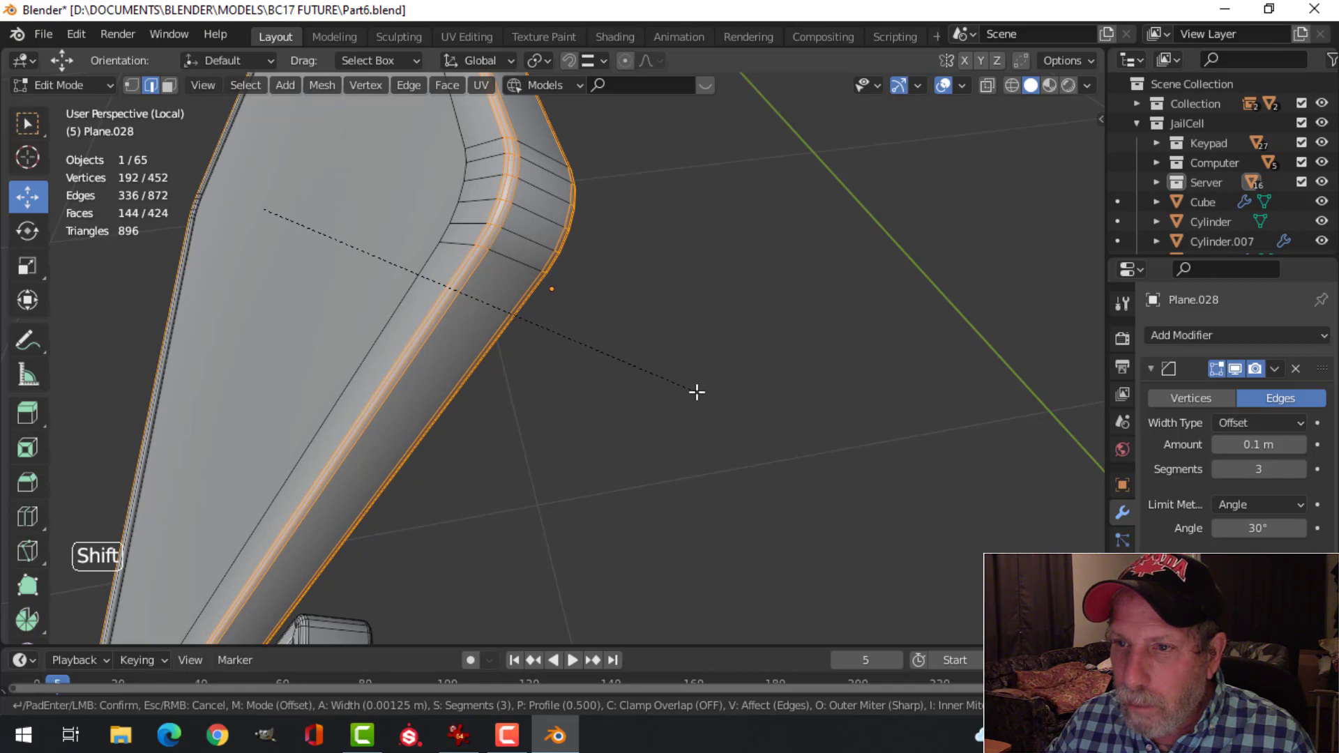
key("Tab")
middle_click_drag(617, 391, 684, 383)
key("alt+a")
scroll(702, 374, "down", 3)
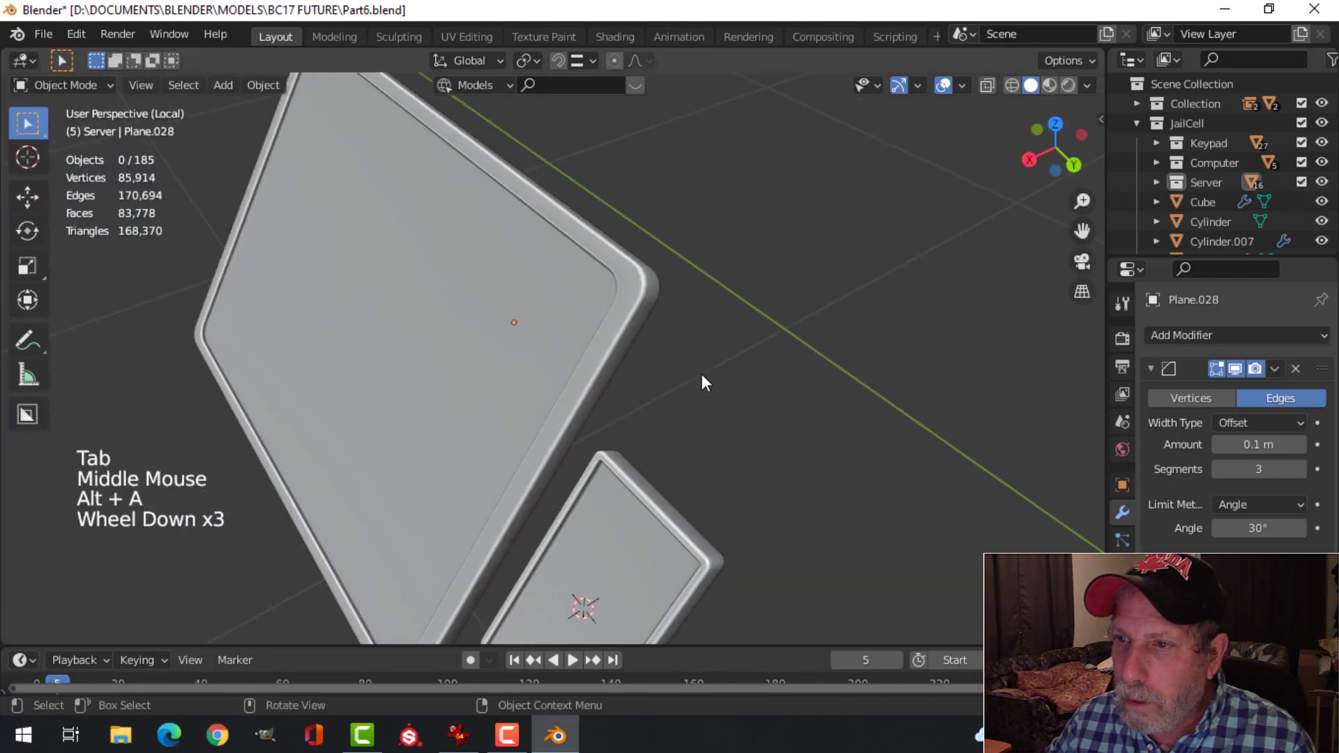
Step: Give the frame's inner edge loop around the monitor screen a narrow bevel with 4 segments
left_click(628, 278)
middle_click_drag(626, 270, 728, 359)
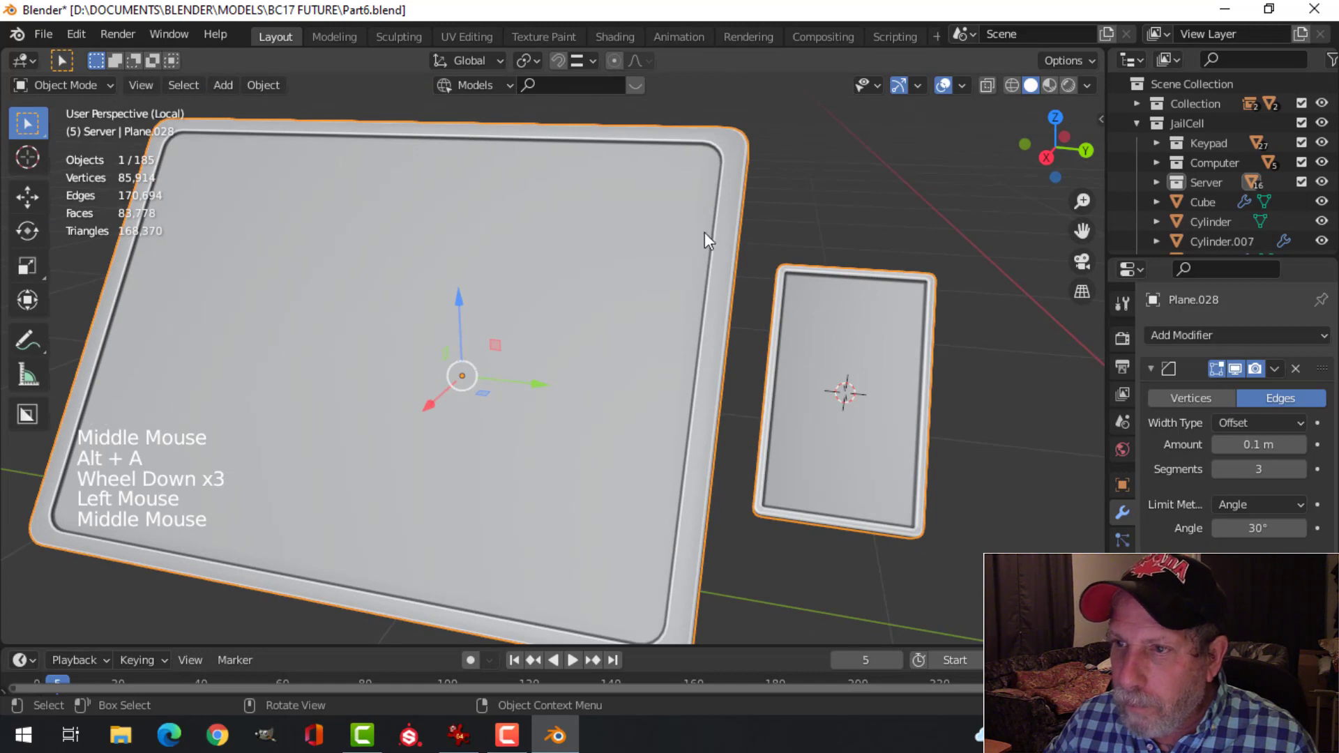
key("Tab")
scroll(717, 174, "up", 2)
key("alt+a")
middle_click_drag(425, 383, 404, 418, "shift")
left_click(873, 233, "alt+shift")
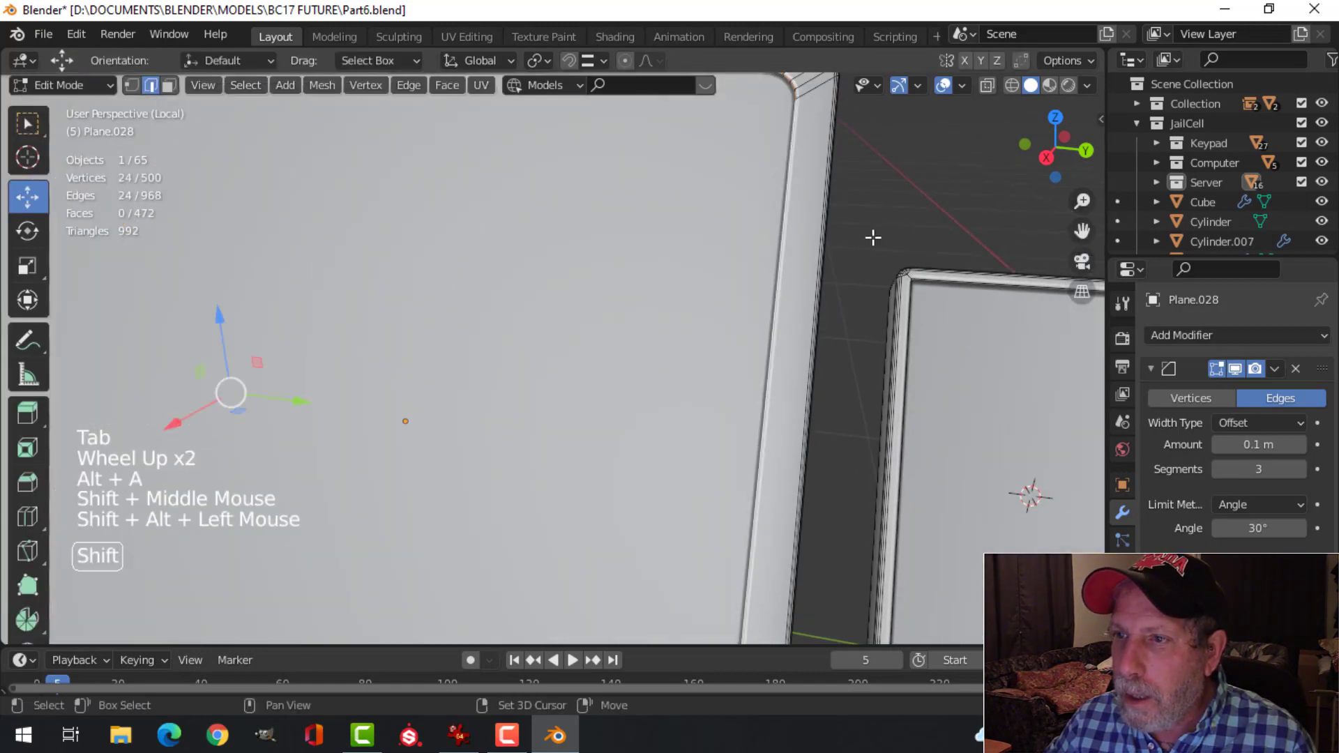
scroll(871, 242, "down", 2)
middle_click_drag(871, 242, 857, 250)
key("ctrl+b")
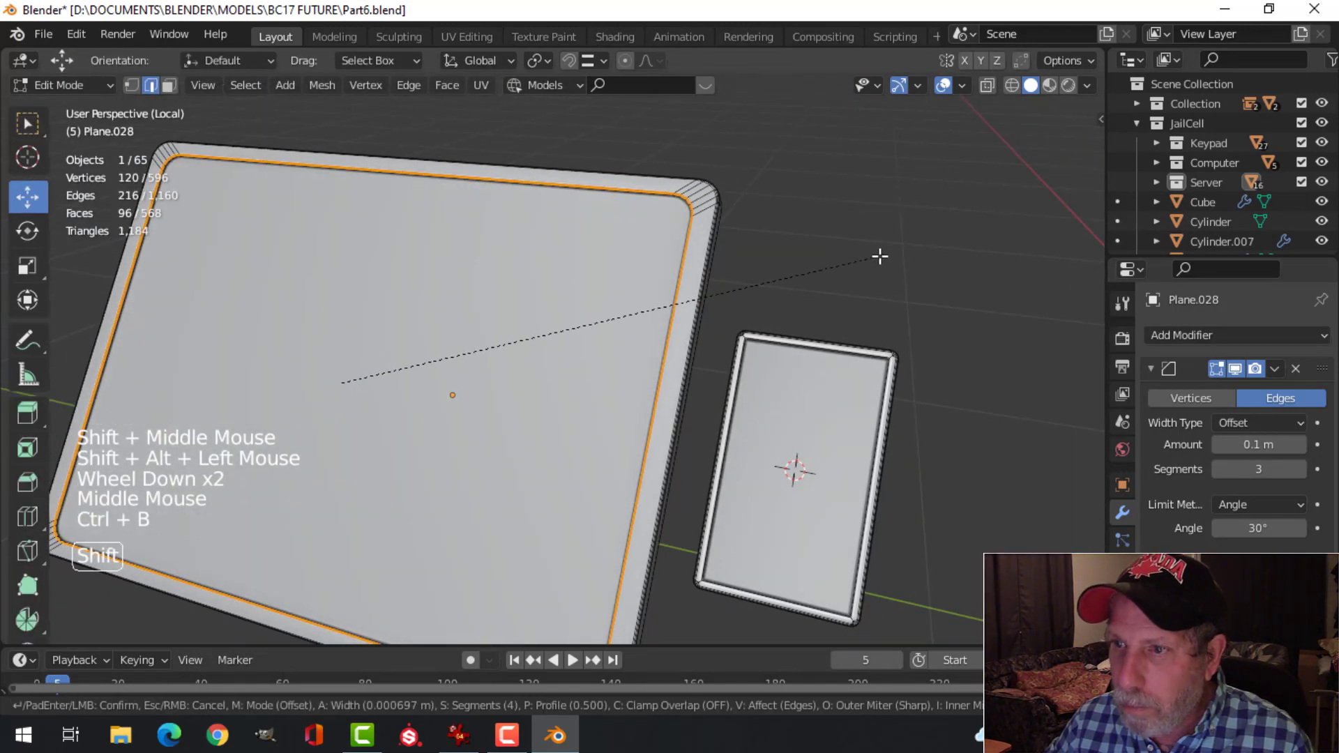
left_click(776, 274)
key("Tab")
scroll(583, 310, "down", 1)
key("alt+a")
middle_click_drag(583, 310, 735, 278)
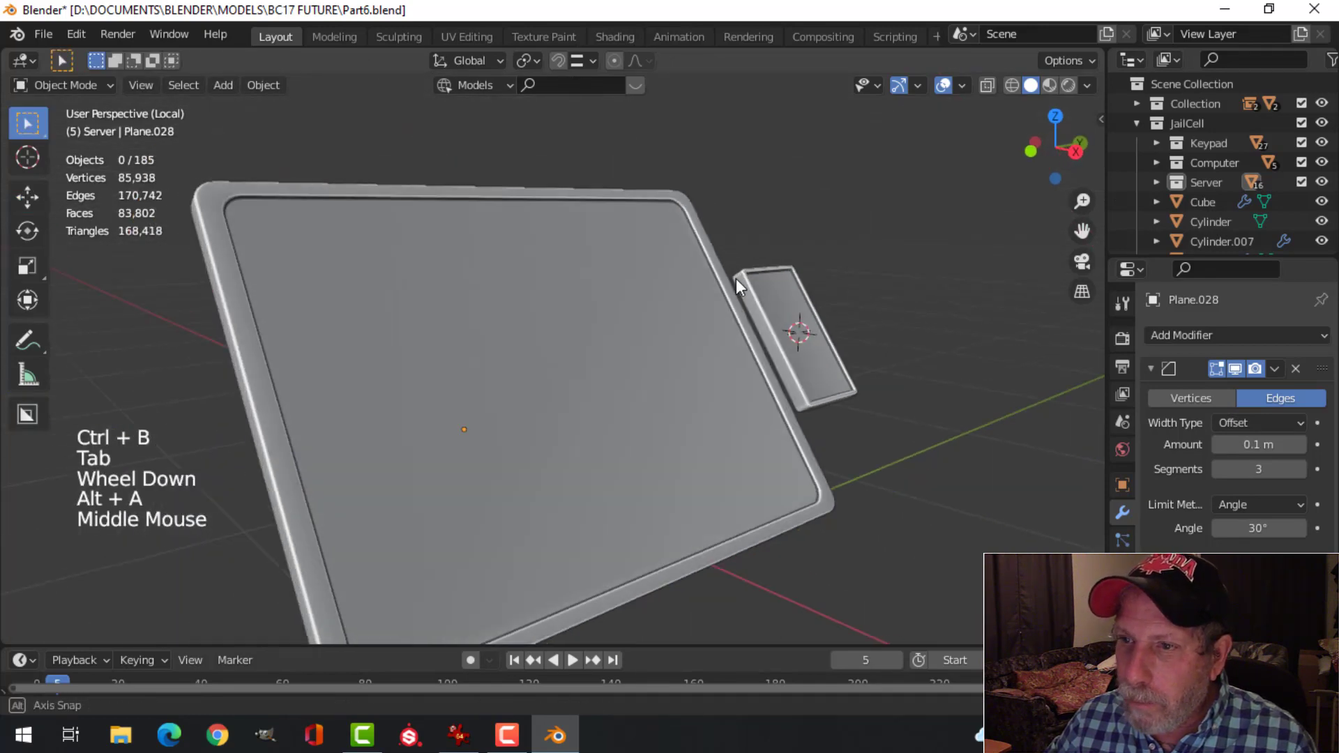
Step: Add a Weighted Normal modifier to the monitor and open its object data settings
scroll(735, 278, "down", 2)
scroll(561, 299, "up", 3)
middle_click_drag(609, 331, 607, 286, "shift")
middle_click_drag(607, 286, 698, 314)
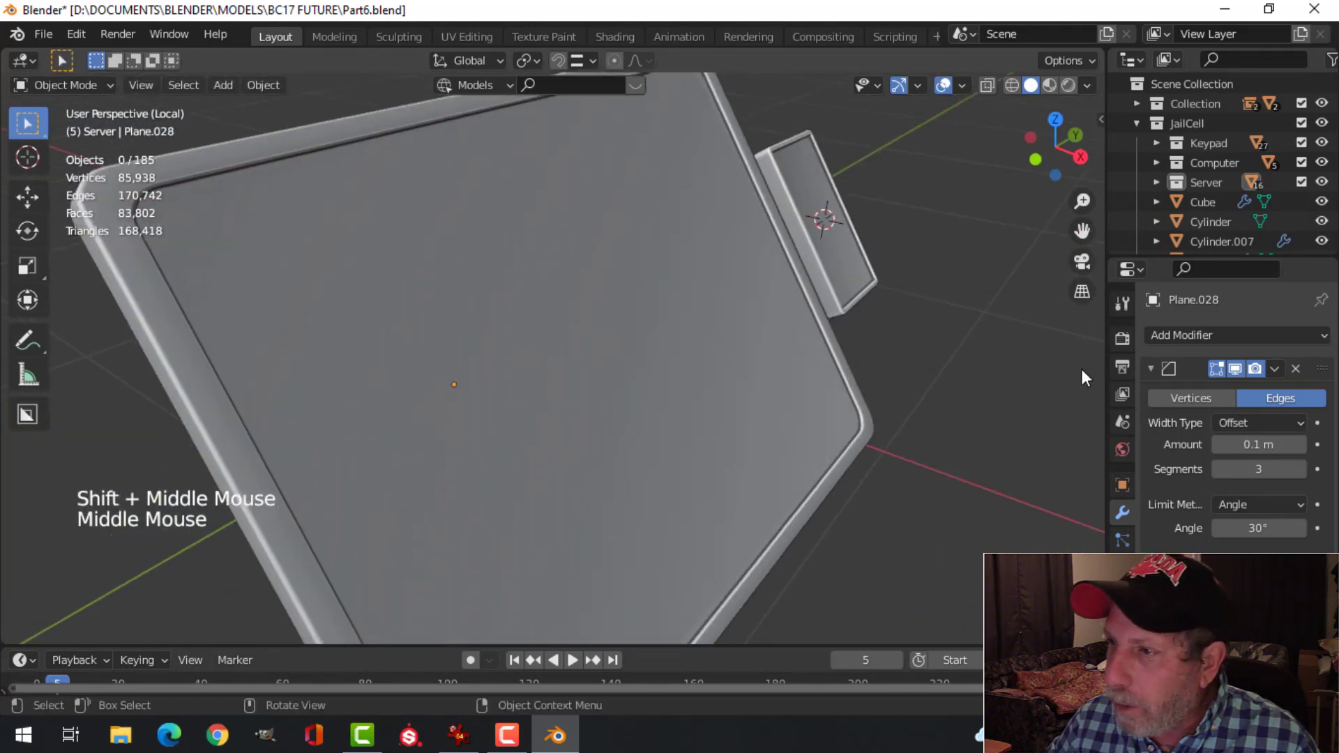
left_click(1150, 369)
left_click(1197, 336)
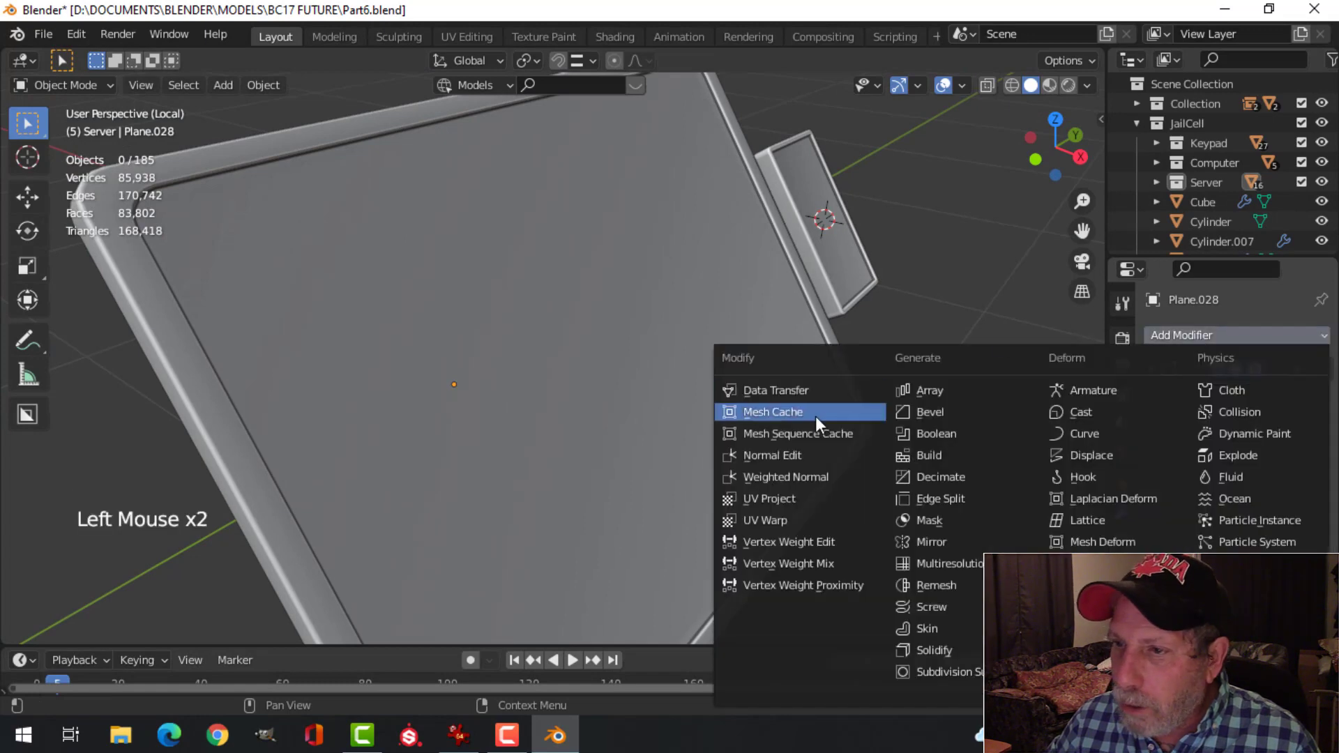
left_click(818, 480)
left_click(1123, 541)
scroll(1228, 419, "down", 4)
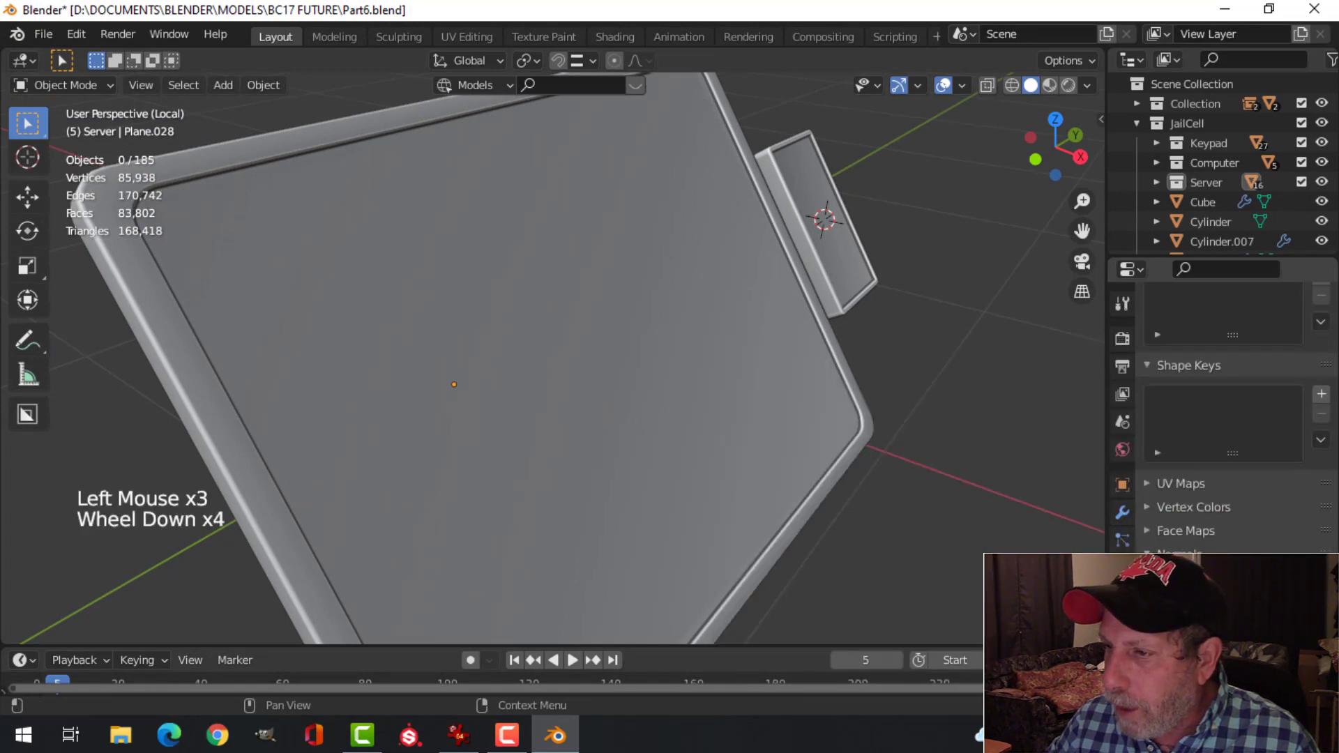
left_click(913, 353)
Step: Examine the shading of the bevelled monitor and keypad frames from several angles
key("alt+a")
middle_click_drag(912, 353, 726, 350)
scroll(726, 350, "down", 1)
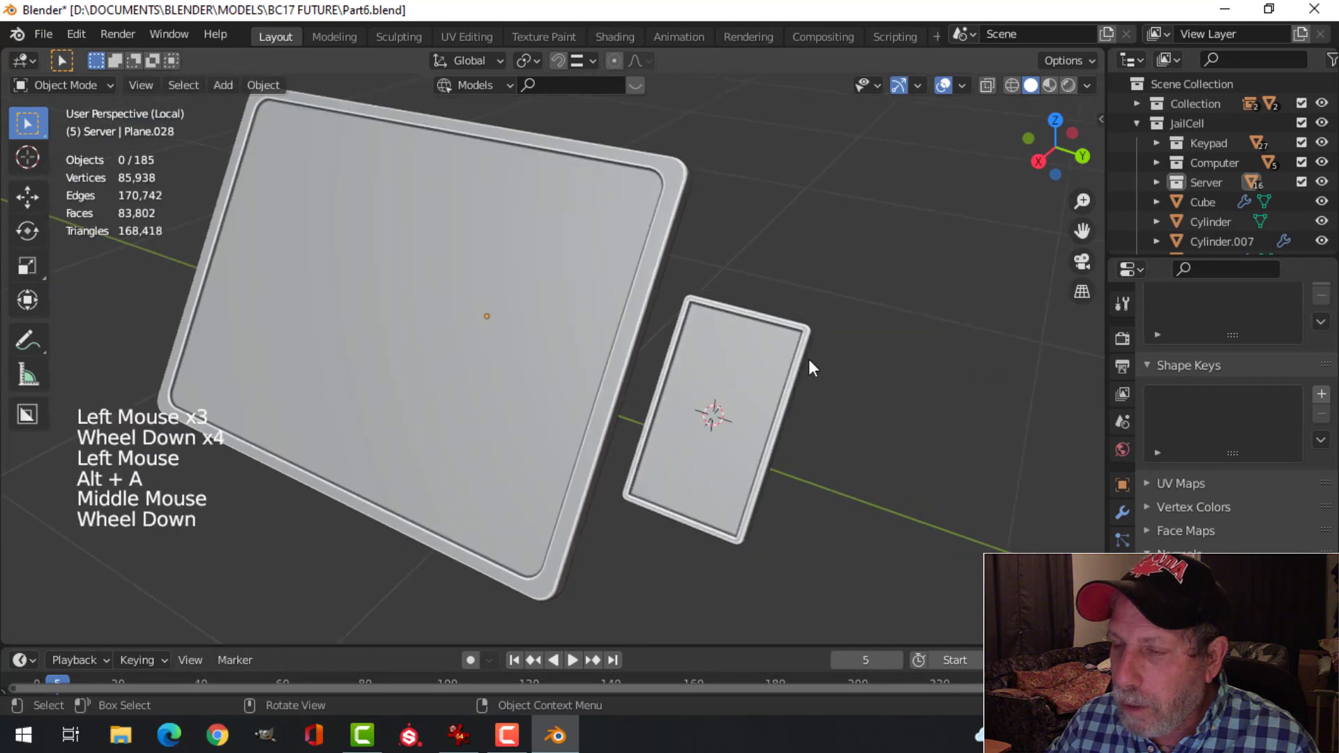
middle_click_drag(808, 357, 732, 356, "shift")
middle_click_drag(732, 356, 664, 353)
scroll(566, 327, "up", 4)
middle_click_drag(566, 327, 778, 327, "shift")
scroll(671, 325, "down", 1)
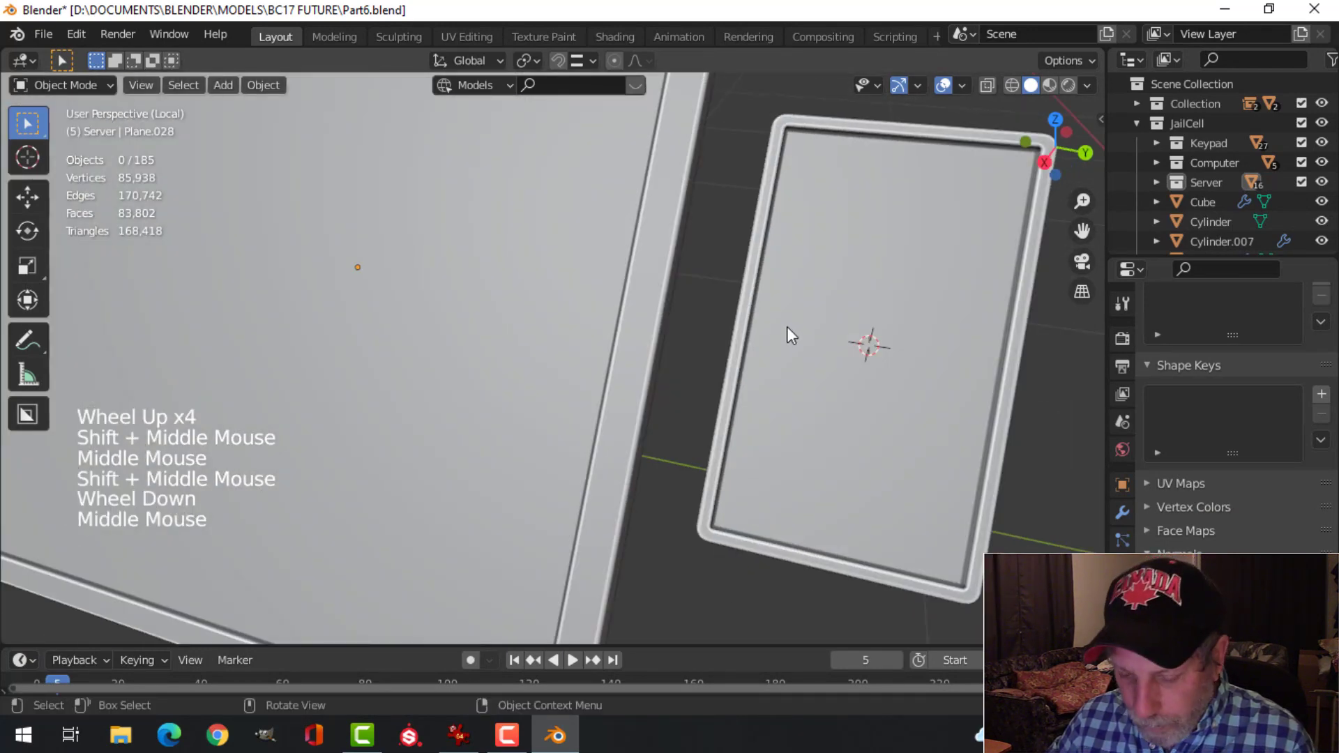
Step: Isolate the monitor, the keypad frame and the bracket connecting them in local view, and save the file
key("slash")
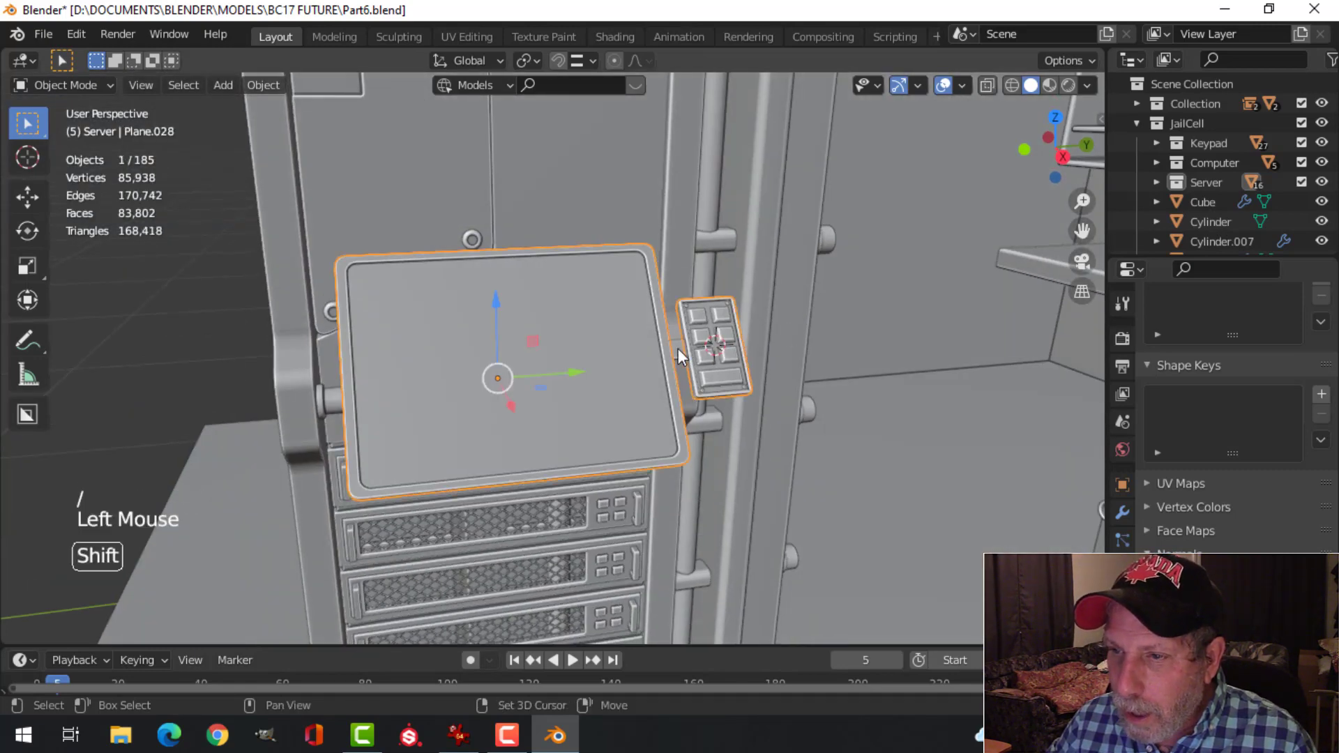
left_click(680, 349, "shift")
key("slash")
scroll(828, 341, "up", 3)
middle_click_drag(828, 340, 741, 349)
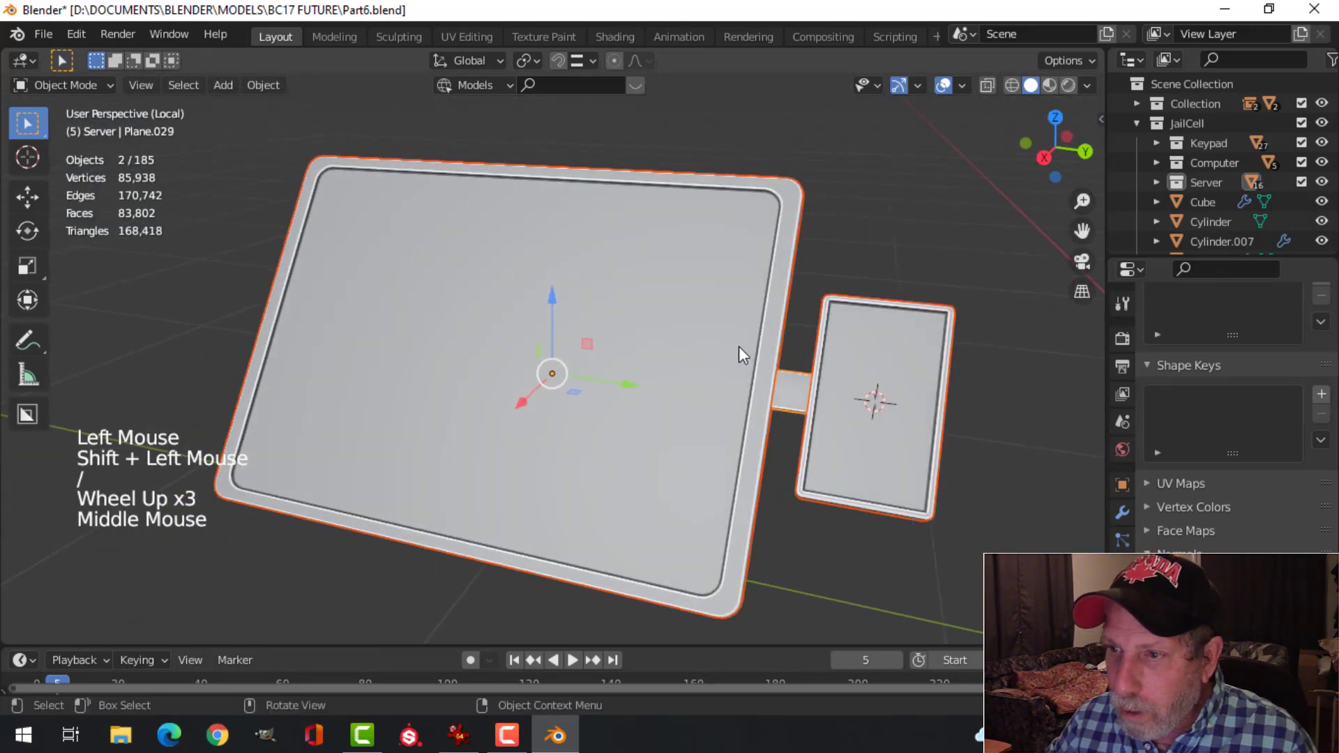
key("alt+a")
middle_click_drag(933, 383, 710, 350, "shift")
key("ctrl+s")
scroll(684, 305, "up", 1)
scroll(786, 370, "up", 2)
scroll(541, 406, "down", 3)
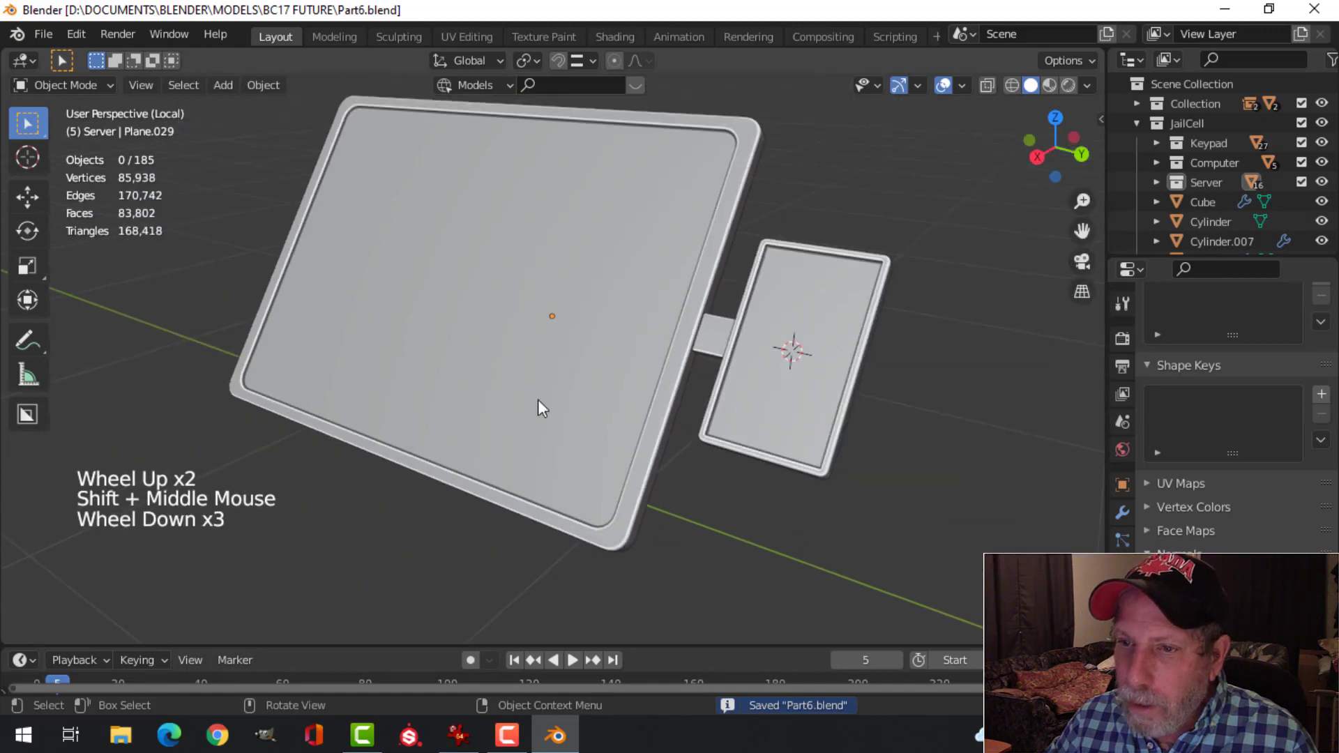
Step: Snap the 3D cursor to the centre of the face along the monitor's lower edge
middle_click_drag(541, 407, 560, 356)
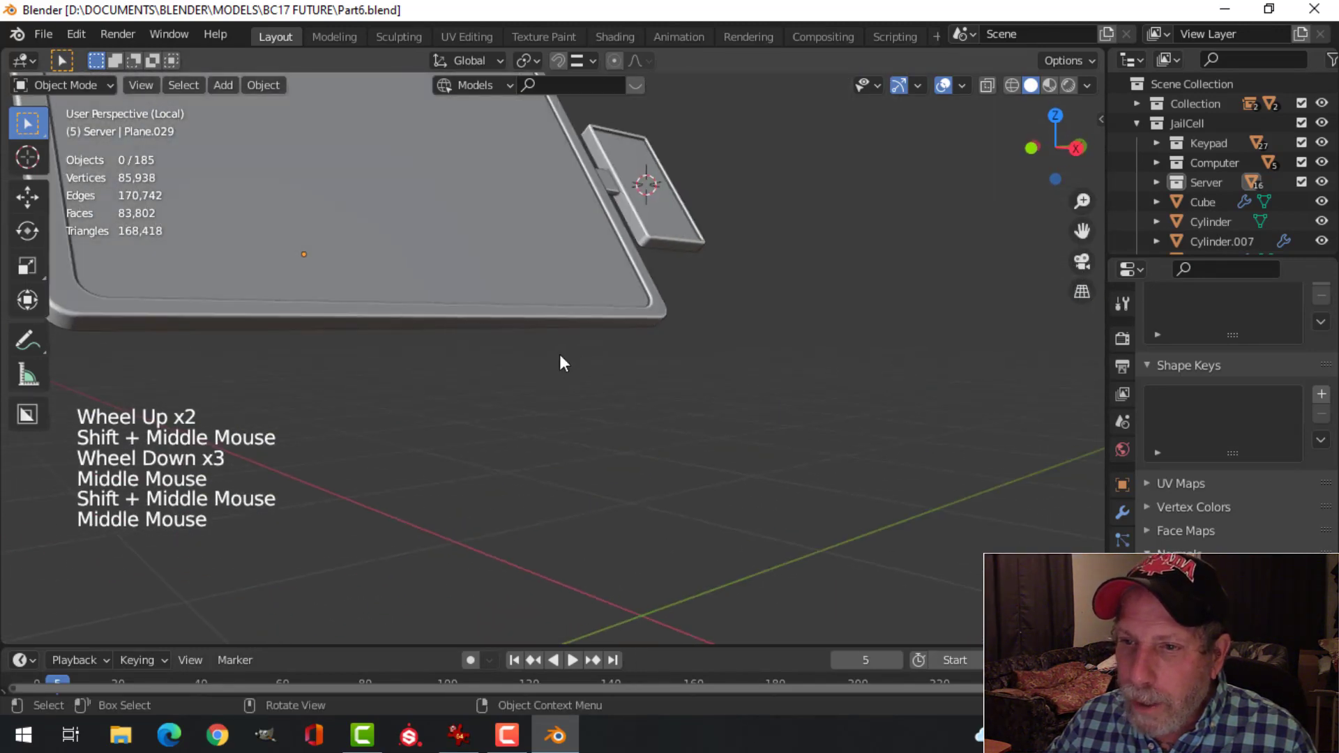
left_click(469, 322)
key("Tab")
middle_click_drag(469, 323, 512, 351)
key("alt+a")
key("3")
left_click(393, 314)
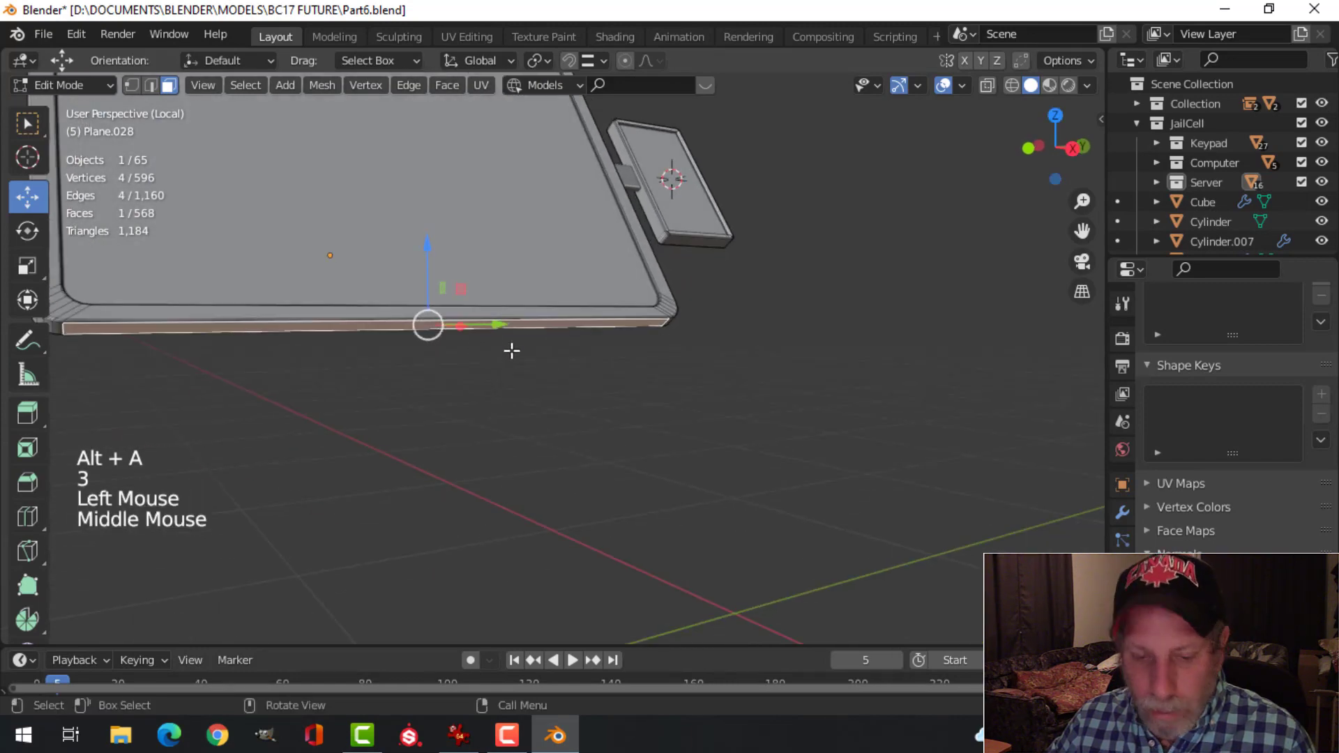
key("shift+s")
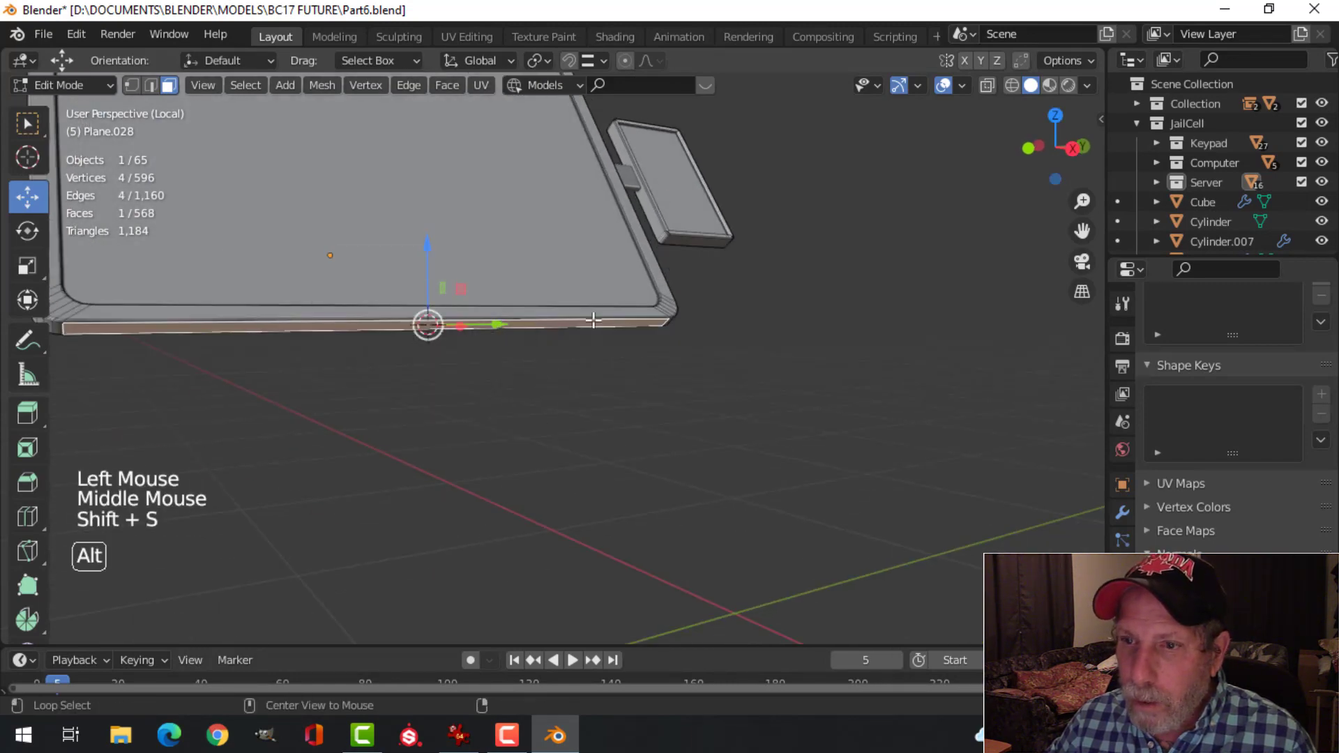
key("alt+a")
key("Tab")
scroll(594, 320, "down", 3)
key("alt+a")
middle_click_drag(561, 332, 588, 358)
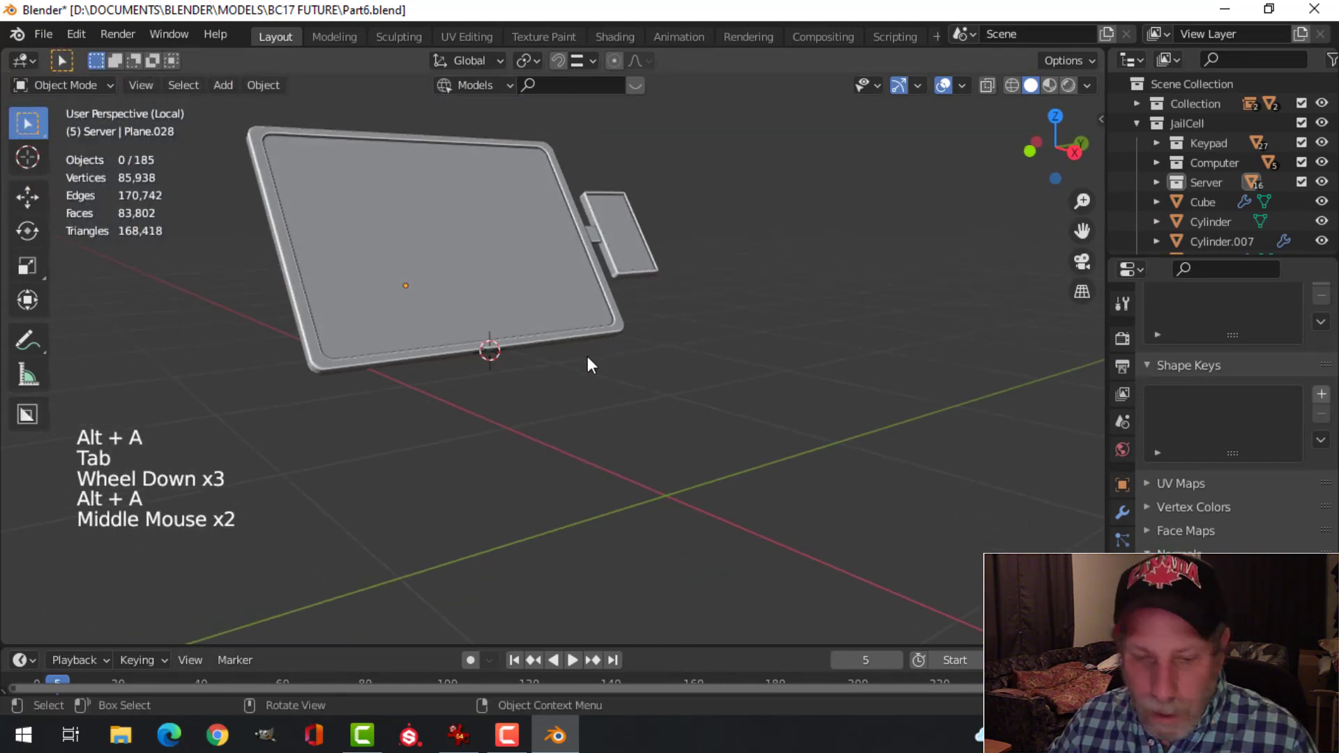
Step: Add a mesh circle with 18 vertices at the 3D cursor
key("shift+a")
mouse_move(552, 279)
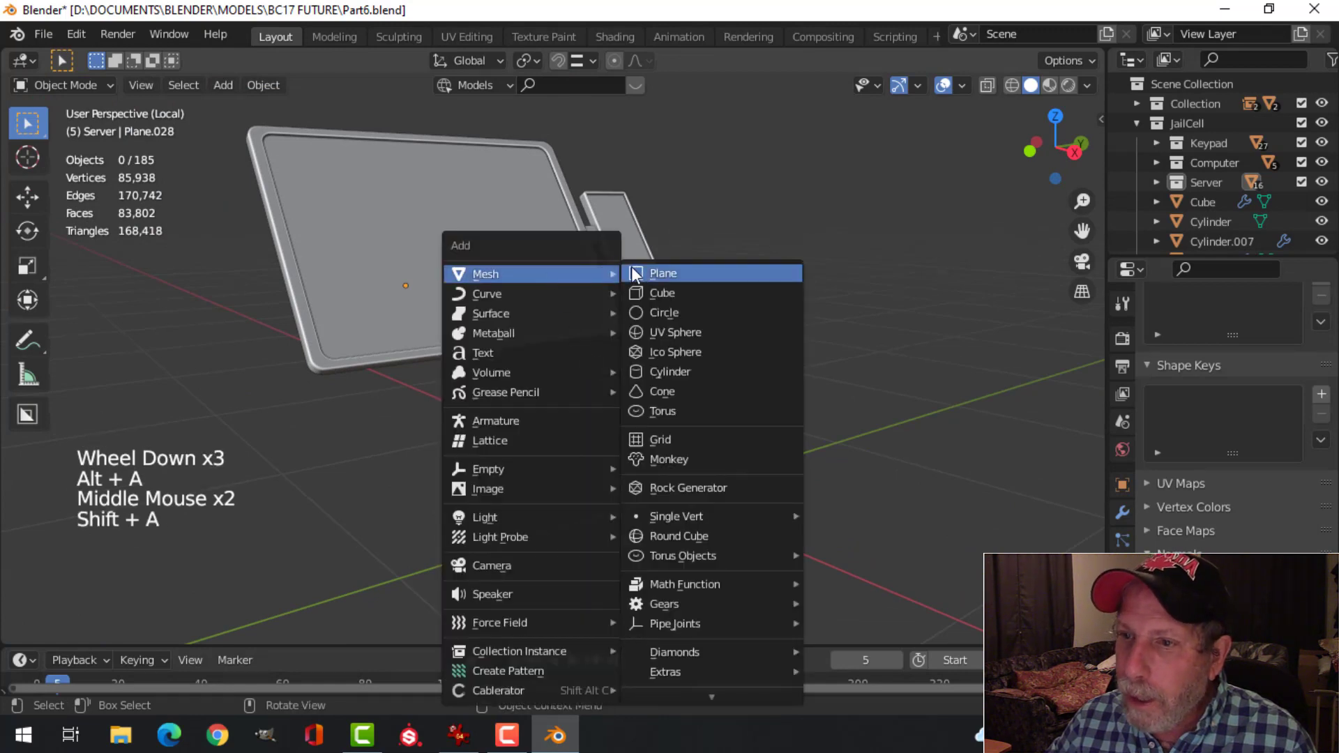
left_click(659, 312)
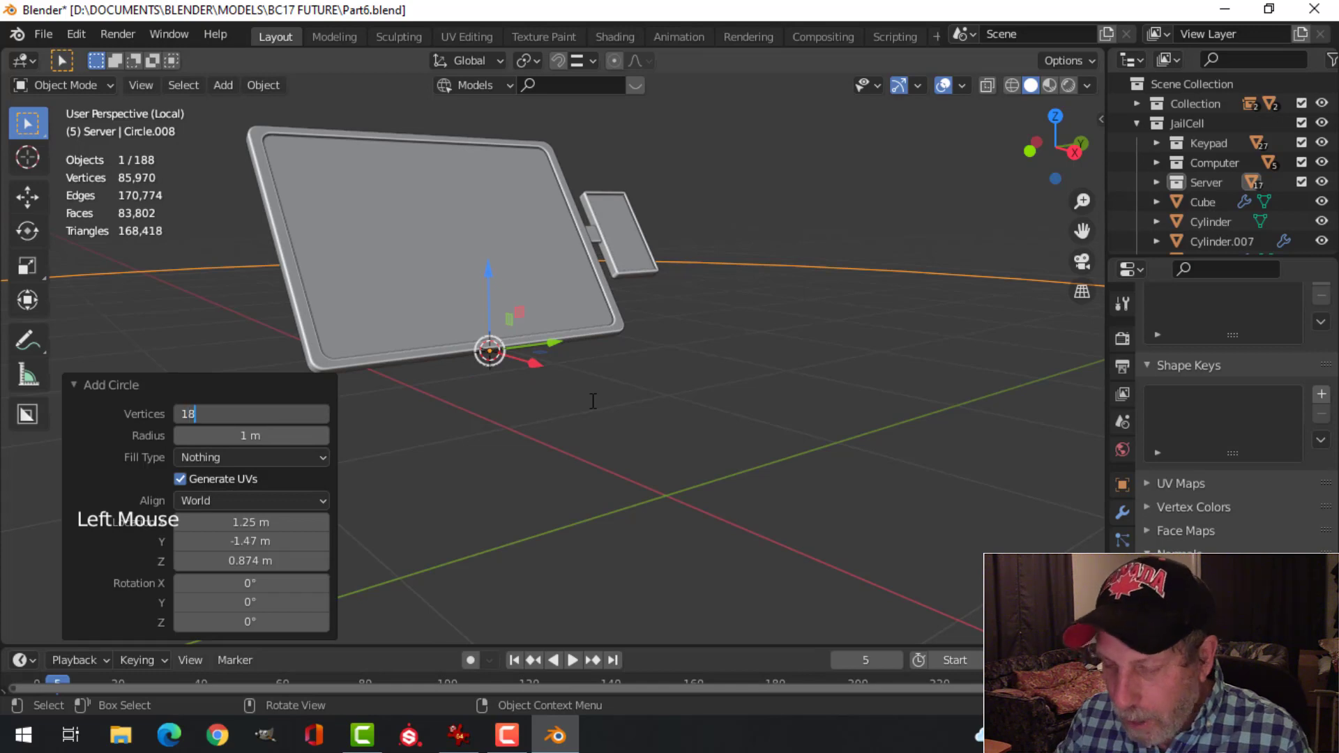
Step: Scale the new circle down to about 0.029 of its size, then enlarge it by about 1.11
key("Tab")
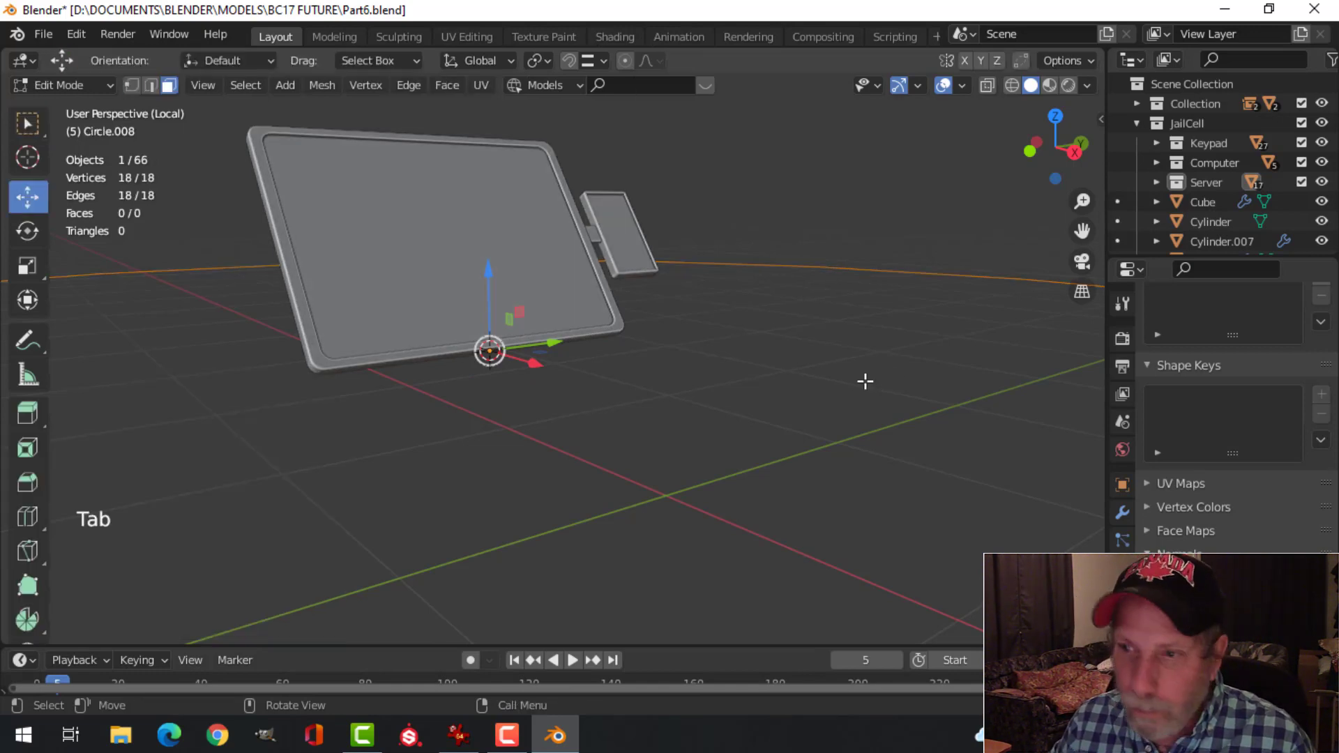
key("1")
key("s")
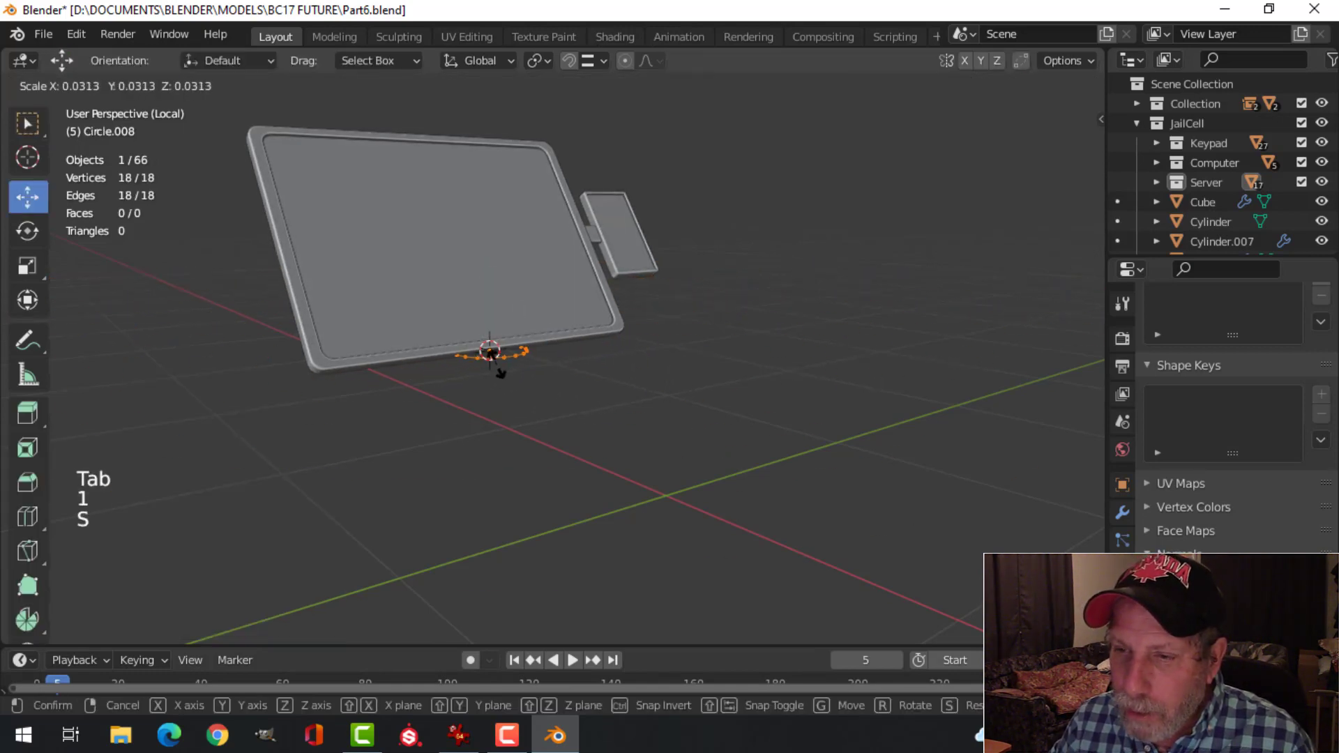
left_click(499, 371)
middle_click_drag(581, 414, 547, 472)
key("s")
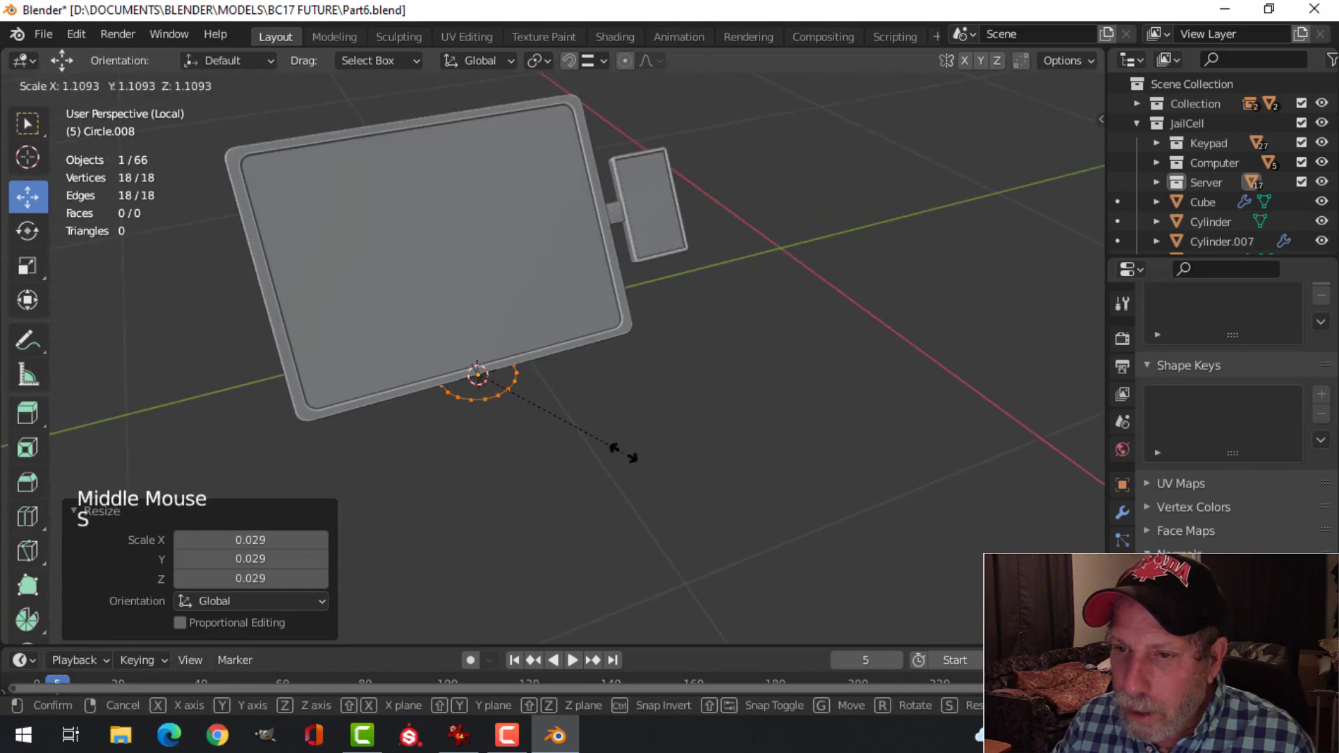
left_click(624, 452)
Step: Move the circle about 0.049 m along X, away from the monitor's lower edge, and rescale it
left_click_drag(517, 426, 627, 479)
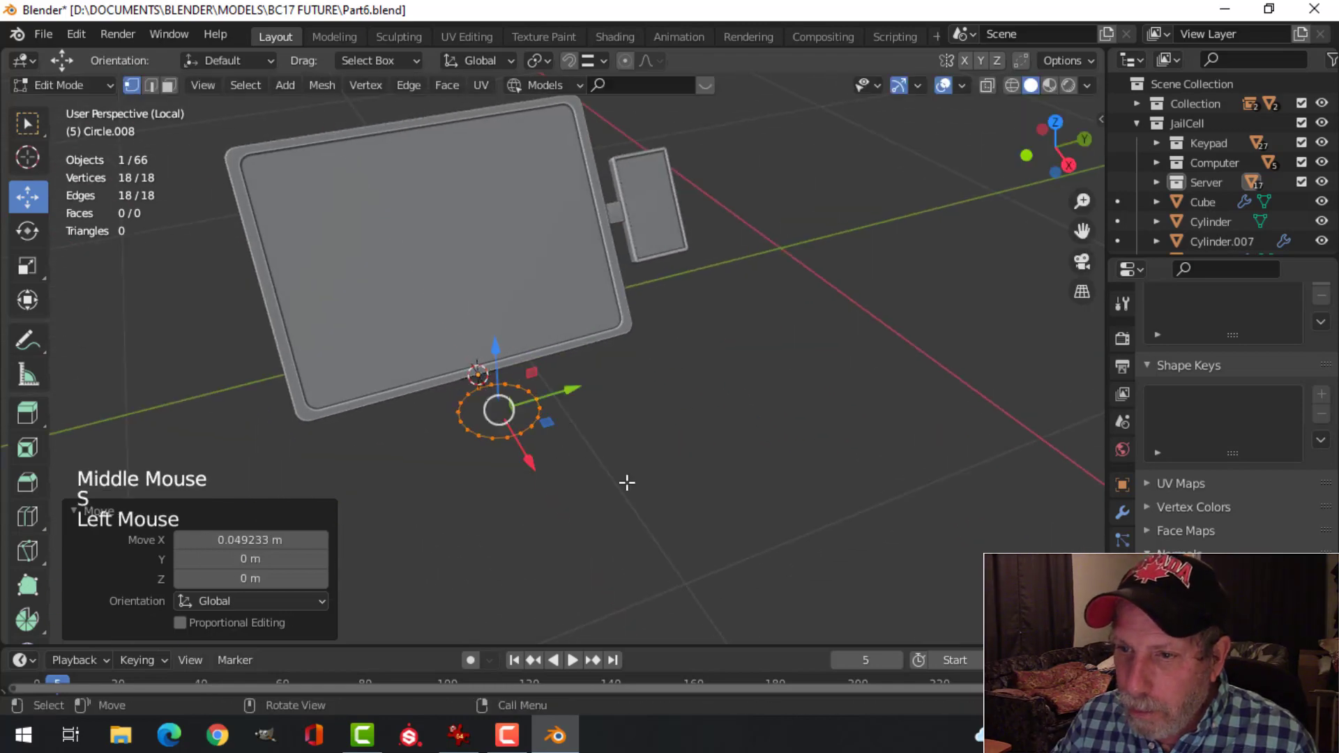
middle_click_drag(627, 479, 699, 433)
scroll(774, 433, "up", 2)
key("s")
left_click(759, 337)
Step: Delete the eight vertices on the half of the circle facing away from the monitor
key("KP_7")
key("alt+a")
scroll(700, 433, "up", 3)
key("b")
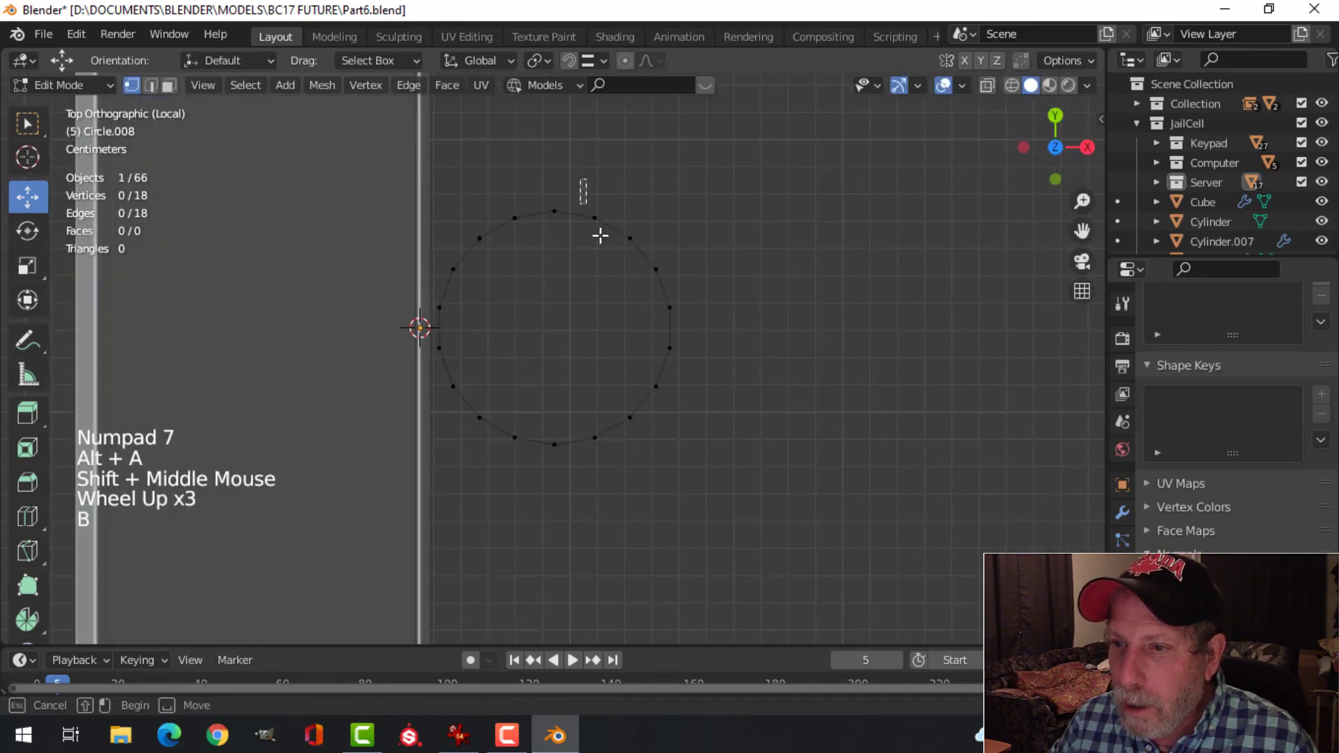
left_click_drag(600, 236, 713, 475)
key("x")
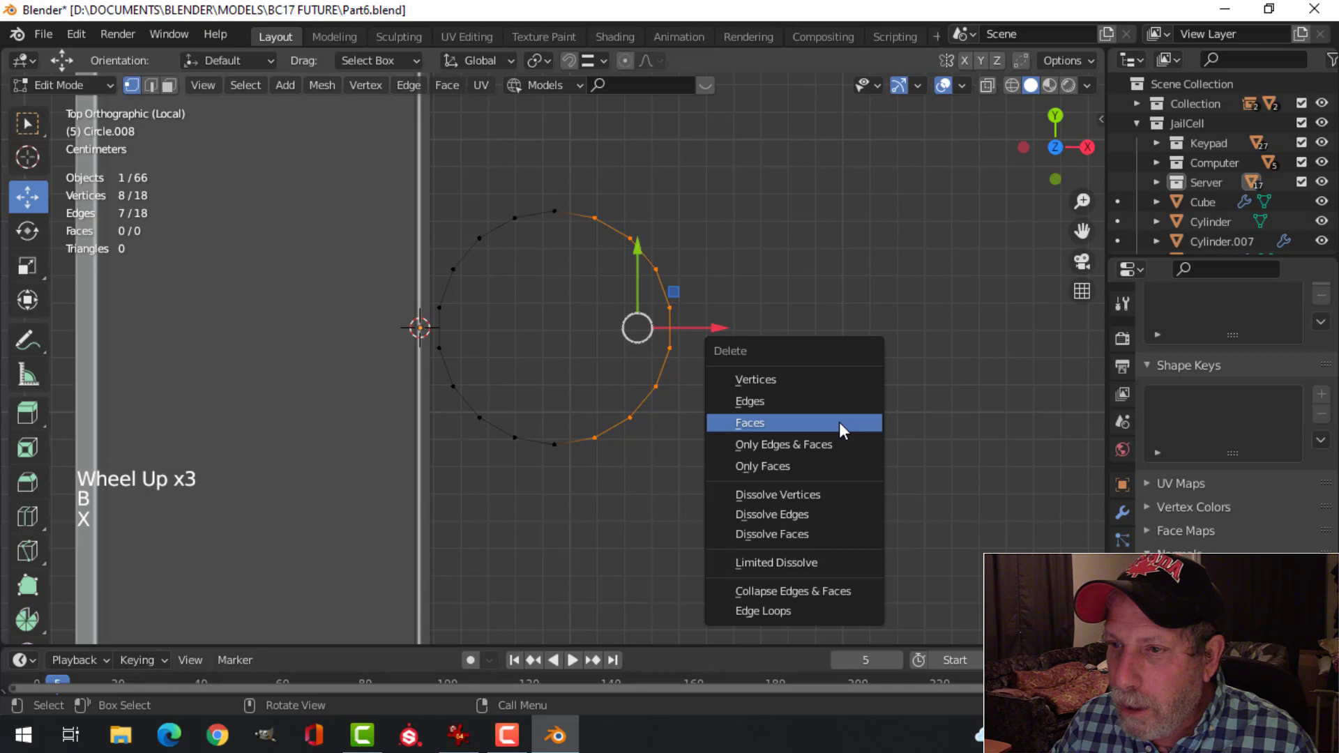
left_click(800, 381)
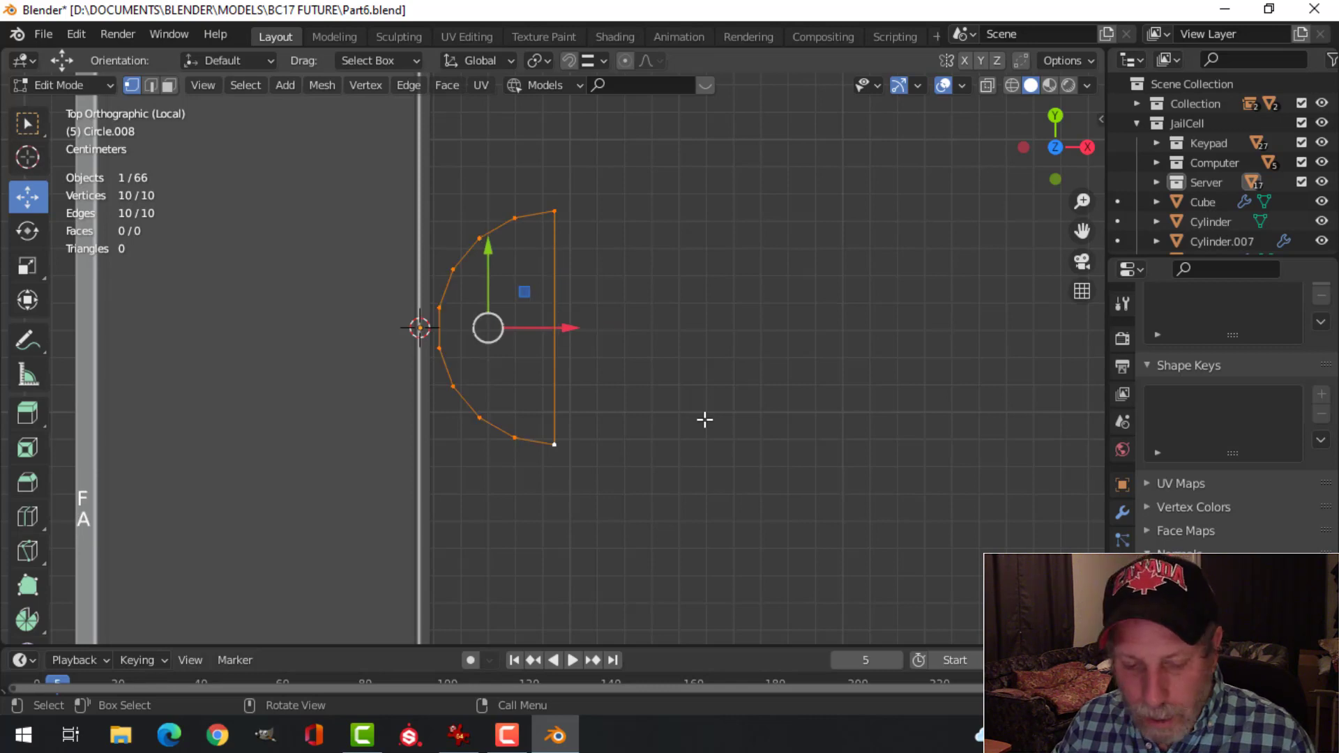
Step: Fill the closed half-circle outline with a single face
key("g")
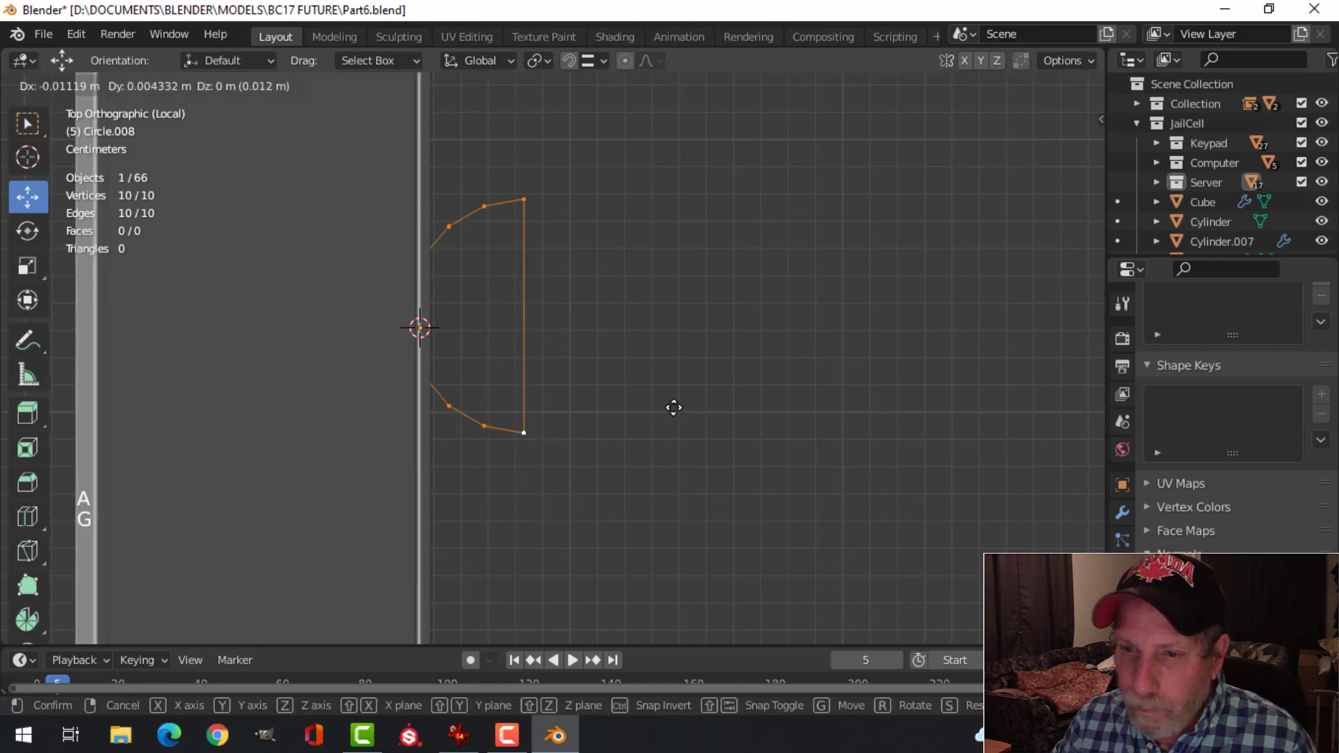
right_click(674, 407)
key("f")
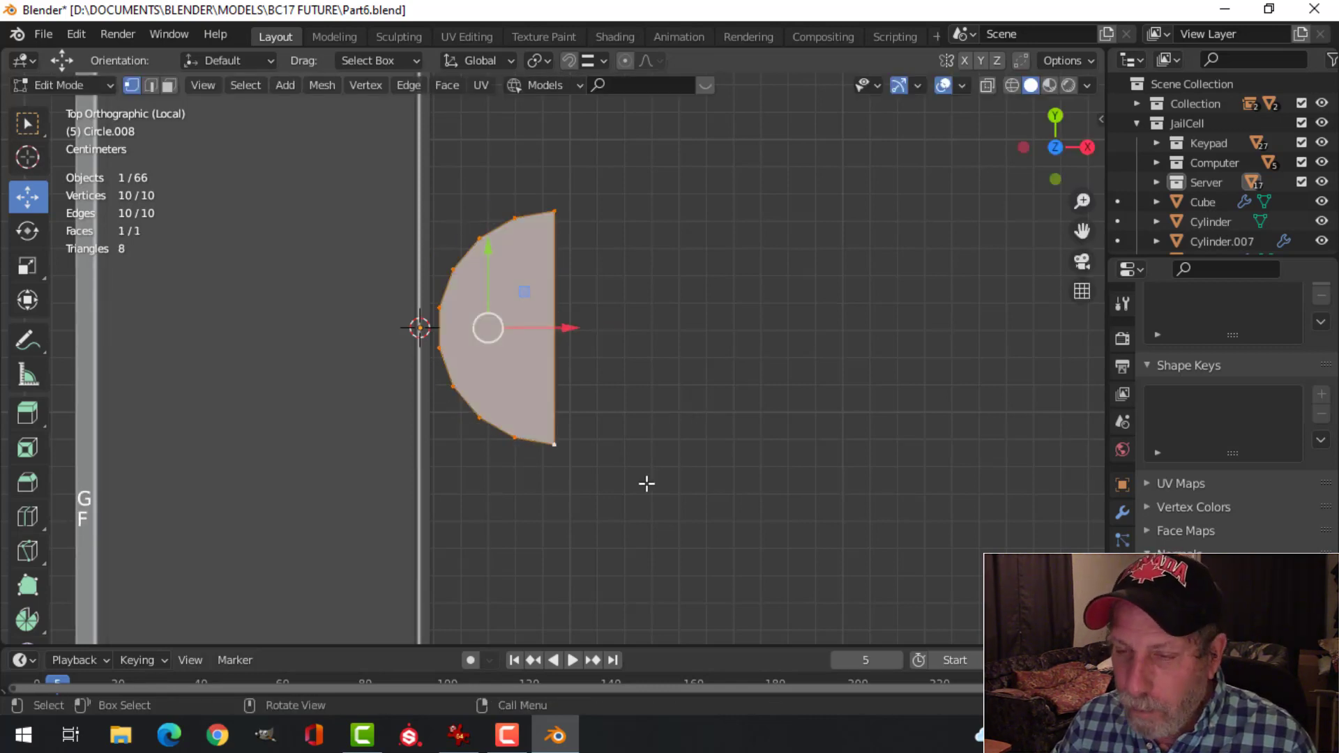
Step: Bevel the two corner vertices at the ends of the straight edge with 4 segments and a width of about 0.0044 m
scroll(556, 475, "up", 2)
left_click(553, 144, "shift")
scroll(688, 334, "up", 3)
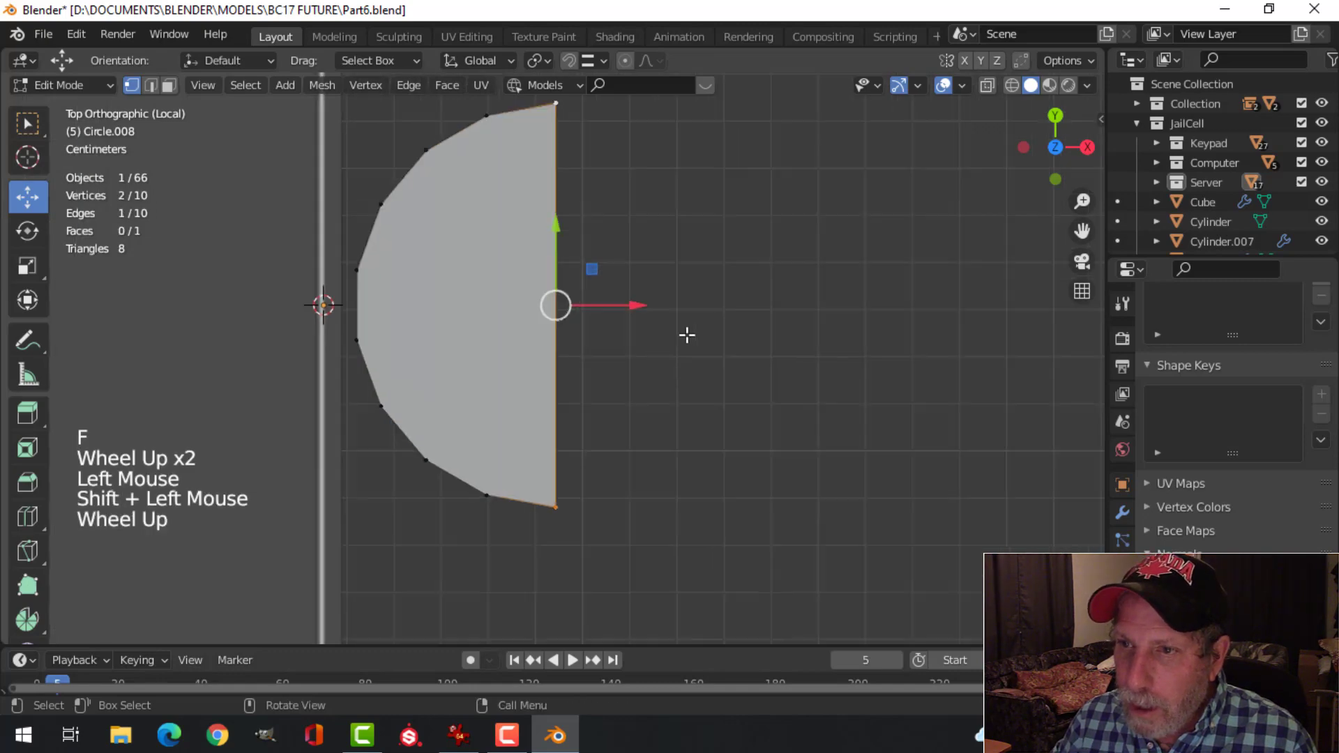
middle_click_drag(753, 370, 699, 388, "shift")
key("KP_Decimal")
scroll(714, 409, "up", 1)
key("shift+ctrl+b")
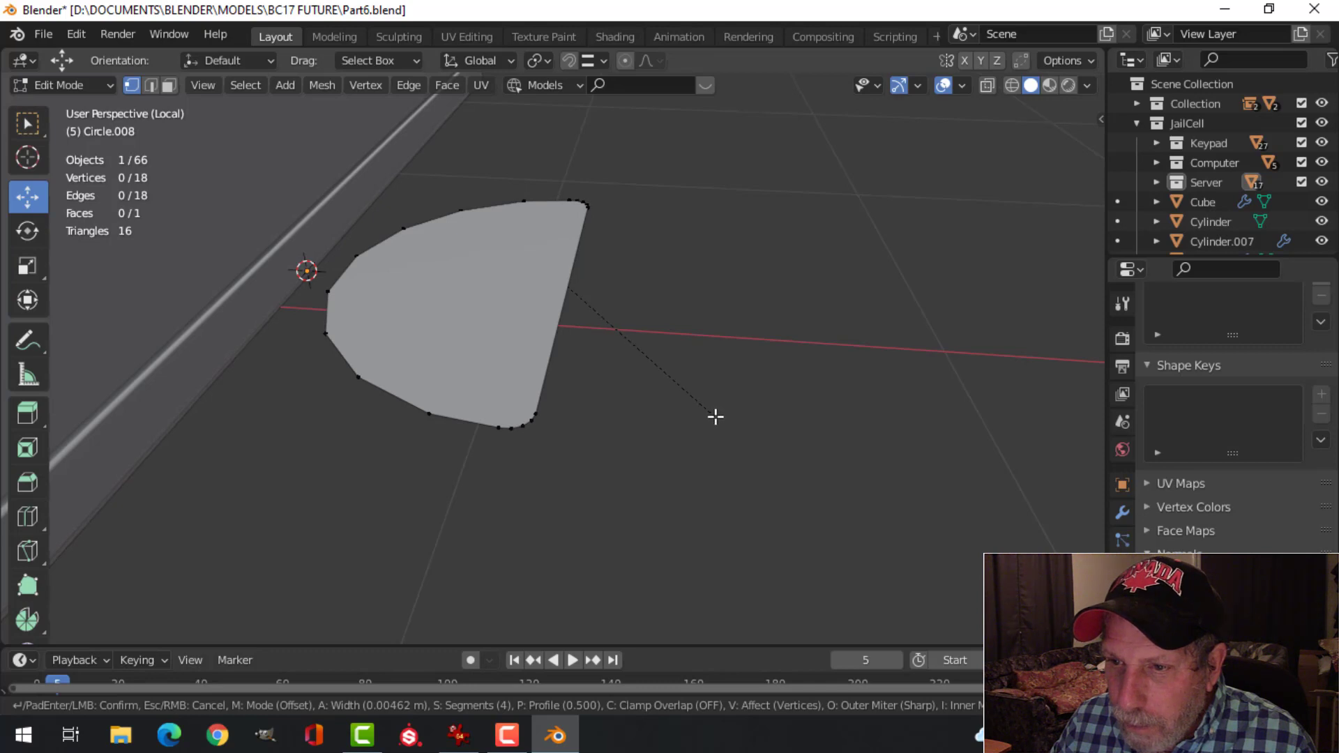
left_click(718, 413)
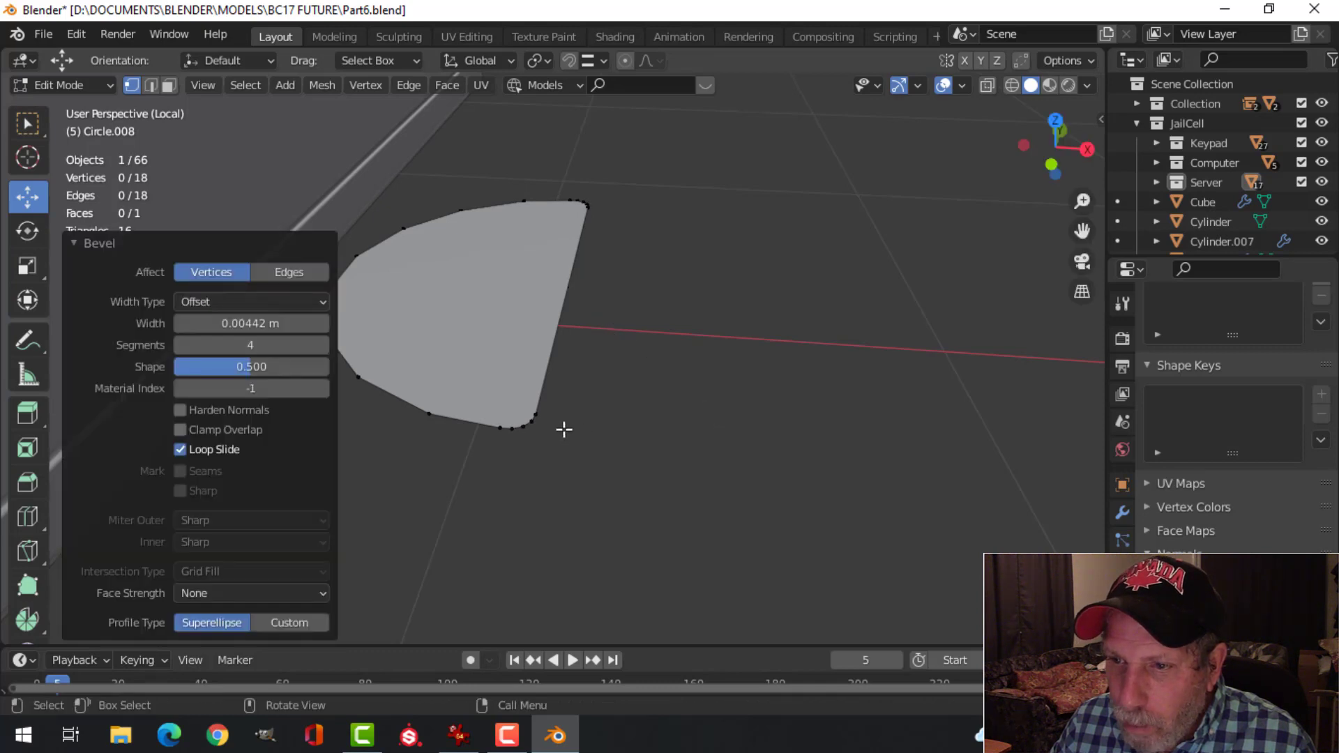
Step: Extrude the whole half-circle face upward by about 0.010 m
scroll(782, 352, "down", 2)
middle_click_drag(783, 349, 746, 359)
key("a")
middle_click_drag(746, 359, 730, 380)
key("e")
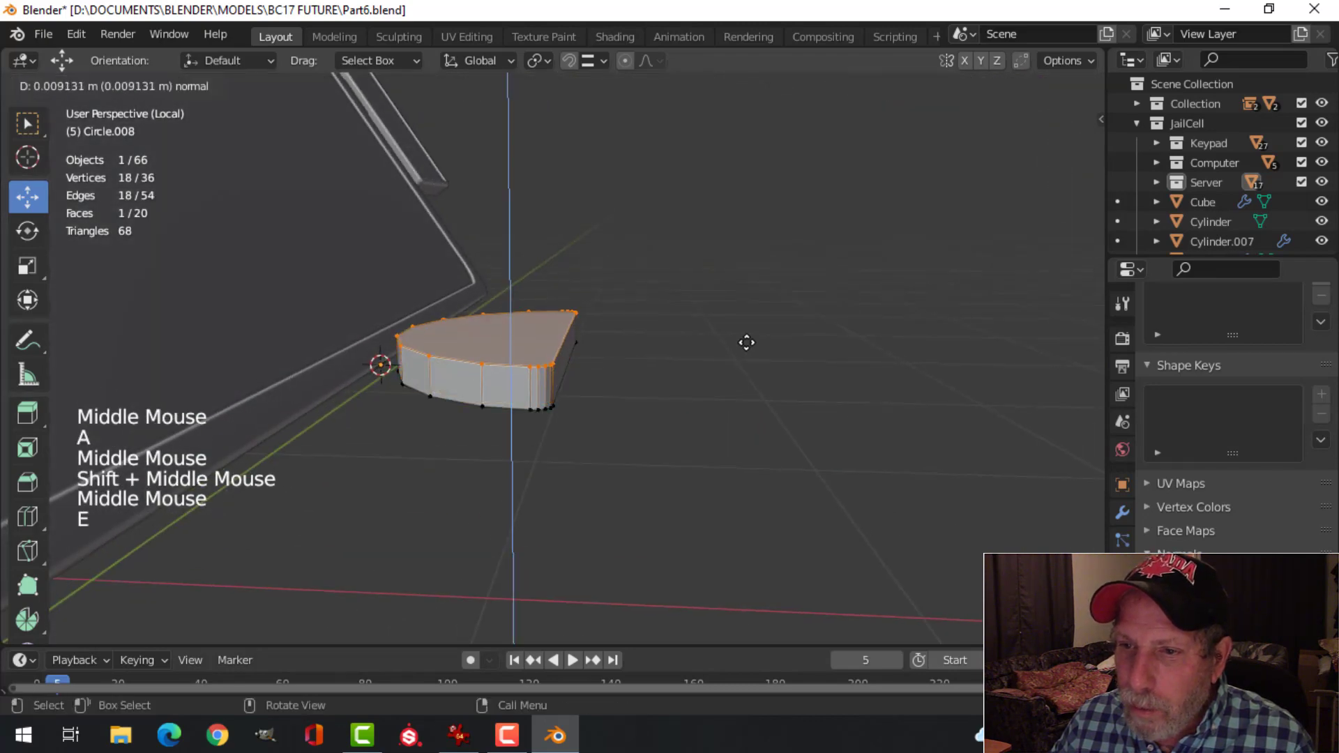
left_click(751, 339)
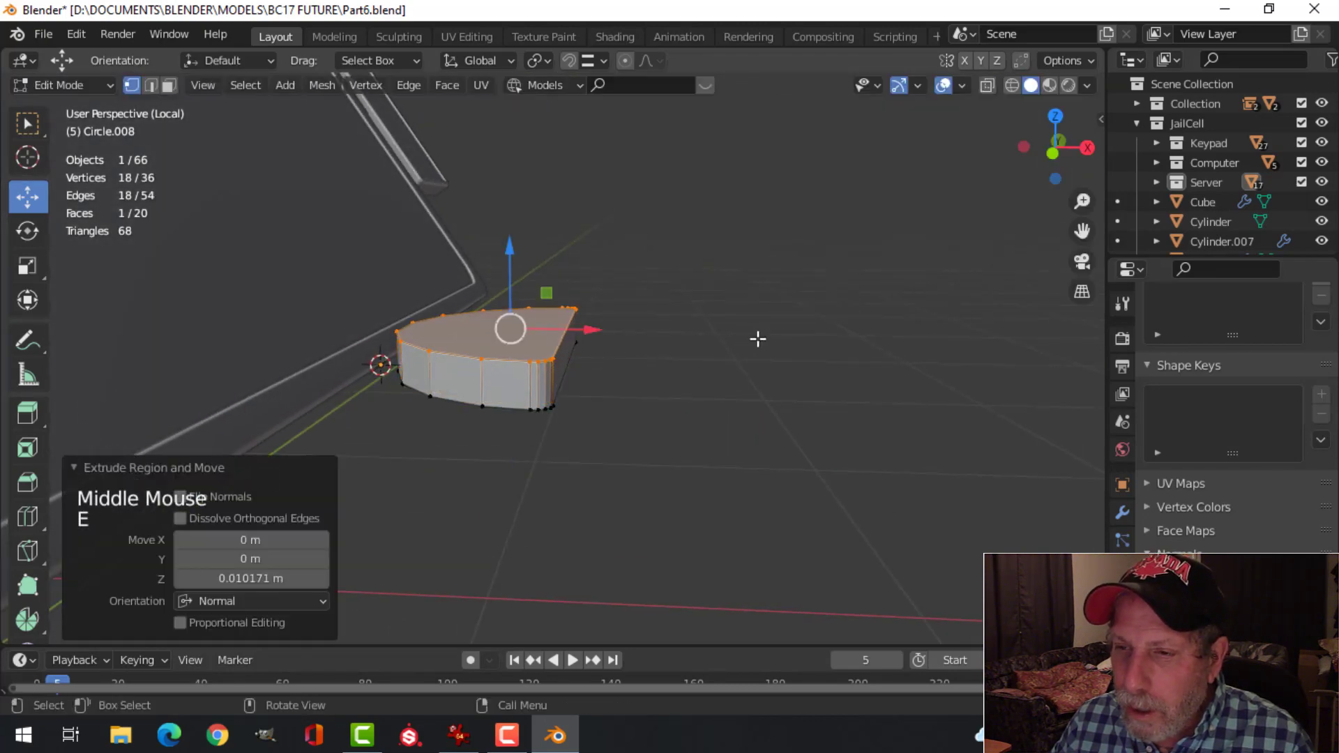
Step: Add level 2 subdivision and smooth shading to the half-round part, then reopen its mesh for editing with nothing selected
key("Tab")
key("ctrl+2")
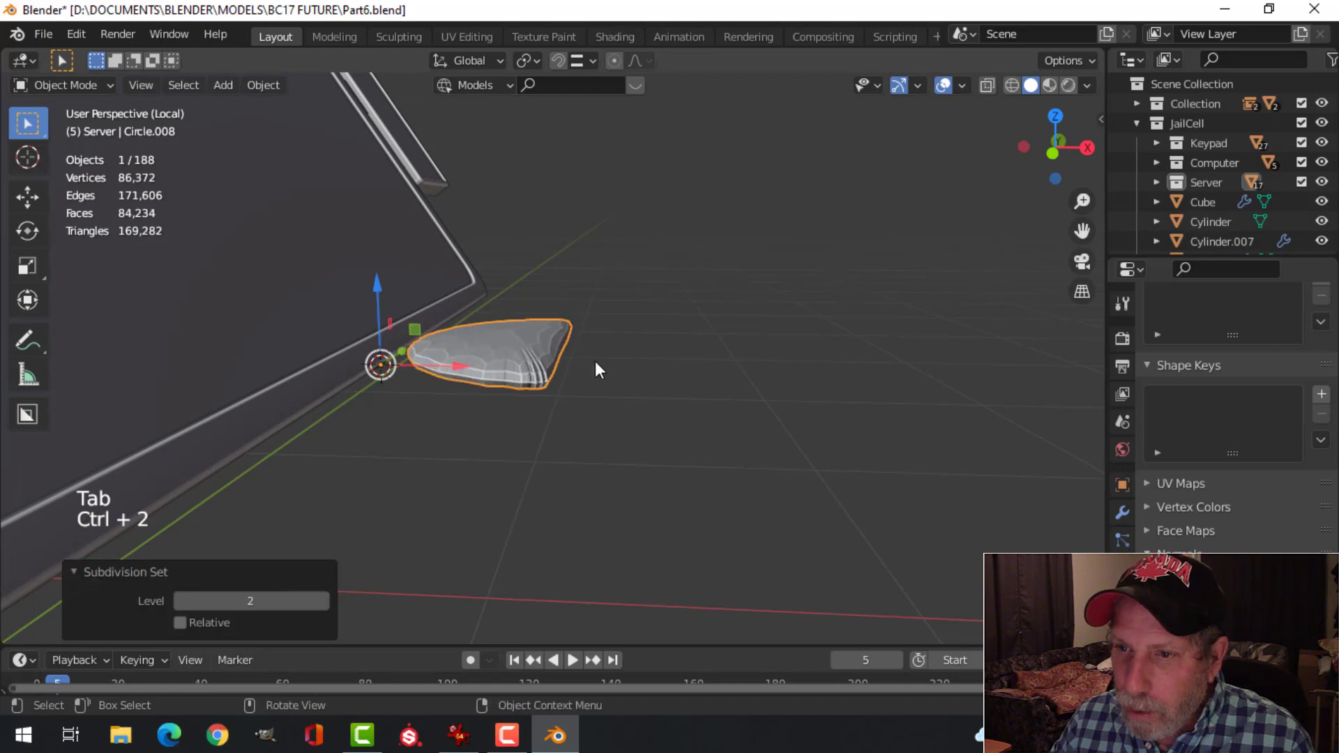
right_click(536, 336)
left_click(505, 286)
middle_click_drag(505, 286, 661, 388)
key("Tab")
scroll(639, 392, "up", 4)
key("alt+a")
key("3")
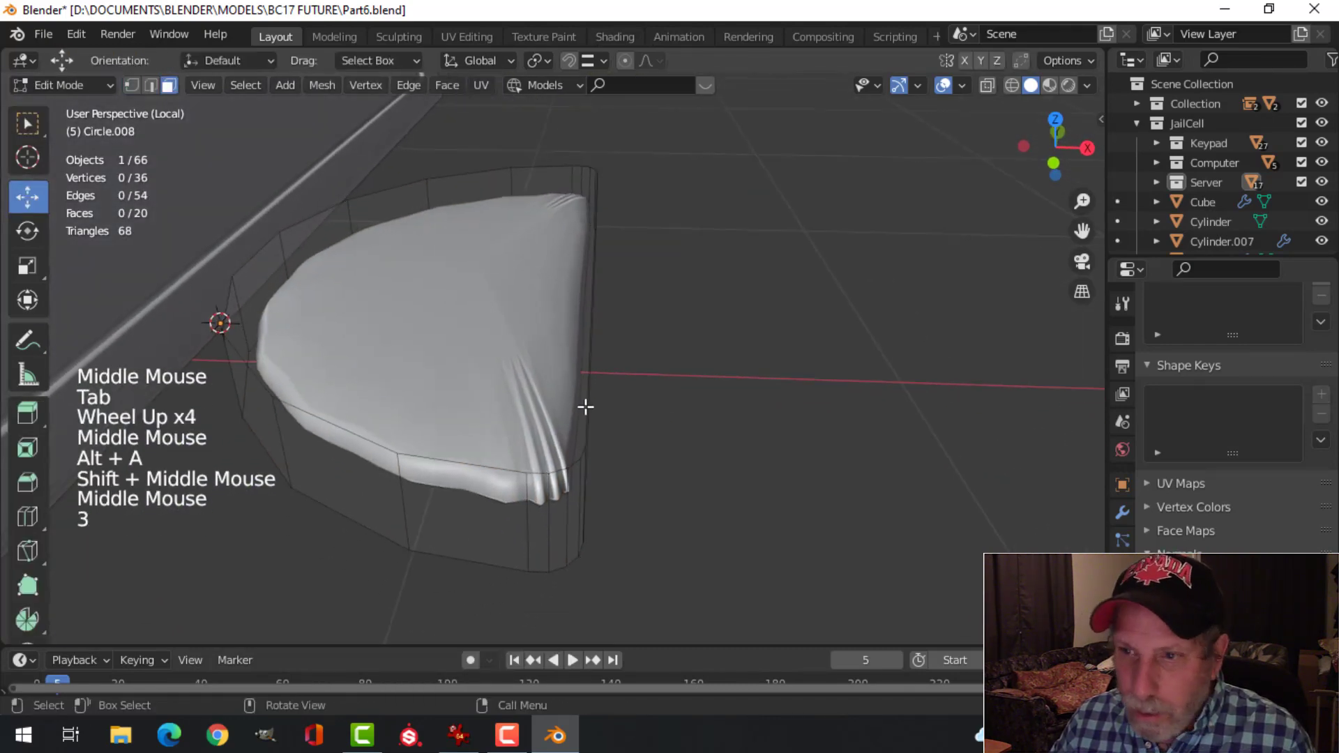
left_click(770, 391)
key("3")
left_click(585, 361)
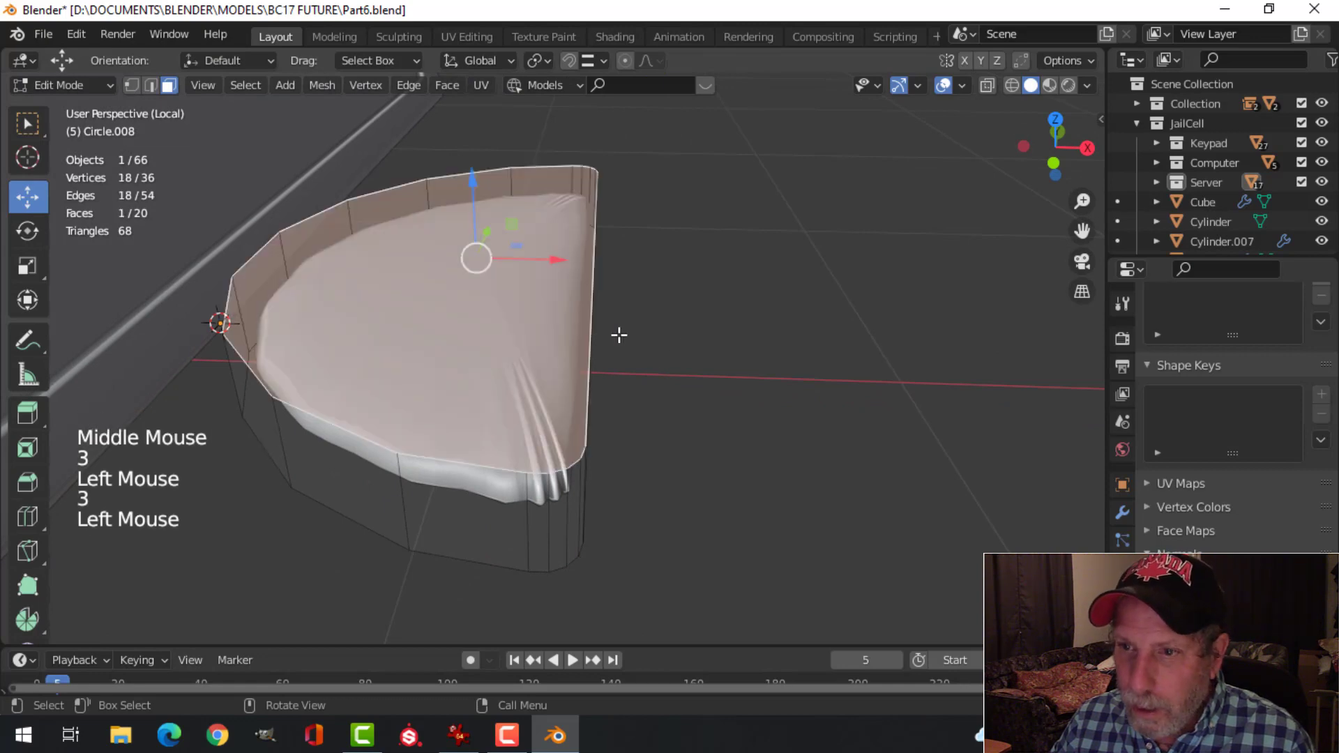
middle_click_drag(619, 335, 512, 305)
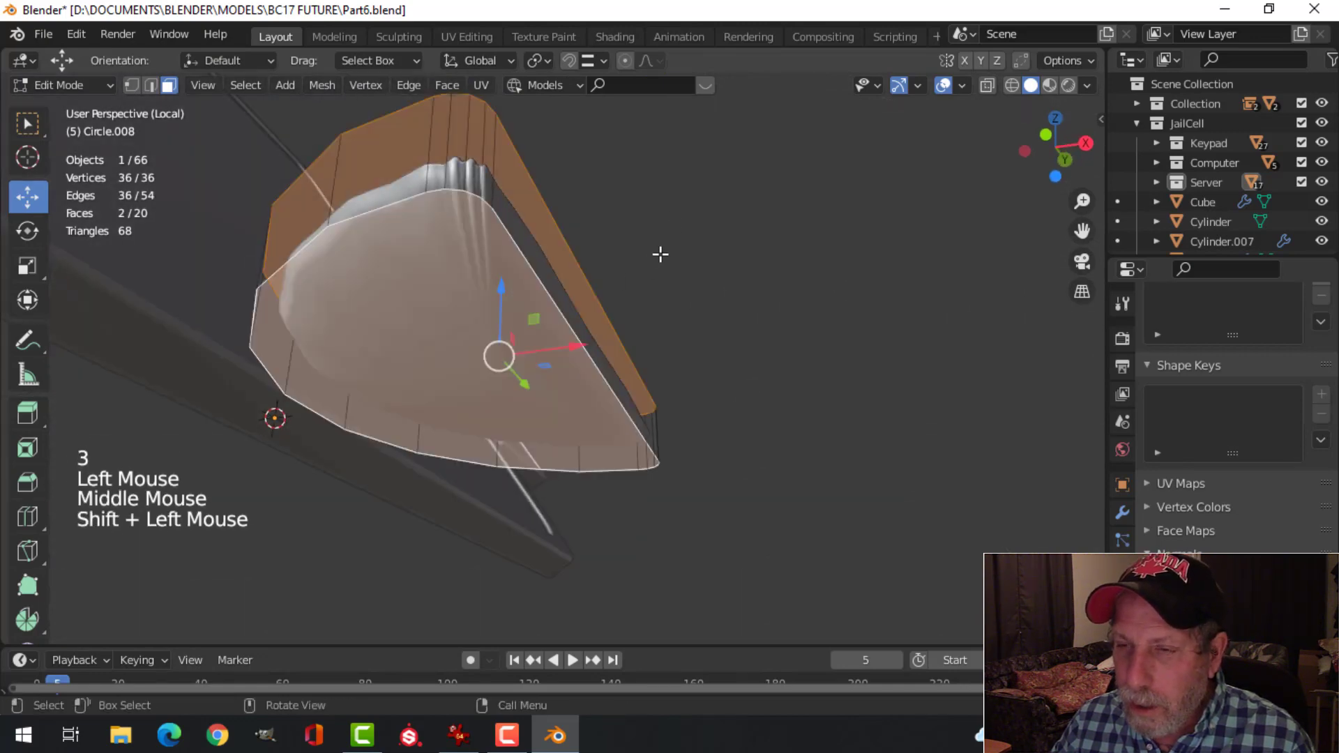
key("alt+a")
Step: Bevel the edge loops around the top and bottom faces of the half-round part with 4 segments
middle_click_drag(659, 263, 669, 353)
key("2")
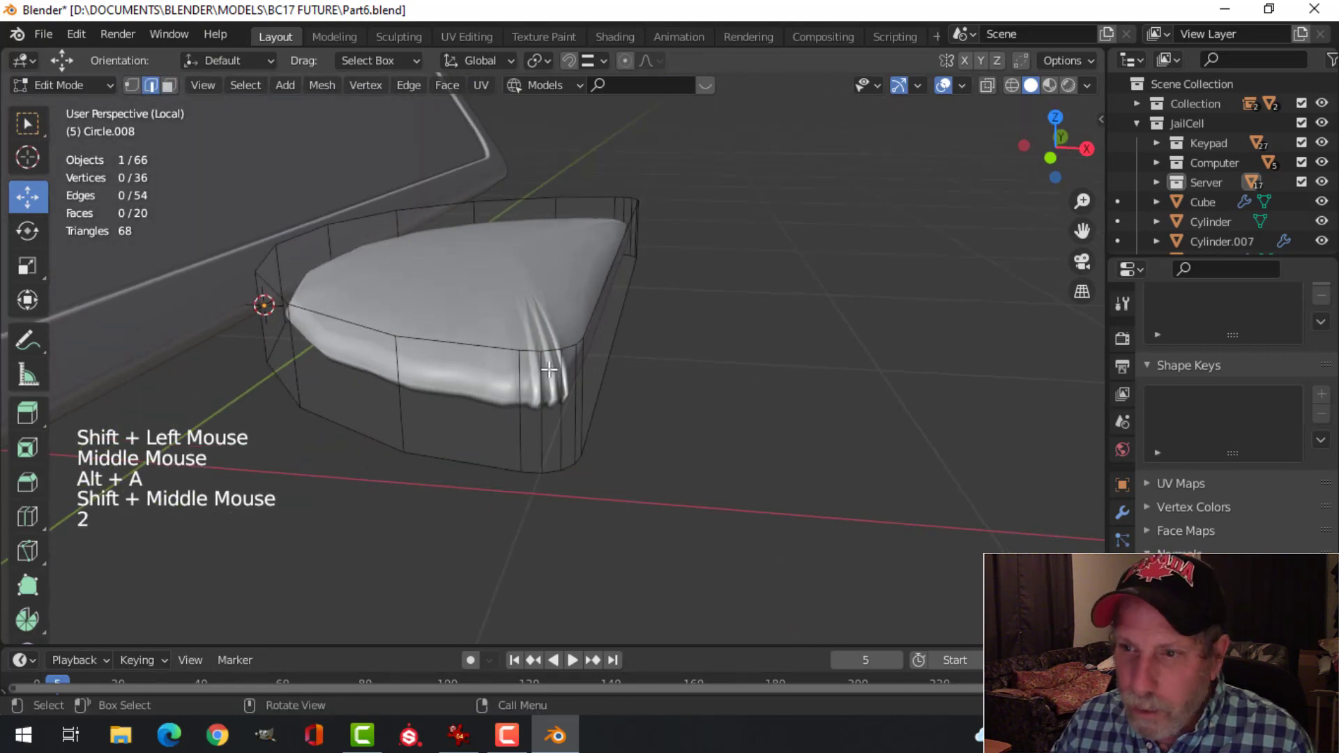
left_click(485, 349, "alt+shift")
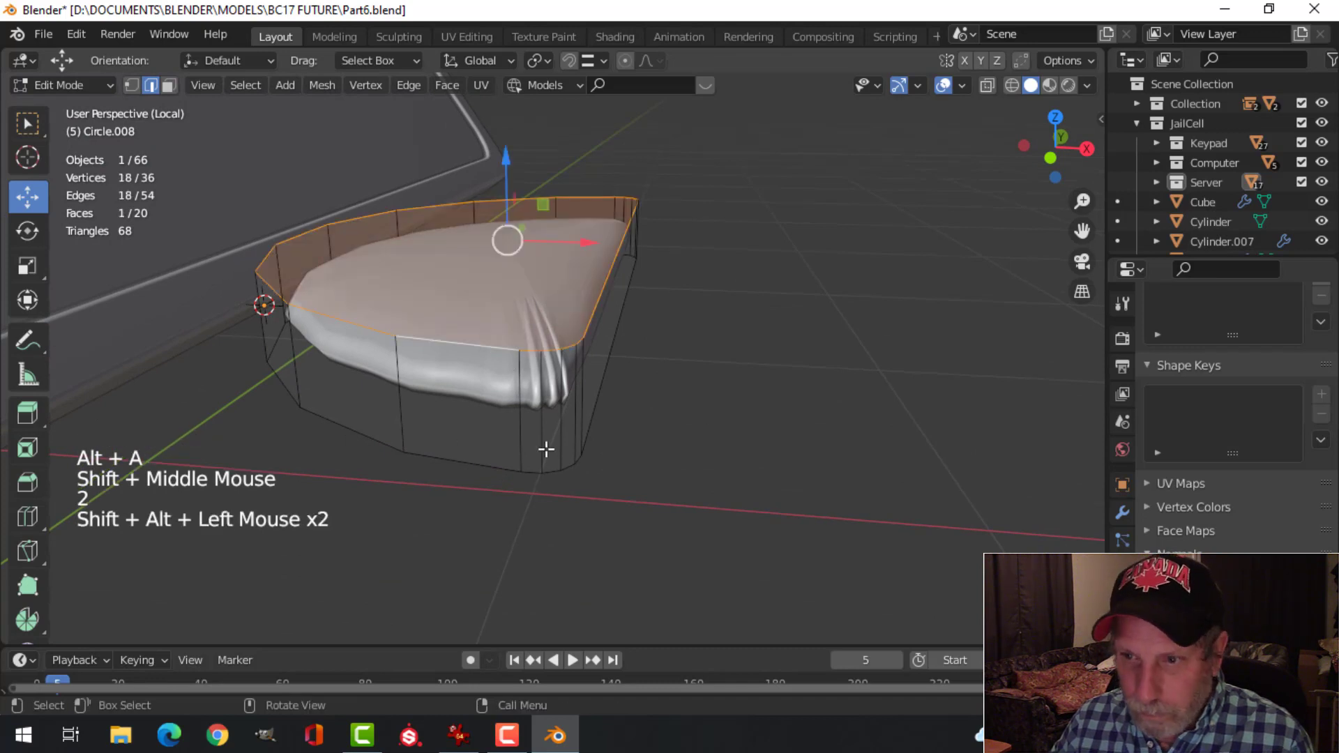
key("ctrl+b")
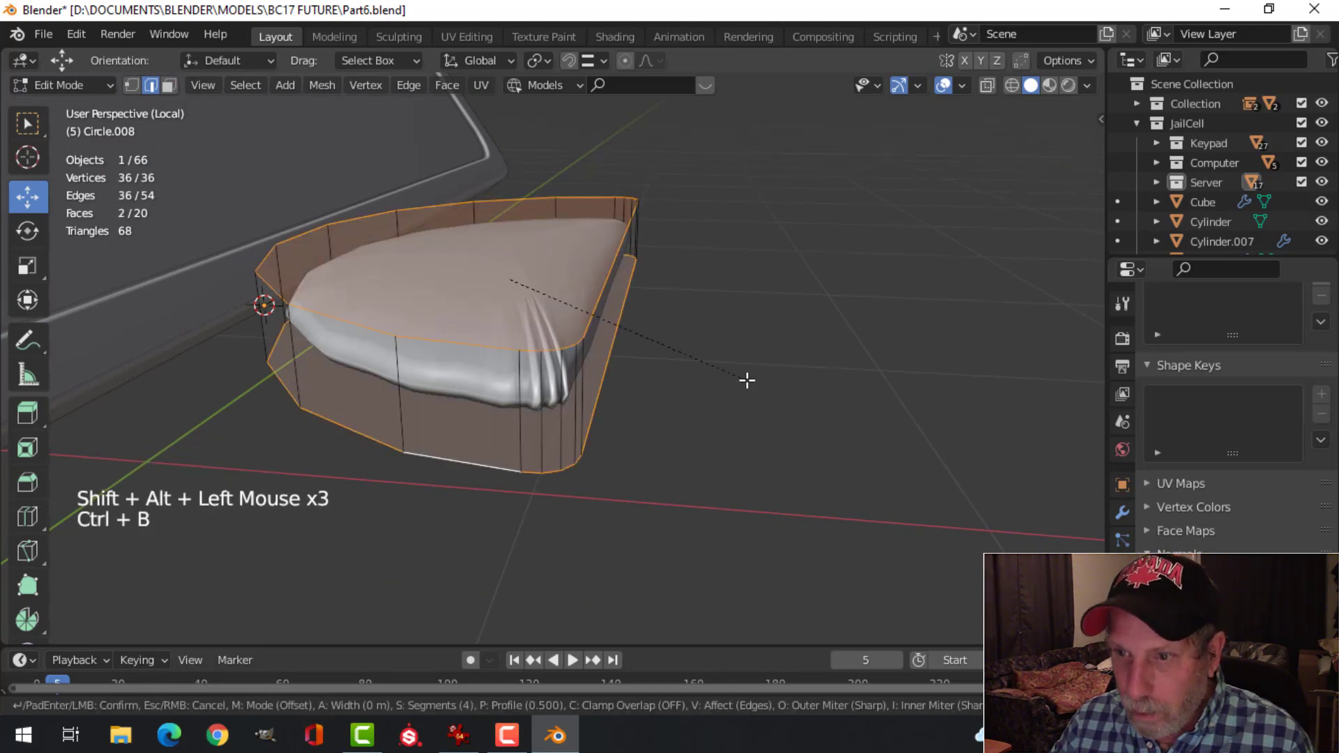
left_click(822, 394)
key("Tab")
mouse_move(733, 359)
middle_mouse_down()
mouse_move(676, 410)
mouse_move(738, 379)
middle_mouse_up()
key("alt+a")
scroll(693, 383, "down", 3)
Step: Extrude the half-round part's top face in place and scale it to about 0.894 to form an inner border
left_click(592, 335)
key("Tab")
middle_click_drag(593, 335, 664, 326)
key("alt+a")
key("3")
left_click(523, 279)
middle_click_drag(523, 278, 799, 307)
scroll(664, 335, "up", 2)
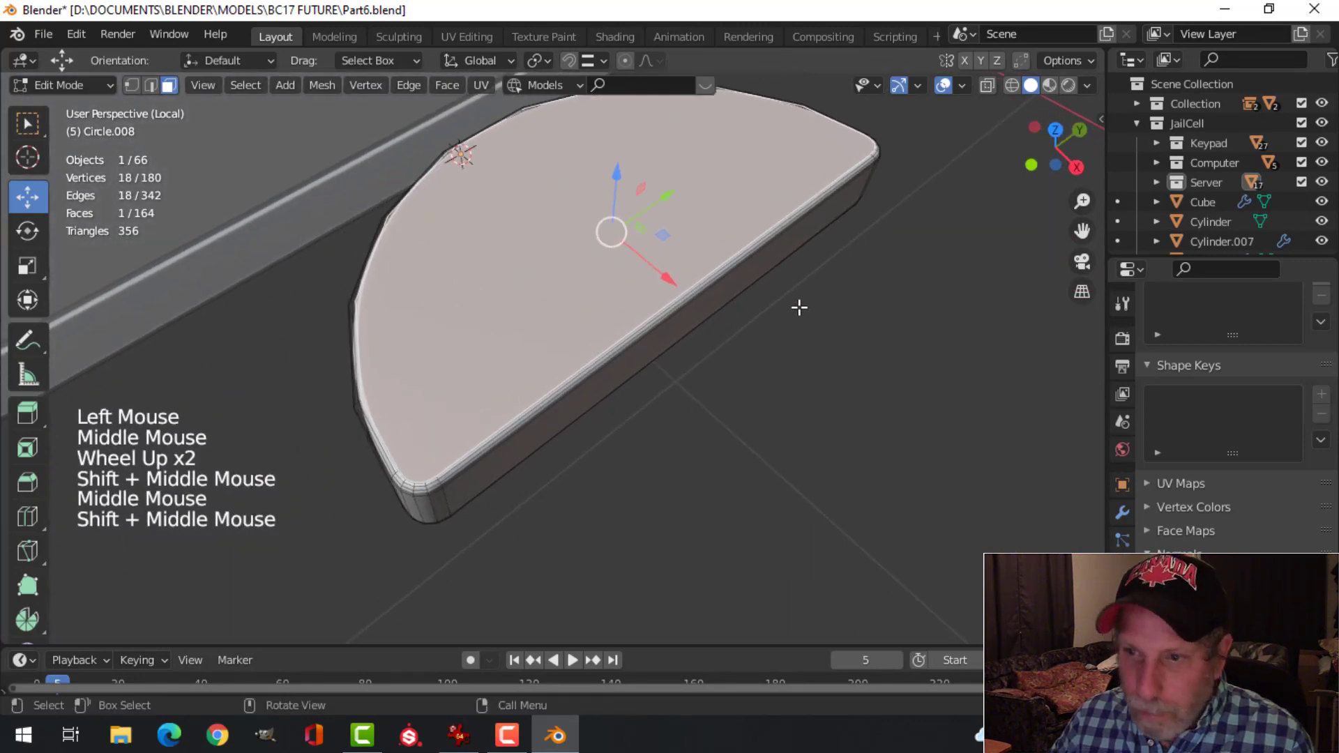
key("e")
key("s")
left_click(757, 327)
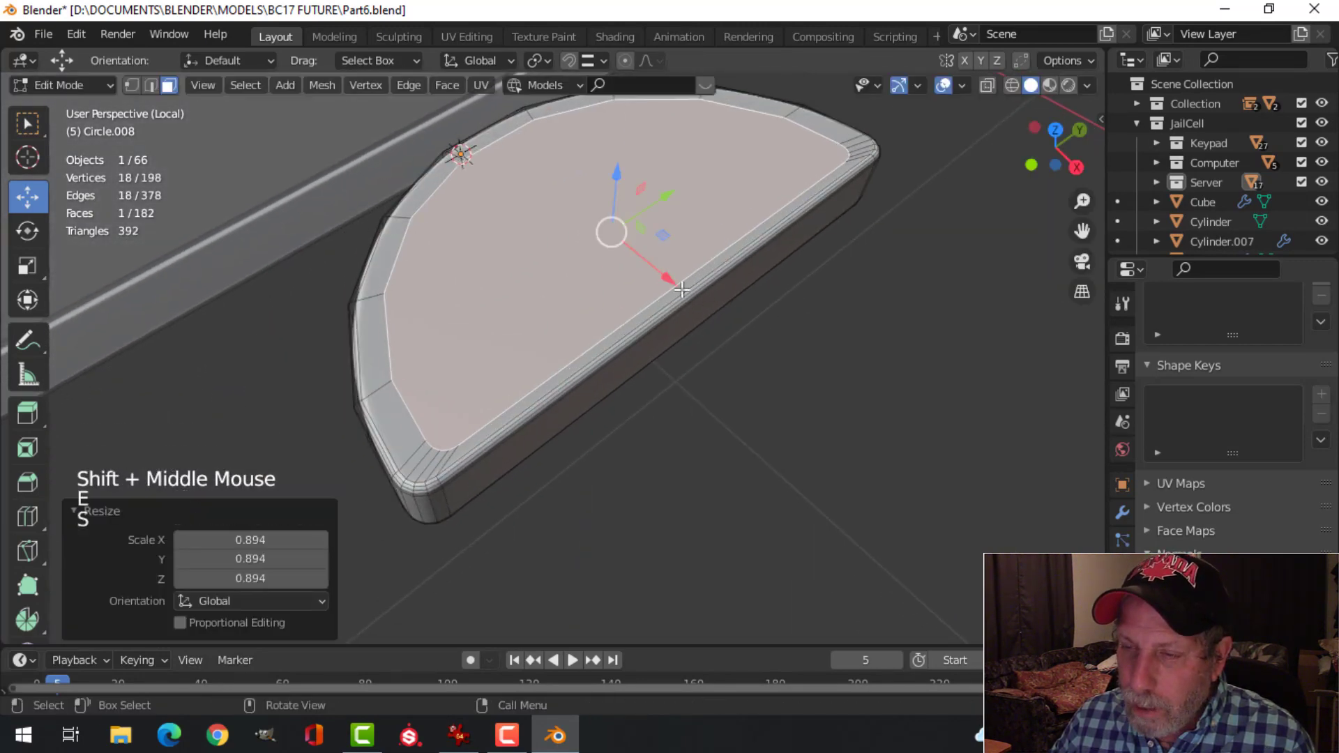
Step: Turn the inner top face into a regular circle with the LoopTools Circle operation and scale it down within the part
right_click(672, 277)
mouse_move(641, 253)
left_click(760, 270)
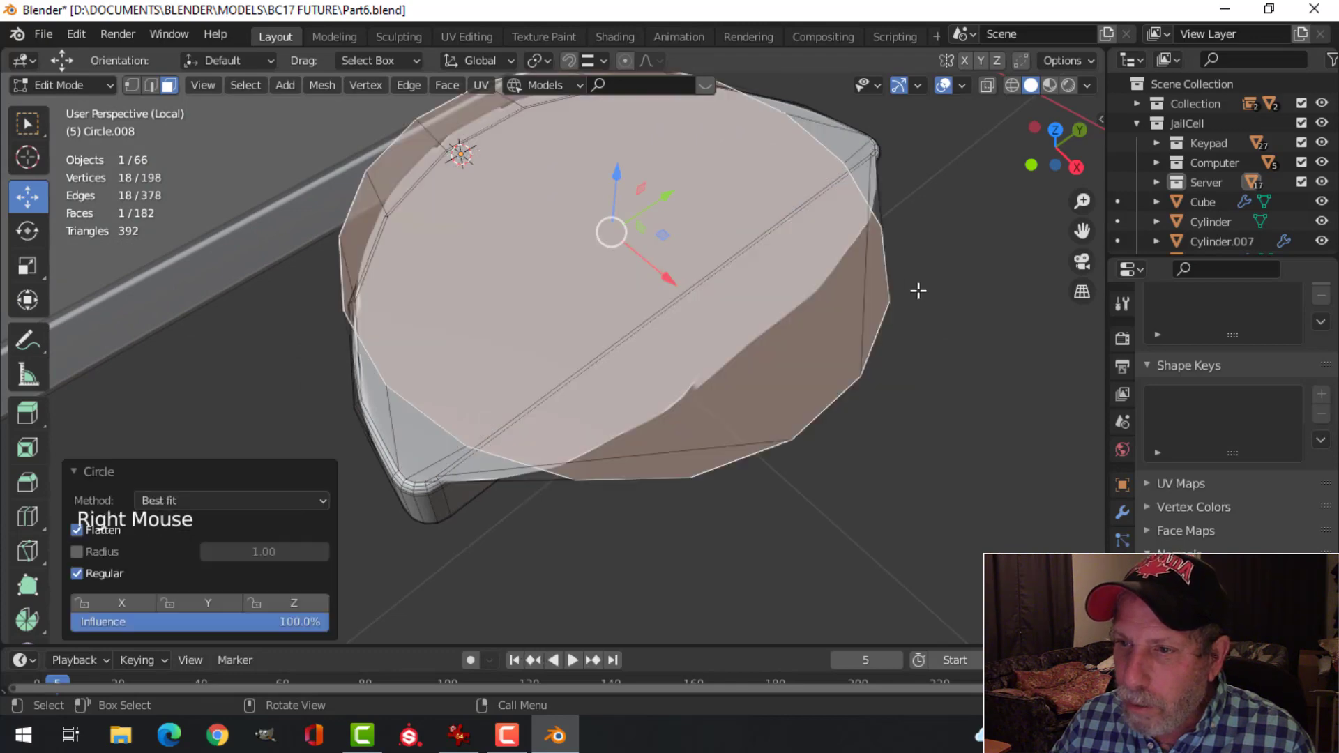
key("s")
left_click(724, 298)
Step: Shift the circular face about 0.004 m along negative X toward the monitor and adjust its size, finishing with a scale of about 1.09
middle_click_drag(724, 299, 772, 337)
left_click_drag(657, 263, 617, 248)
key("s")
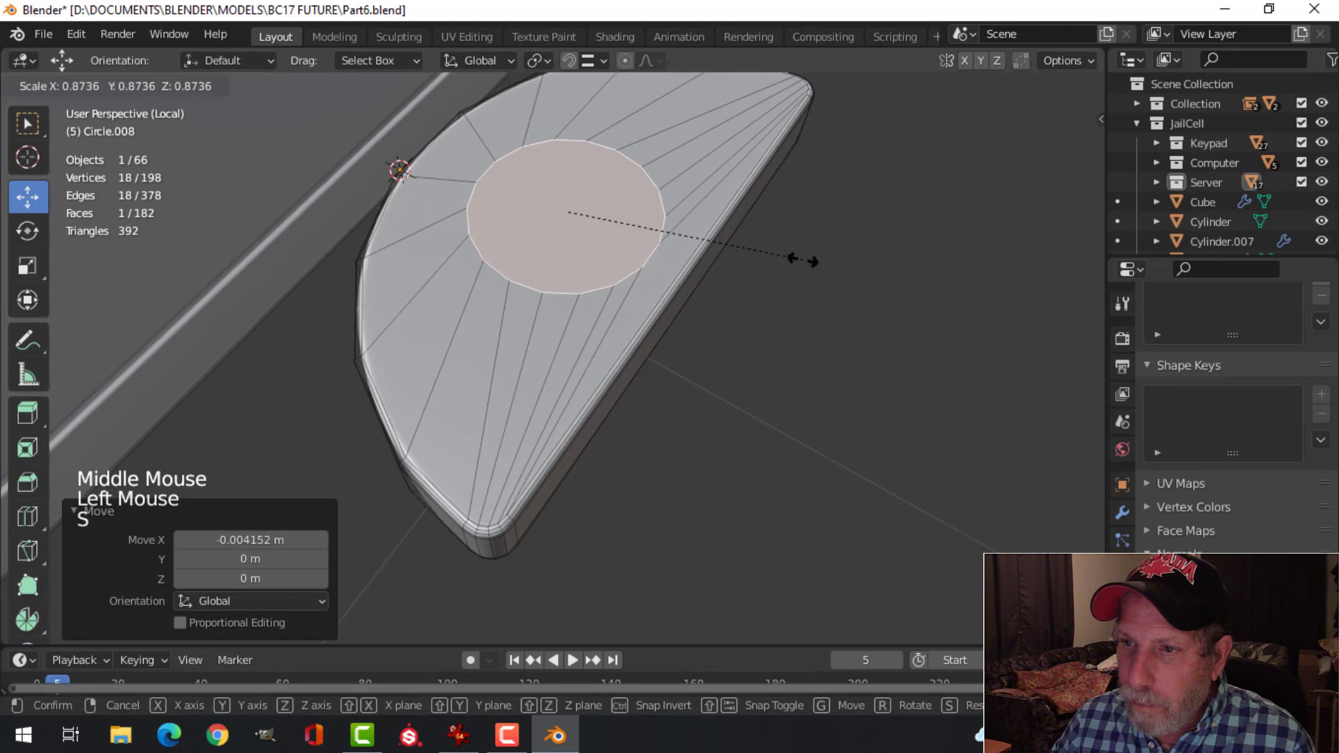
left_click(771, 263)
key("s")
left_click(856, 273)
middle_click_drag(857, 273, 774, 306)
scroll(738, 275, "up", 2)
key("s")
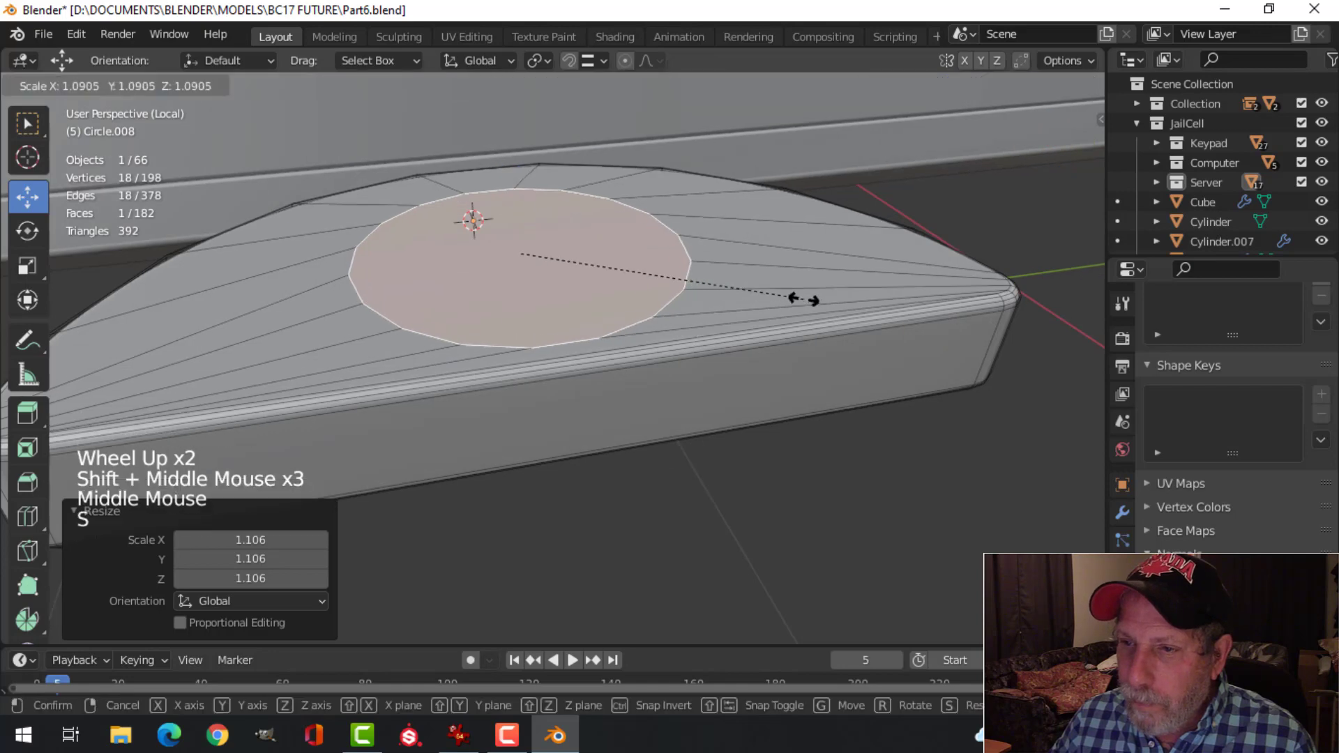
left_click(806, 300)
Step: Inset the circular face by about 0.0008 m and extrude it downward by about 0.0008 m
key("i")
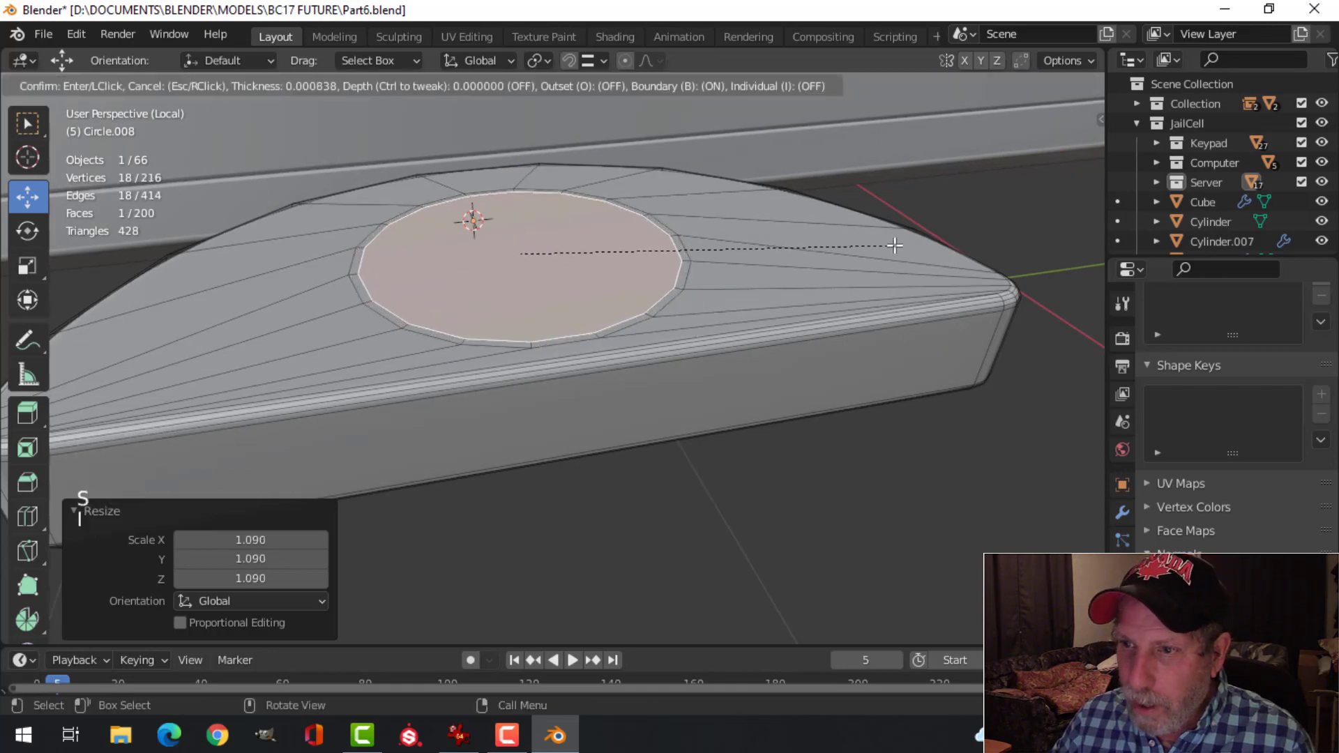
left_click(894, 246)
middle_click_drag(895, 246, 781, 243)
key("e")
left_click(782, 246)
Step: Extrude the circular face another 0.0035 m or so downward and inset the recess floor
key("e")
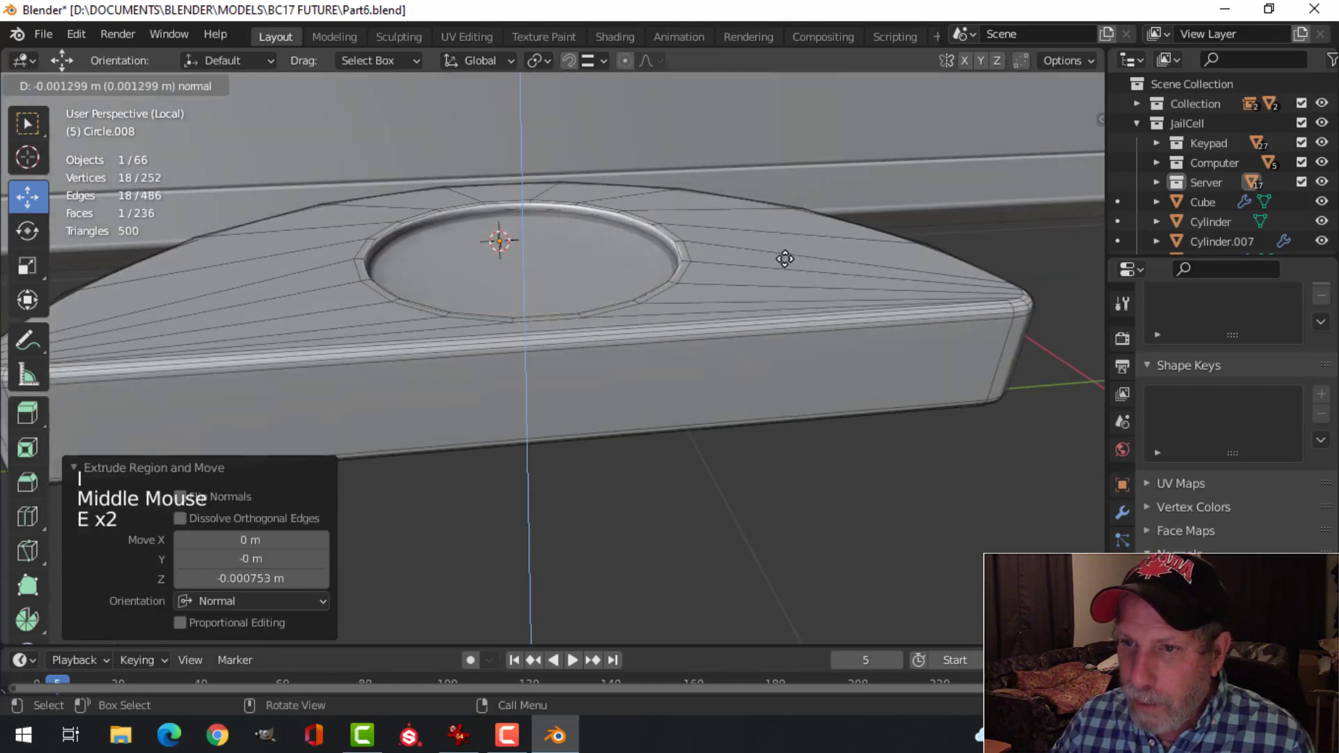
left_click(781, 277)
key("i")
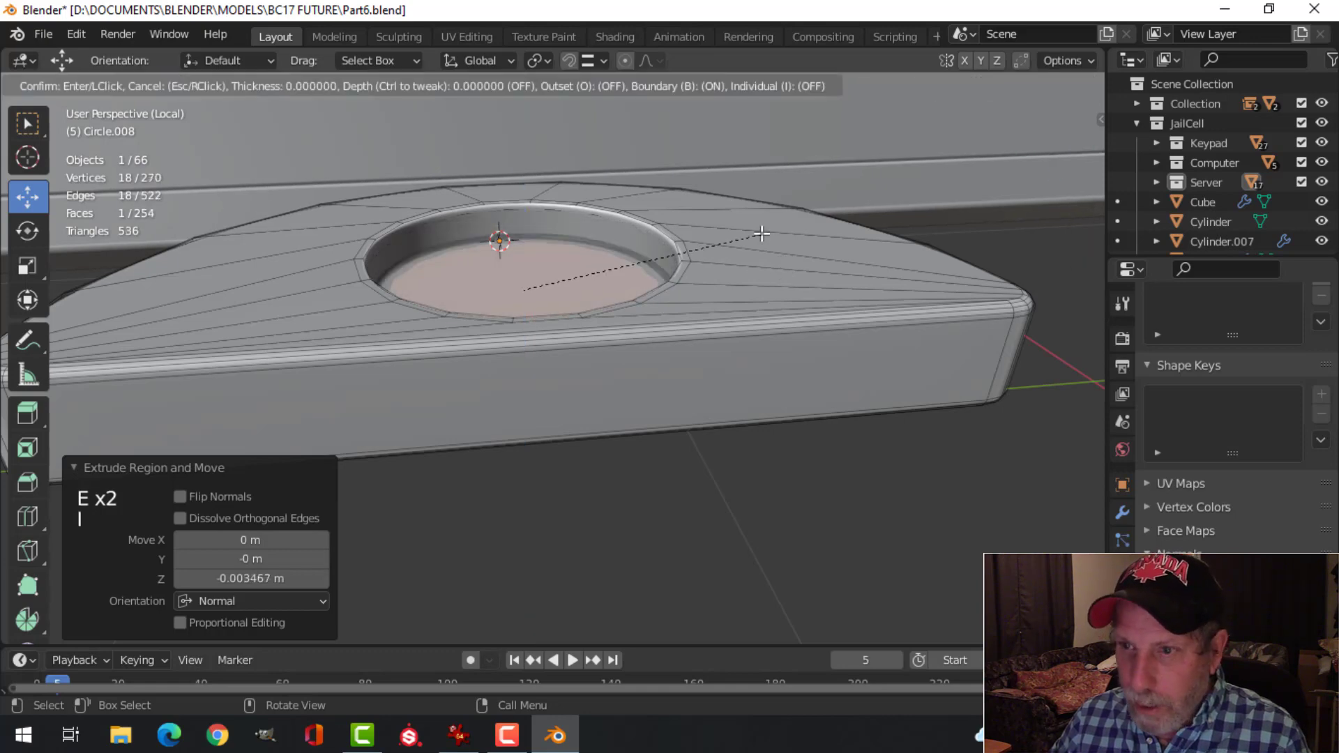
Step: Examine the smooth-shaded circular recess in the half-round part from near and far
key("Tab")
scroll(717, 239, "down", 3)
key("alt+a")
middle_click_drag(698, 276, 633, 248)
scroll(672, 309, "up", 3)
scroll(648, 272, "down", 7)
scroll(655, 275, "up", 2)
scroll(628, 276, "up", 3)
Step: Snap the 3D cursor to the centre of the recess floor face in the half-round part
left_click(537, 218)
key("Tab")
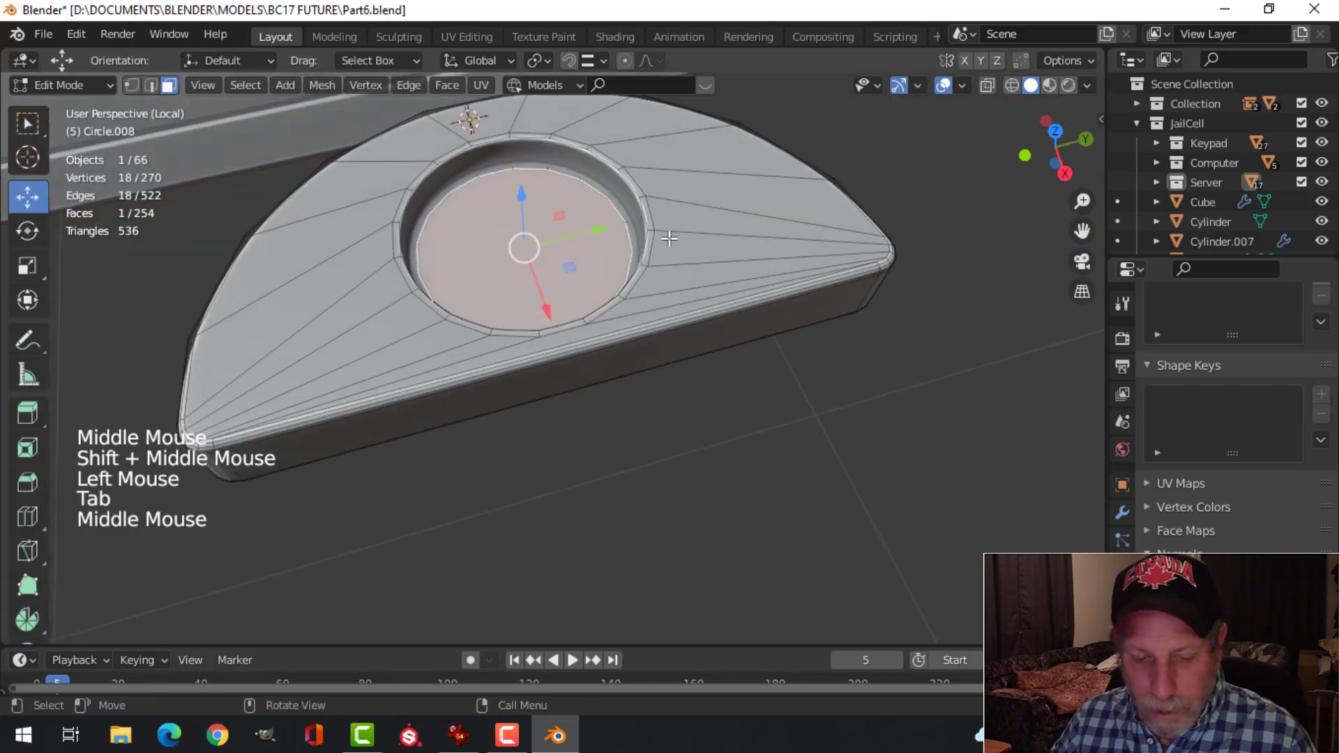
key("shift+s")
left_click(662, 353)
key("alt+a")
key("Tab")
scroll(718, 331, "down", 3)
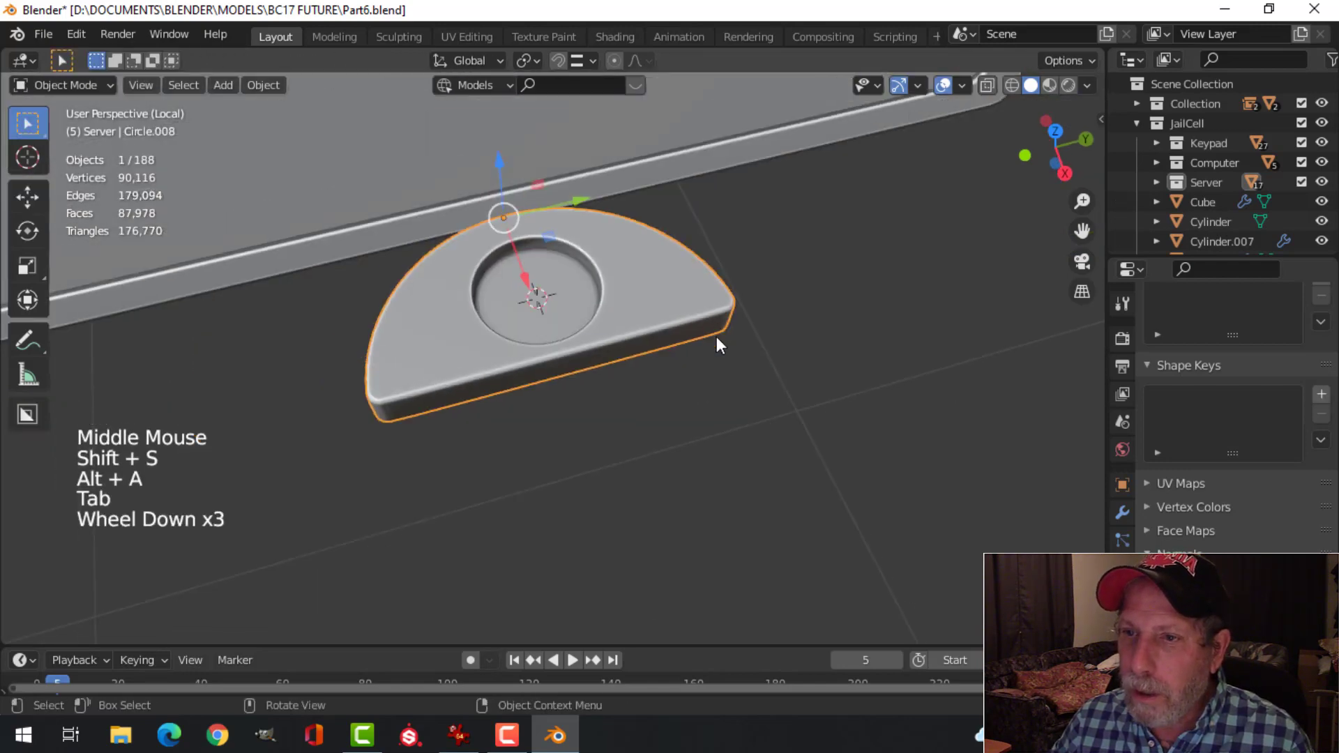
key("alt+a")
middle_click_drag(717, 337, 694, 349)
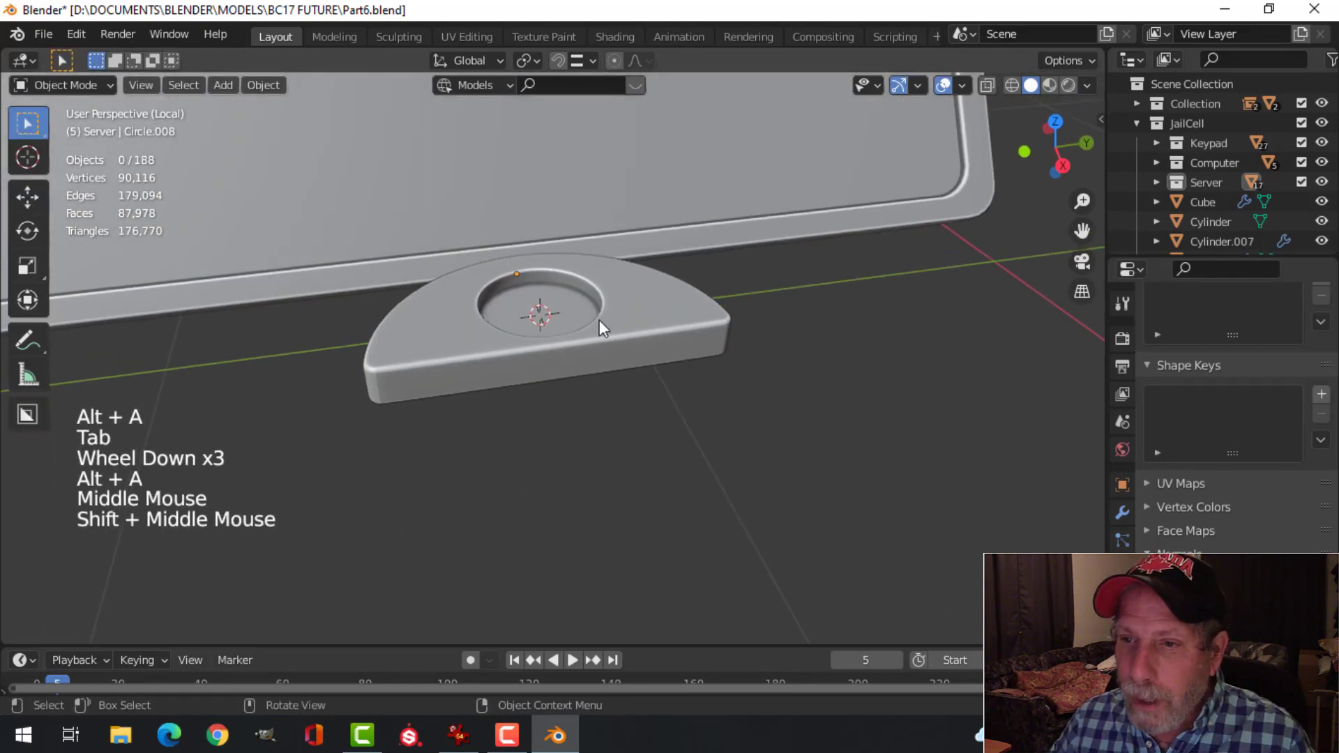
Step: Scale down the recess floor together with its surrounding ring of faces so the recess walls taper inward
key("Tab")
scroll(563, 317, "up", 2)
key("3")
left_click(569, 293)
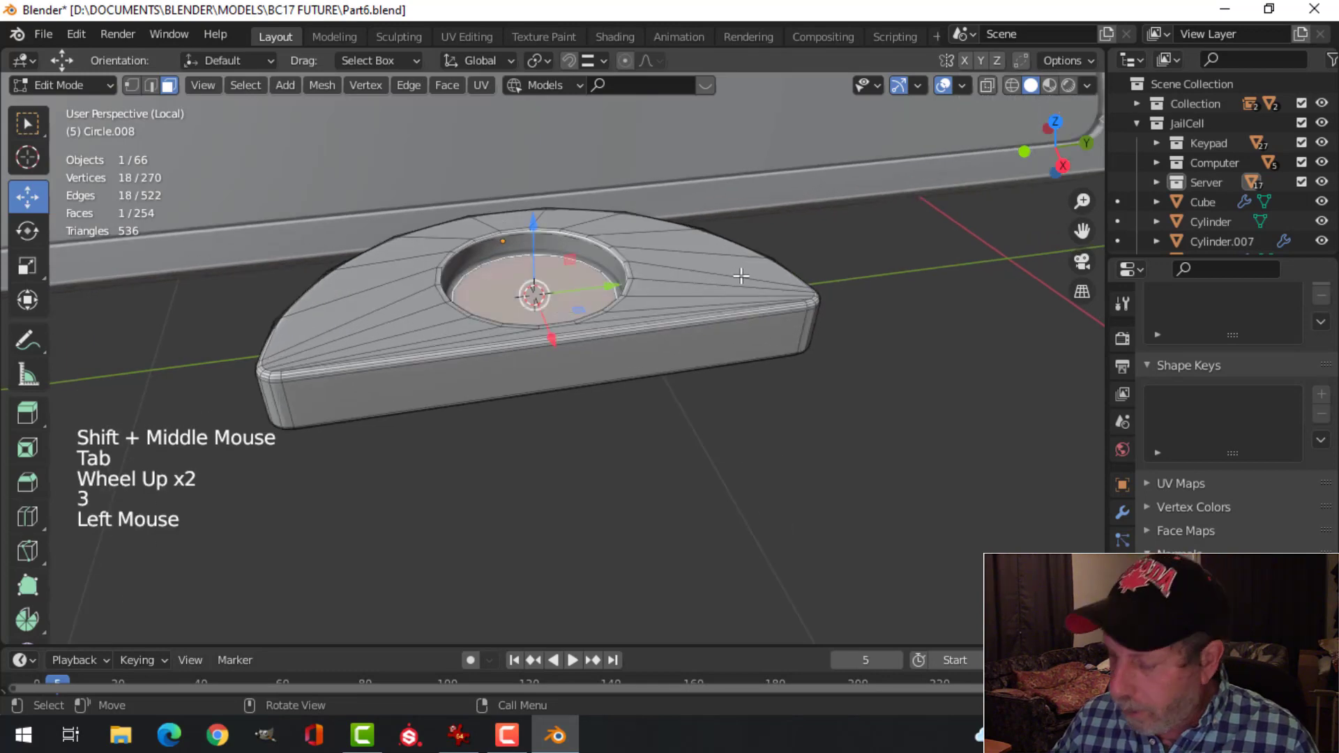
key("ctrl+KP_Add")
key("s")
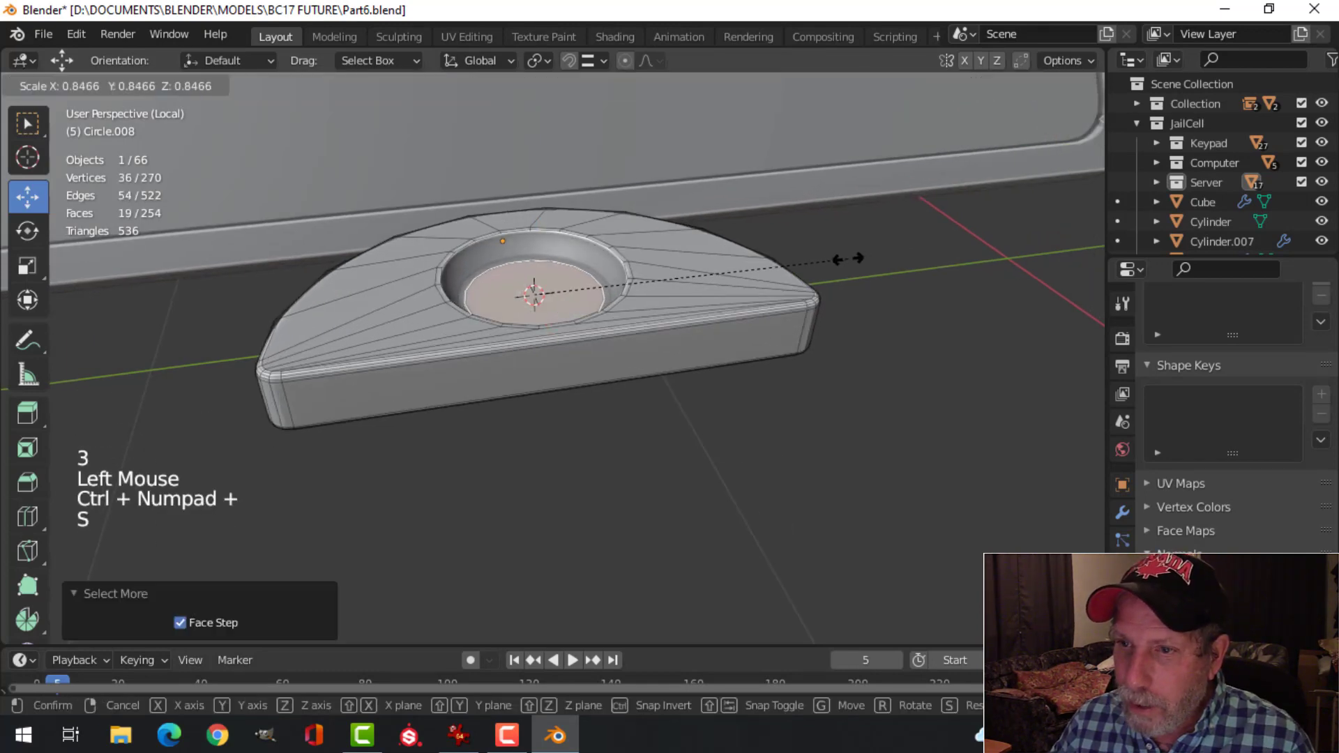
left_click(826, 259)
key("Tab")
middle_click_drag(663, 305, 604, 278)
key("alt+a")
scroll(660, 341, "up", 3)
scroll(695, 274, "down", 2)
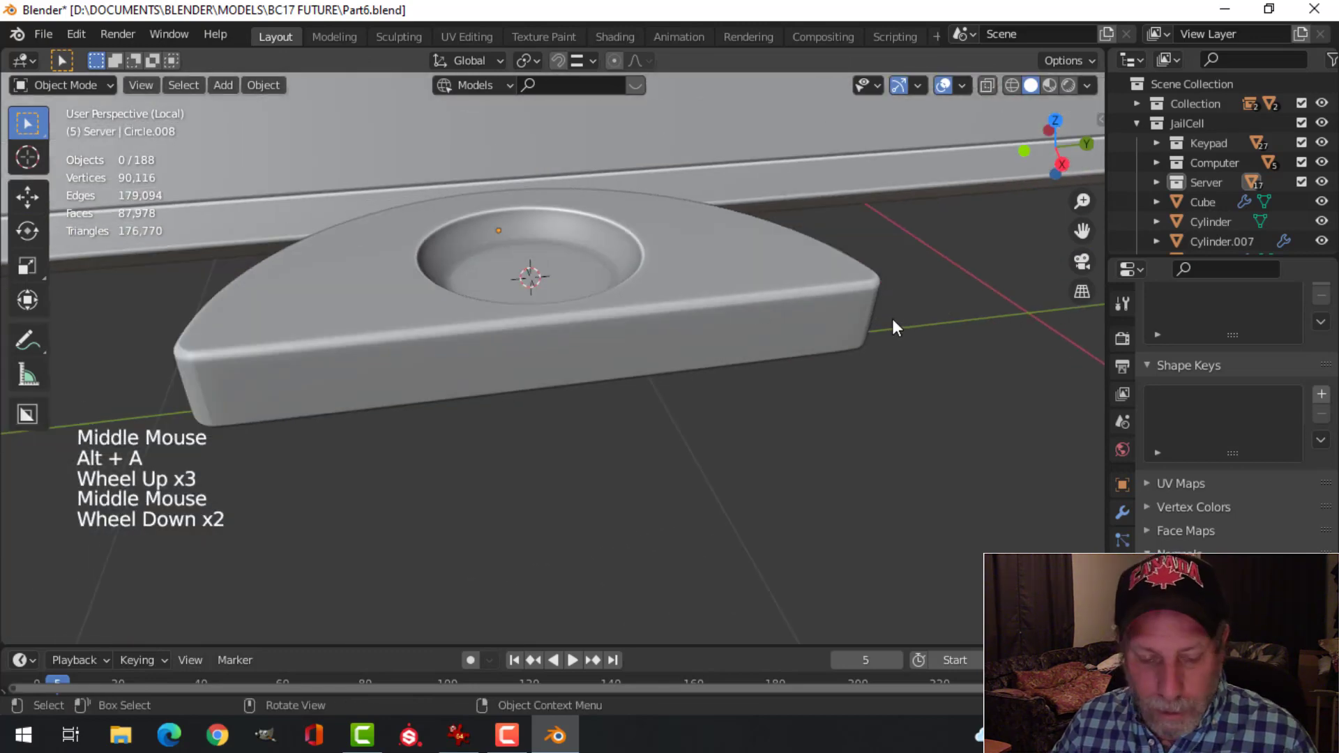
Step: Add a cube at the centre of the circular recess and scale its mesh down to roughly the recess diameter
key("shift+a")
mouse_move(852, 272)
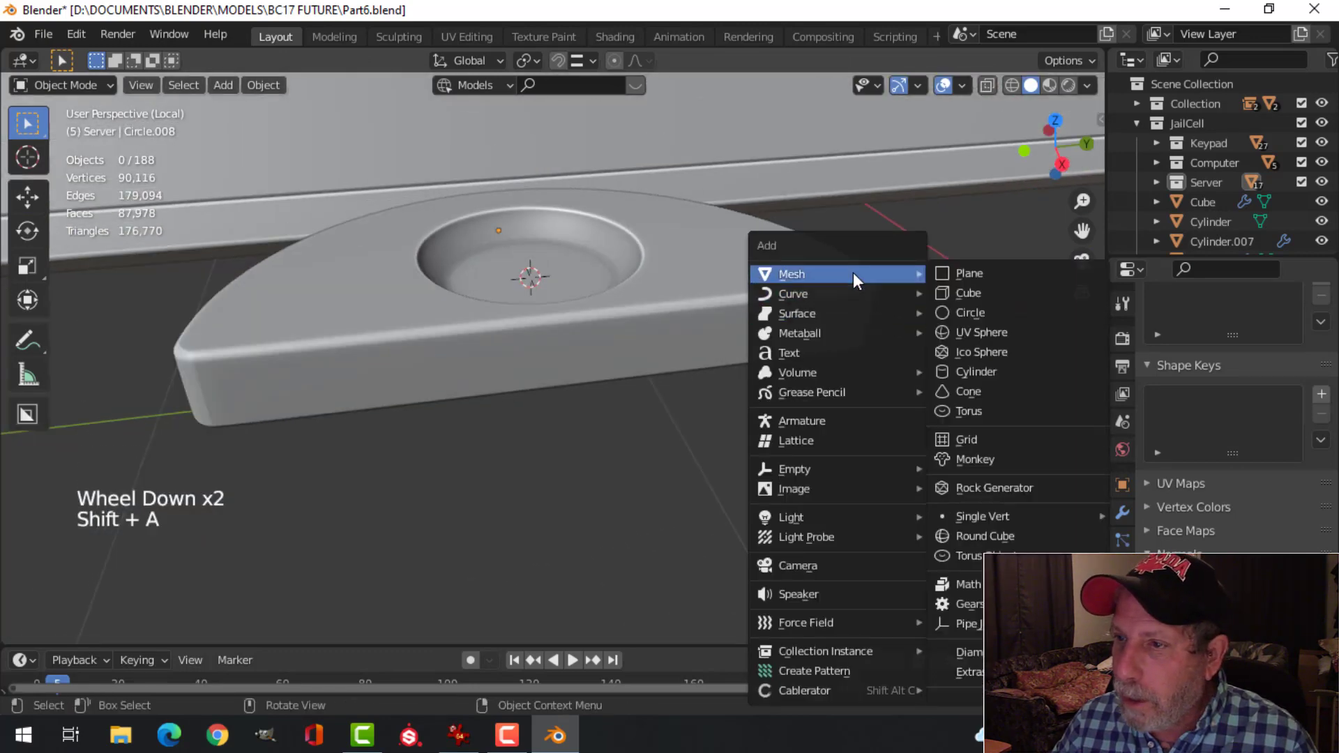
left_click(1002, 296)
scroll(841, 300, "down", 6)
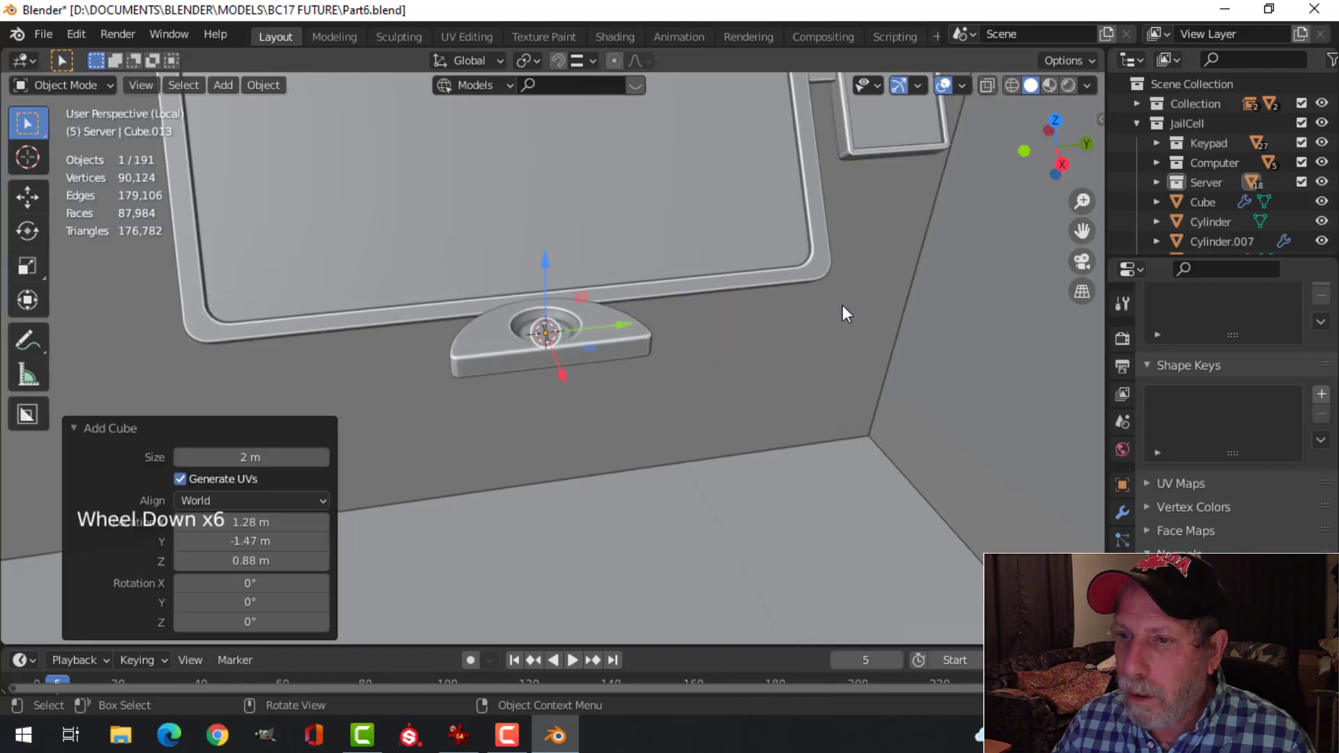
key("Tab")
key("s")
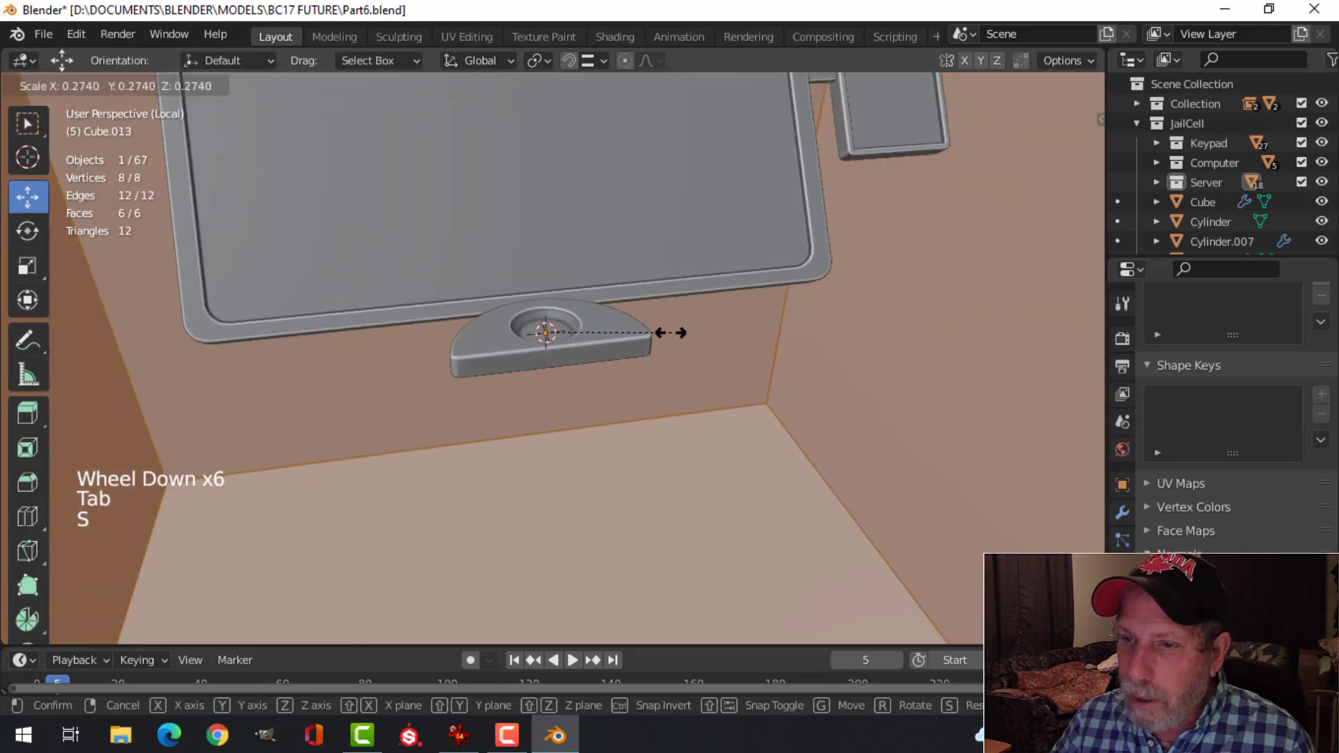
left_click(620, 332)
key("s")
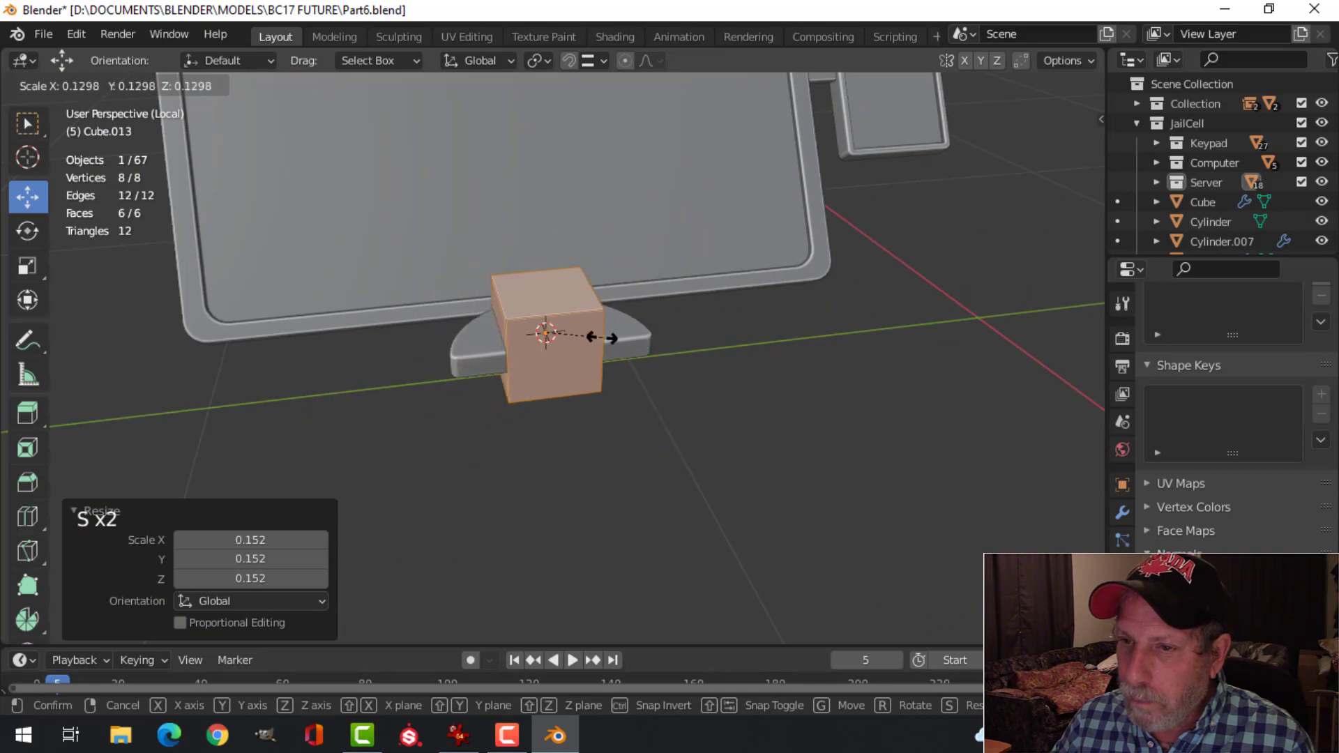
left_click(588, 337)
Step: Round the small cube with a level 2 subdivision and shade it smooth
key("Tab")
key("ctrl+2")
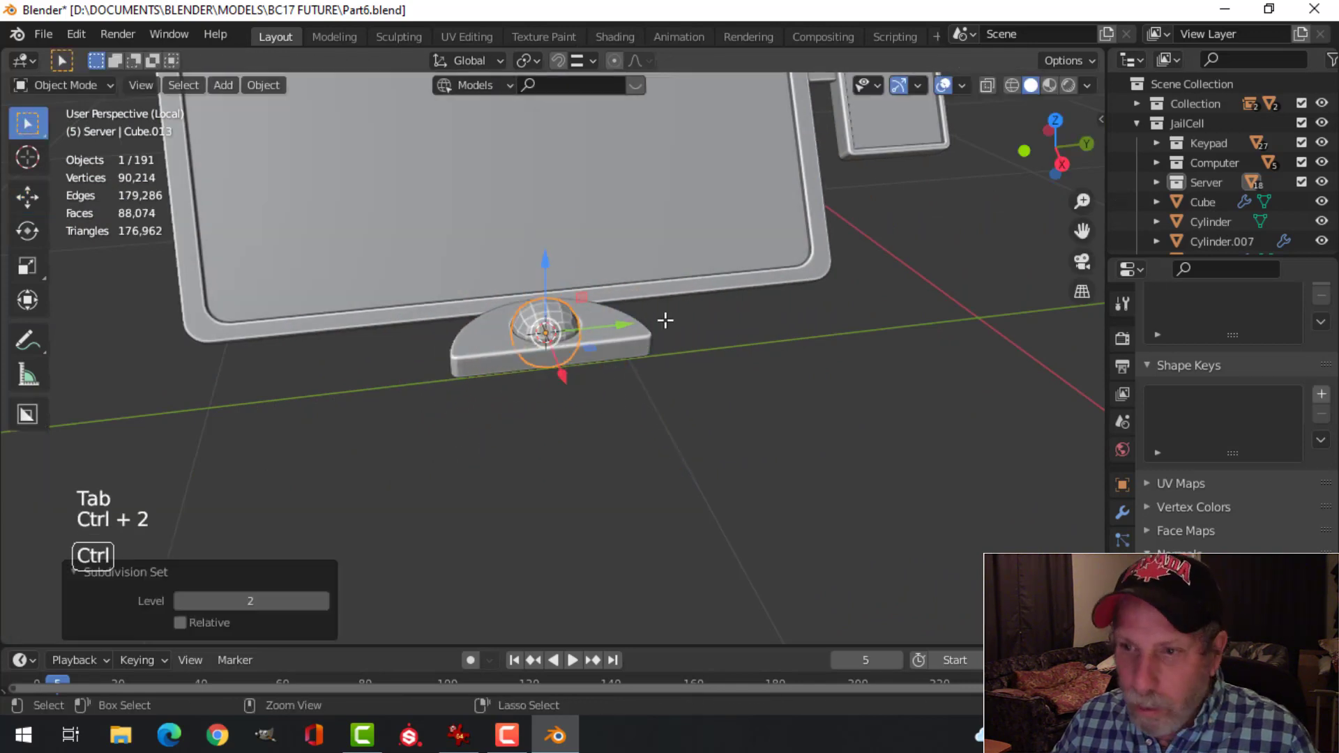
right_click(564, 321)
left_click(523, 290)
scroll(731, 304, "up", 4)
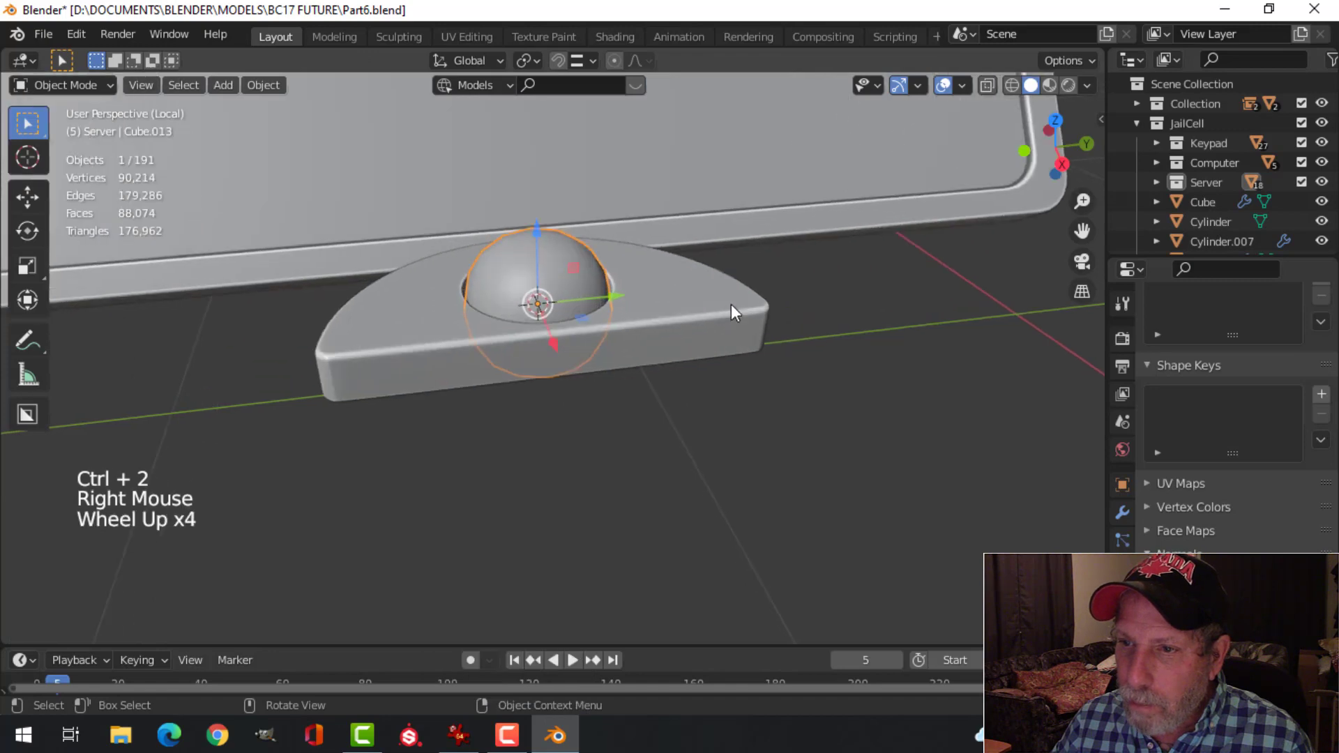
middle_click_drag(731, 304, 1091, 364, "shift")
Step: Add a Cast modifier to the subdivided cube so it rounds toward a sphere
left_click(1128, 507)
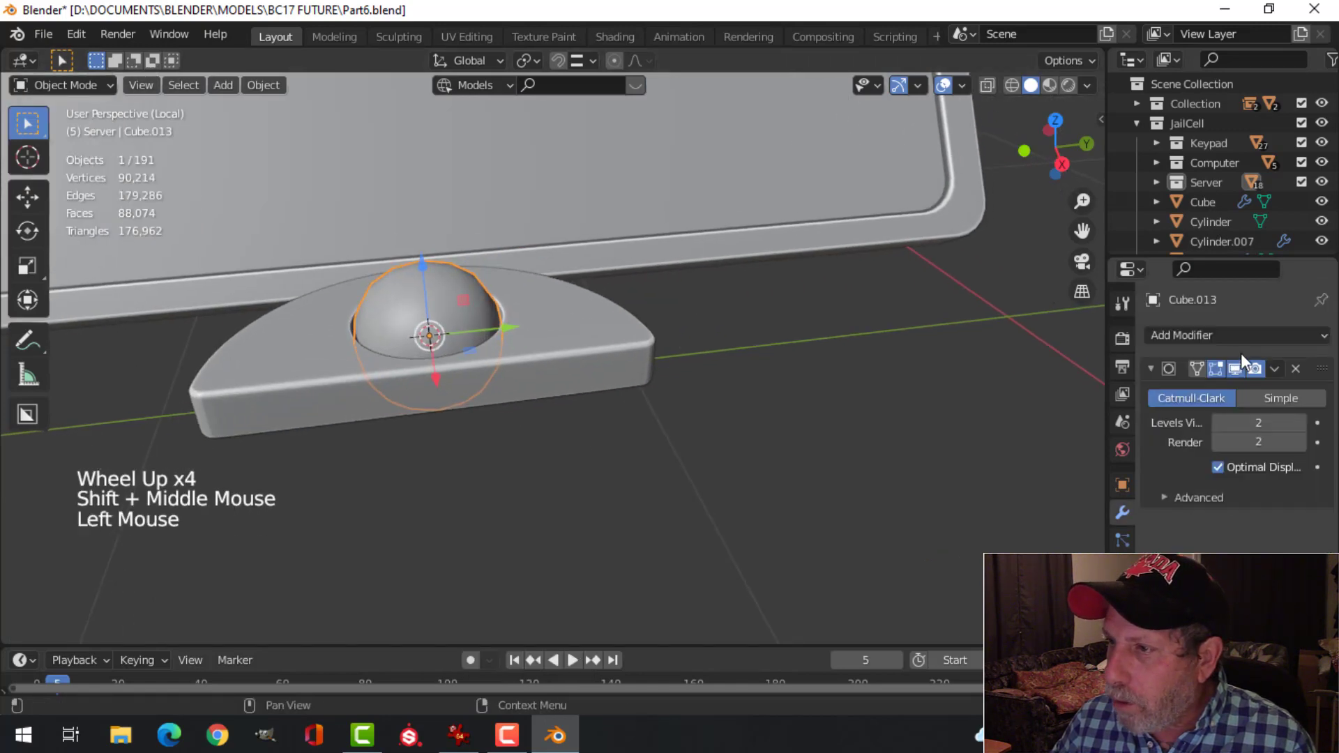
left_click(1233, 336)
left_click(1081, 412)
middle_click_drag(698, 328, 649, 320)
left_click(1275, 369)
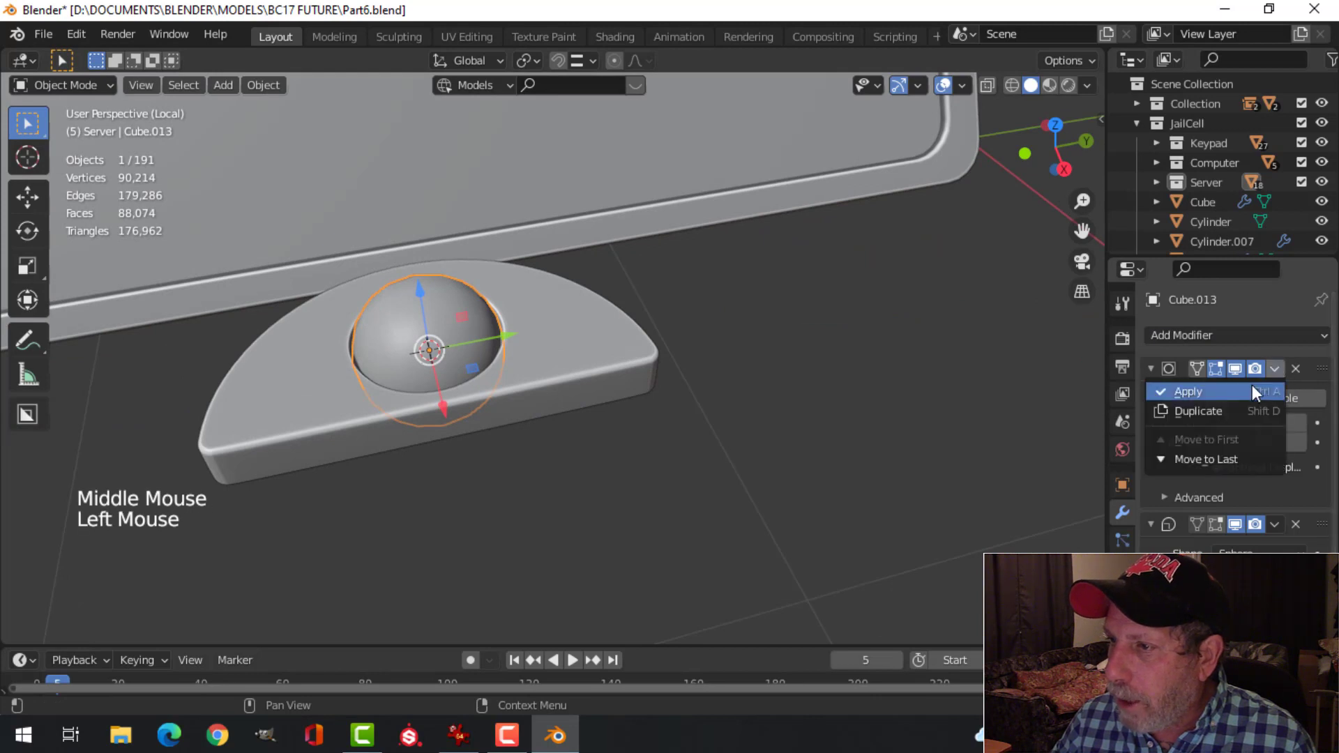
left_click(1228, 457)
left_click(1275, 368)
left_click(1233, 388)
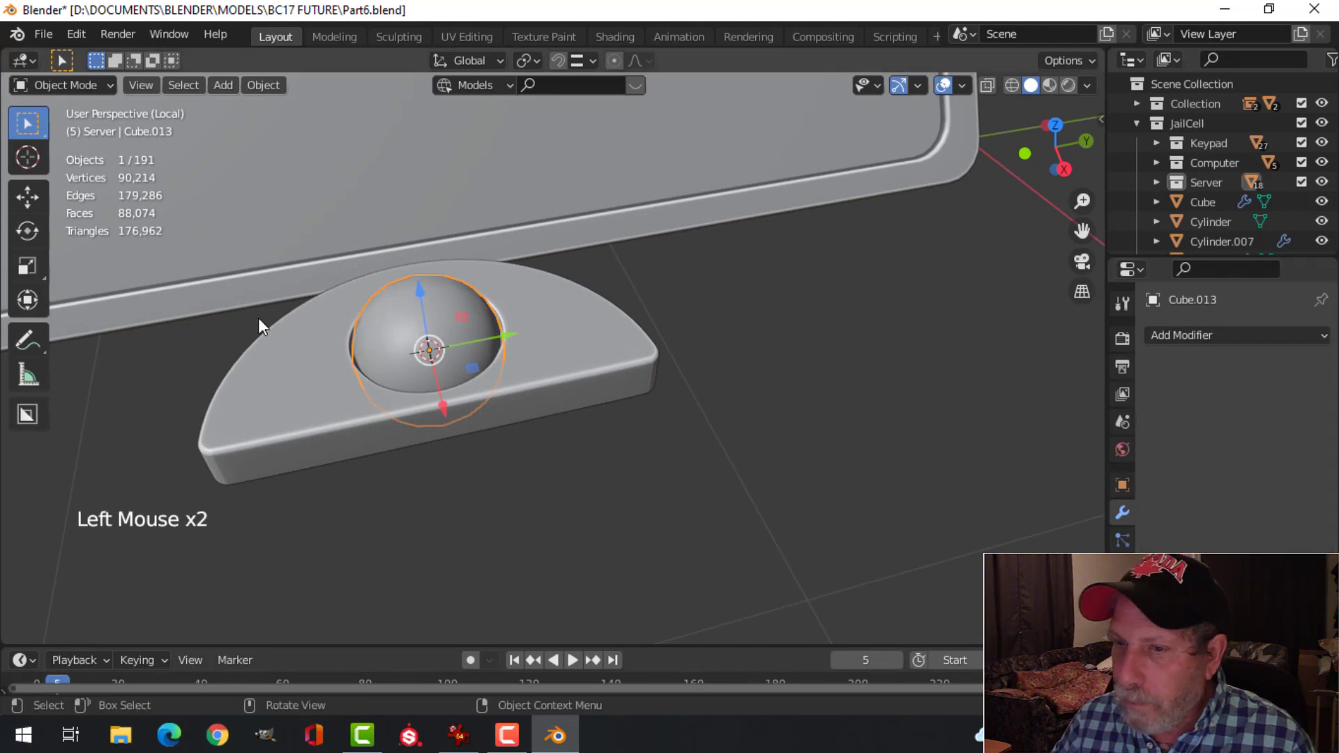
scroll(382, 312, "up", 3)
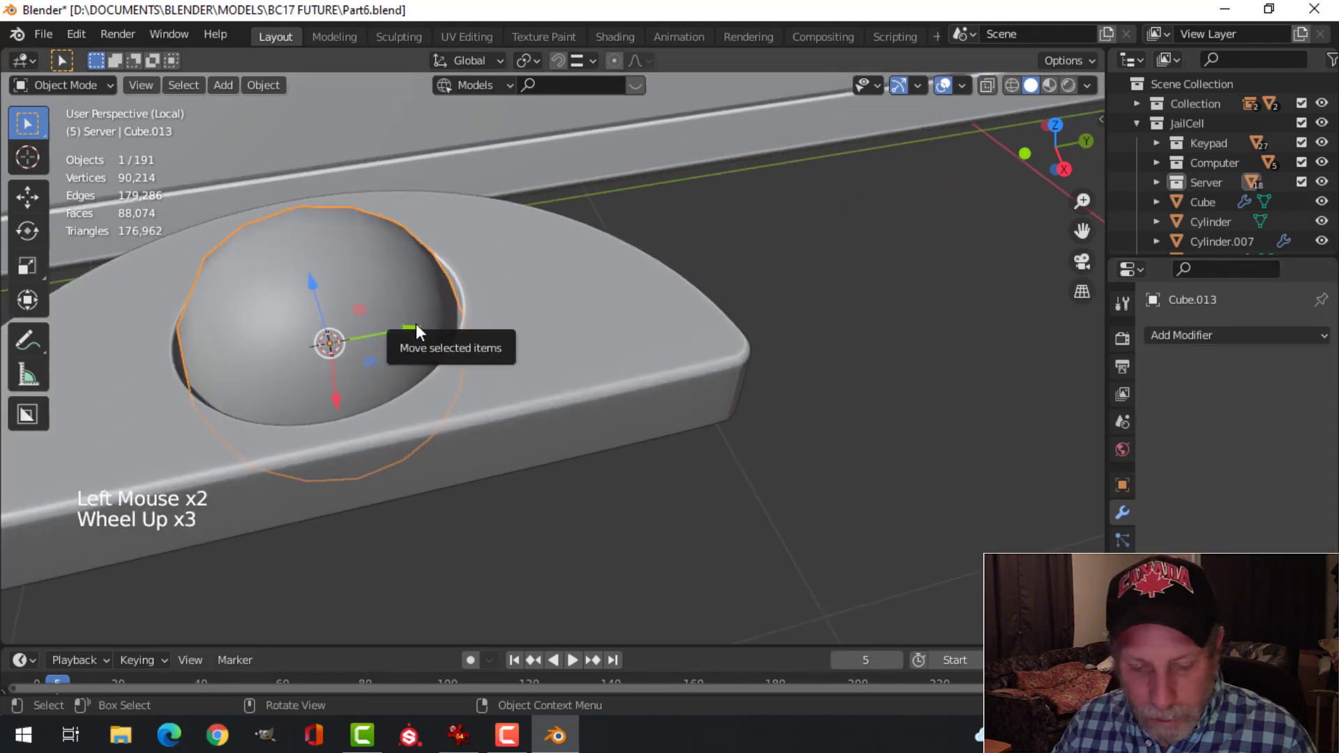
key("ctrl+z")
key("ctrl+z")
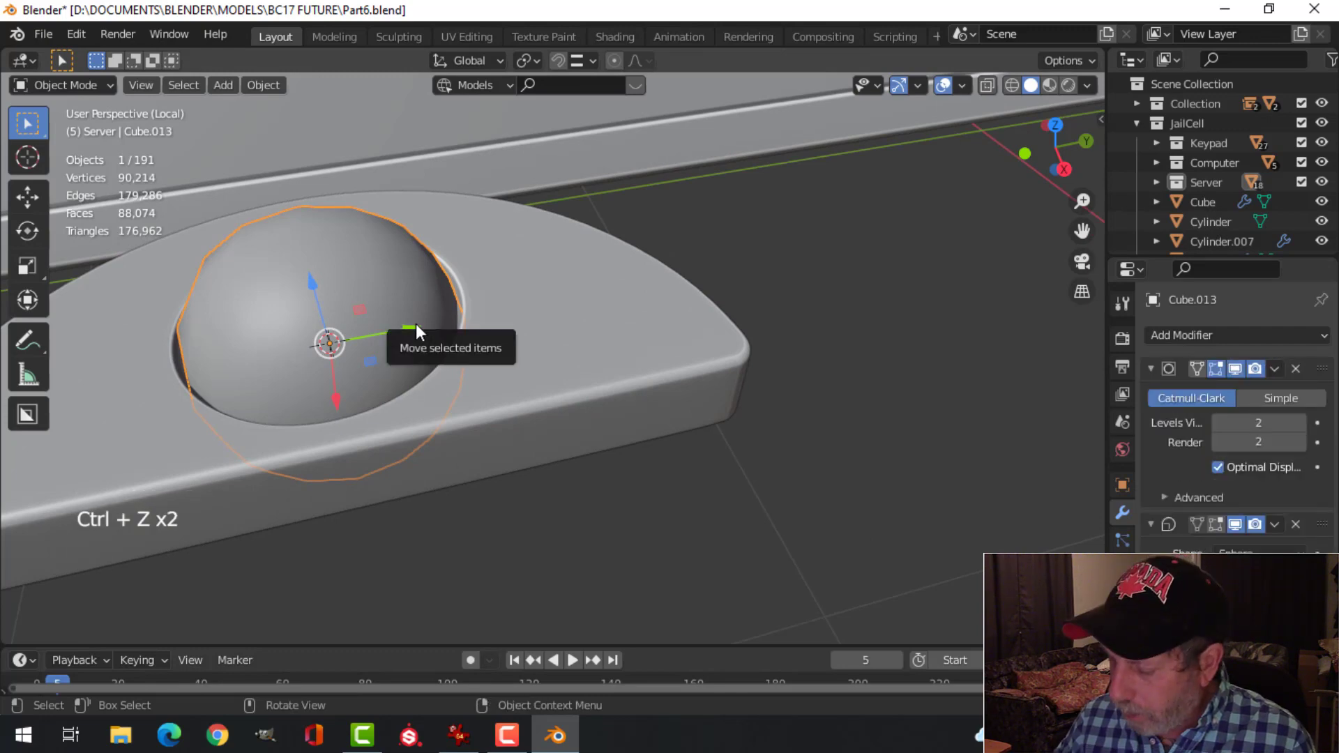
Step: Cut a horizontal edge loop through the middle of the cube cage around the ball
key("KP_1")
key("Tab")
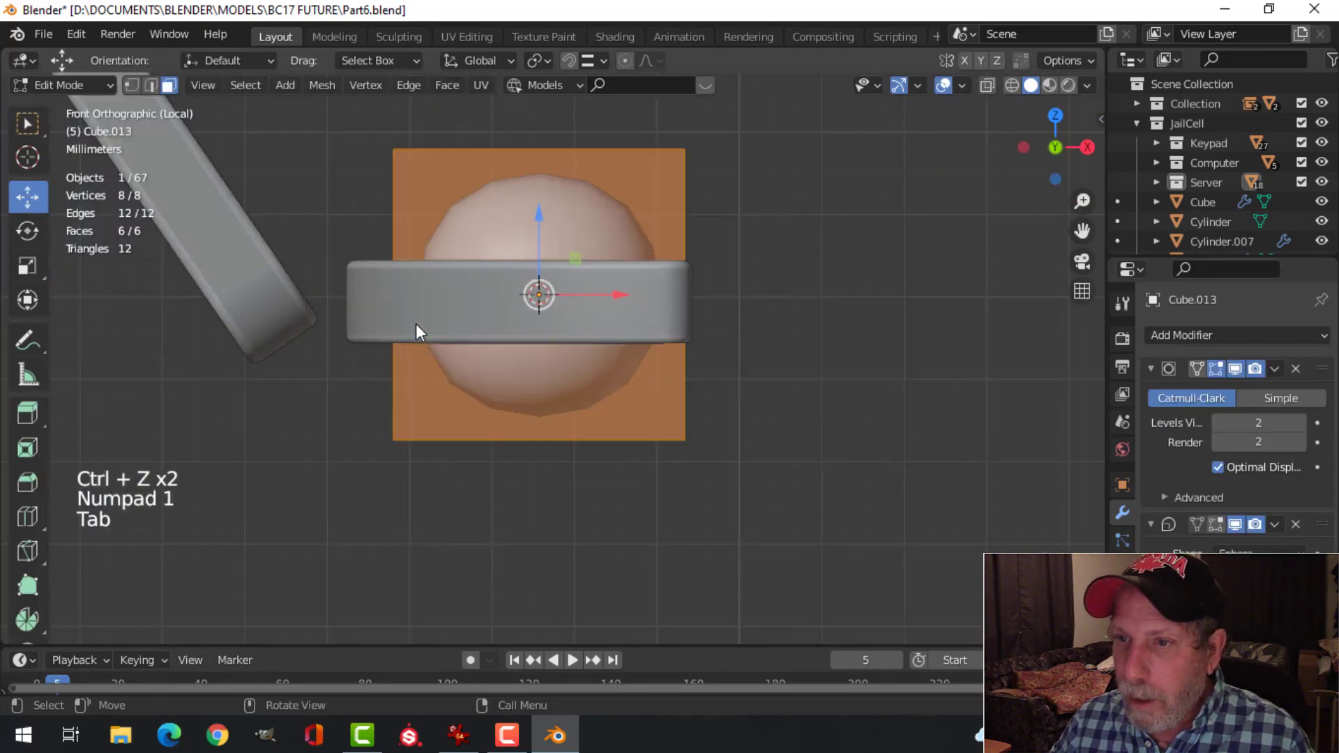
key("ctrl+r")
left_click(691, 325)
right_click(691, 323)
key("alt+a")
Step: Delete the lower half of the cube cage below the centre loop, leaving a dome
middle_click_drag(829, 430, 820, 410)
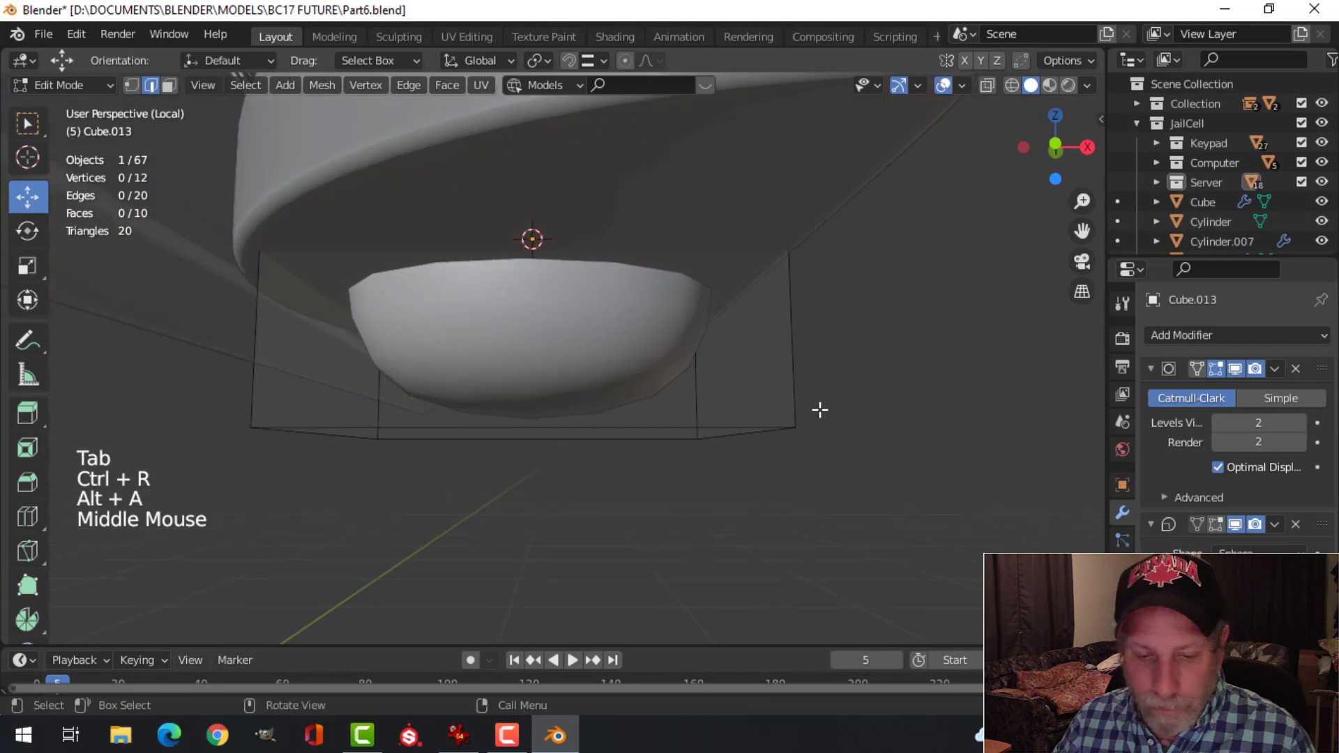
key("3")
left_click(583, 432)
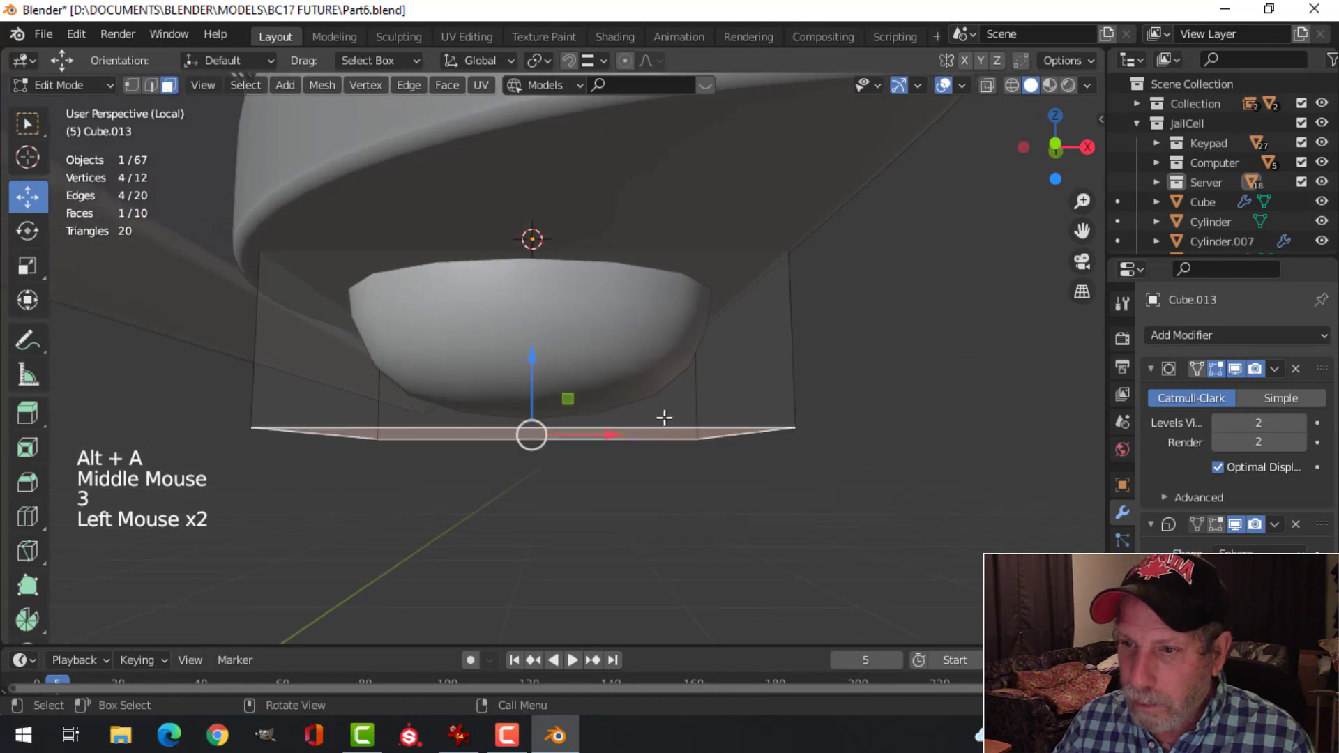
key("ctrl+KP_Add")
key("x")
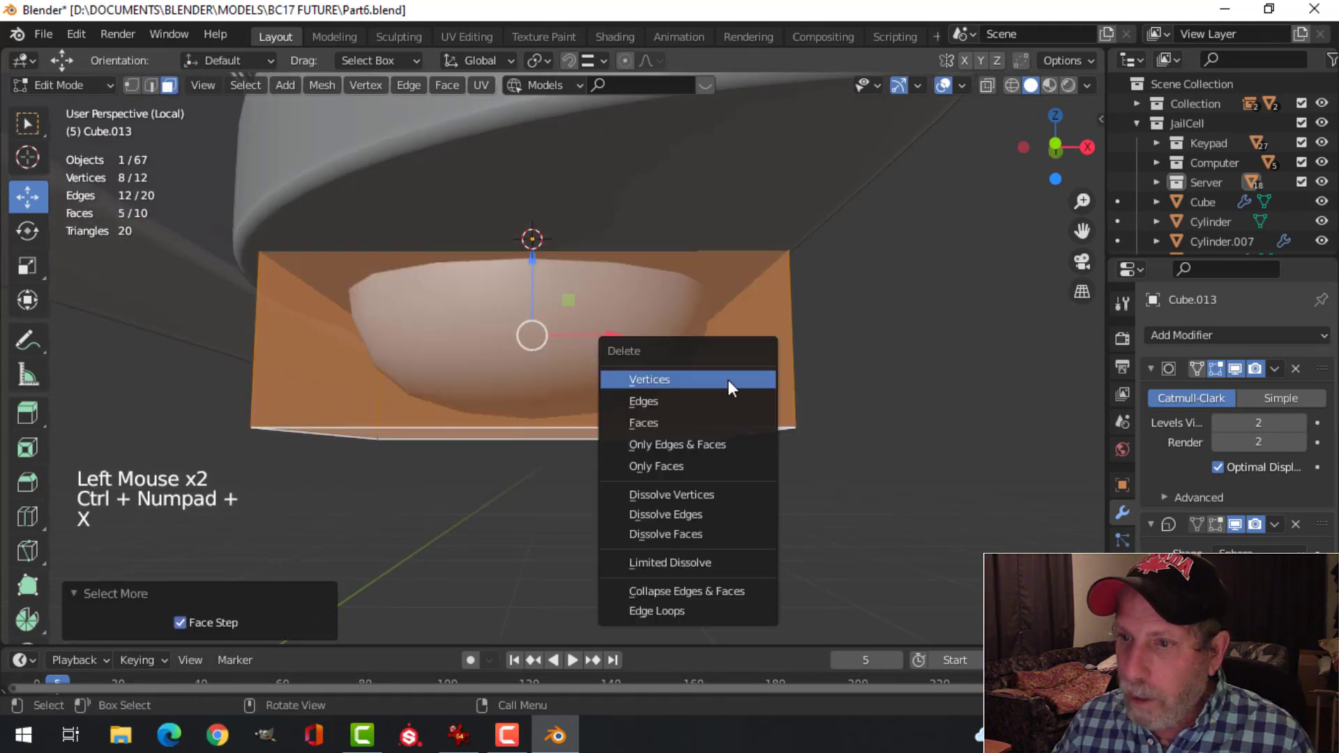
left_click(686, 409)
middle_click_drag(741, 353, 765, 332)
key("Tab")
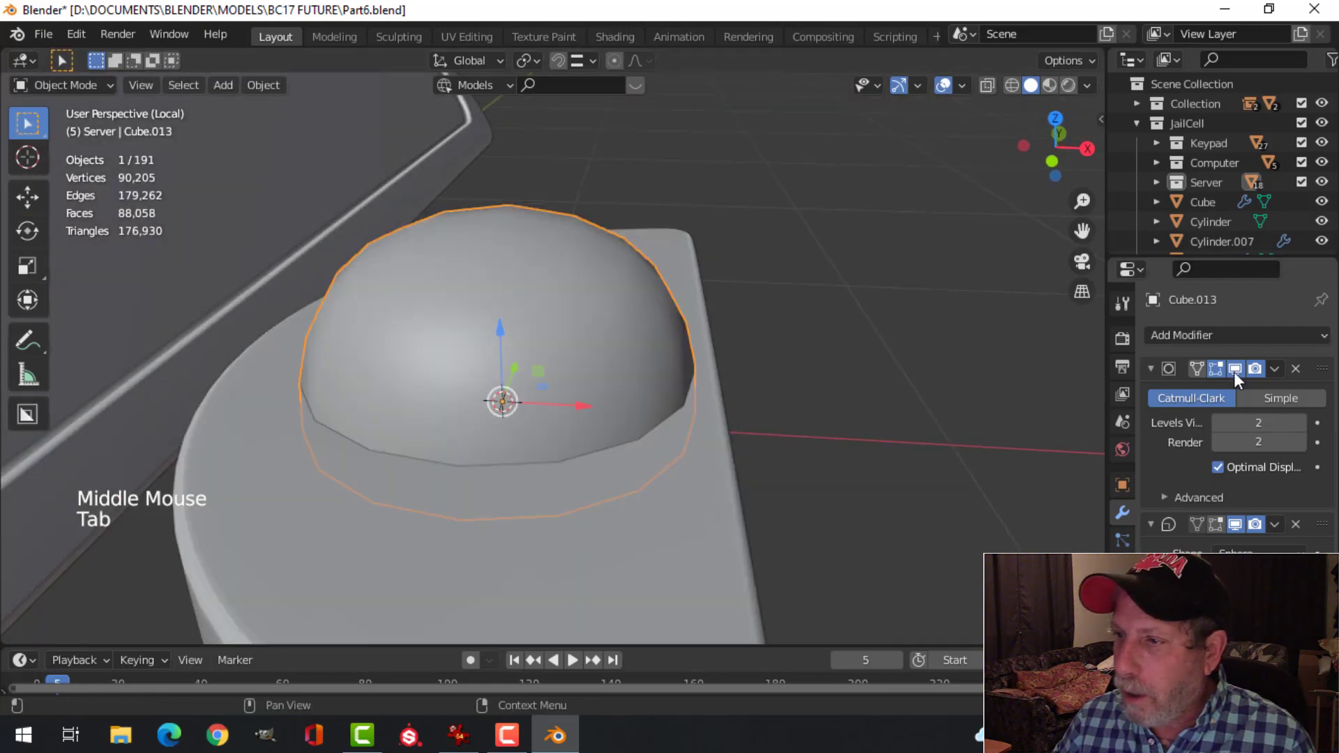
Step: Apply the dome's Subdivision and Cast modifiers
left_click(1275, 368)
left_click(1215, 387)
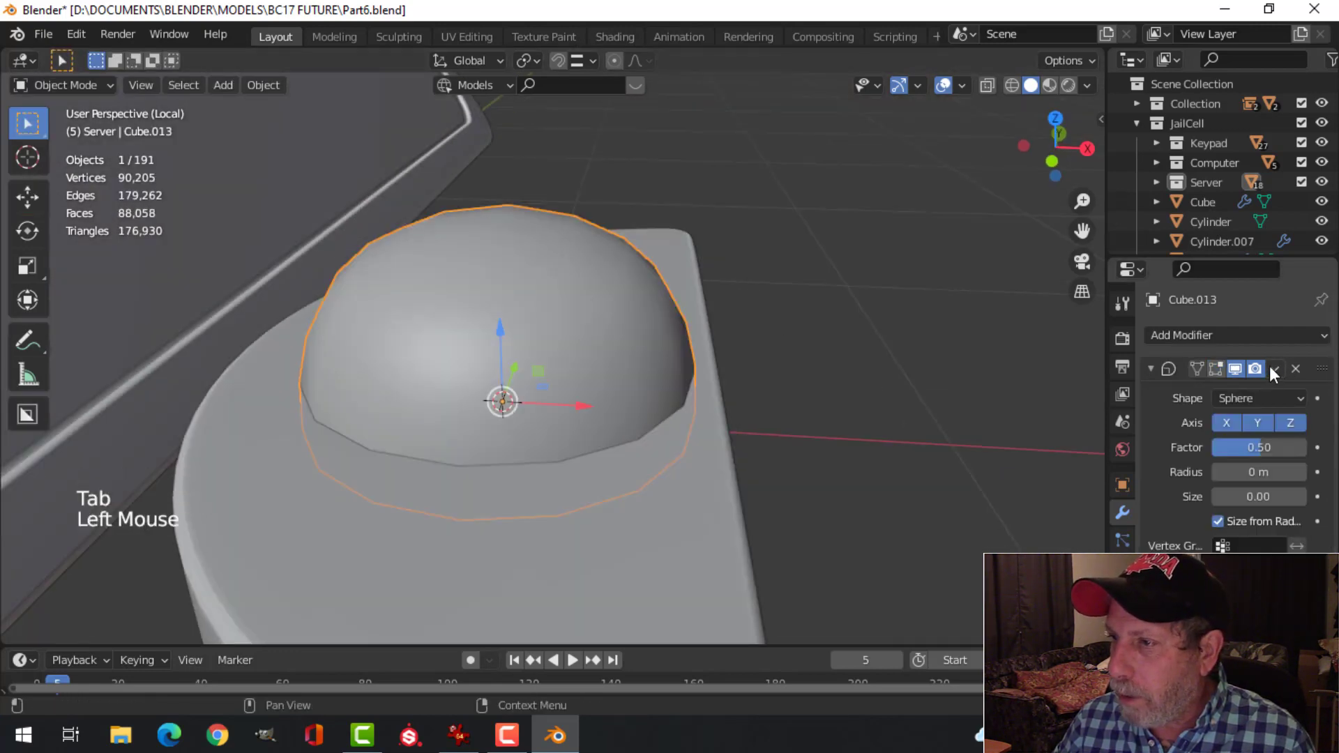
left_click(1274, 368)
left_click(1243, 390)
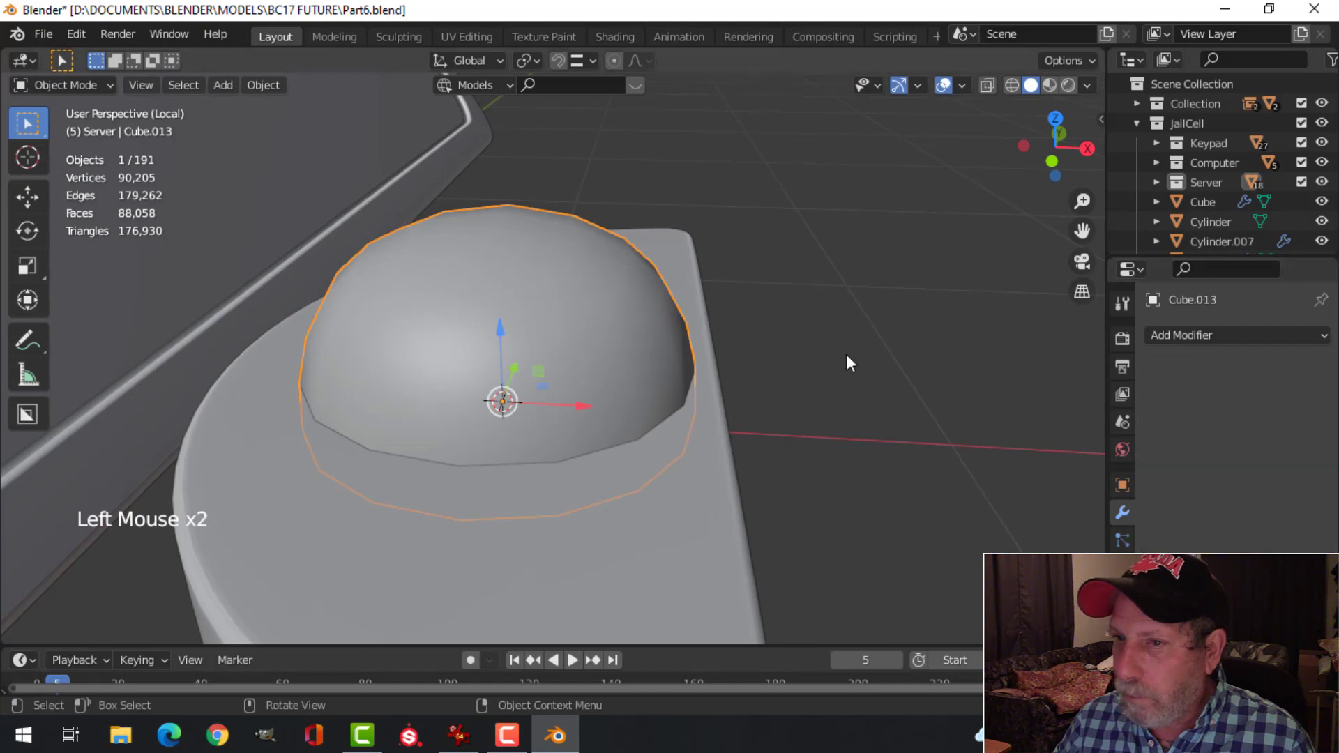
Step: Add a level 1 subdivision to the dome and shade it smooth
left_click(562, 322)
key("ctrl+1")
right_click(583, 241)
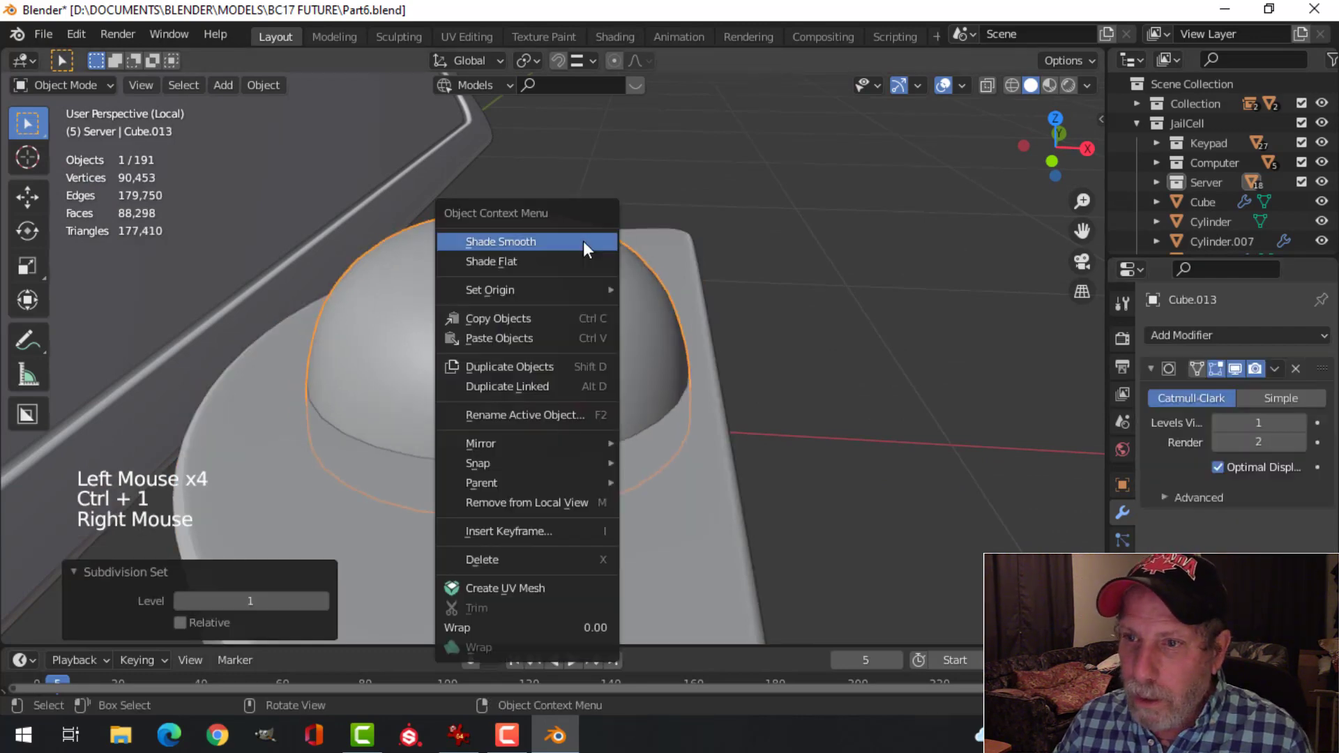
key("alt+a")
middle_click_drag(686, 271, 667, 332)
Step: Scale the dome's entire mesh down to about 0.89 so it fits inside the recess
left_click(435, 308)
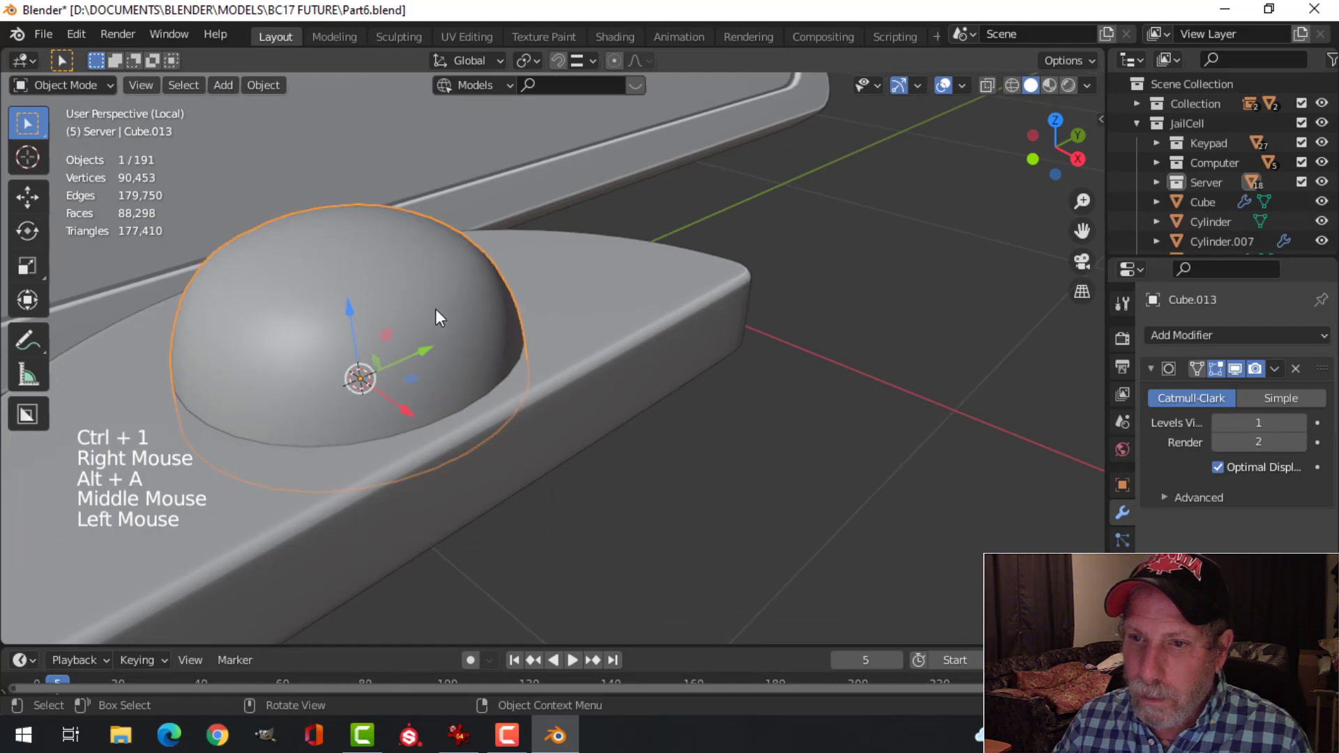
key("Tab")
key("a")
middle_click_drag(446, 311, 509, 311)
key("s")
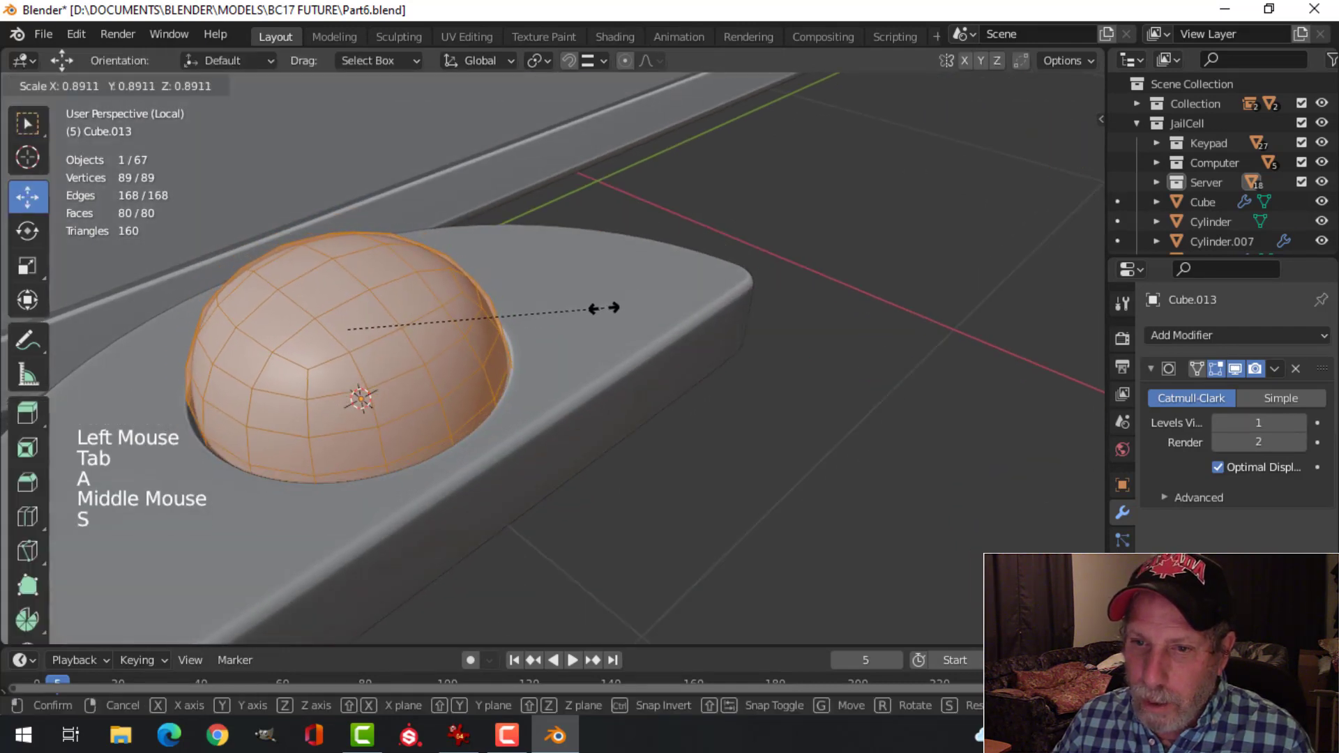
left_click(601, 307)
key("alt+a")
key("Tab")
key("alt+a")
Step: Examine the fit of the dome in the circular recess from several angles, near and far
scroll(611, 315, "down", 4)
middle_click_drag(611, 315, 600, 271)
scroll(551, 350, "up", 3)
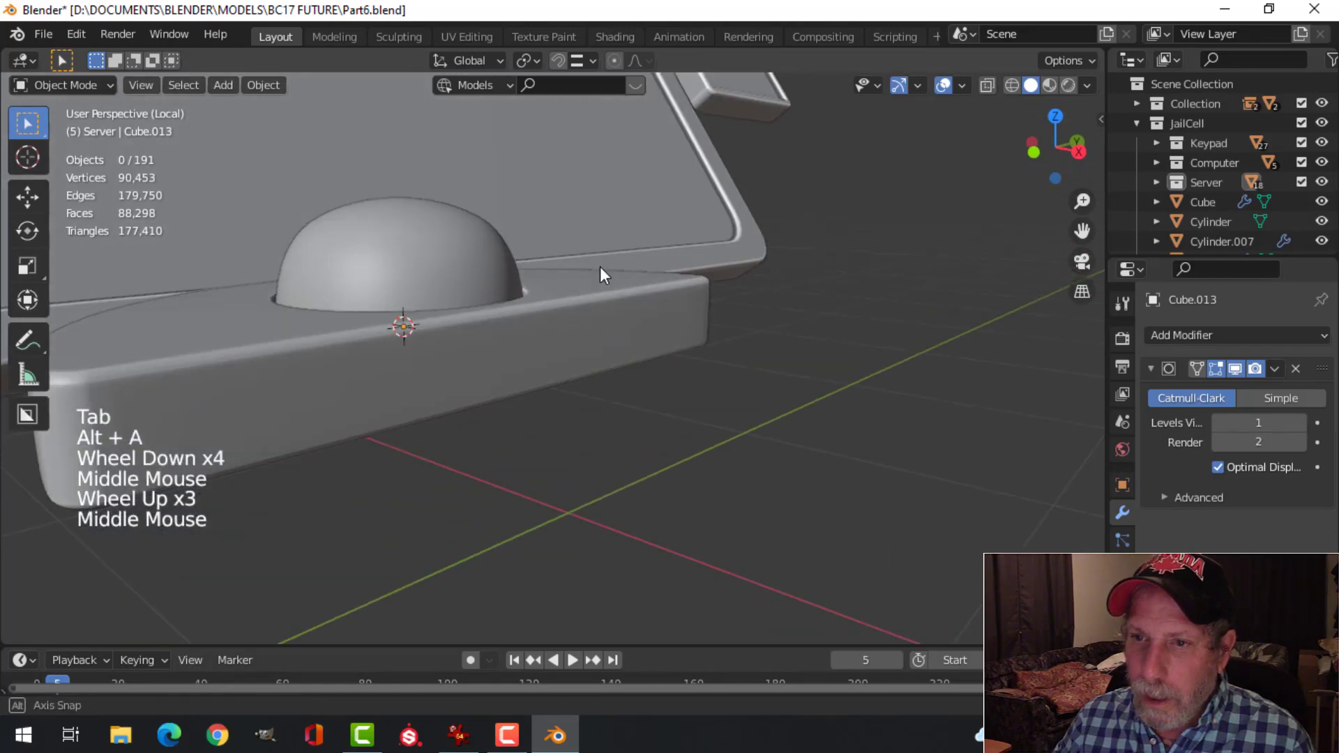
left_click(473, 305)
middle_click_drag(473, 305, 516, 279)
left_click_drag(467, 248, 457, 254)
key("Tab")
middle_click_drag(732, 290, 611, 323)
key("Tab")
scroll(554, 362, "down", 3)
key("alt+a")
scroll(585, 410, "up", 3)
Step: Rotate the dome and half-round part together by about 58° in front view to match the monitor's tilt
left_click(619, 294)
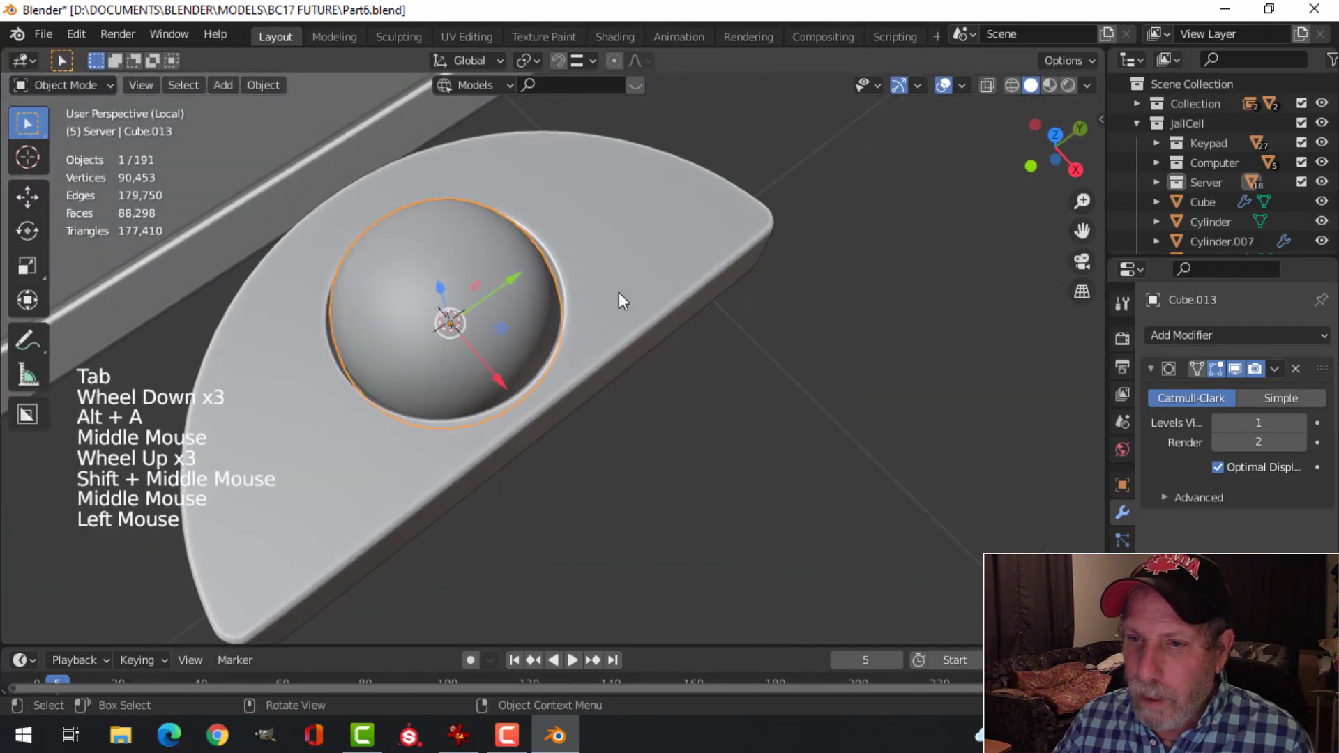
left_click(620, 300, "shift")
middle_click_drag(651, 374, 759, 293)
scroll(698, 300, "down", 2)
middle_click_drag(646, 311, 683, 272, "shift")
mouse_move(683, 272)
middle_mouse_down()
mouse_move(725, 227)
mouse_move(784, 250)
mouse_move(682, 292)
middle_mouse_up()
key("KP_1")
key("Tab")
key("a")
key("KP_1")
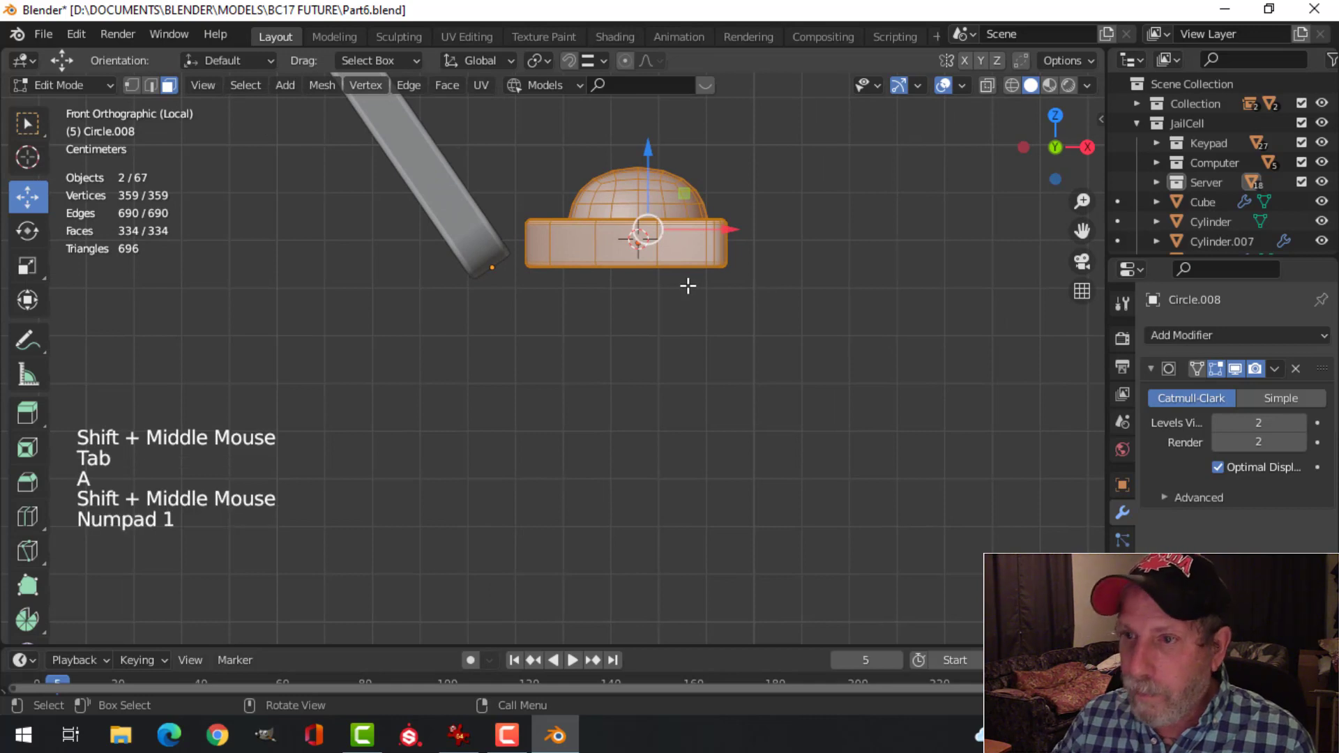
key("r")
left_click(583, 336)
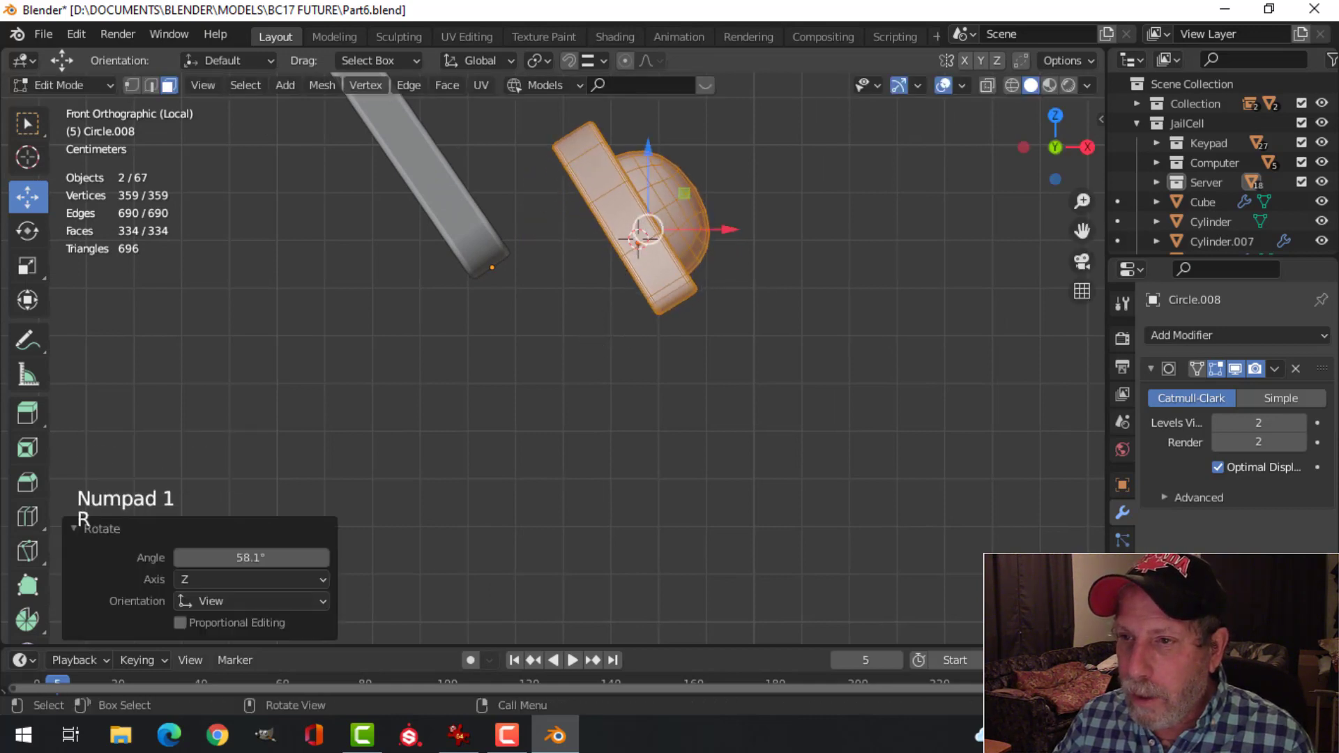
Step: Move the dome and half-round part onto the monitor's lower edge and correct their rotation by about -2.65°
key("g")
left_click(435, 373)
key("r")
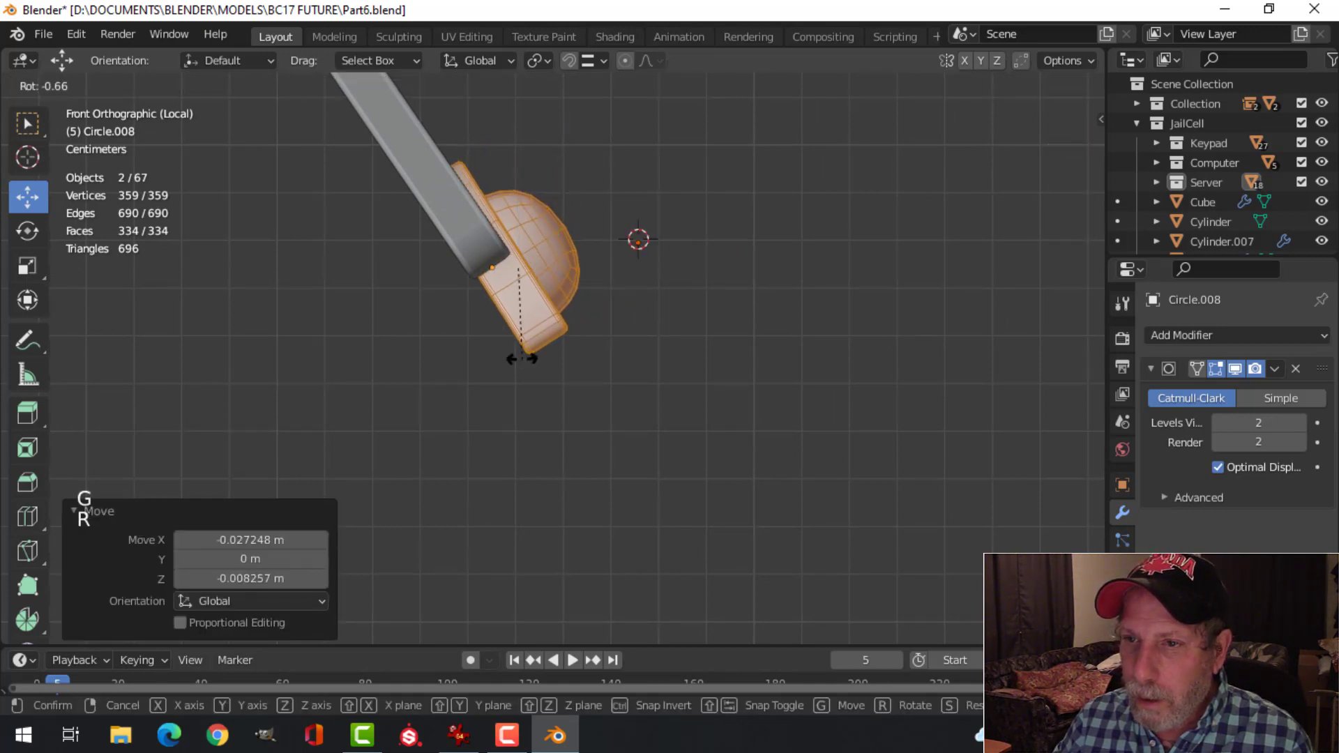
left_click(524, 356)
key("g")
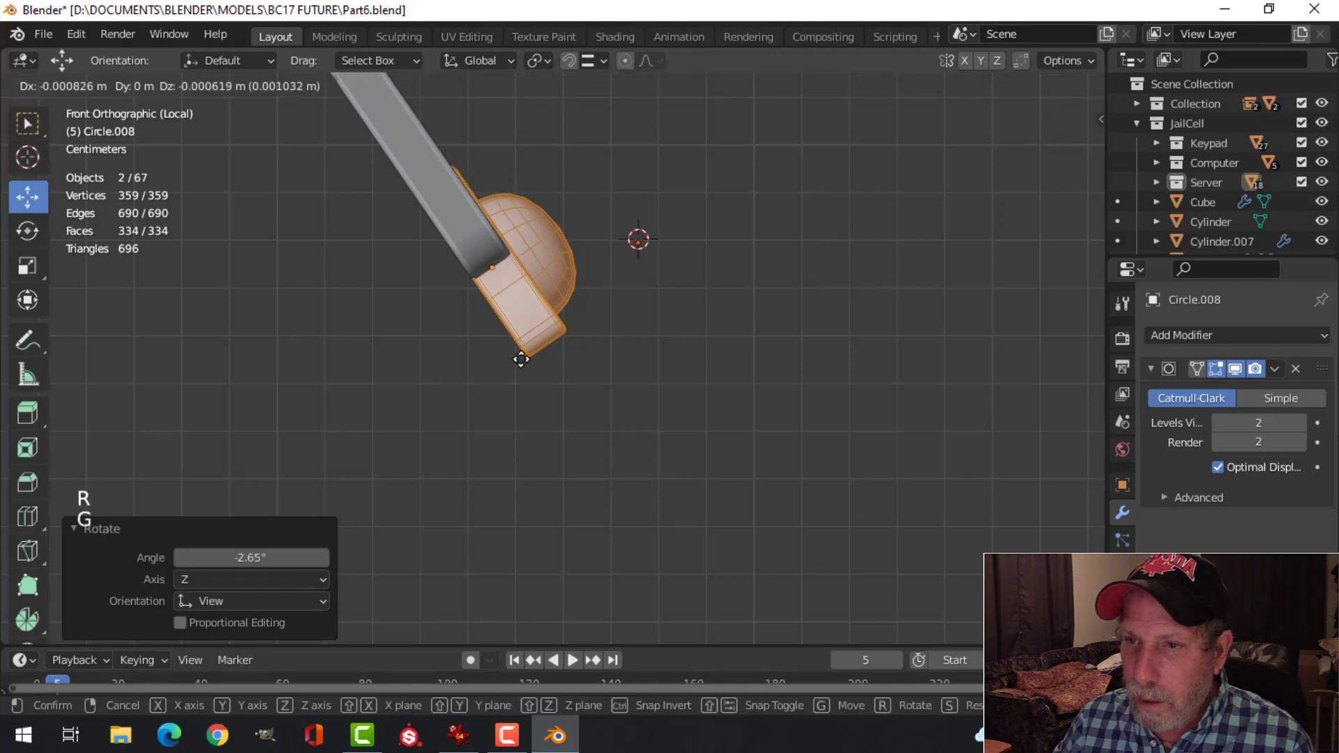
left_click(521, 360)
Step: Extend the half-round part's back faces about 0.0032 m outward along their normal, using Normal orientation
middle_click_drag(521, 359, 549, 304)
key("alt+a")
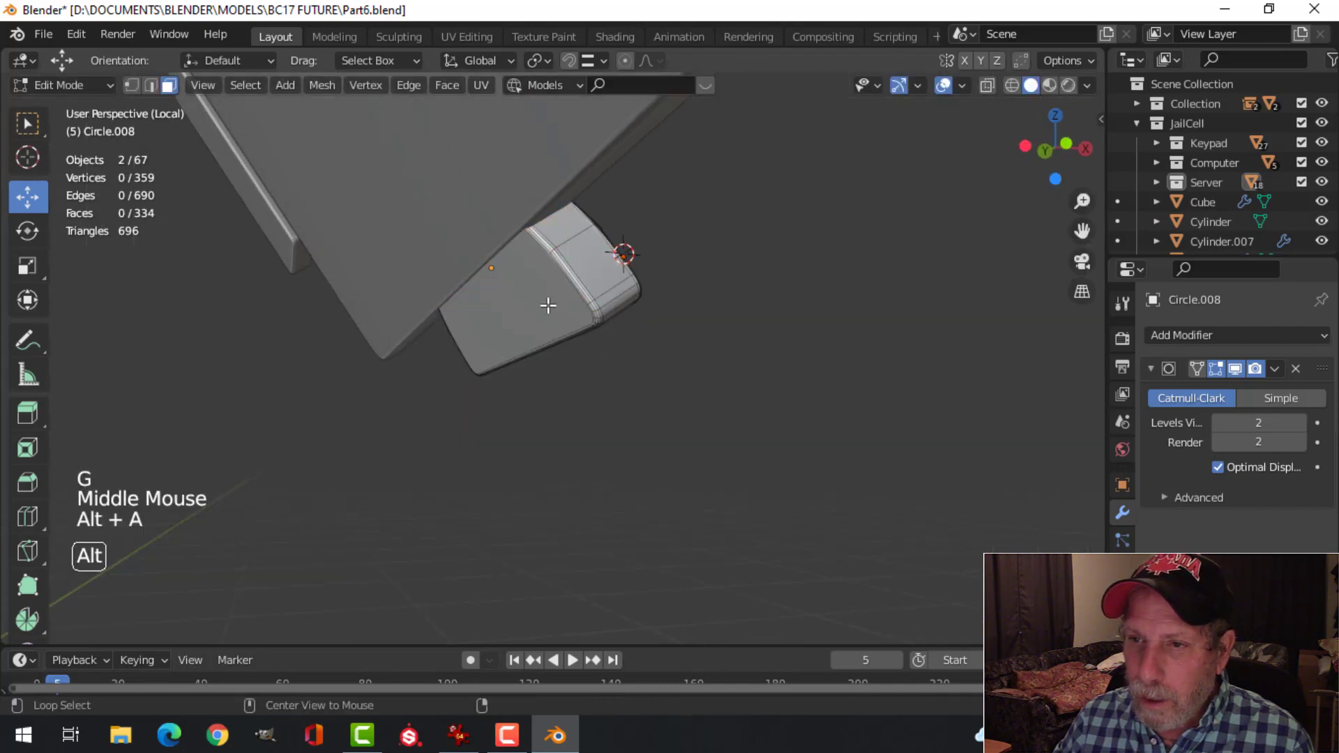
key("3")
left_click(544, 304)
key("ctrl+KP_Add")
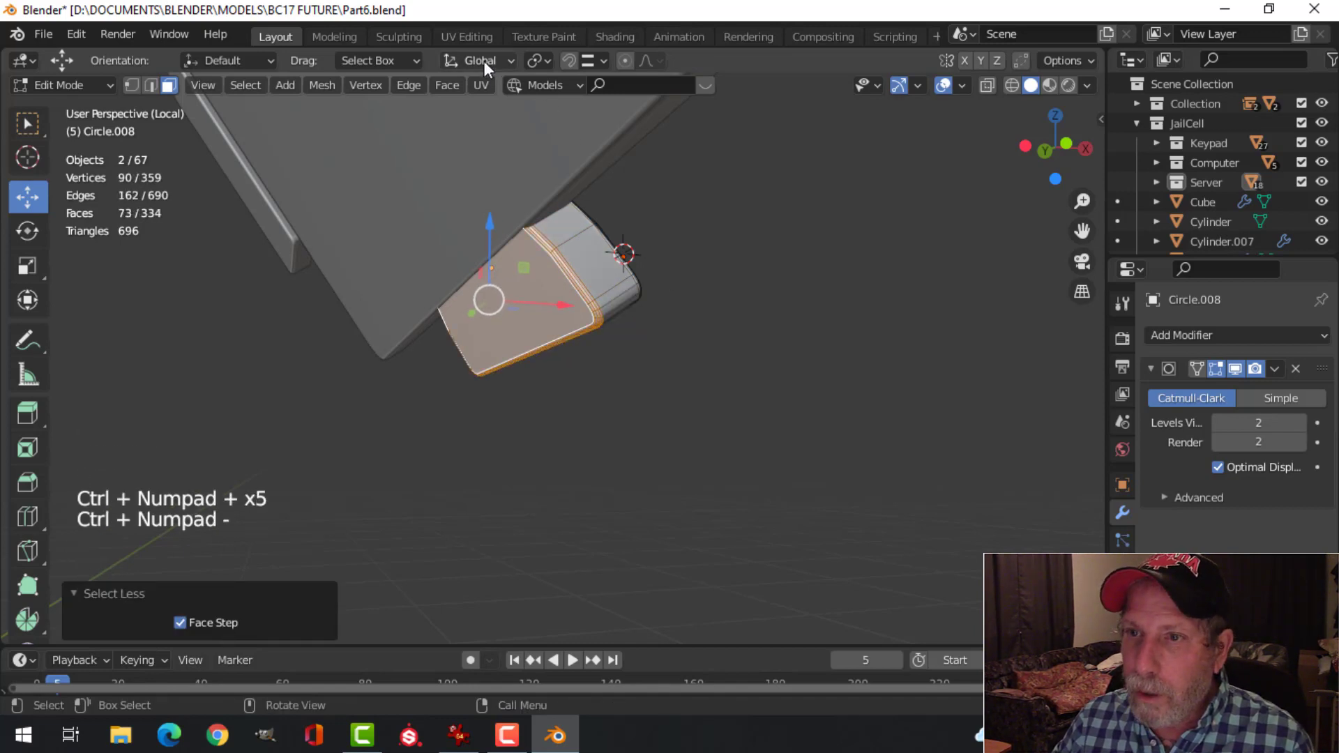
left_click_drag(484, 61, 454, 144)
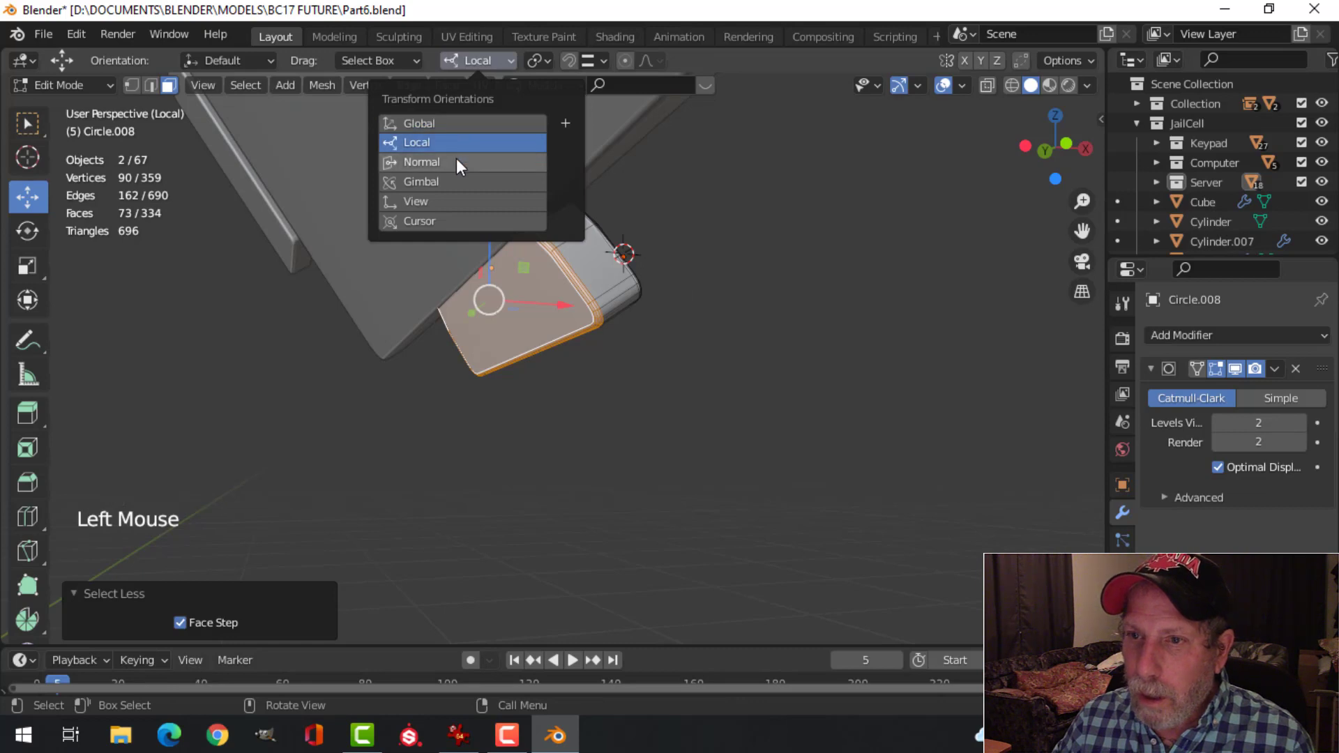
left_click(456, 161)
middle_click_drag(709, 257, 675, 286)
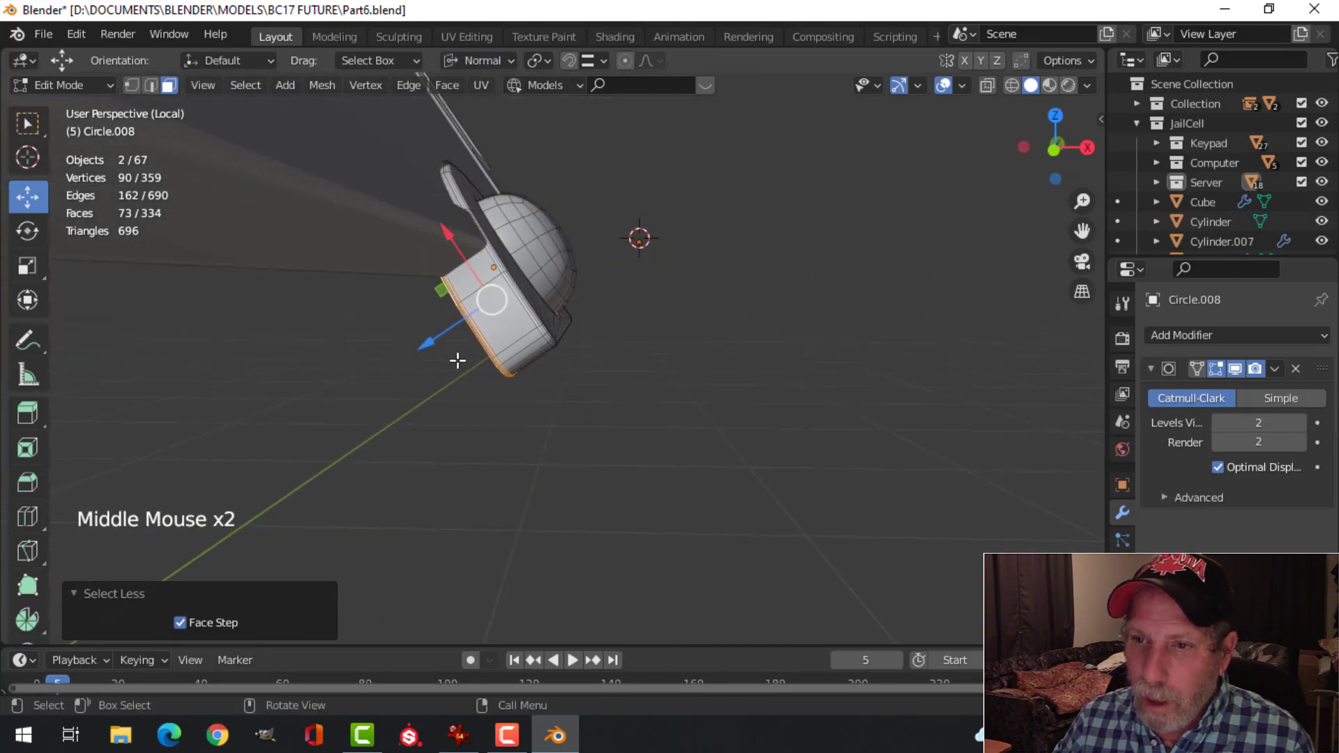
left_click_drag(426, 347, 412, 358)
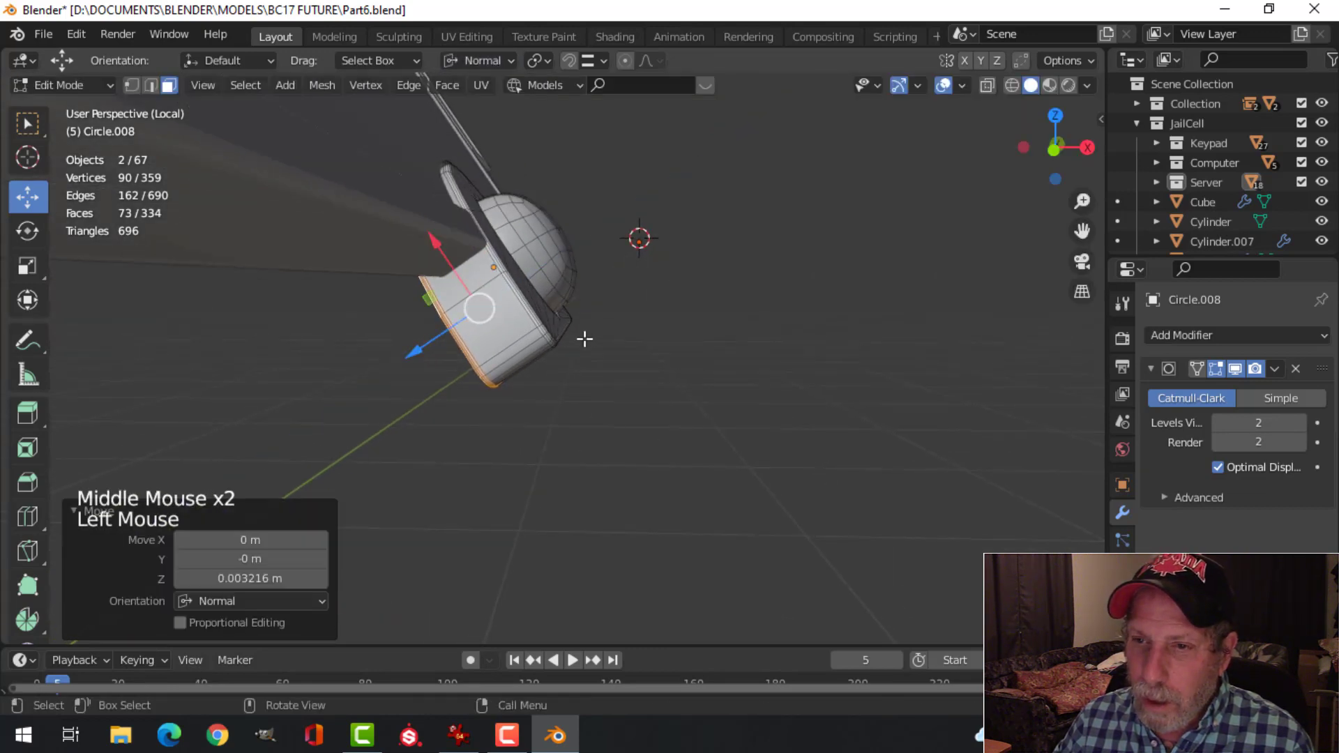
Step: Shift the whole trackball assembly about 0.0013 m along its normal, and about -0.0039 m in X and 0.0068 m in Z over the monitor edge
key("a")
left_click_drag(577, 233, 578, 232)
middle_click_drag(721, 253, 630, 291)
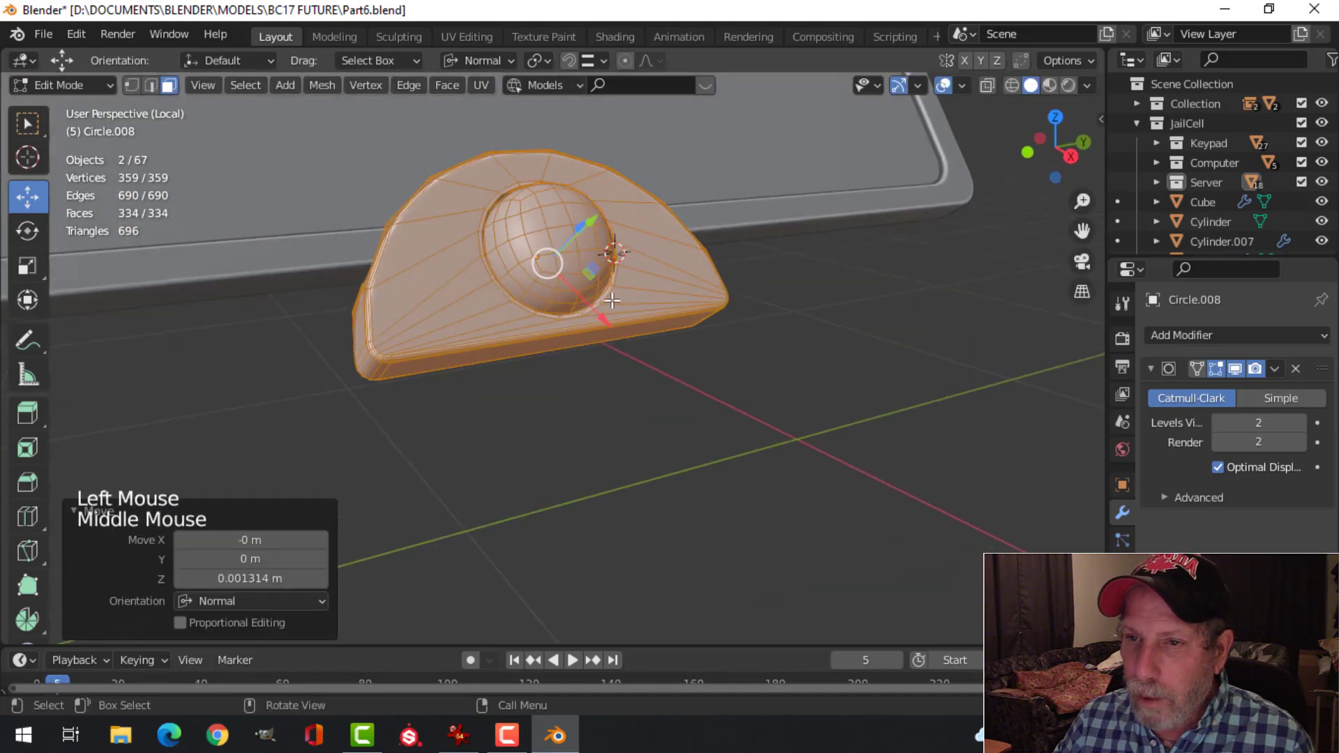
key("KP_1")
key("g")
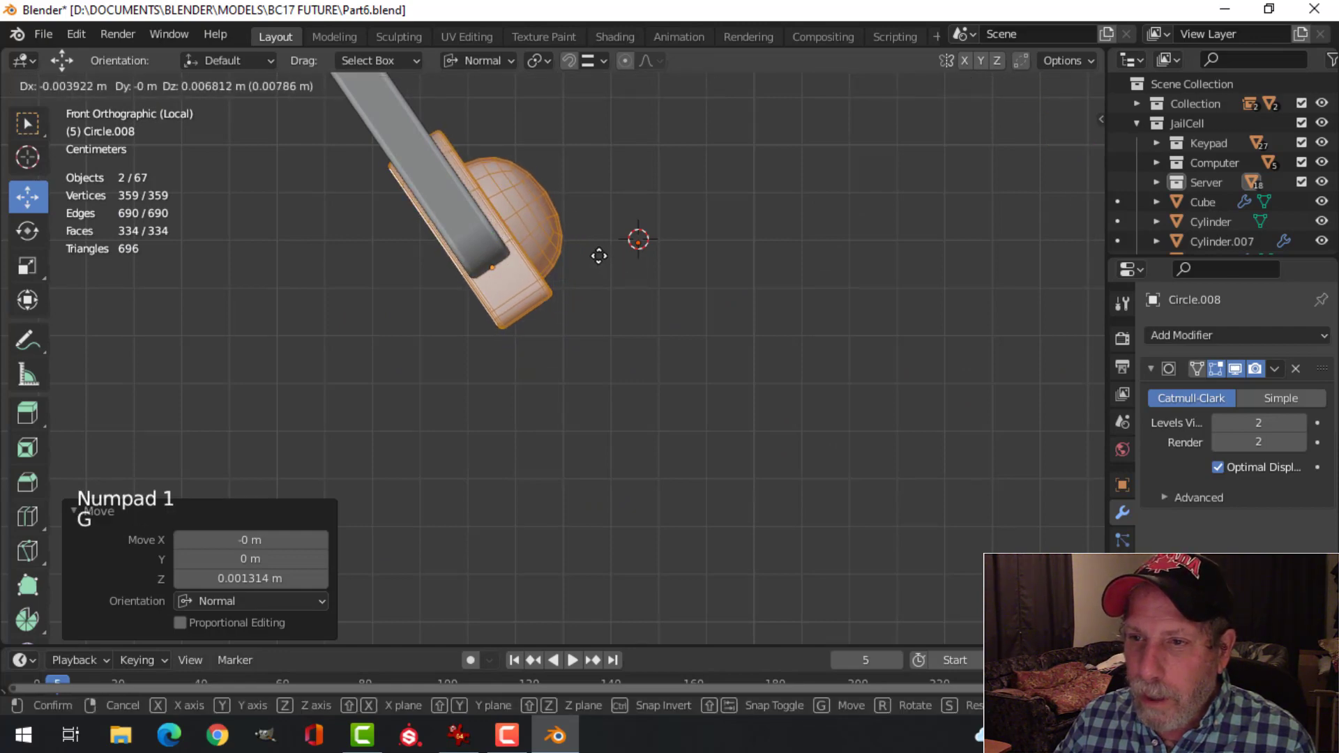
left_click(599, 256)
middle_click_drag(672, 251, 553, 319)
key("alt+a")
key("Tab")
key("alt+a")
scroll(705, 250, "down", 4)
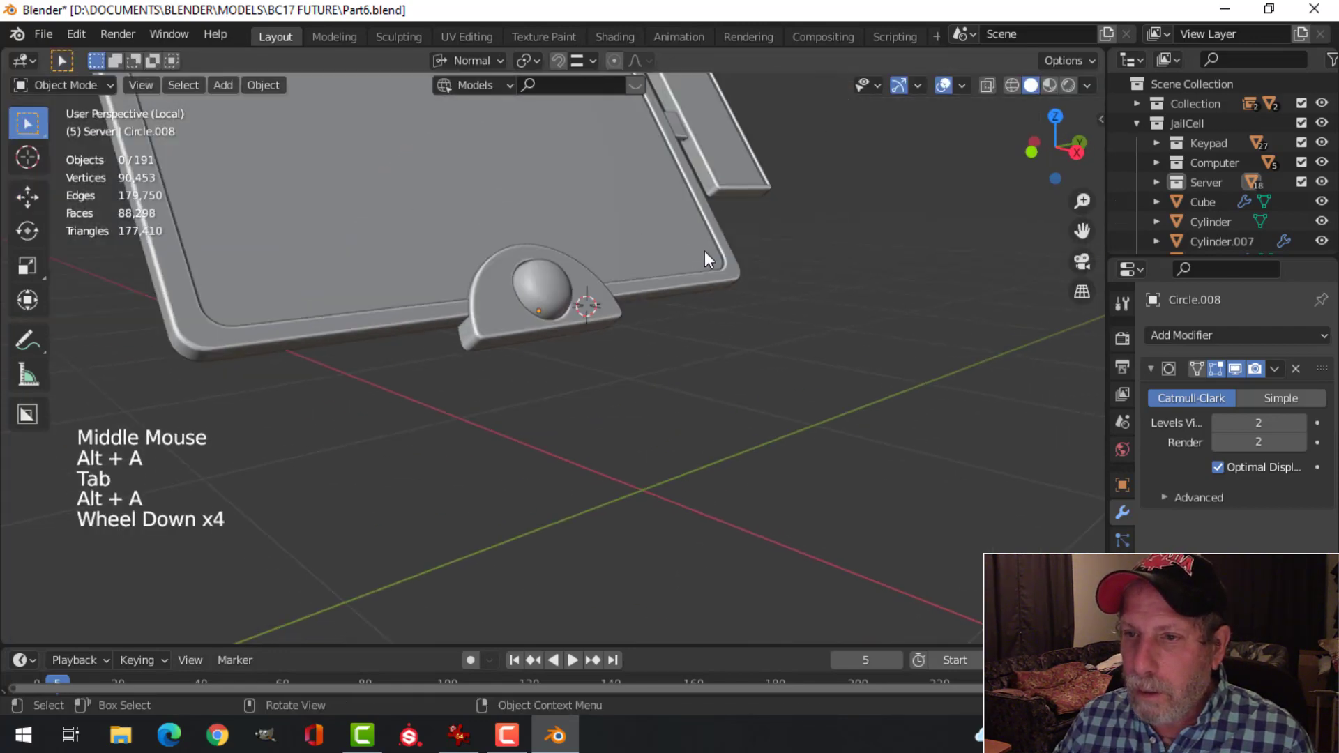
Step: Move the dome and half-round part about -0.0047 m in X and 0.0068 m in Z so they fit over the monitor's lower edge
middle_click_drag(704, 250, 672, 320)
scroll(471, 378, "up", 2)
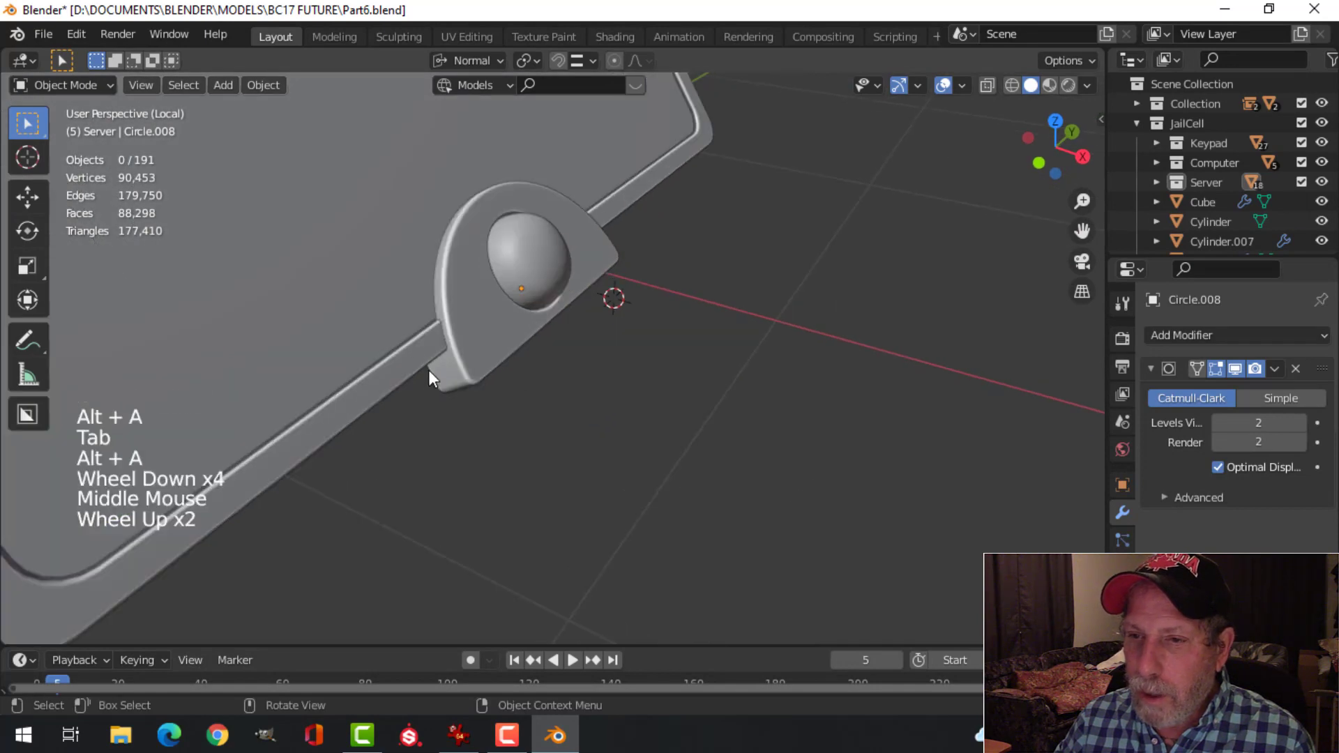
left_click(475, 339)
left_click(552, 262, "shift")
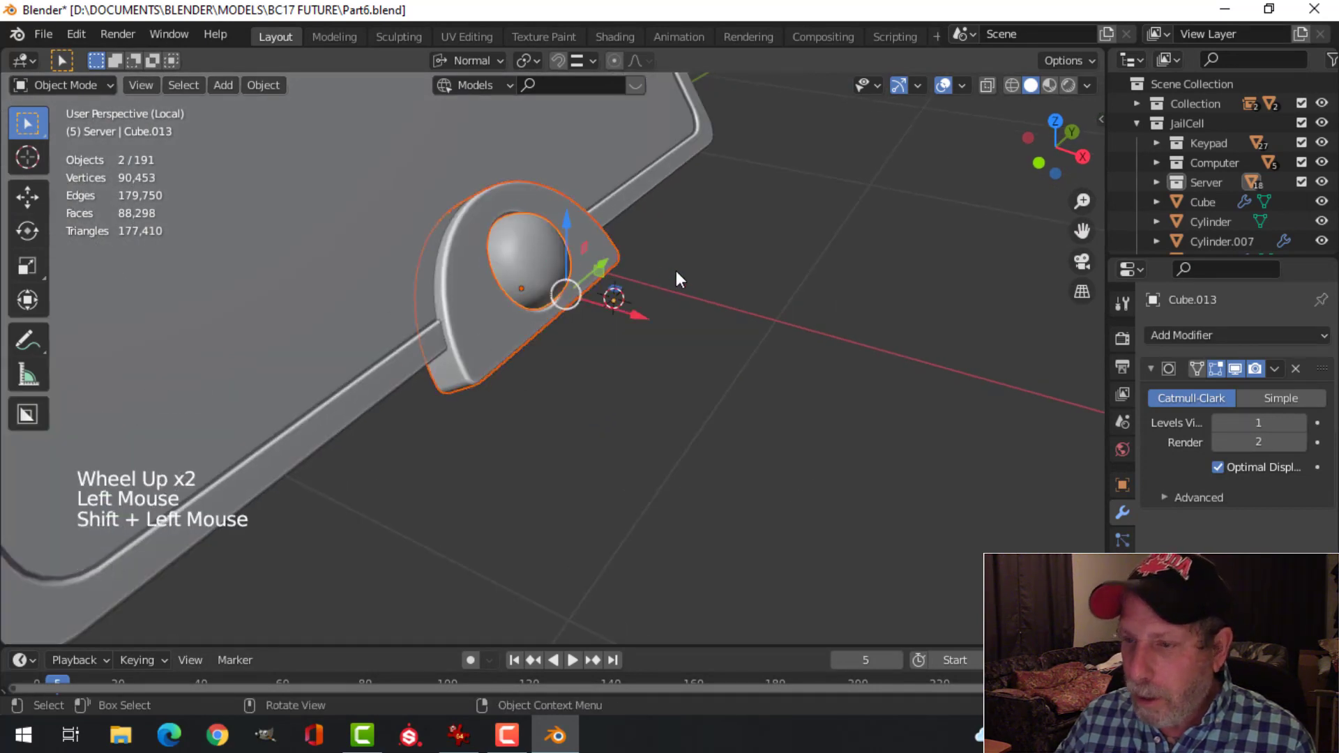
key("KP_1")
key("Tab")
key("a")
scroll(676, 272, "up", 2)
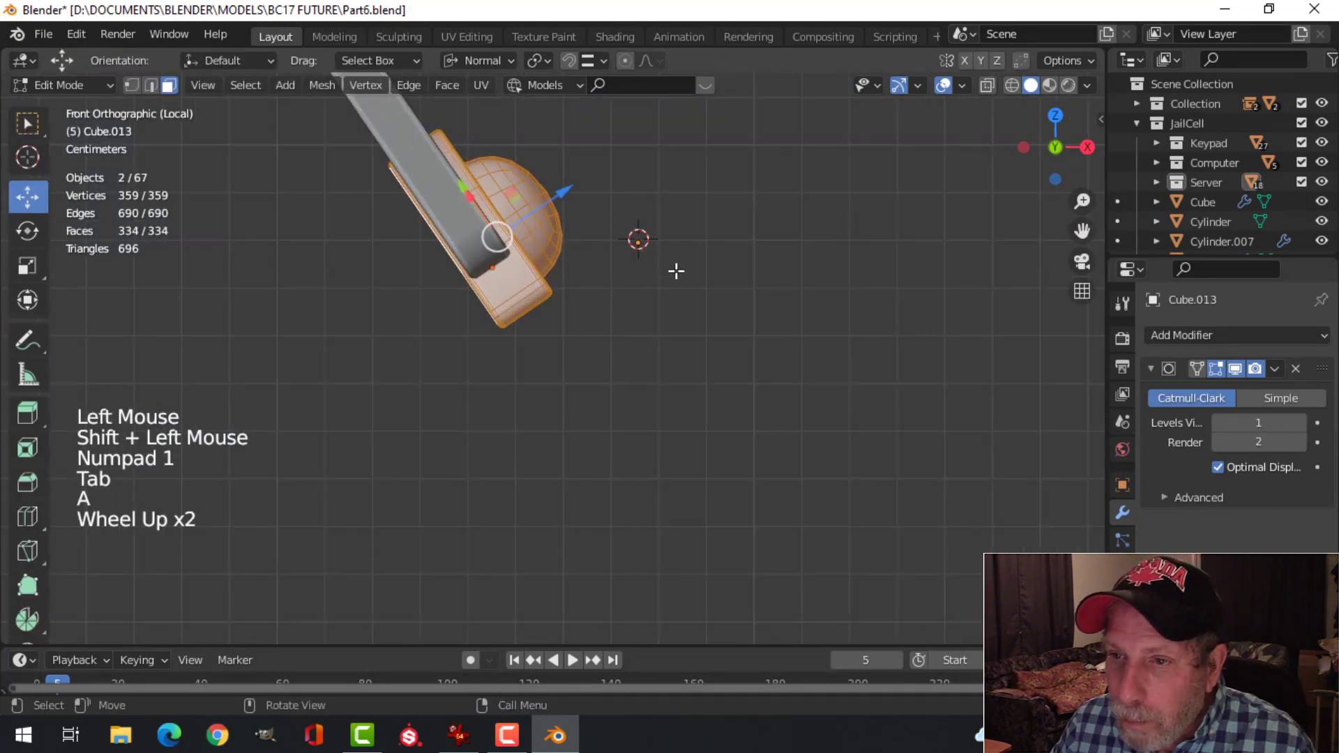
key("g")
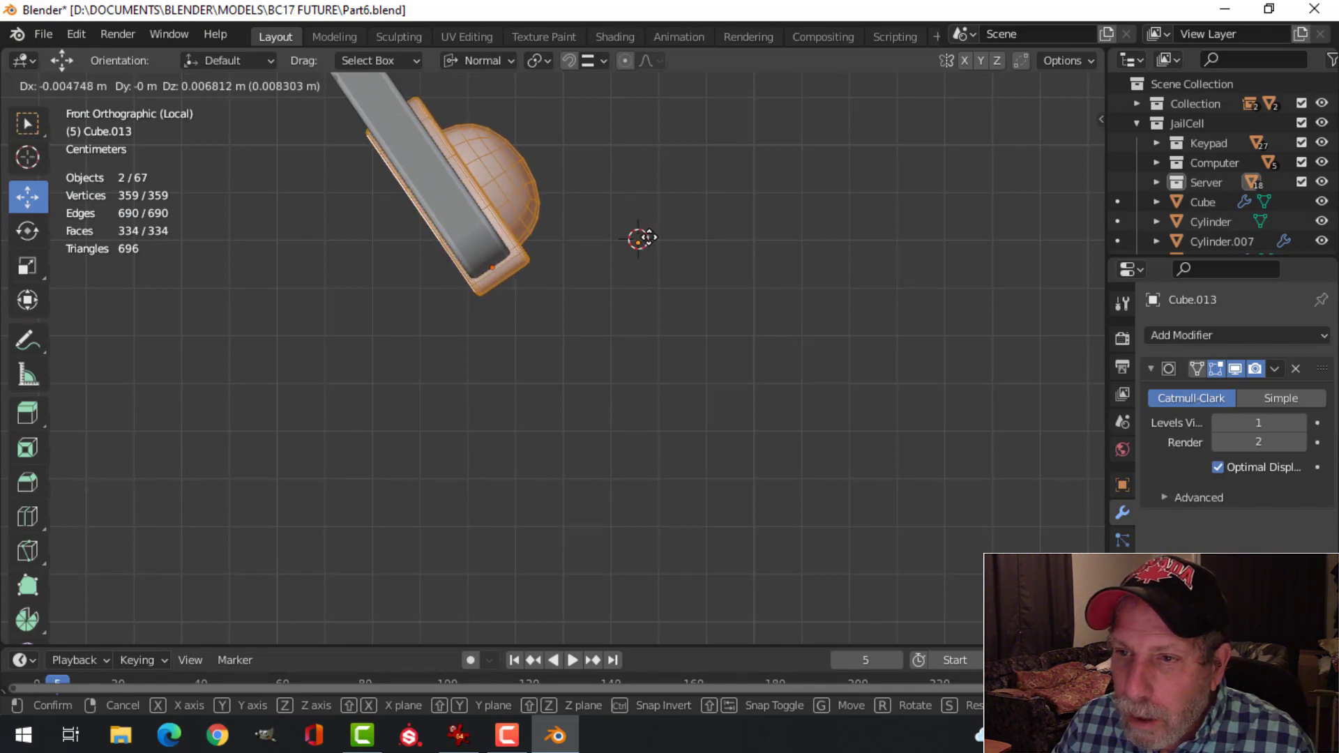
left_click(648, 237)
middle_click_drag(648, 237, 614, 311)
key("Tab")
scroll(596, 295, "down", 4)
key("alt+a")
scroll(590, 294, "down", 4)
scroll(590, 294, "down", 2)
scroll(434, 360, "up", 7)
Step: Scale the dome and half-round part up together by 1.38
left_click(405, 357)
left_click(588, 300, "shift")
key("Tab")
key("a")
key("s")
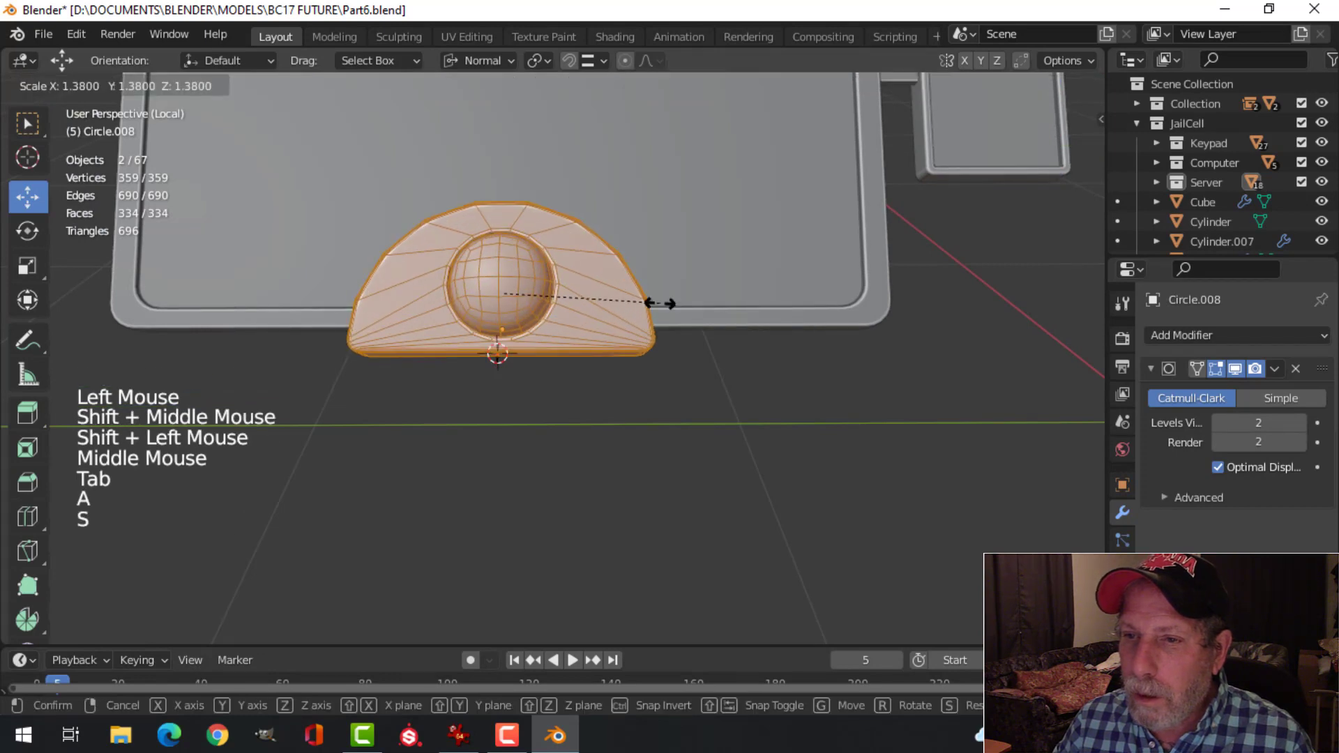
left_click(663, 304)
middle_click_drag(547, 350, 743, 286)
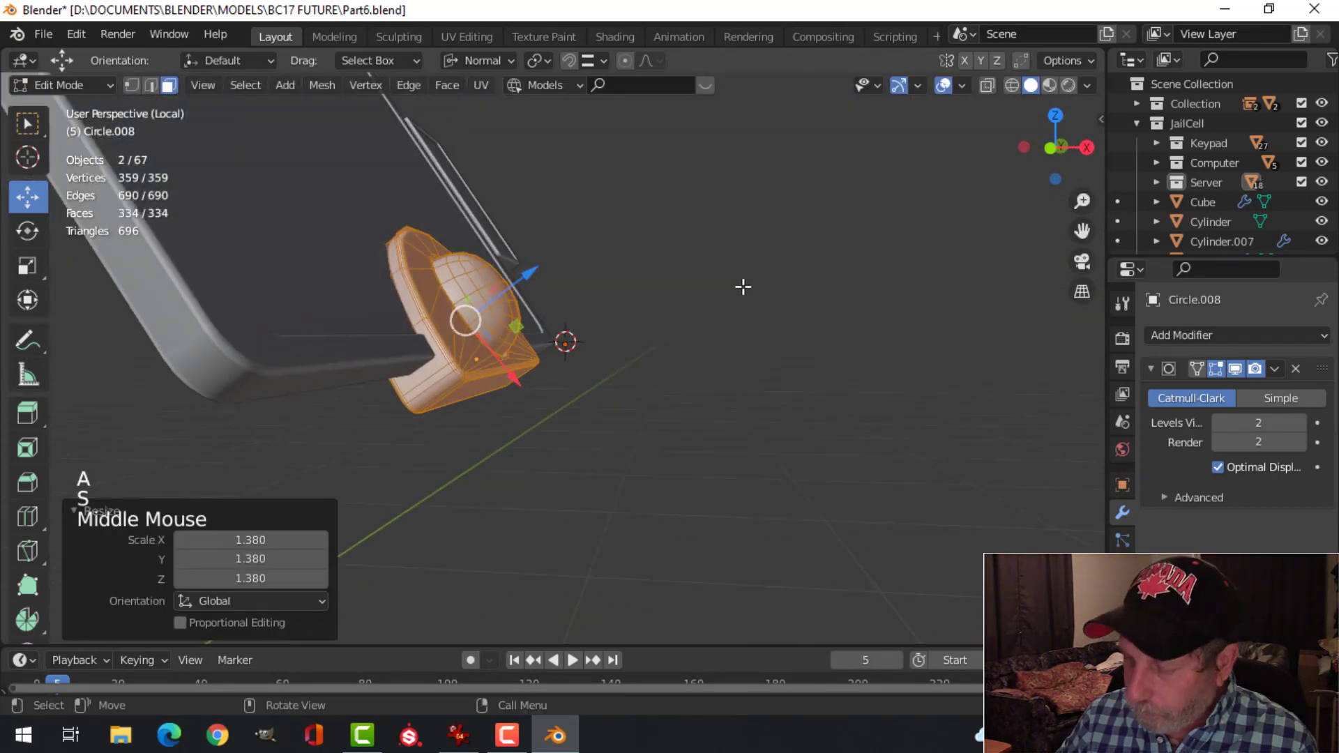
Step: Raise the enlarged dome and half-round part about 0.0046 m in Z, realigning them with the monitor's lower edge in front view
key("KP_1")
key("g")
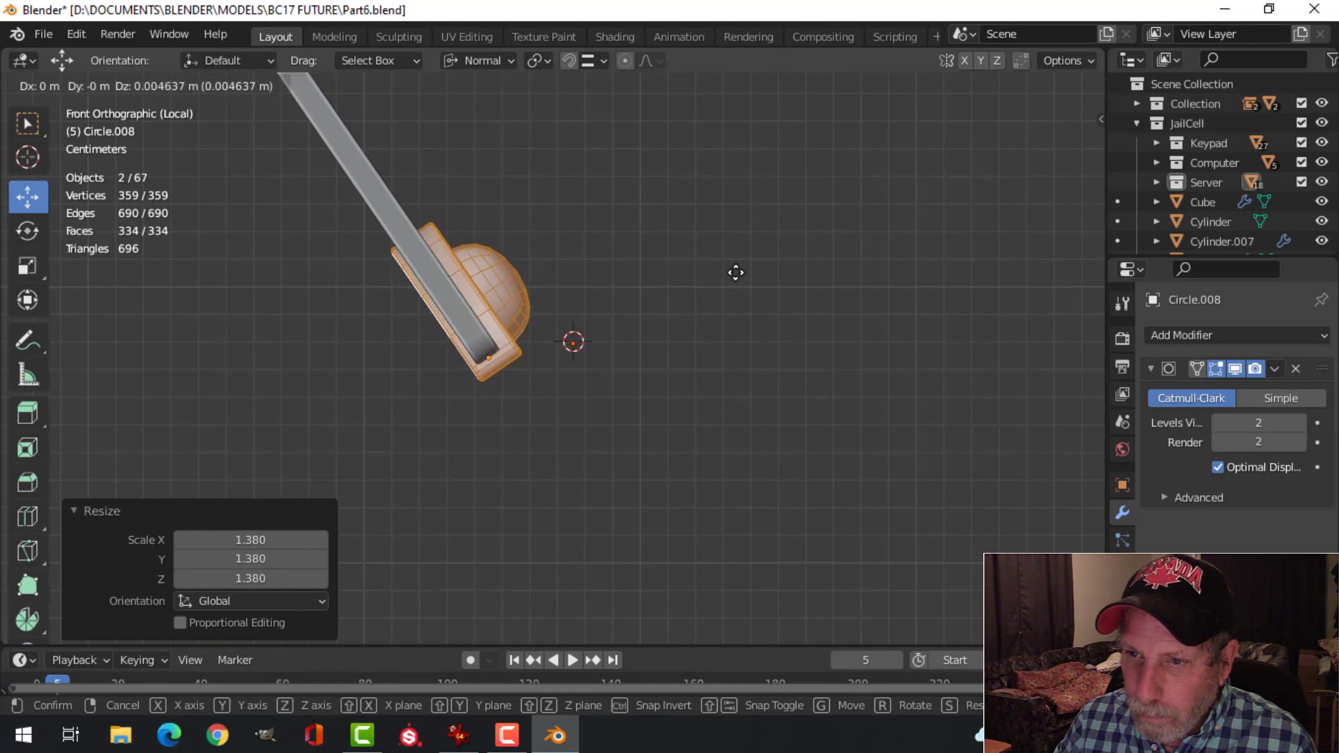
left_click(730, 272)
key("Tab")
scroll(693, 316, "down", 3)
key("alt+a")
middle_click_drag(693, 316, 644, 318)
scroll(630, 338, "down", 2)
scroll(635, 315, "up", 4)
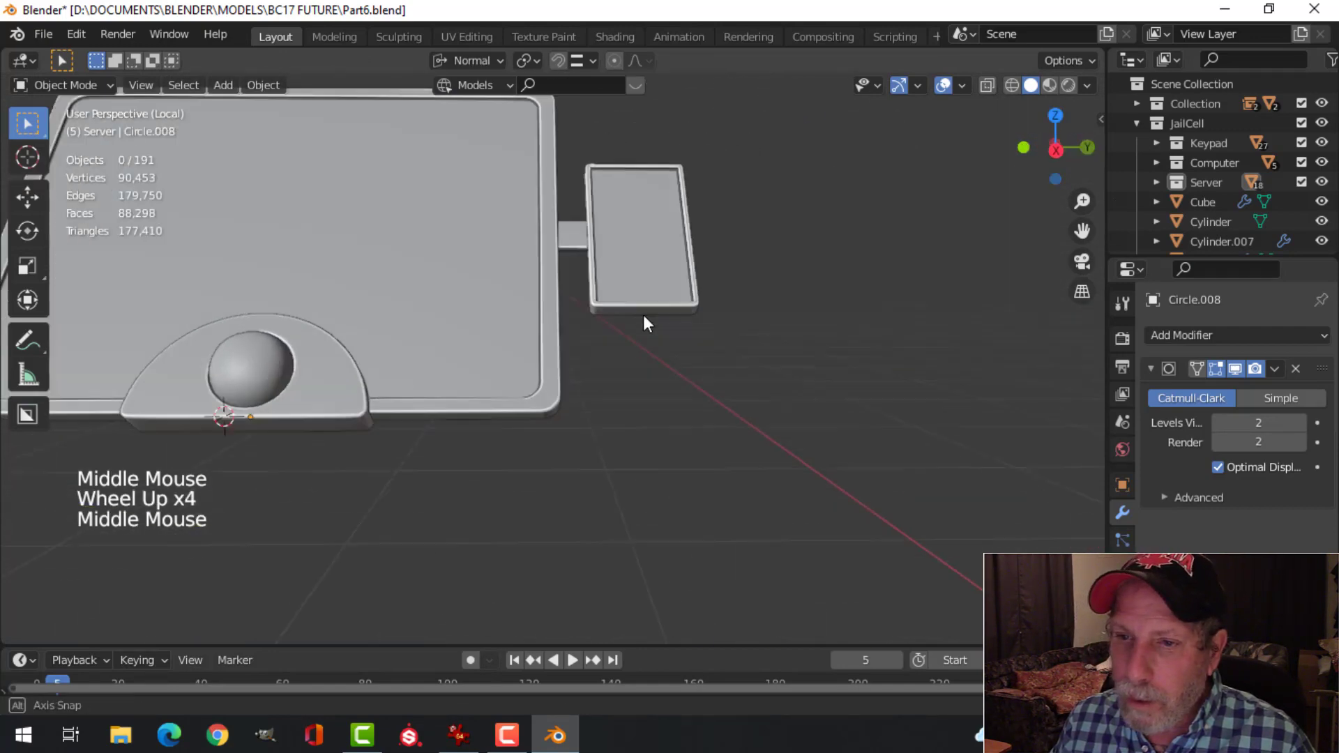
Step: Check the fit of the enlarged trackball assembly on the monitor and save the file
scroll(346, 337, "down", 4)
middle_click_drag(346, 336, 493, 388, "shift")
scroll(533, 404, "up", 4)
scroll(532, 403, "up", 3)
scroll(586, 366, "down", 6)
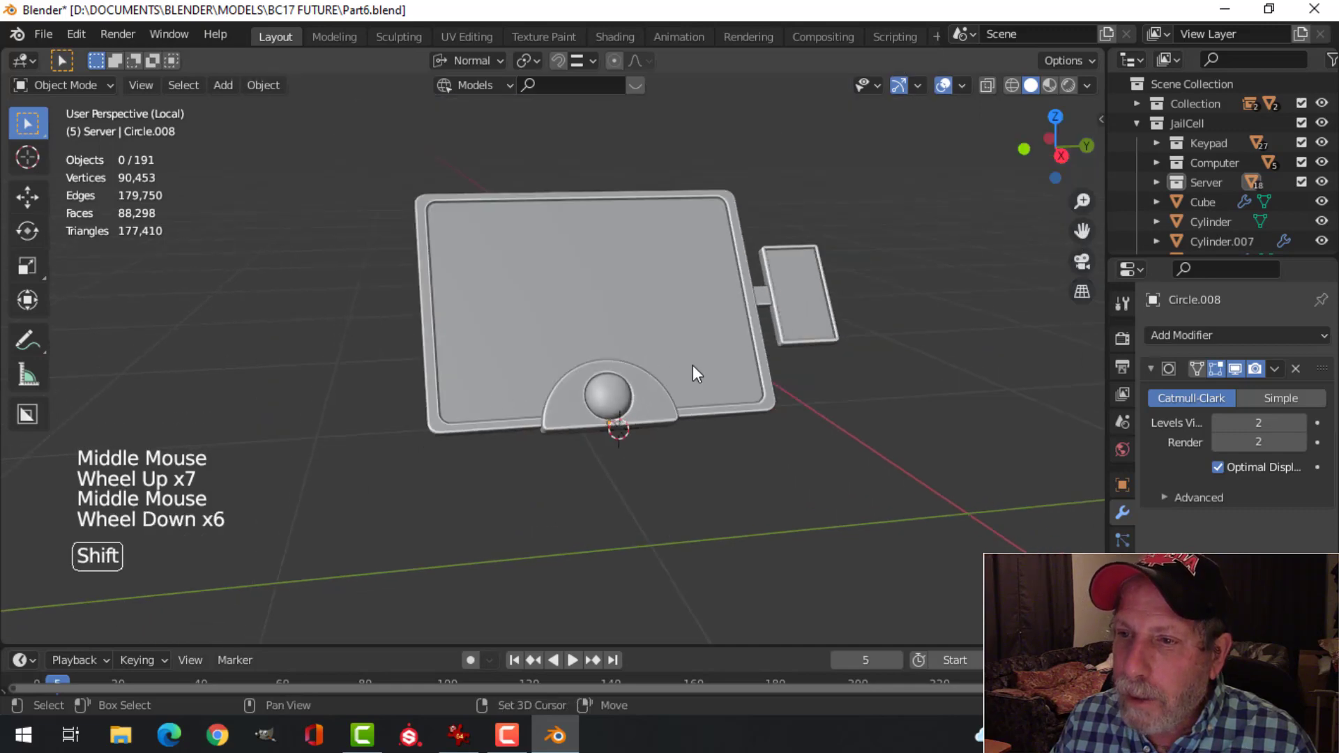
middle_click_drag(693, 365, 614, 377, "shift")
middle_click_drag(614, 377, 545, 384)
key("ctrl+s")
Step: Duplicate the monitor's long side face opposite the small screen and scale the copy to about 0.2 along its normal Y
middle_click_drag(439, 315, 481, 335, "shift")
middle_click_drag(481, 334, 693, 419)
left_click(532, 338)
key("Tab")
scroll(562, 355, "up", 1)
scroll(562, 355, "up", 2)
key("alt+a")
key("3")
left_click(532, 332)
scroll(532, 333, "down", 3)
key("shift+d")
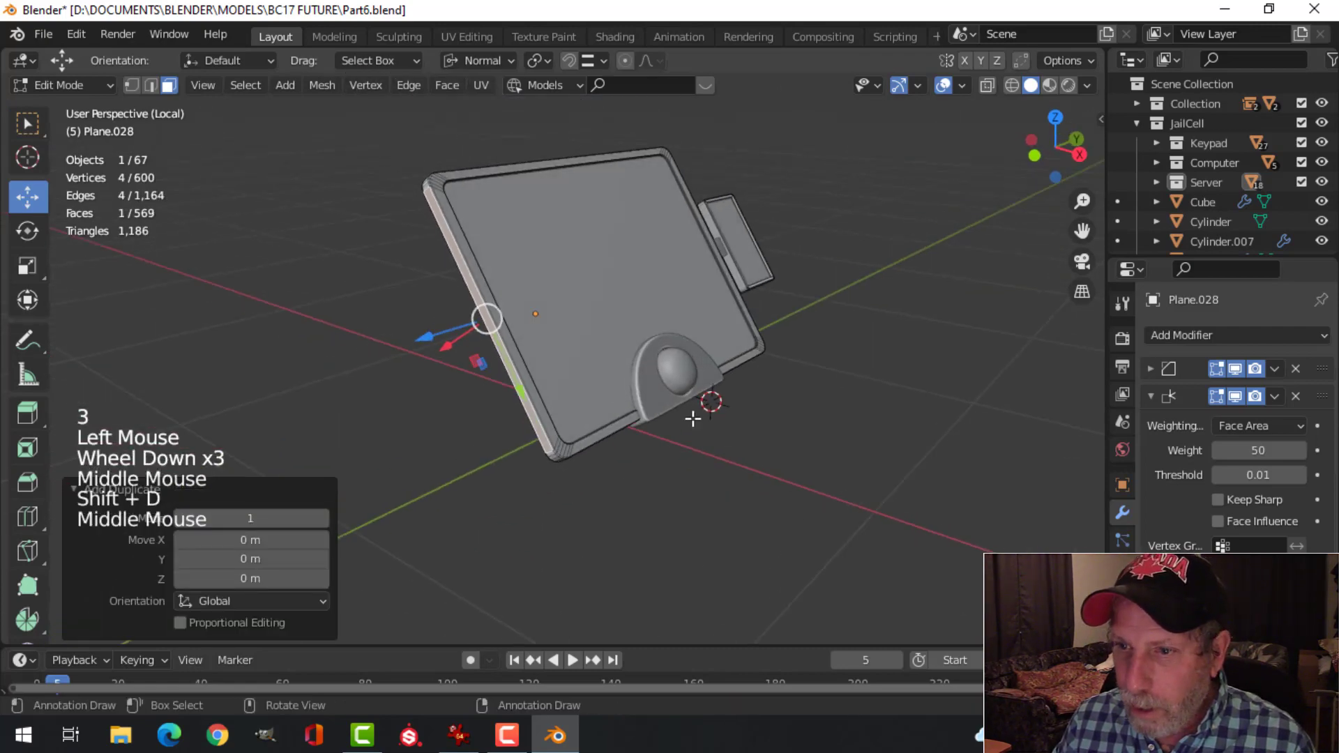
key("s")
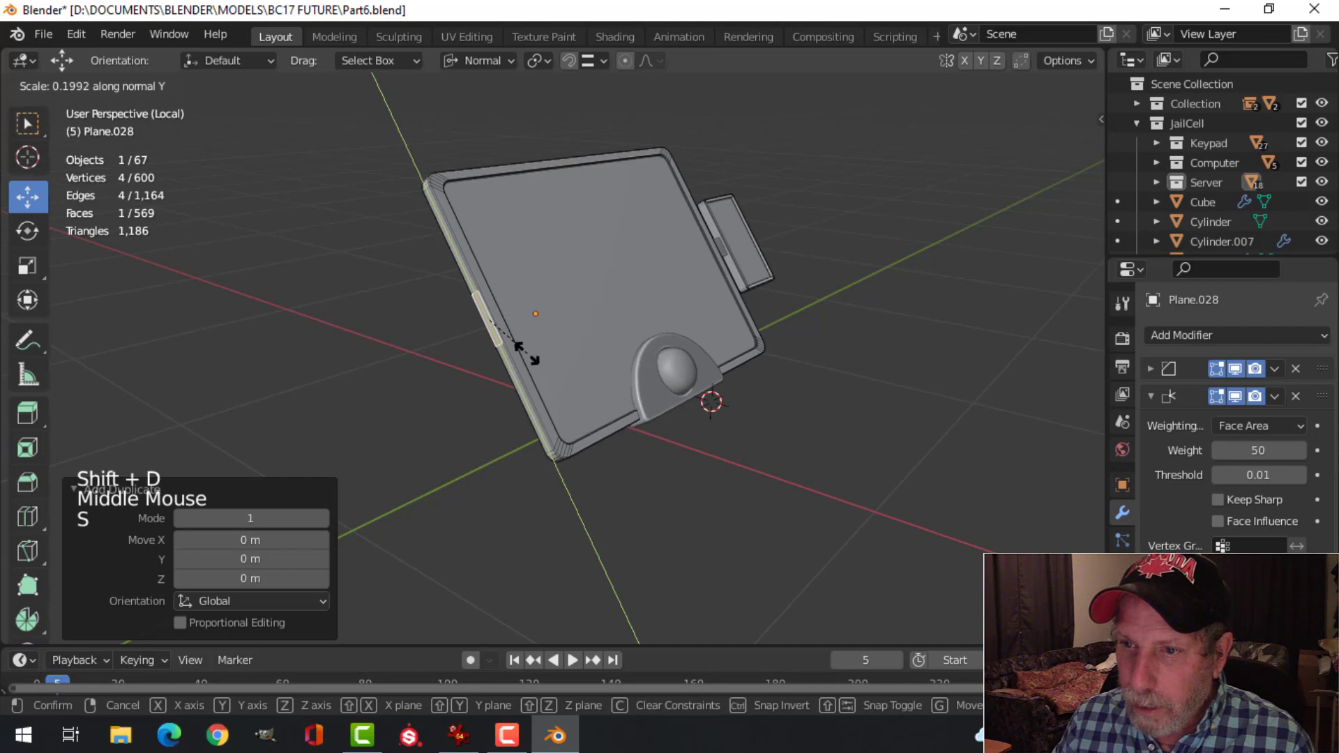
left_click(521, 347)
Step: Slide the duplicated face down the monitor's side and scale it uniformly by 1.645
middle_click_drag(521, 347, 503, 388)
left_click_drag(488, 401, 492, 440)
key("s")
left_click(653, 400)
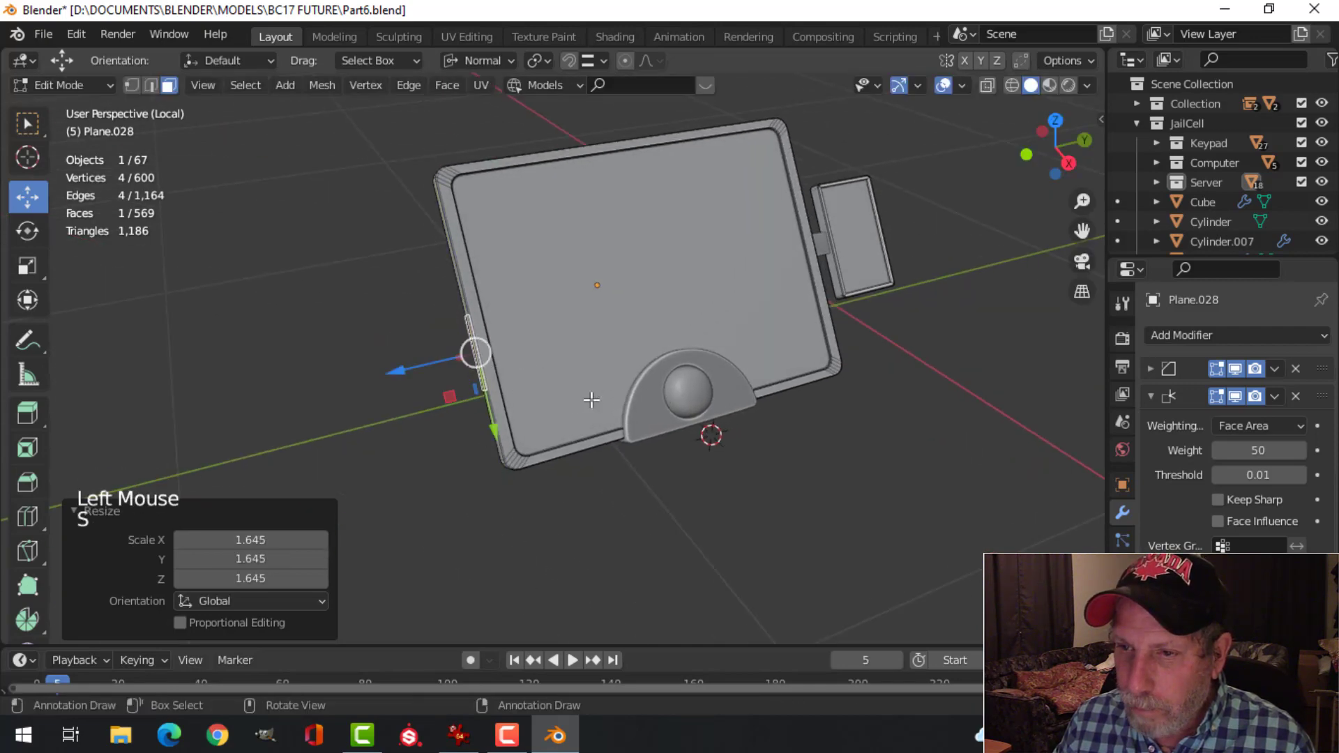
Step: Separate the duplicated side face from the monitor into its own object
middle_click_drag(614, 399, 661, 379)
key("p")
left_click(590, 392)
key("Tab")
Step: Widen the separated face along its normal X beyond the monitor's thickness and scale it by 0.812 along its normal Y
key("Tab")
key("a")
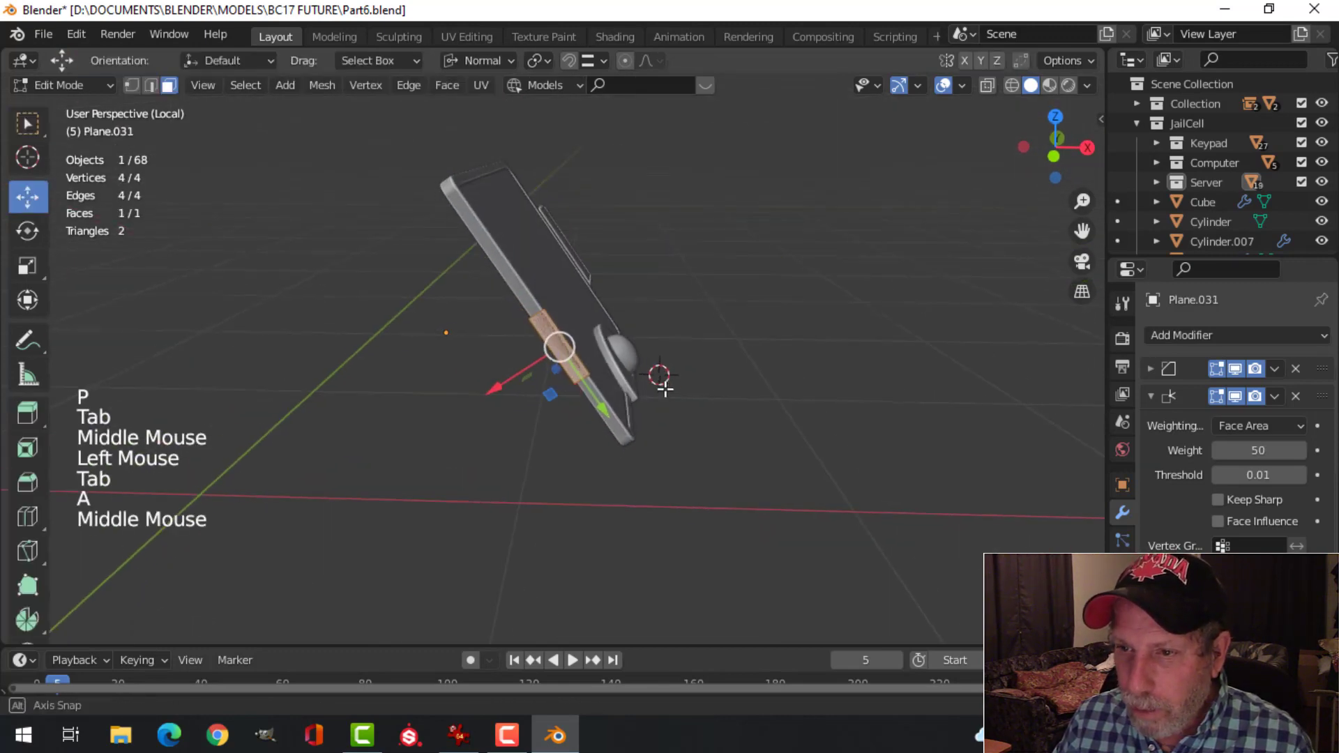
scroll(676, 401, "up", 2)
key("s")
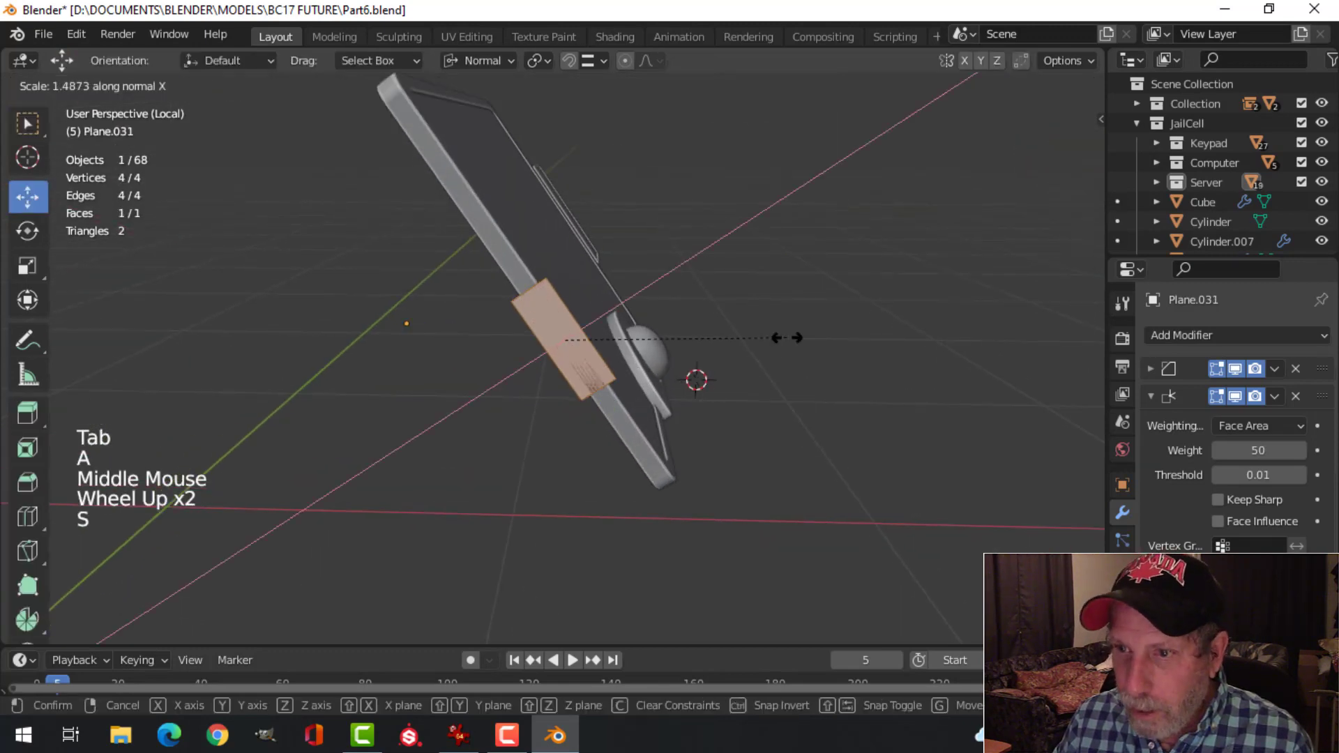
left_click(878, 272)
middle_click_drag(878, 274, 615, 431)
key("s")
left_click(792, 419)
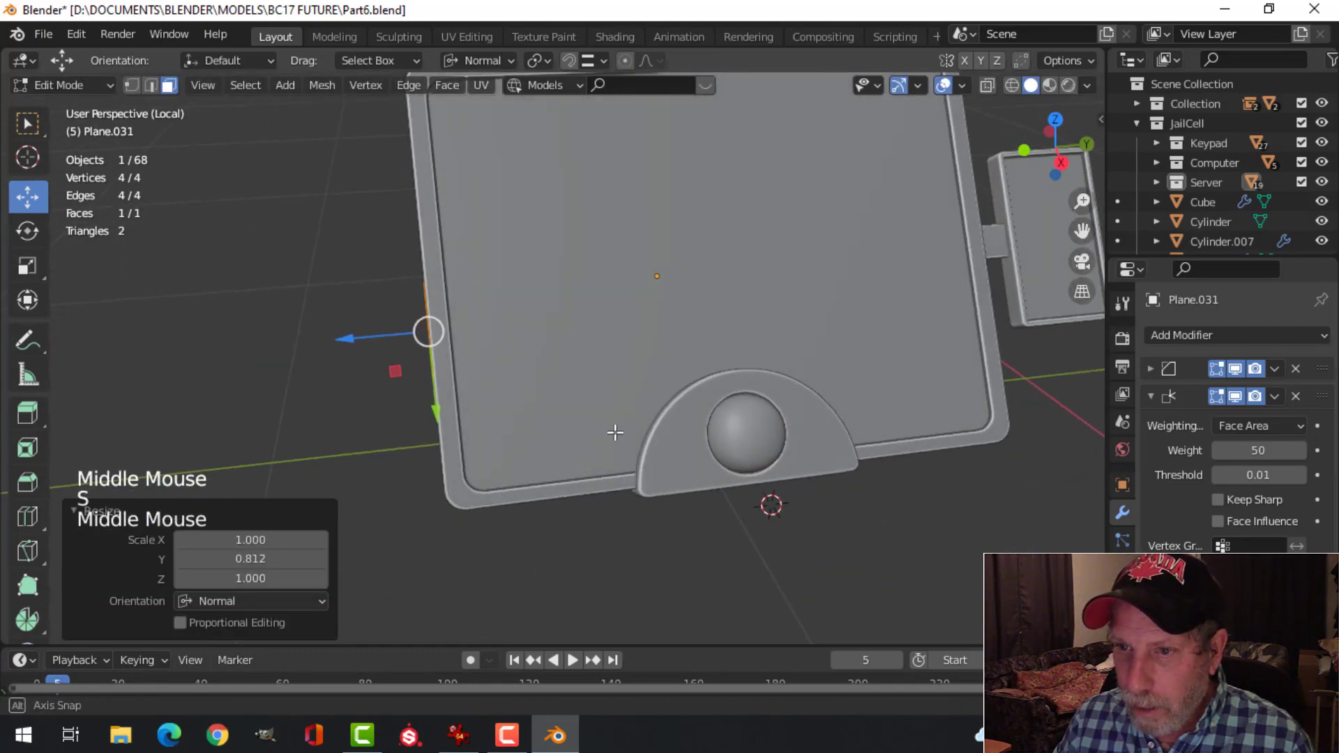
Step: Extrude the separated face about 0.047 m outward along its normal into a block
key("e")
left_click(364, 383)
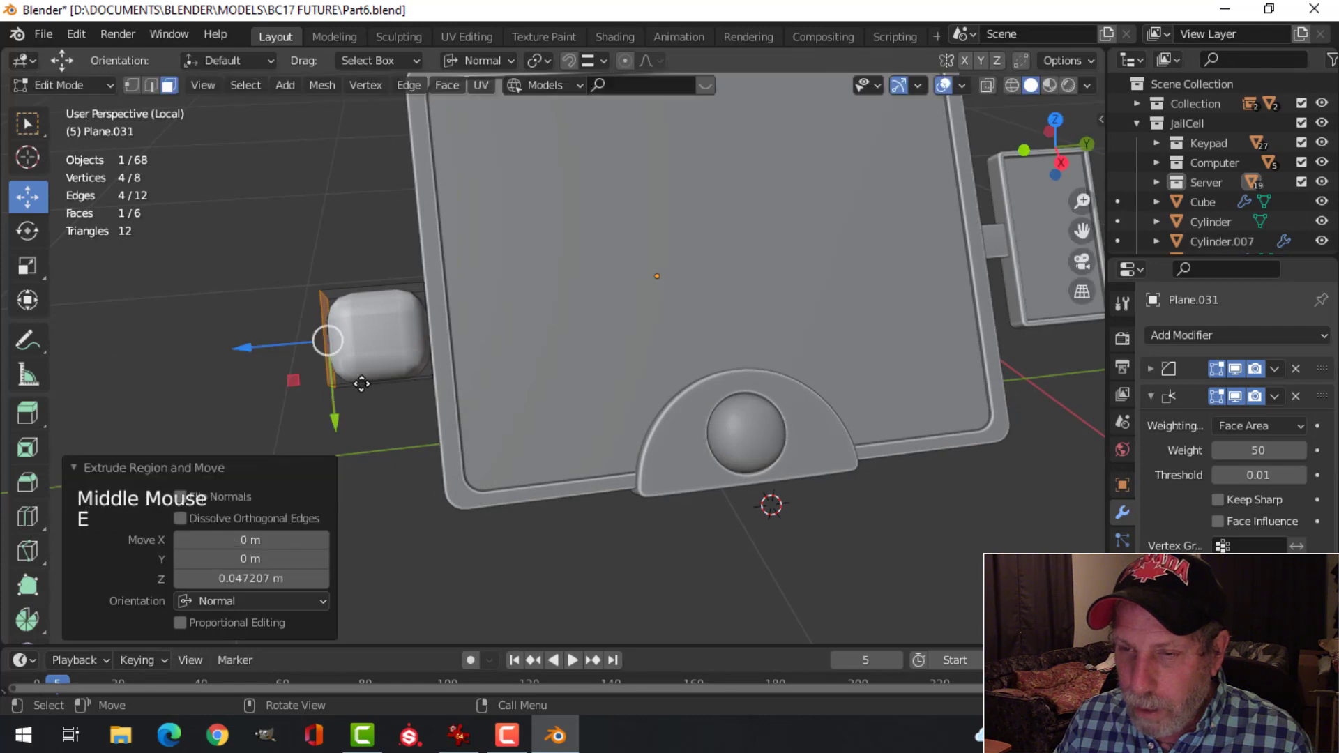
mouse_move(363, 383)
middle_mouse_down()
mouse_move(439, 366)
mouse_move(352, 332)
mouse_move(380, 364)
middle_mouse_up()
Step: Move the whole extruded block inward so it overlaps the monitor's side edge
key("a")
left_click(475, 60)
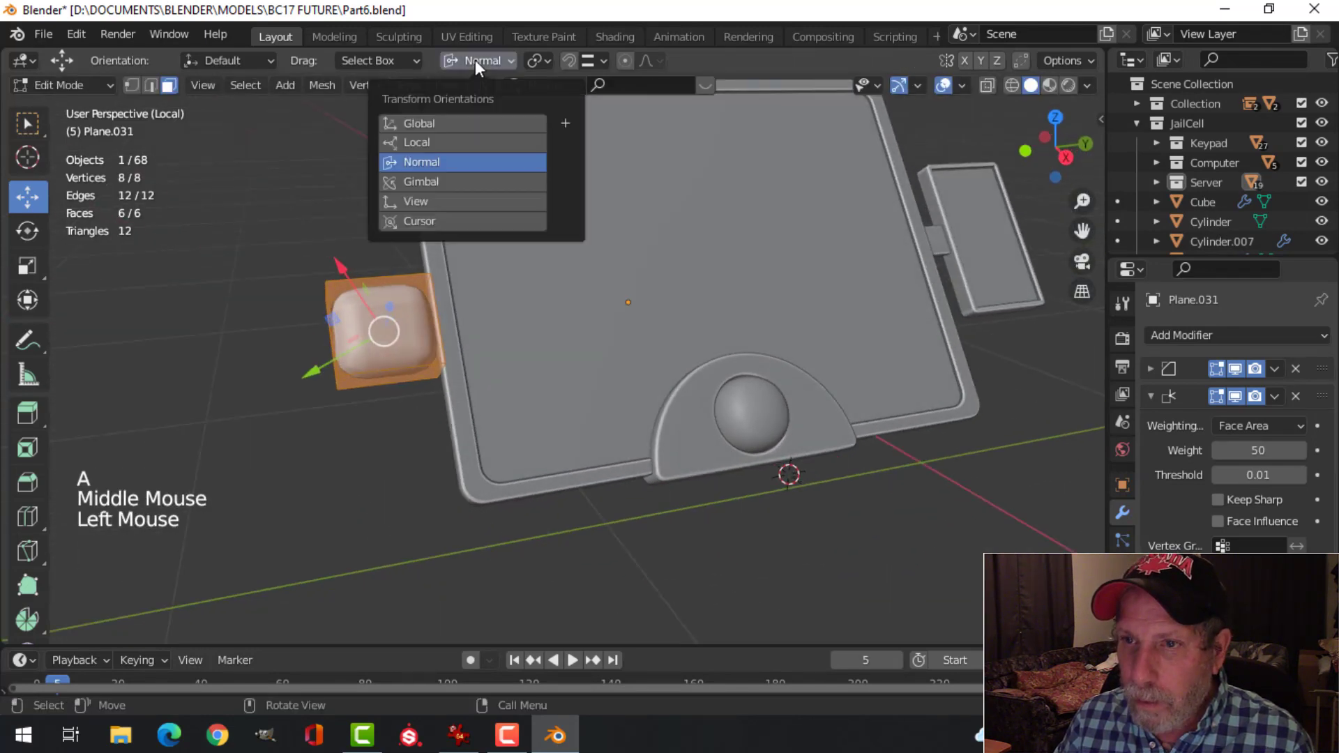
left_click(445, 130)
left_click_drag(471, 320, 526, 318)
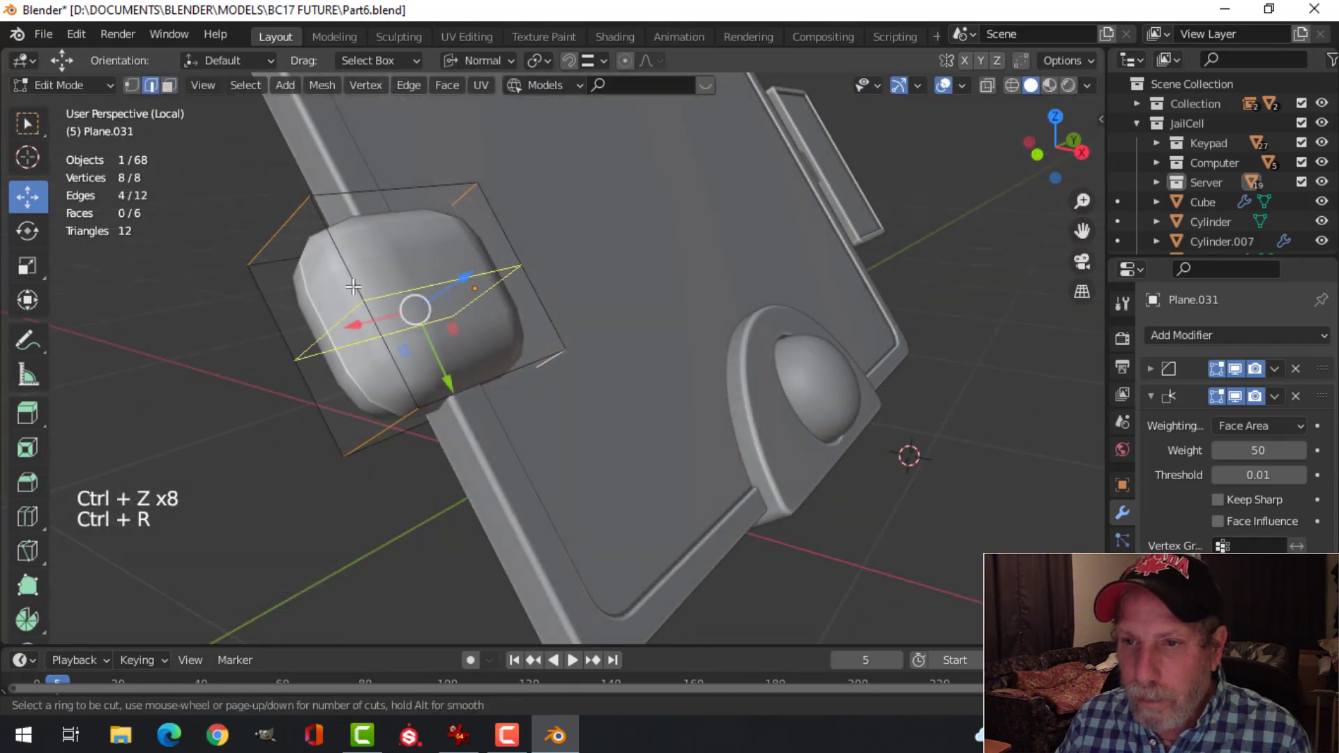
Step: Add six evenly spaced loop cuts across the block along its length
scroll(355, 289, "up", 1)
left_click(353, 289)
right_click(351, 287)
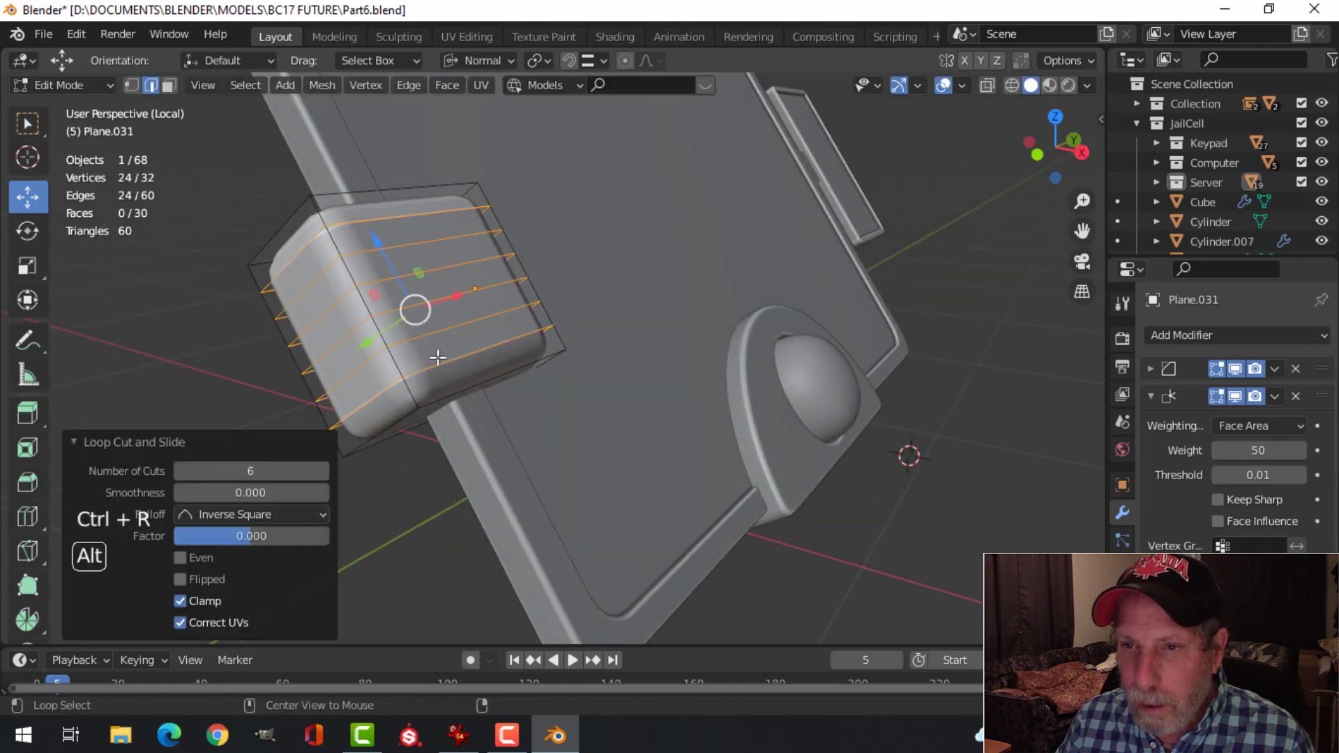
key("alt+a")
Step: Bevel the block's four short corner edges with four segments
middle_click_drag(436, 356, 424, 376)
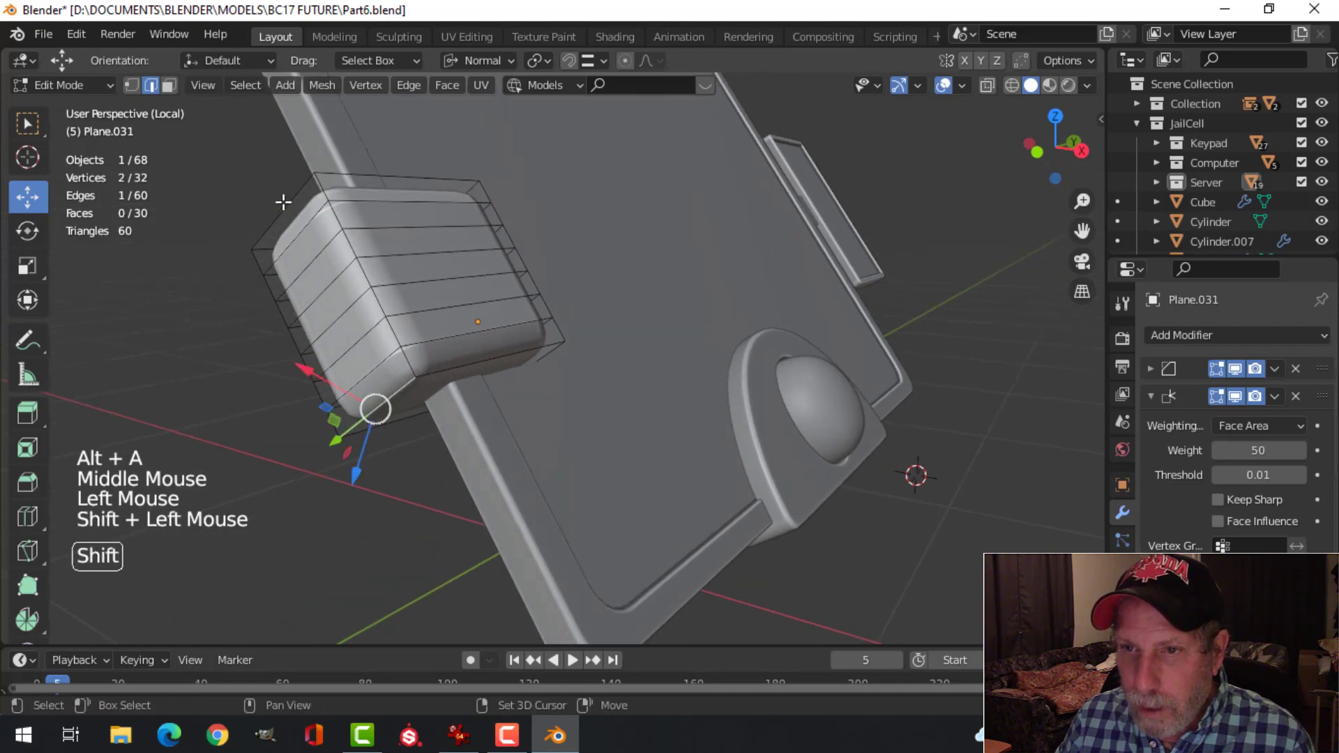
left_click(284, 202, "shift")
middle_click_drag(284, 202, 505, 398)
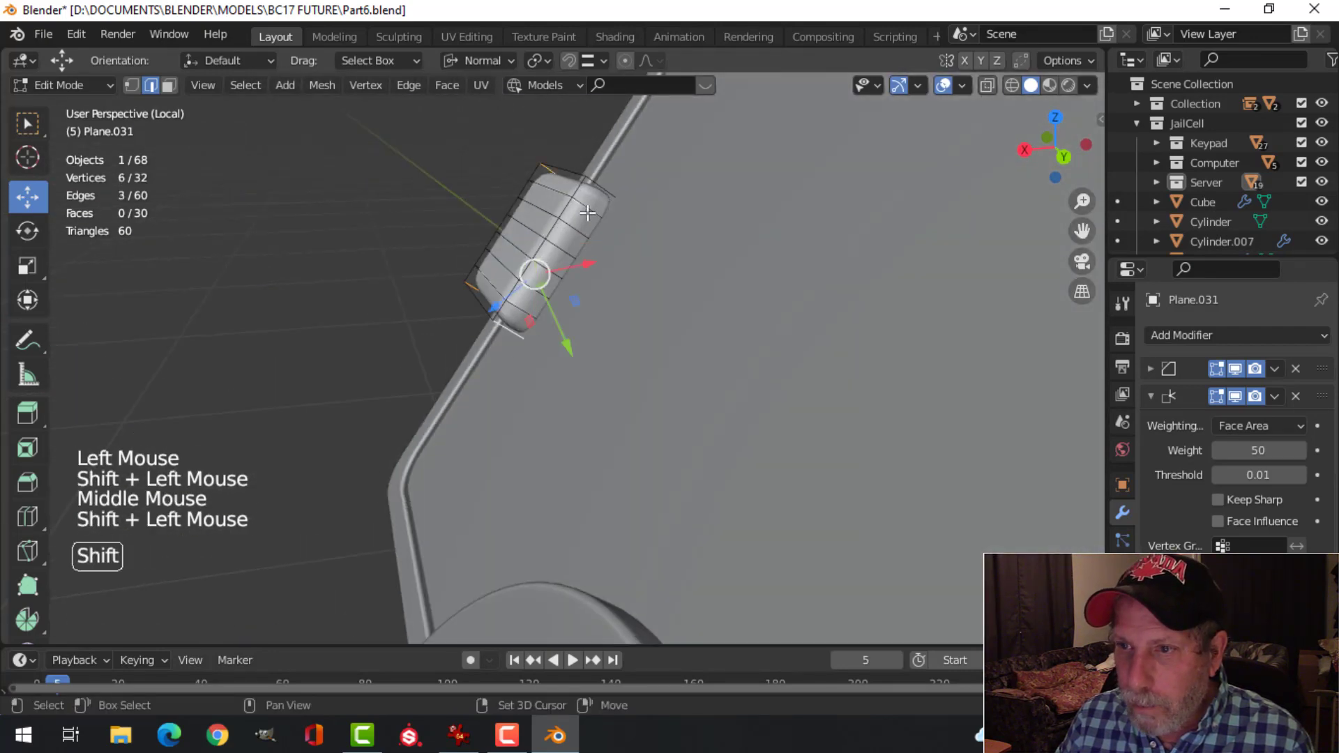
left_click(598, 183, "shift")
middle_click_drag(599, 182, 798, 311)
scroll(547, 383, "up", 3)
middle_click_drag(547, 383, 582, 304)
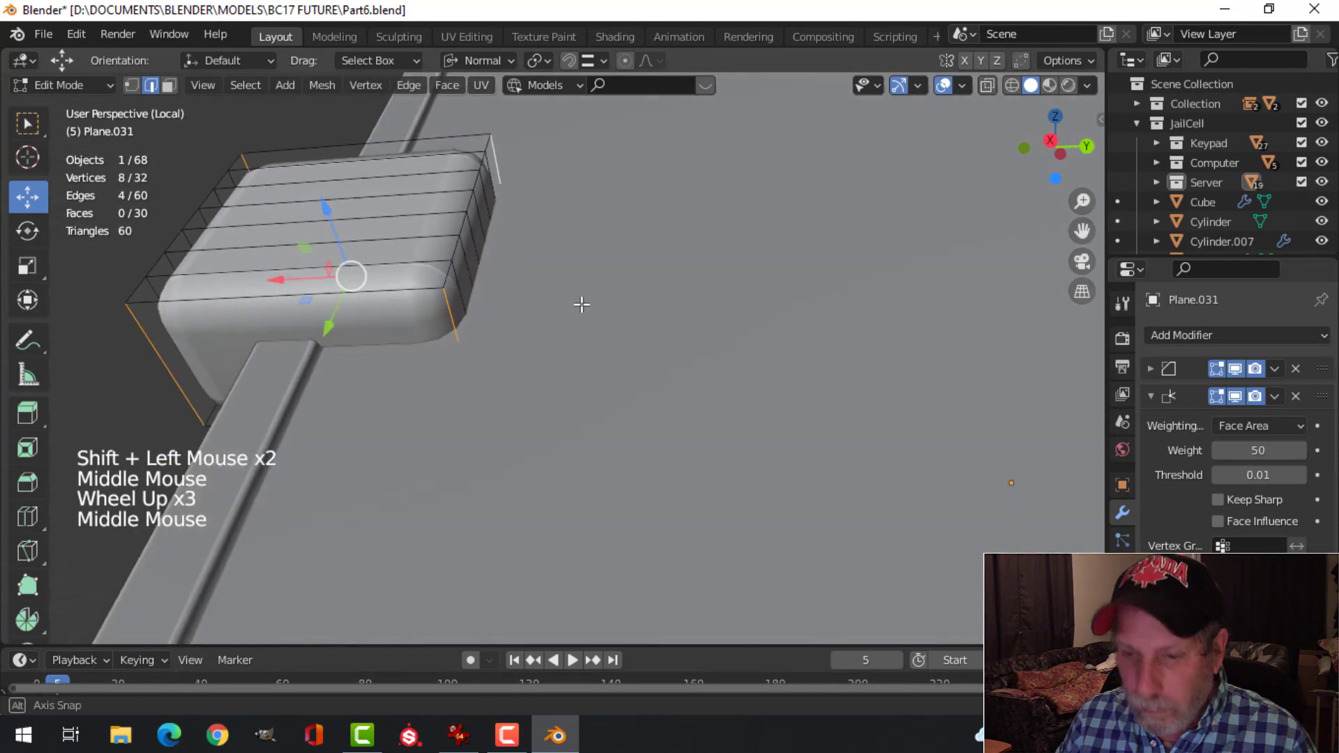
key("ctrl+b")
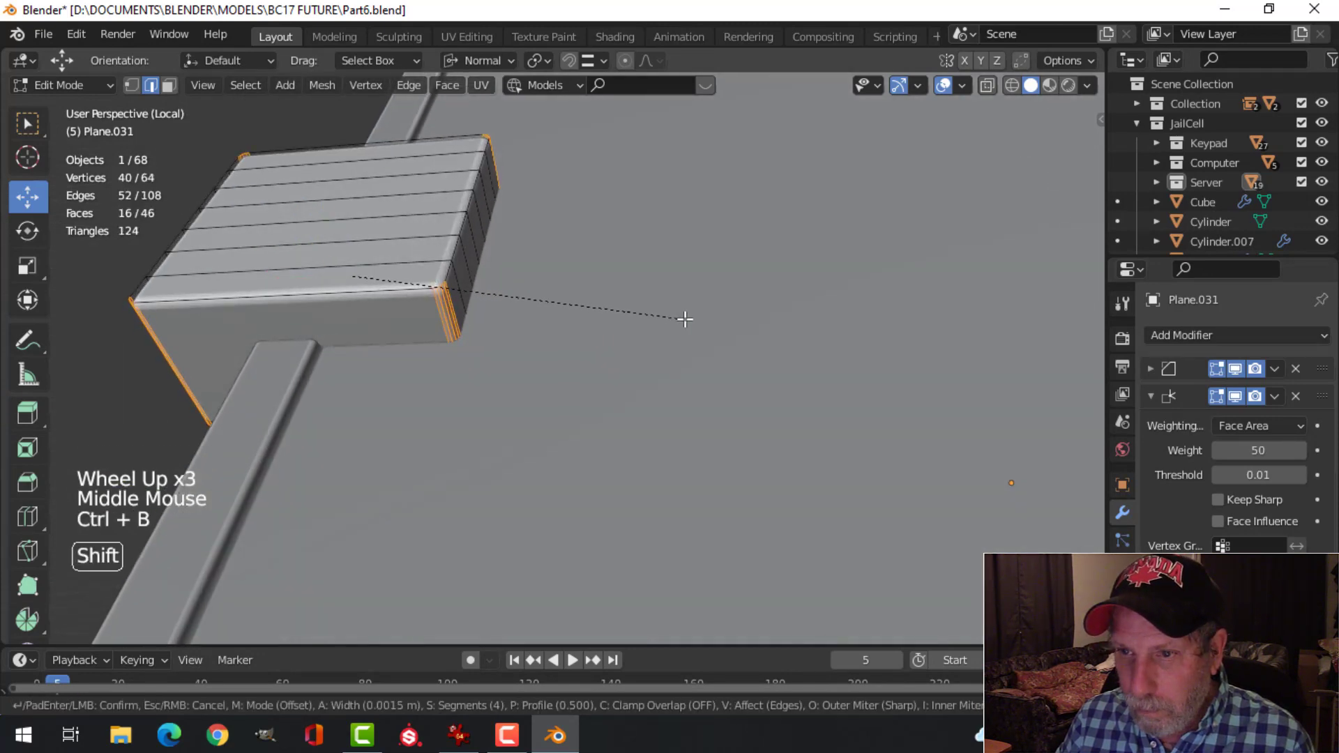
left_click(714, 316)
key("alt+a")
Step: Bevel the remaining edge loops around the block's outlines by about 0.0009 m with four segments
left_click(363, 292, "alt+shift")
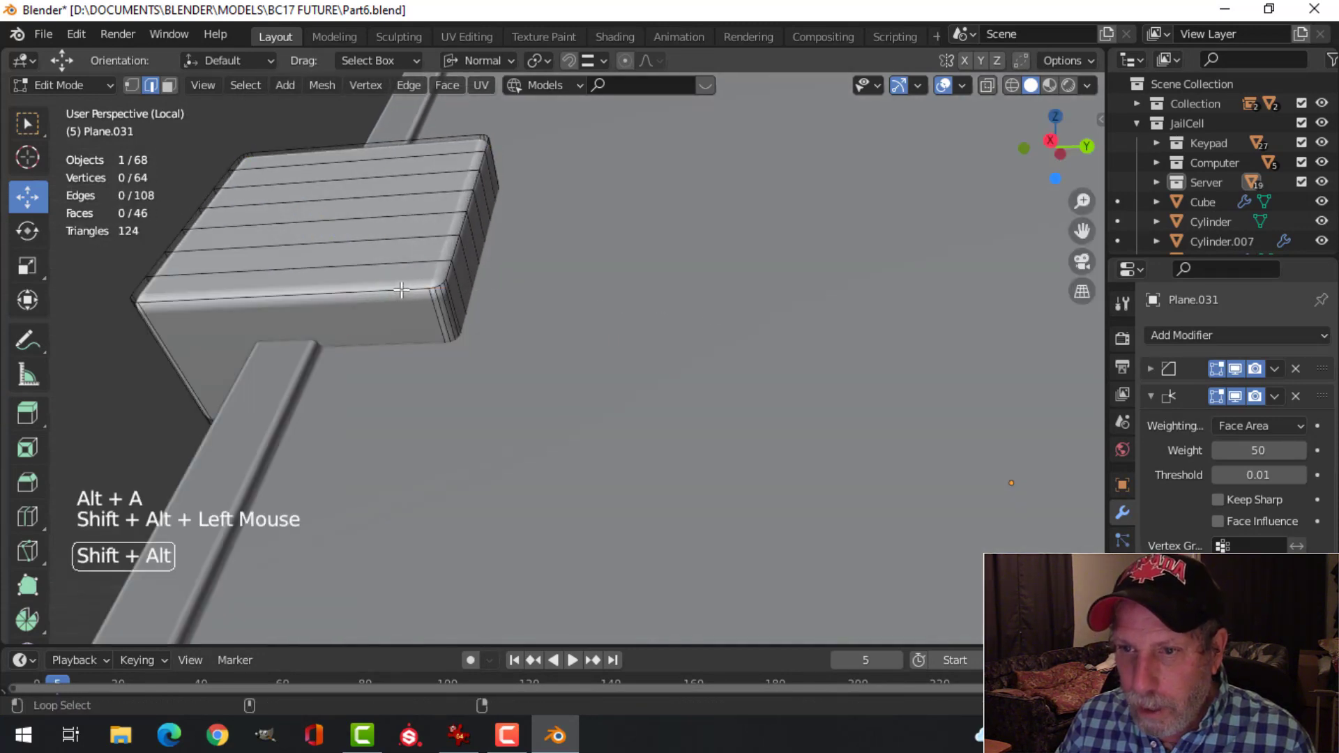
middle_click_drag(362, 291, 531, 309)
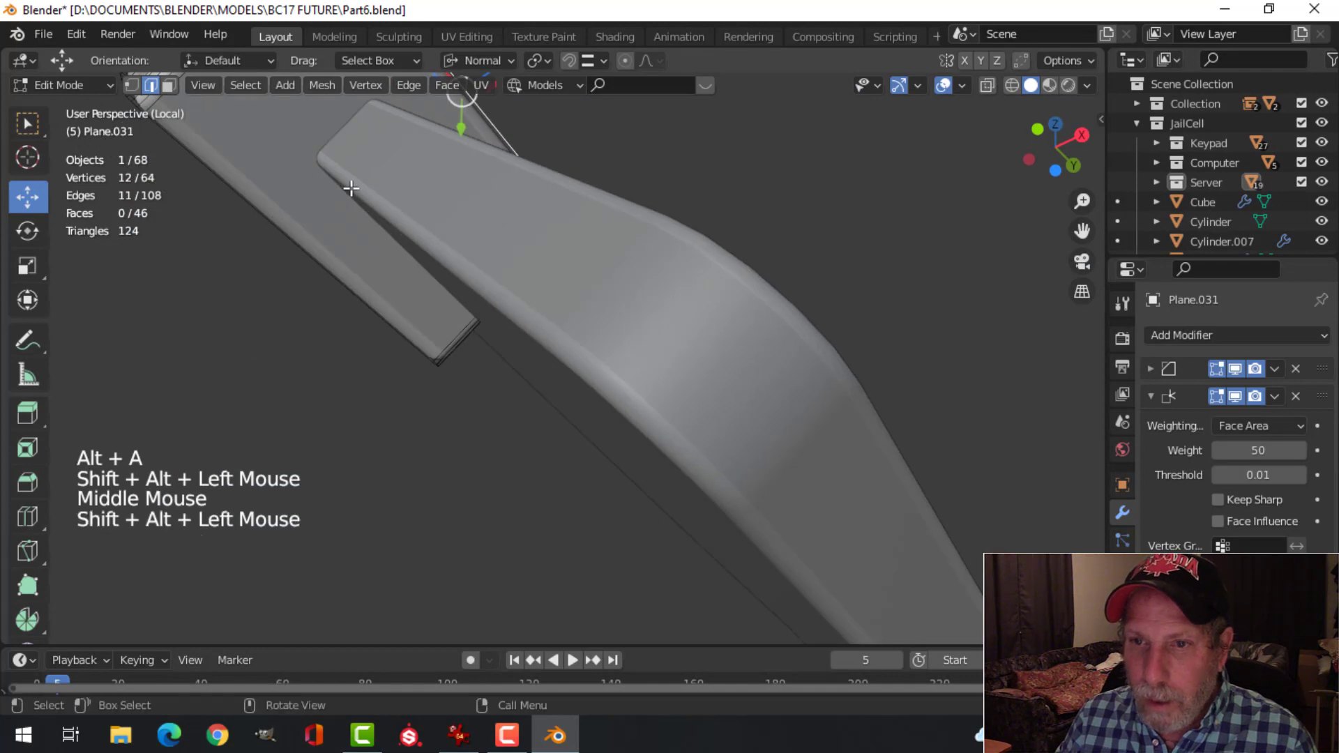
middle_click_drag(351, 188, 479, 253)
scroll(488, 201, "down", 2)
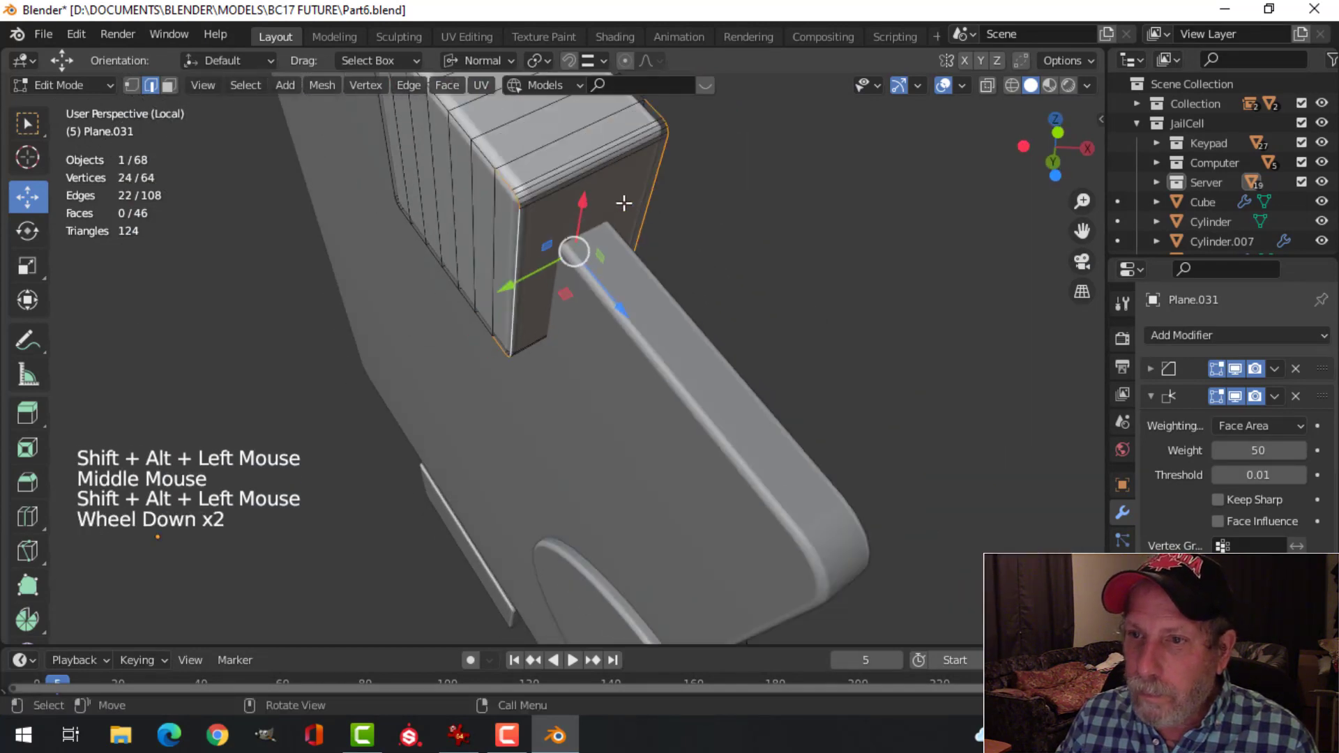
middle_click_drag(488, 201, 642, 255)
left_click(642, 255, "alt+shift")
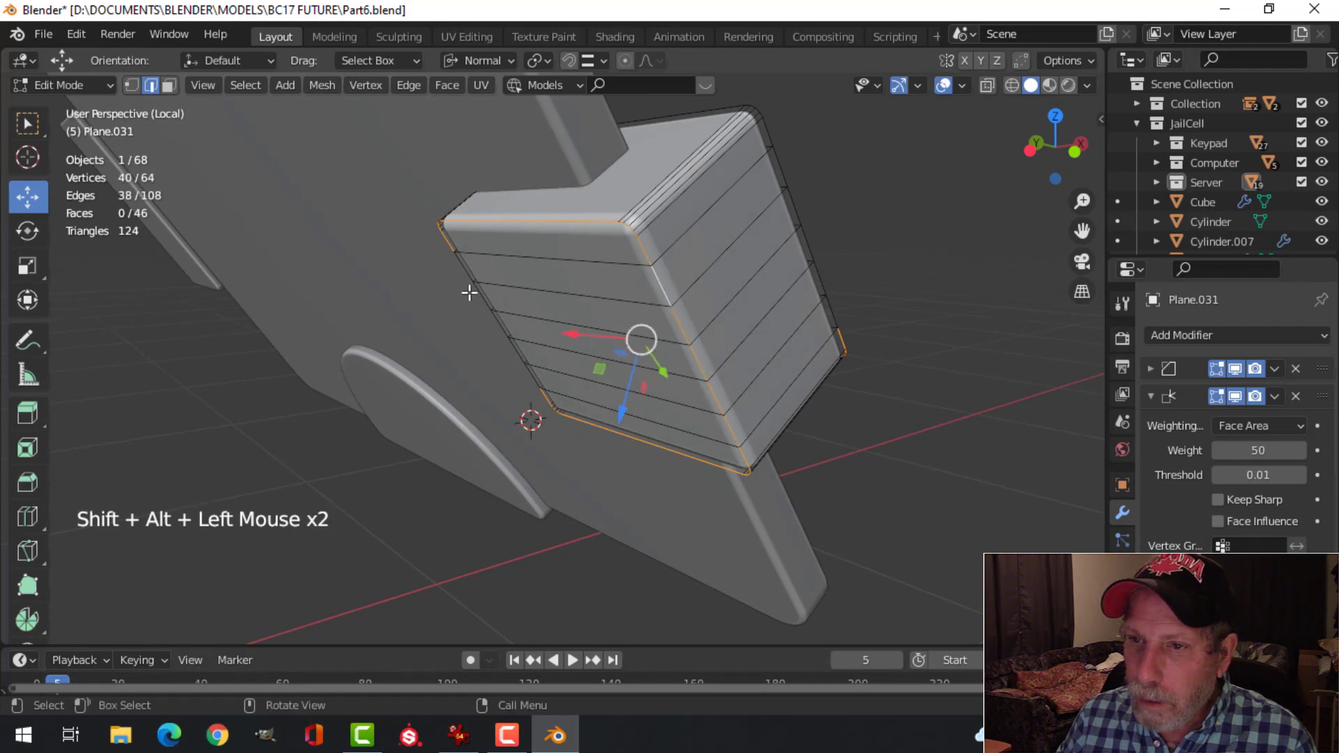
middle_click_drag(774, 195, 514, 307)
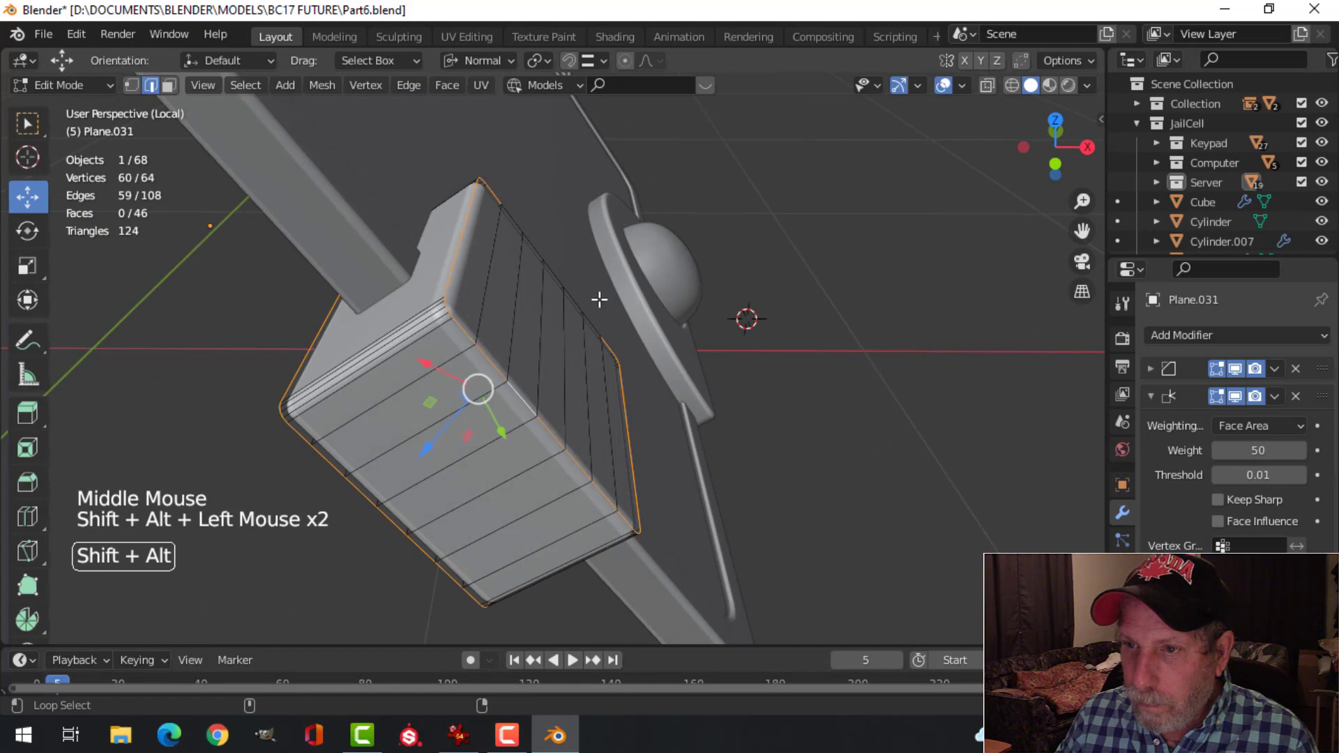
middle_click_drag(552, 272, 472, 331)
scroll(473, 338, "up", 2)
key("ctrl+b")
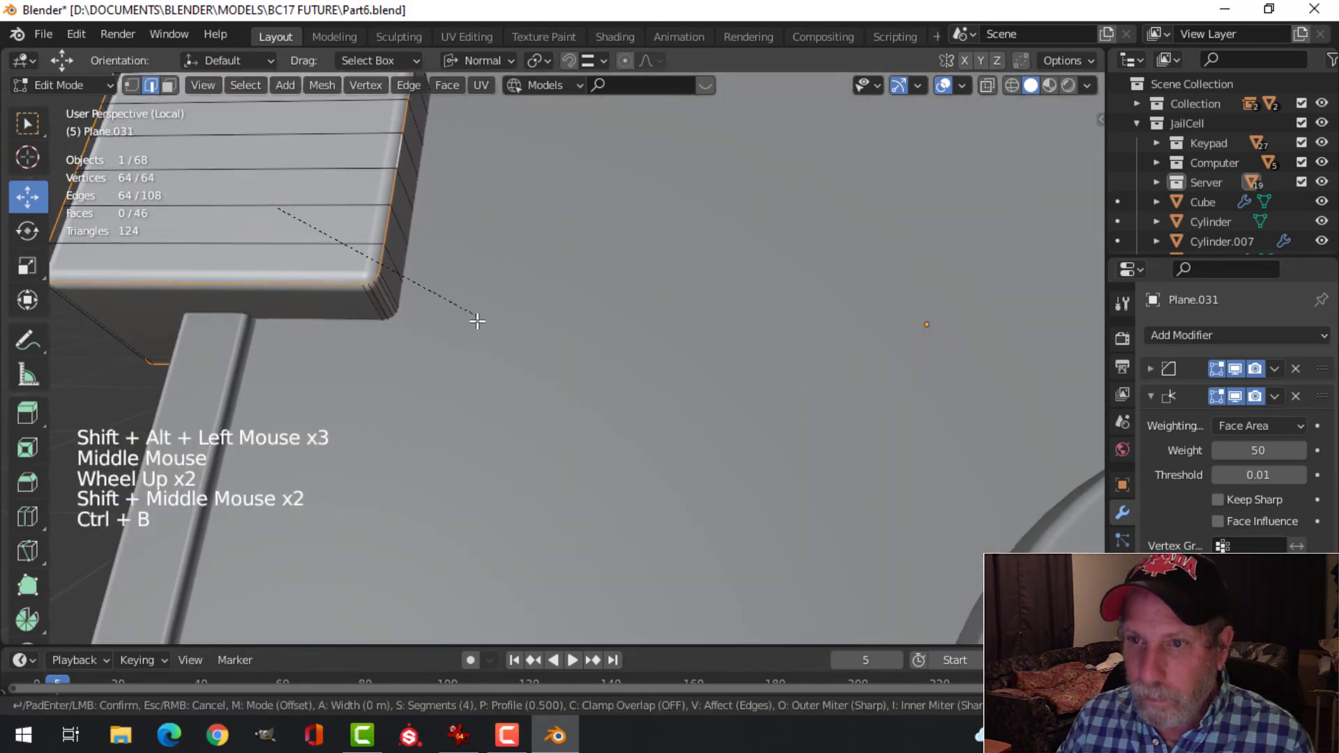
left_click(518, 365)
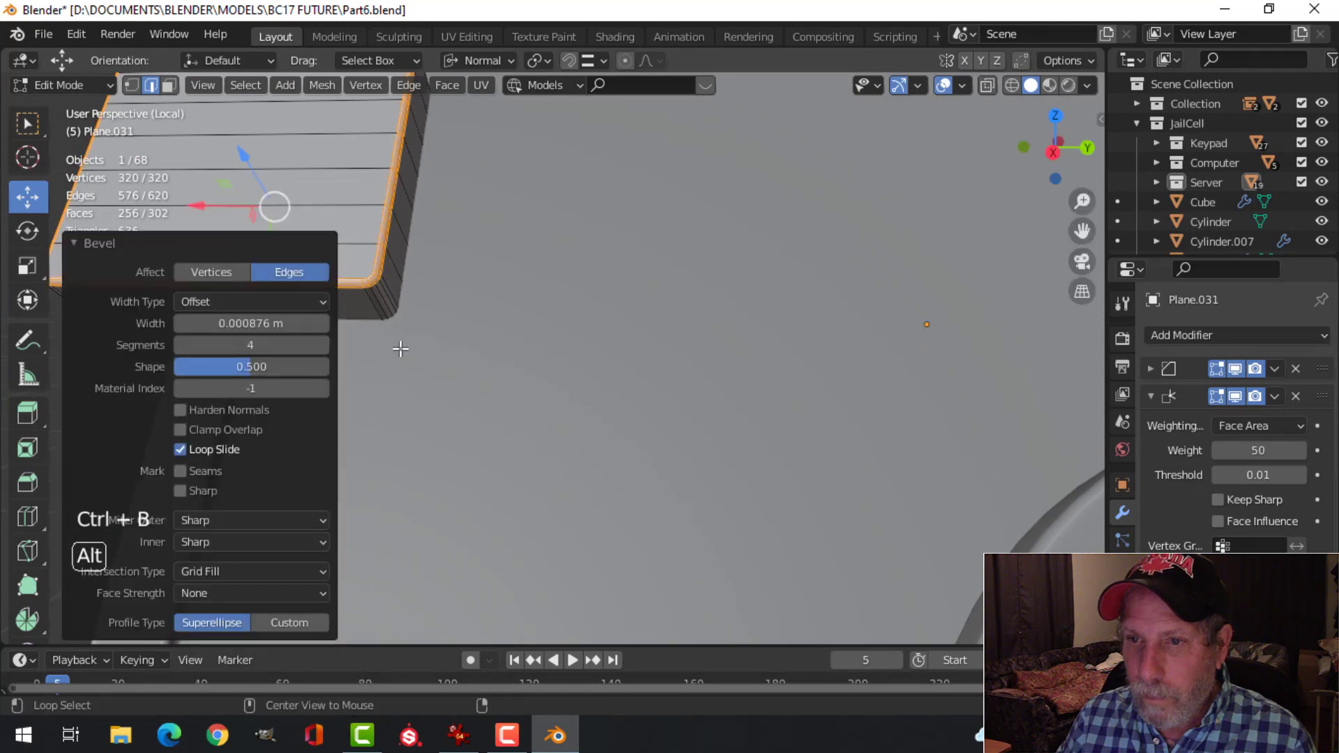
key("alt+a")
Step: Cut a centered loop lengthwise around the block and bevel it with one segment into two loops near the long edges
middle_click_drag(272, 206, 516, 401)
scroll(488, 329, "down", 3)
key("ctrl+r")
left_click(516, 395)
left_click(517, 395)
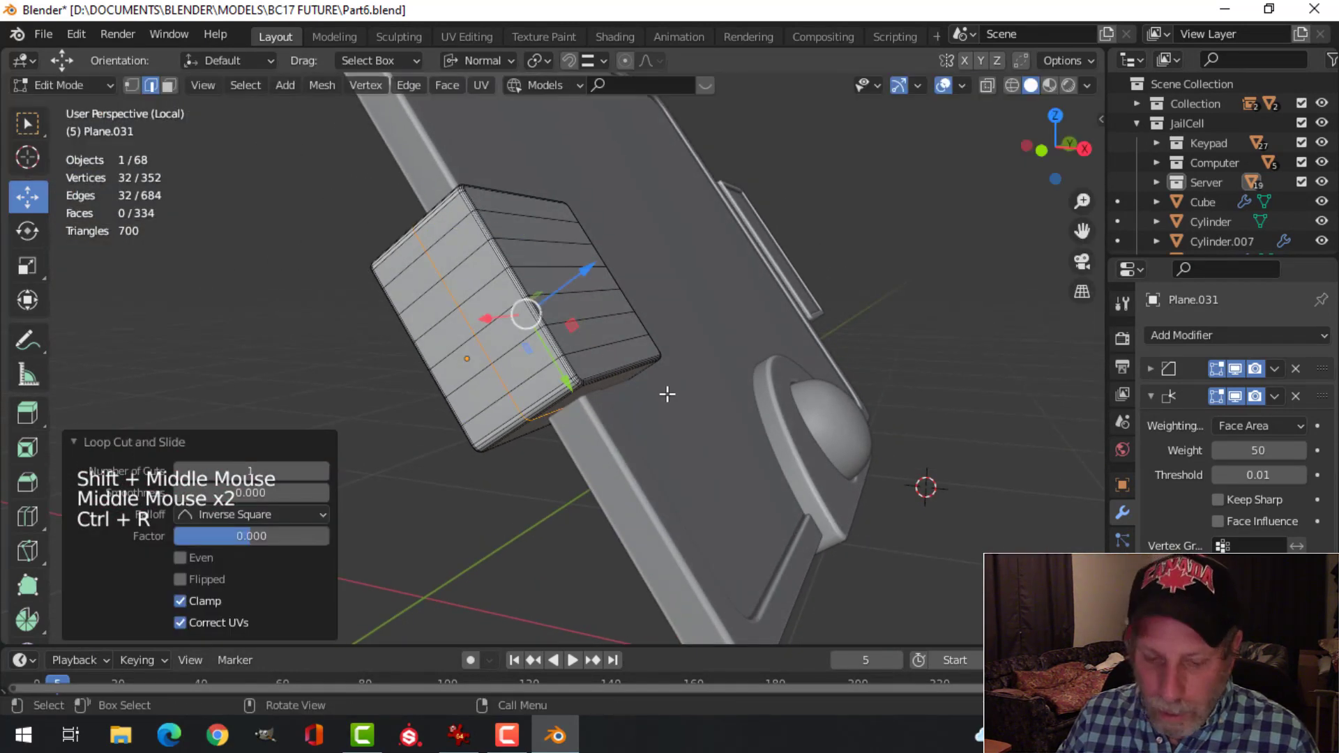
key("ctrl+b")
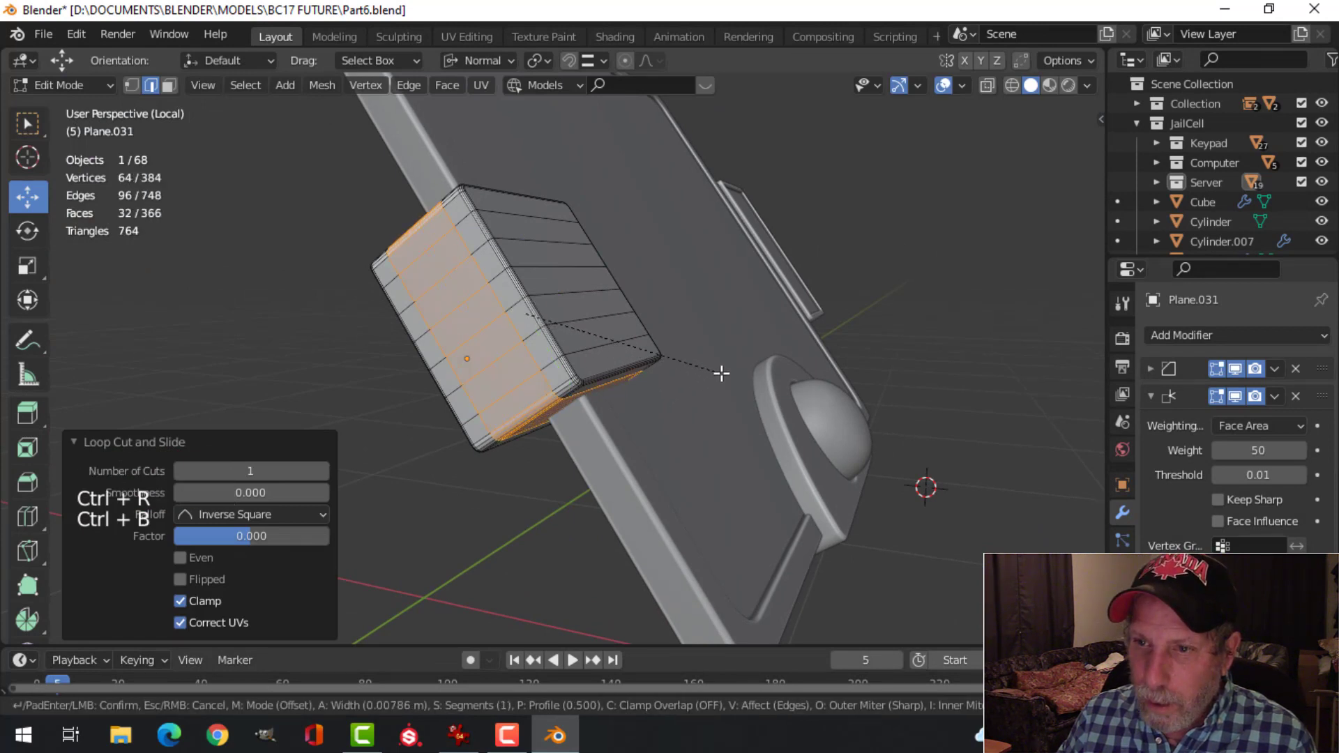
left_click(735, 364)
key("alt+a")
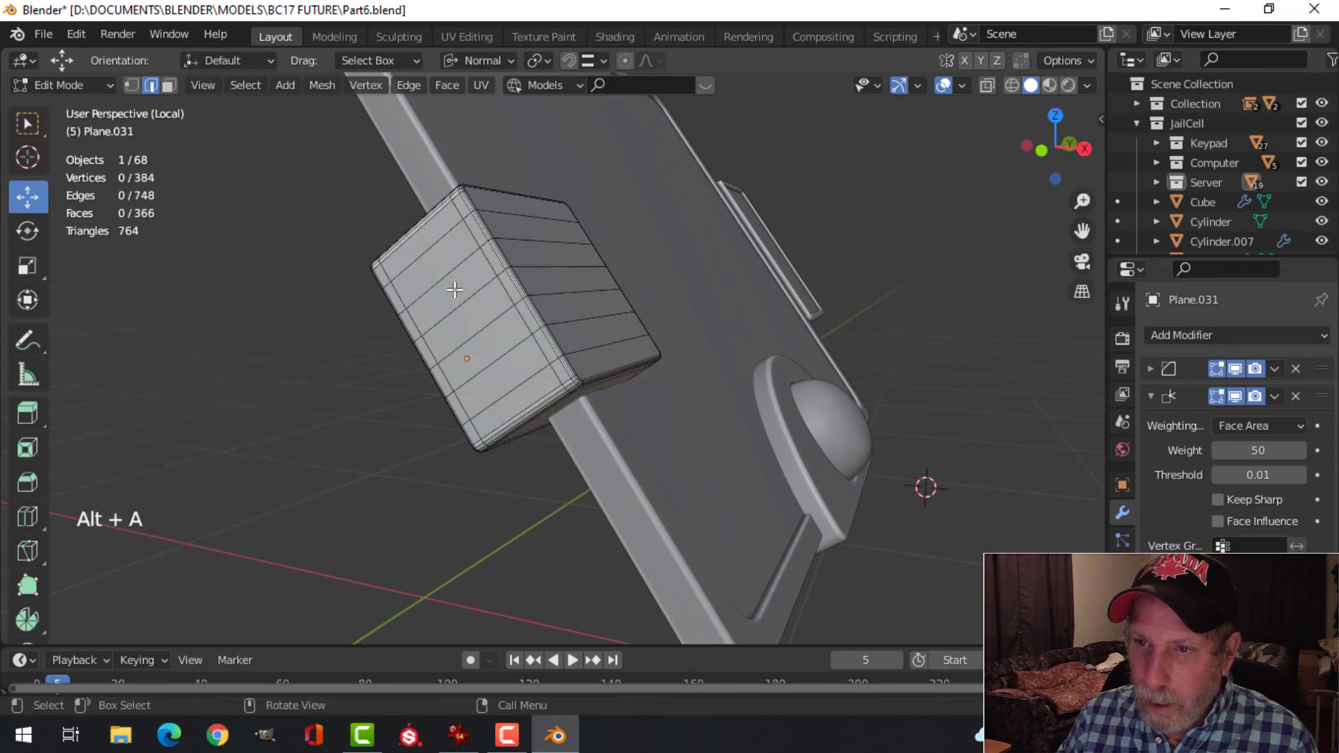
Step: Select the five middle faces on the block's outer end and inset them individually by about 0.0015 m, using Global orientation
middle_click_drag(735, 365, 558, 349, "shift")
middle_click_drag(558, 348, 508, 368)
key("3")
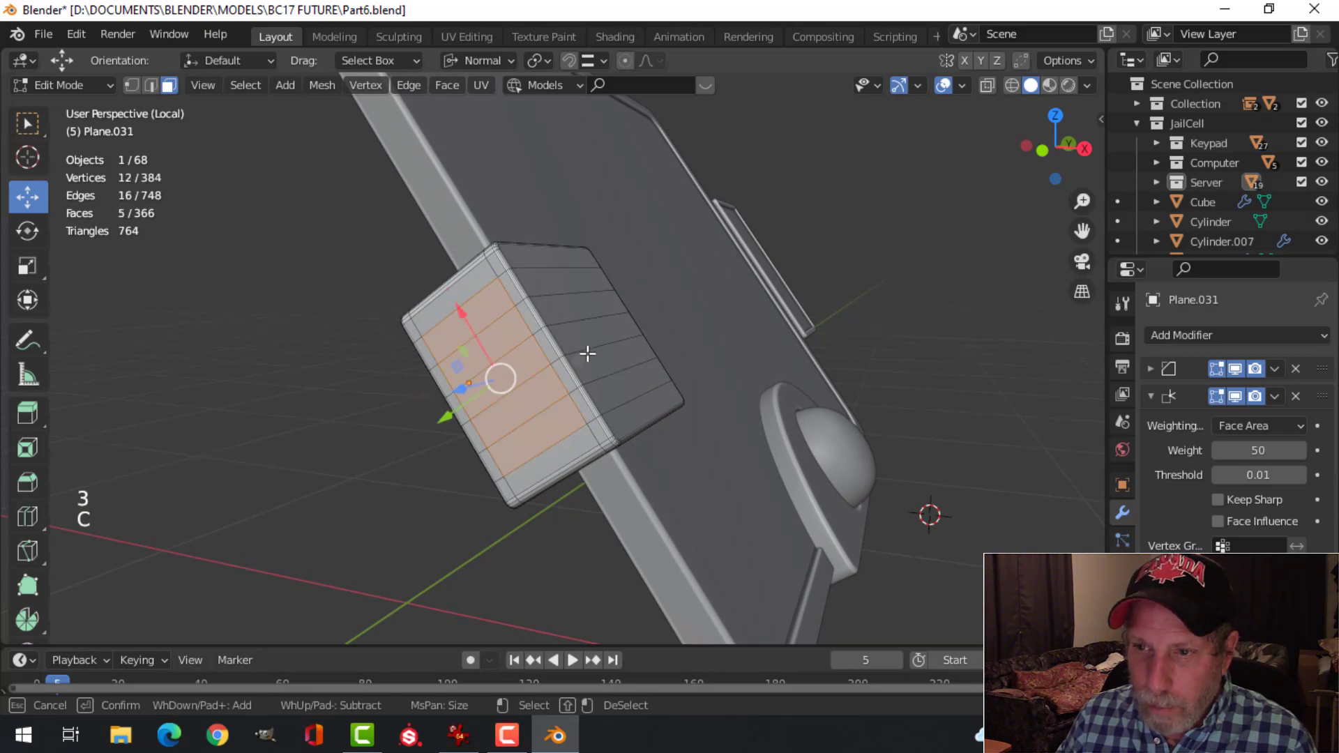
scroll(594, 352, "up", 3)
left_click(487, 63)
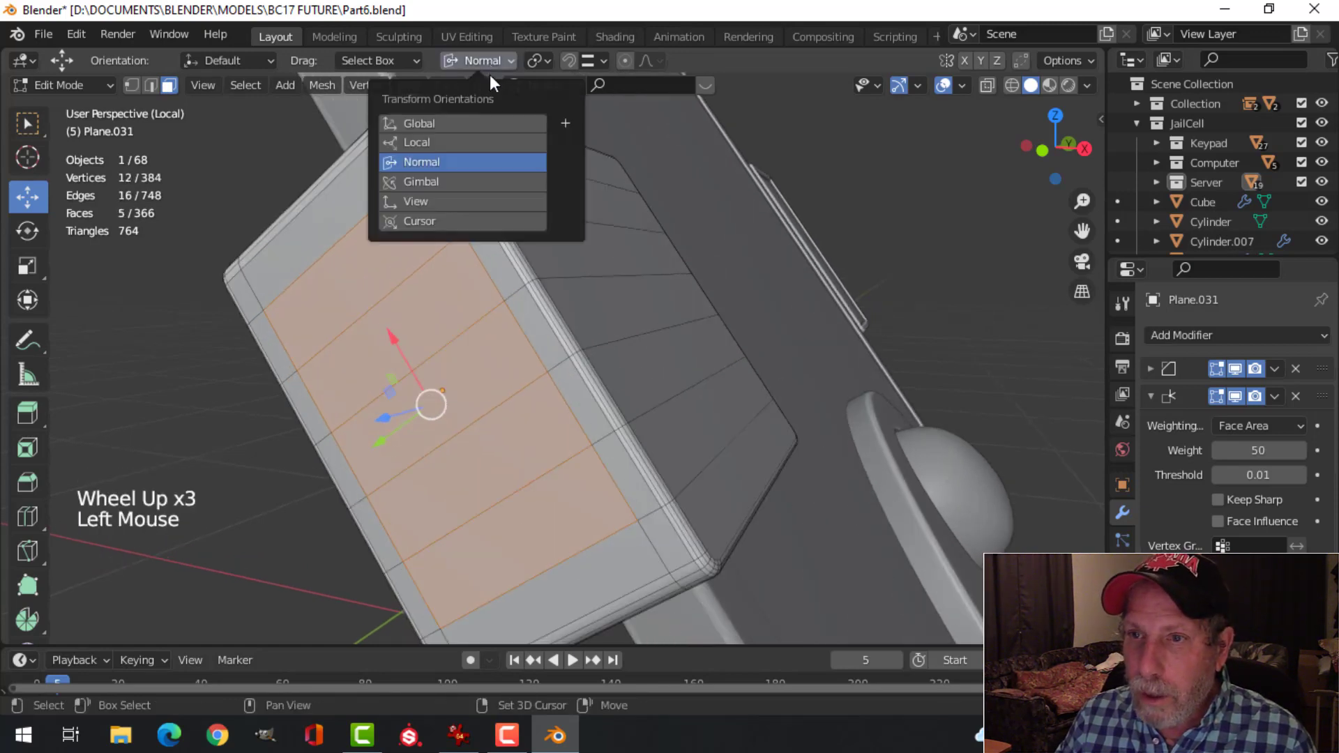
left_click(470, 127)
key("i")
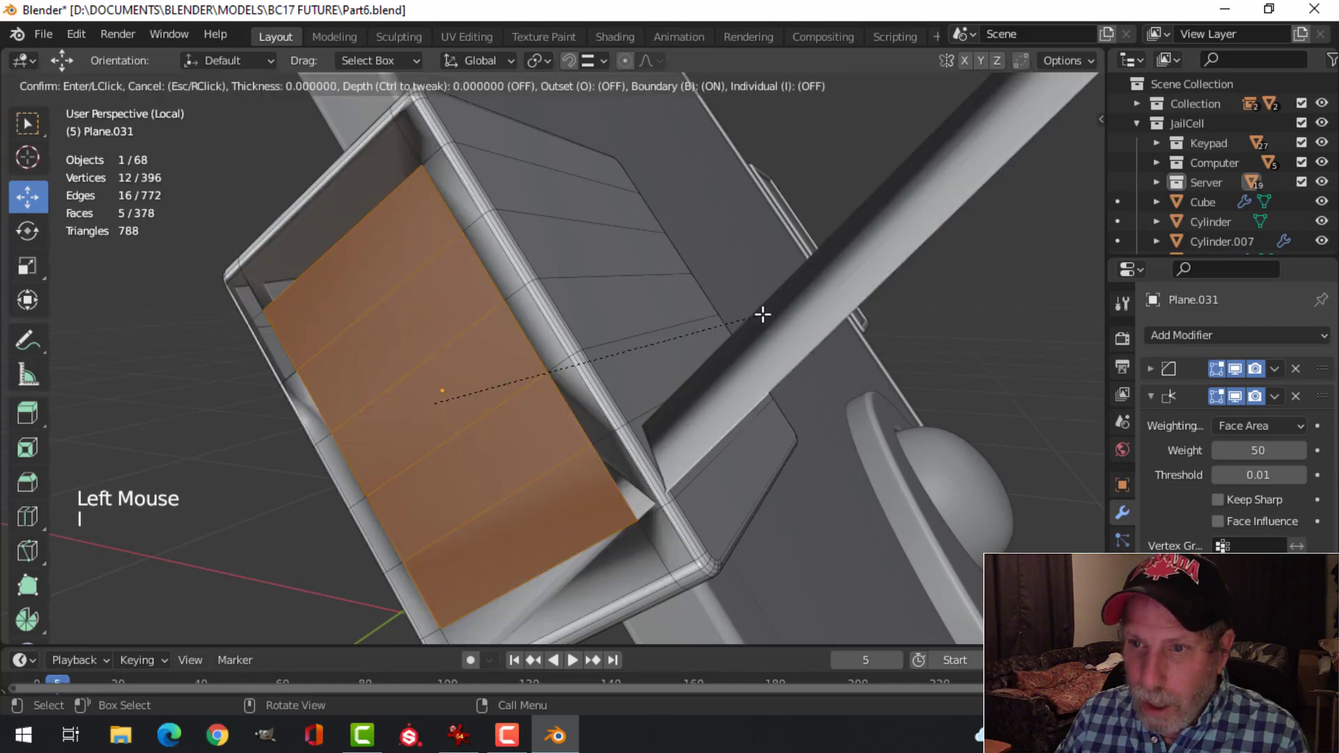
key("i")
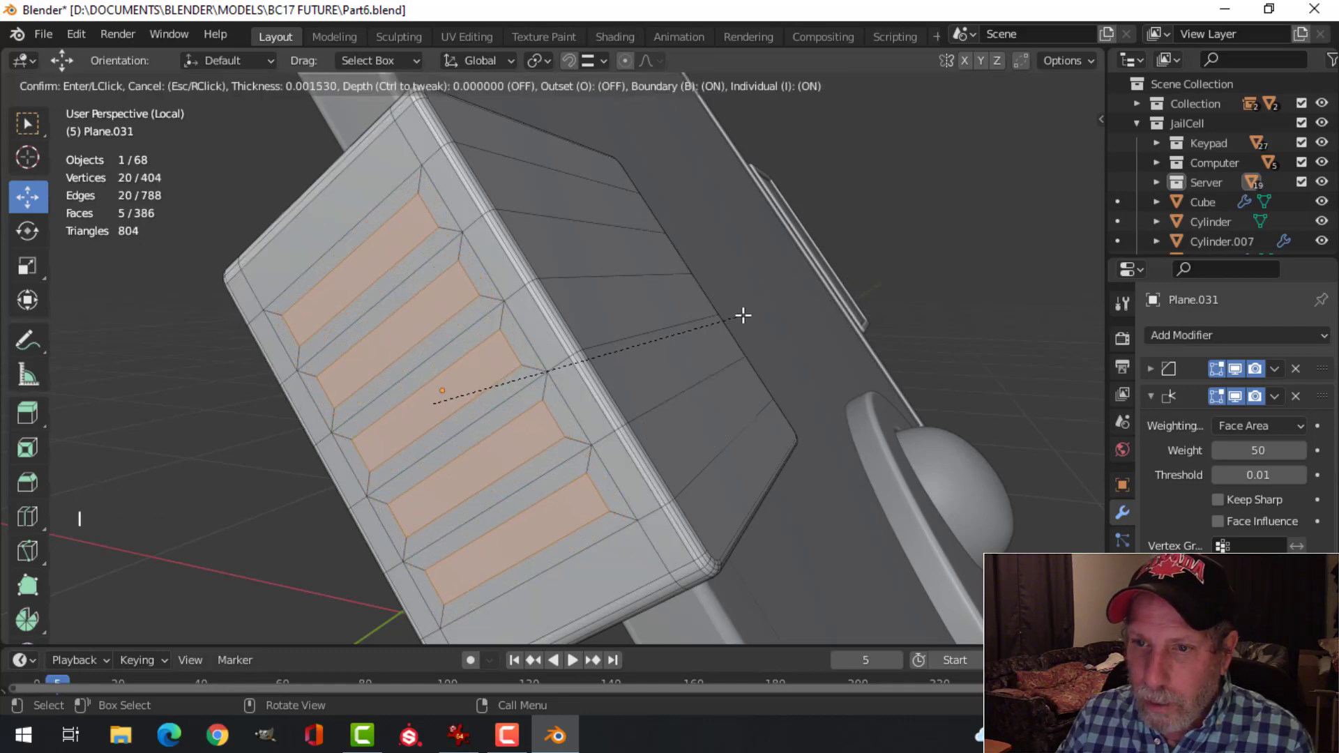
left_click(742, 315)
Step: Extrude the five inset faces slightly into the block to form vent slots, and return to Object Mode
middle_click_drag(743, 315, 646, 329)
key("e")
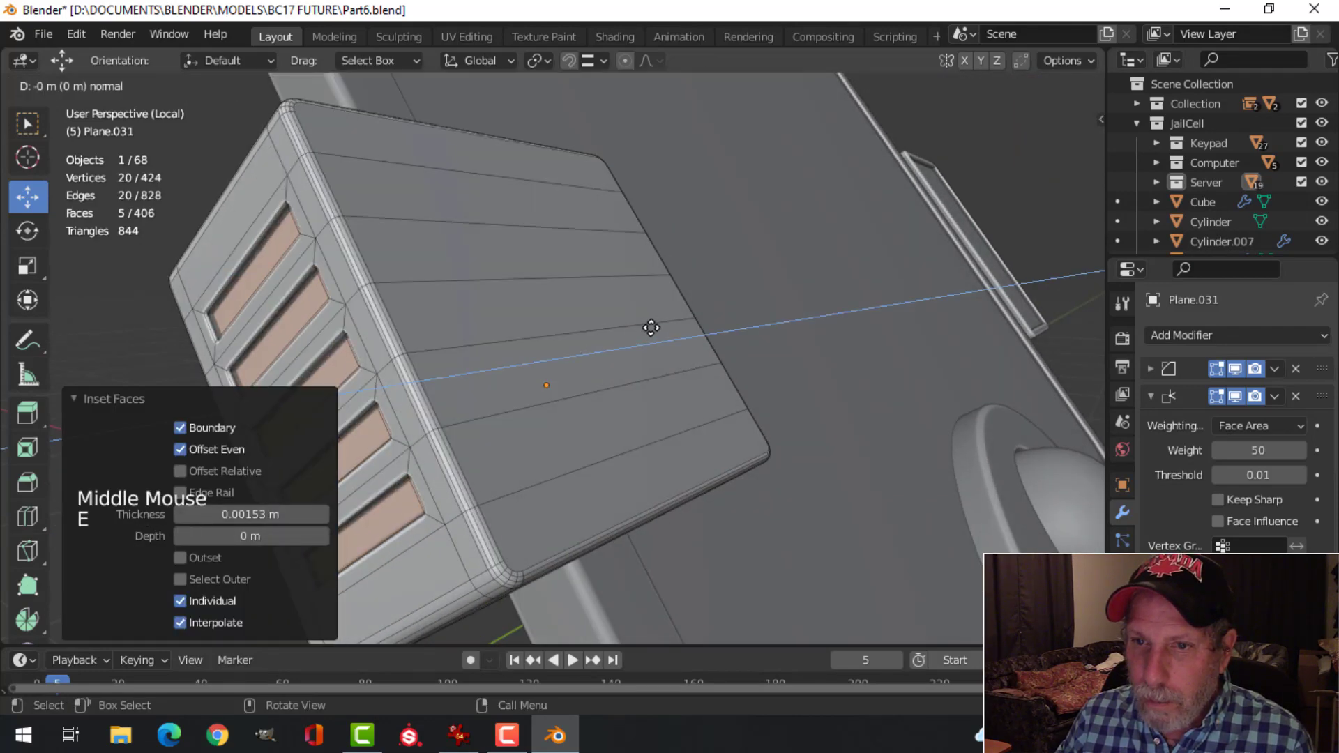
left_click(649, 326)
key("Tab")
scroll(445, 325, "down", 3)
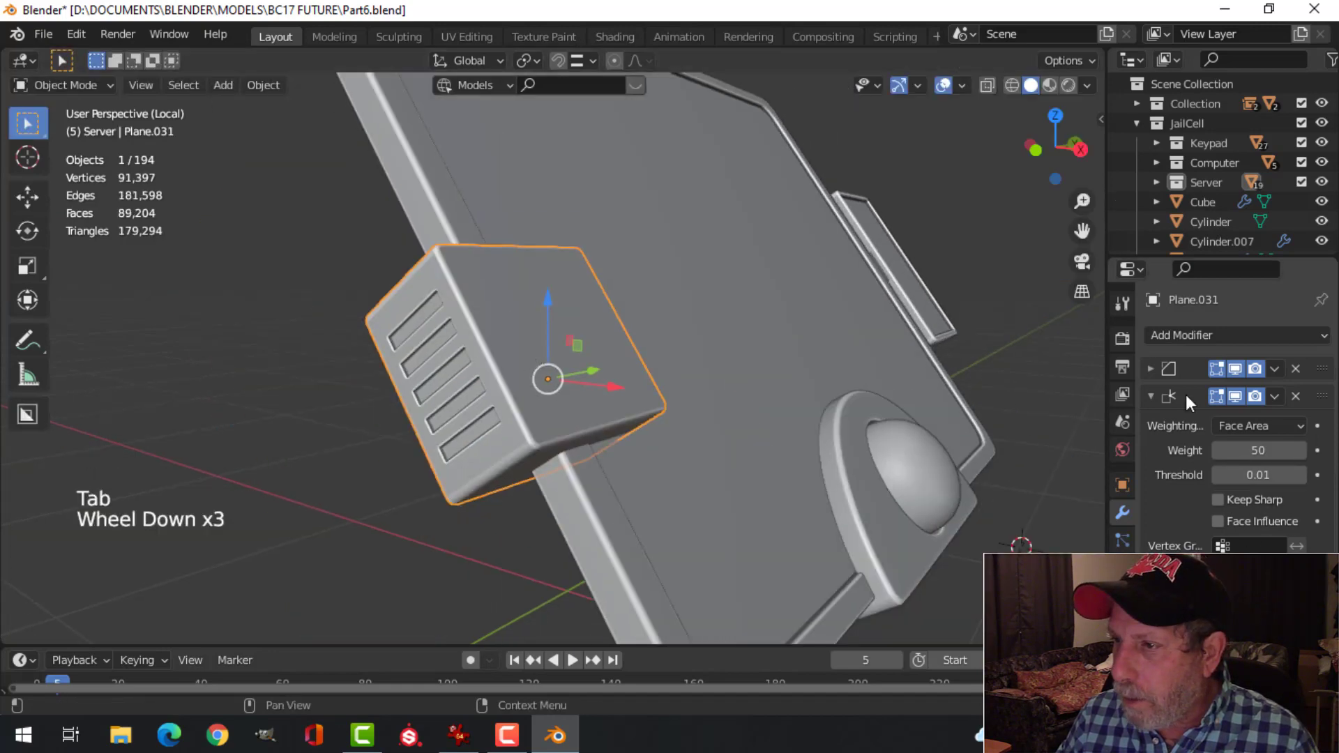
Step: Examine the block's bevel modifier settings and its size and slots against the monitor
left_click(1152, 370)
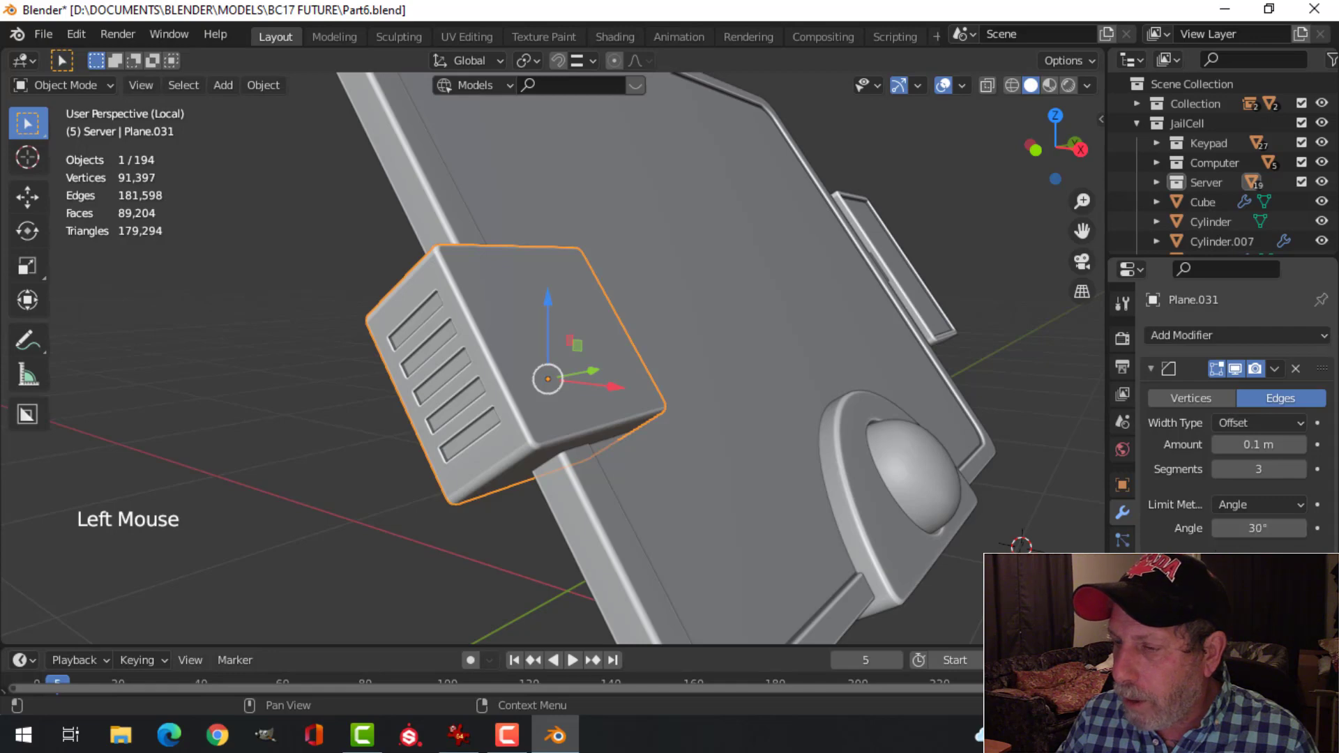
key("alt+a")
middle_click_drag(511, 399, 591, 412)
scroll(589, 383, "up", 1)
scroll(571, 391, "down", 3)
scroll(571, 391, "down", 3)
scroll(546, 392, "up", 2)
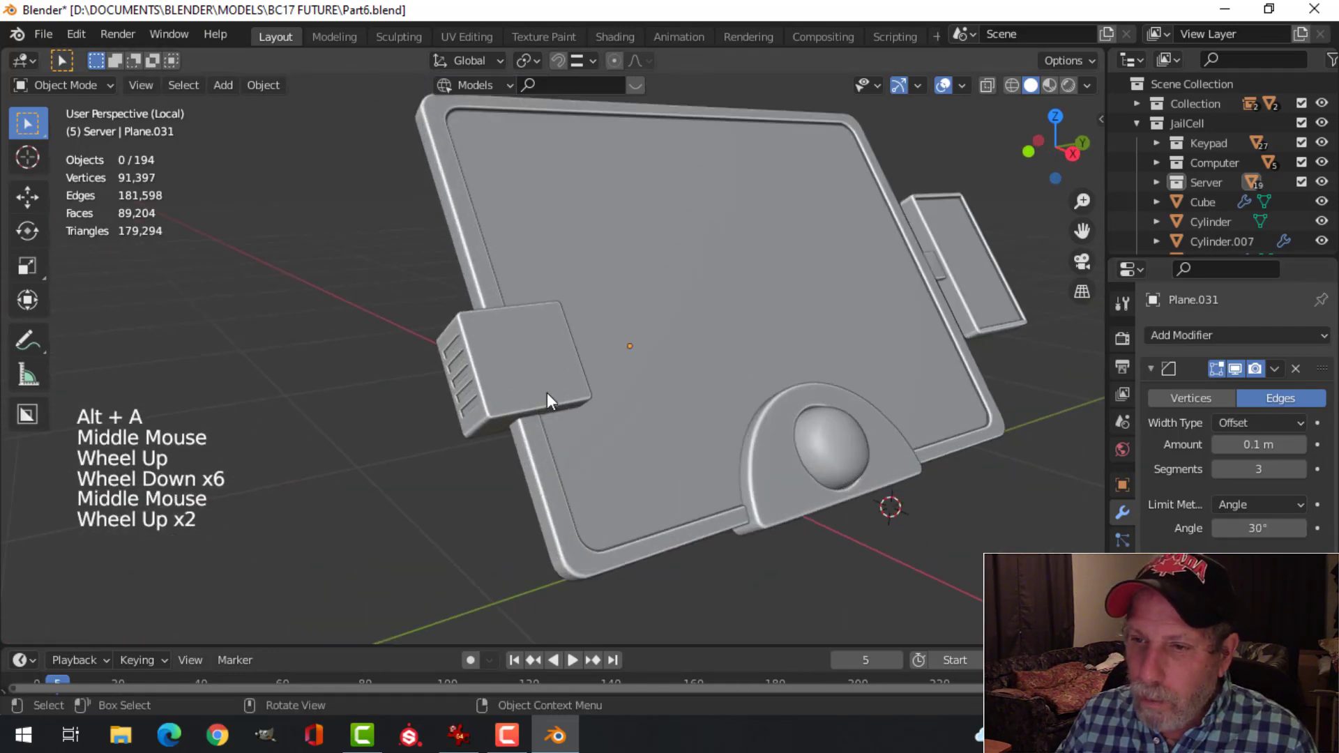
middle_click_drag(698, 382, 650, 450)
key("Tab")
key("a")
key("alt+a")
key("Tab")
key("alt+a")
scroll(540, 420, "down", 2)
Step: Scale the whole block mesh down uniformly to about 0.684
left_click(464, 377)
key("Tab")
key("a")
scroll(691, 458, "up", 2)
key("s")
left_click(748, 475)
Step: Switch the transform orientation to Normal and move the block about 0.0076 m in X and -0.0118 m in Z along the monitor's edge
left_click(490, 61)
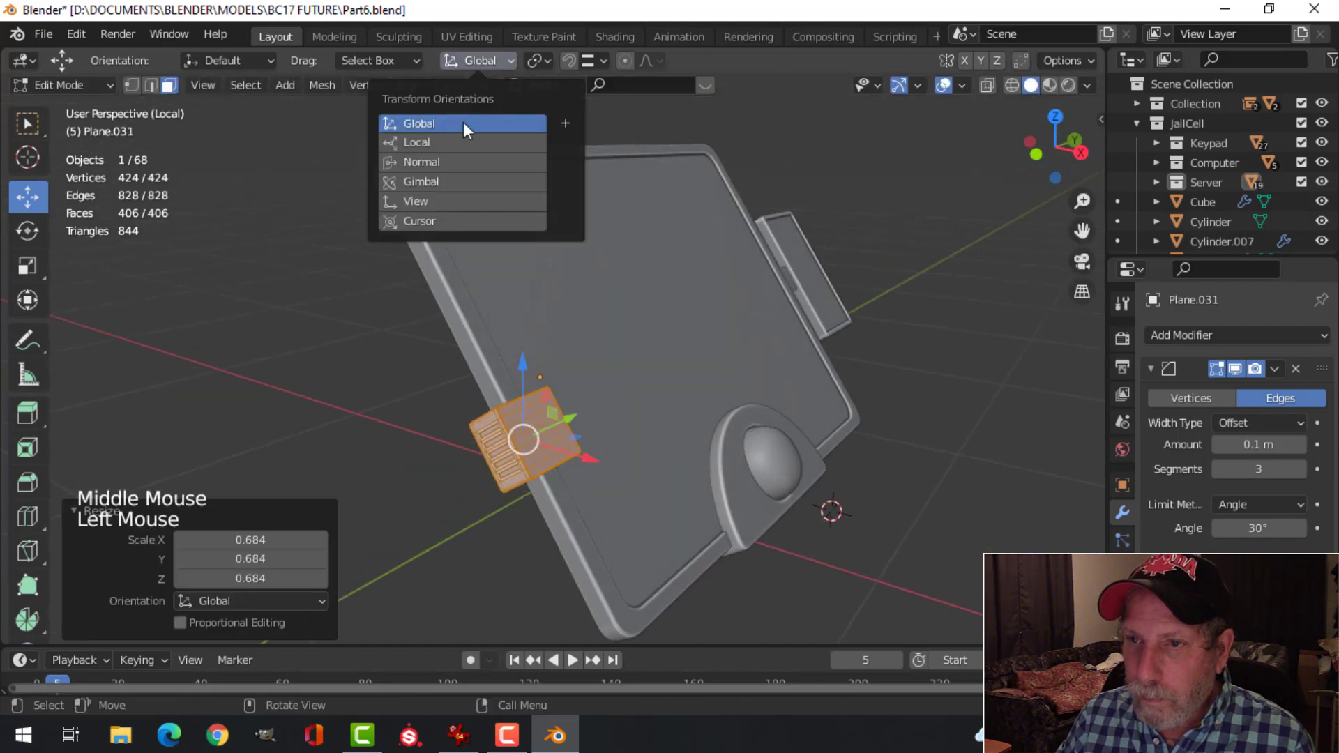
left_click(471, 142)
mouse_move(512, 335)
middle_mouse_down()
mouse_move(598, 308)
mouse_move(505, 311)
middle_mouse_up()
key("KP_1")
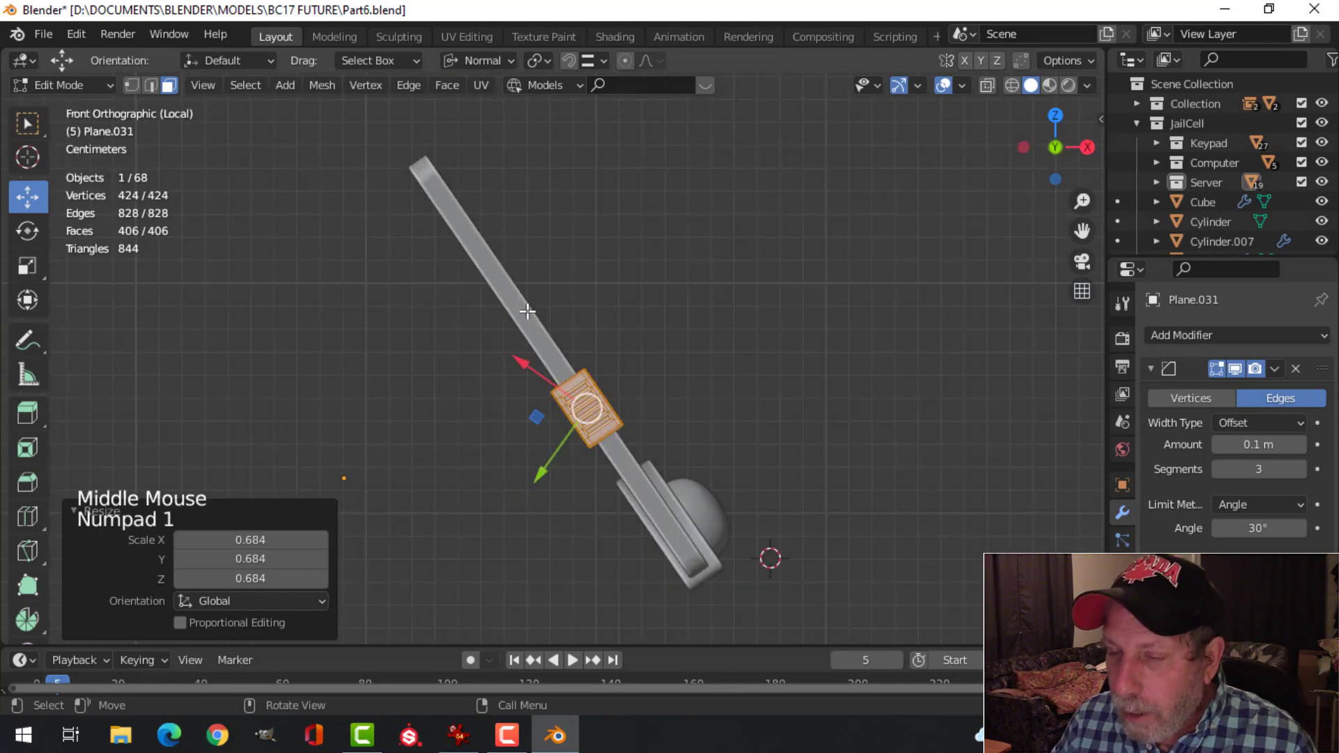
scroll(526, 307, "up", 4)
middle_click_drag(586, 335, 562, 302, "shift")
key("g")
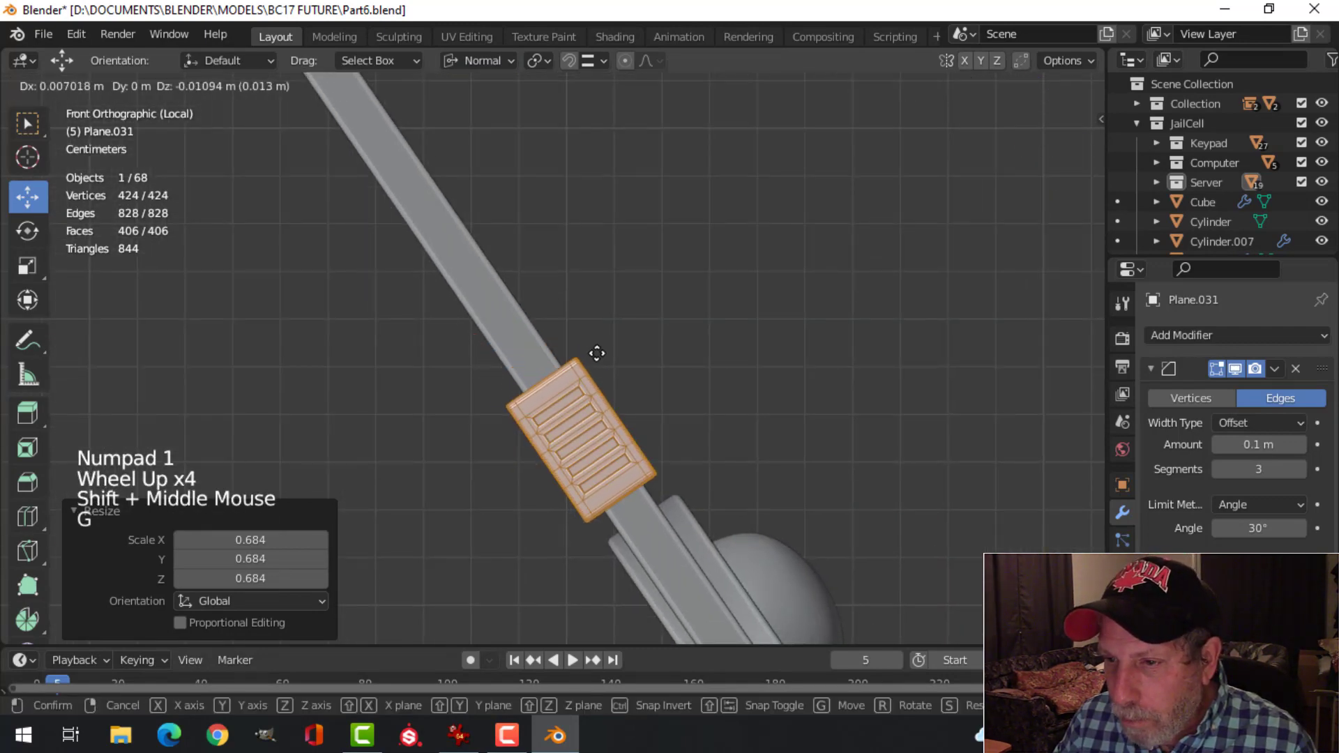
left_click(600, 358)
middle_click_drag(771, 370, 607, 391)
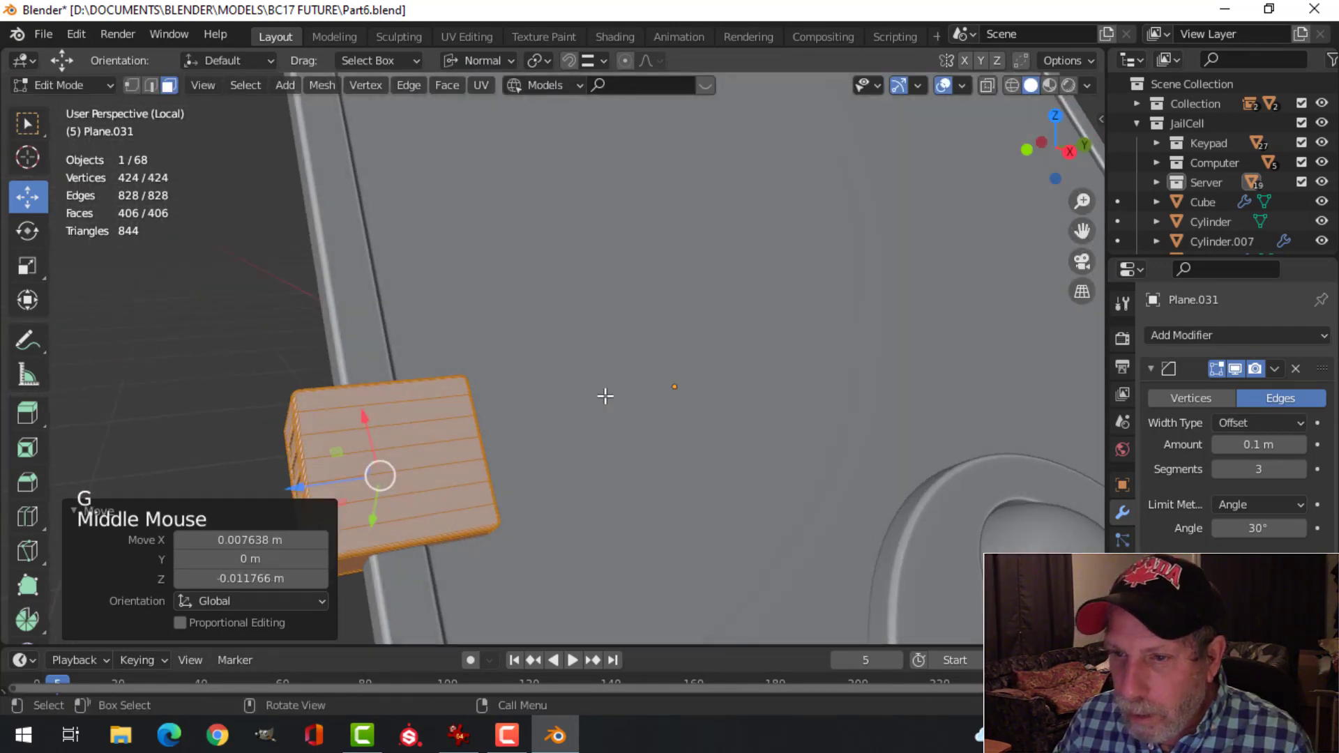
key("Tab")
scroll(762, 425, "down", 4)
key("alt+a")
middle_click_drag(761, 425, 792, 505)
scroll(752, 441, "down", 1)
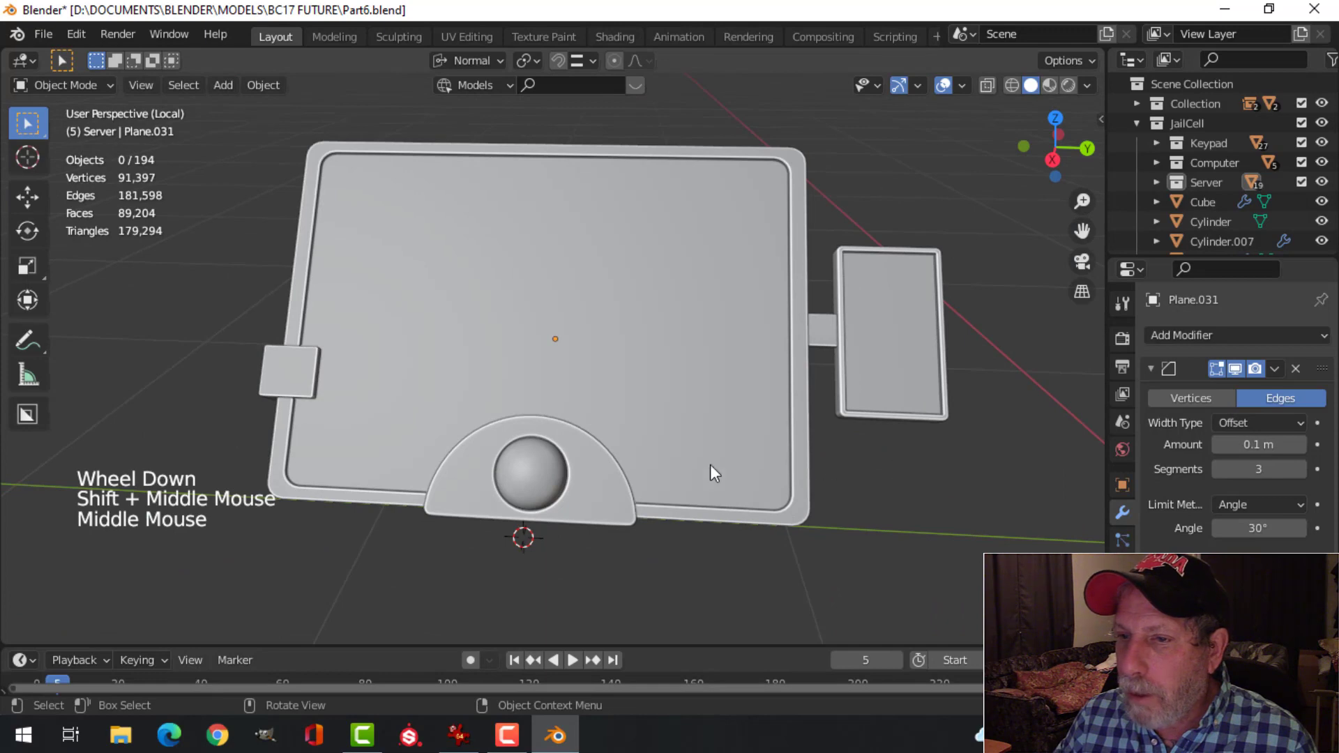
middle_click_drag(710, 465, 334, 392, "shift")
Step: Move the whole block mesh farther down the monitor's side edge in front view, keeping it aligned with the slope
left_click(334, 394)
key("Tab")
key("a")
scroll(393, 481, "up", 2)
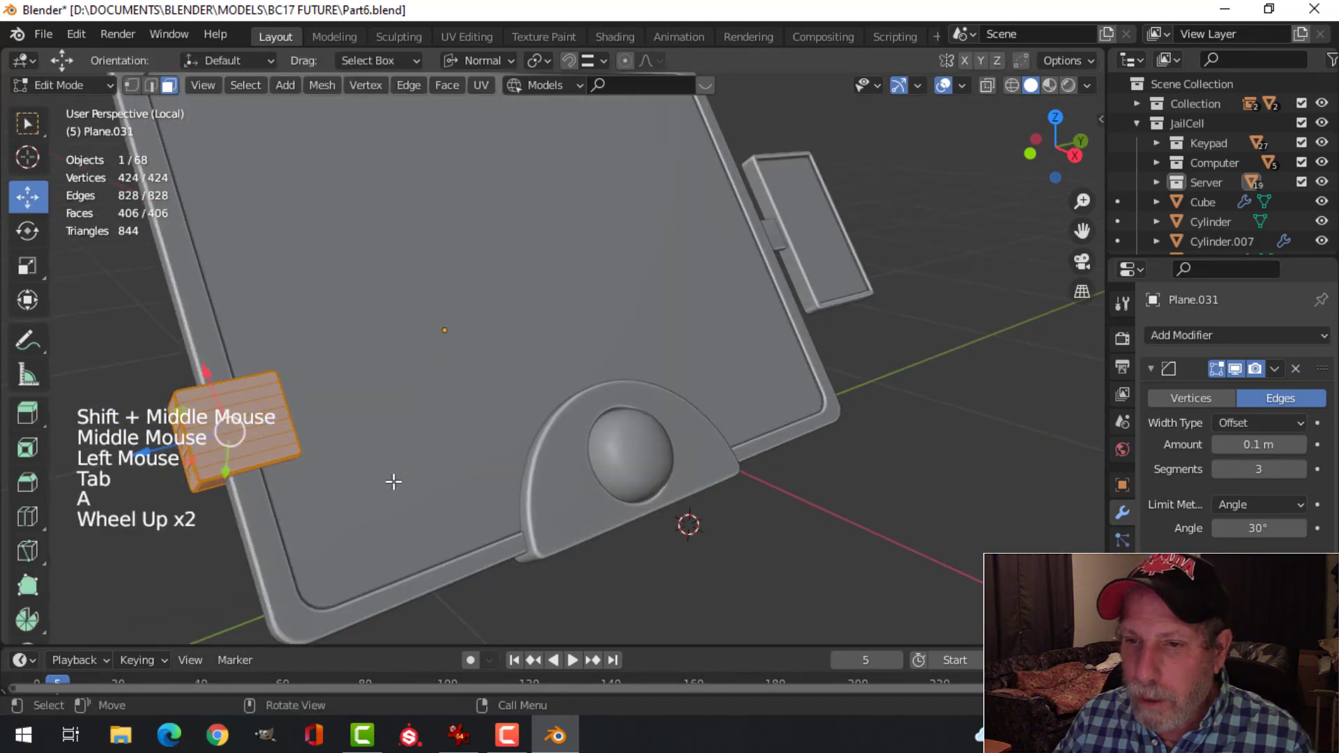
middle_click_drag(394, 482, 502, 349, "shift")
key("KP_1")
scroll(502, 346, "up", 3)
key("g")
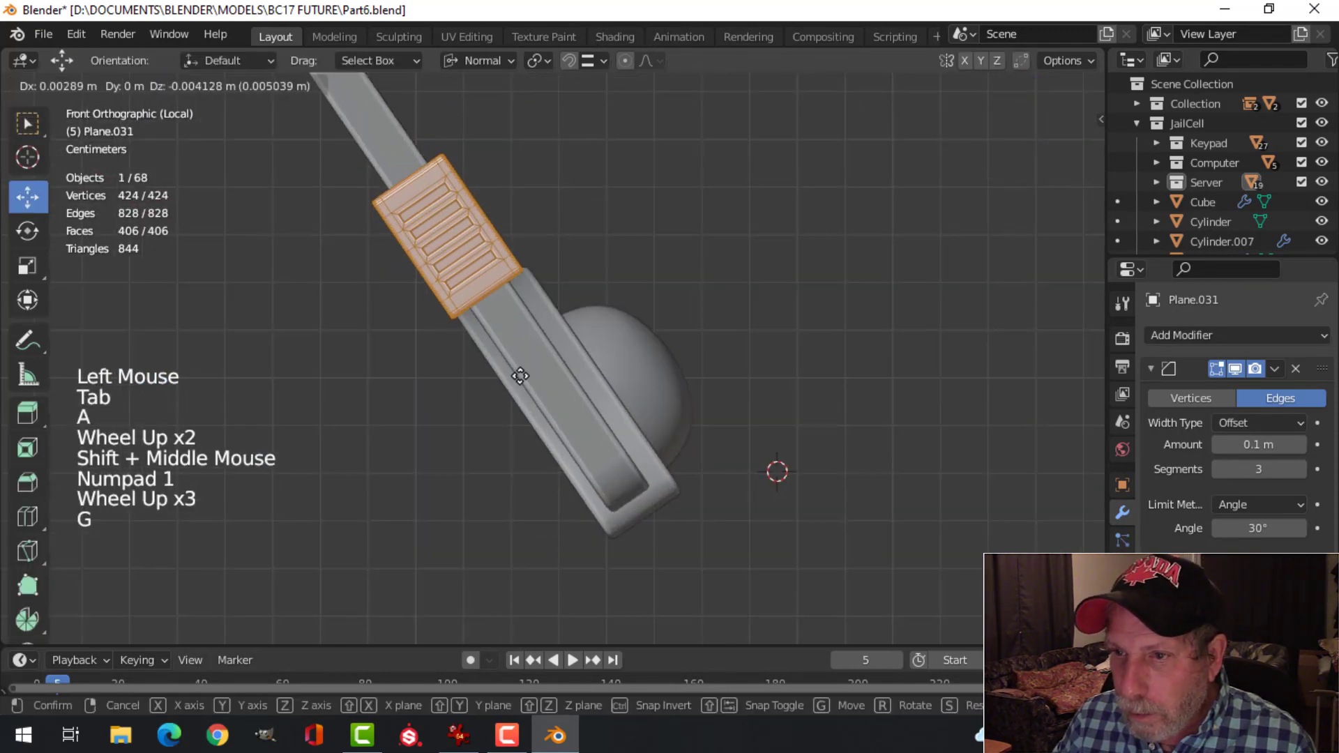
left_click(581, 461)
middle_click_drag(858, 383, 530, 370)
scroll(565, 407, "down", 3)
key("alt+a")
key("Tab")
scroll(585, 404, "down", 2)
scroll(584, 412, "down", 2)
key("alt+a")
middle_click_drag(530, 370, 502, 354)
Step: Snap the 3D cursor to the monitor's large screen face
left_click(629, 325)
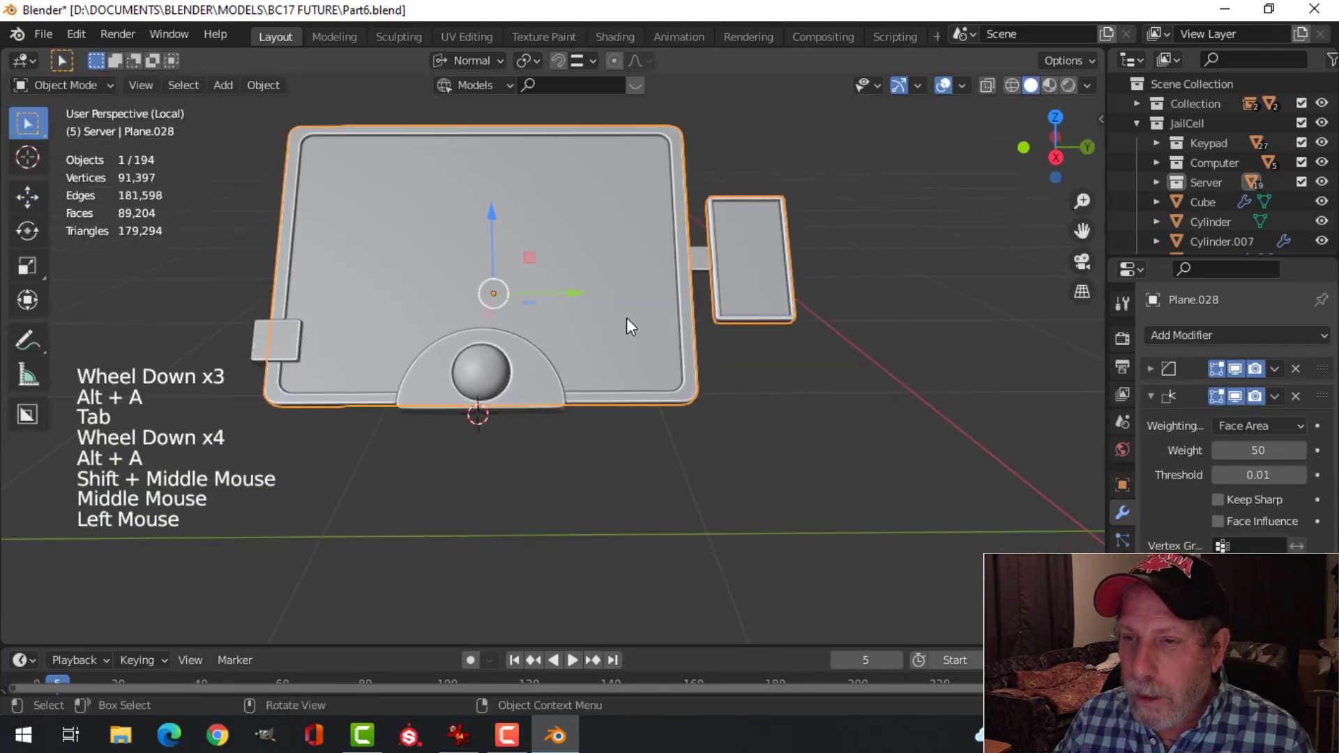
key("Tab")
key("a")
key("alt+a")
key("3")
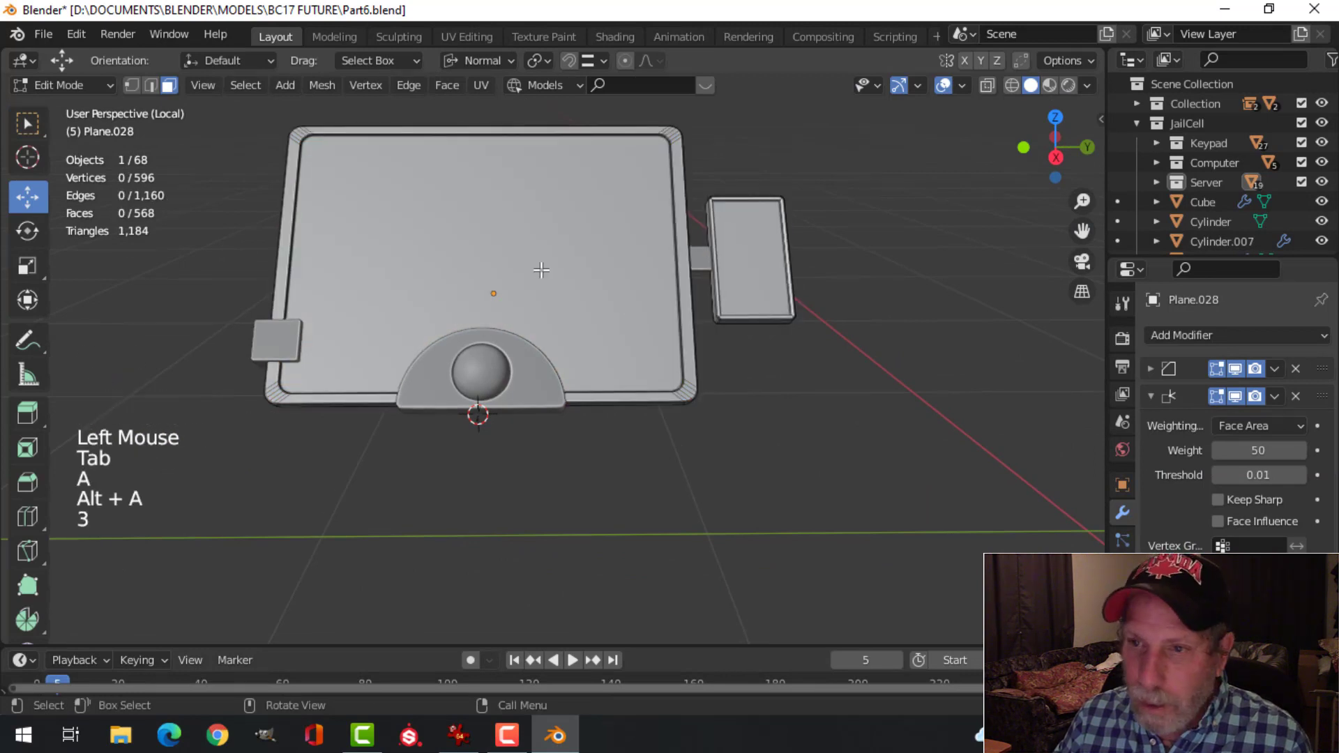
left_click(541, 270)
key("shift+s")
left_click(509, 365)
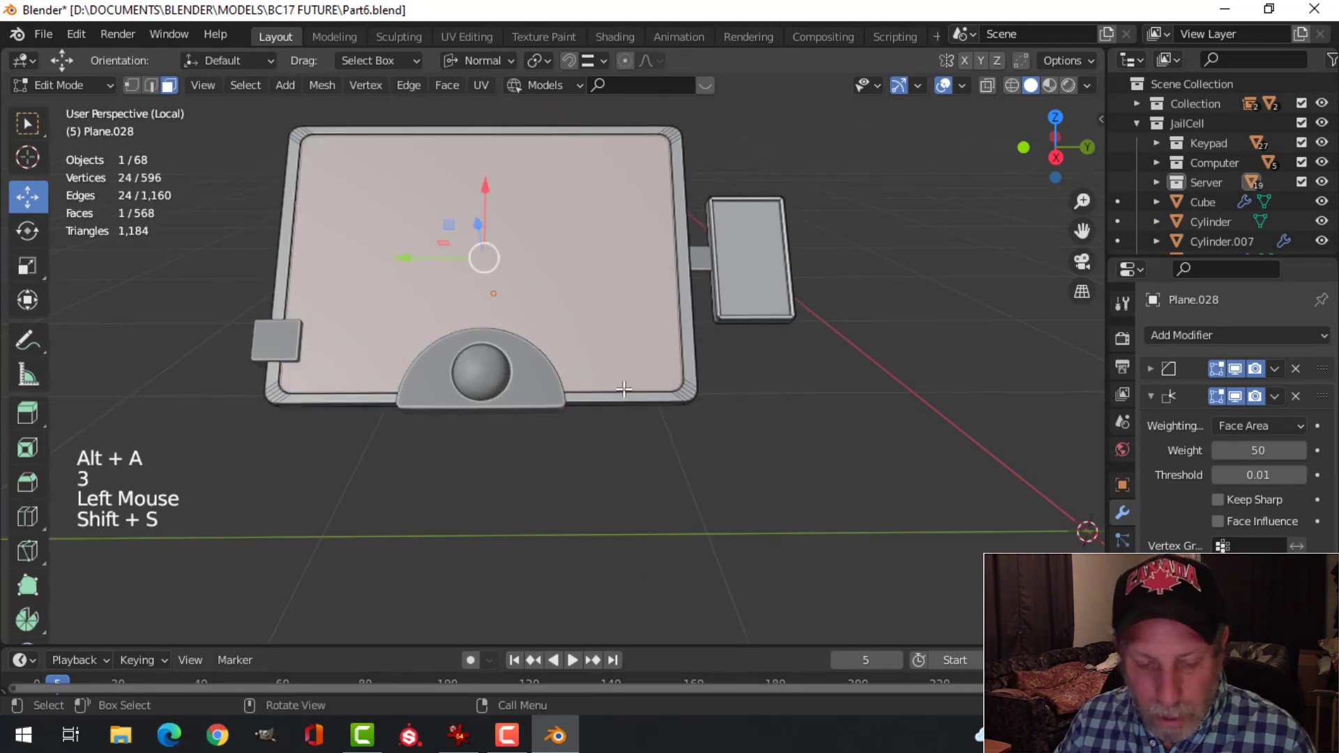
key("shift+s")
left_click(623, 501)
Step: Set the vented block's origin to the 3D cursor
key("Tab")
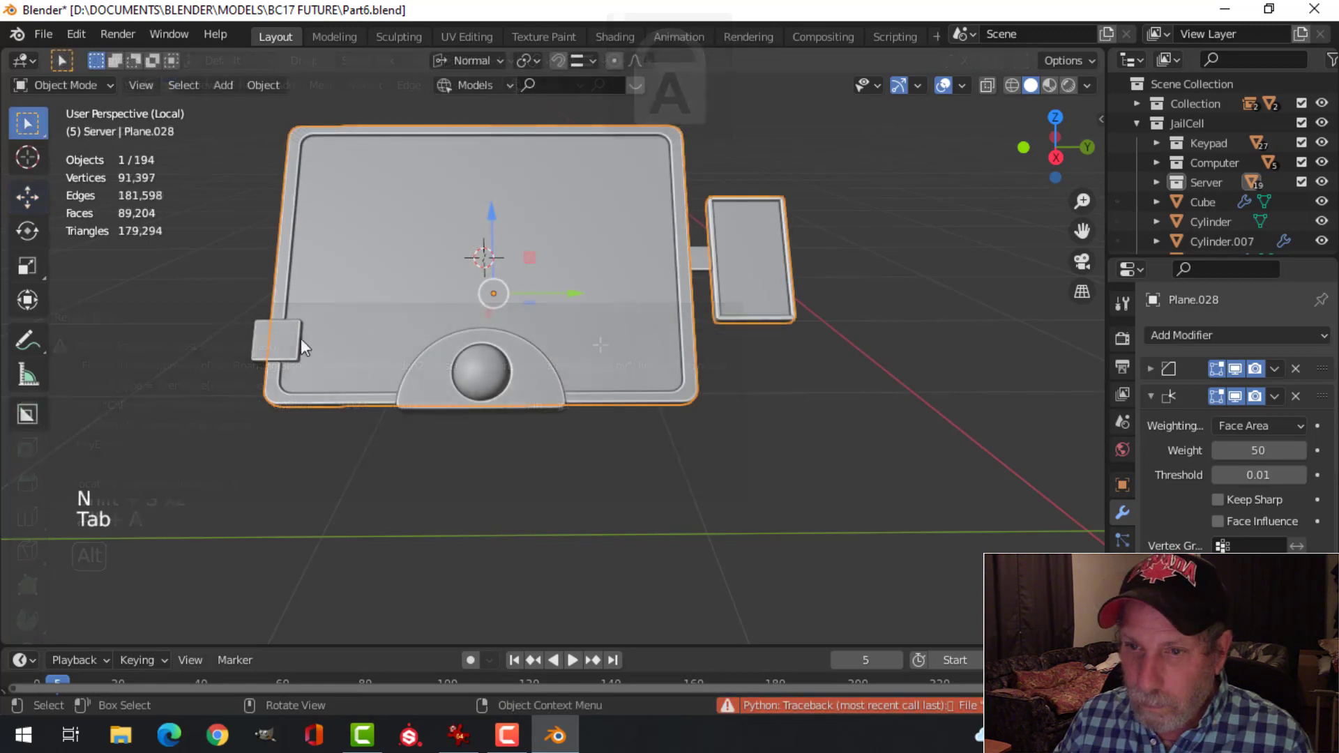
left_click(300, 338)
left_click(264, 84)
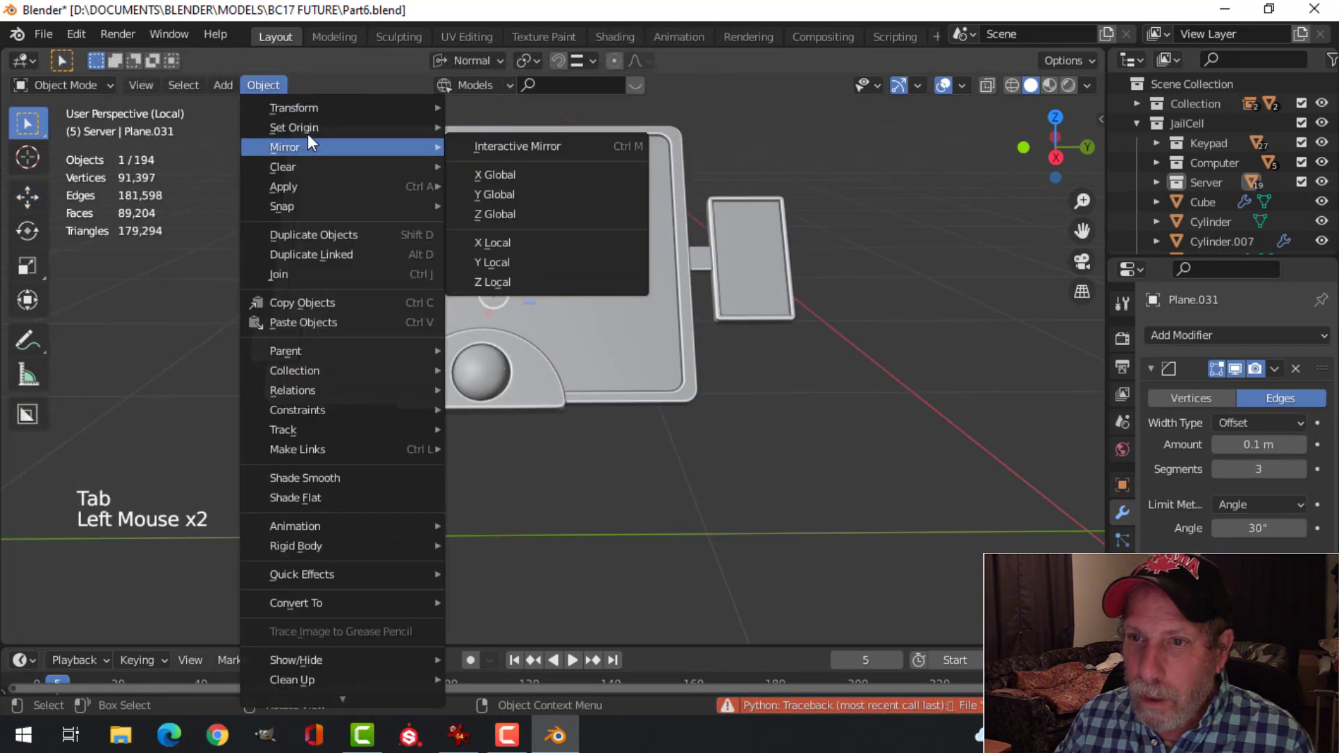
mouse_move(307, 130)
left_click(500, 169)
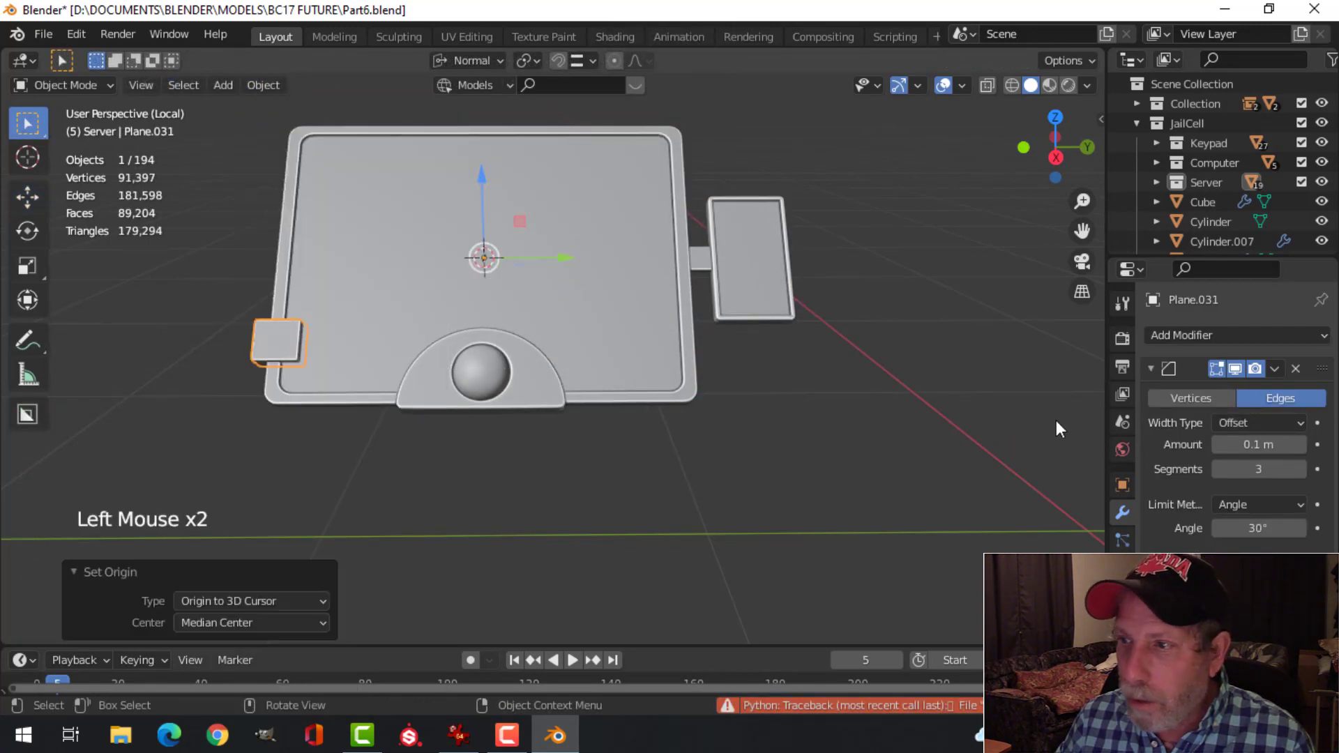
Step: Add a Mirror modifier to the vented block so a copy sits on the monitor's opposite side edge
left_click(1190, 338)
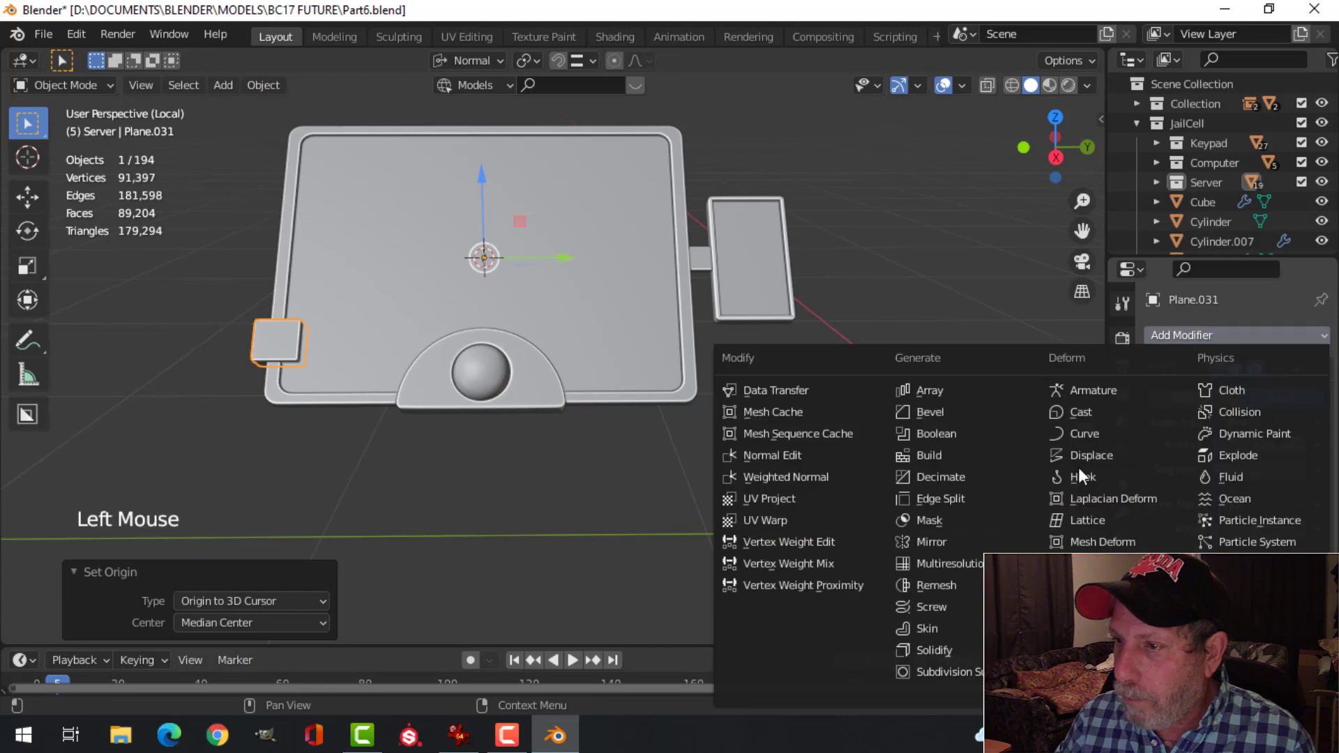
left_click(972, 544)
scroll(1223, 529, "down", 10)
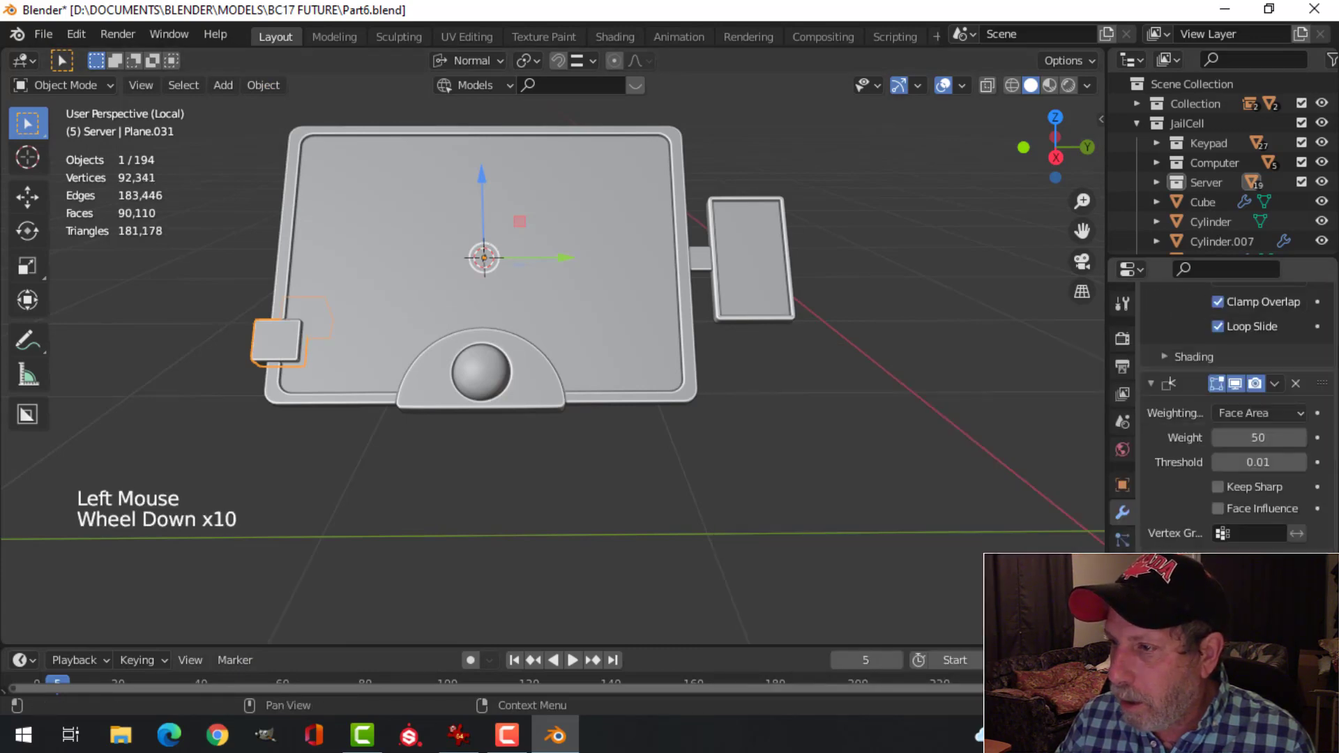
middle_click_drag(767, 419, 592, 424)
key("alt+a")
scroll(614, 314, "up", 2)
scroll(676, 365, "down", 2)
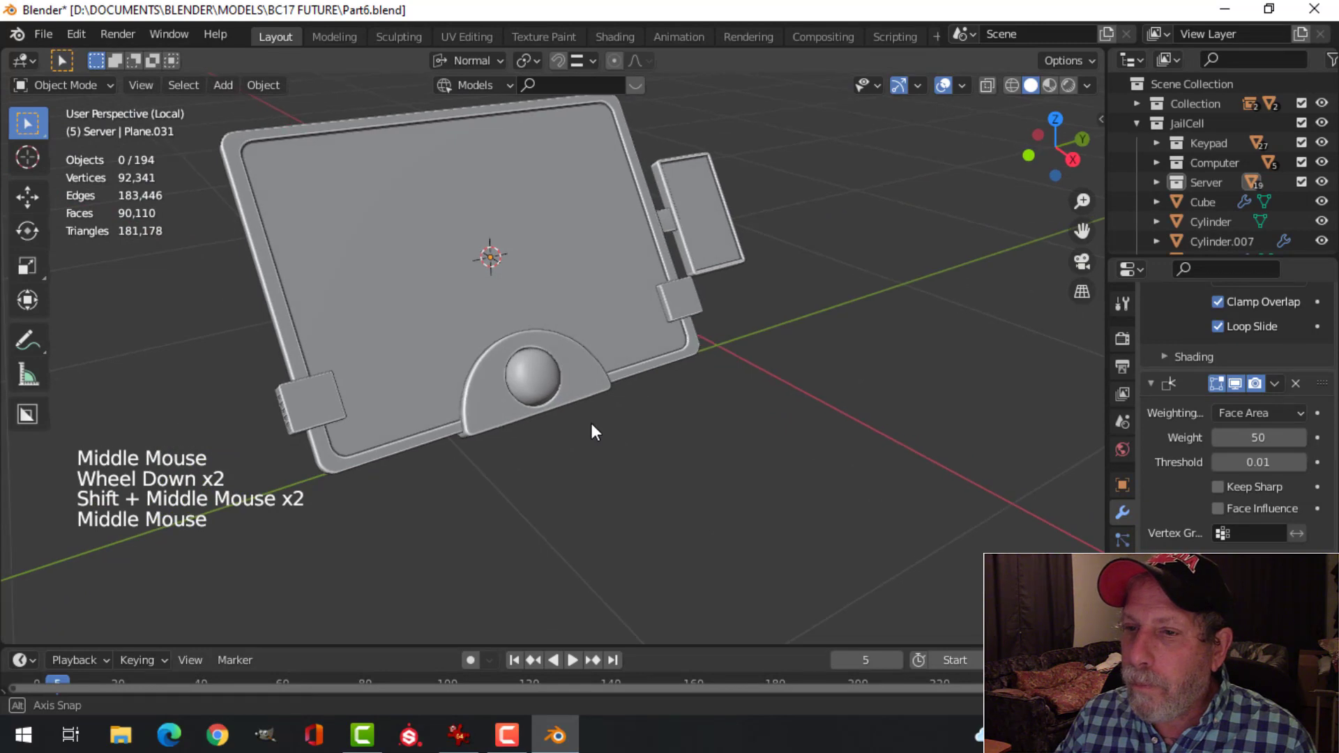
Step: Move the mirrored block mesh about 0.009 m down along the monitor's slope in front view
left_click(328, 400)
key("Tab")
key("a")
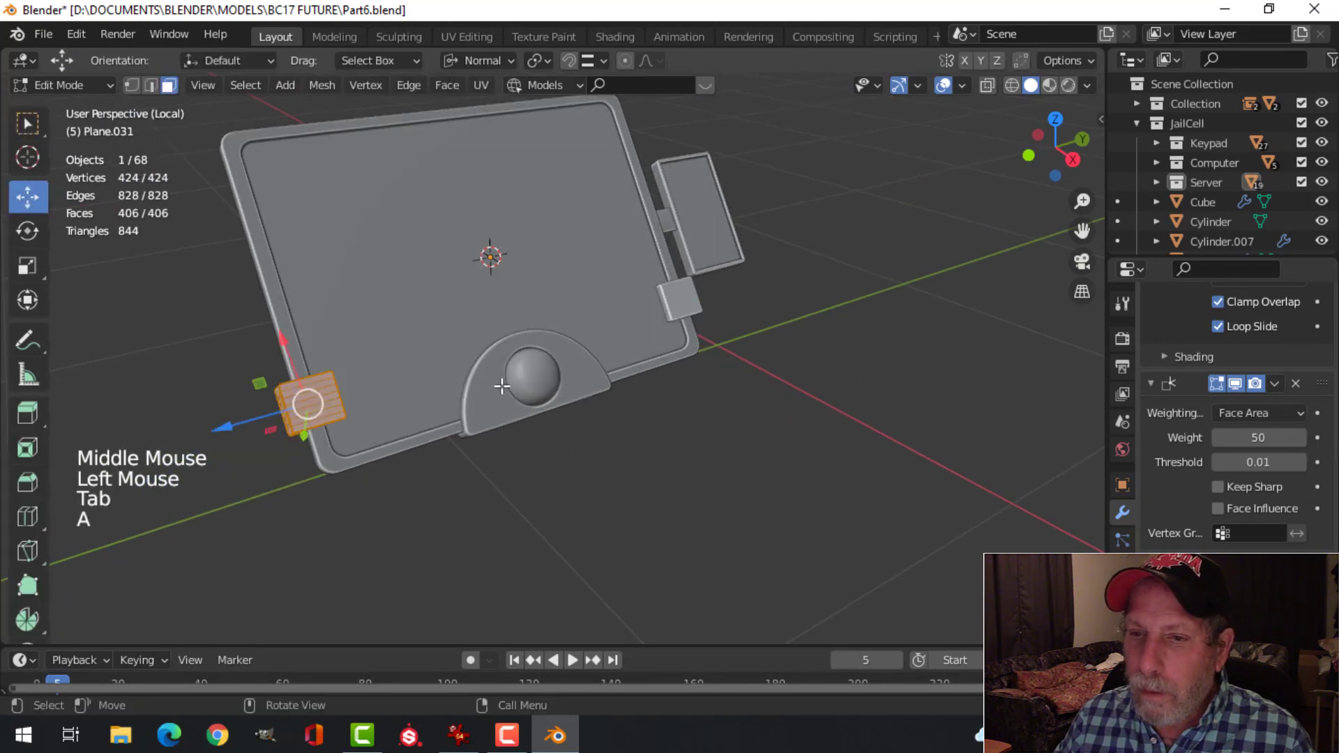
key("KP_1")
scroll(705, 376, "up", 4)
middle_click_drag(705, 377, 646, 362, "shift")
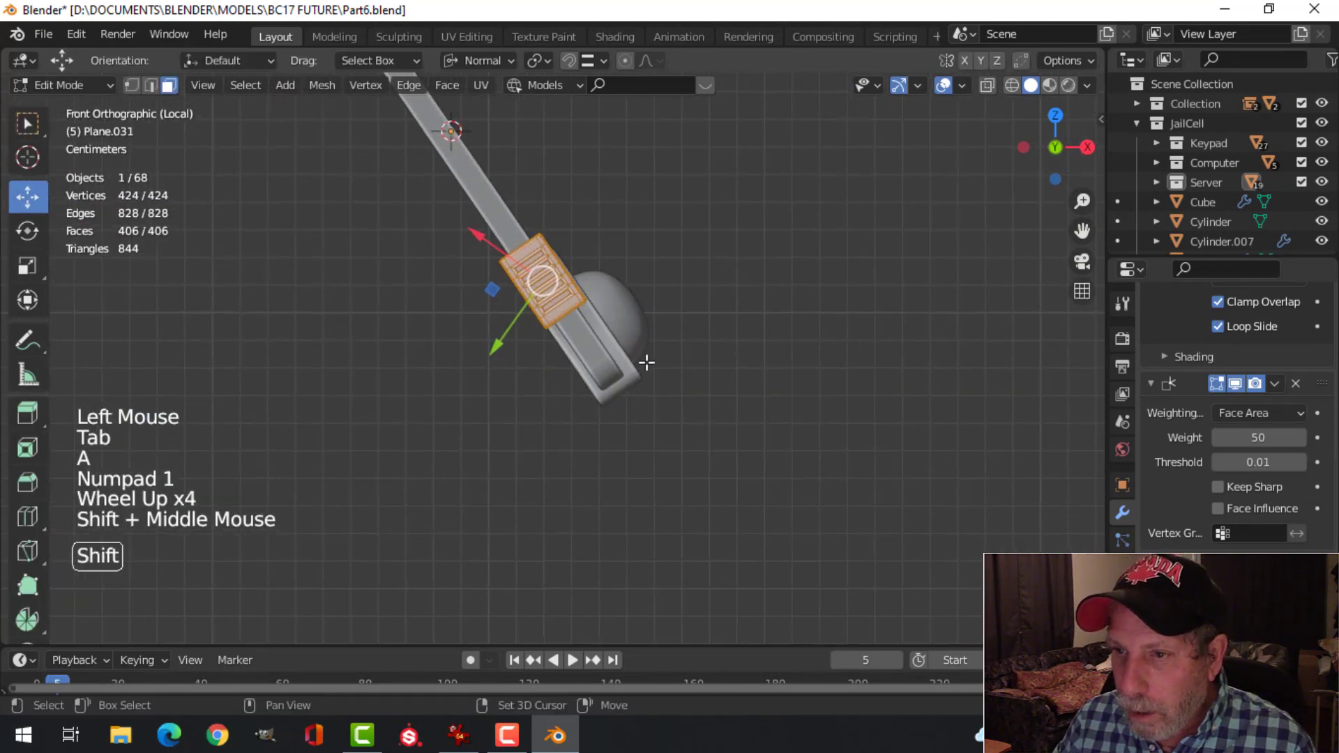
scroll(648, 360, "up", 4)
key("g")
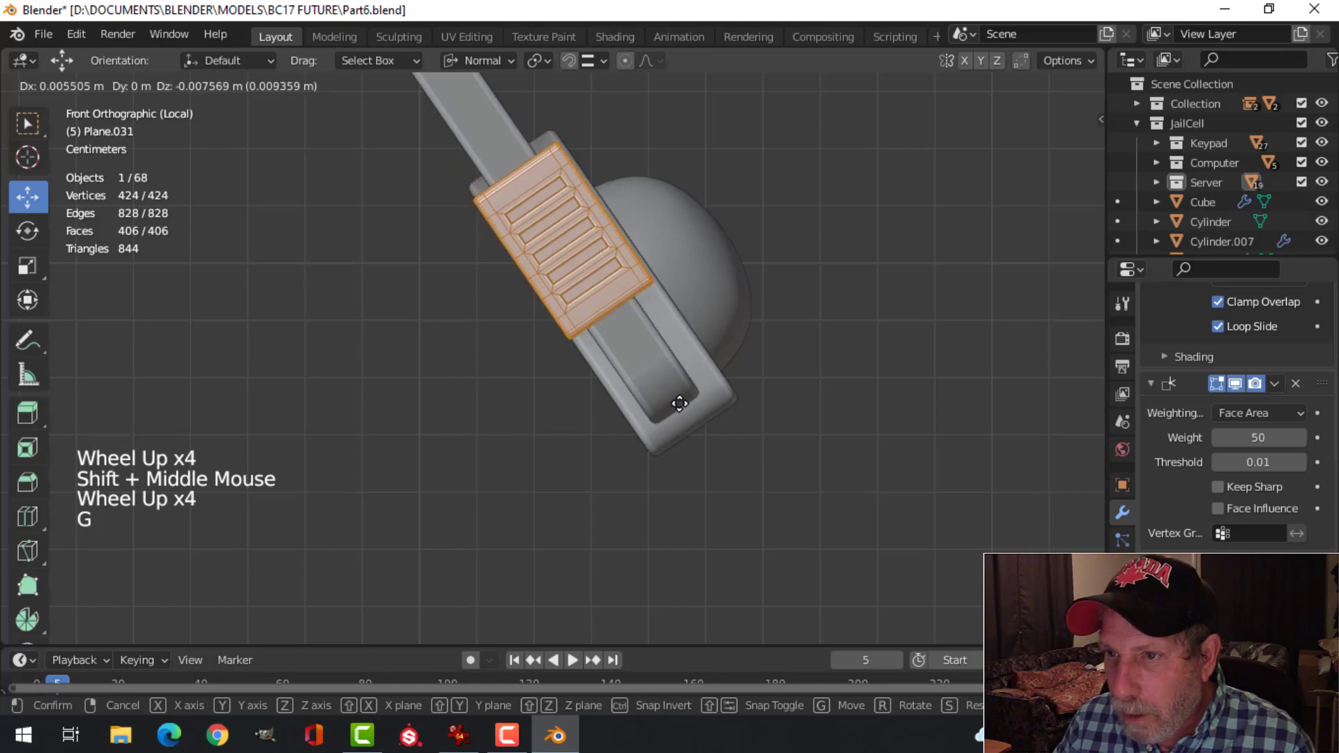
left_click(679, 403)
key("Tab")
scroll(760, 343, "down", 3)
key("alt+a")
middle_click_drag(760, 343, 667, 374)
scroll(583, 386, "down", 4)
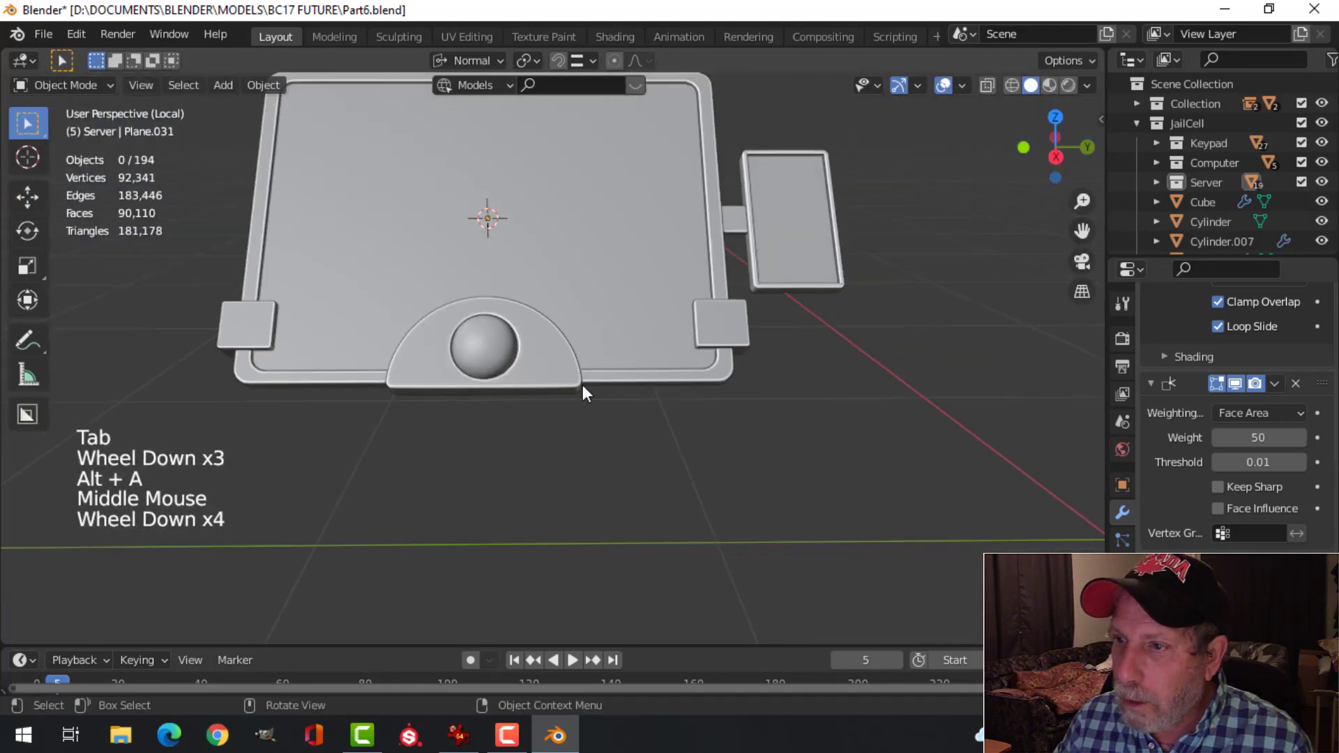
Step: Save the file and leave local view to show the monitor in the full jail cell scene
middle_click_drag(583, 386, 745, 314, "shift")
scroll(583, 403, "down", 4)
scroll(602, 368, "up", 1)
scroll(602, 368, "up", 3)
scroll(619, 290, "down", 3)
key("ctrl+s")
scroll(746, 286, "down", 1)
middle_click_drag(745, 314, 893, 199)
key("slash")
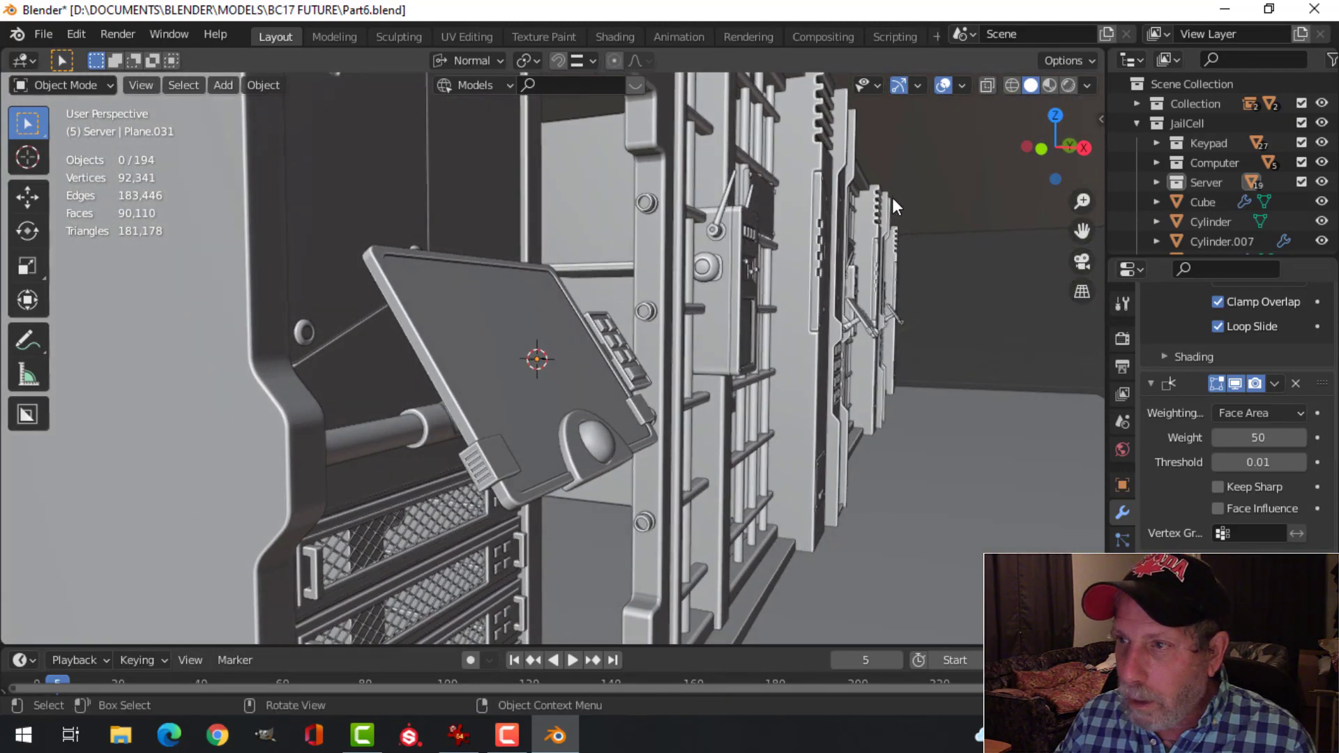
Step: Turn on the Face Orientation overlay and make the normals of the side keypad's buttons point outward
left_click(962, 85)
left_click(884, 444)
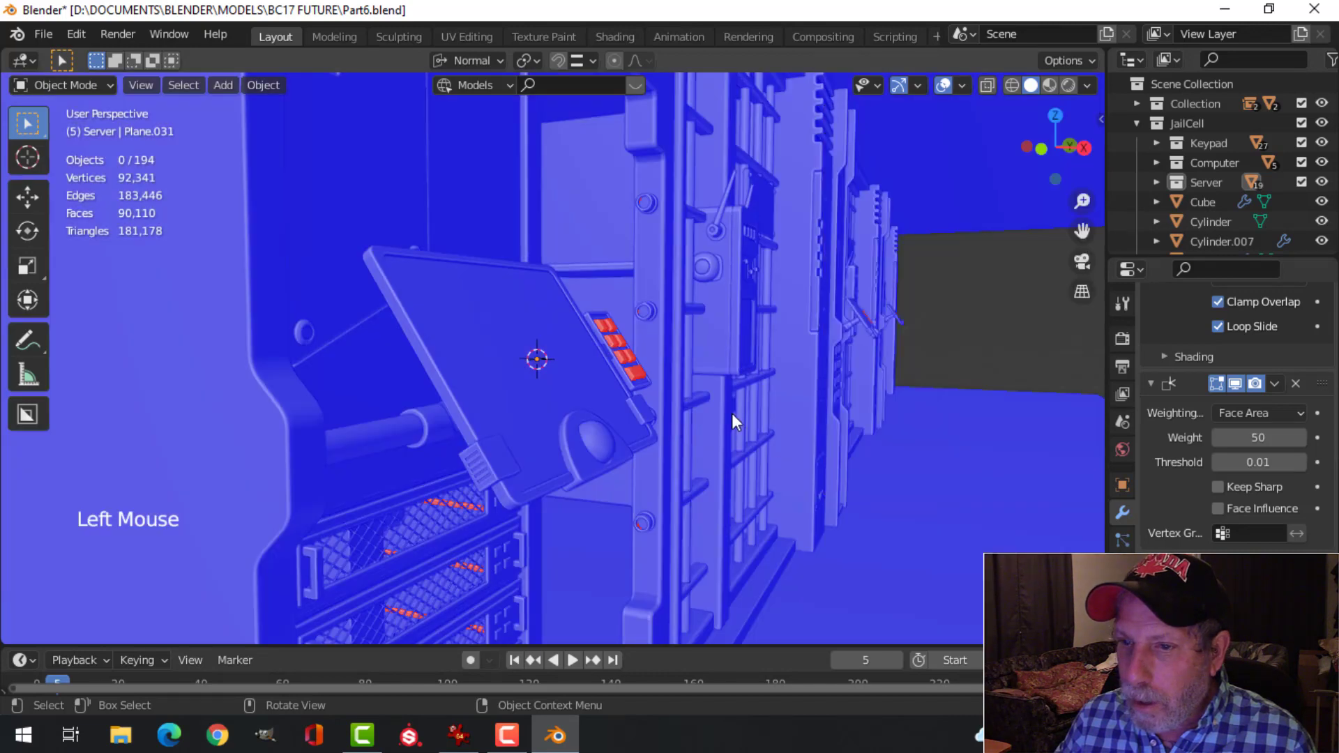
middle_click_drag(731, 413, 617, 417)
left_click(709, 341)
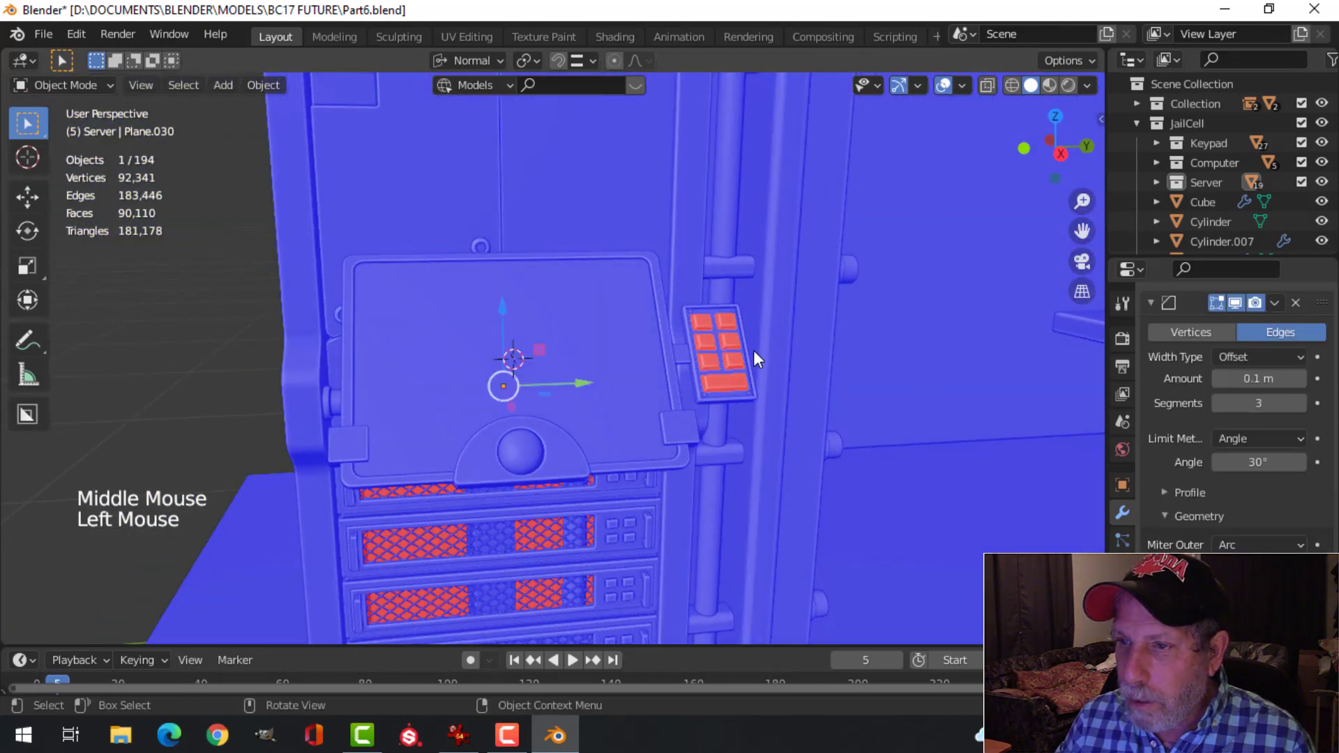
key("Tab")
key("a")
key("alt+n")
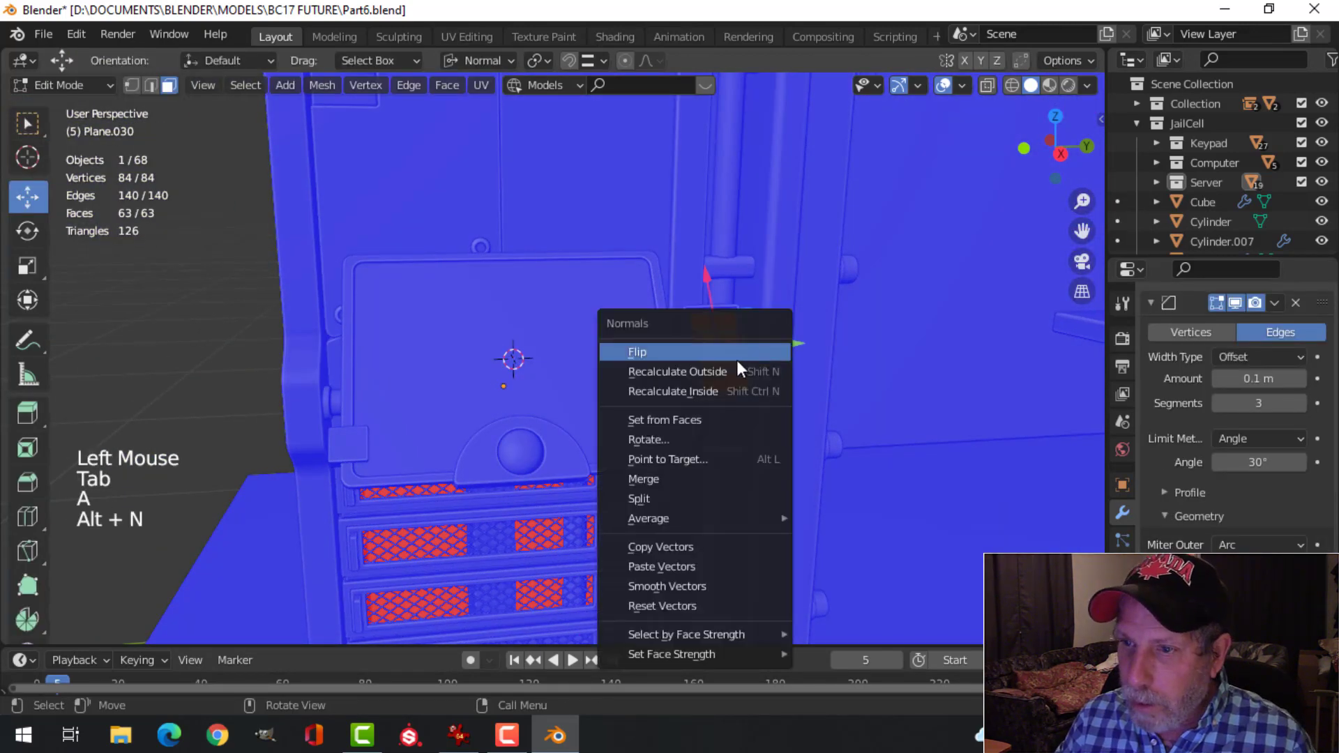
left_click(733, 368)
key("alt+a")
key("Tab")
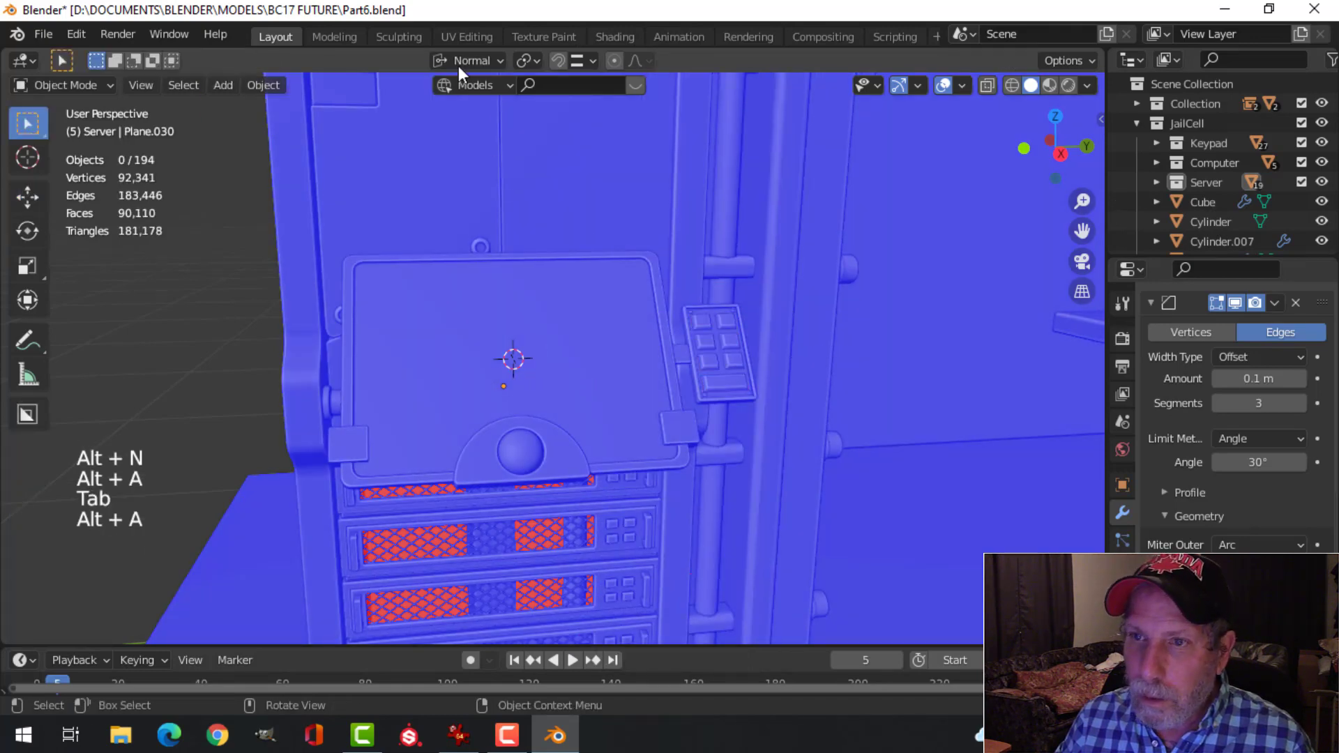
Step: Set the transform orientation to Global and turn off the Face Orientation overlay
left_click(459, 64)
left_click(433, 124)
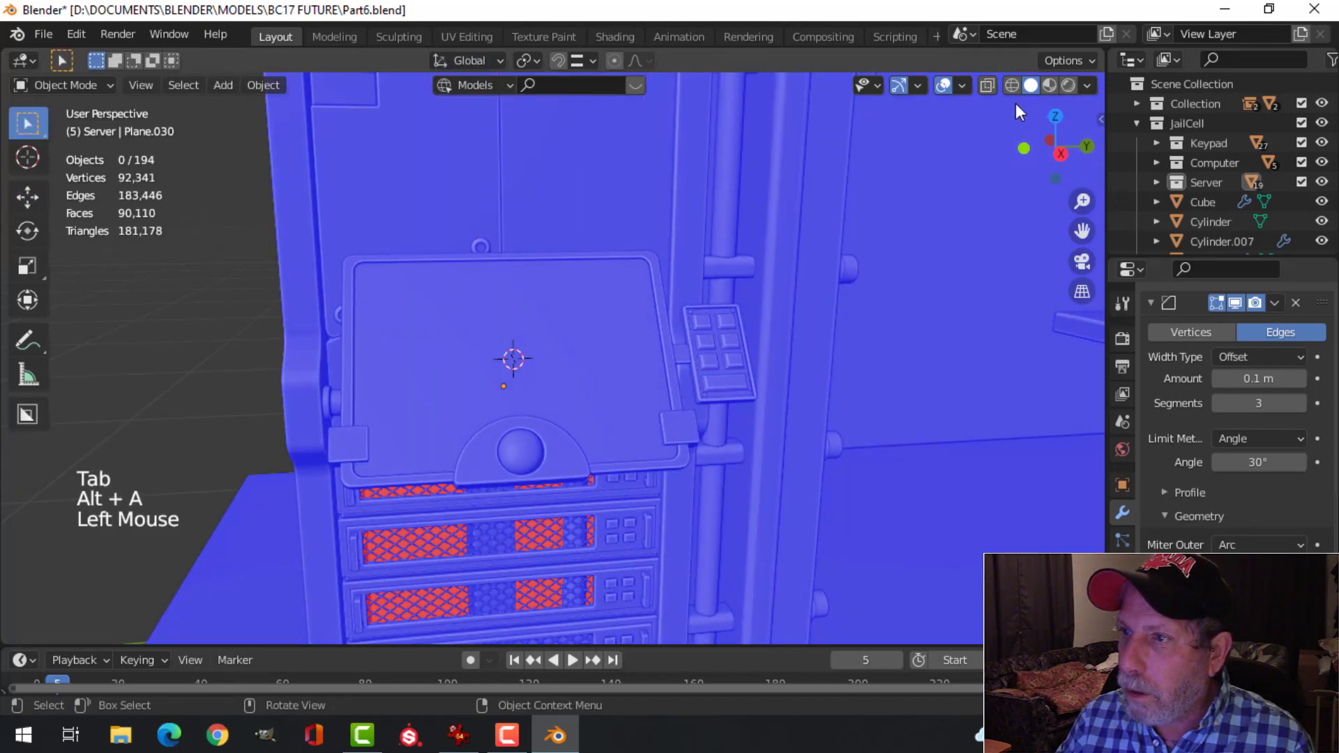
left_click(962, 85)
left_click(893, 438)
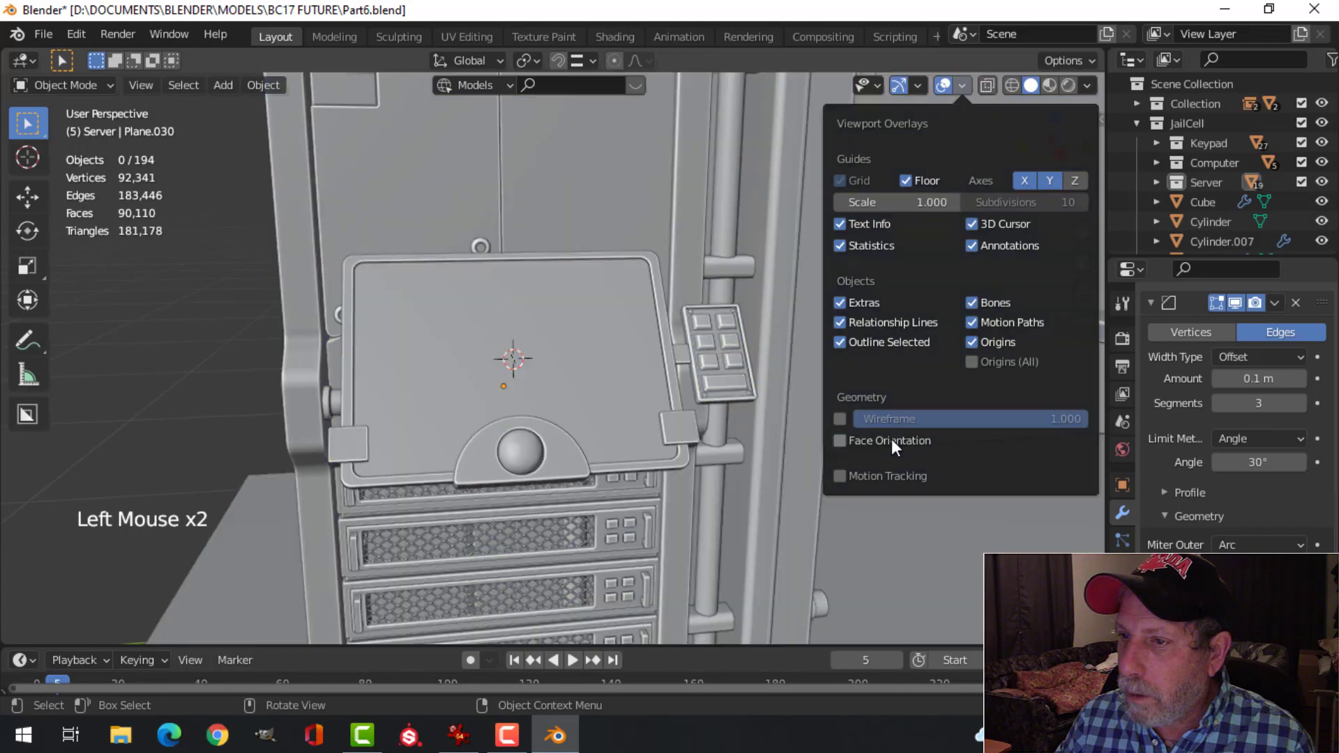
Step: Open the server cabinet's body and side frames together in Edit Mode in right view with nothing selected
scroll(768, 359, "down", 8)
middle_click_drag(751, 358, 595, 320, "shift")
scroll(637, 299, "down", 2)
scroll(556, 308, "up", 3)
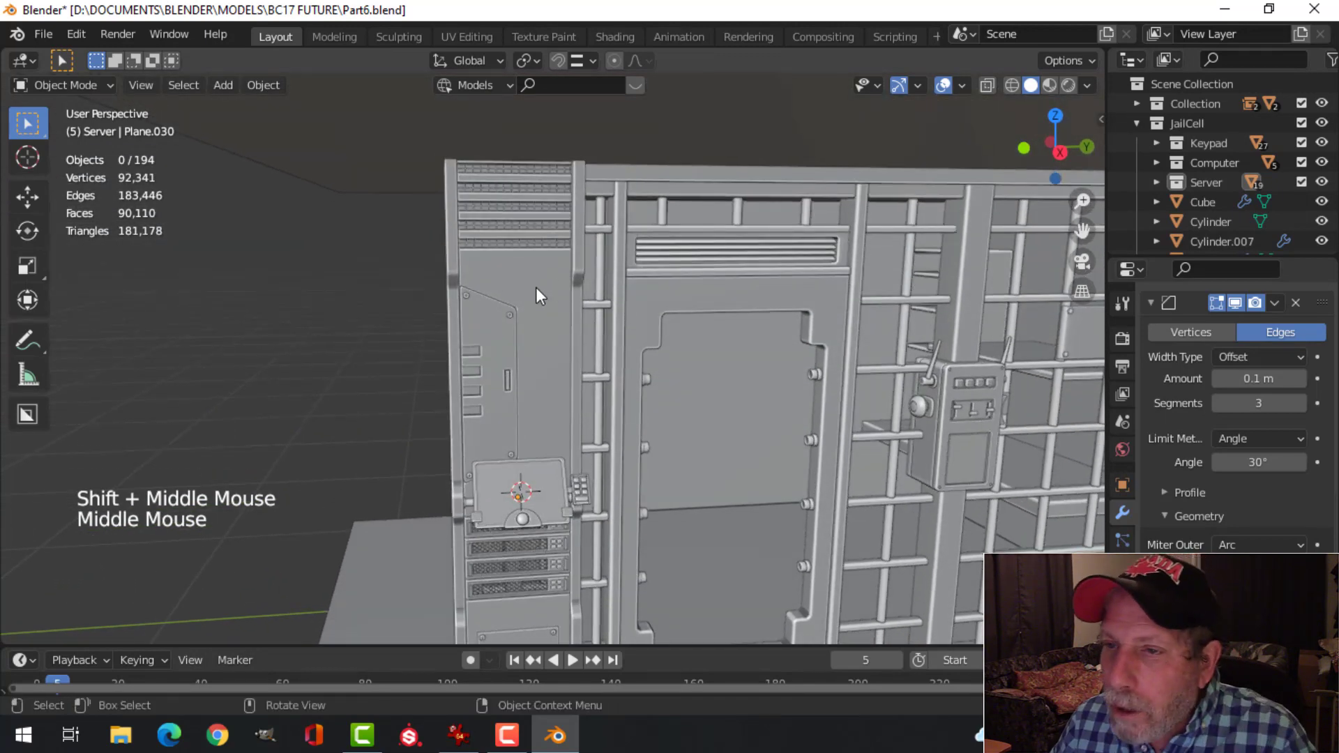
scroll(662, 441, "down", 3)
middle_click_drag(663, 441, 620, 237, "shift")
scroll(603, 338, "up", 3)
left_click(569, 376)
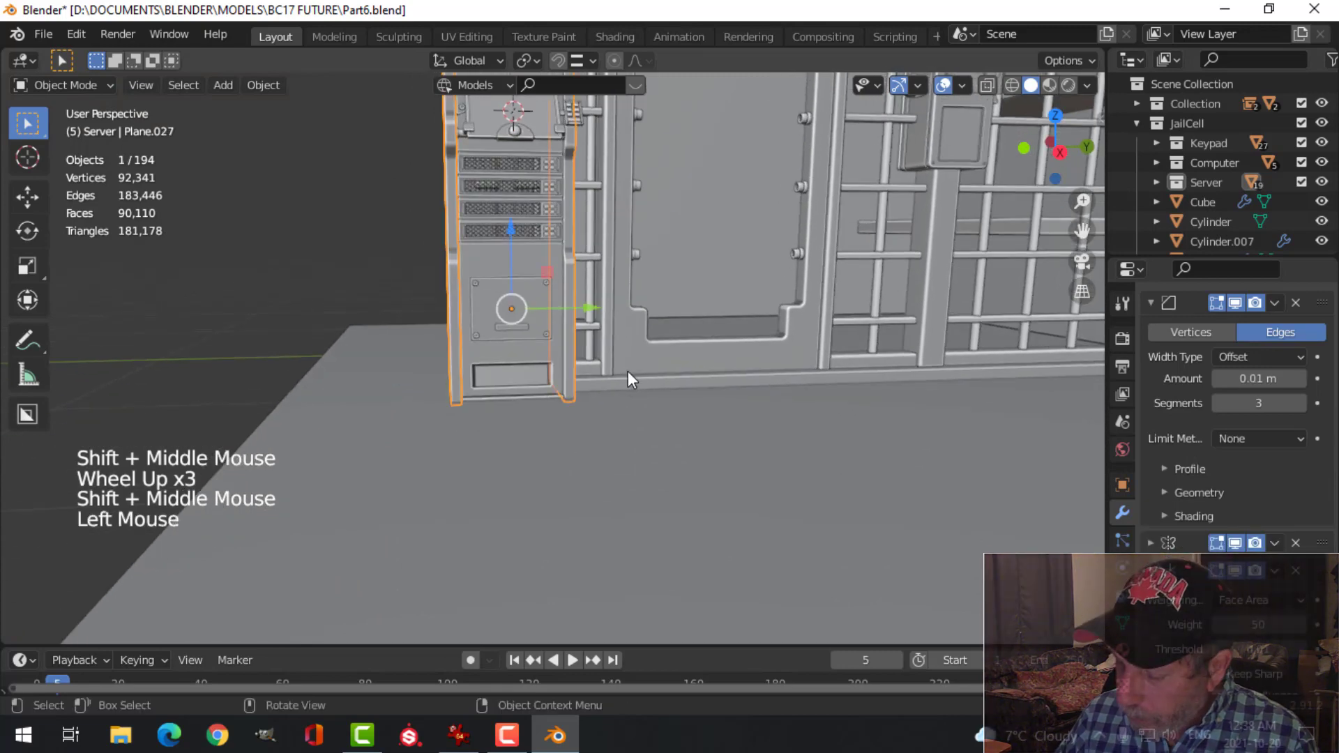
key("KP_1")
key("KP_3")
scroll(627, 371, "up", 4)
middle_click_drag(628, 371, 640, 258, "shift")
left_click(586, 354, "shift")
key("Tab")
key("a")
key("alt+a")
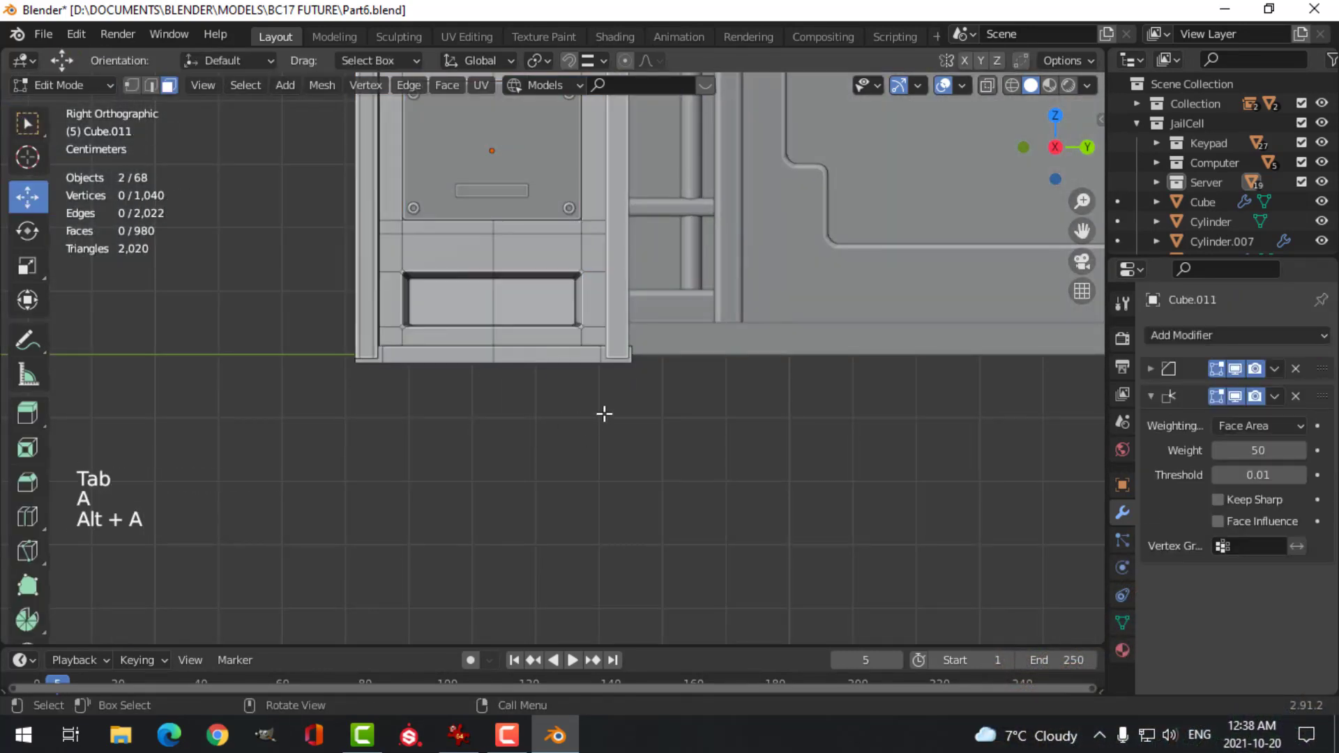
Step: Raise the bottom vertices of the cabinet, including the lower recess, about 0.018 m along Z in wireframe right view
key("z")
key("1")
key("b")
left_click_drag(283, 301, 673, 424)
key("alt+a")
key("b")
left_click_drag(320, 249, 663, 405)
scroll(554, 355, "up", 3)
left_click_drag(428, 215, 428, 194)
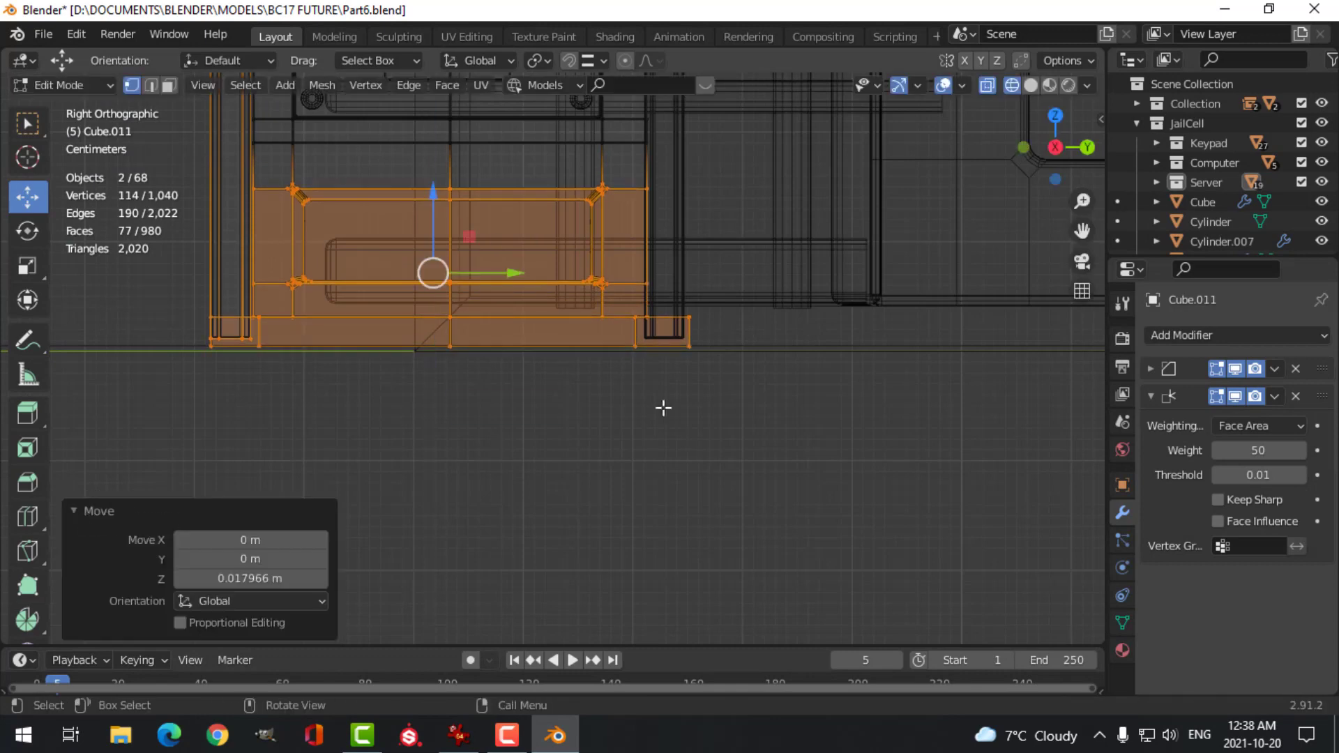
key("z")
middle_click_drag(660, 328, 661, 353)
key("alt+a")
key("Tab")
key("alt+a")
scroll(660, 353, "down", 2)
Step: Raise the bottom end vertices of the cabinet's side frame slightly along Z in wireframe right view
mouse_move(632, 419)
middle_mouse_down()
mouse_move(623, 364)
mouse_move(628, 411)
middle_mouse_up()
left_click(625, 335)
key("Tab")
key("KP_1")
key("KP_3")
key("z")
key("b")
left_click_drag(279, 307, 600, 391)
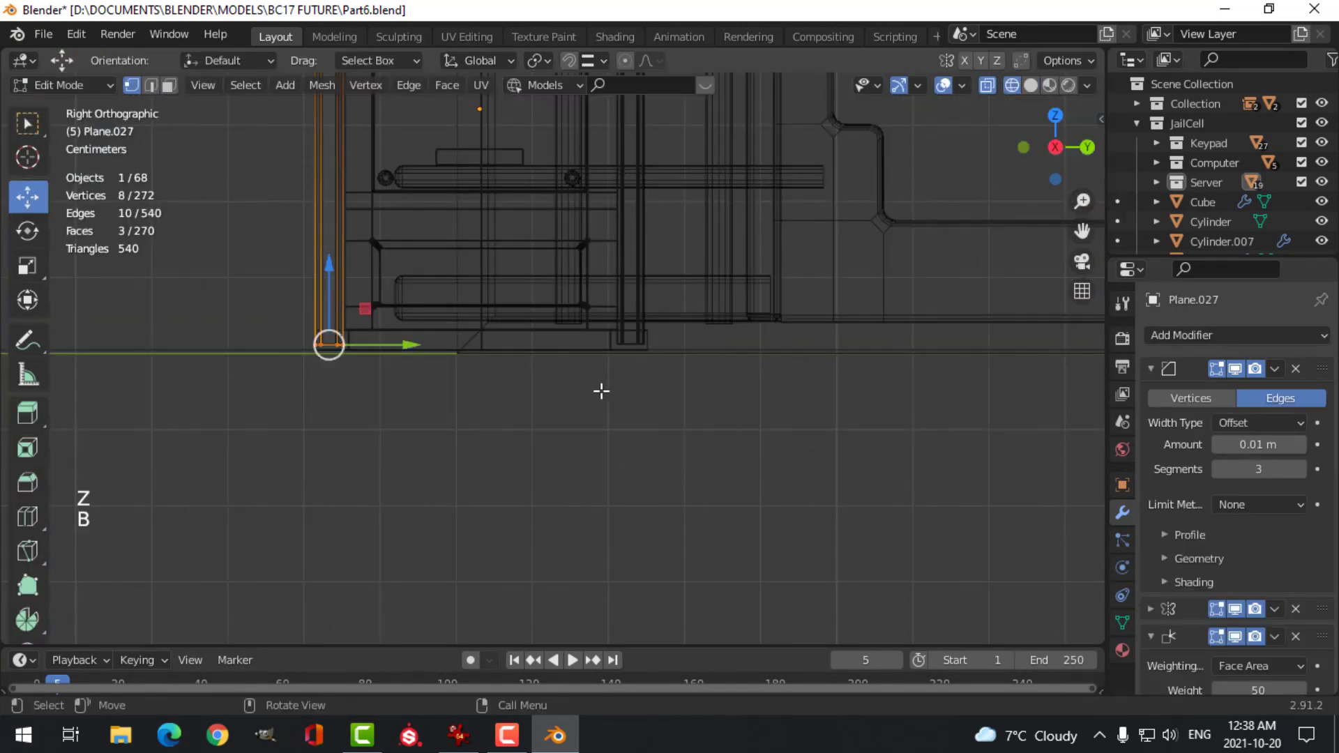
left_click_drag(328, 268, 329, 255)
key("alt+a")
key("z")
key("Tab")
key("alt+a")
scroll(523, 349, "down", 4)
Step: Scale the face loop around the cabinet body's base horizontally, excluding the Z axis
middle_click_drag(628, 342, 655, 391)
scroll(690, 374, "up", 4)
left_click(541, 314)
key("Tab")
key("a")
key("alt+a")
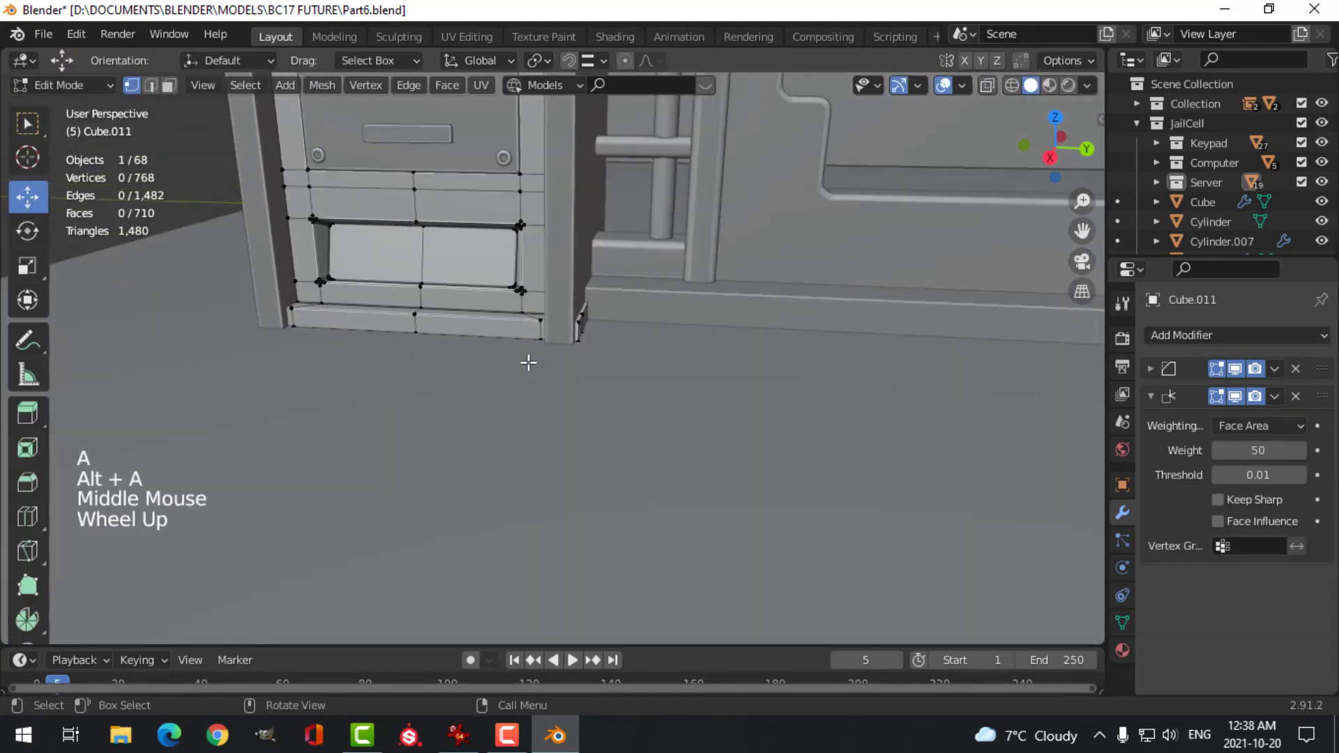
key("3")
left_click(488, 315, "alt+shift")
key("s")
key("shift+z")
left_click(543, 360)
key("alt+a")
key("Tab")
key("alt+a")
Step: Try to lower the top vertices of the cabinet body and side frames about 0.069 m in right view
scroll(544, 360, "down", 3)
middle_click_drag(543, 360, 625, 331, "shift")
scroll(520, 388, "up", 2)
key("KP_3")
left_click(657, 195)
left_click(627, 257)
key("alt+a")
key("1")
key("b")
left_click_drag(421, 123, 639, 173)
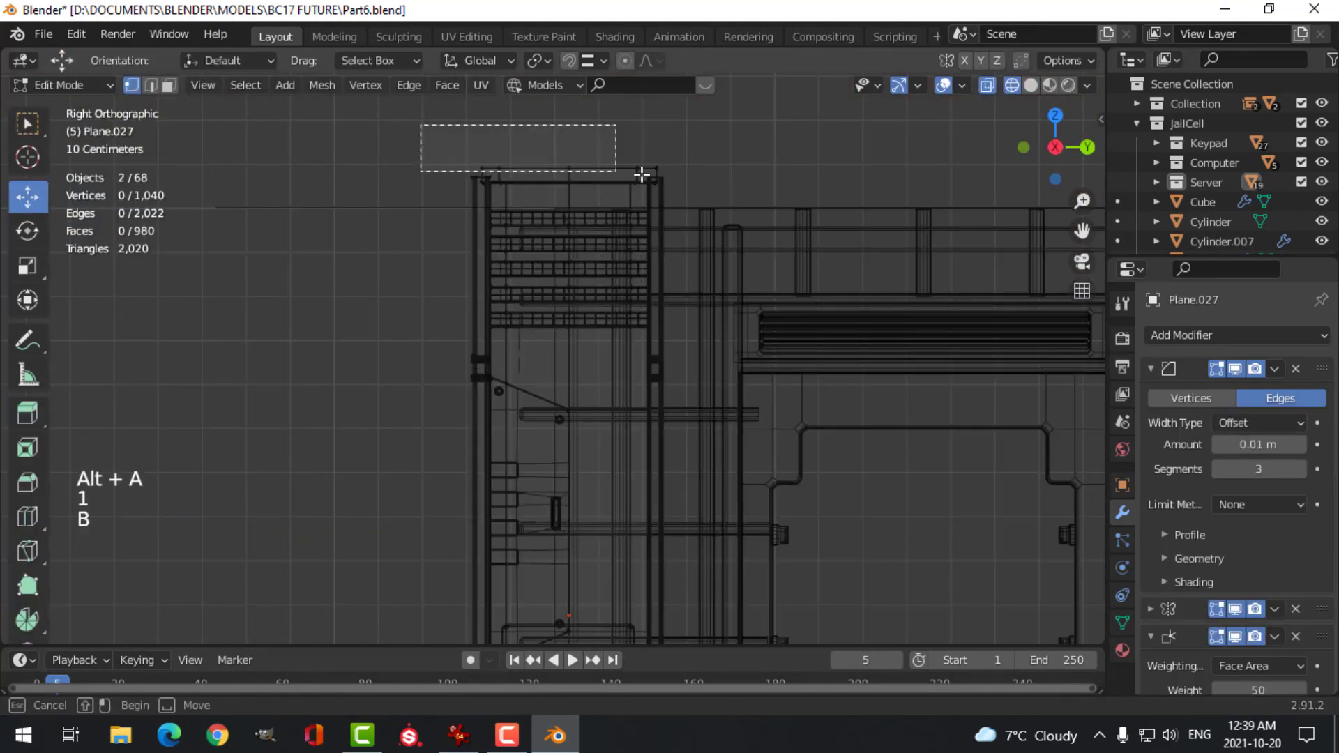
left_click_drag(640, 173, 662, 189)
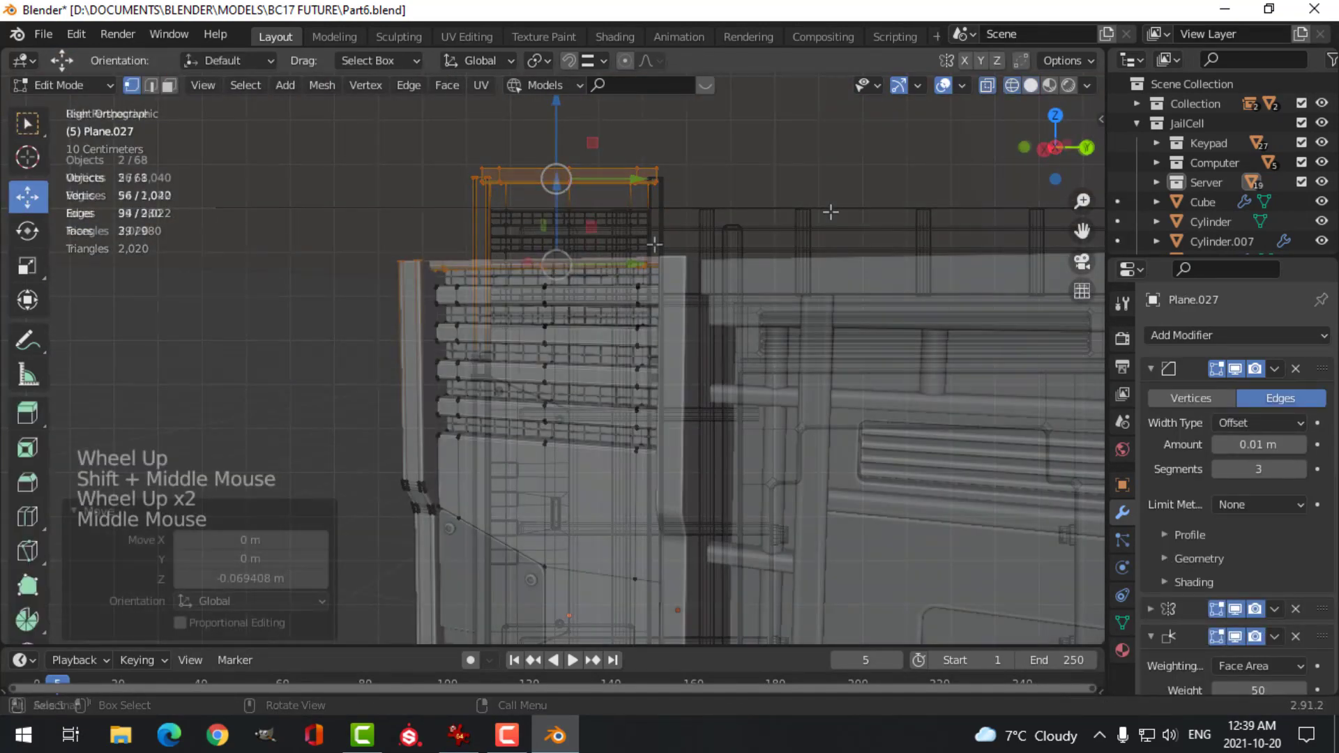
scroll(673, 245, "down", 3)
key("ctrl+z")
Step: Try to lower the cabinet's whole upper vented section together with the side frame tops in right view
key("KP_3")
key("z")
left_click(550, 261)
key("alt+a")
key("b")
left_click_drag(402, 209, 642, 432)
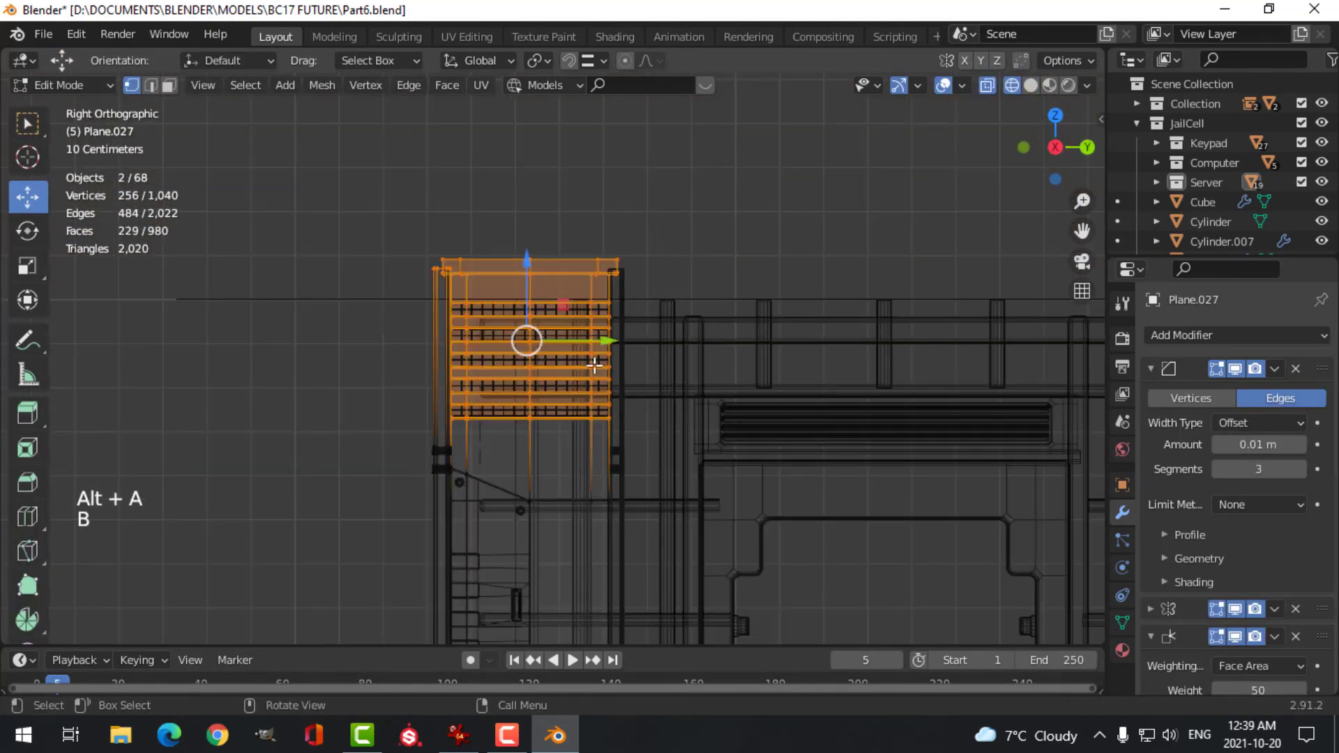
key("z")
scroll(608, 322, "up", 5)
key("ctrl+z")
Step: Include the vent grille mesh in the edit and move the cabinet's whole upper vented section down in right view
key("Tab")
left_click(550, 242, "shift")
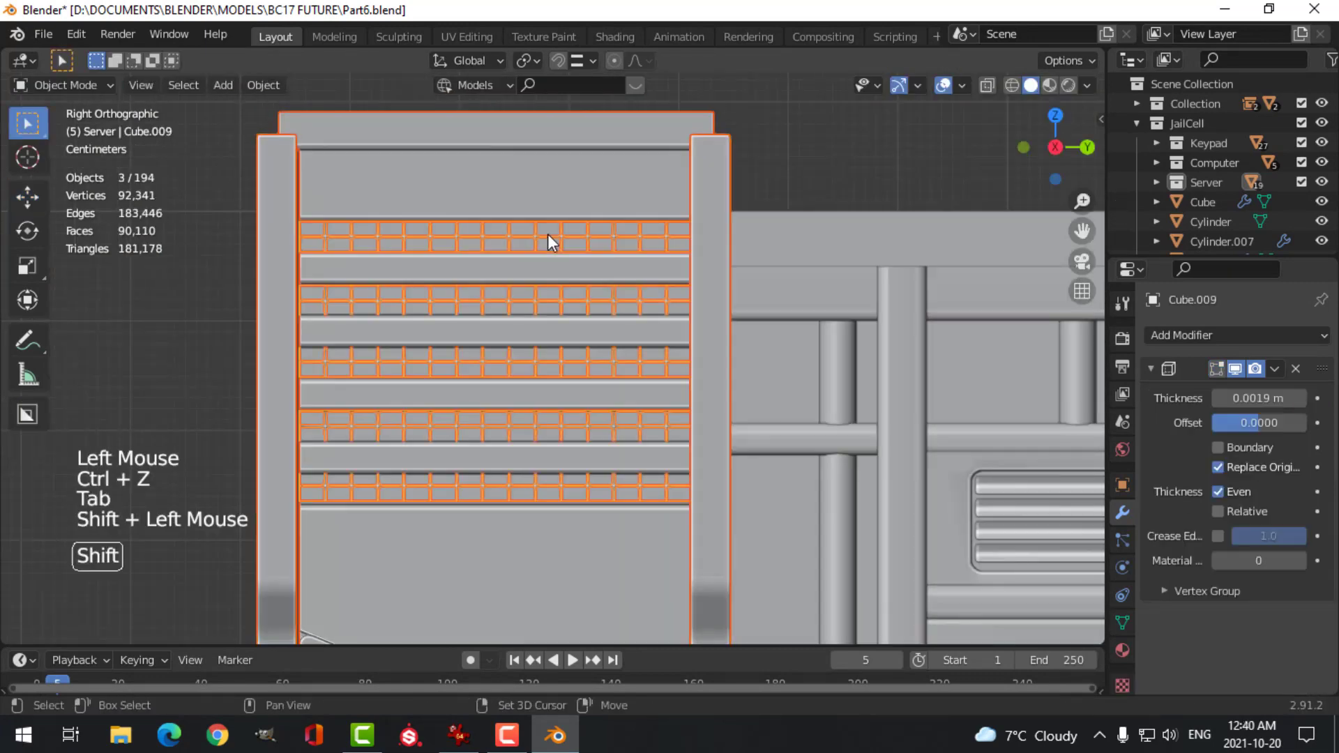
key("Tab")
key("a")
scroll(730, 293, "down", 4)
key("alt+a")
key("z")
key("b")
left_click_drag(303, 160, 674, 446)
scroll(562, 363, "up", 2)
left_click_drag(509, 265, 500, 297)
Step: Move only the vertices above the vents, at the cabinet's top edge, further down along Z
key("alt+a")
key("b")
left_click_drag(271, 164, 748, 279)
left_click_drag(492, 172, 493, 207)
key("alt+a")
key("z")
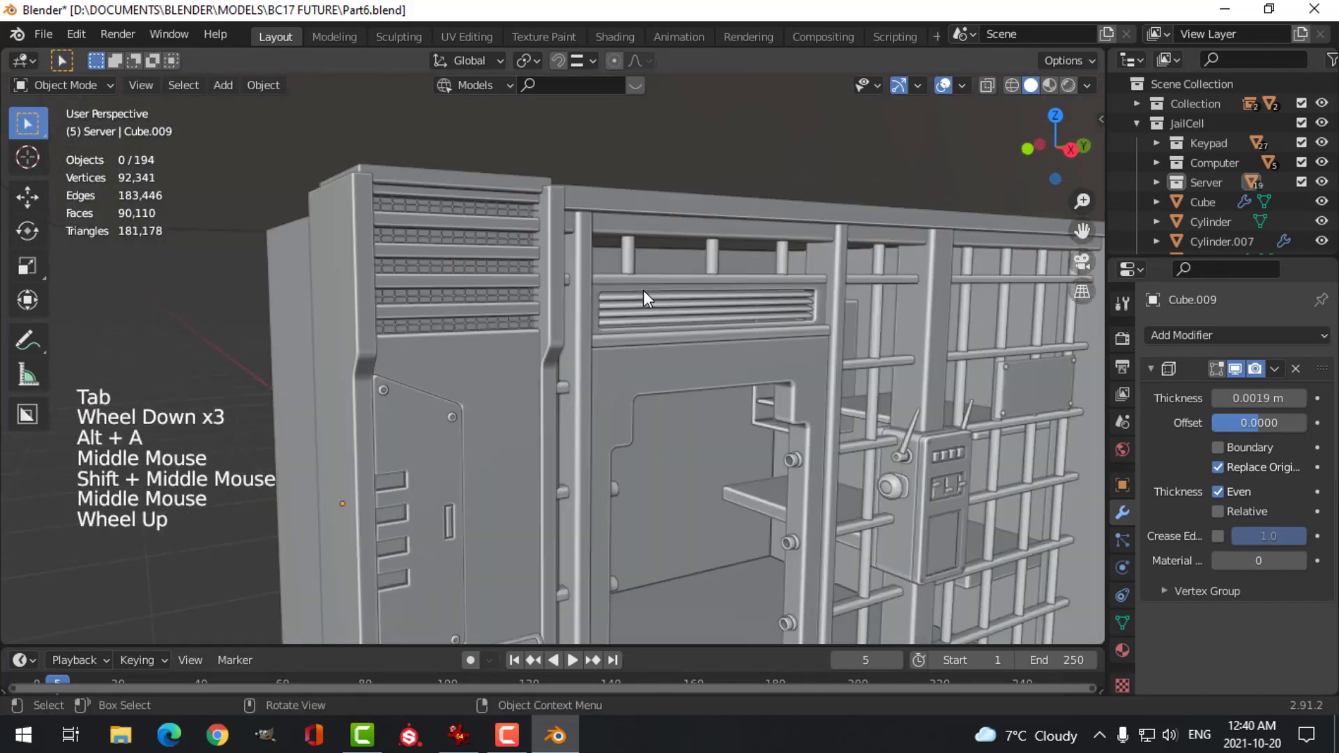
Step: Raise the top end vertices of the cabinet's side frame slightly along Z
middle_click_drag(643, 290, 630, 304)
left_click(566, 205)
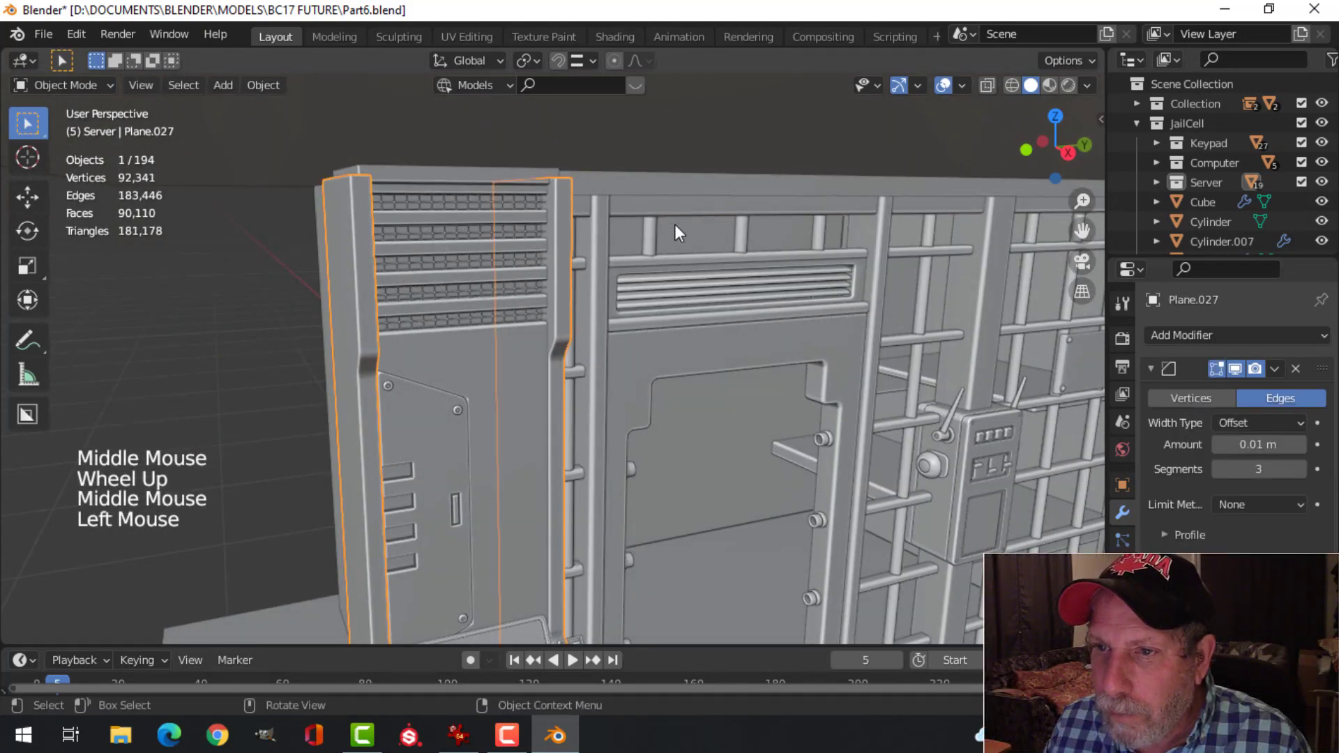
key("Tab")
key("a")
middle_click_drag(690, 254, 725, 314)
key("alt+a")
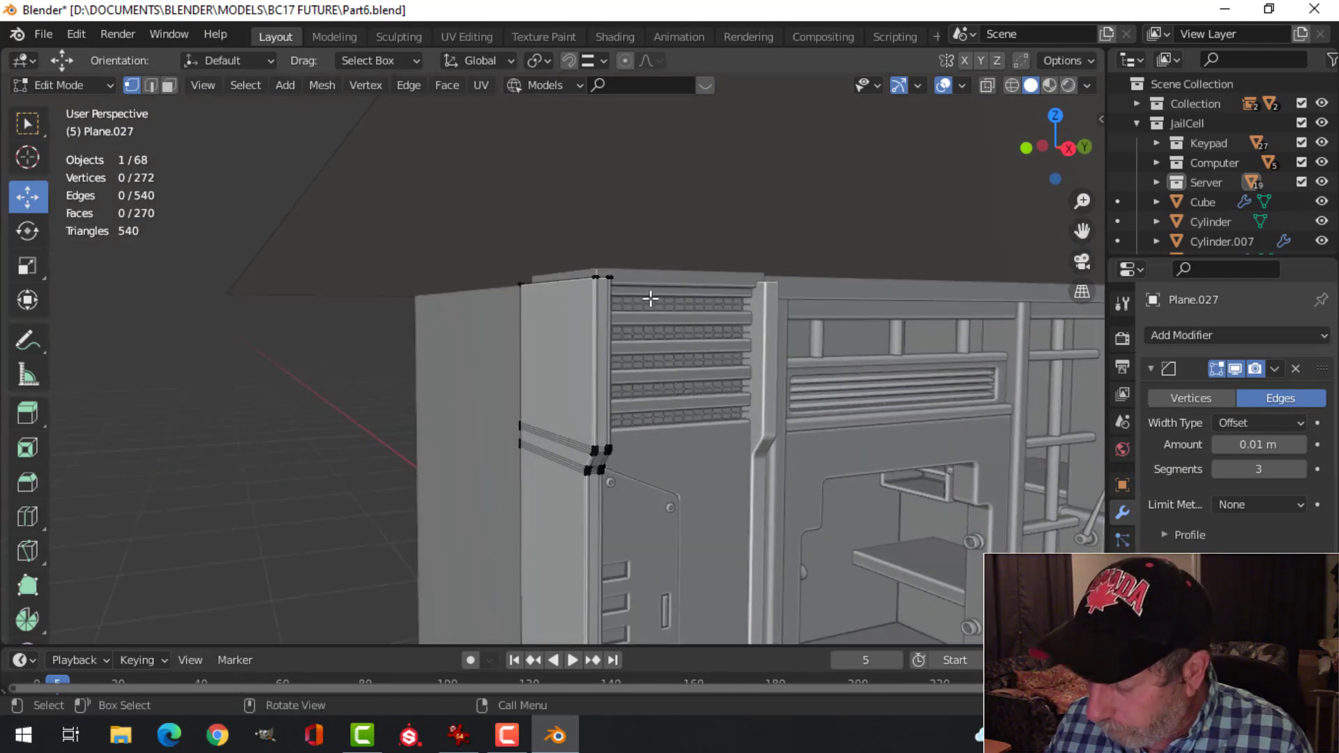
key("KP_3")
key("z")
left_click(520, 296)
key("b")
left_click_drag(514, 224, 716, 302)
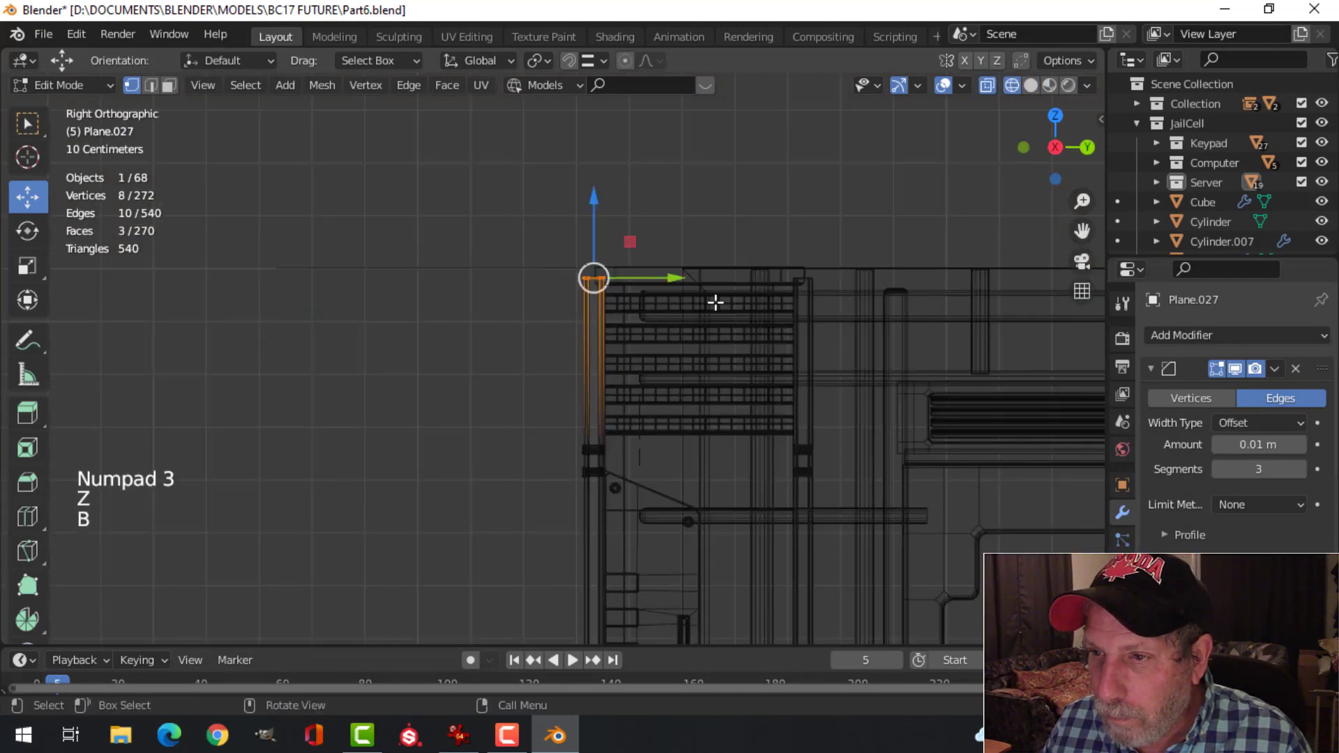
key("z")
middle_click_drag(846, 314, 627, 268)
left_click_drag(545, 206, 546, 192)
key("Tab")
Step: Deselect everything and save the file
scroll(795, 233, "down", 4)
key("alt+a")
middle_click_drag(795, 233, 748, 287)
scroll(780, 341, "up", 3)
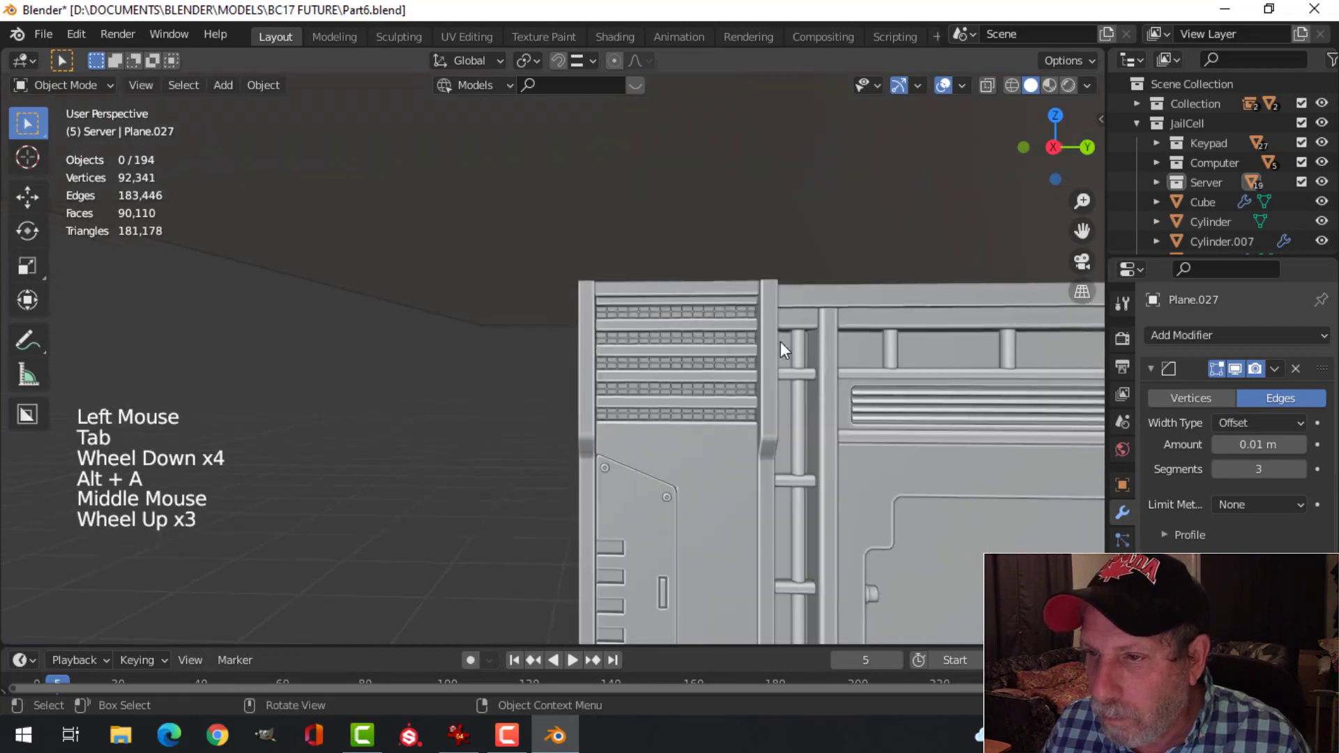
middle_click_drag(780, 341, 671, 258, "shift")
scroll(658, 293, "down", 5)
key("ctrl+s")
Step: Hide the viewport gizmos and overlays and turn on Shadow in the viewport shading
left_click(898, 86)
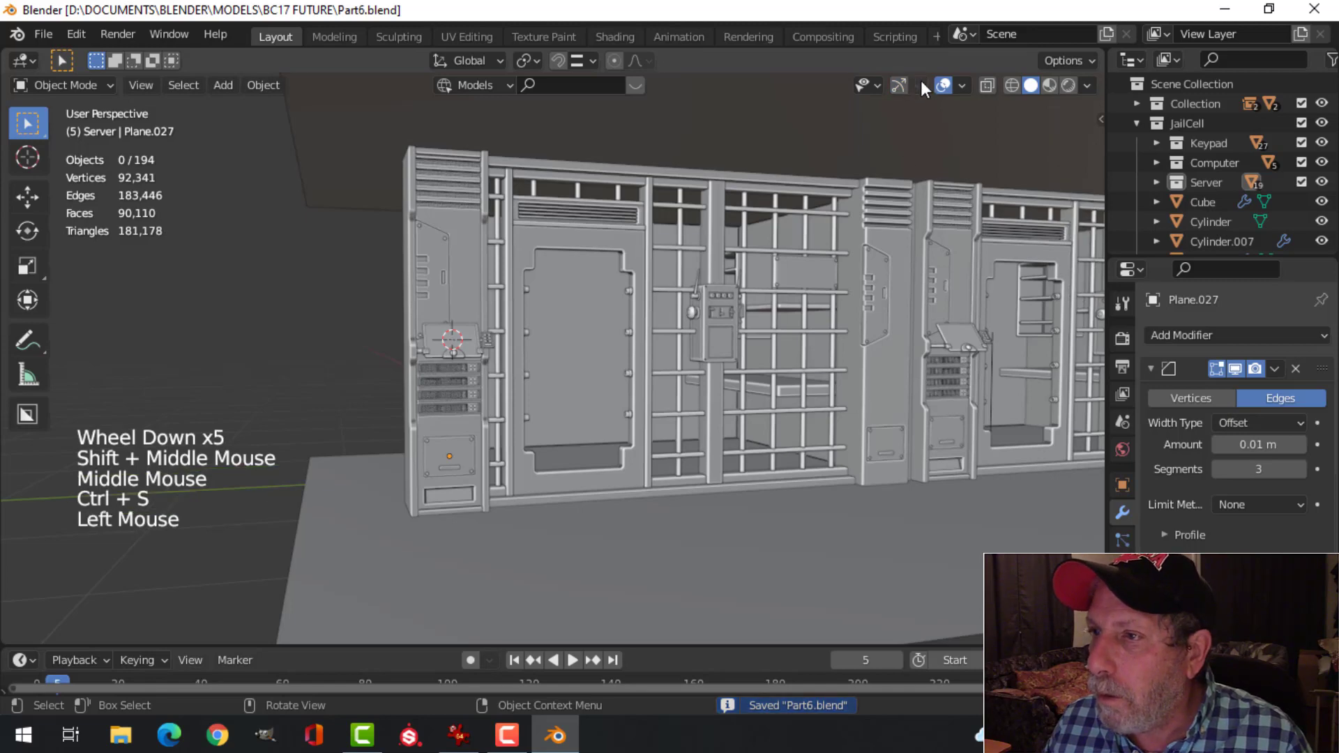
left_click(1083, 85)
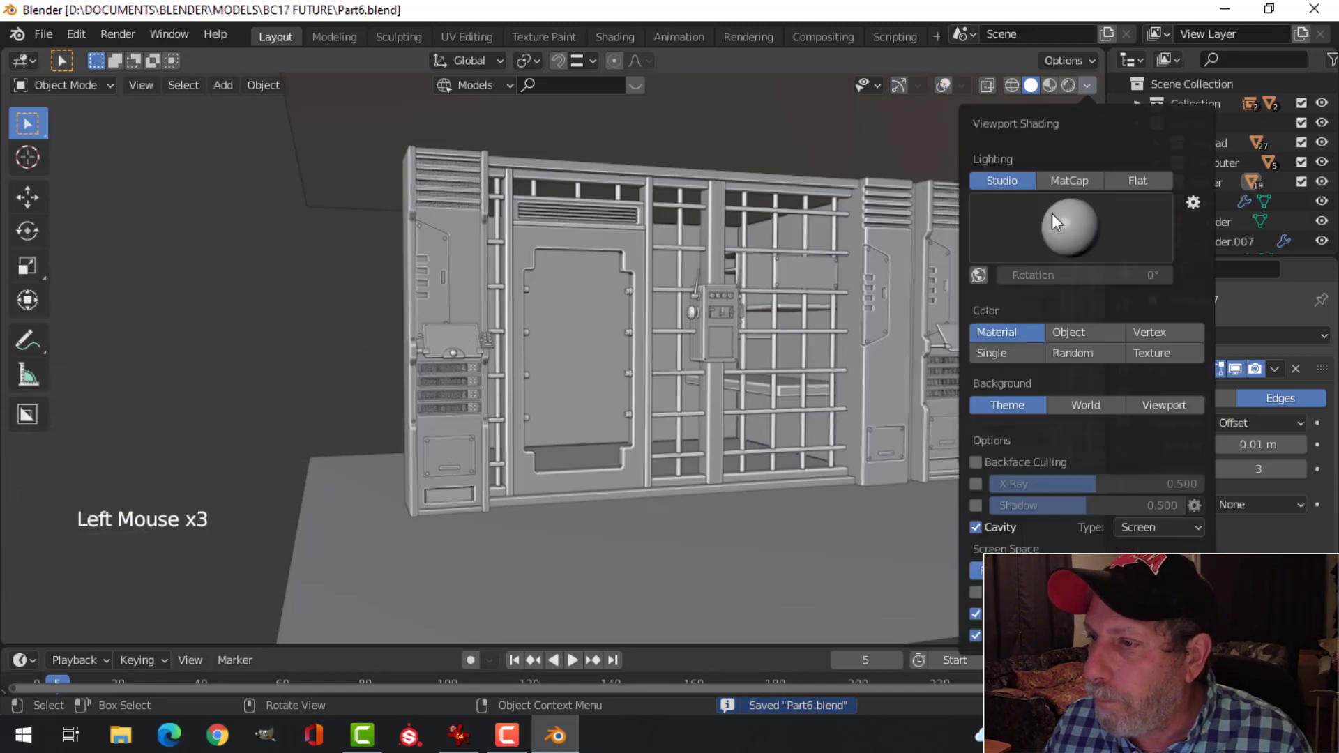
left_click(977, 504)
scroll(718, 387, "up", 4)
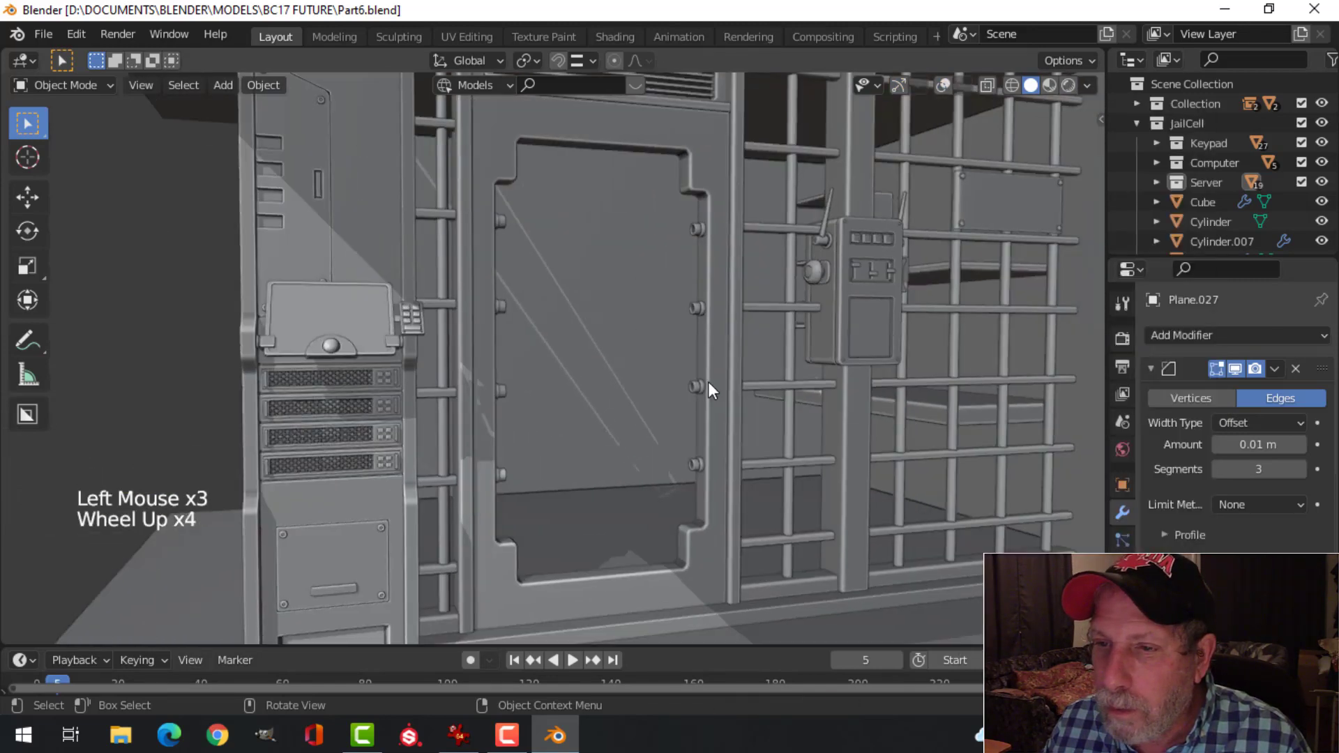
scroll(715, 377, "down", 2)
Step: Switch the viewport lighting to MatCap and choose a light grey matcap
left_click(1087, 85)
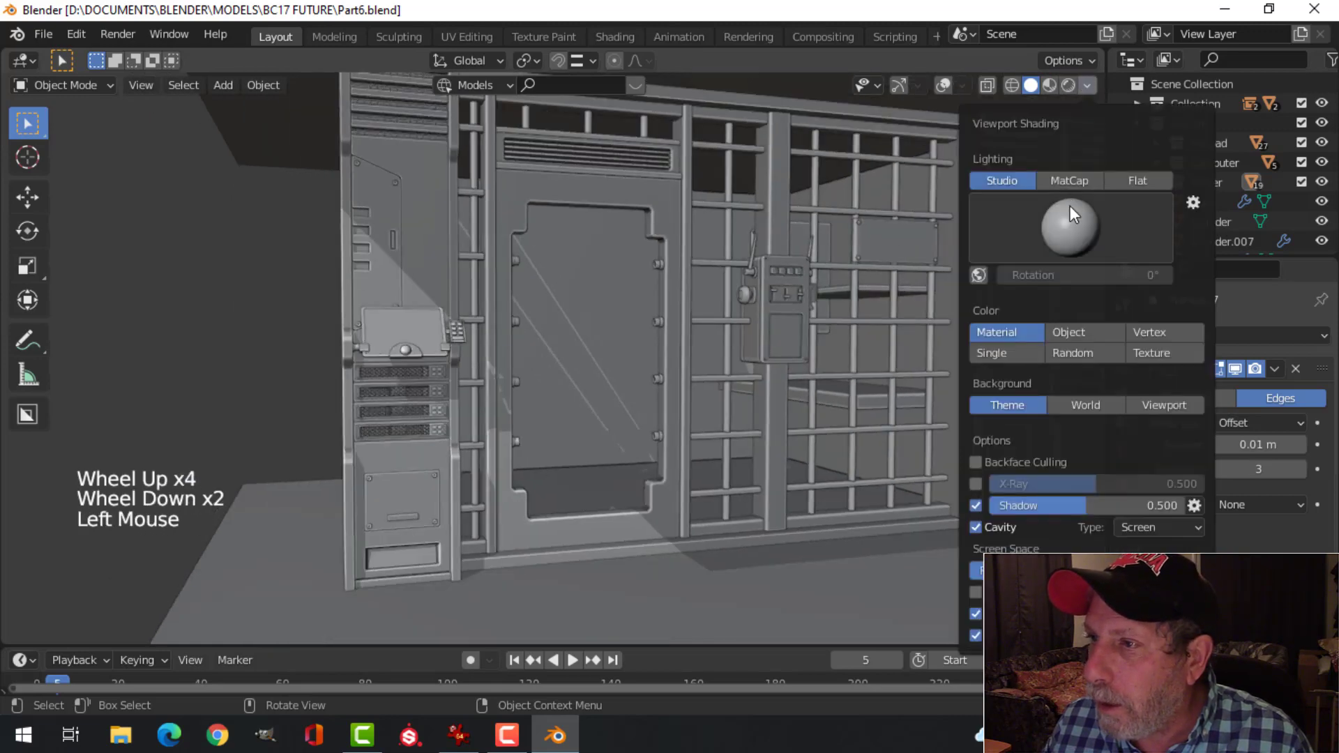
left_click(1069, 181)
left_click(1040, 233)
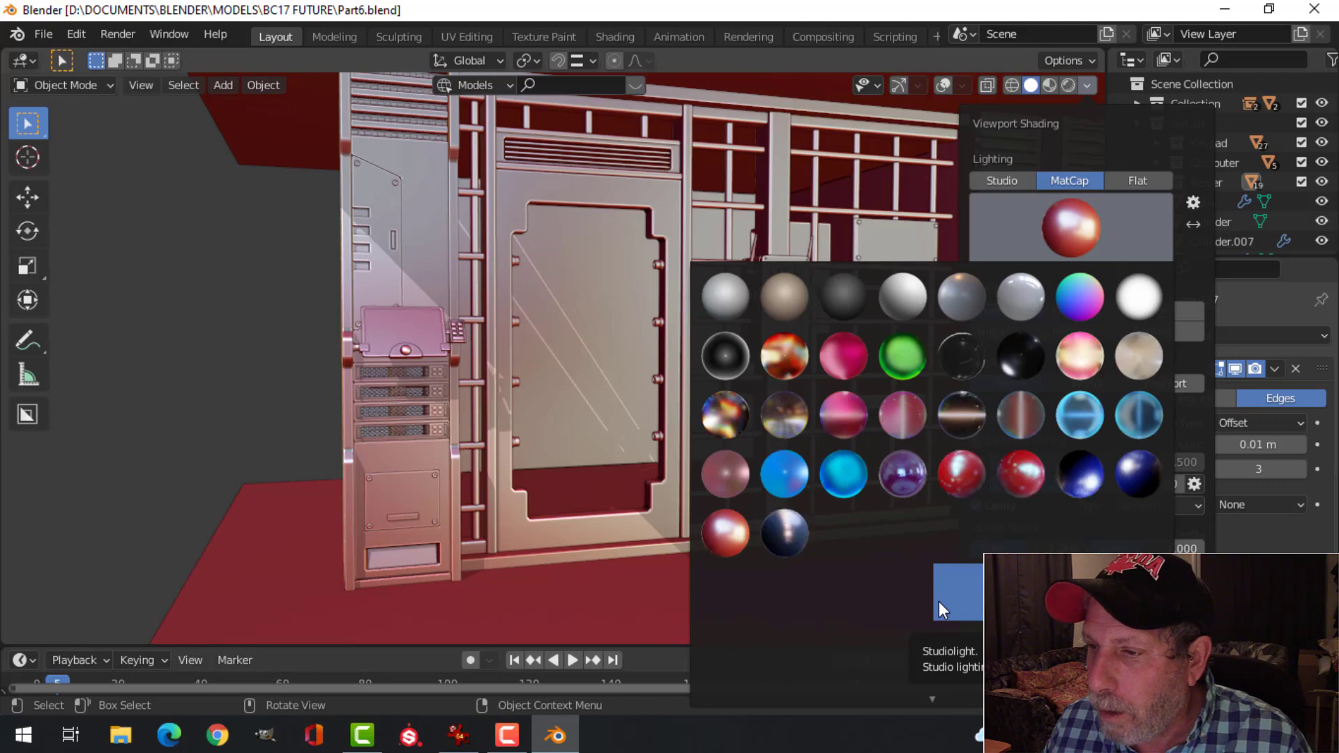
left_click(900, 608)
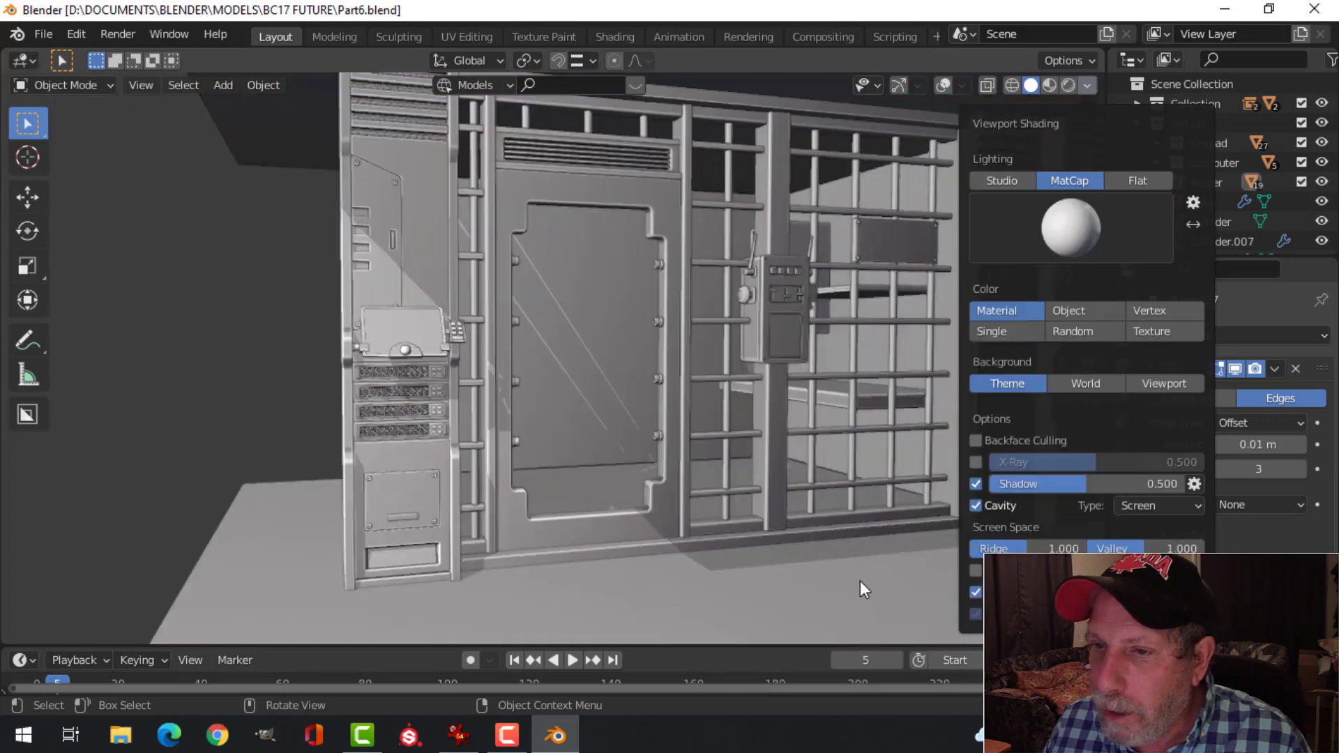
Step: Examine the server cabinet's monitor, support arm, keypad, vents and racks from several angles
scroll(505, 416, "up", 2)
middle_click_drag(508, 417, 547, 370)
scroll(502, 429, "up", 3)
scroll(361, 307, "up", 3)
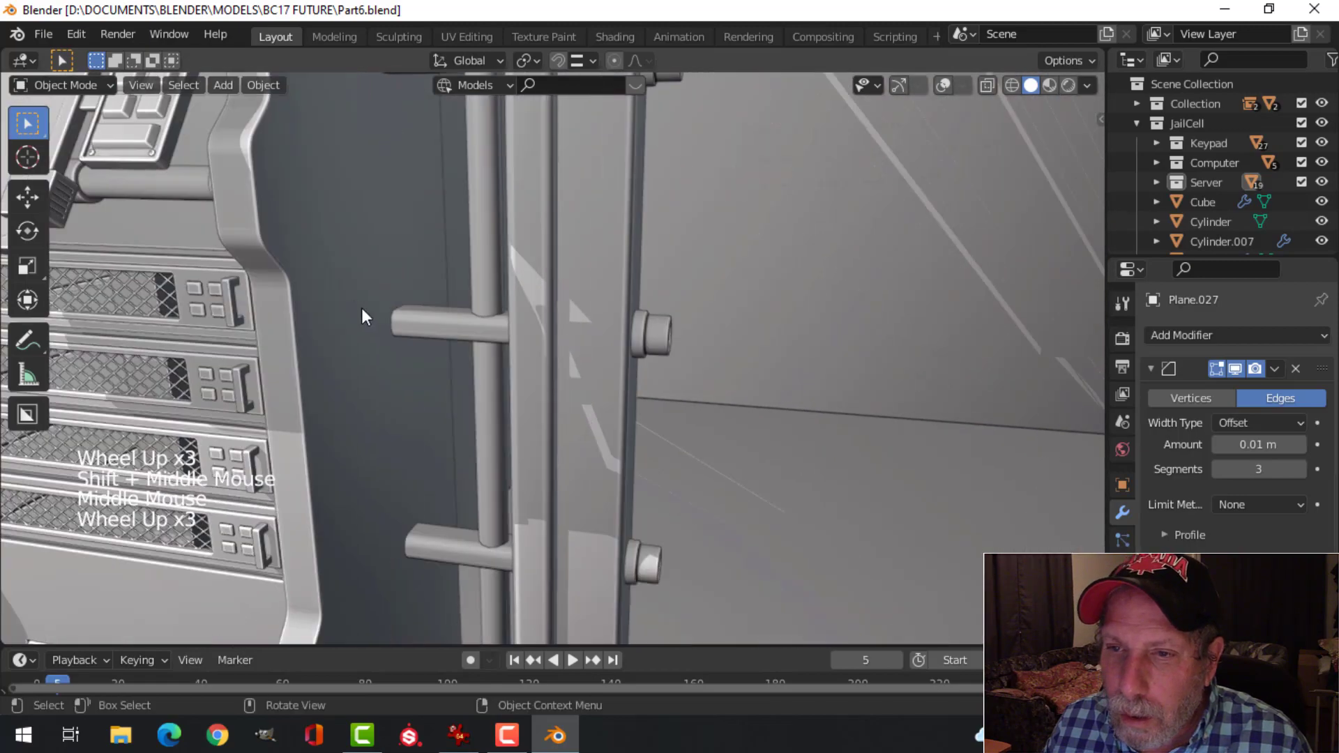
middle_click_drag(361, 308, 696, 371, "shift")
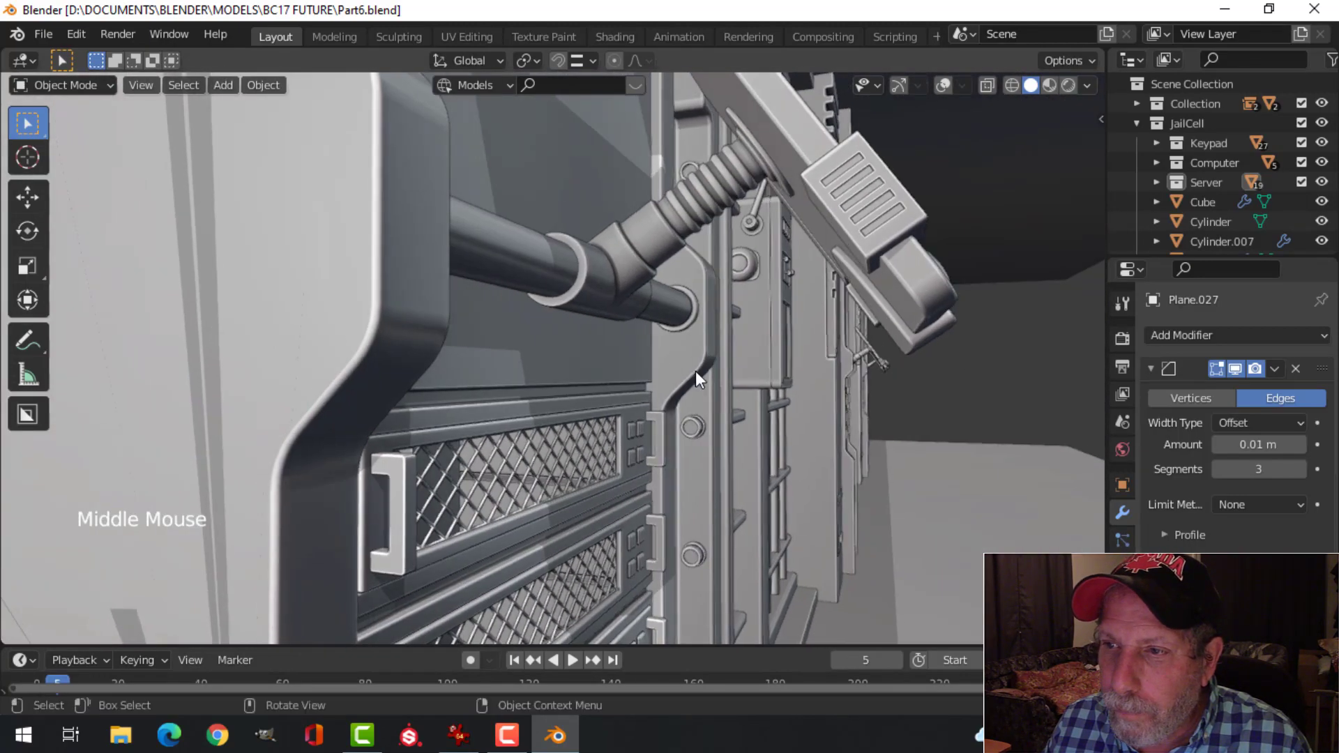
scroll(694, 371, "down", 3)
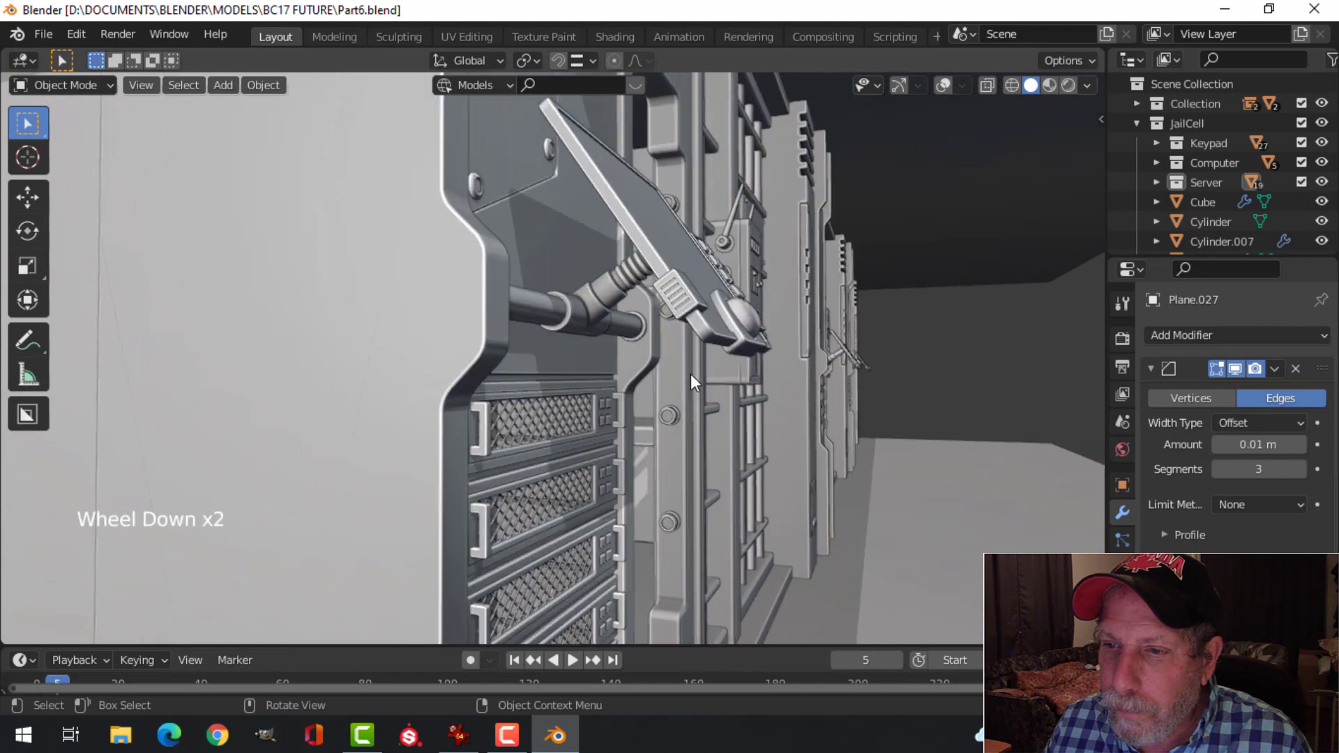
middle_click_drag(689, 374, 451, 364)
scroll(683, 387, "down", 3)
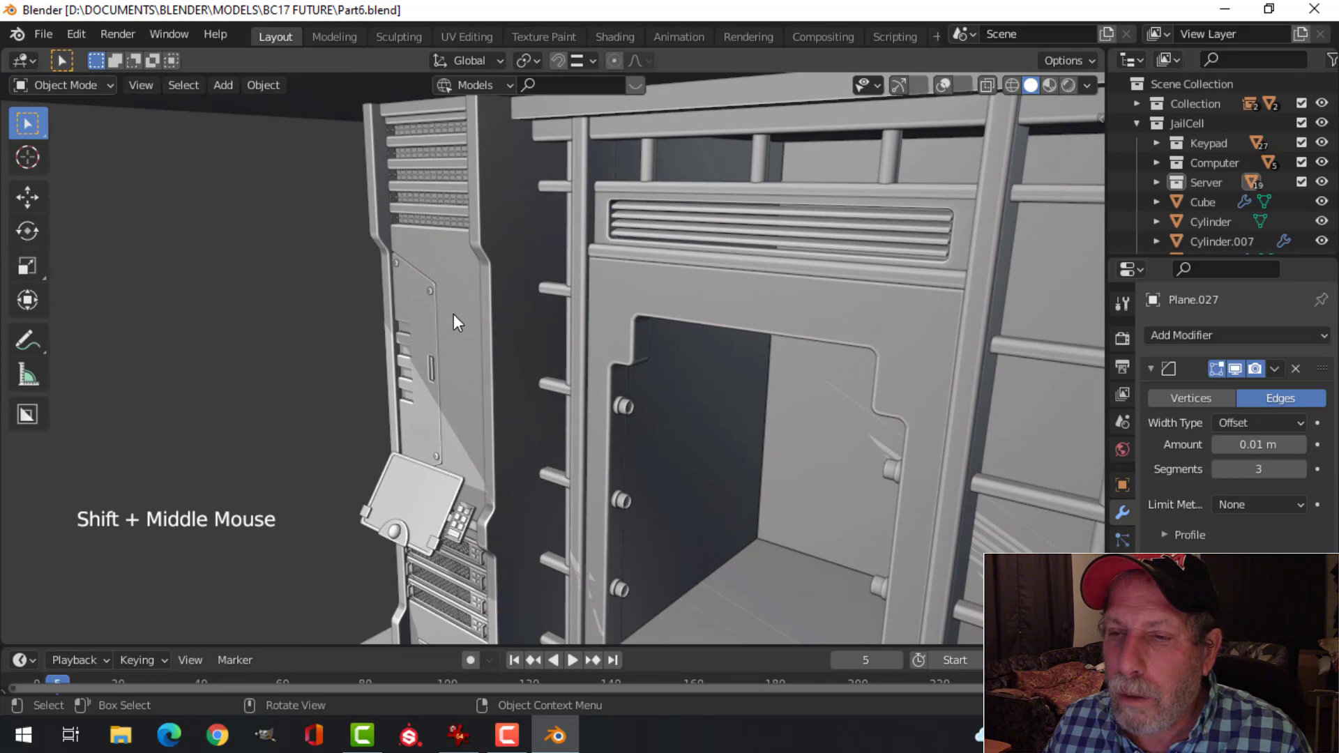
scroll(464, 349, "down", 2)
middle_click_drag(487, 442, 551, 390)
scroll(571, 449, "up", 3)
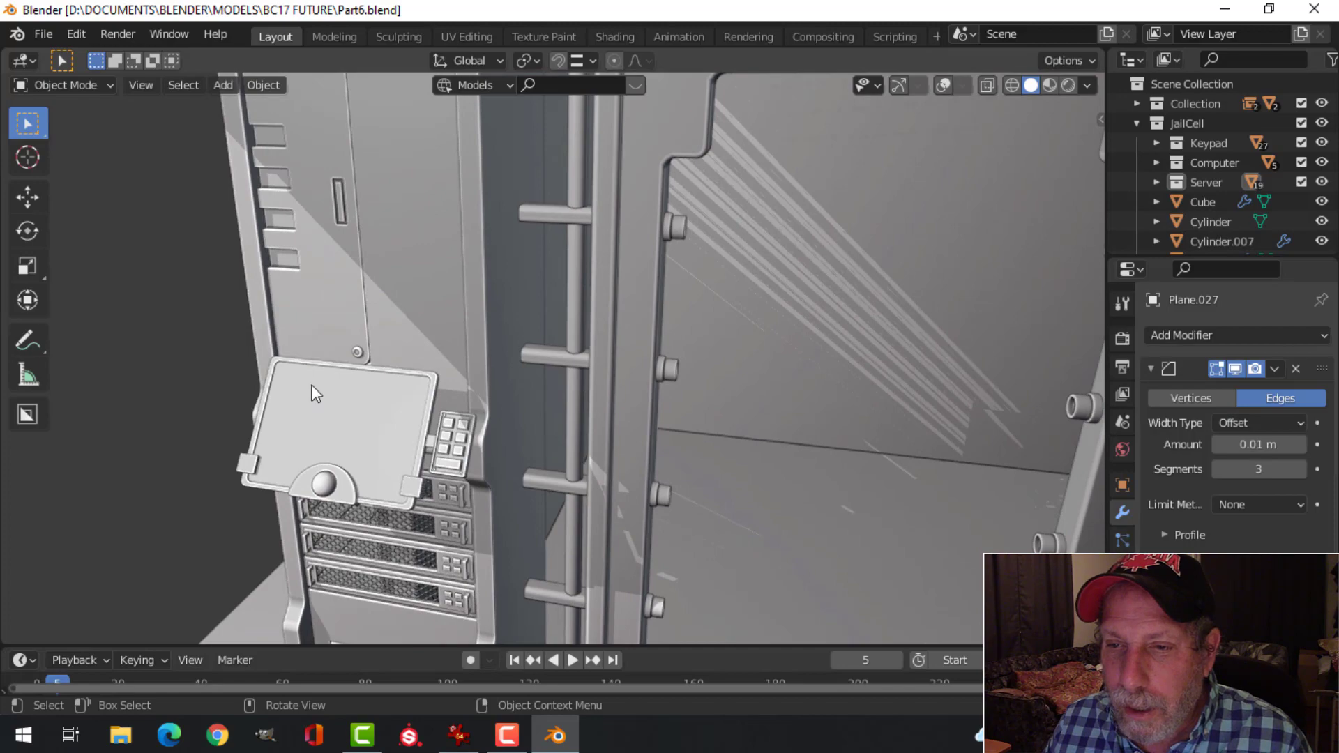
scroll(327, 381, "down", 2)
middle_click_drag(328, 381, 582, 376)
scroll(775, 331, "up", 3)
scroll(519, 373, "down", 1)
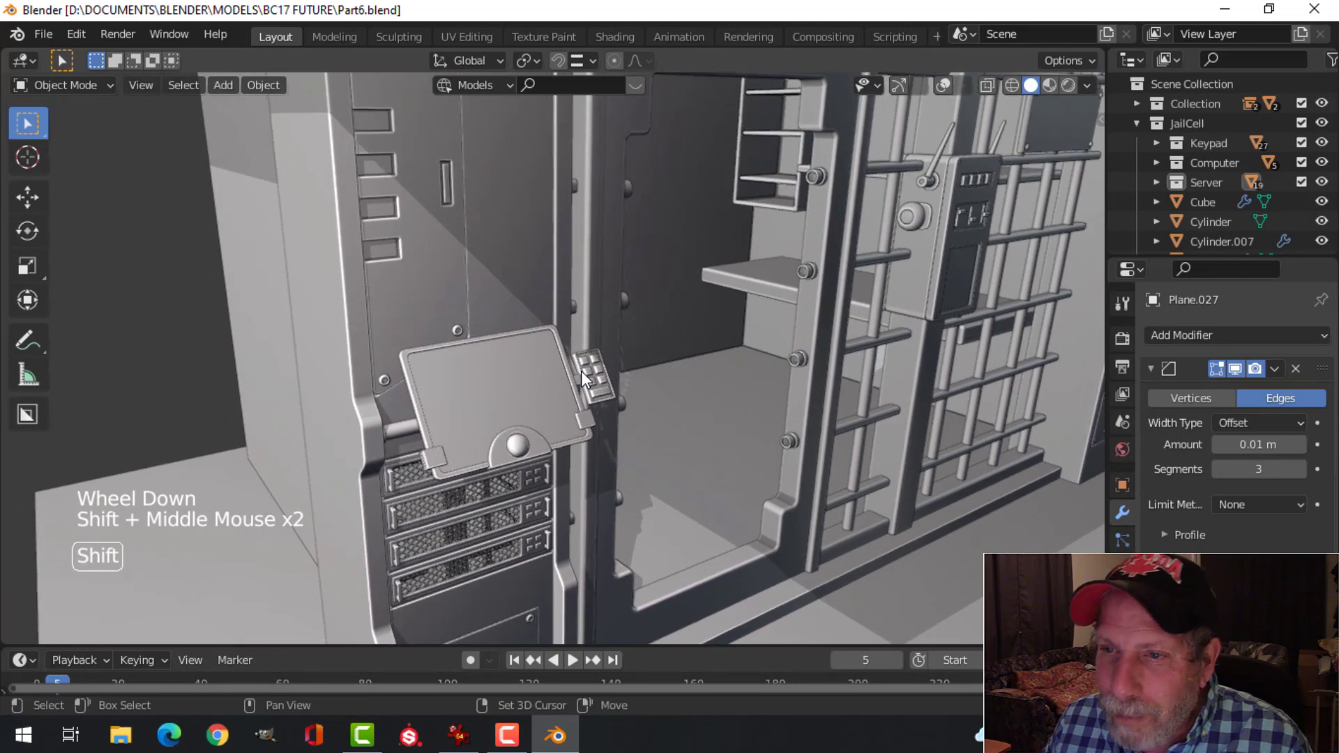